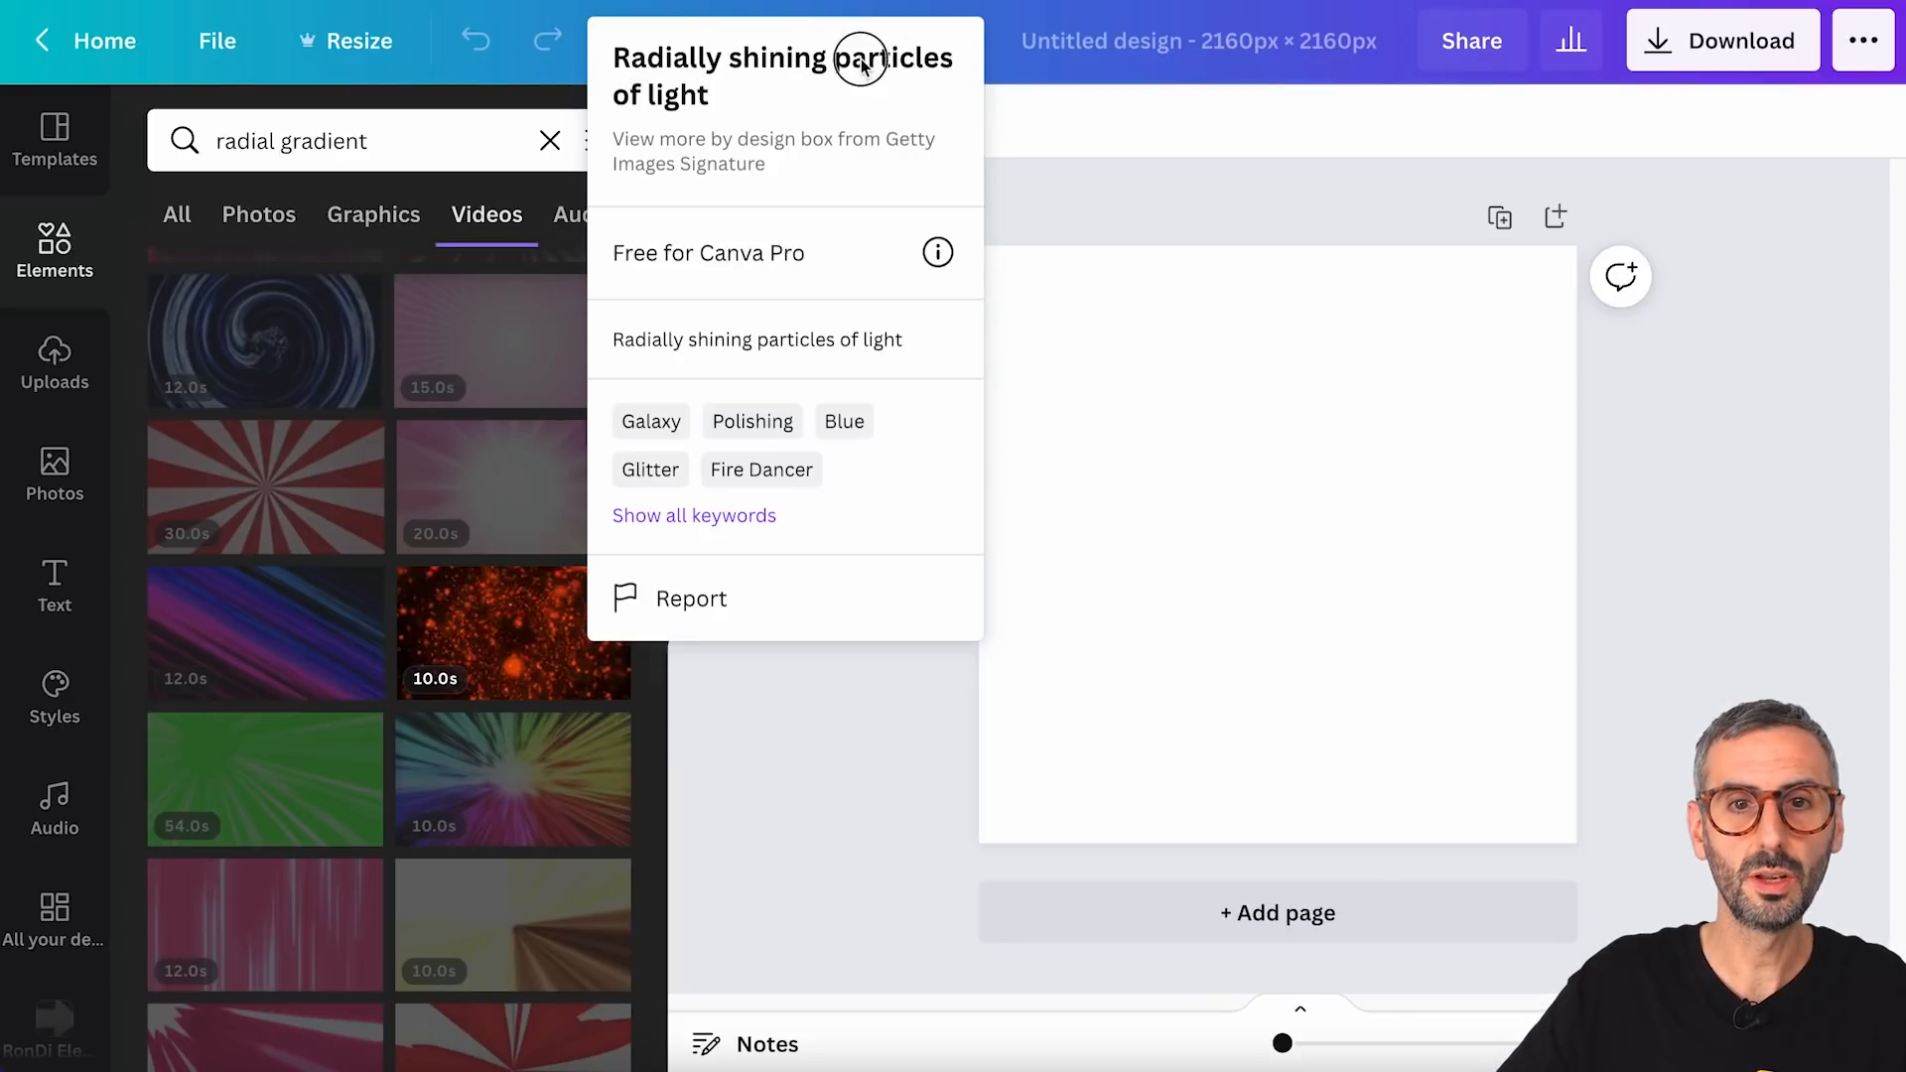
- Change the element video search to "radially shining particles" and run it
left_click(381, 139)
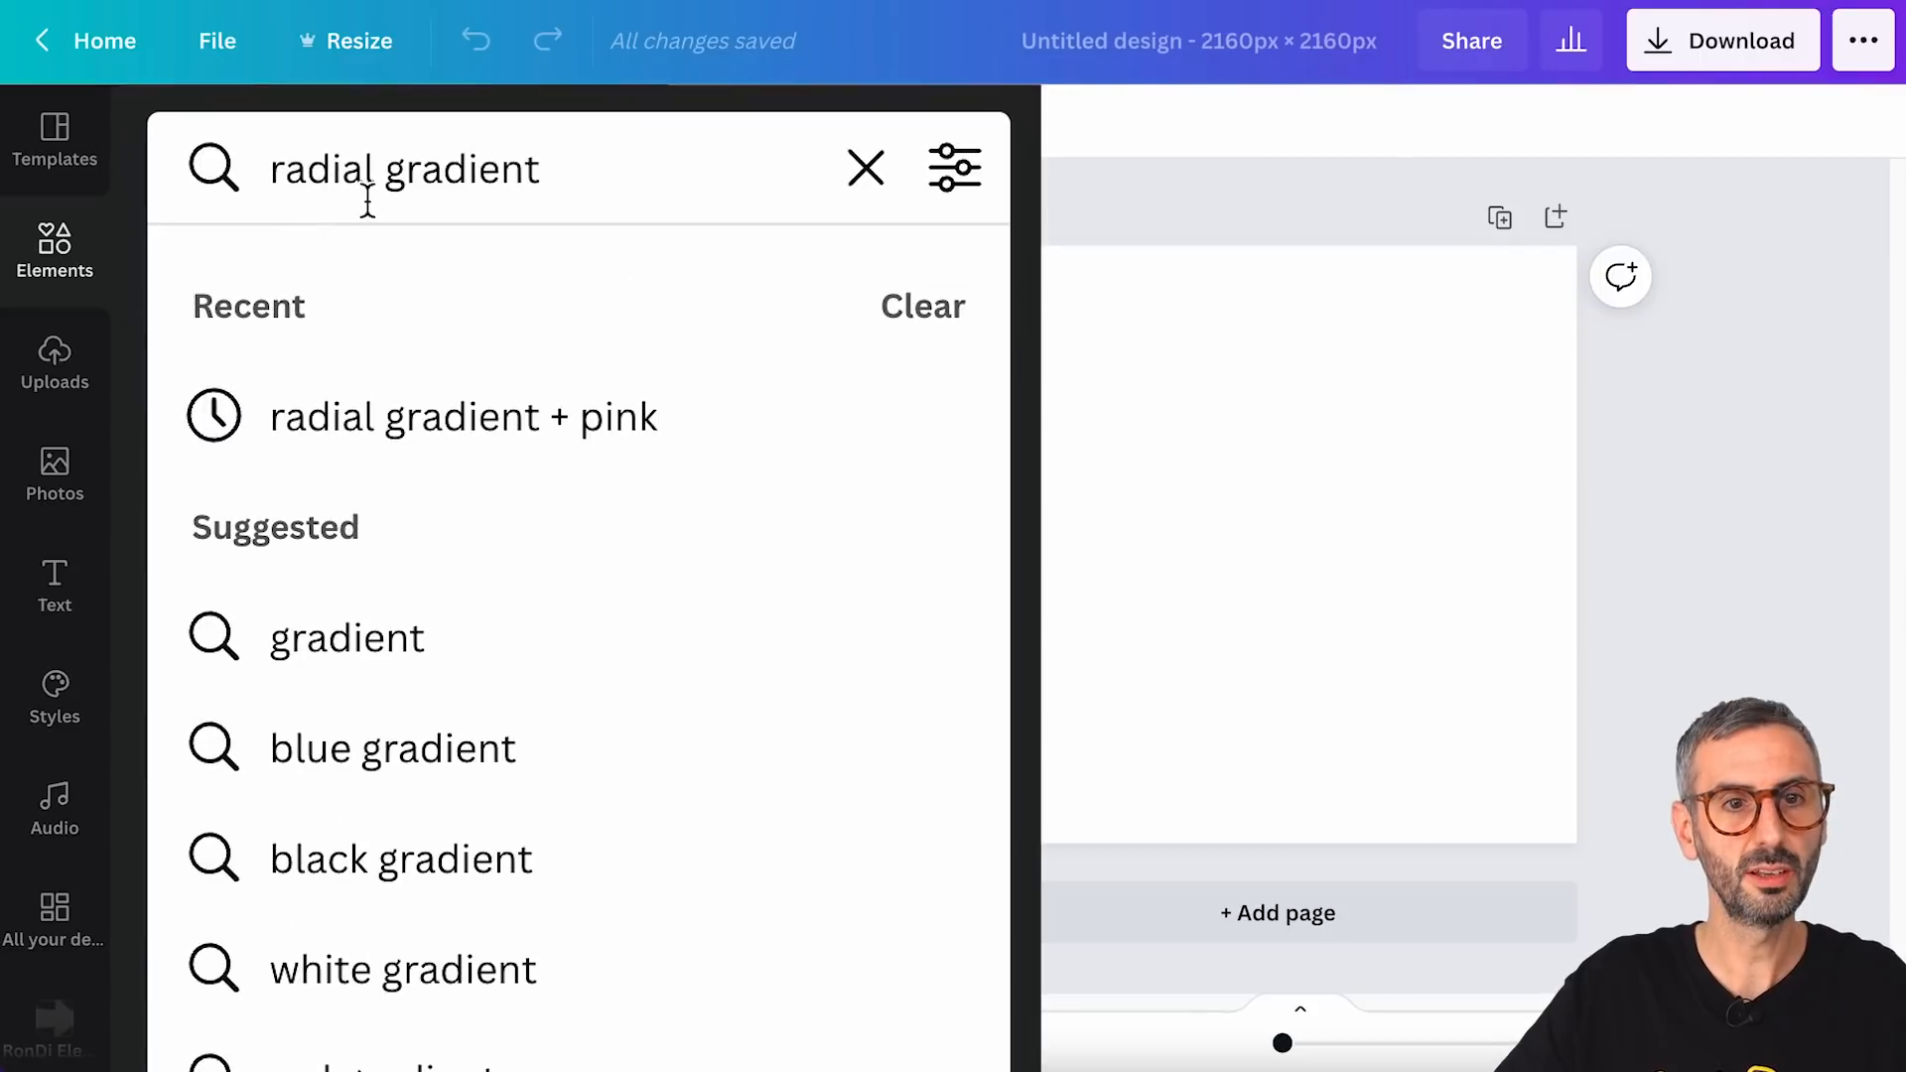
key("Escape")
left_click(376, 168)
type("ly")
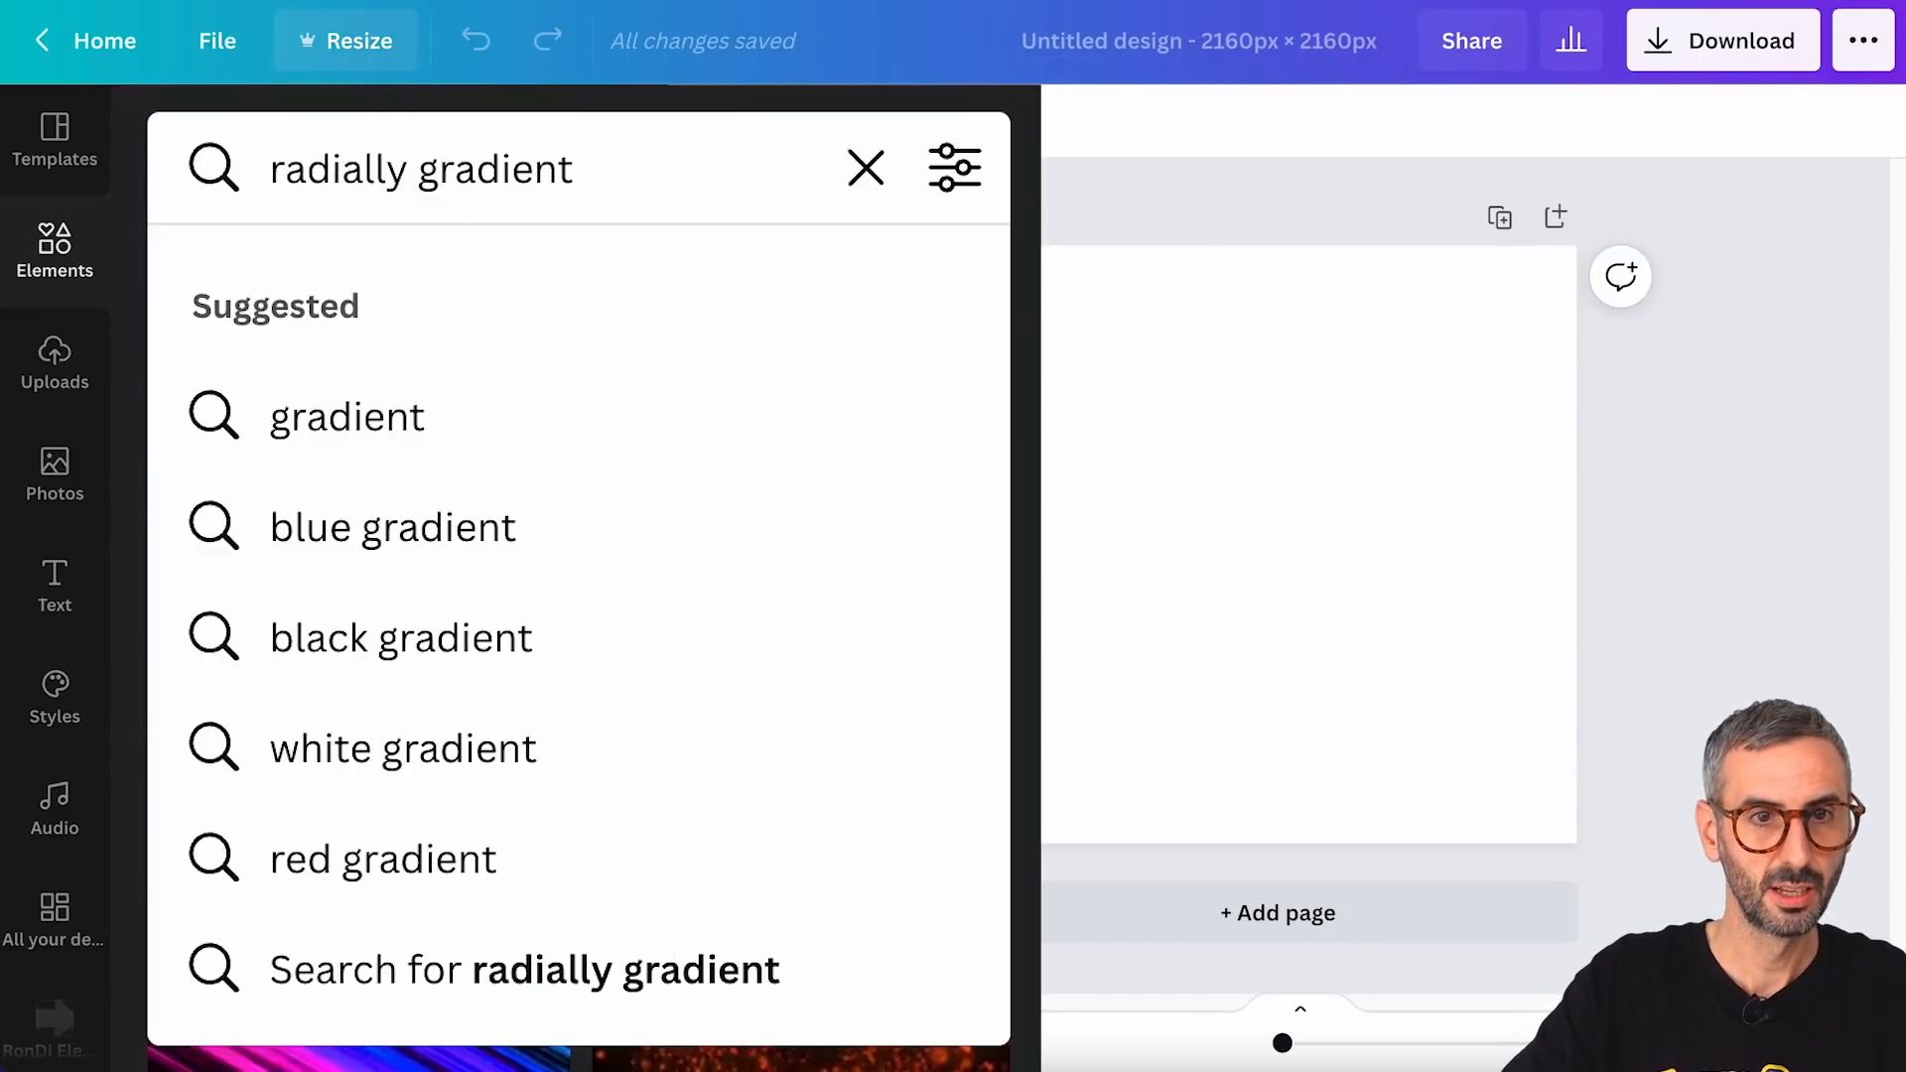
type(" shining")
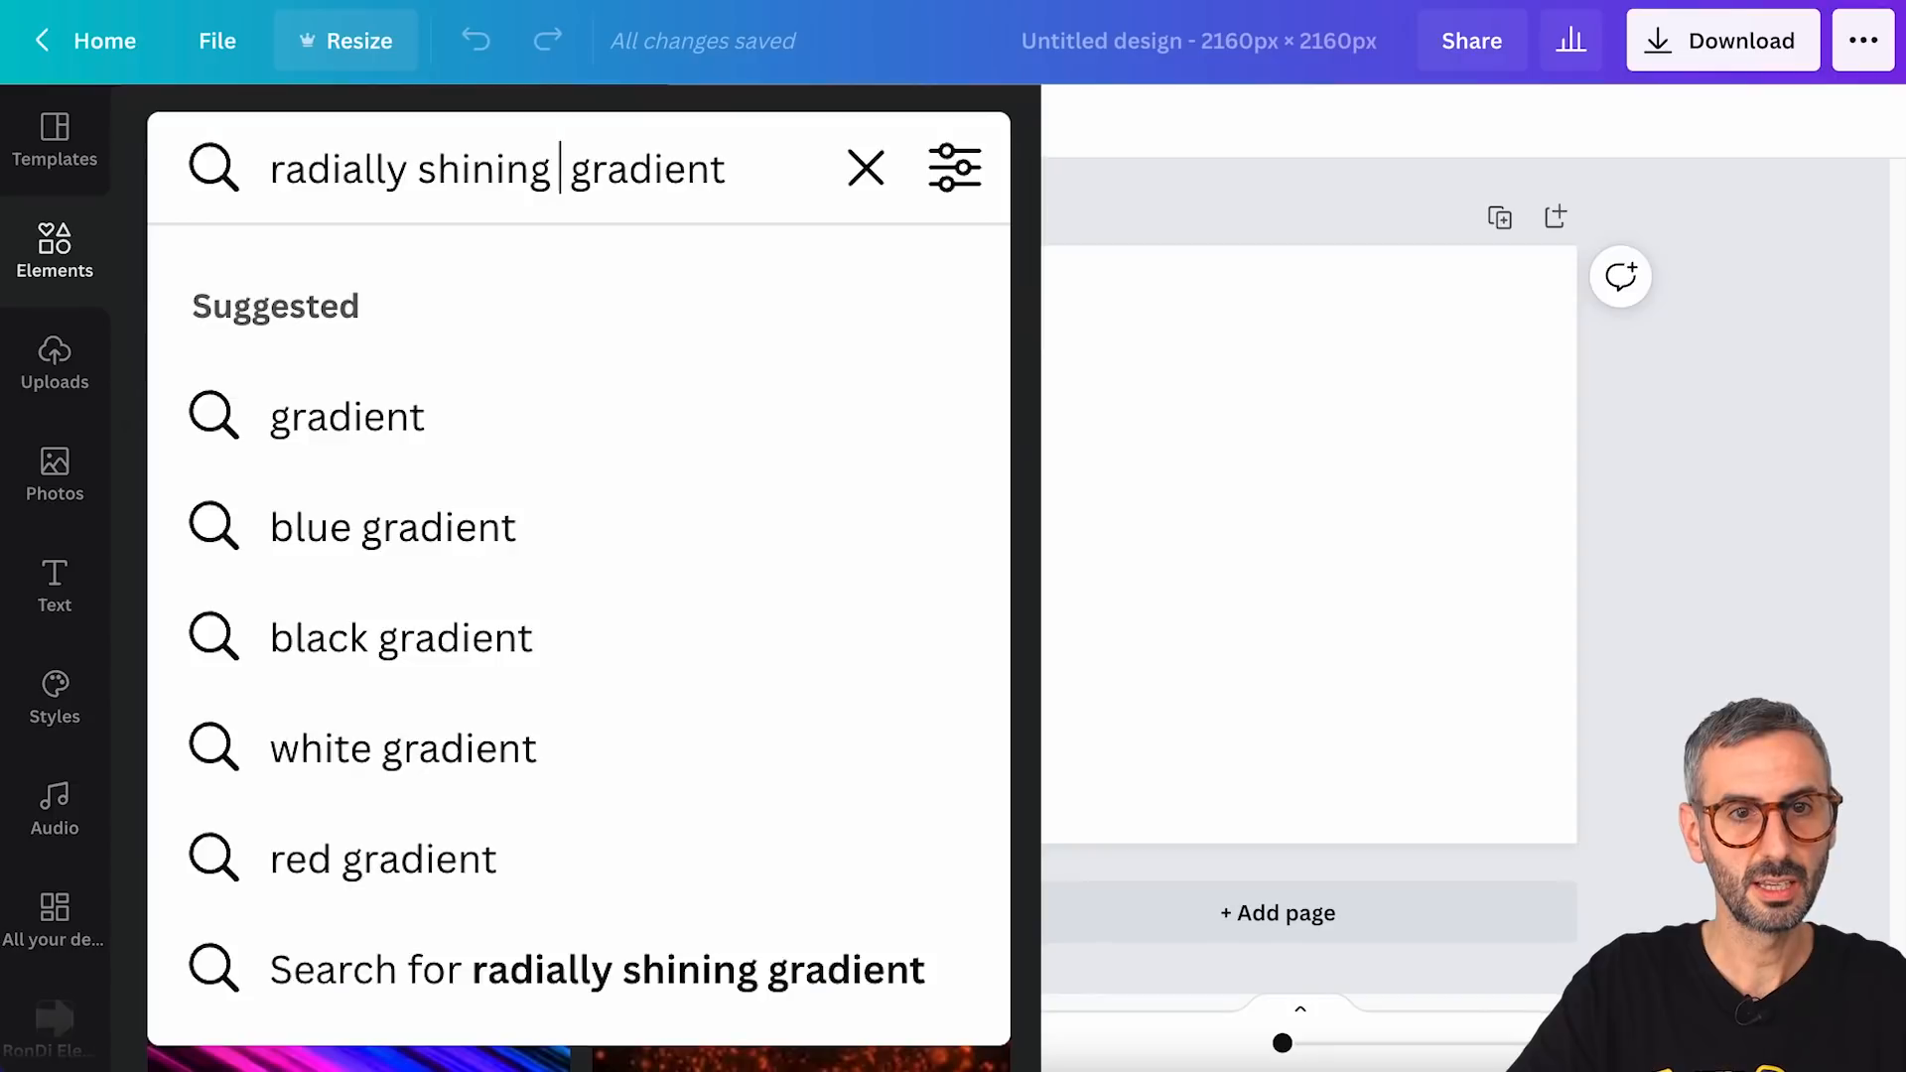
type(" particles")
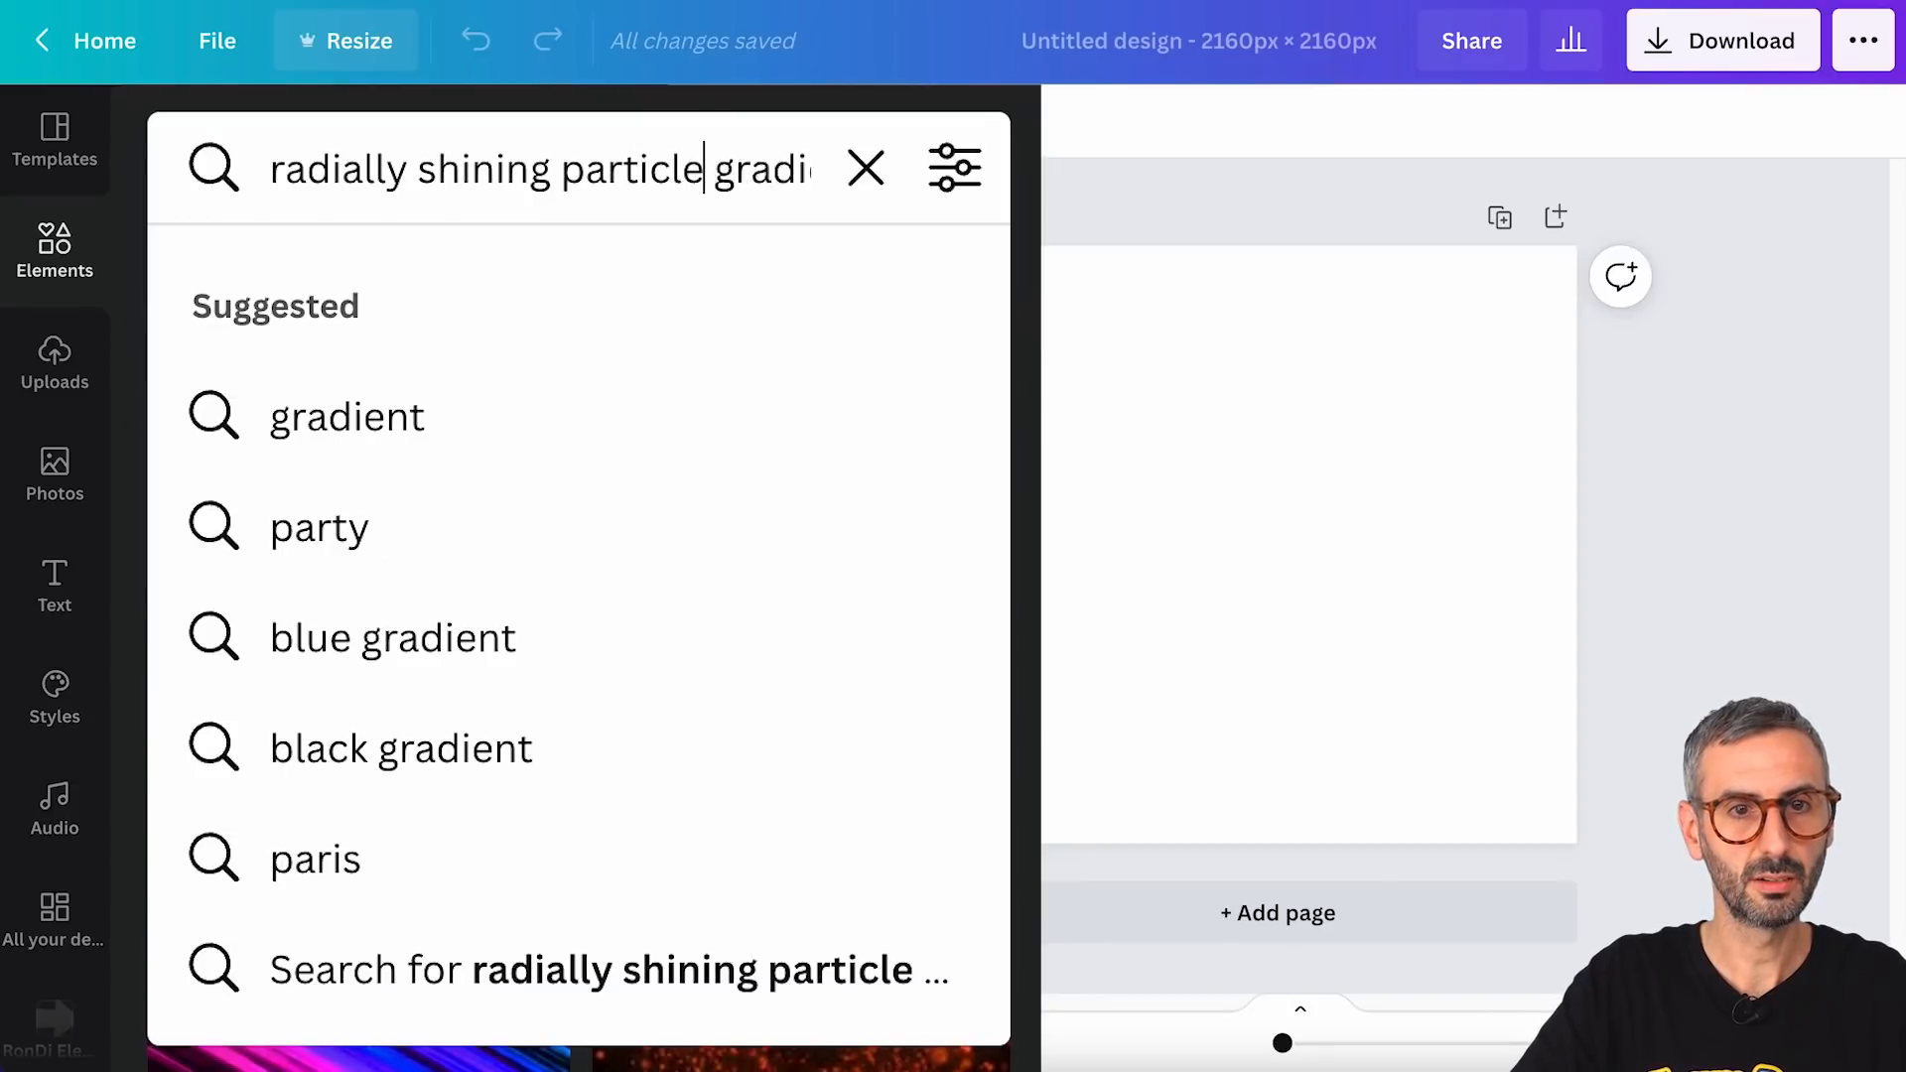
left_click(781, 169)
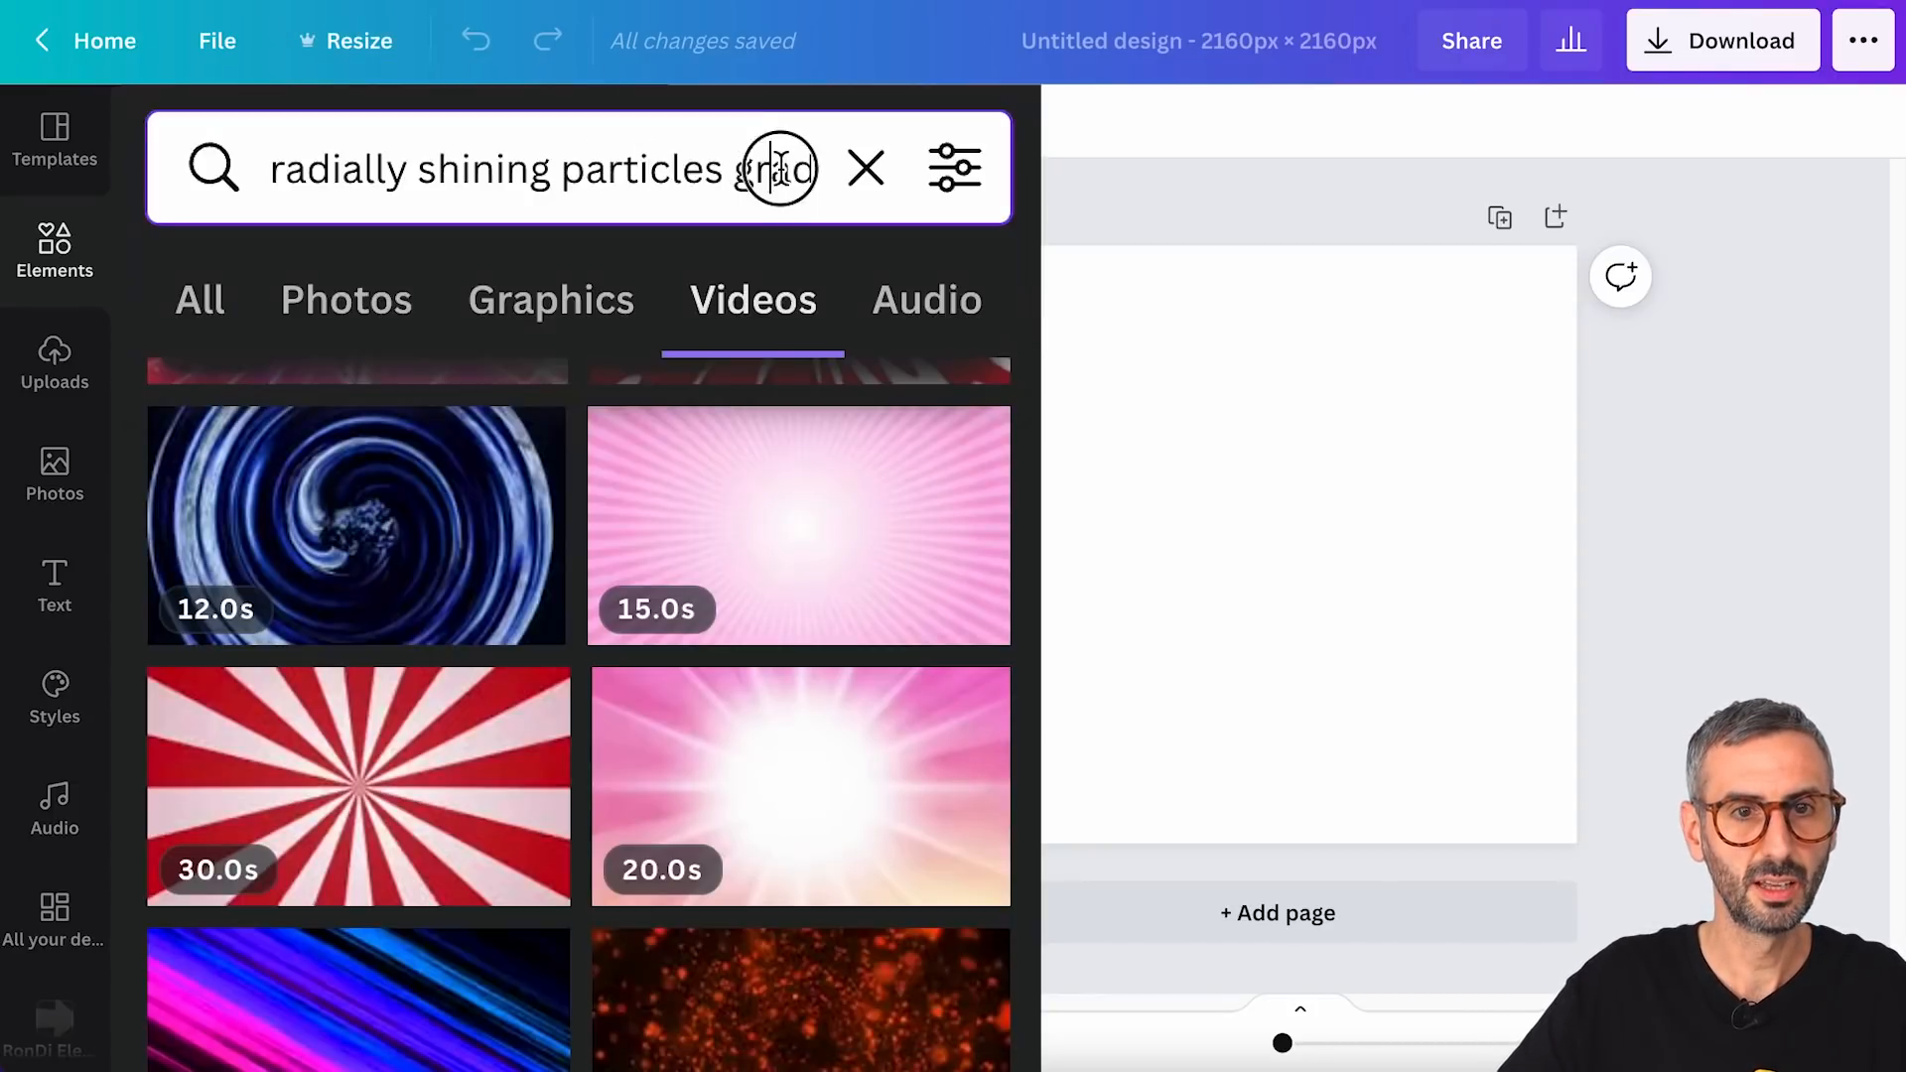
key("BackSpace")
key("Return")
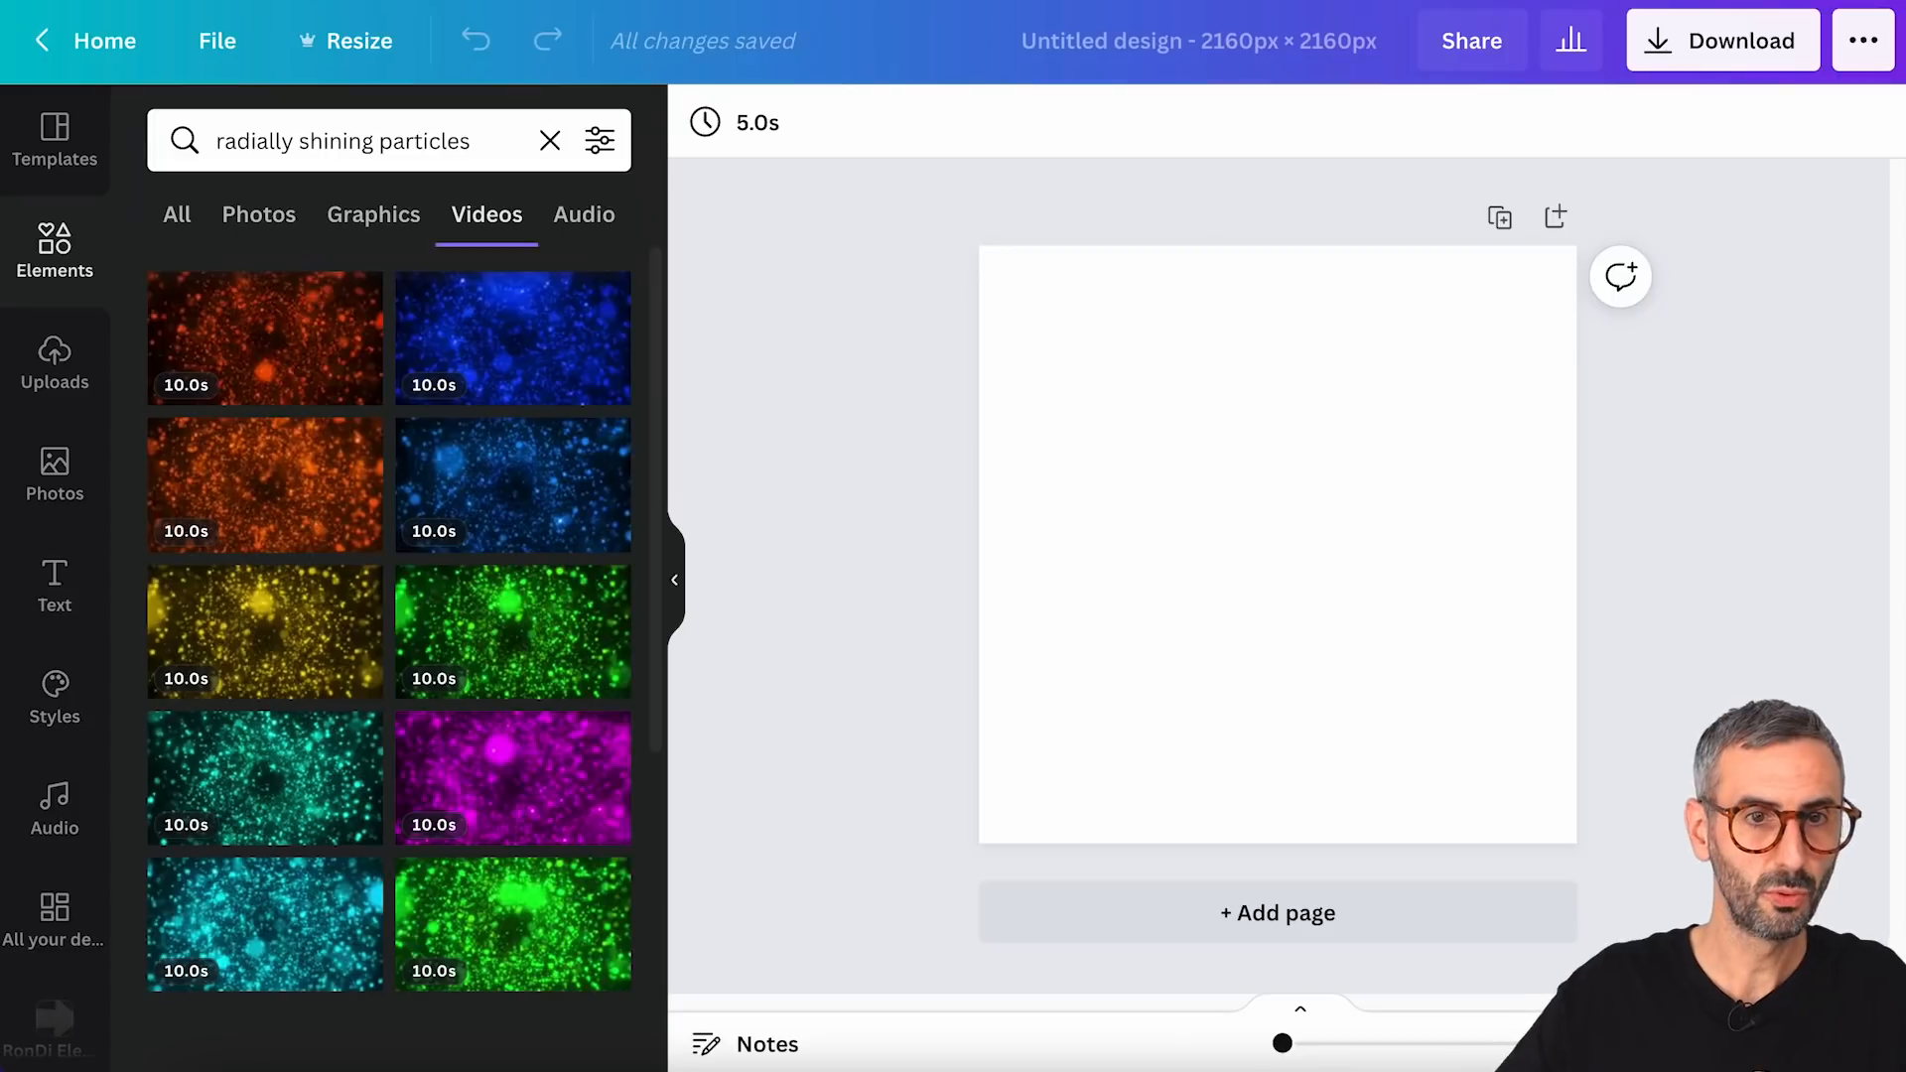
- Add the magenta radially shining particles video to the blank page
scroll(480, 447, "down", 3)
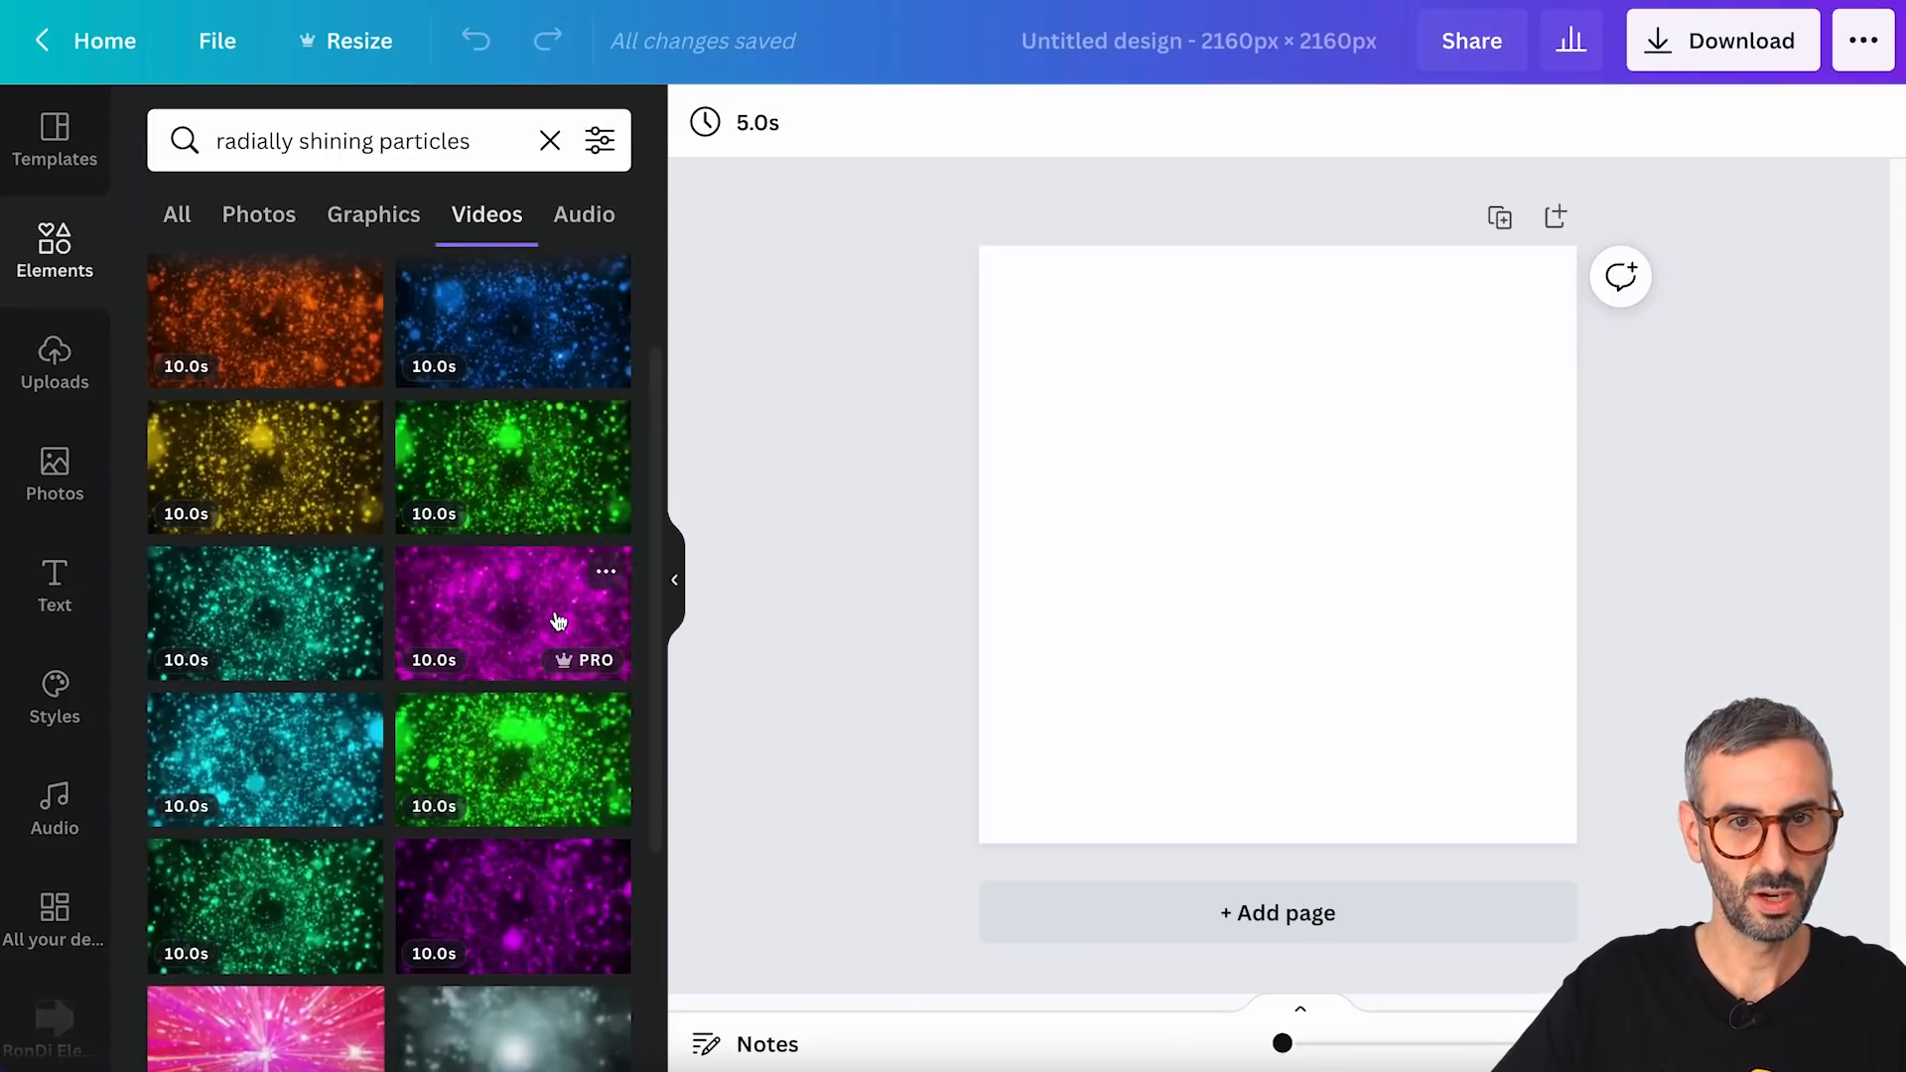
left_click(556, 618)
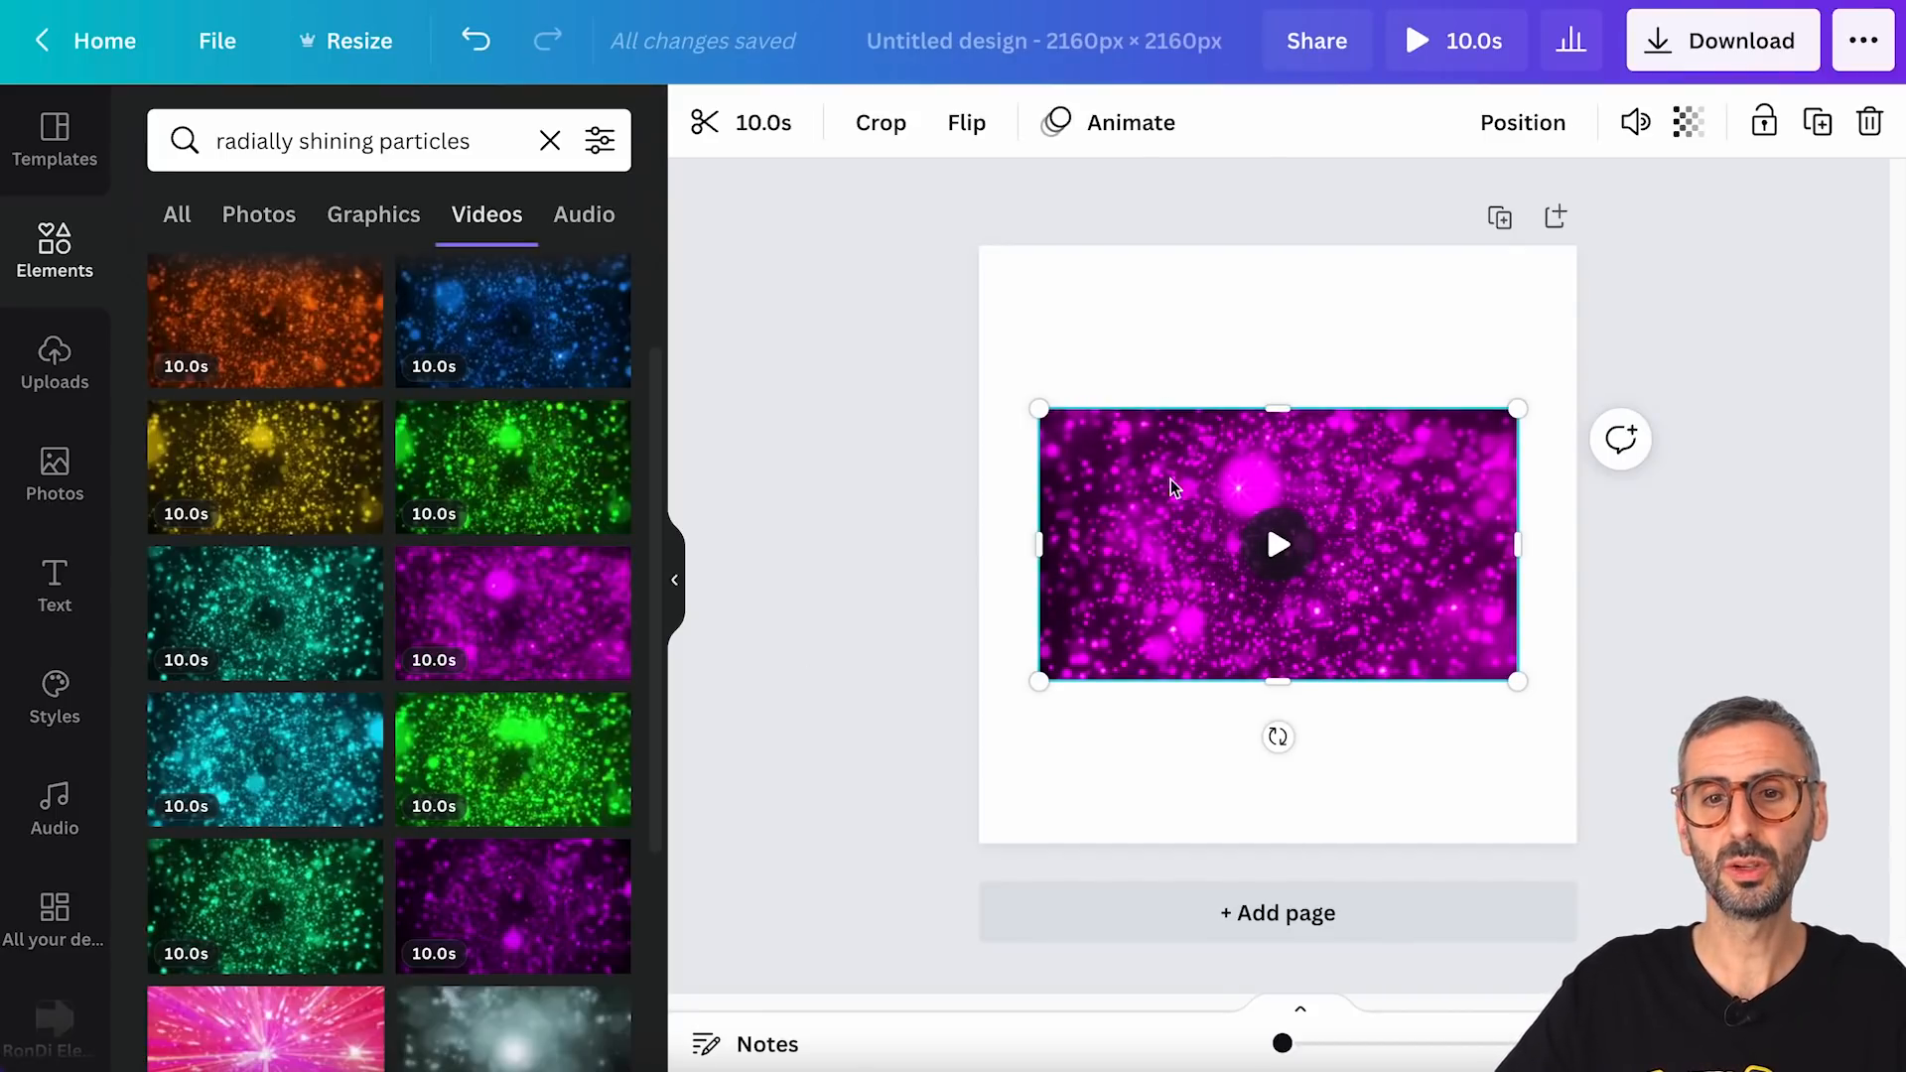
left_click(1161, 395)
left_click(1149, 473)
left_click(1169, 368)
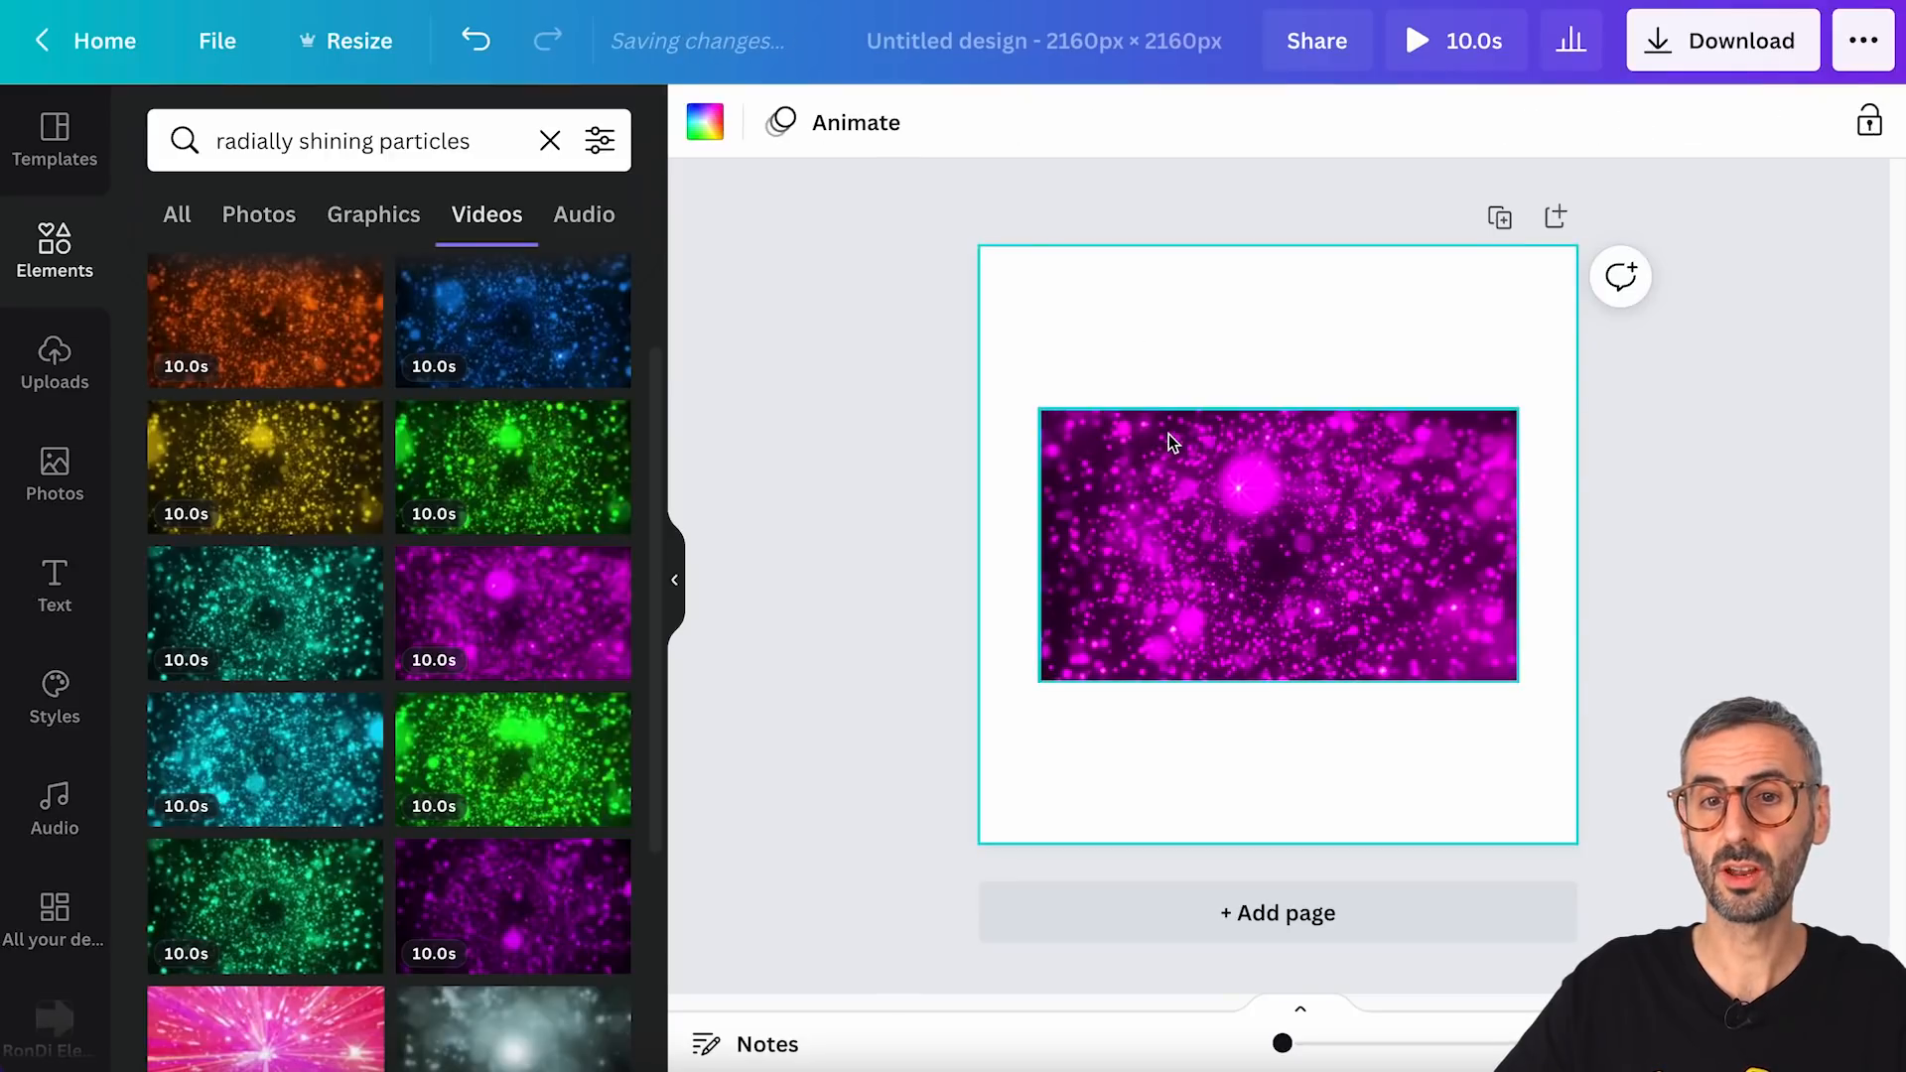
left_click(1166, 442)
mouse_move(1045, 533)
left_mouse_down()
mouse_move(981, 534)
mouse_move(1040, 537)
left_mouse_up()
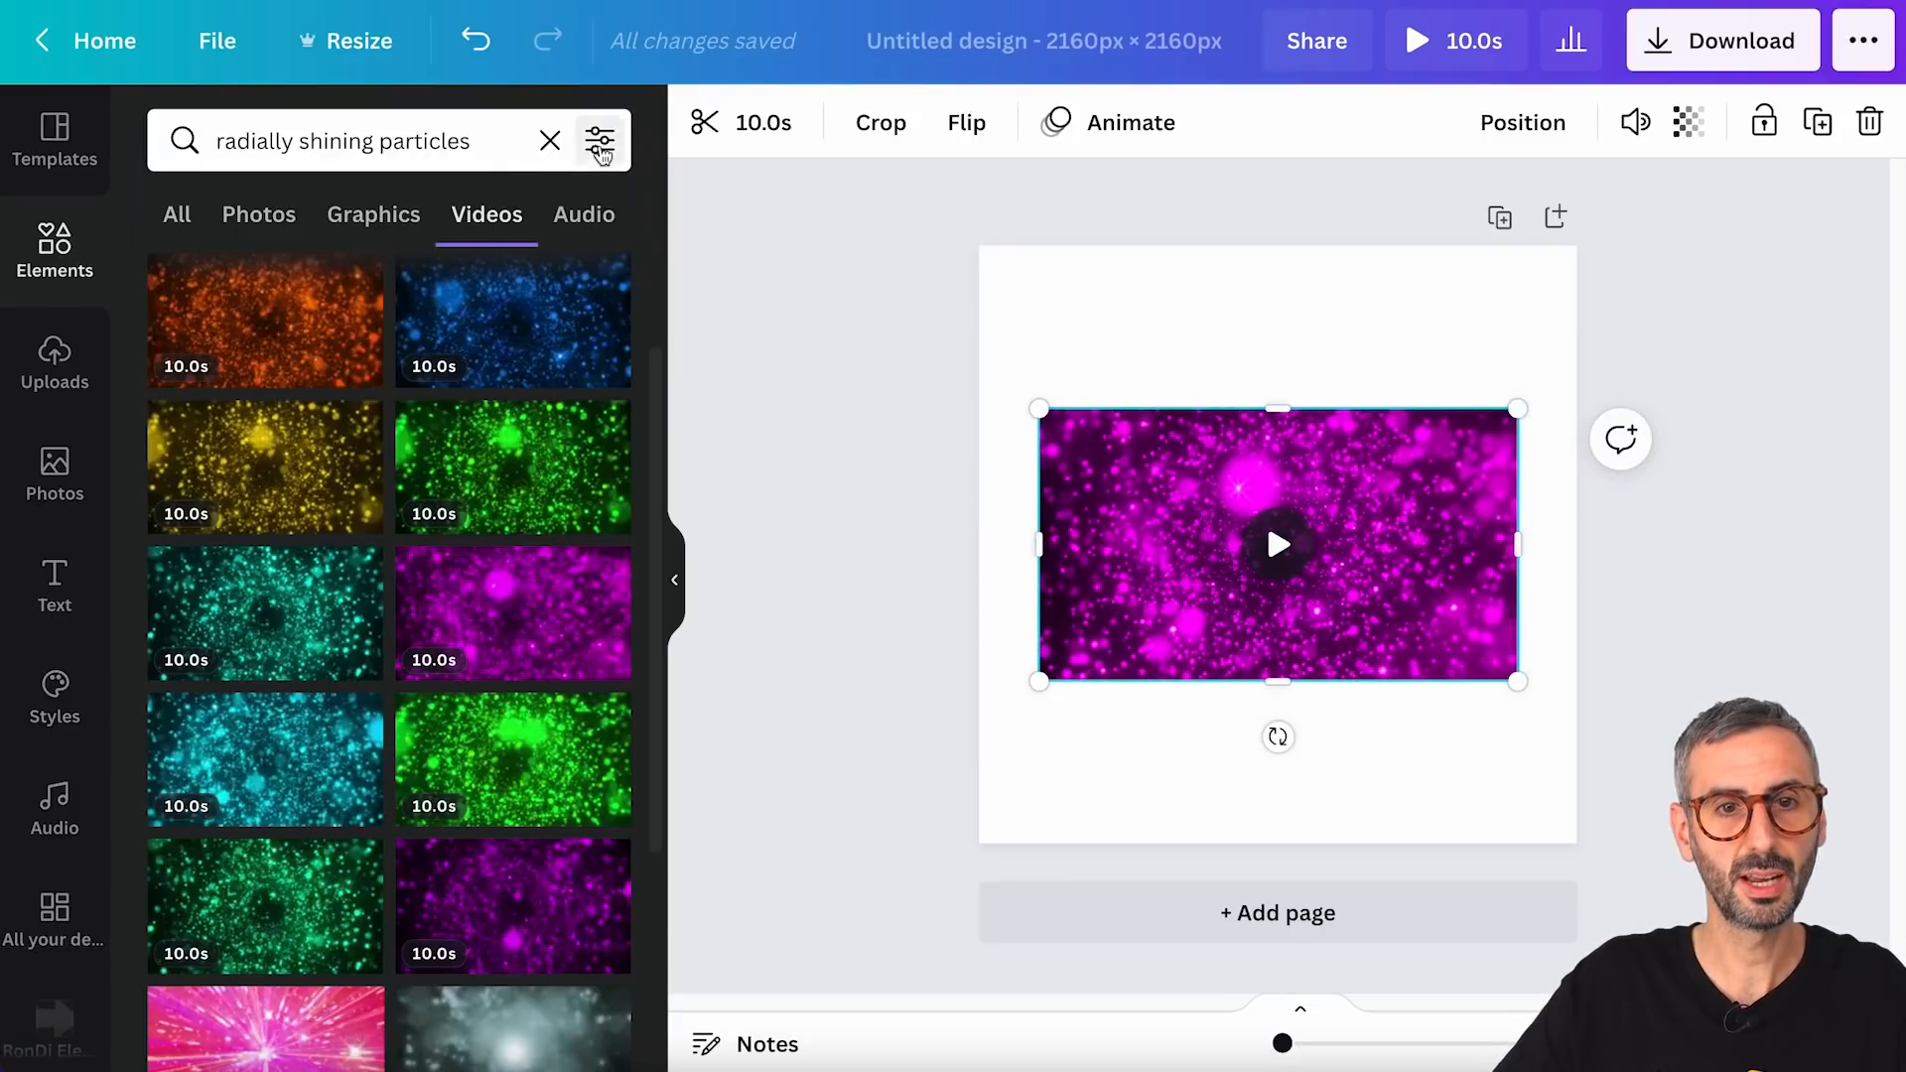
- Clear the search, add a single-cell grid to the page and fill it with the magenta particle video
left_click(549, 141)
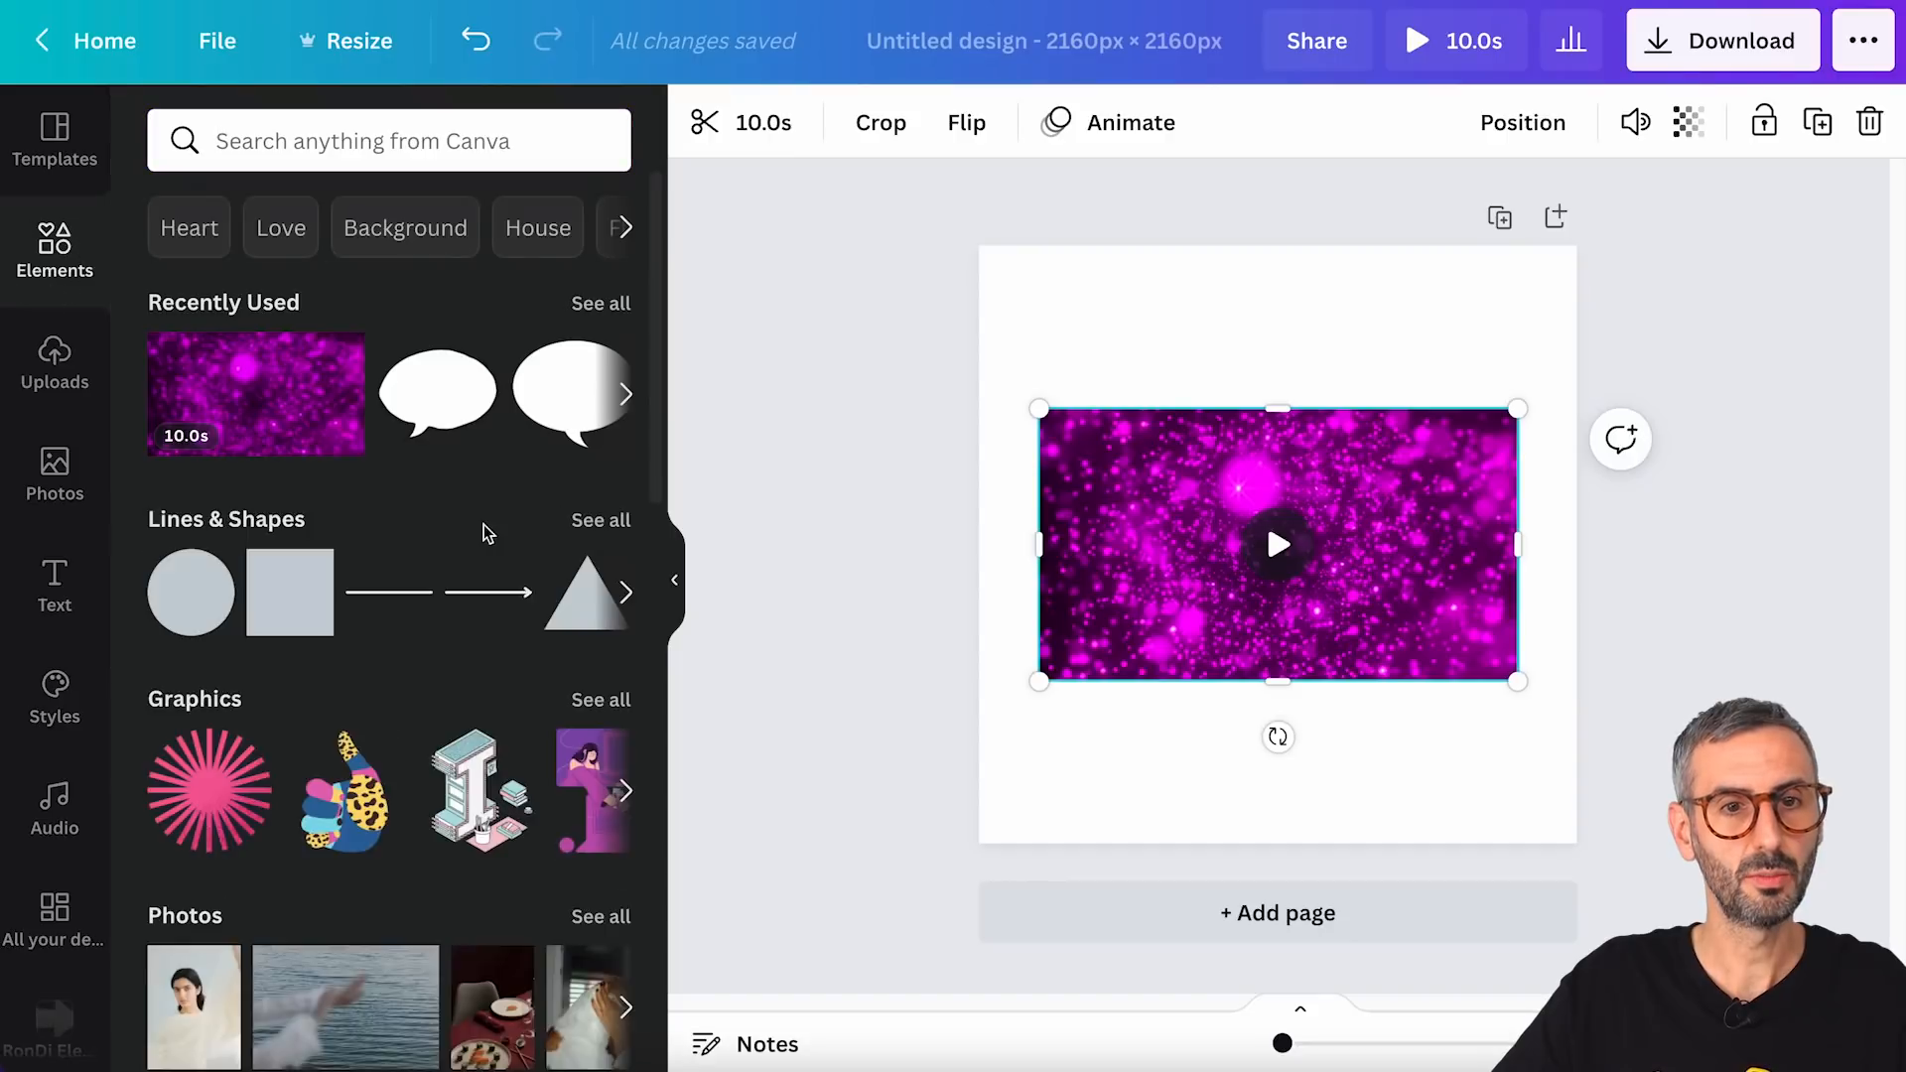
scroll(476, 595, "down", 5)
scroll(468, 625, "down", 10)
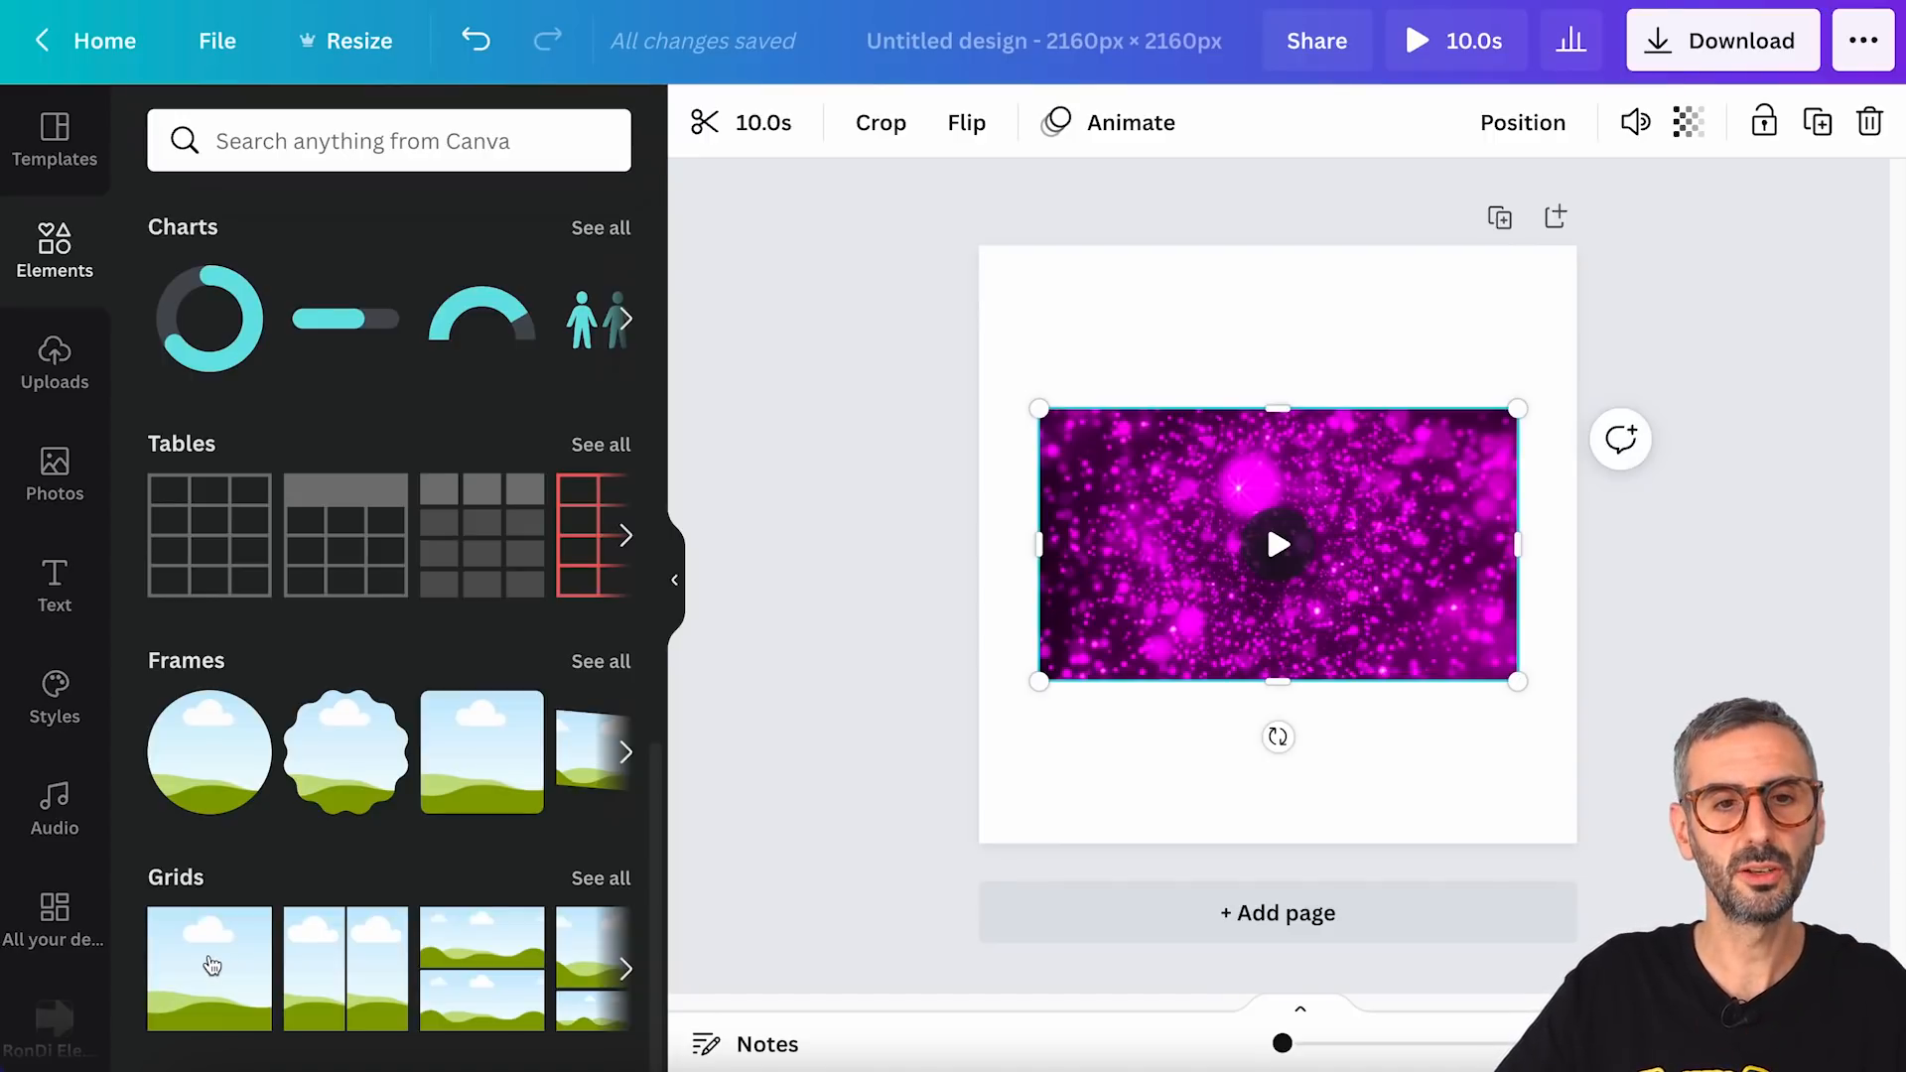
left_click(212, 964)
left_click_drag(1277, 544, 1290, 461)
left_click(1163, 552)
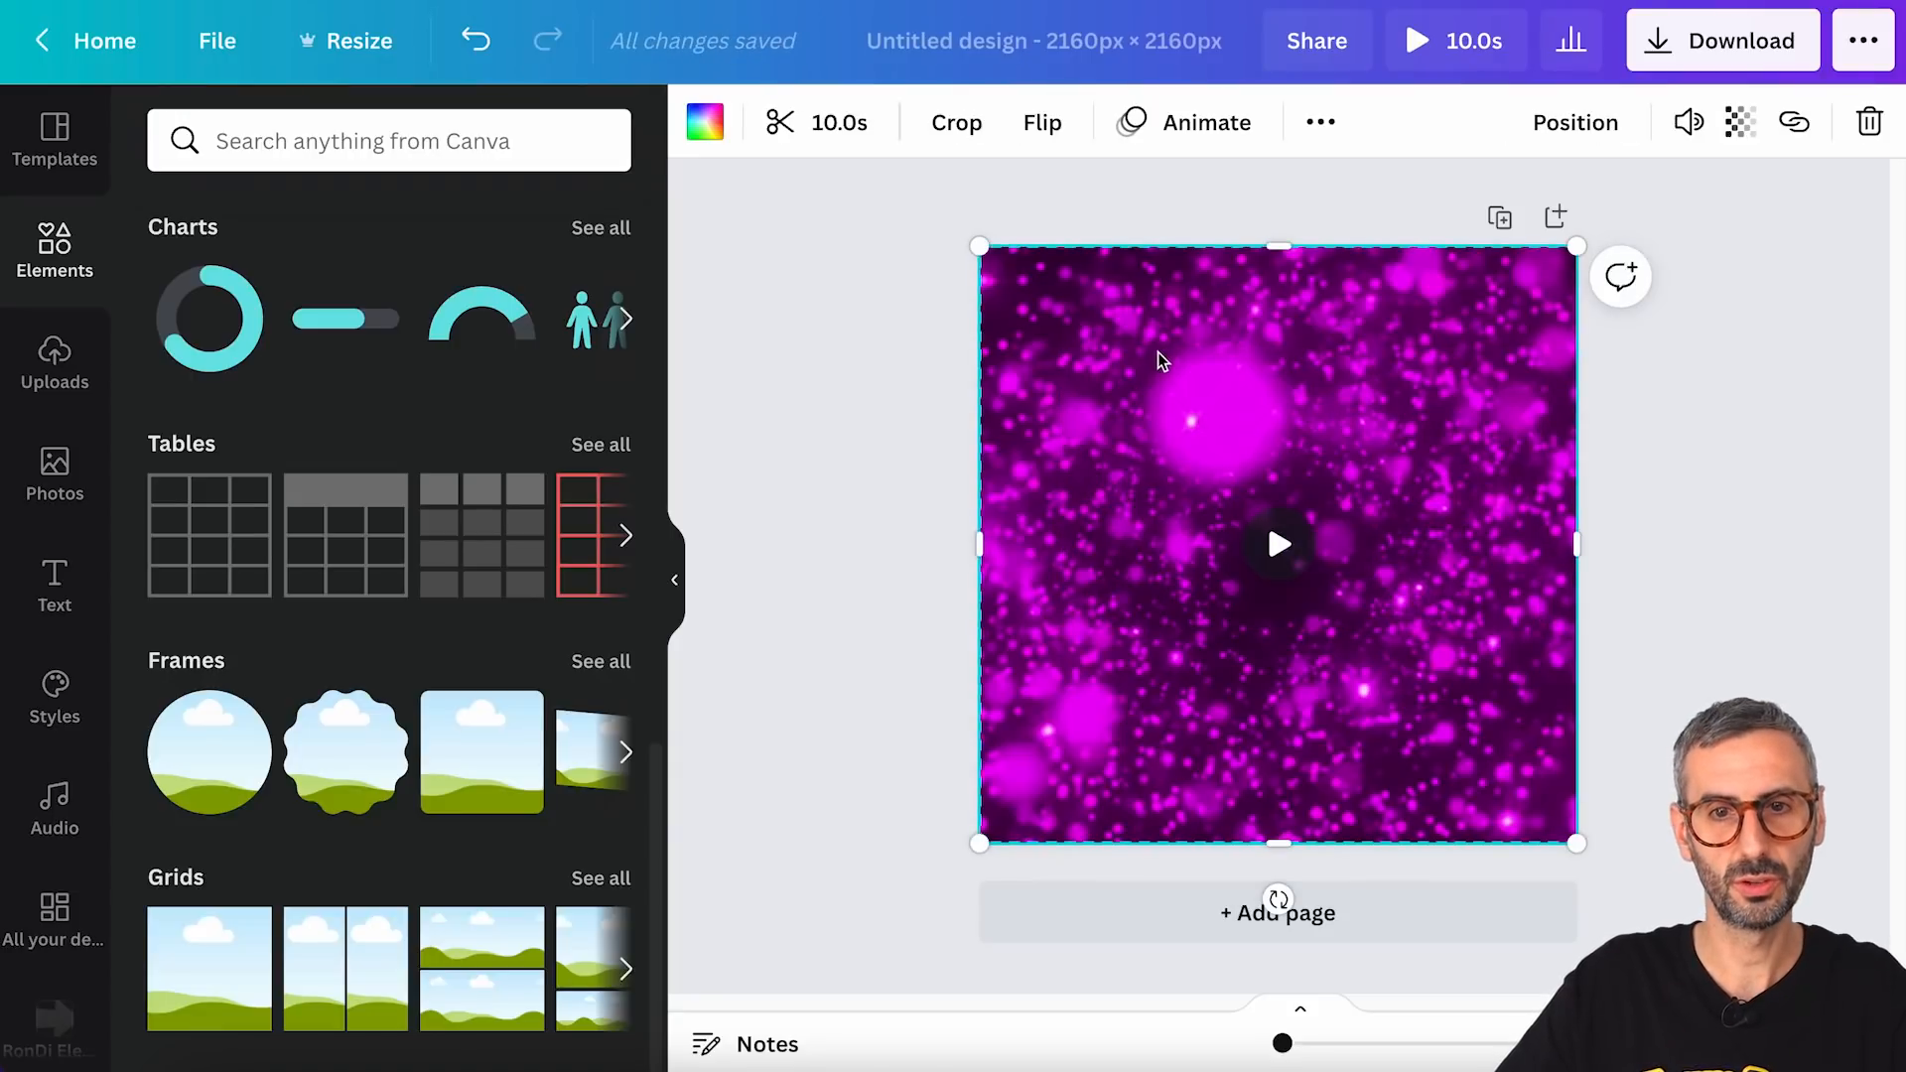
mouse_move(1157, 359)
left_mouse_down()
mouse_move(1314, 324)
mouse_move(1171, 309)
mouse_move(1379, 358)
mouse_move(1251, 327)
mouse_move(1331, 404)
mouse_move(1229, 396)
mouse_move(1240, 357)
mouse_move(1115, 413)
mouse_move(1238, 400)
mouse_move(1088, 556)
mouse_move(1174, 391)
mouse_move(1167, 360)
left_mouse_up()
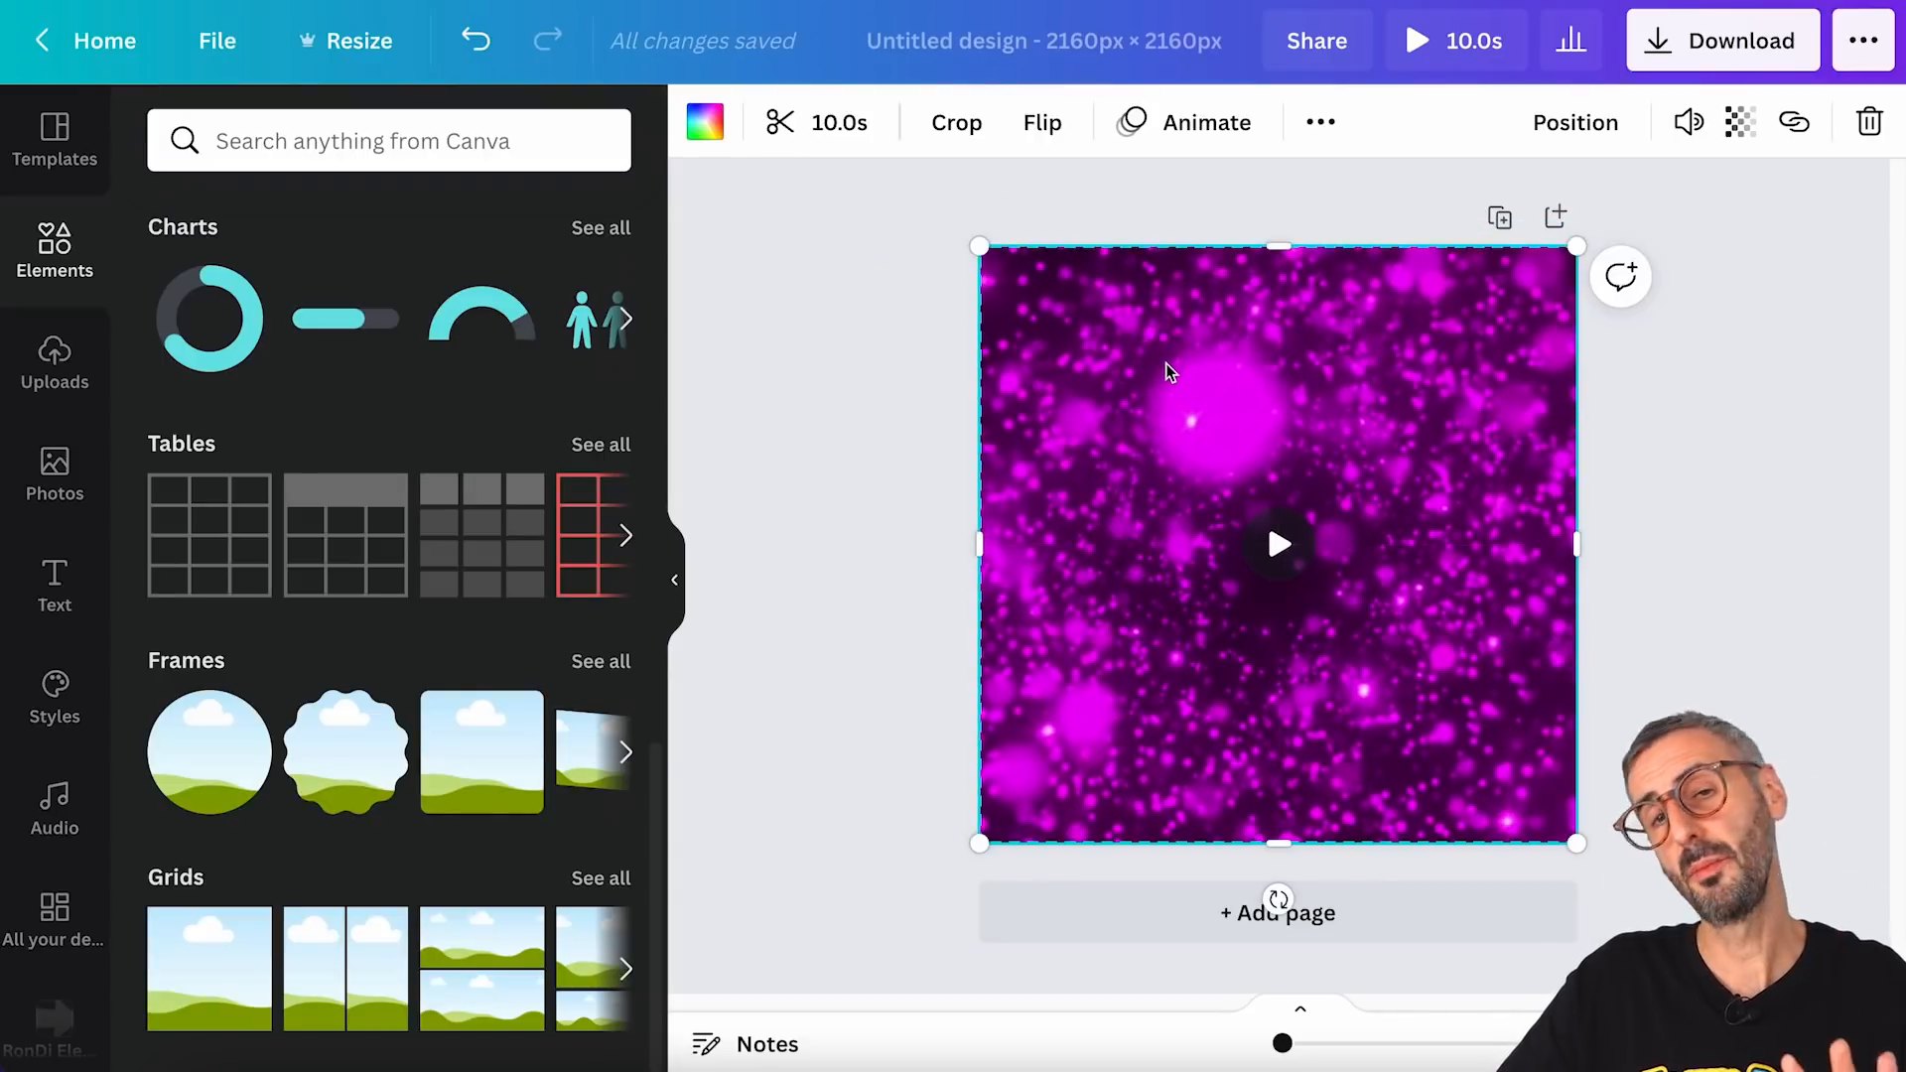
- Shift the particle video slightly to the right inside its grid frame and apply the crop
double_click(1174, 374)
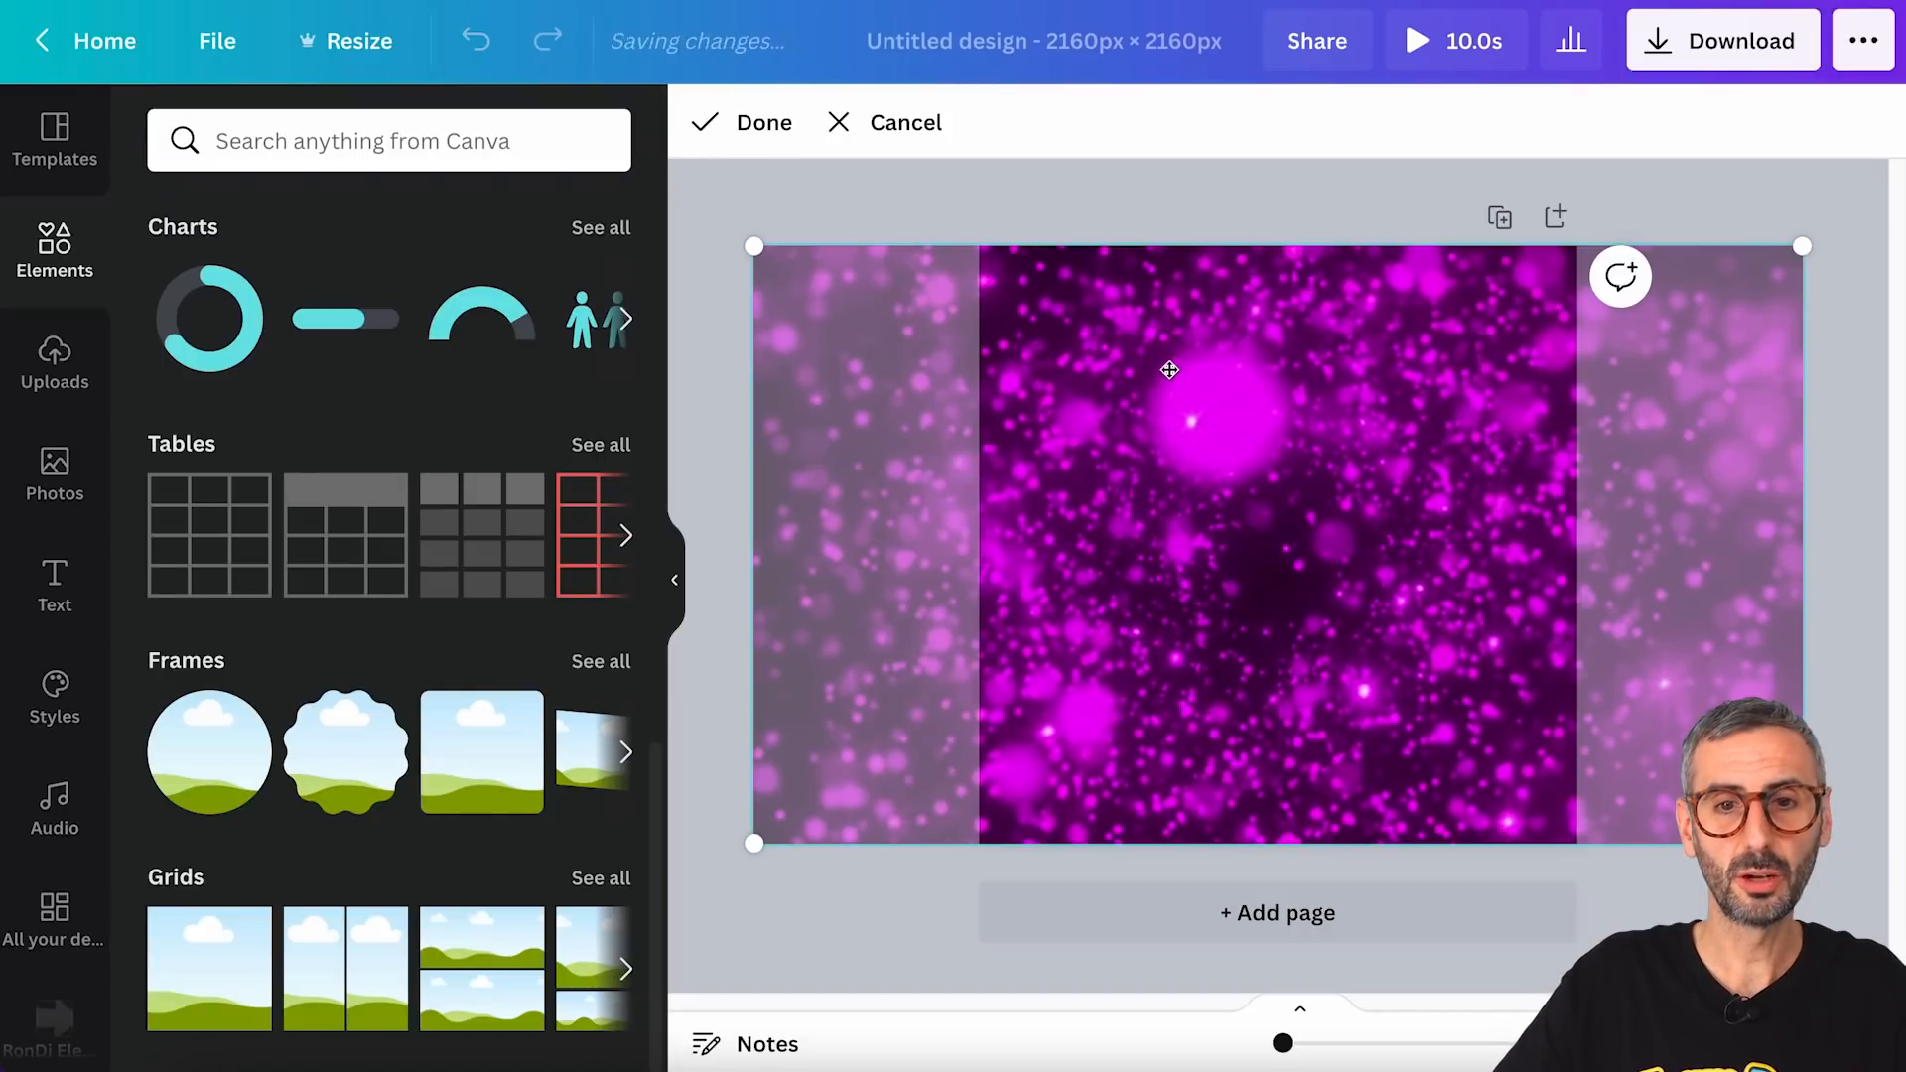
left_click_drag(1175, 378, 1268, 401)
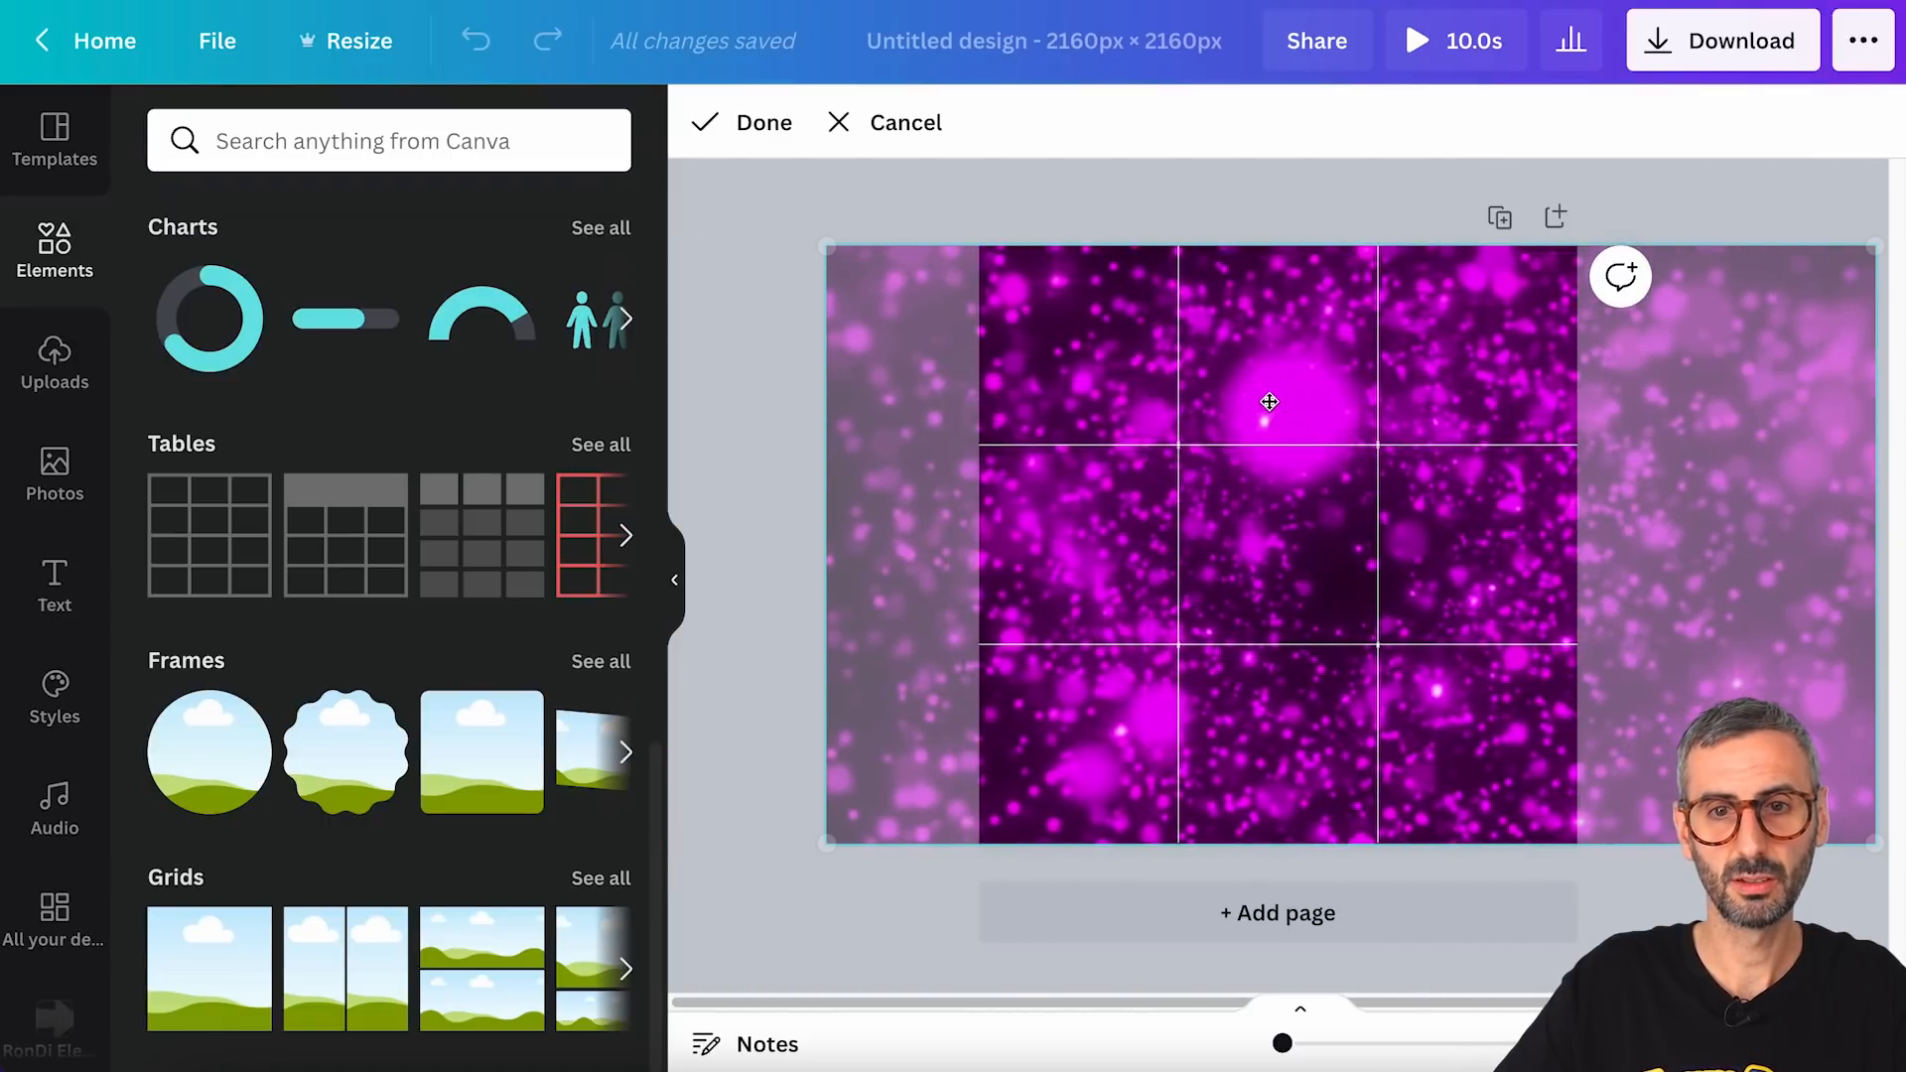
left_click(747, 127)
left_click(840, 458)
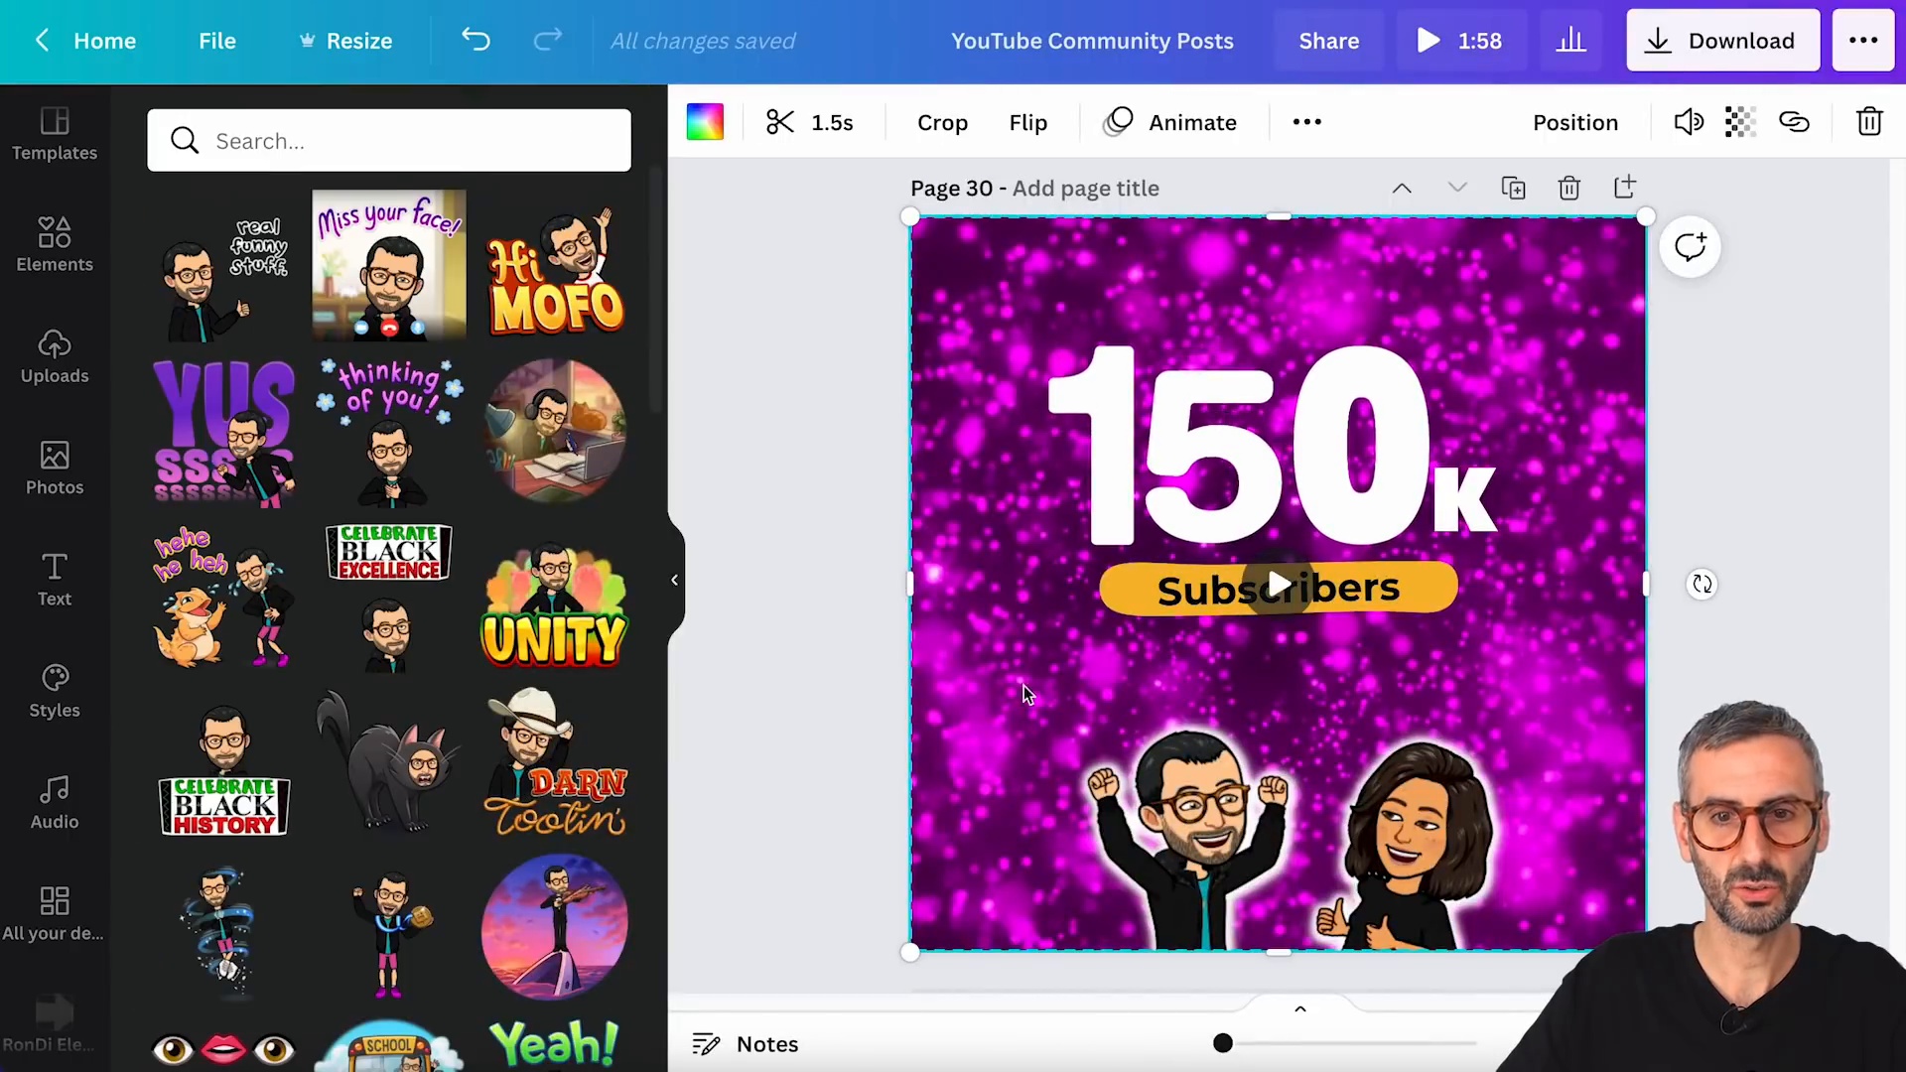
- Add the uploaded "EXCELLENT!" couple sticker to page 30 of the YouTube Community Posts design
left_click(1168, 829)
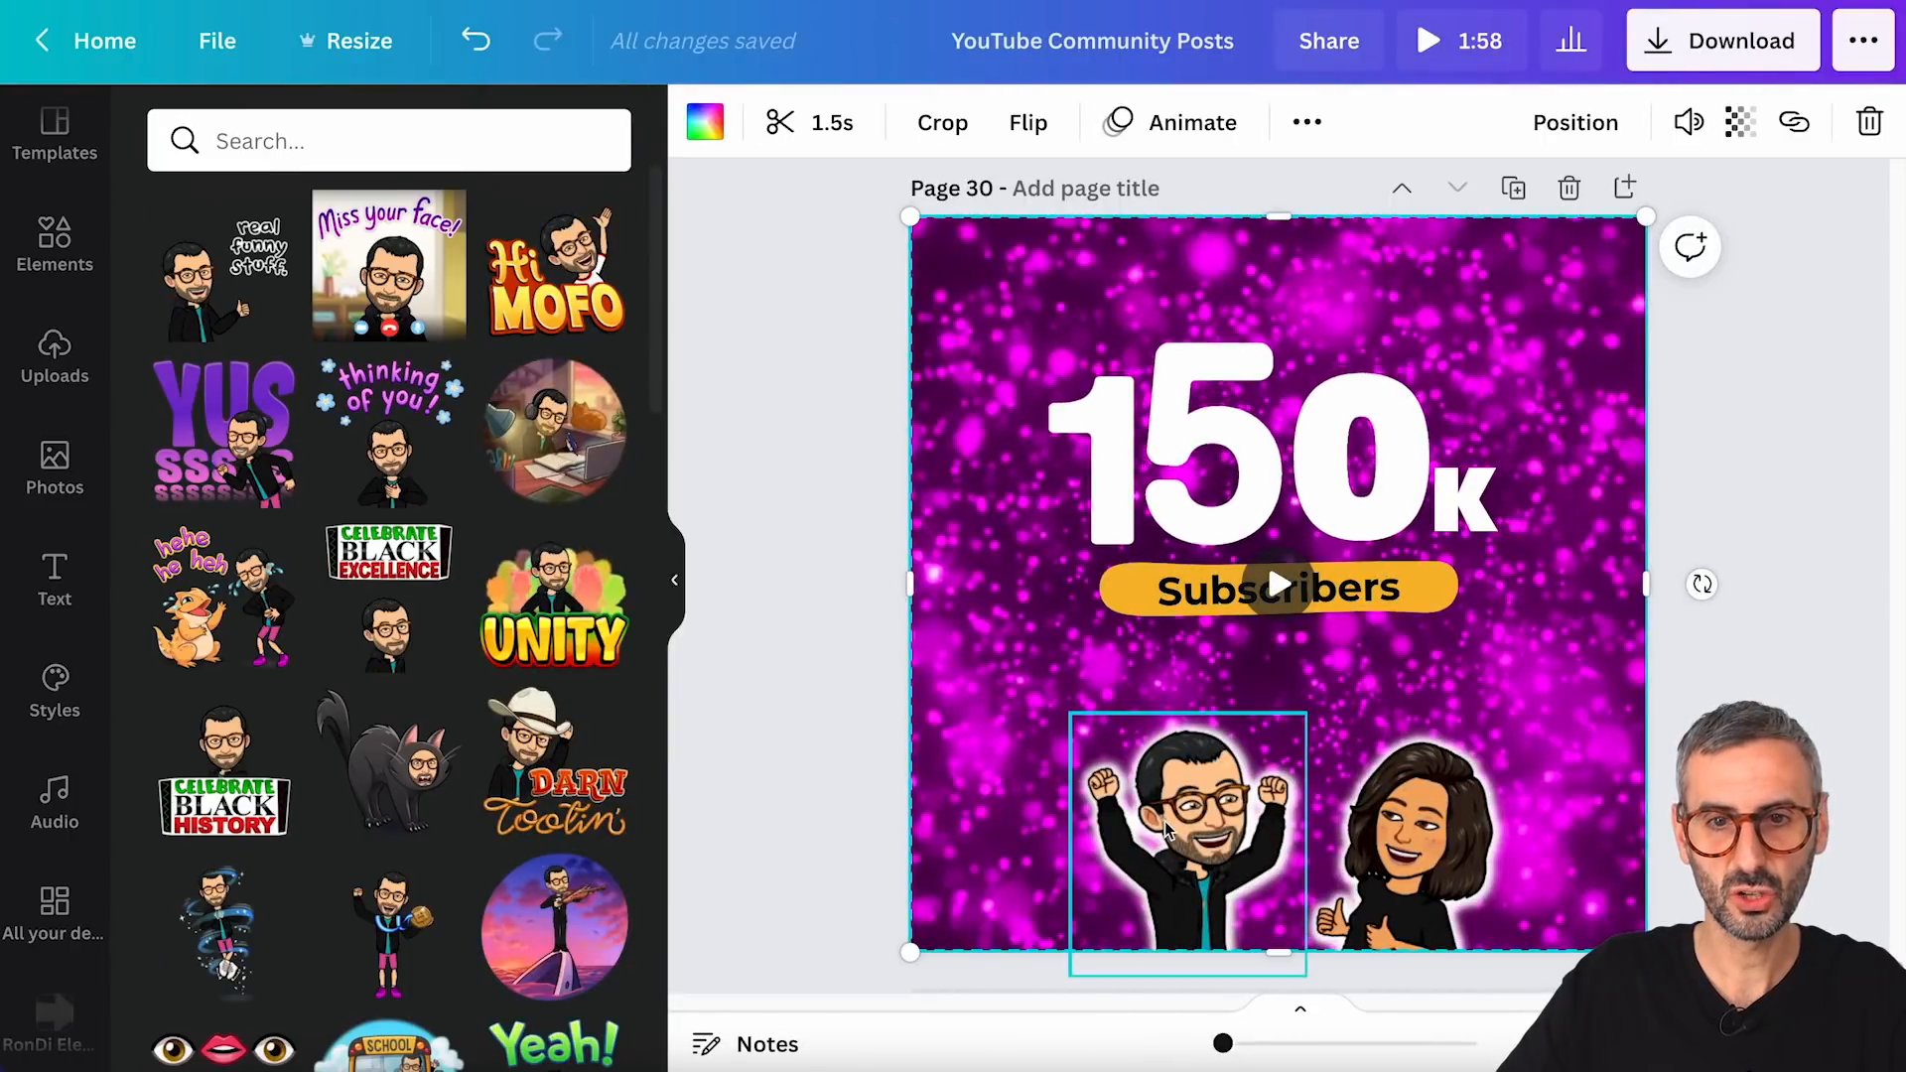
left_click(1390, 846)
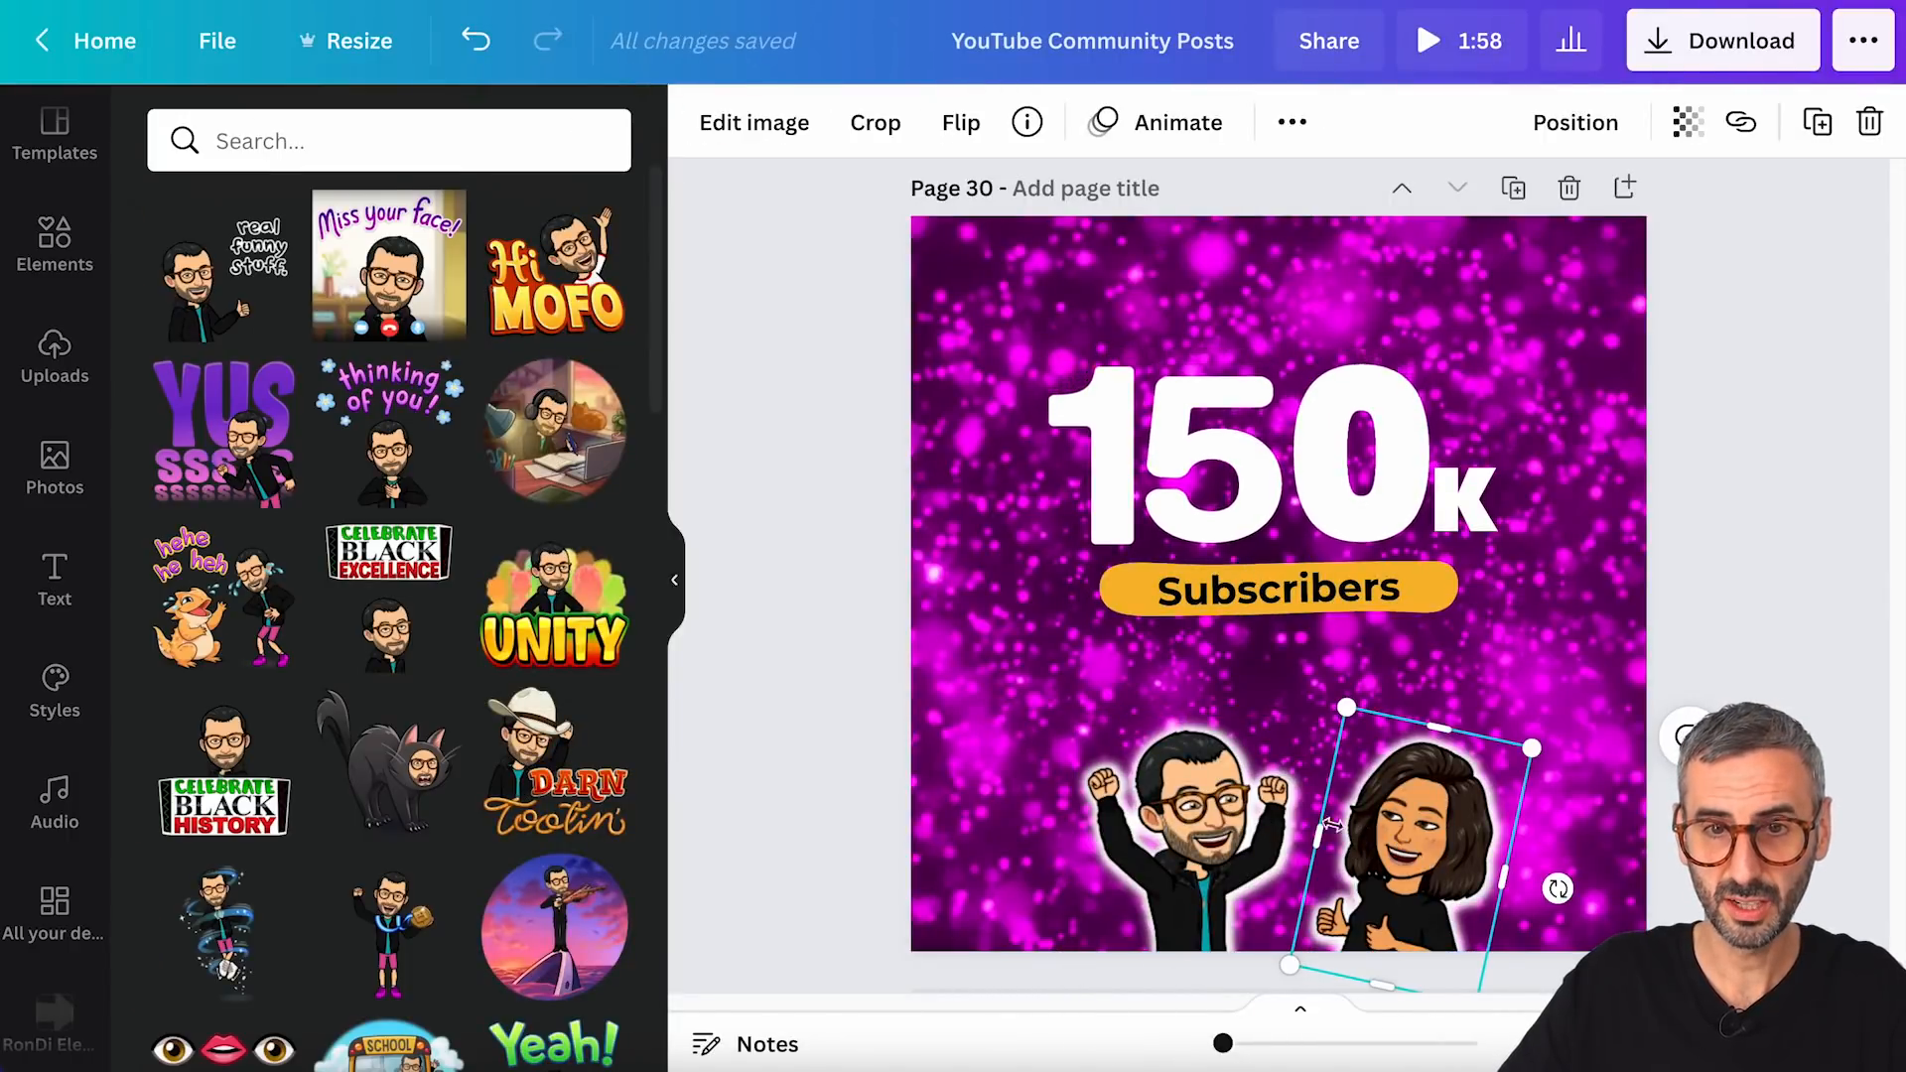
left_click(1249, 841)
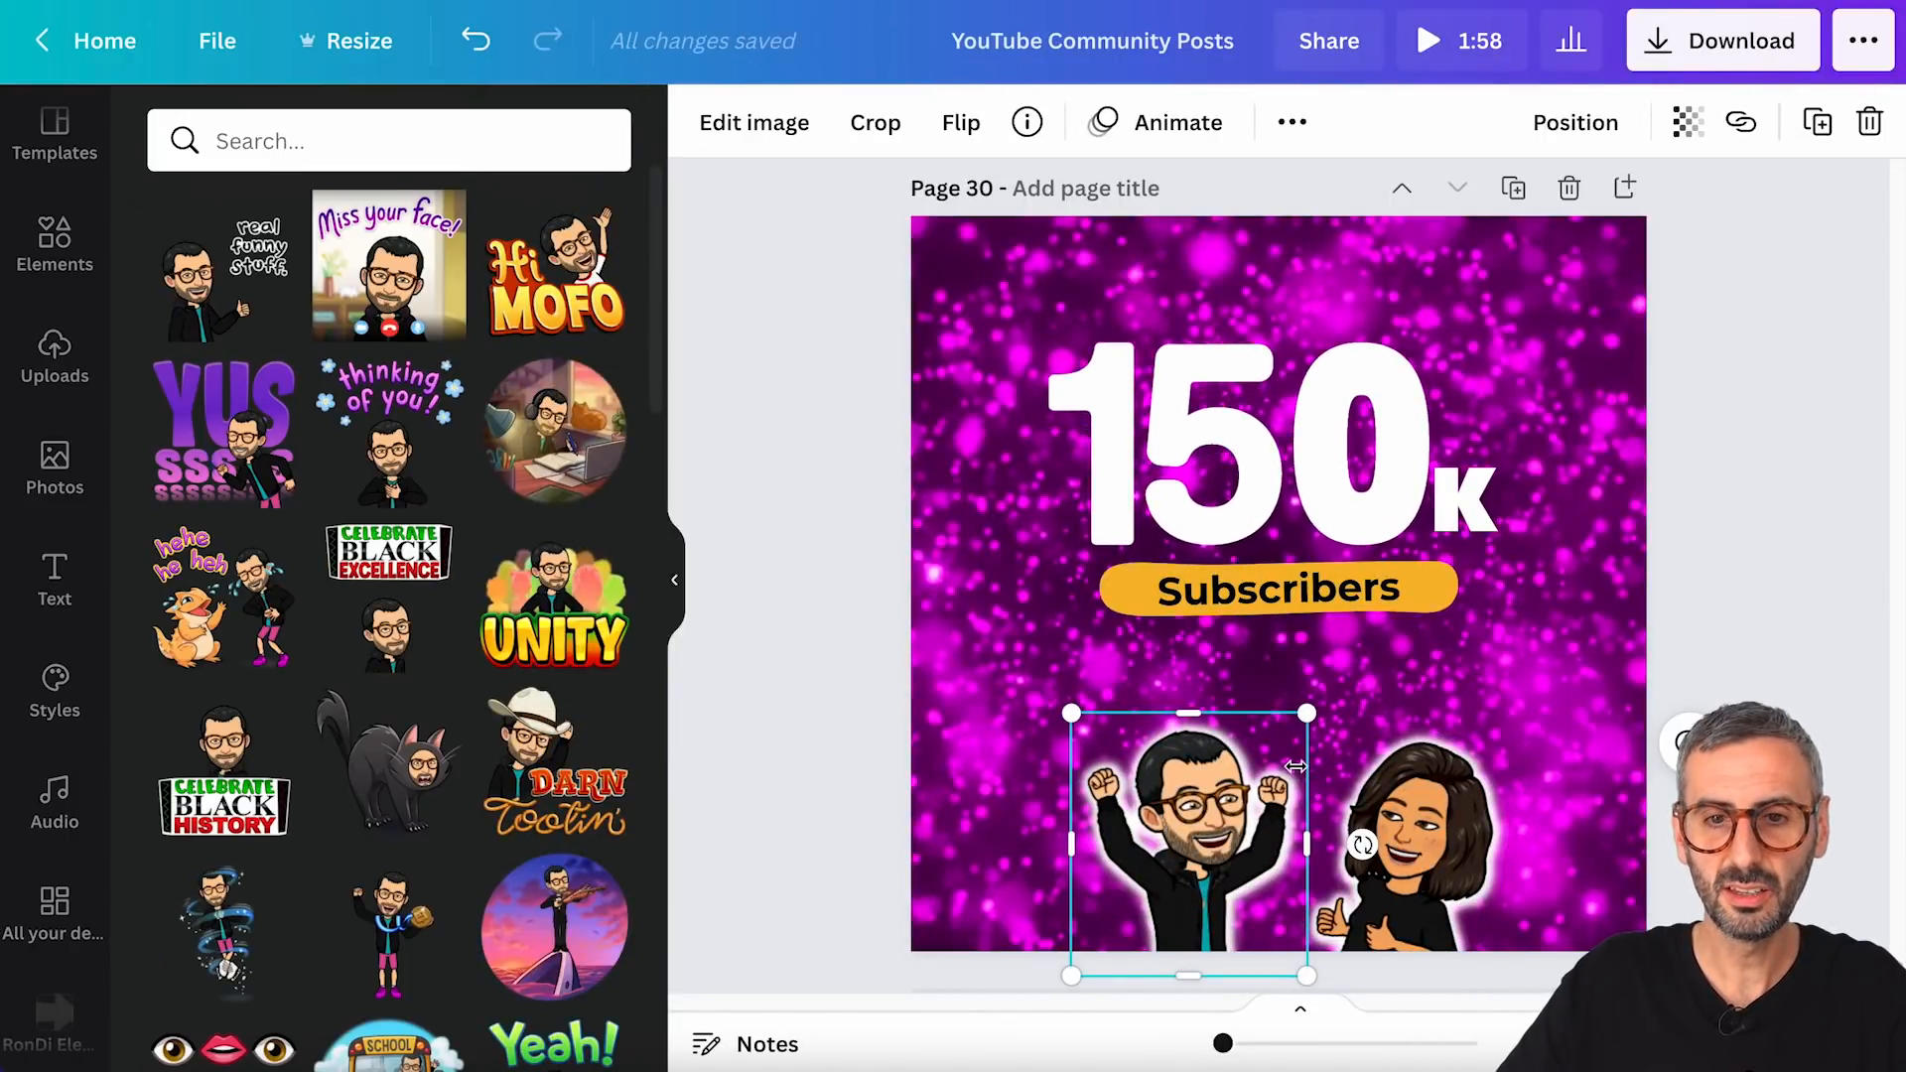
left_click(54, 360)
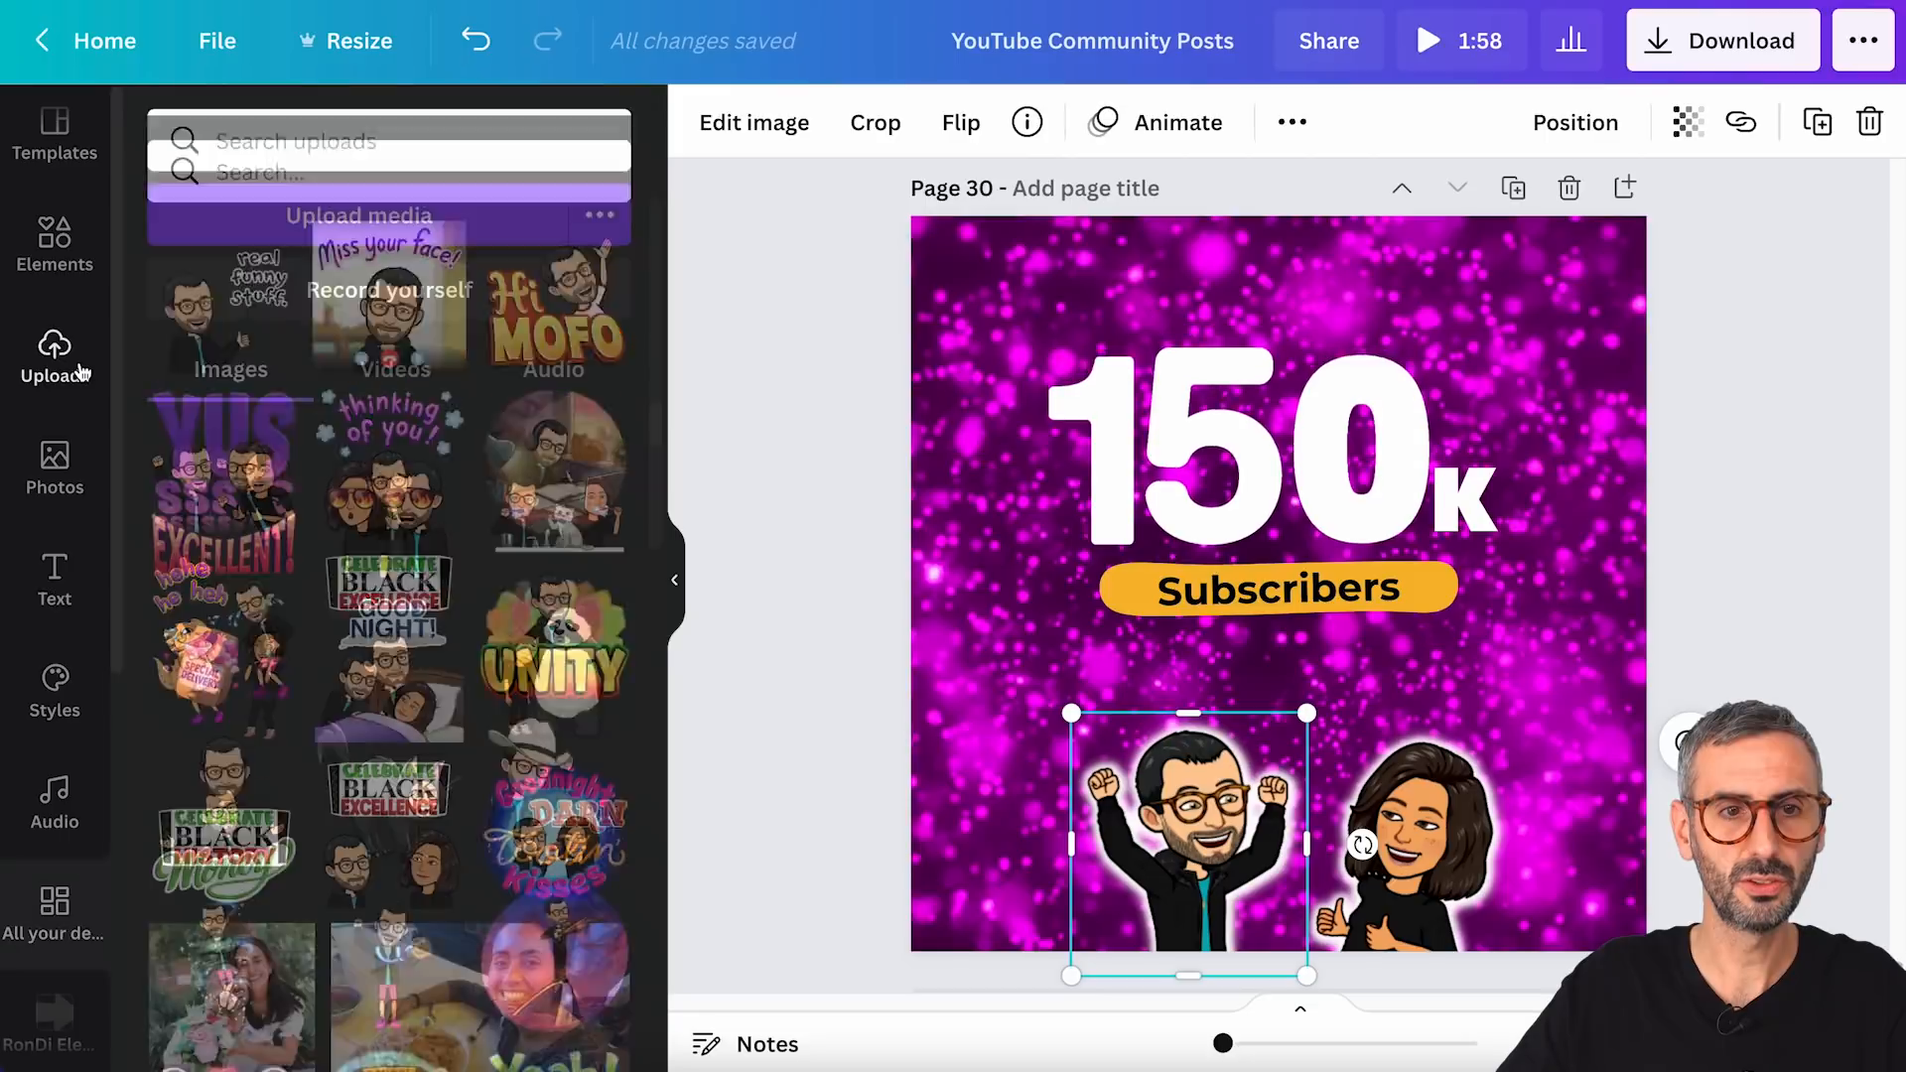
left_click_drag(209, 484, 1210, 557)
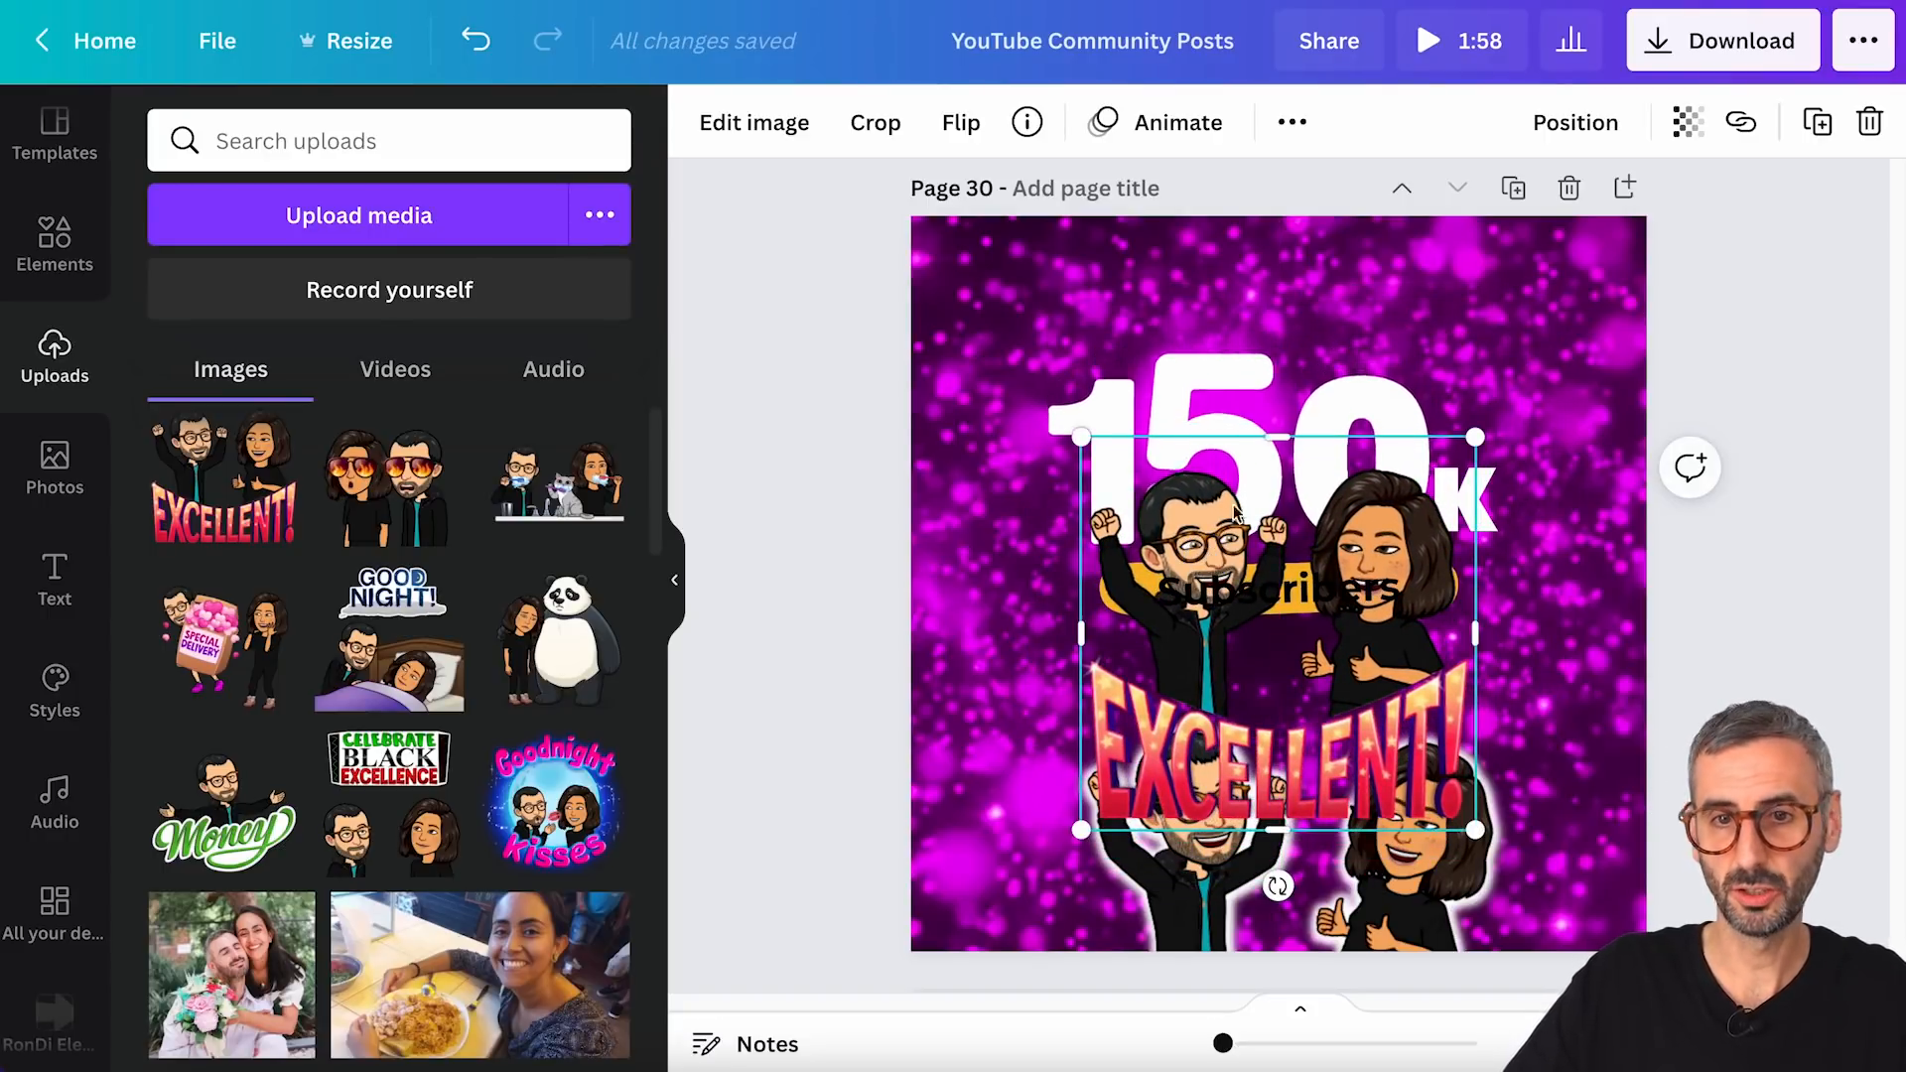
- Lock the background video on page 30 and move the "EXCELLENT!" sticker slightly lower
left_click(1455, 289)
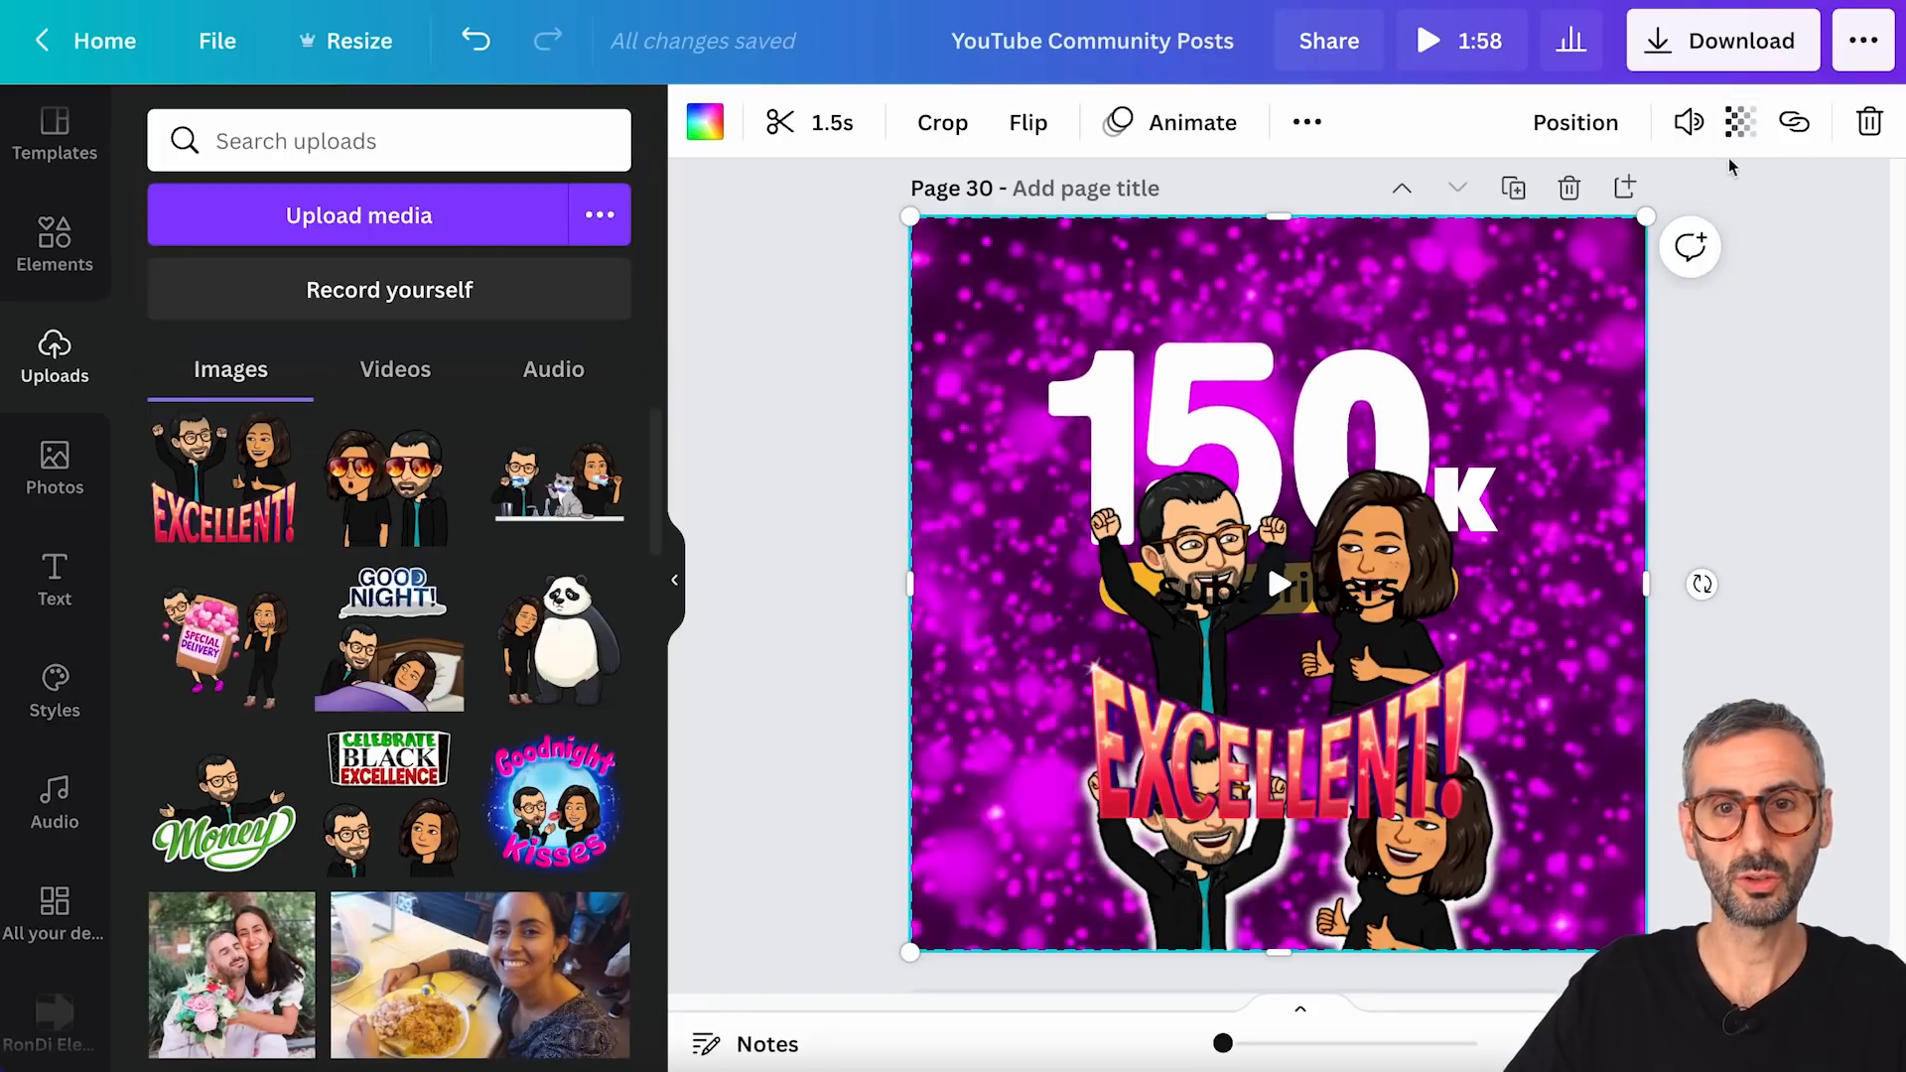
left_click(1313, 127)
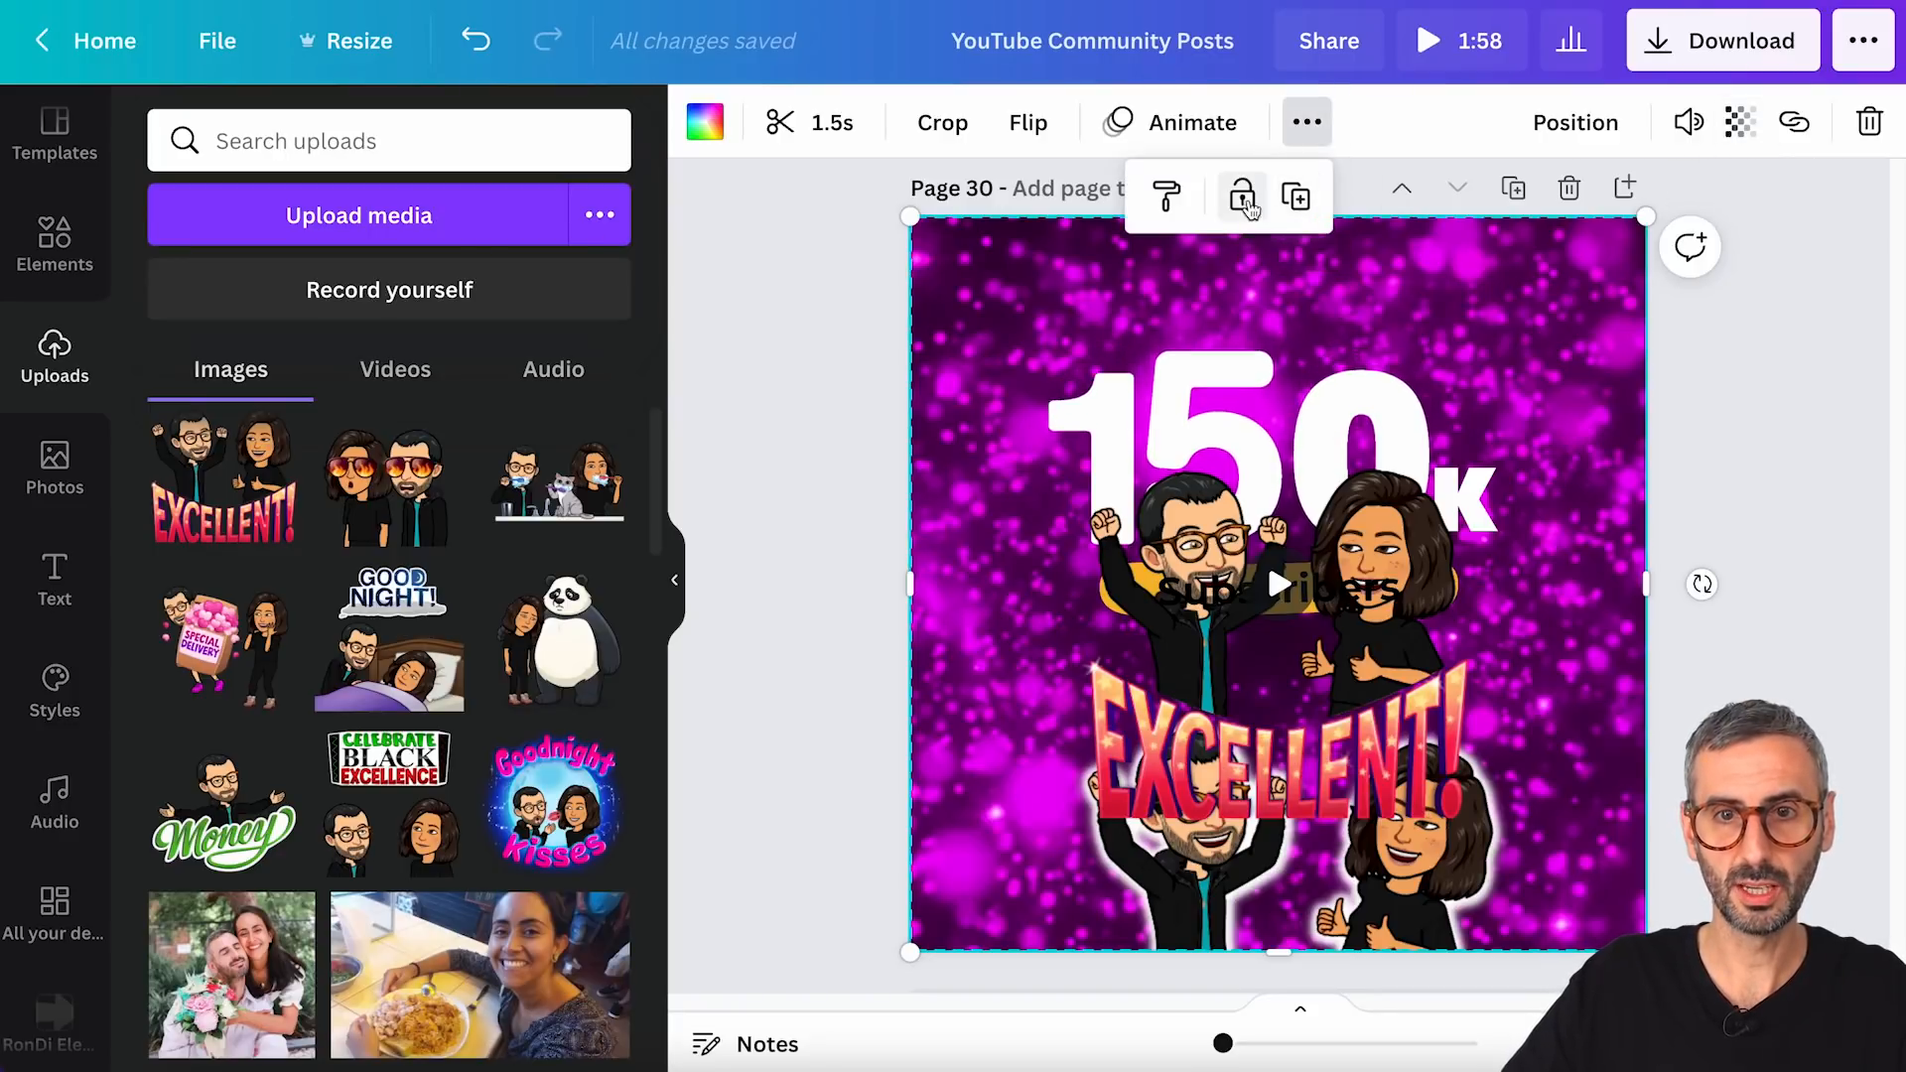
left_click(1240, 195)
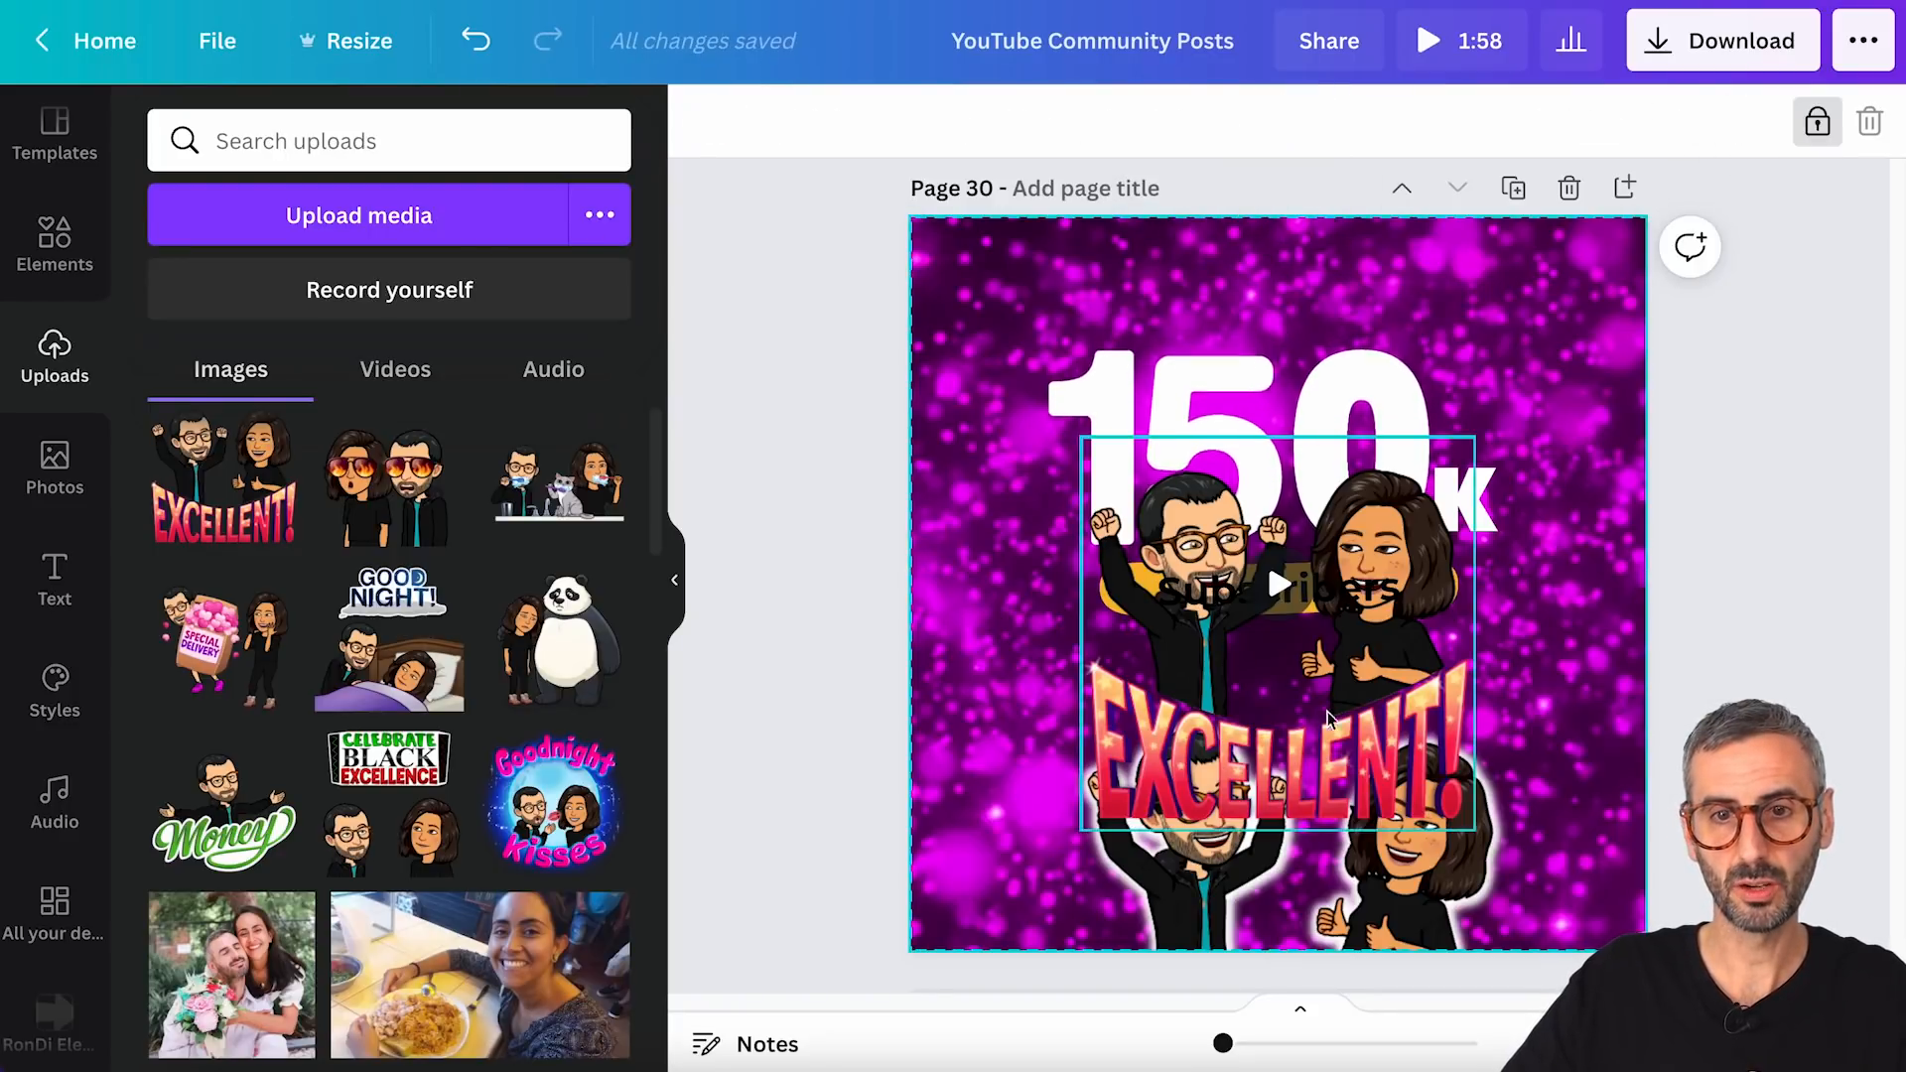
left_click_drag(1354, 728, 1352, 804)
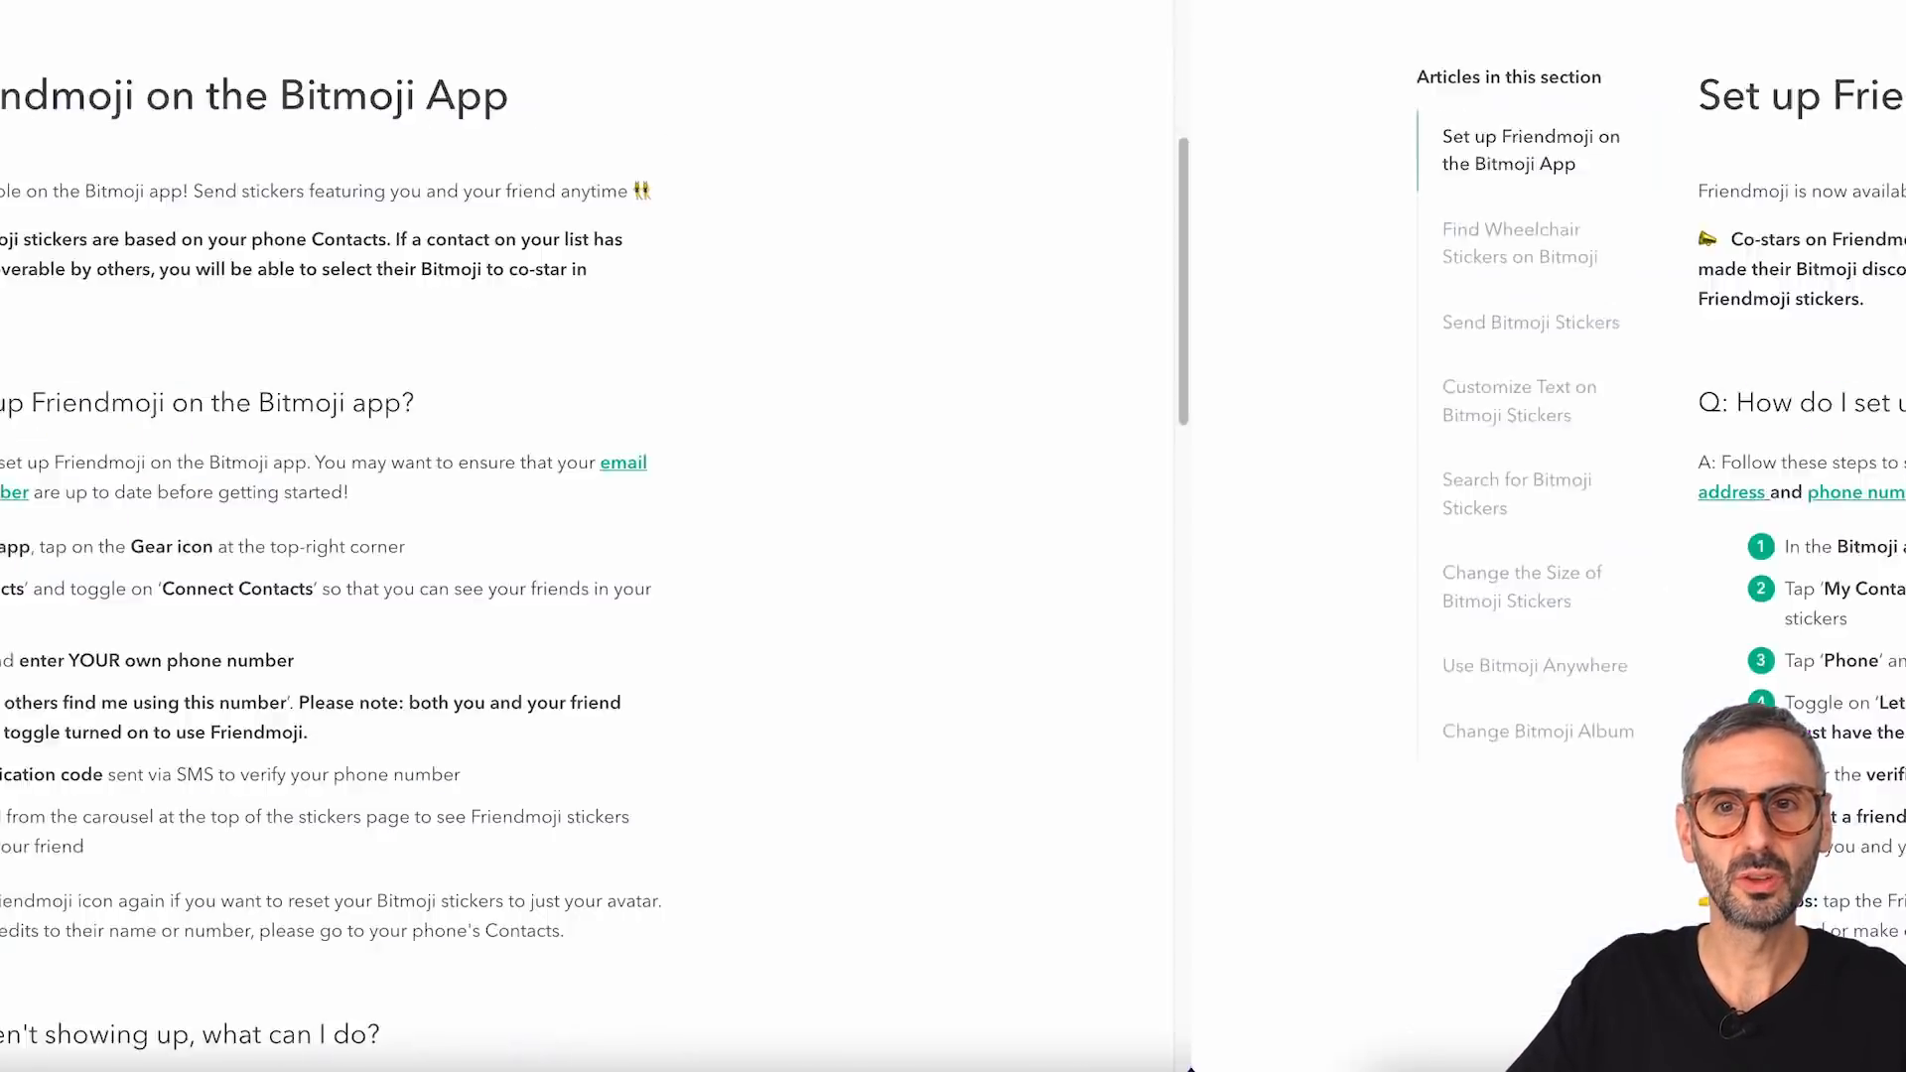
- Switch to the Bitmoji Support site and read the instructions for setting up Friendmoji on the Bitmoji app
scroll(1555, 602, "up", 5)
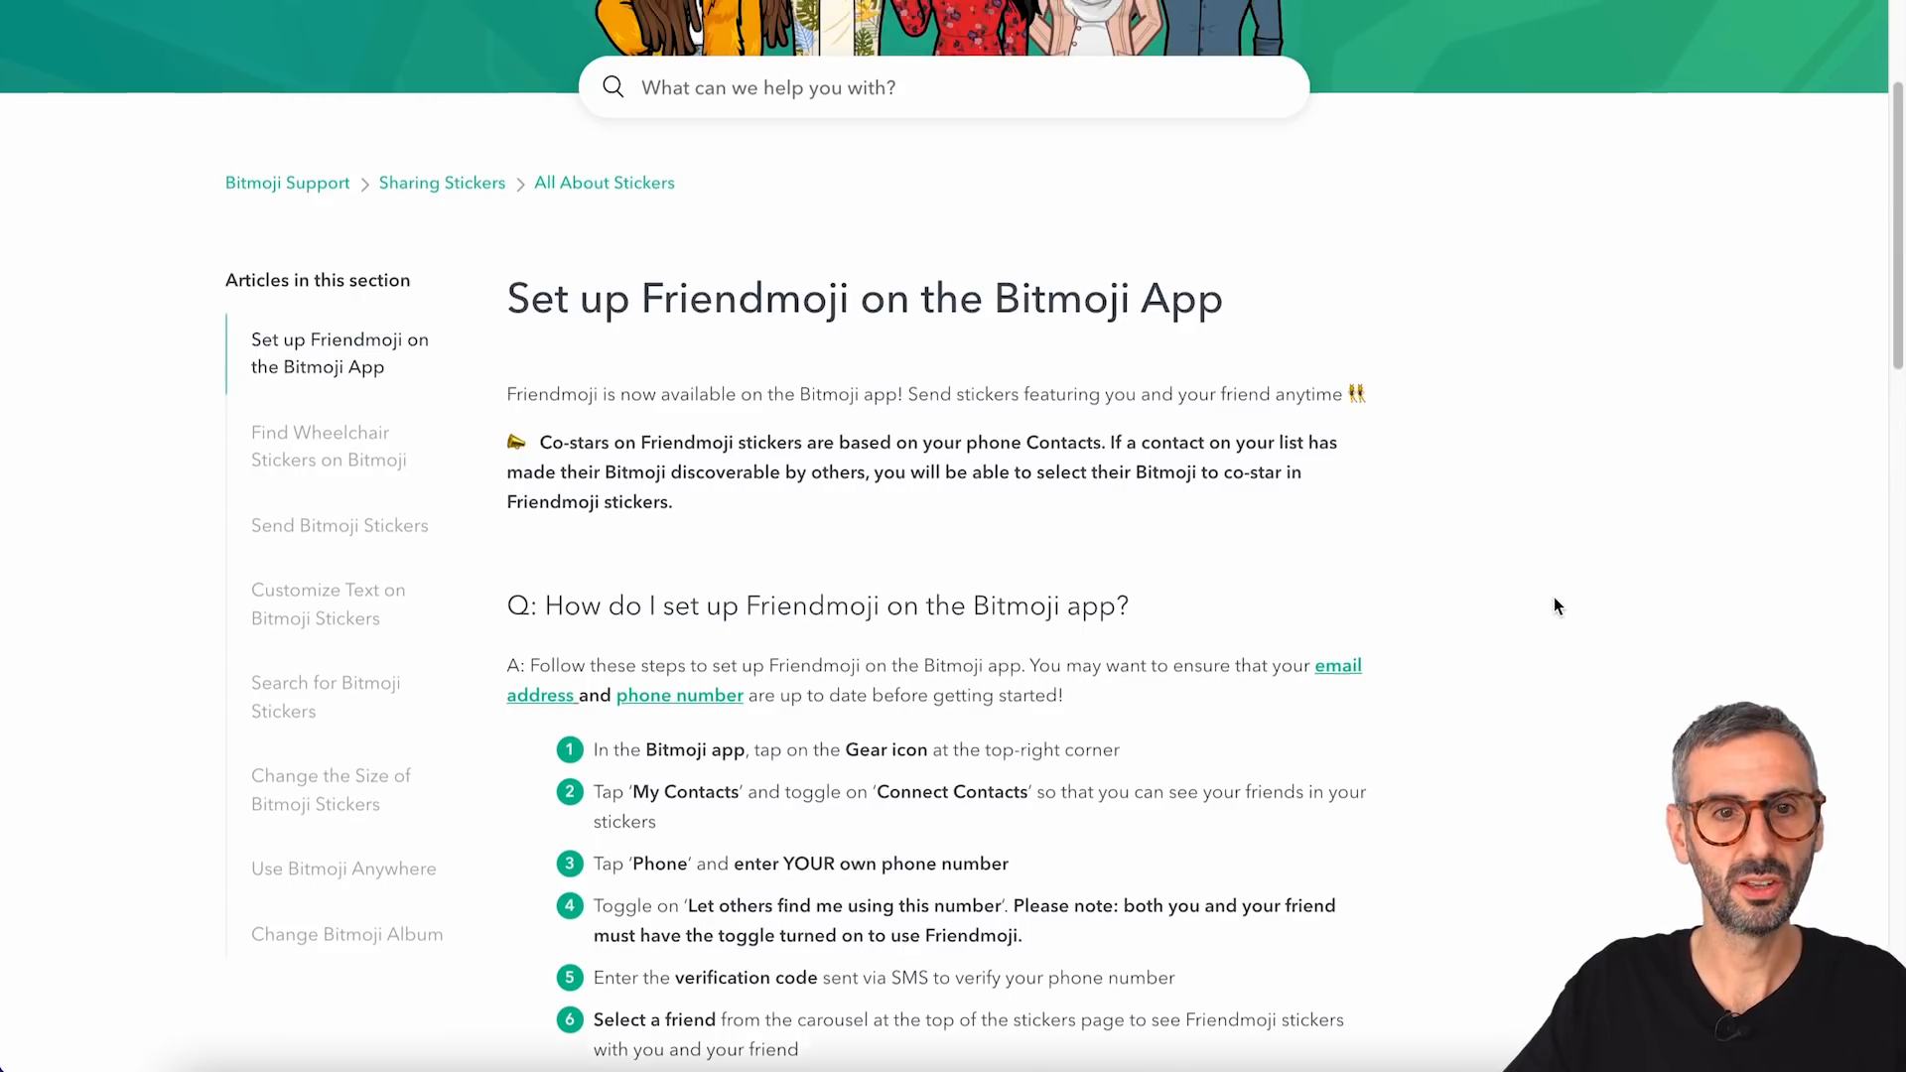
scroll(1560, 617, "down", 3)
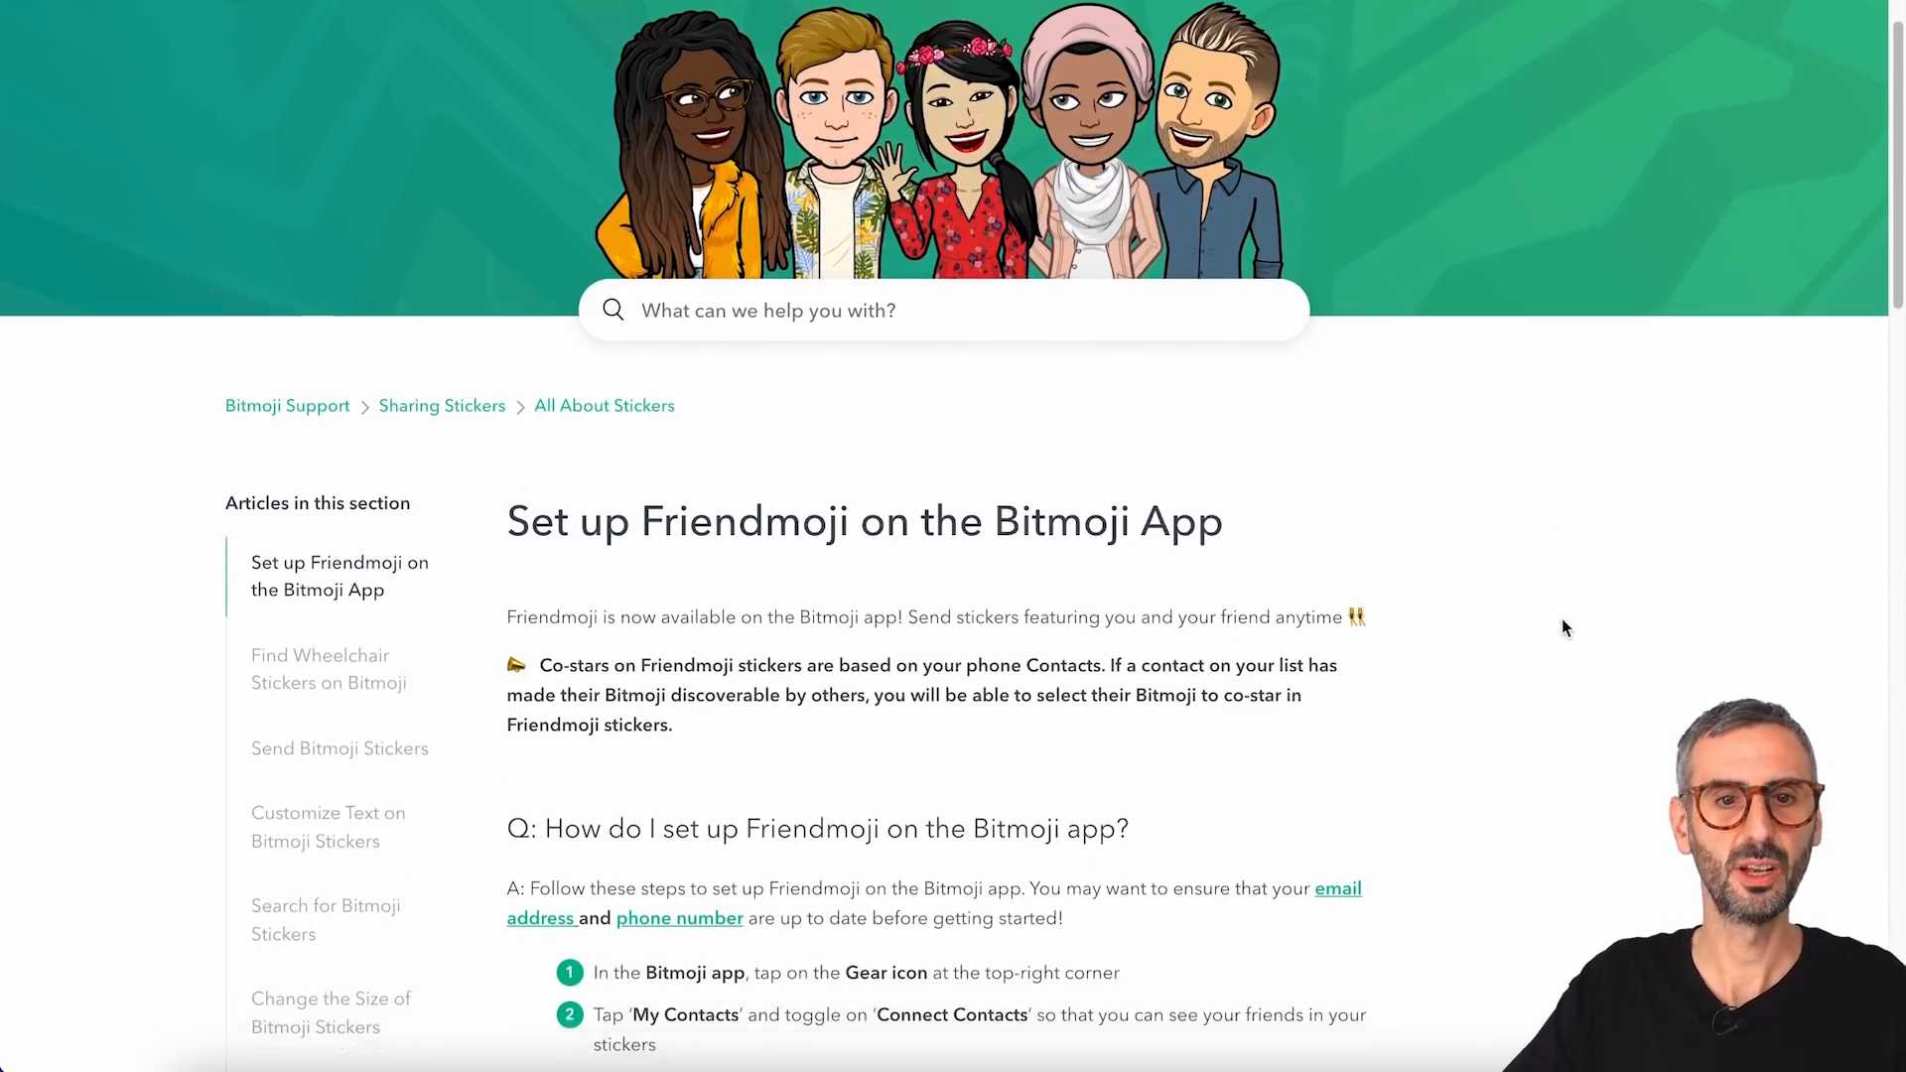
scroll(1562, 624, "up", 2)
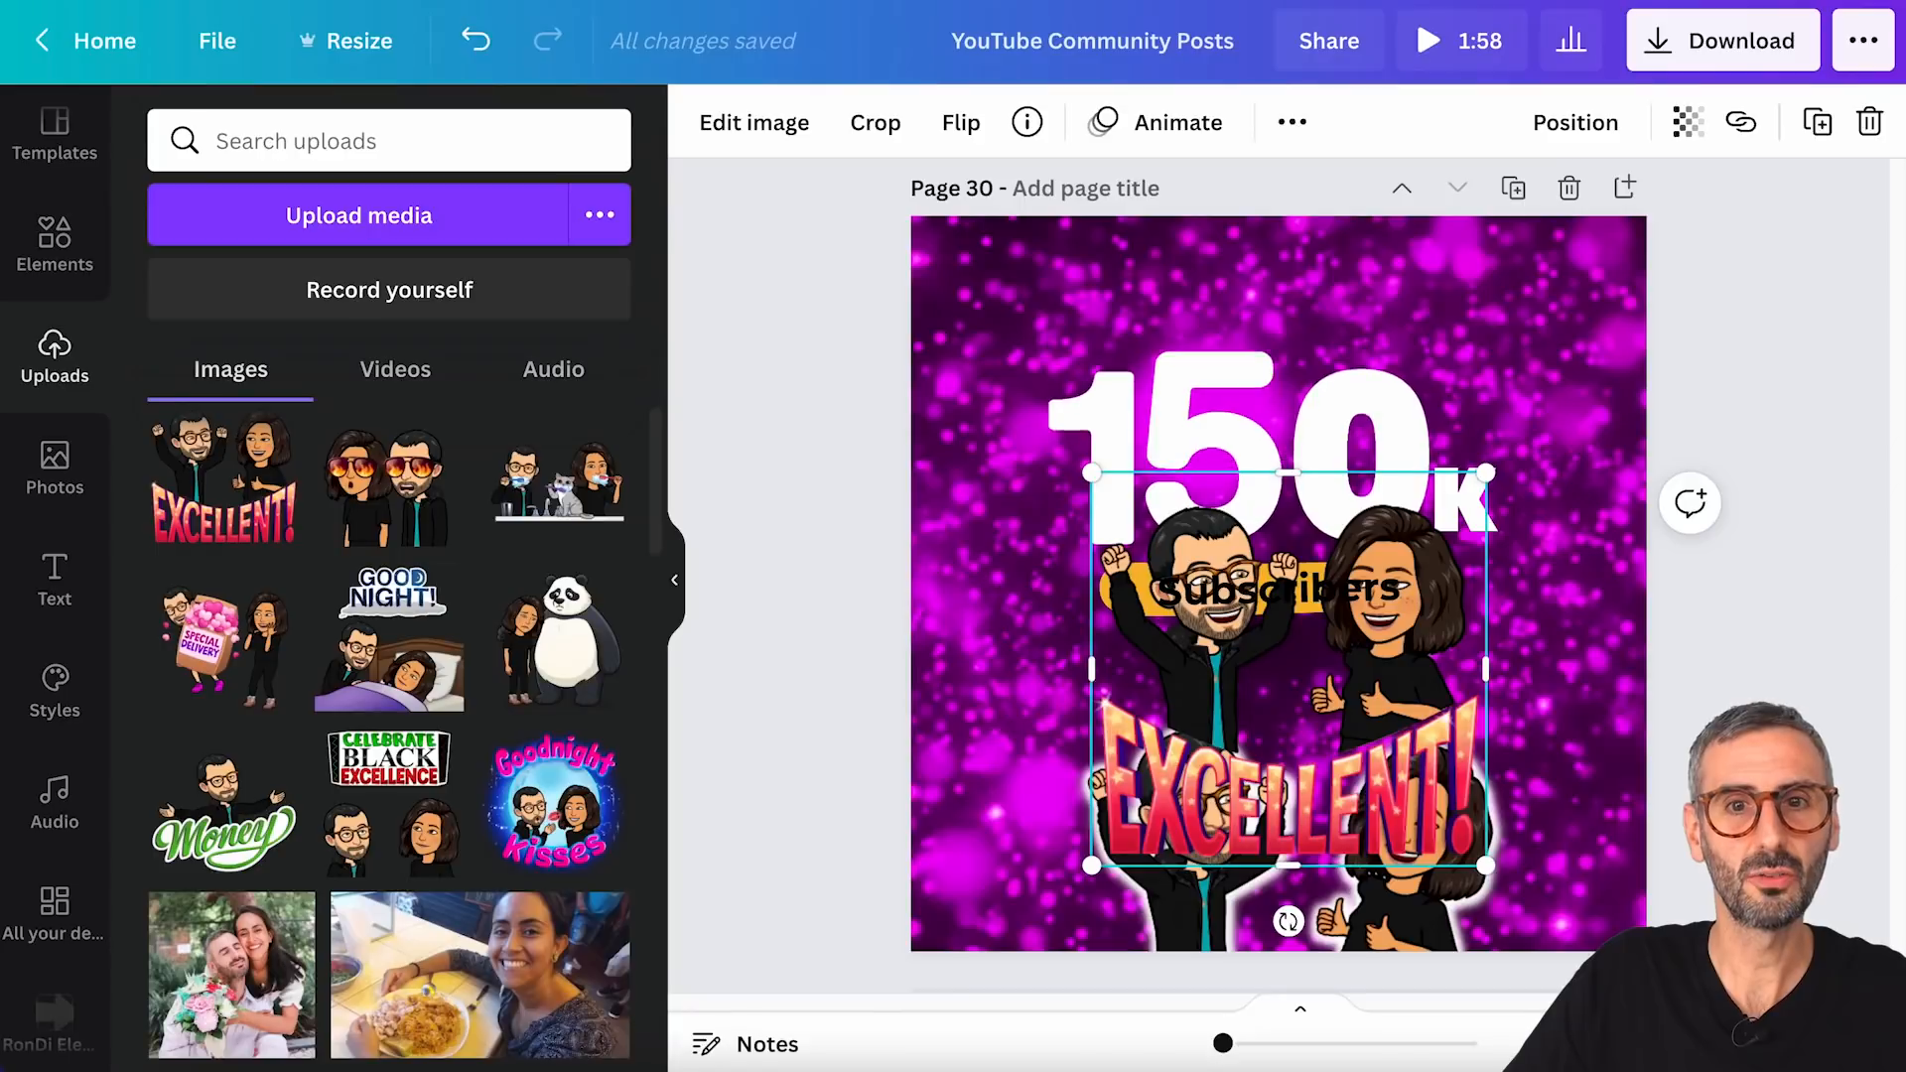
- Return to the YouTube Community Posts design and delete the "EXCELLENT!" sticker from page 30
left_click_drag(1201, 836, 1295, 809)
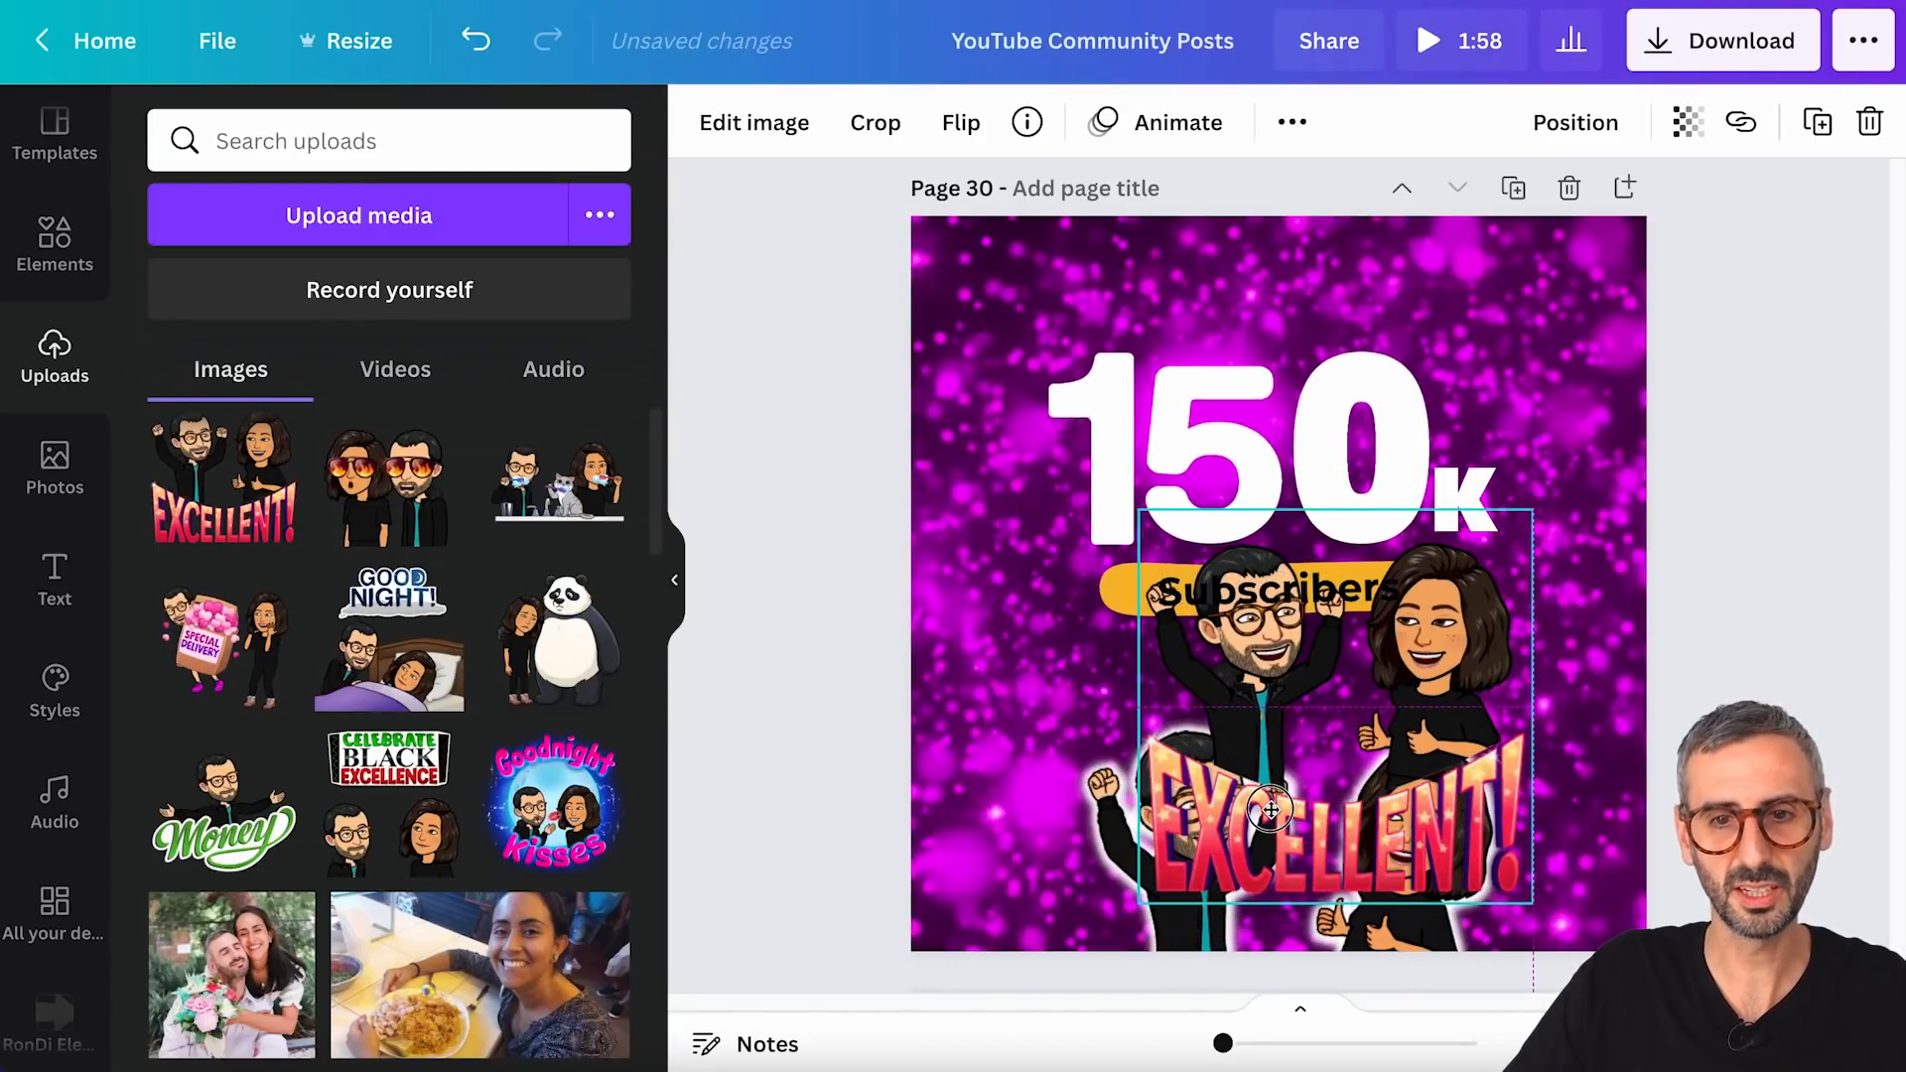
key("Delete")
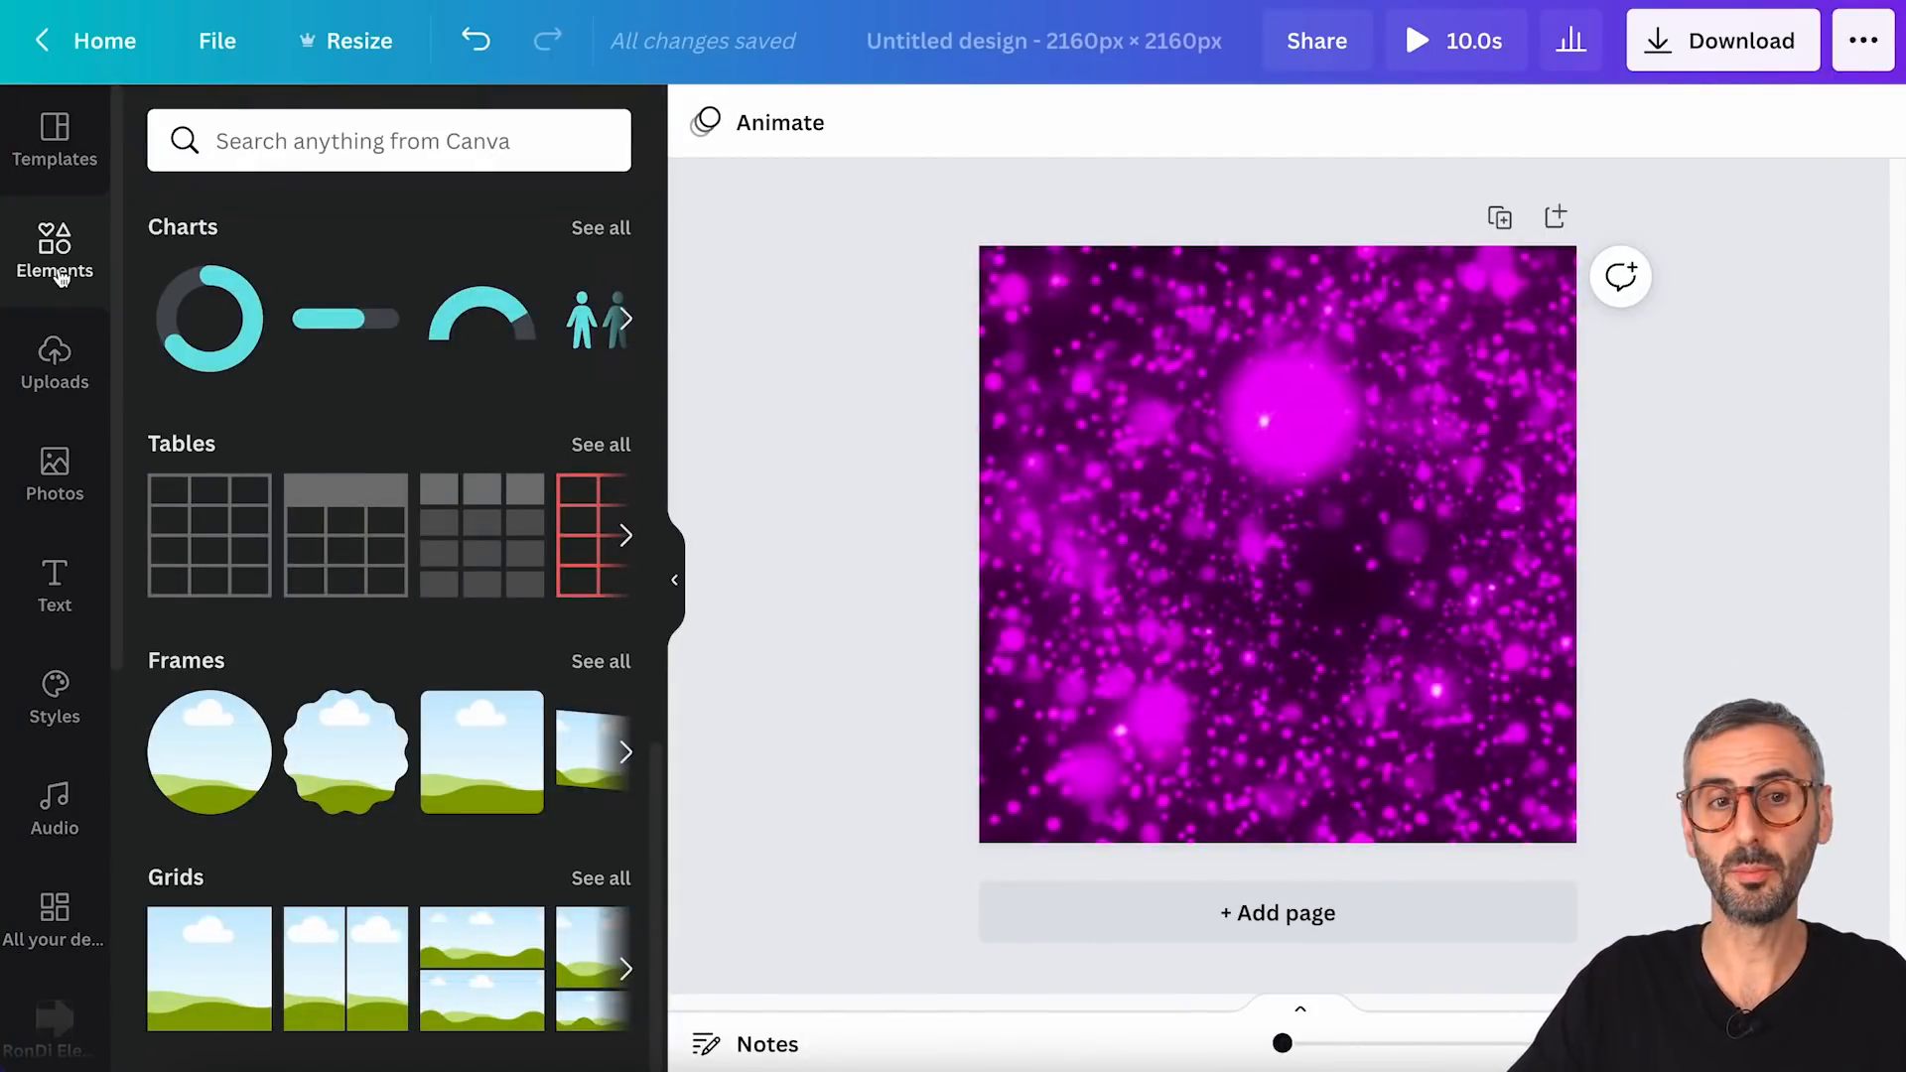
- In the untitled 2160 x 2160 px design, add the uploaded "EXCELLENT!" couple sticker over the particle background
left_click(55, 368)
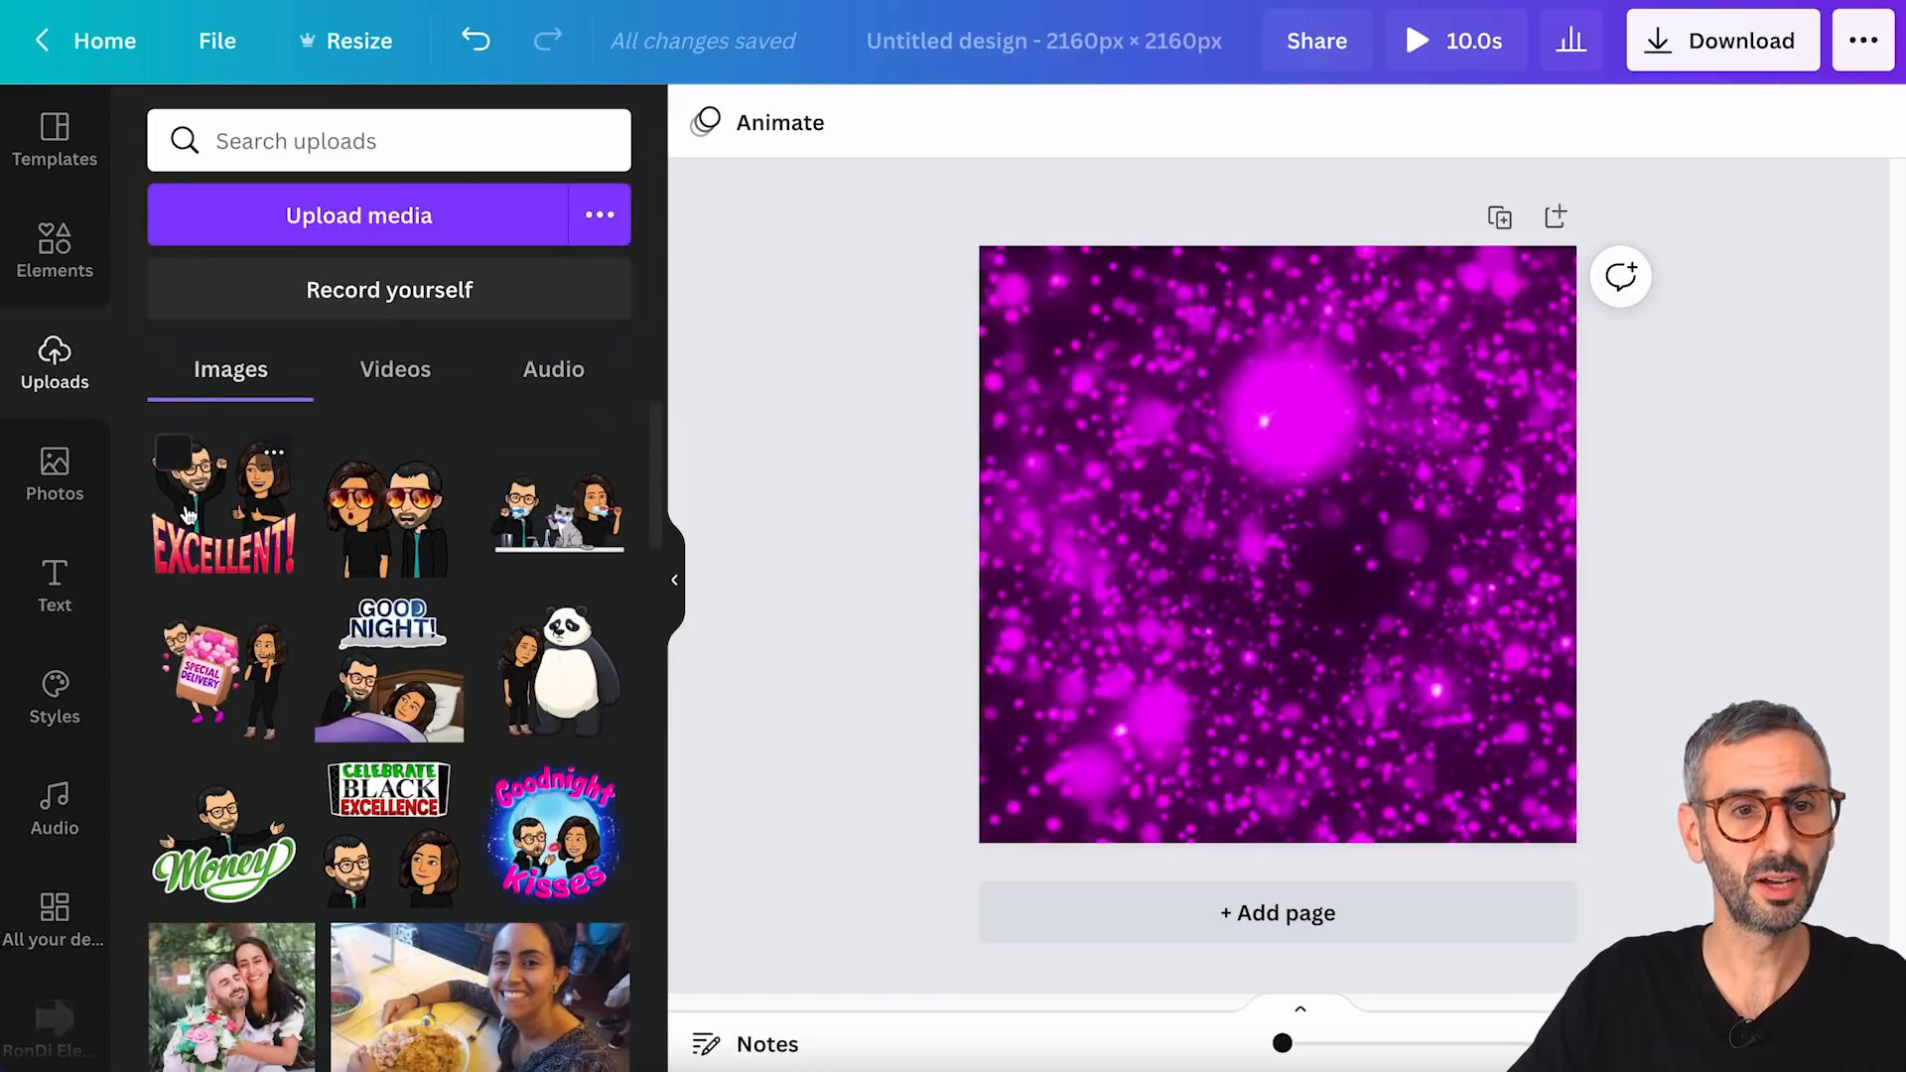
left_click(195, 531)
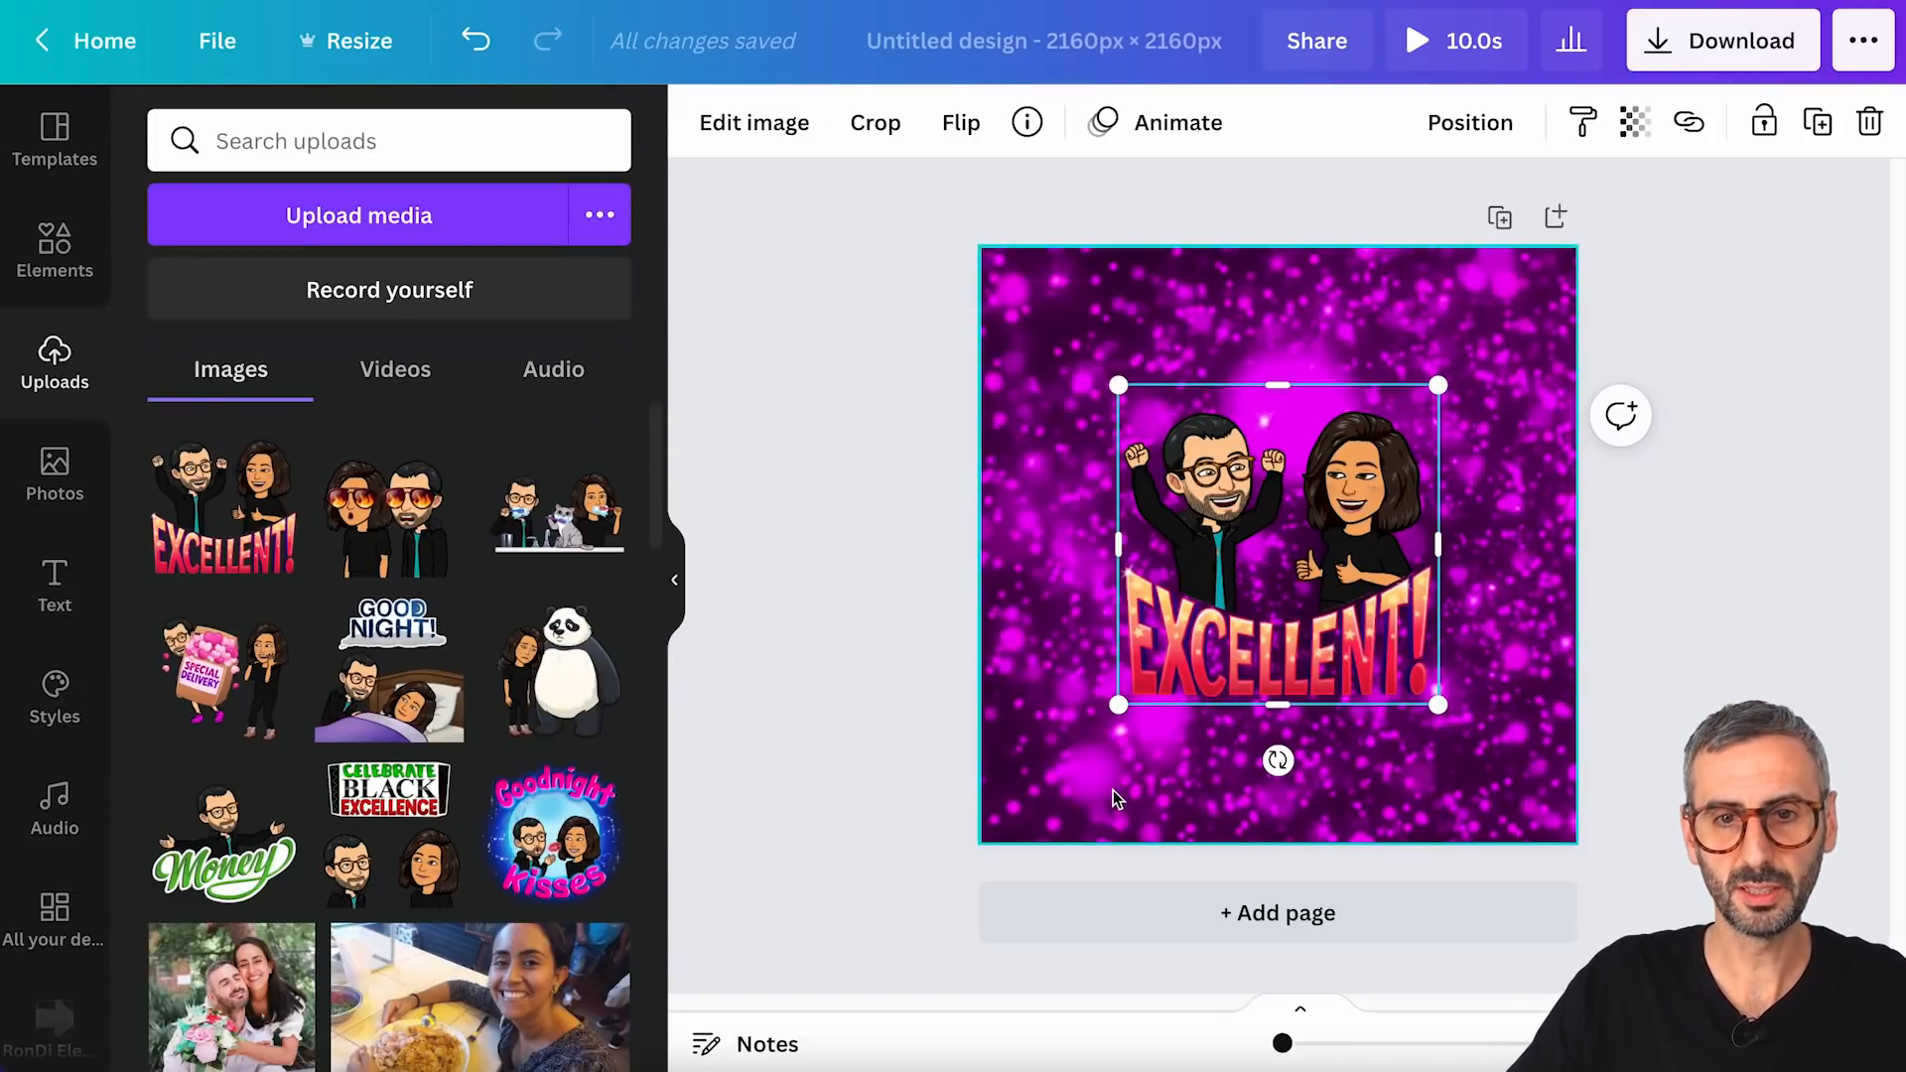
- Lock the particle background video and move the "EXCELLENT!" sticker slightly up and to the left
left_click(1409, 266)
left_click(1321, 121)
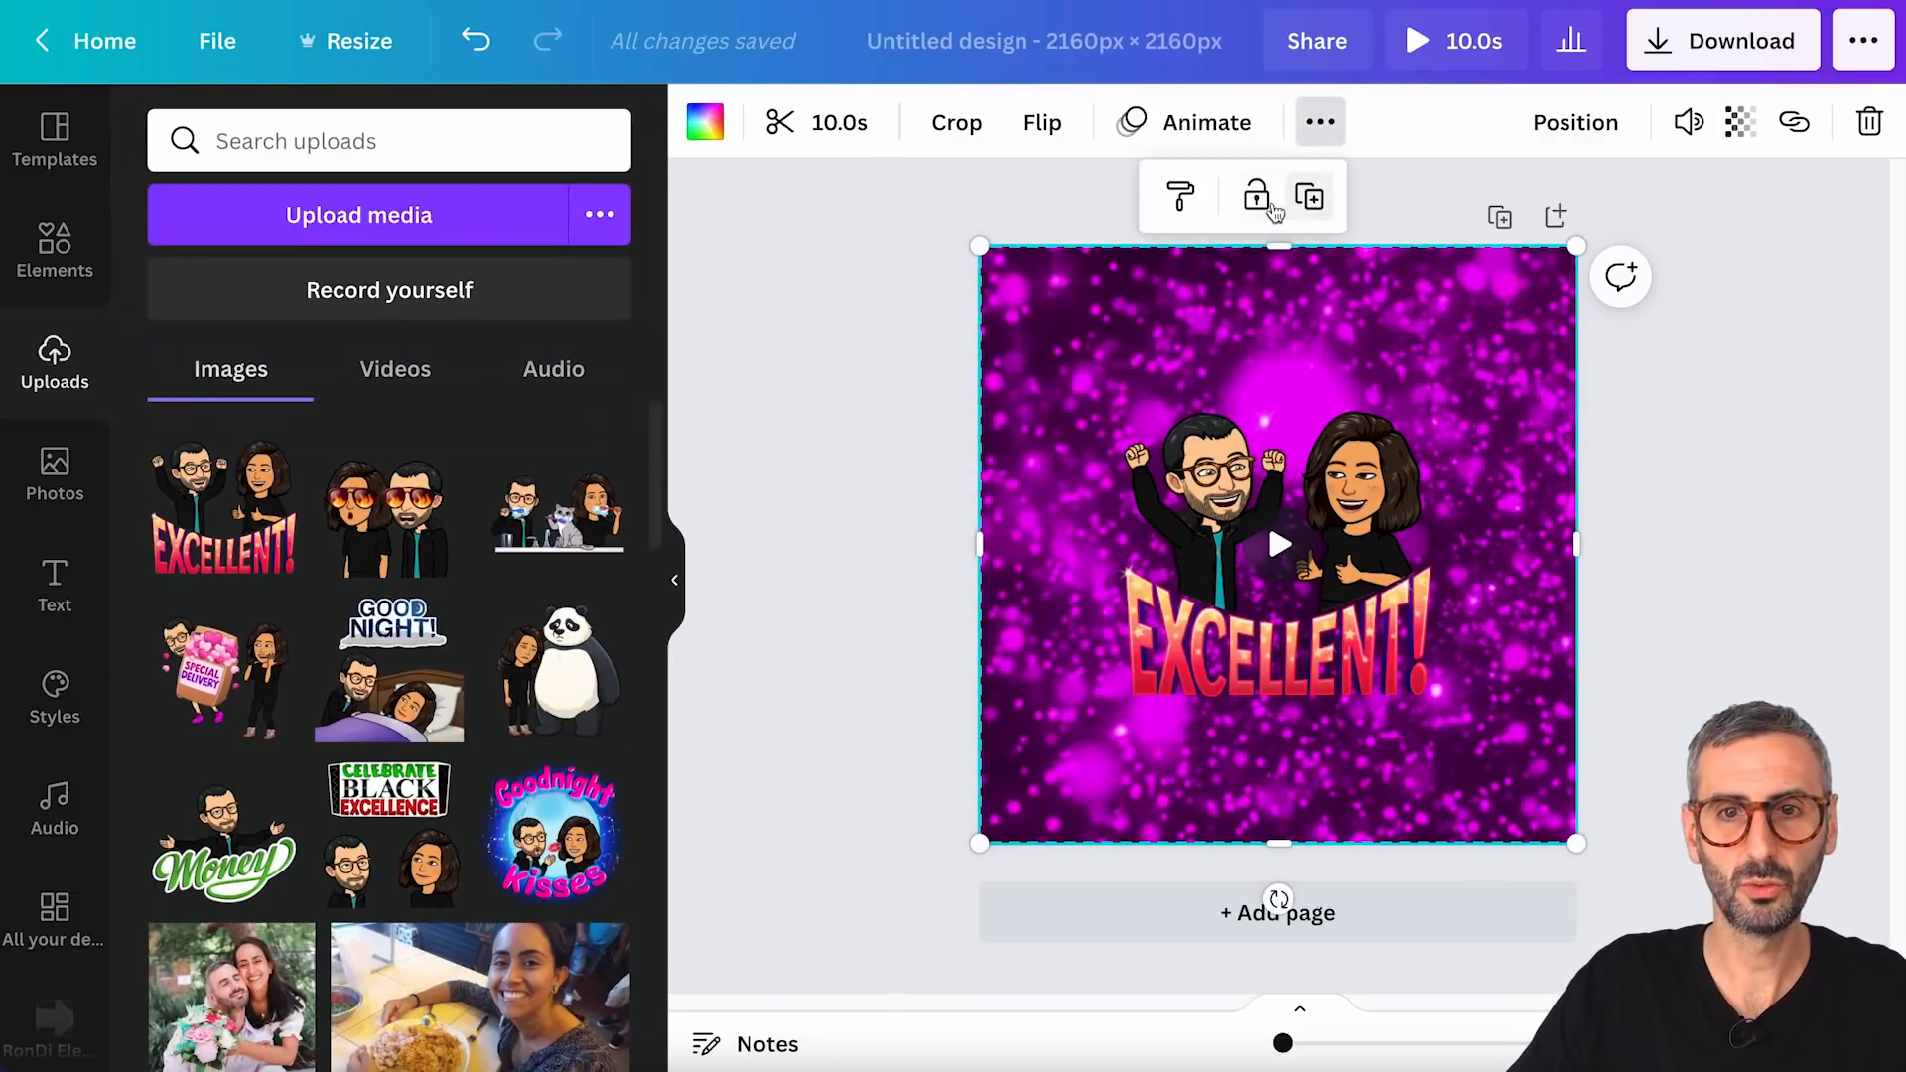
left_click(1257, 196)
left_click_drag(1277, 496, 1264, 476)
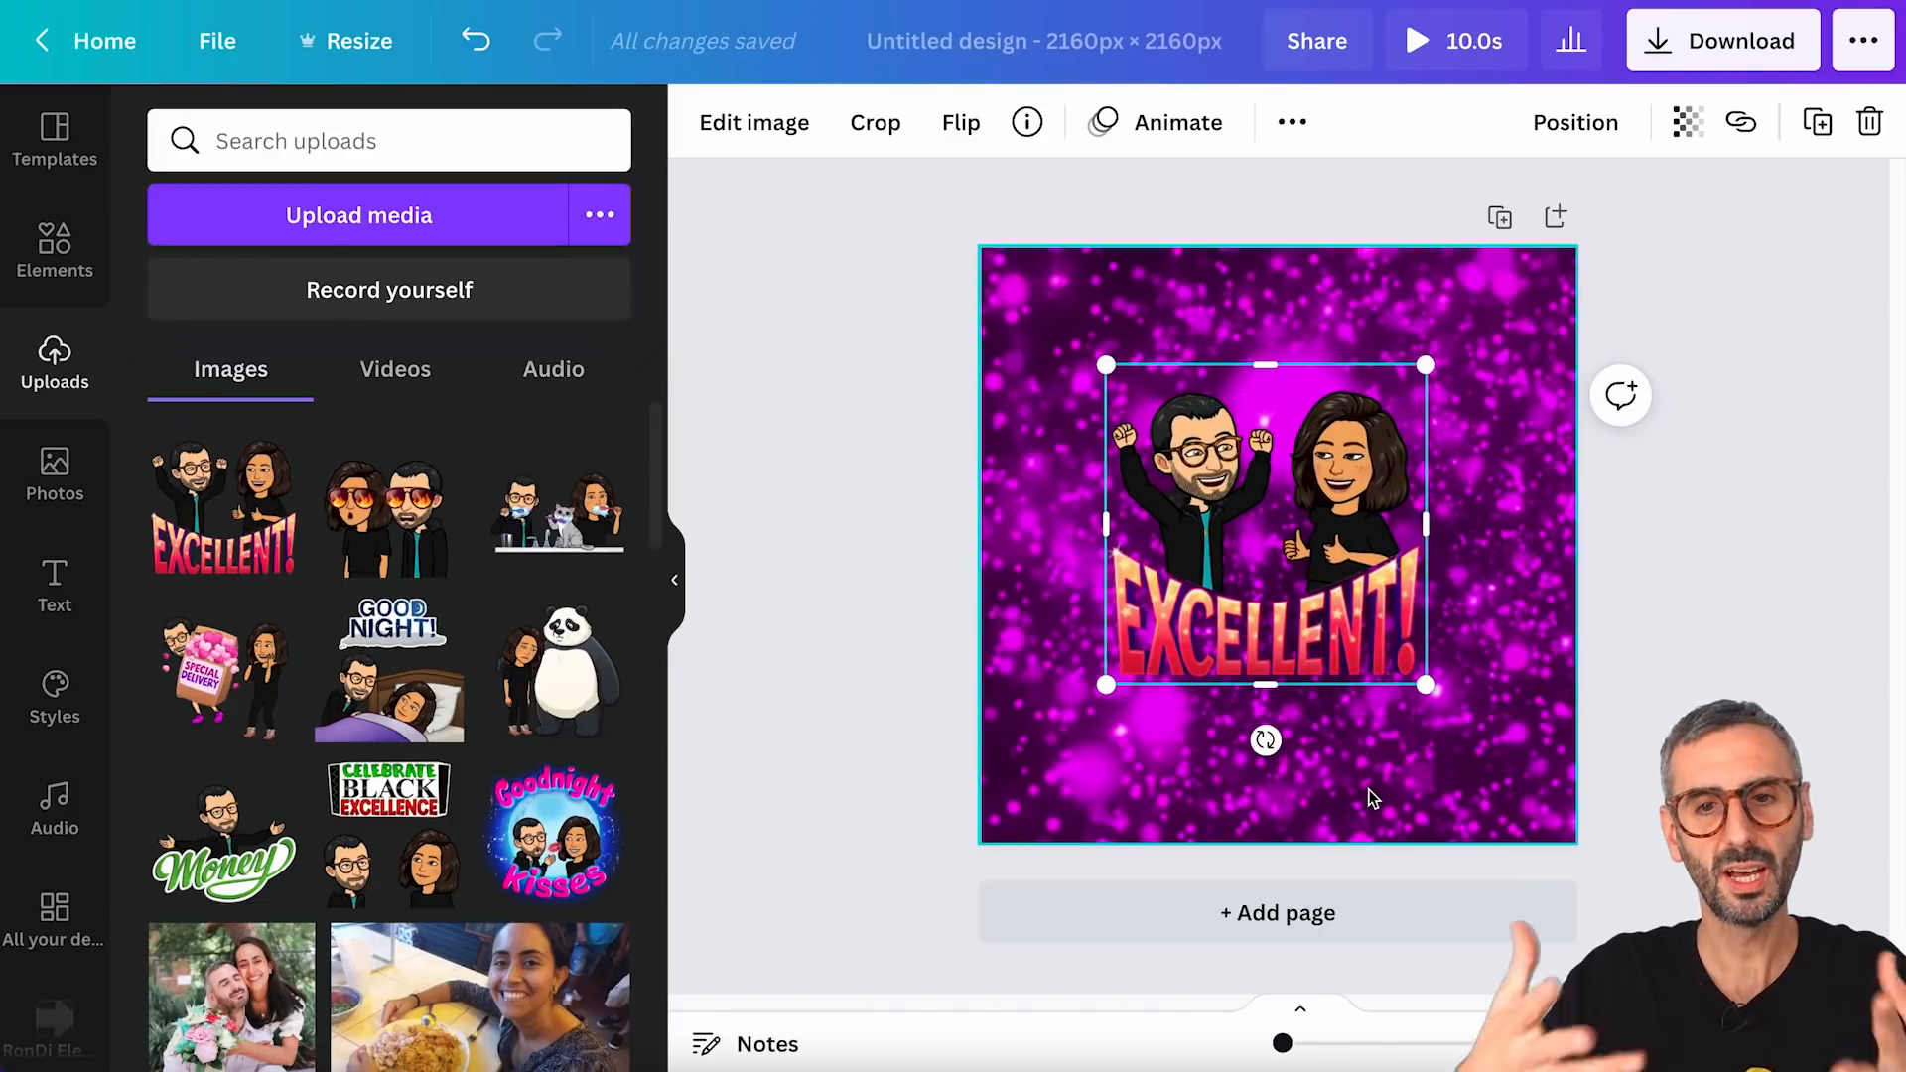
- Duplicate the "EXCELLENT!" sticker, with one copy near the page's left edge and the other running off its right edge
left_click_drag(1350, 544, 1258, 564)
key("ctrl+c")
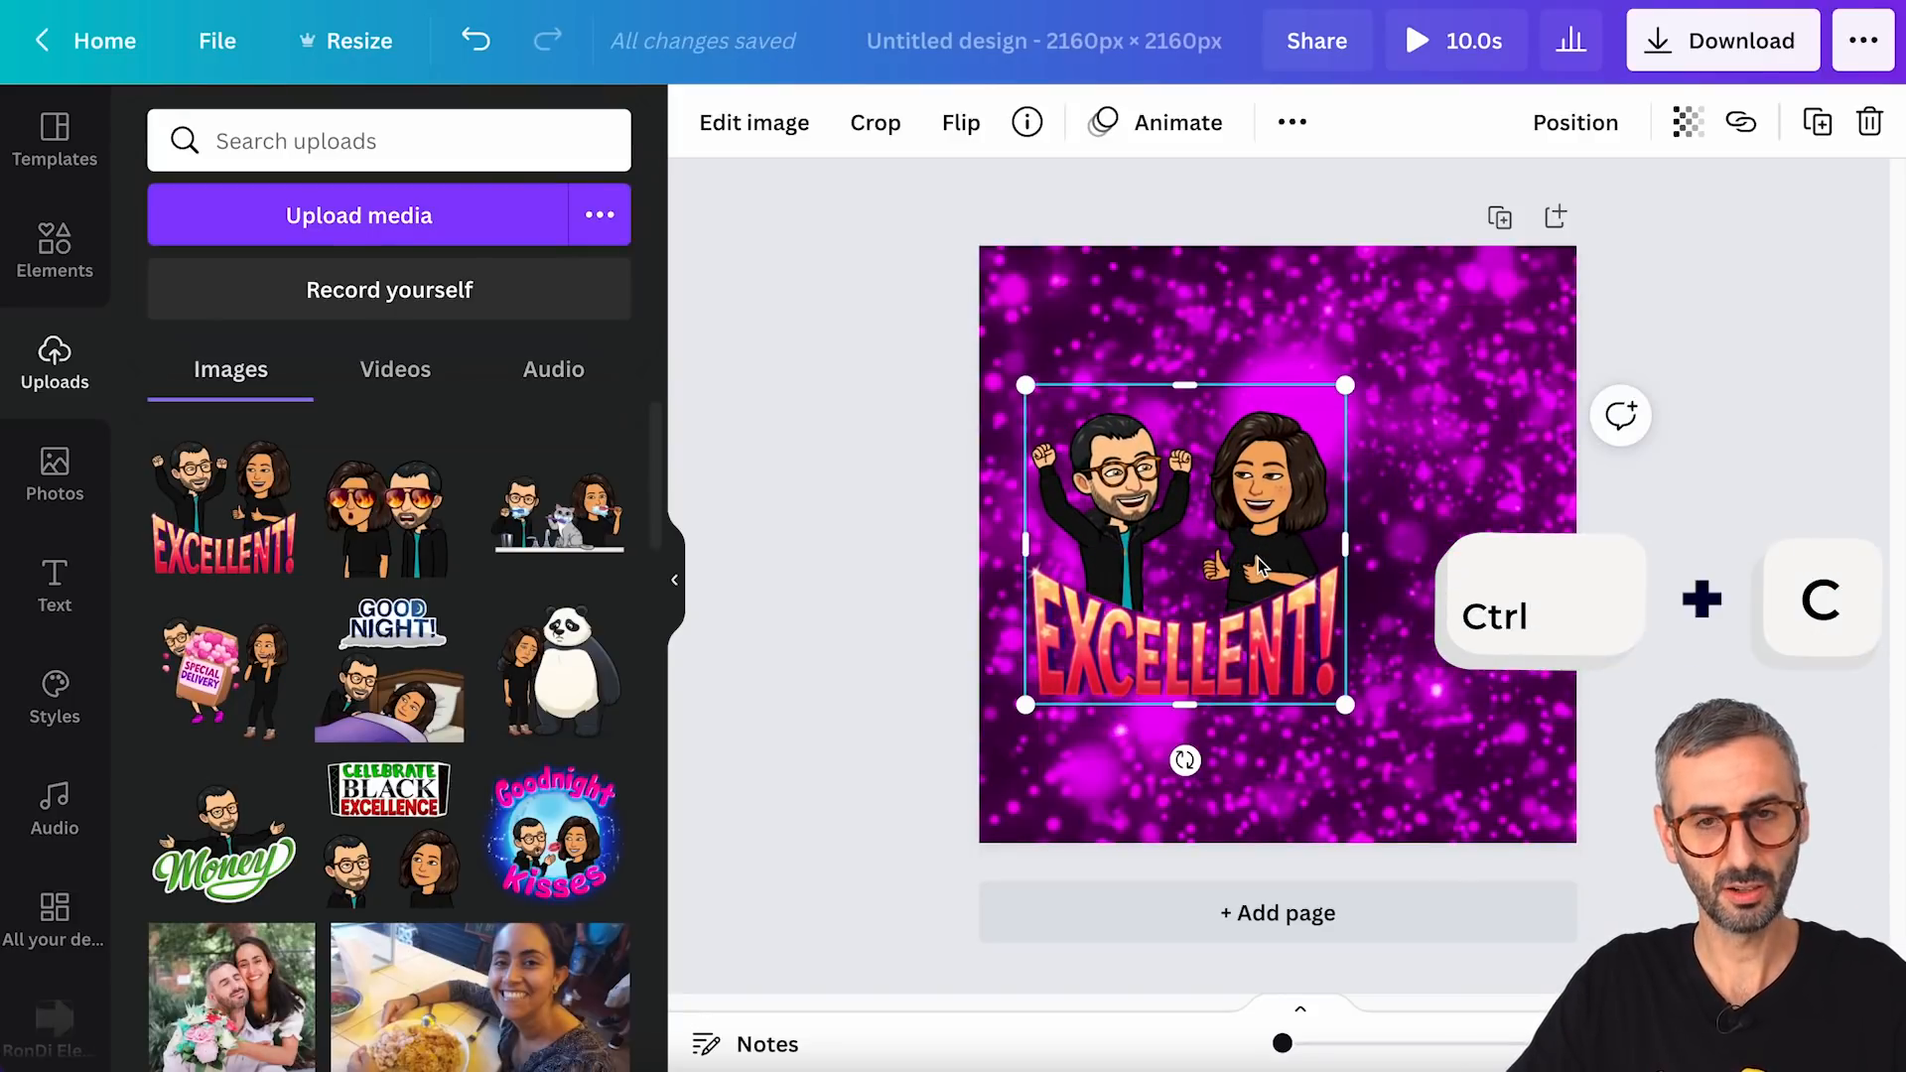
key("ctrl+v")
left_click_drag(1259, 564, 1640, 641)
left_click(1159, 560)
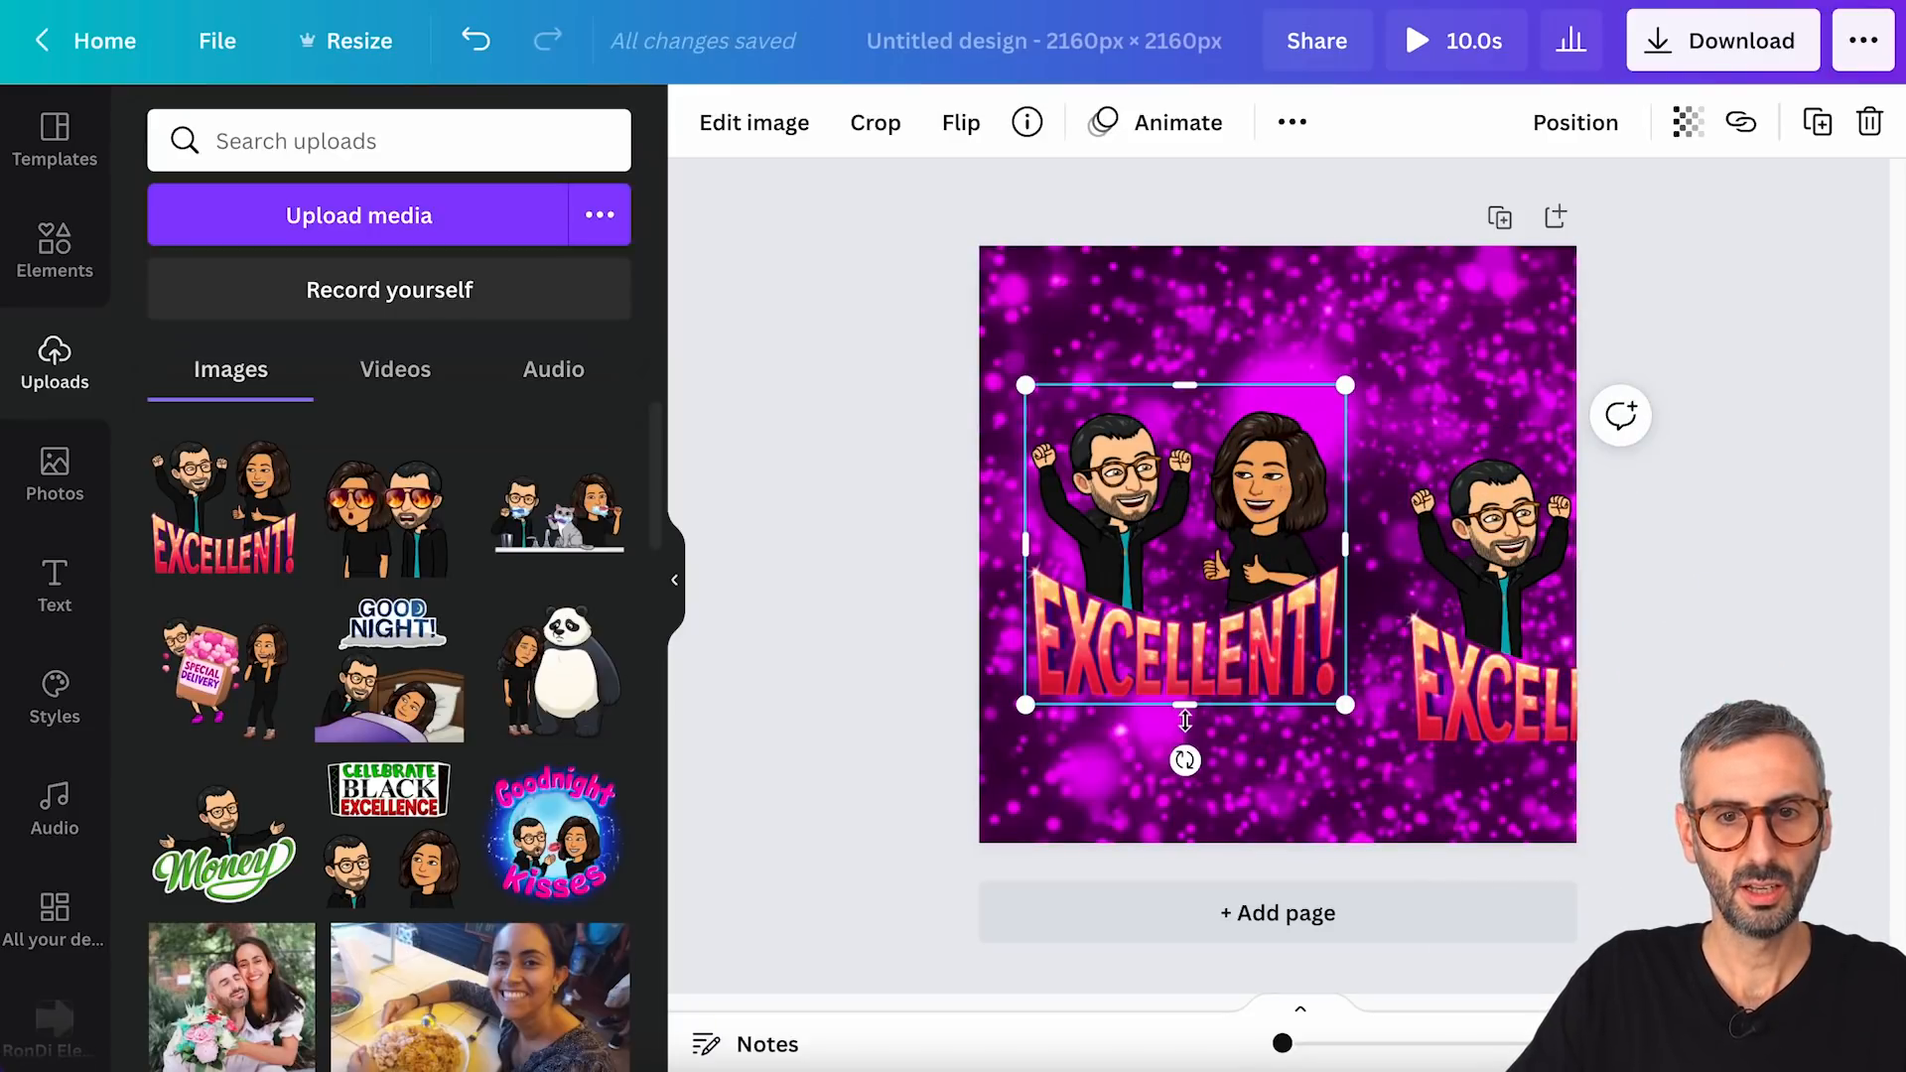
mouse_move(1188, 706)
left_mouse_down()
mouse_move(1195, 601)
mouse_move(1210, 708)
left_mouse_up()
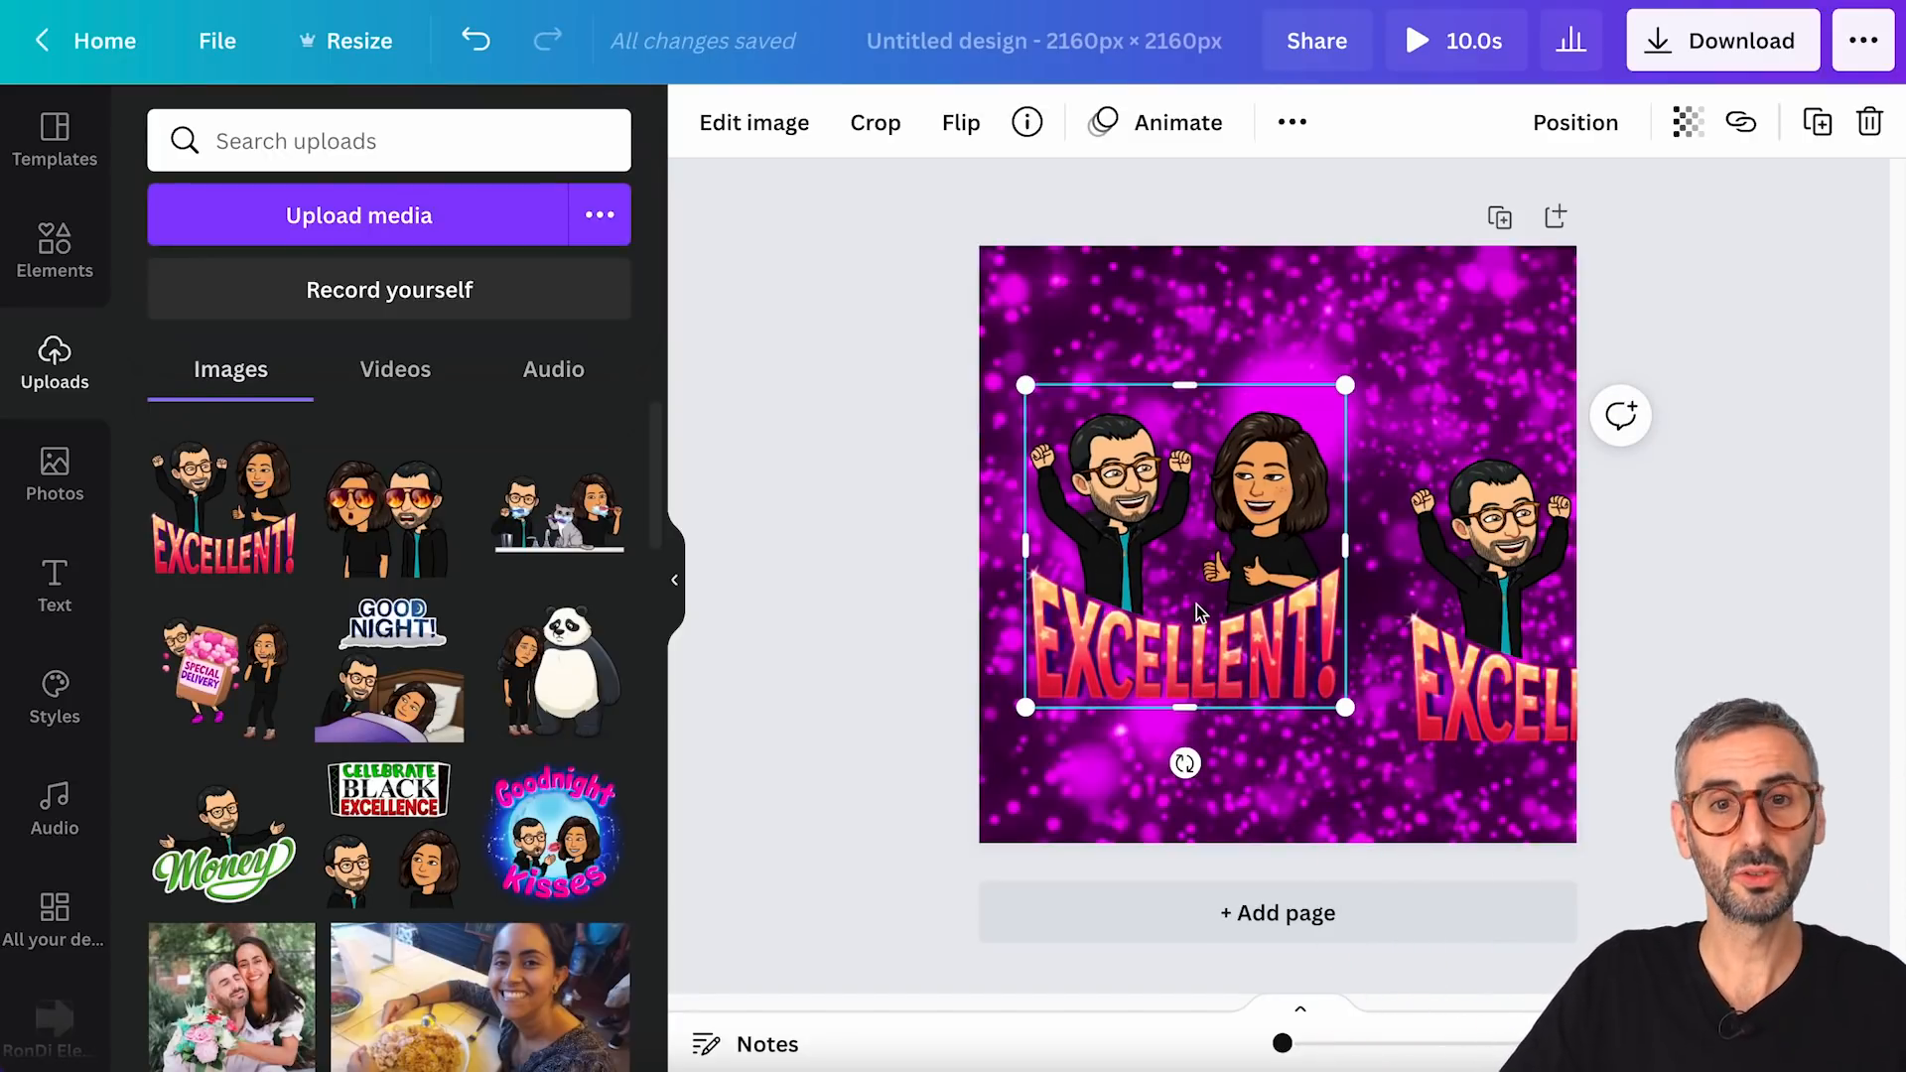
- Add a blank second page and move the left "EXCELLENT!" sticker from page 1 to its centre
left_click(1286, 913)
scroll(1288, 659, "up", 3)
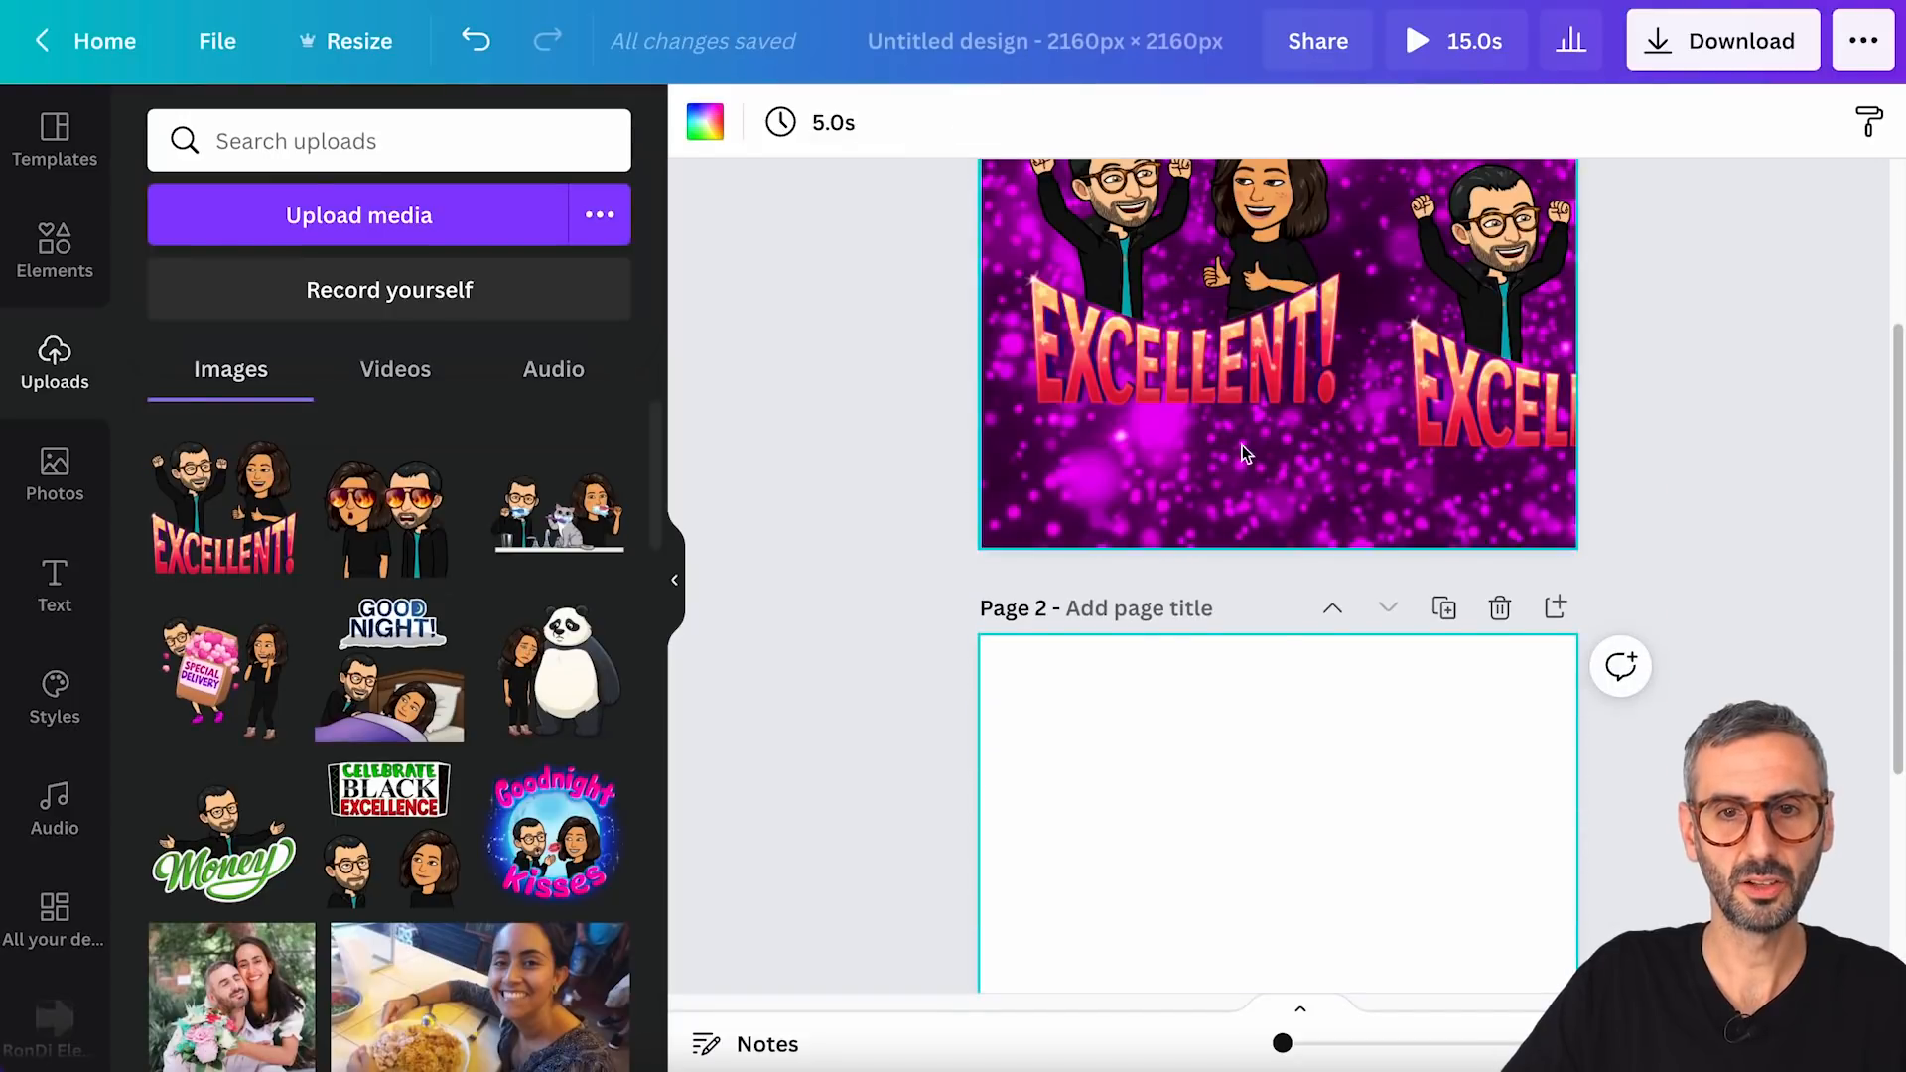
left_click_drag(1260, 476, 1270, 967)
scroll(1271, 764, "down", 2)
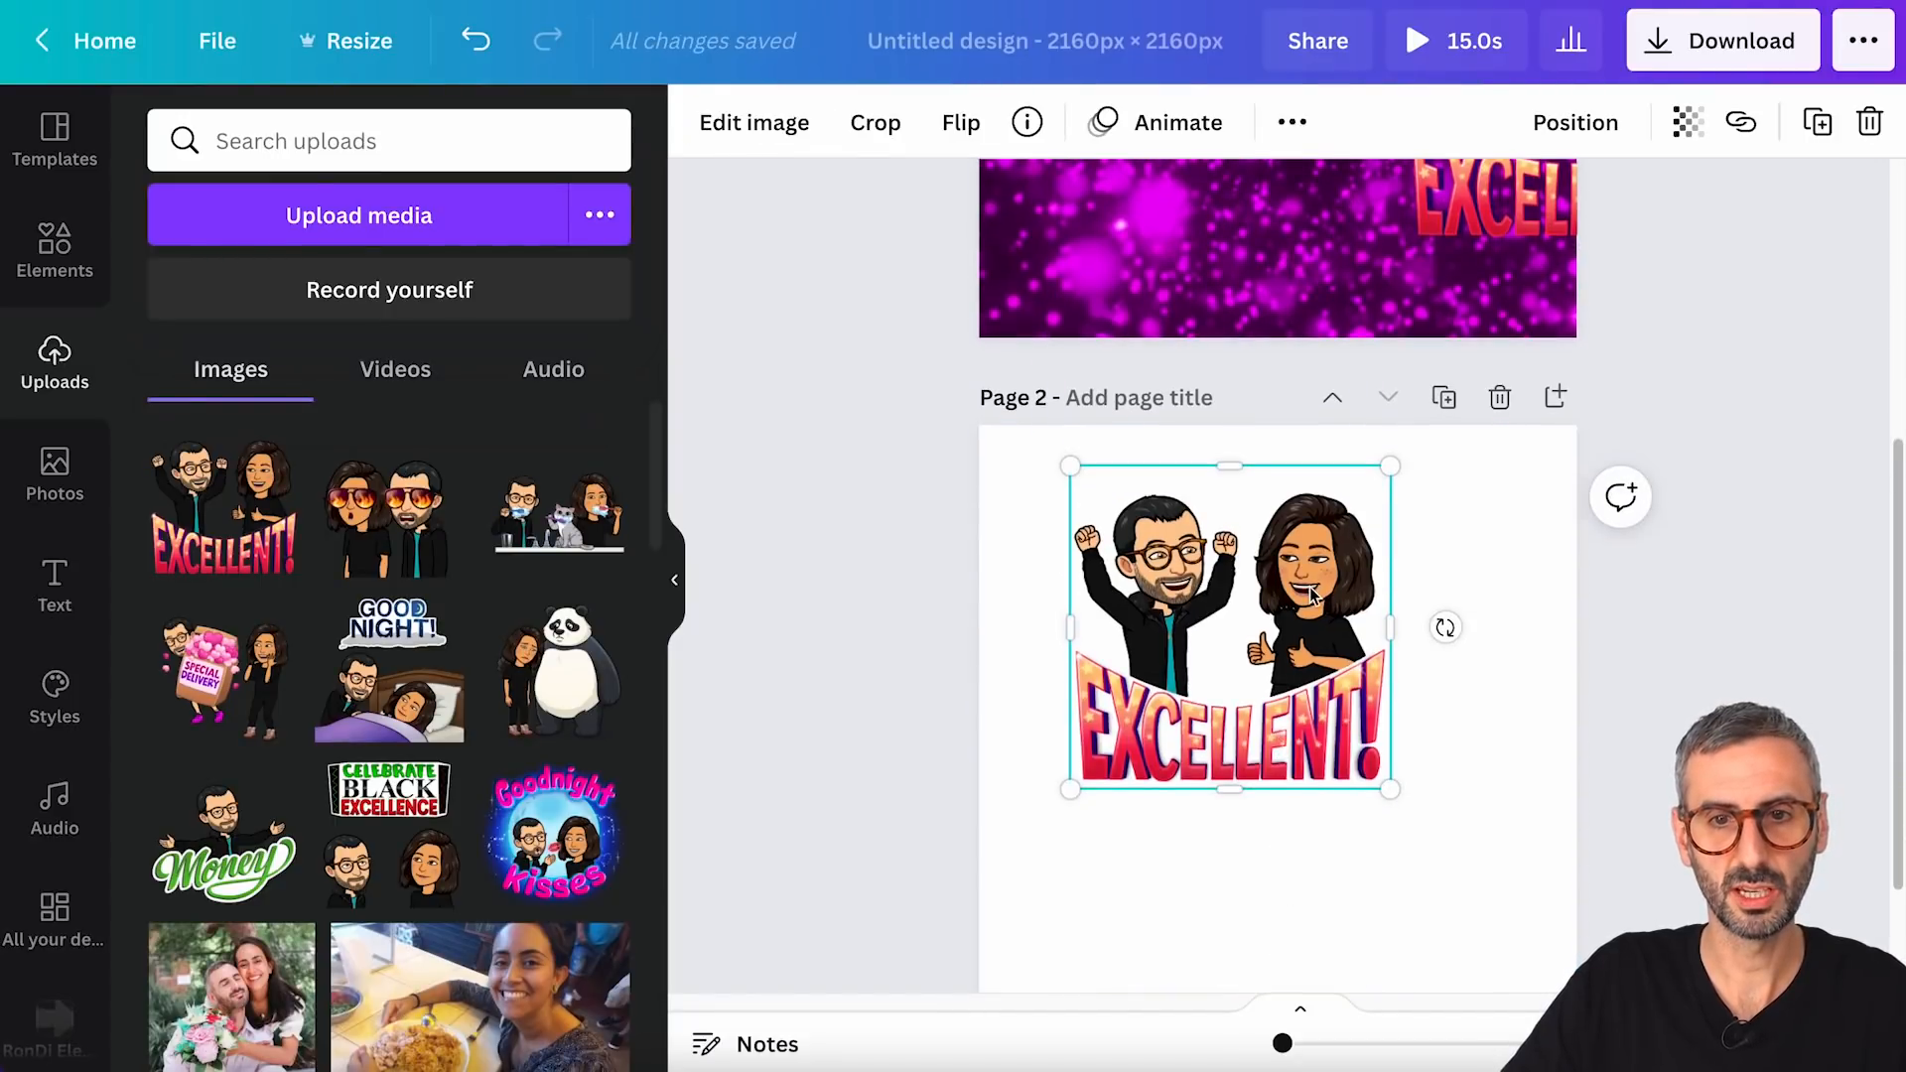
left_click_drag(1310, 593, 1330, 711)
scroll(1361, 511, "down", 1)
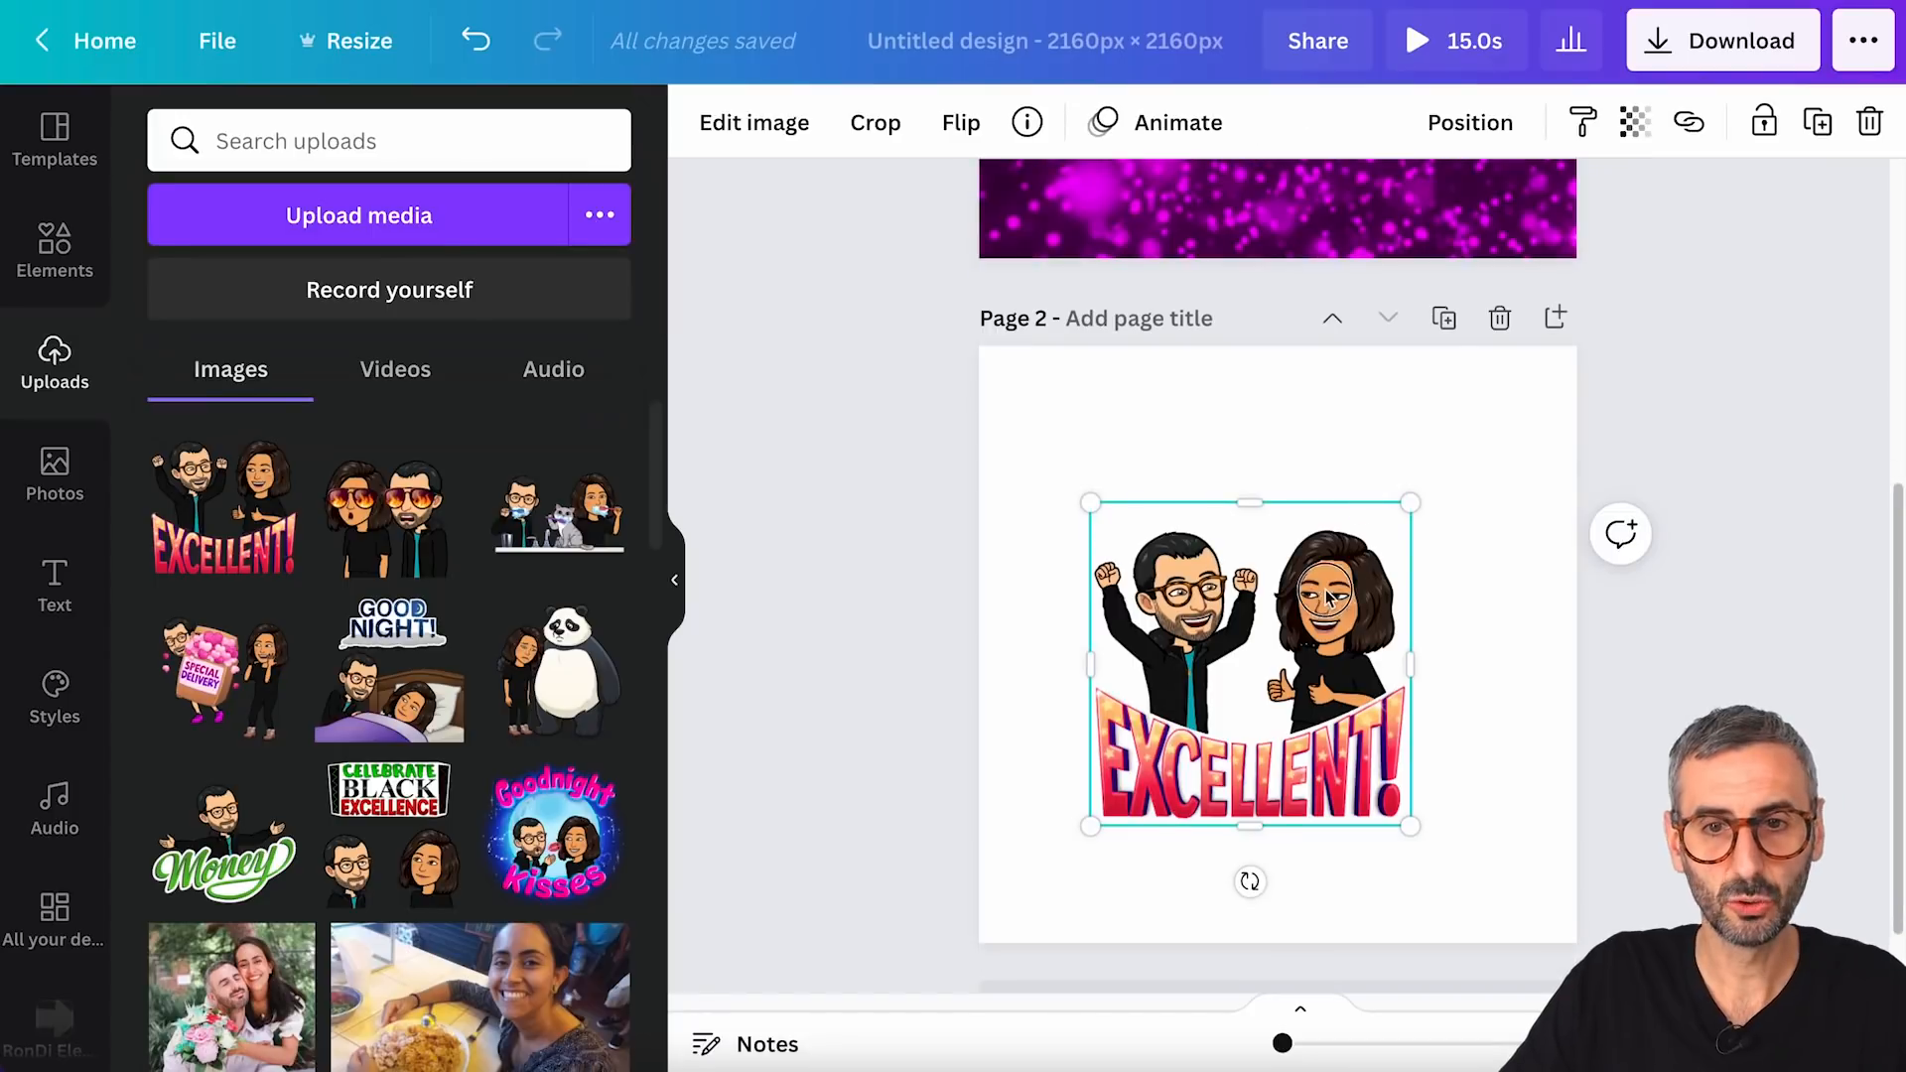
left_click_drag(1327, 596, 1355, 576)
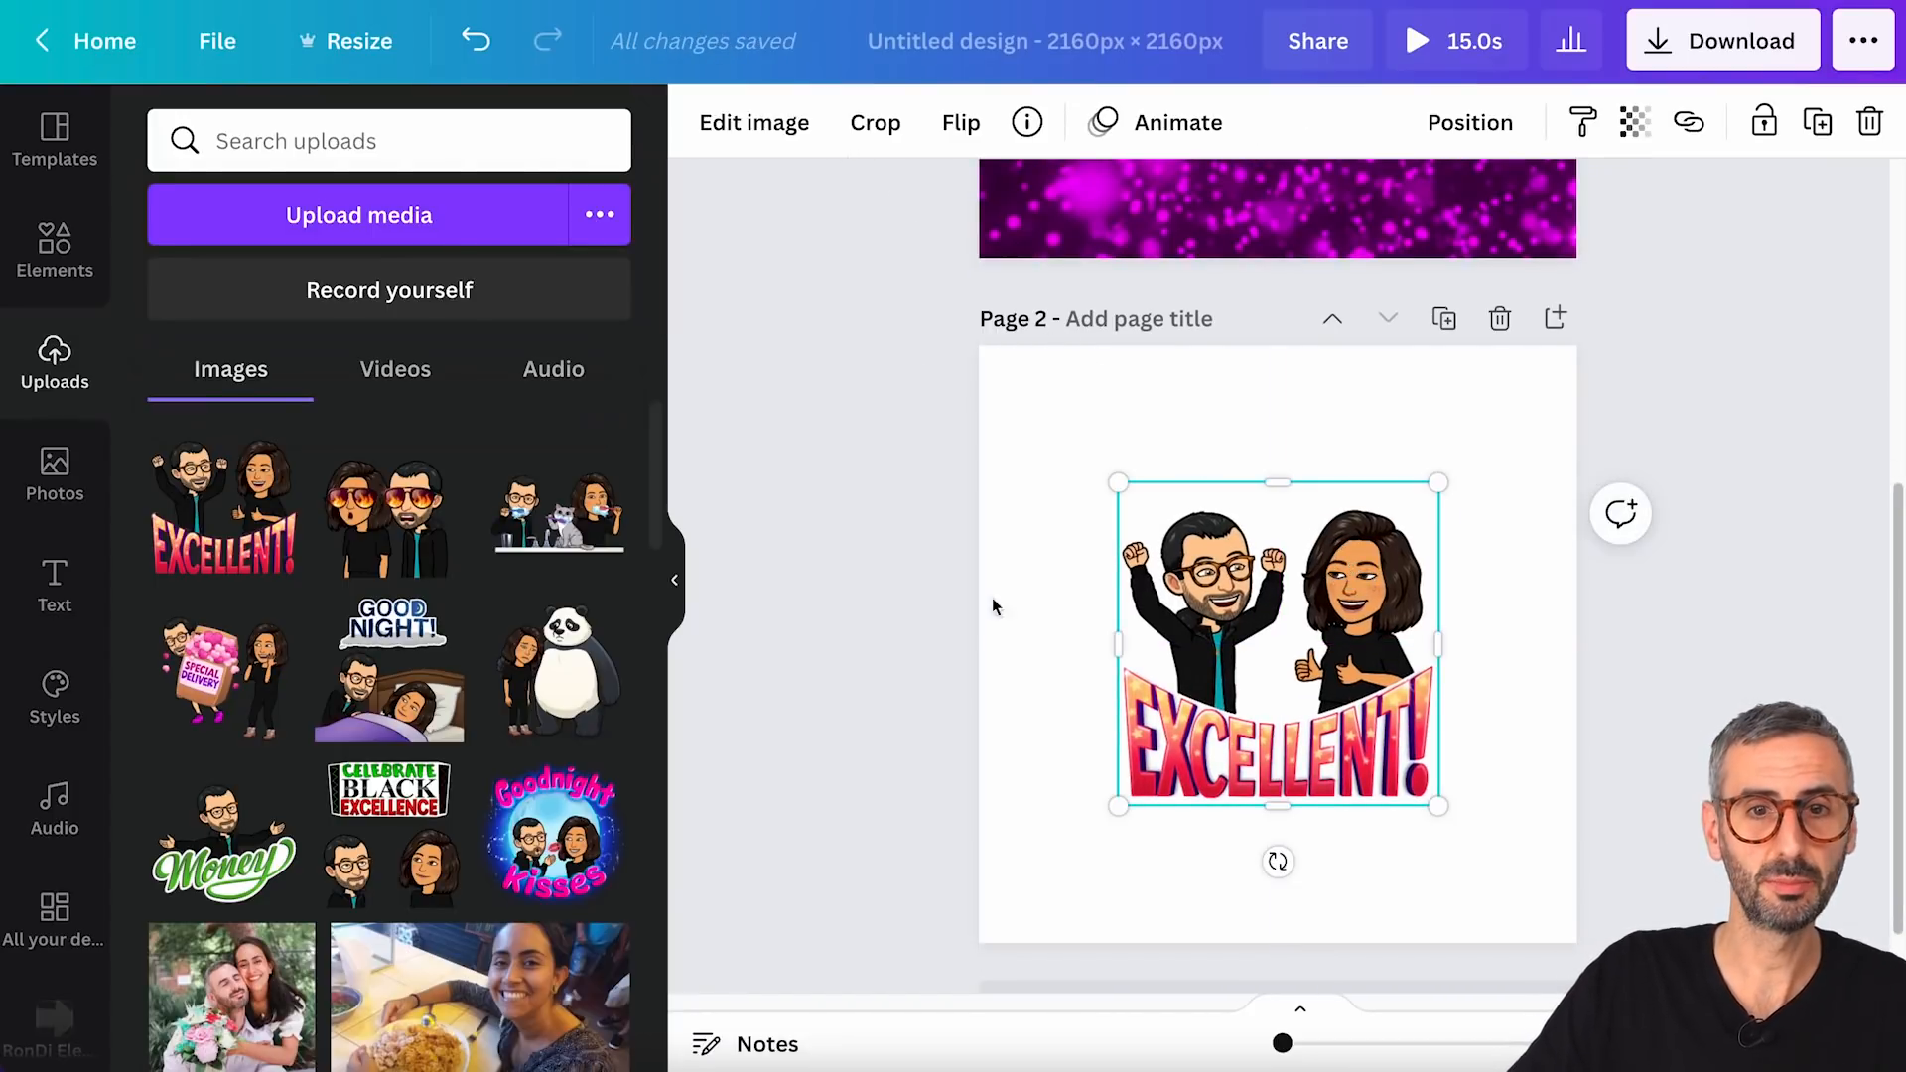
- Using Background Remover's Erase brush at size 100, erase the "EXCELLENT!" lettering and the woman from the page 2 sticker
left_click(789, 142)
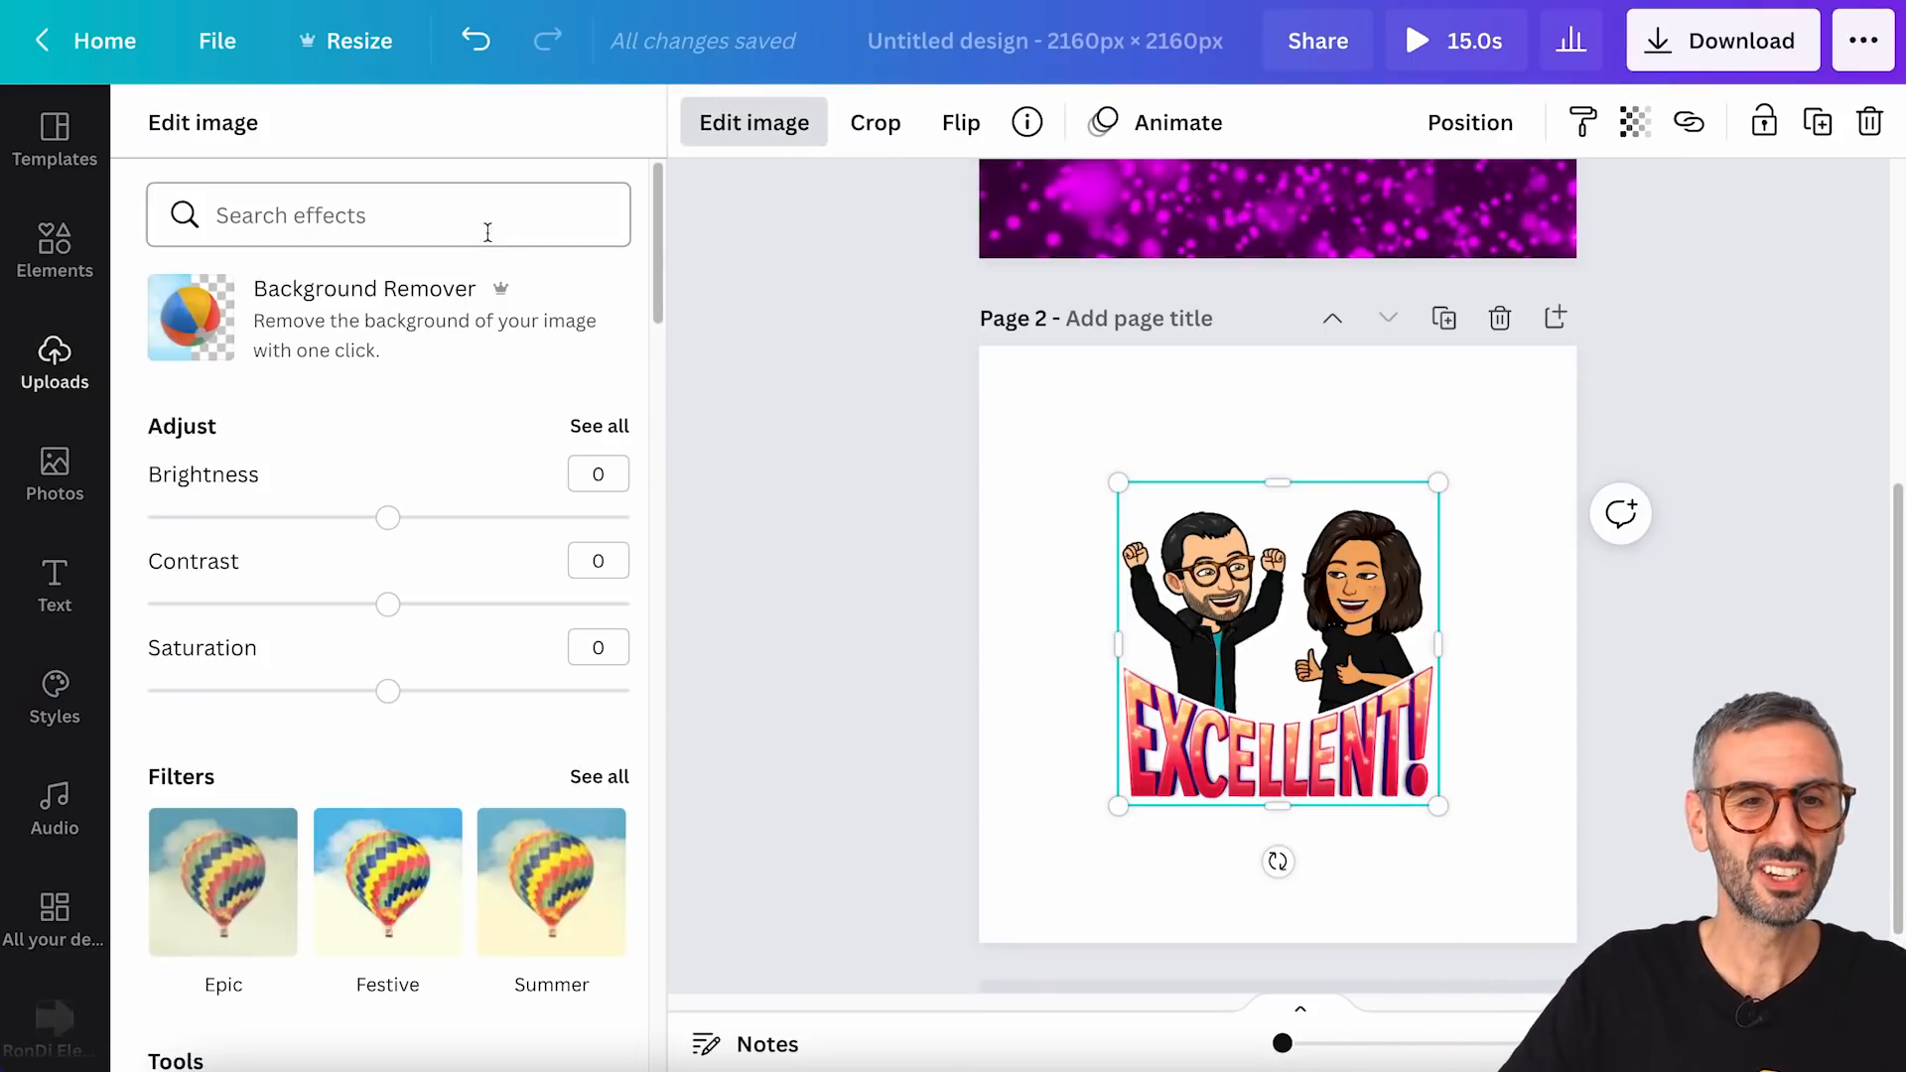
left_click(323, 342)
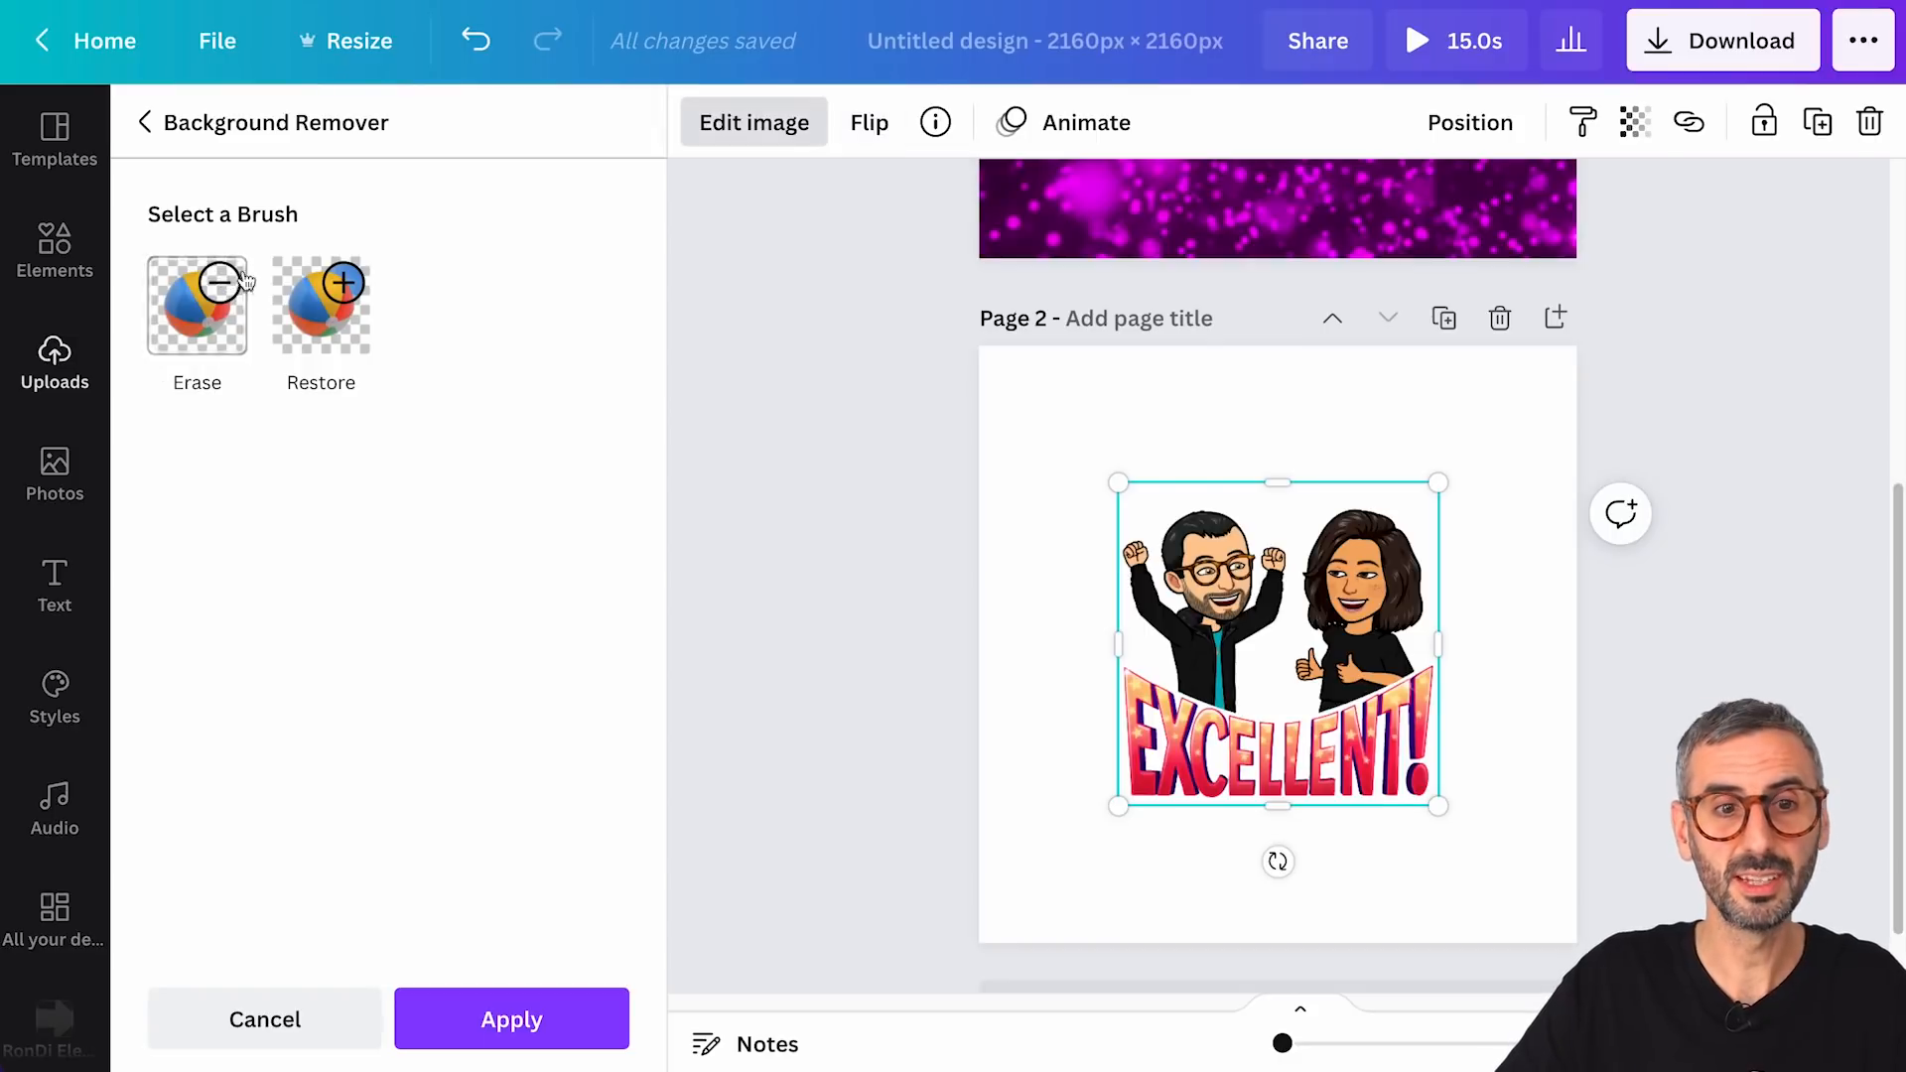
left_click(217, 334)
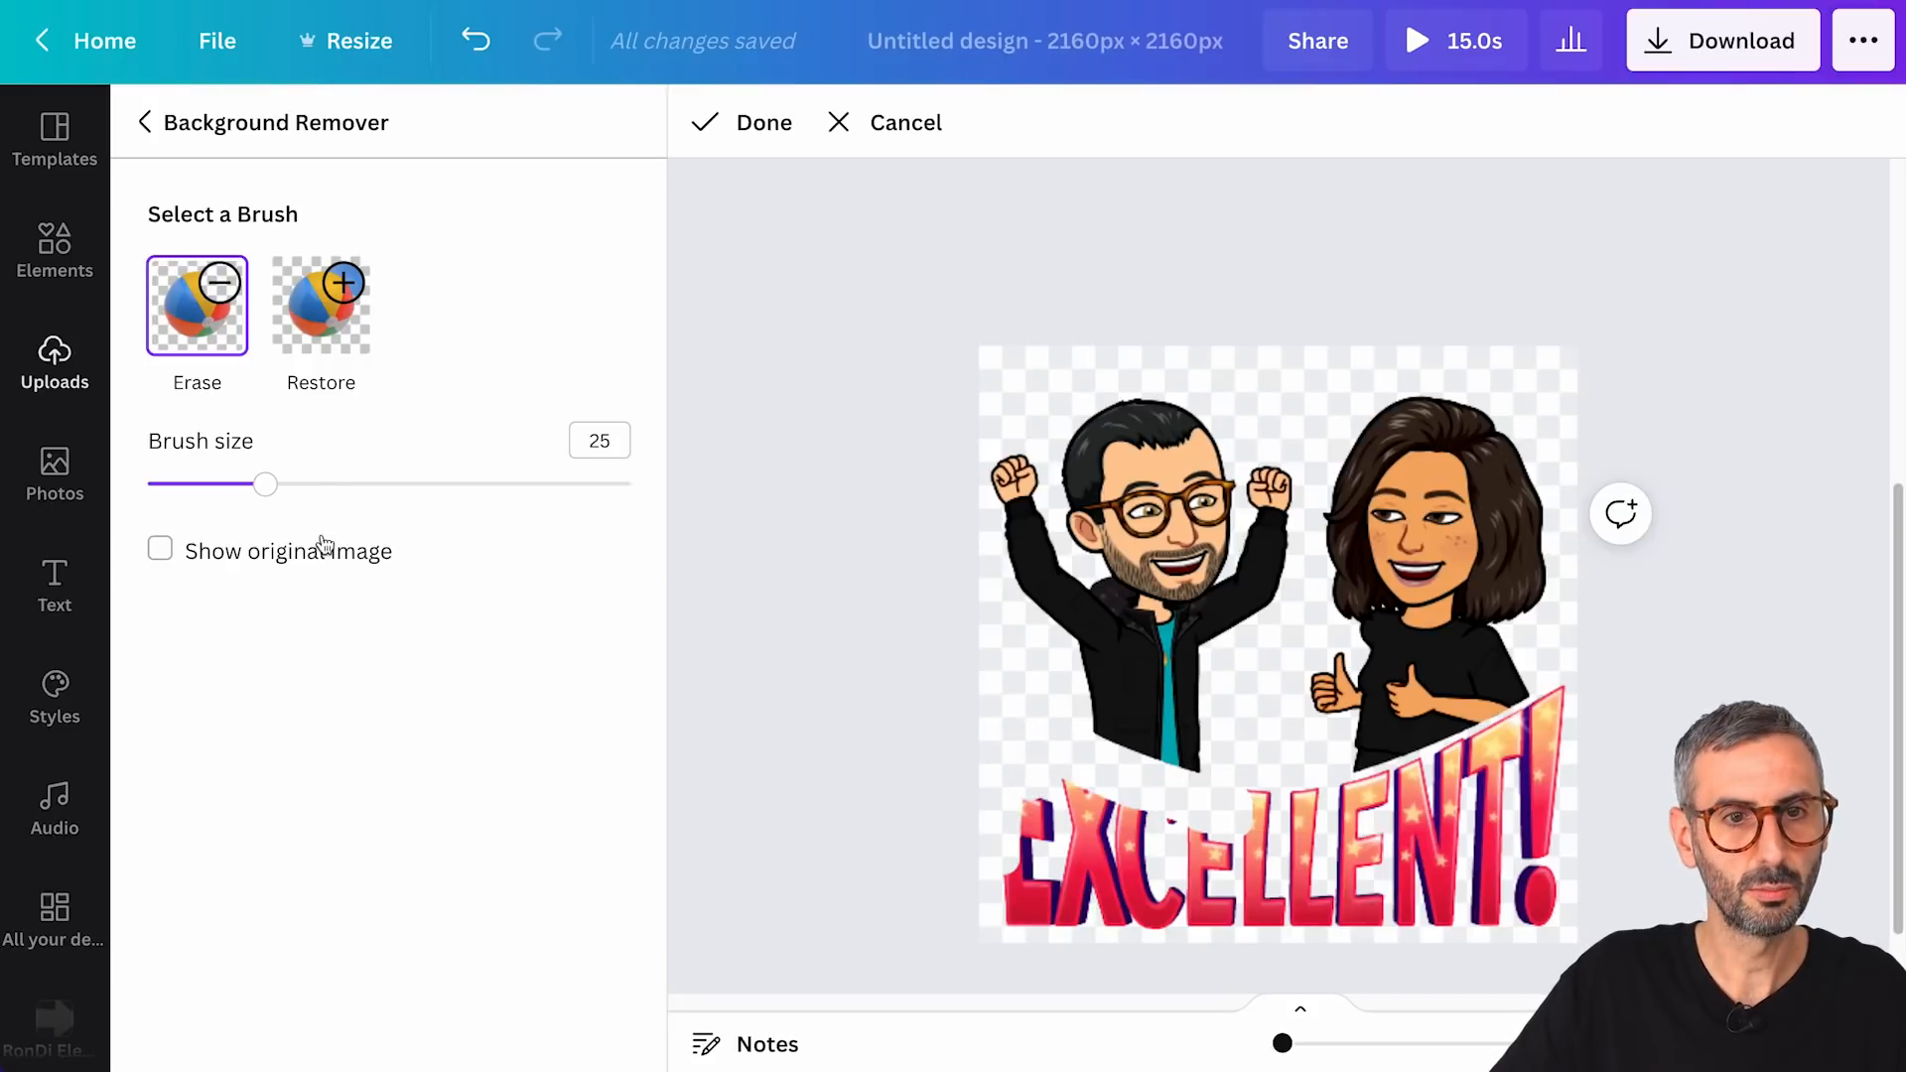
left_click_drag(266, 484, 643, 529)
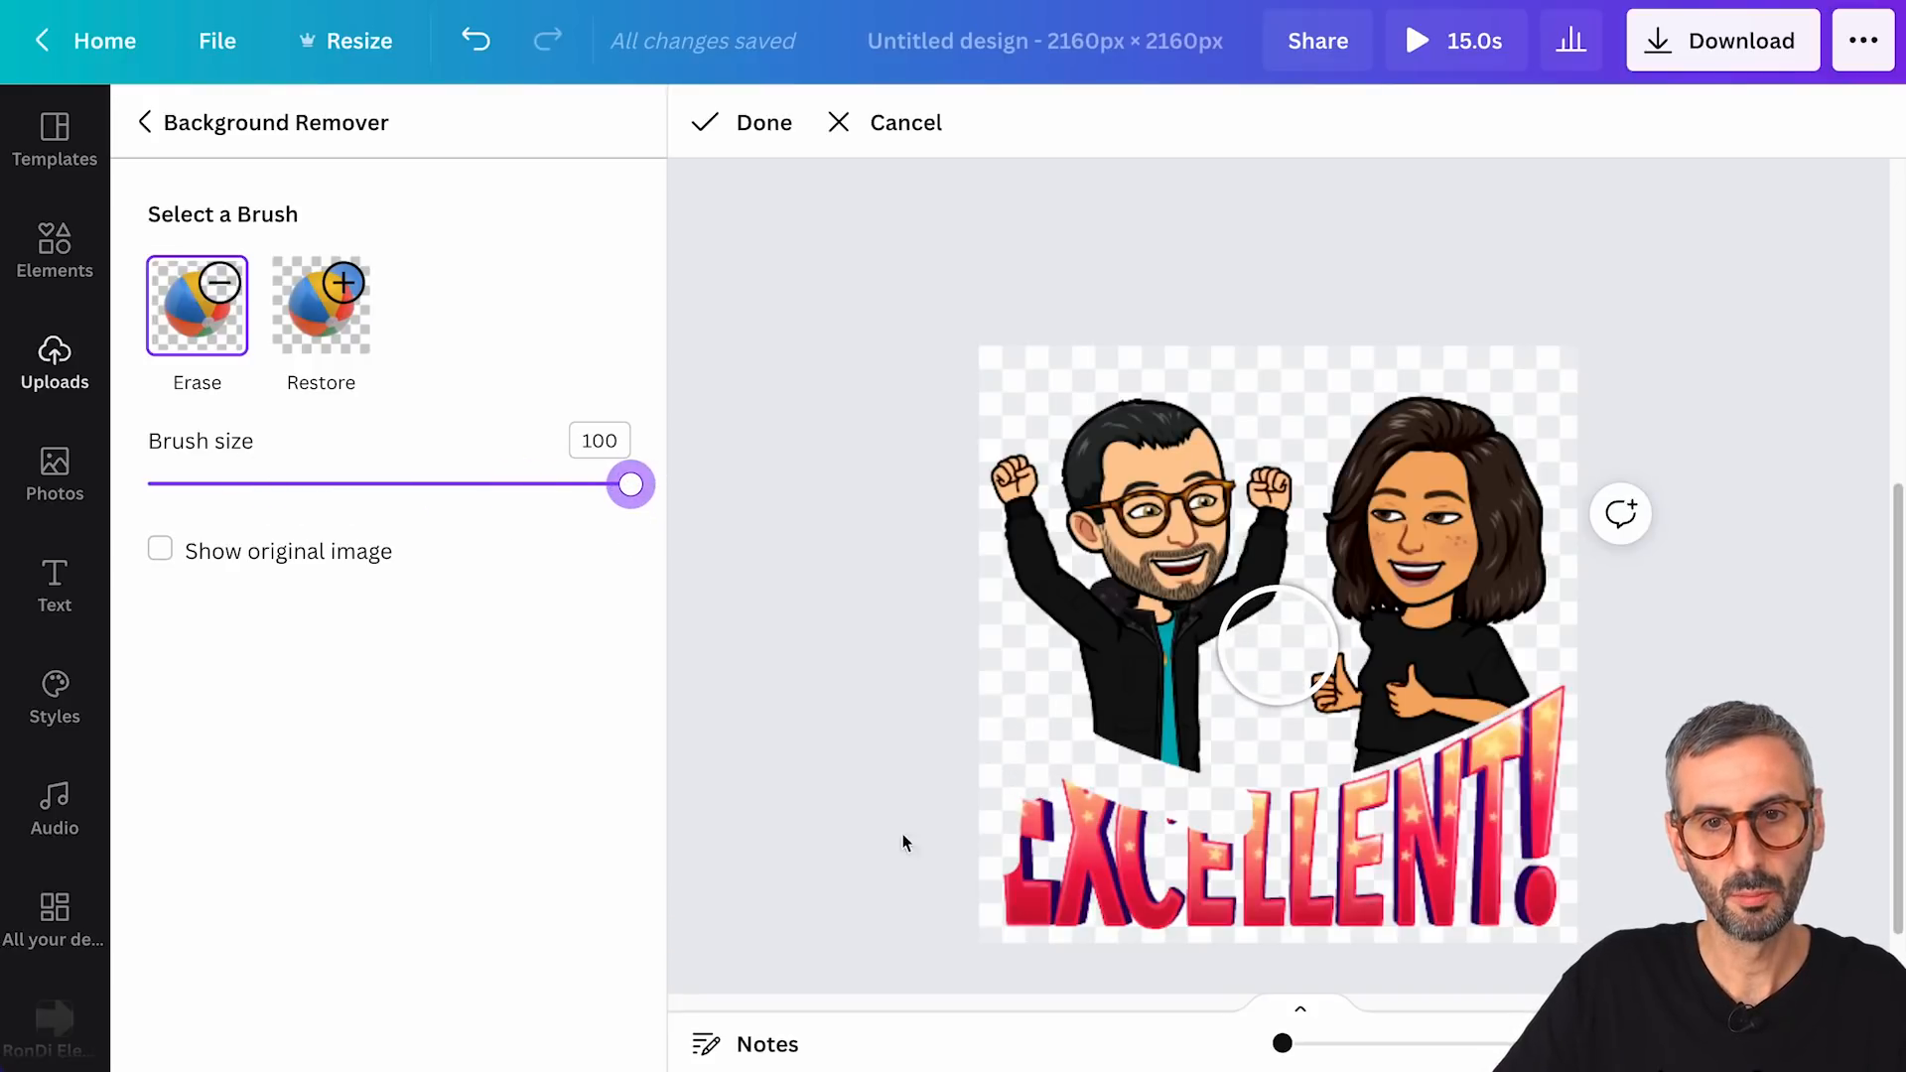
mouse_move(1063, 873)
left_mouse_down()
mouse_move(987, 803)
mouse_move(1099, 847)
mouse_move(1078, 829)
mouse_move(1046, 853)
mouse_move(1037, 910)
mouse_move(1194, 932)
mouse_move(1228, 905)
mouse_move(1164, 864)
mouse_move(1280, 874)
mouse_move(1294, 859)
mouse_move(1277, 833)
mouse_move(1301, 833)
mouse_move(1344, 843)
mouse_move(1346, 938)
mouse_move(1619, 928)
left_mouse_up()
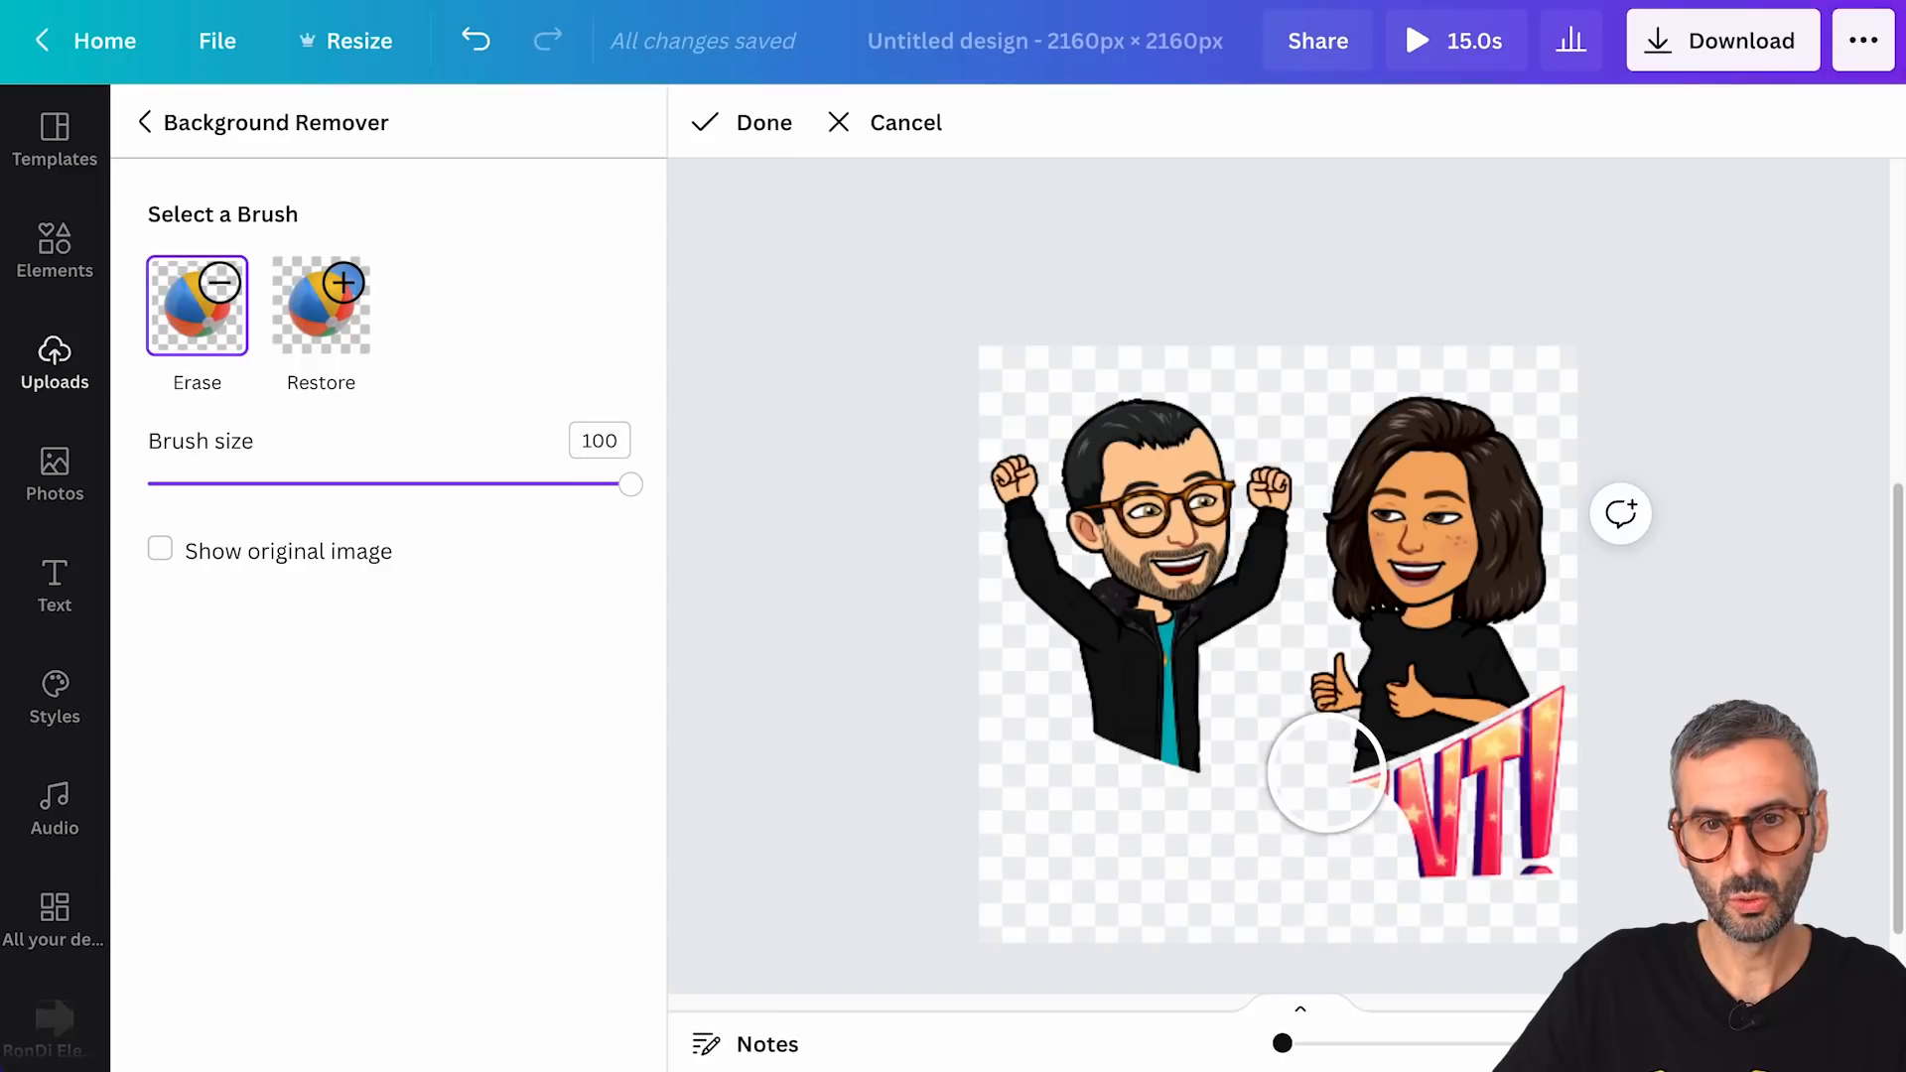
mouse_move(1323, 766)
left_mouse_down()
mouse_move(1390, 490)
mouse_move(1410, 459)
mouse_move(1453, 452)
mouse_move(1482, 474)
mouse_move(1478, 529)
mouse_move(1398, 665)
mouse_move(1404, 812)
mouse_move(1427, 836)
mouse_move(1479, 841)
mouse_move(1537, 793)
mouse_move(1597, 625)
mouse_move(1593, 580)
mouse_move(1489, 654)
mouse_move(1404, 788)
mouse_move(1513, 802)
mouse_move(1529, 861)
mouse_move(1500, 915)
mouse_move(1520, 617)
mouse_move(1571, 405)
left_mouse_up()
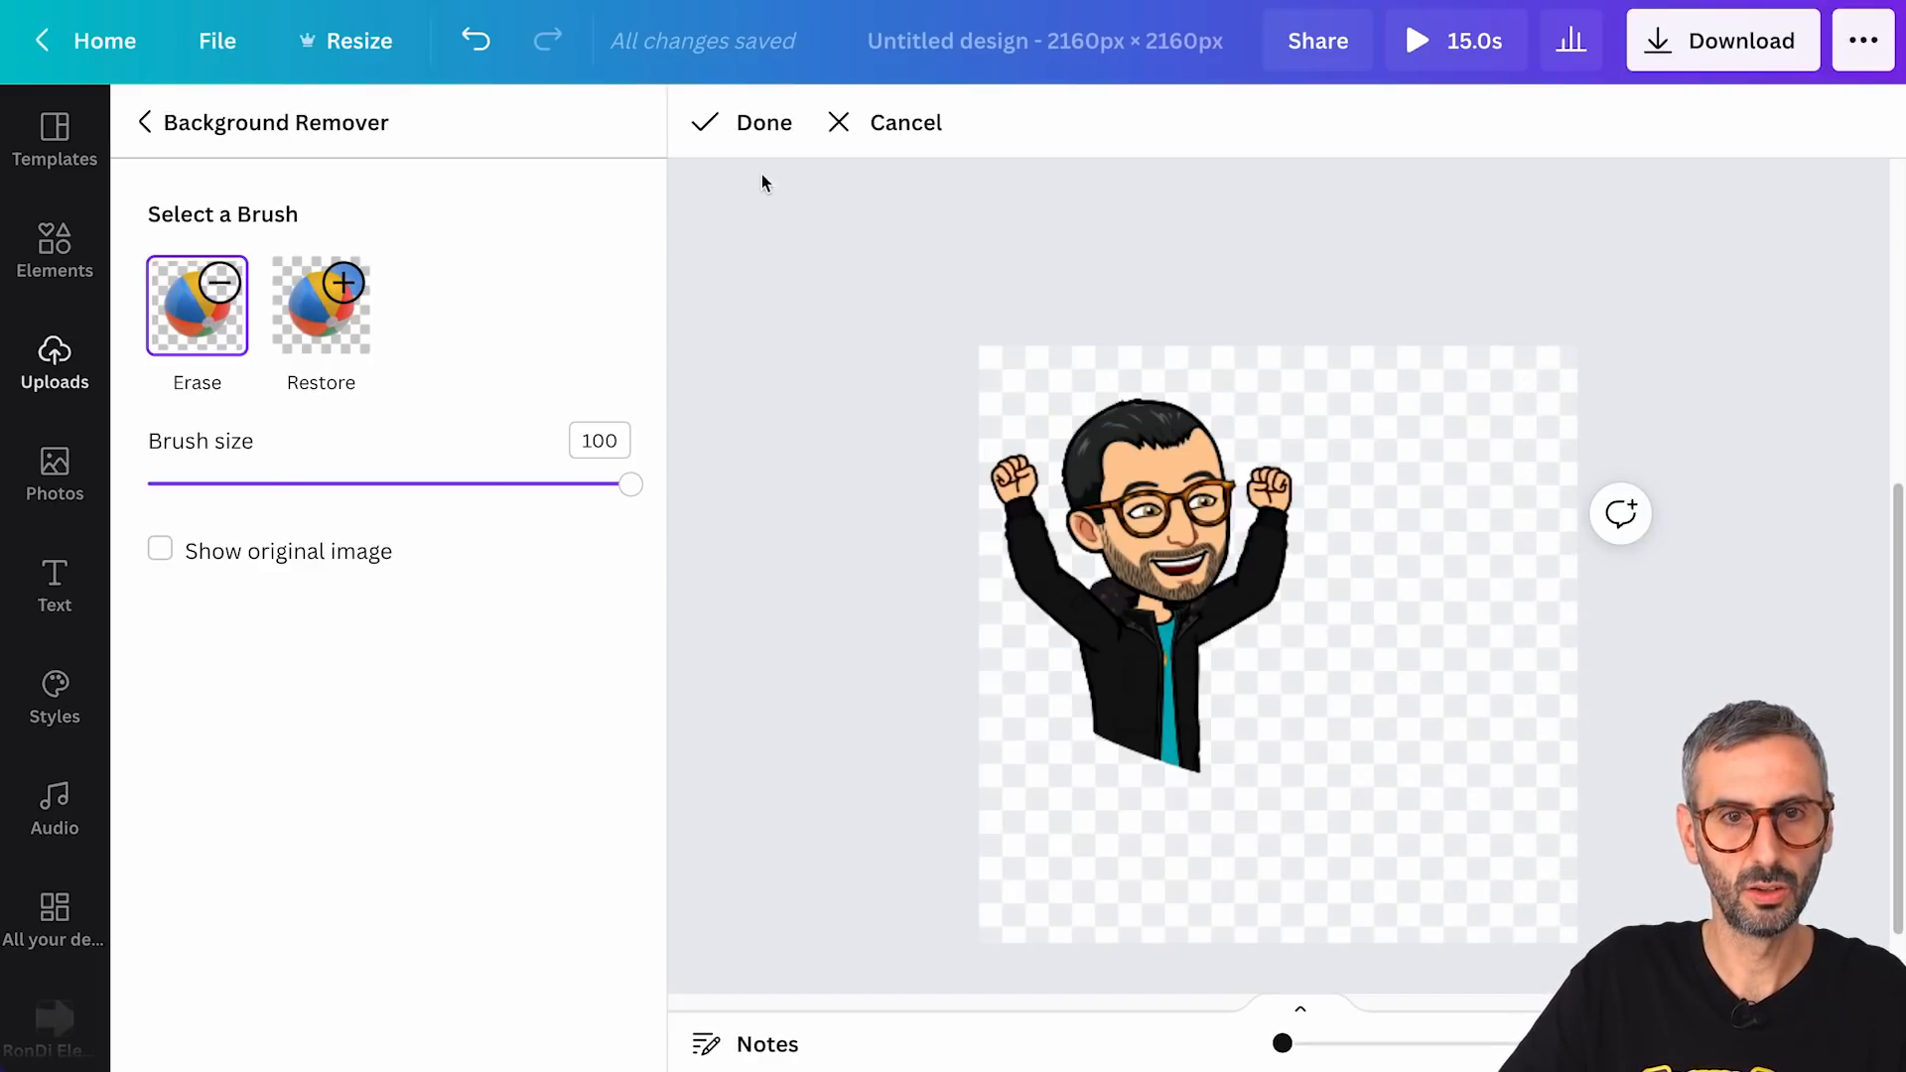
left_click(763, 122)
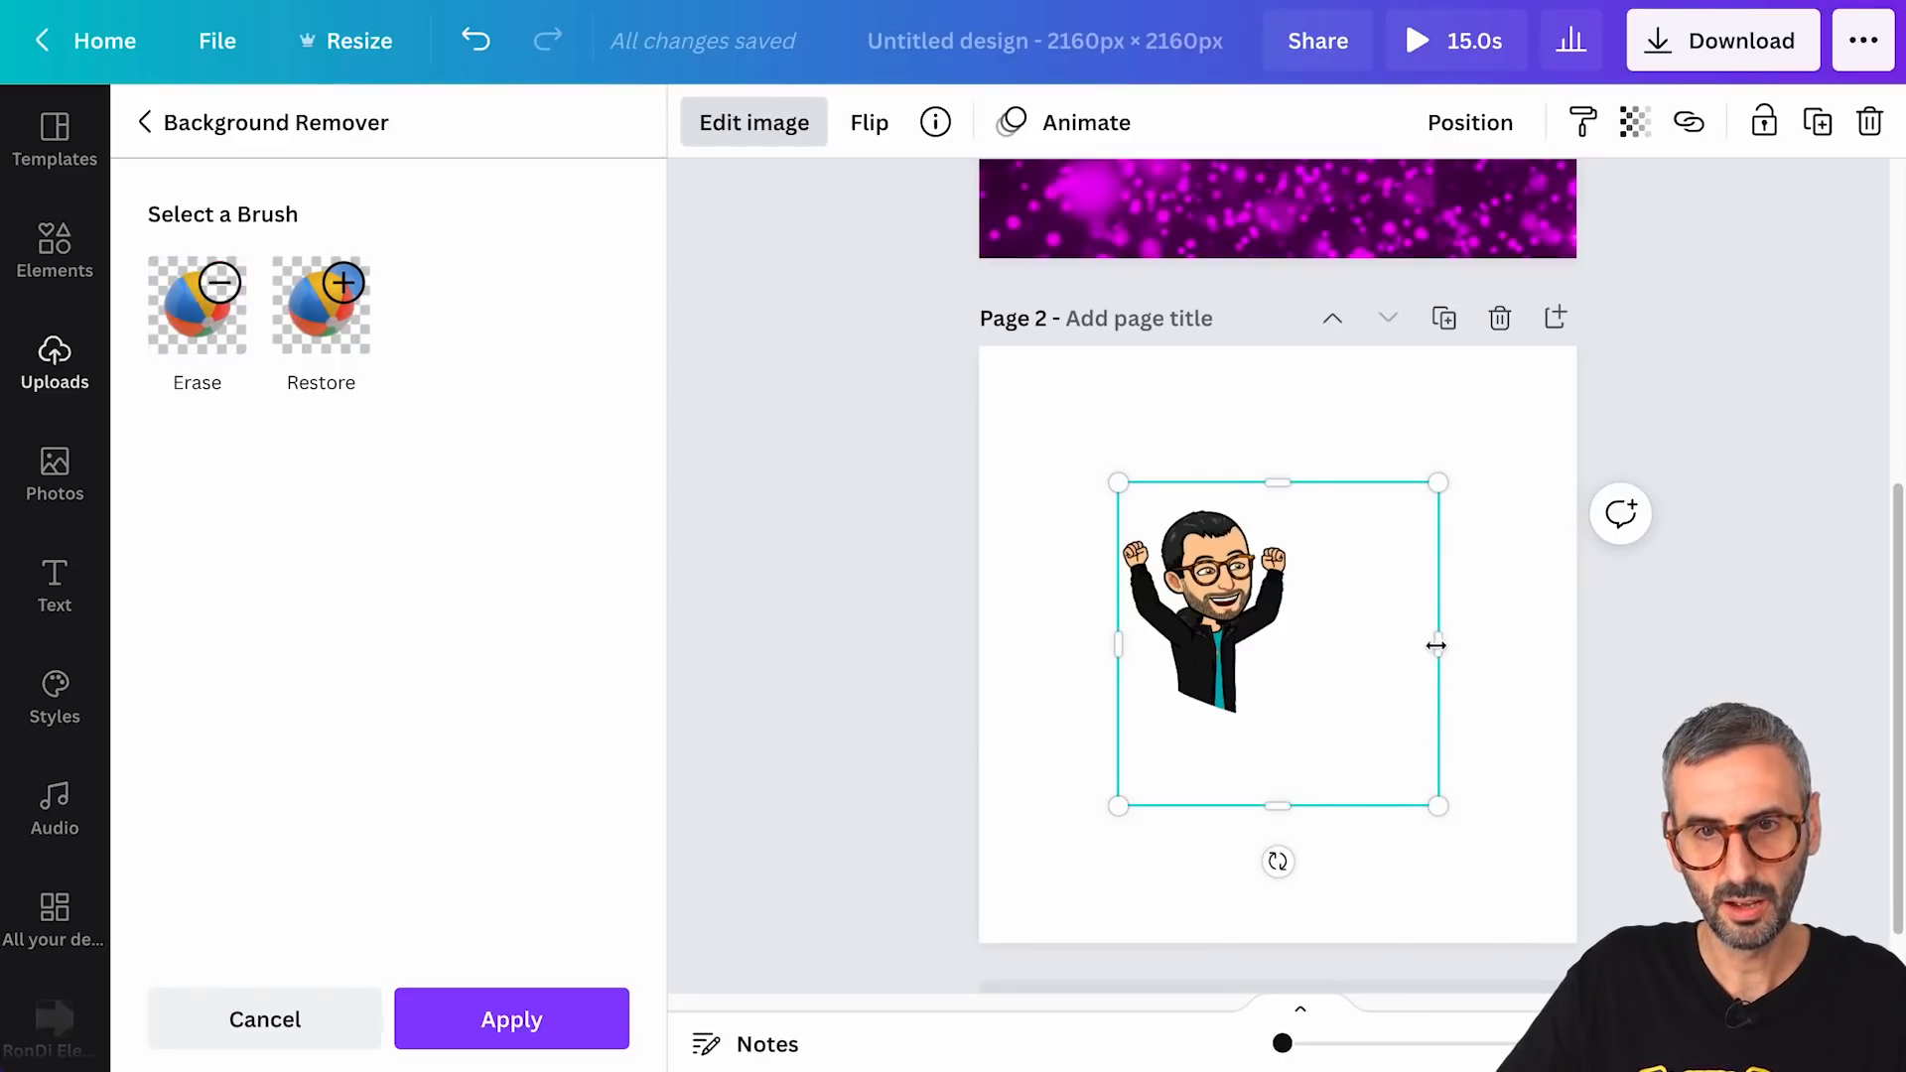
- Crop the man's sticker to about 703 x 747 px, cutting its bottom straight, and move it toward the left of page 2
left_click_drag(1436, 646, 1312, 643)
left_click_drag(1209, 805, 1213, 689)
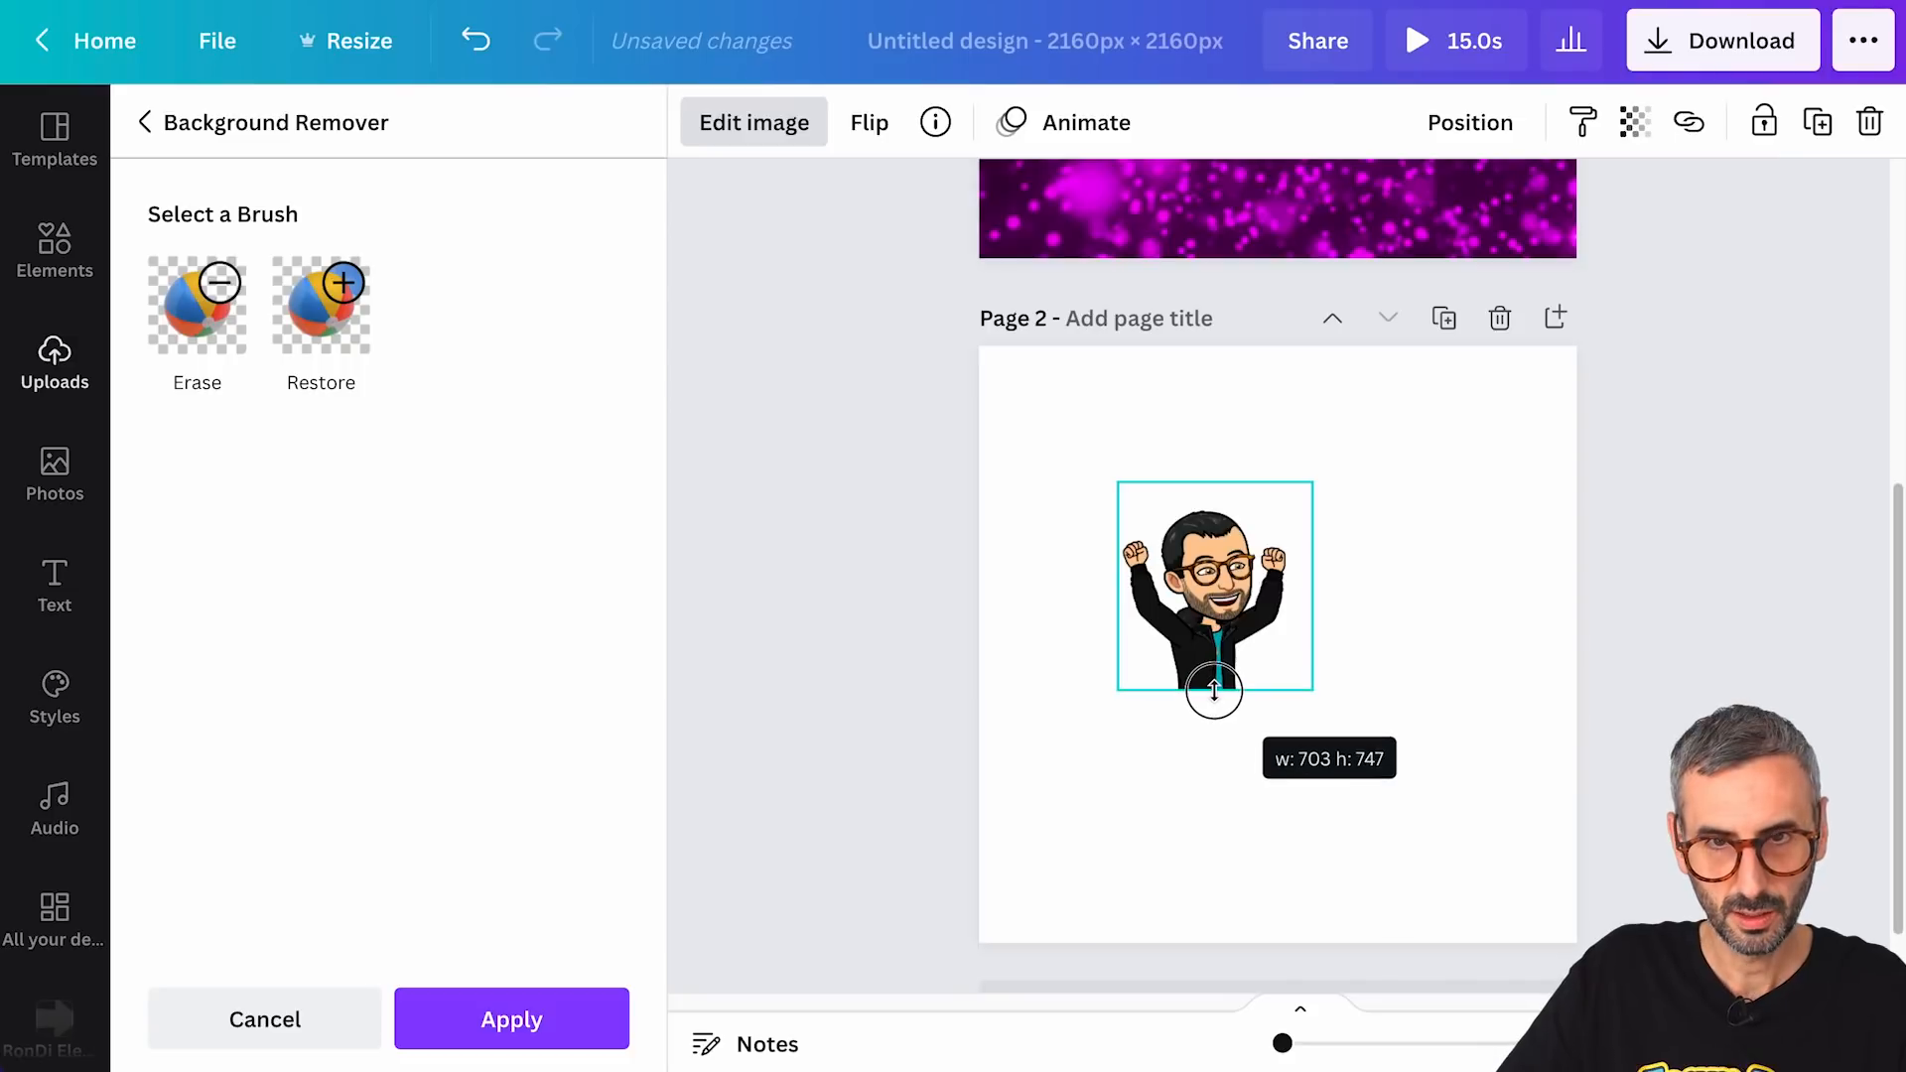
left_click(1188, 812)
left_click(1085, 821)
left_click_drag(1211, 596, 1132, 615)
- Move the remaining "EXCELLENT!" sticker from page 1 to page 2, aligned at the top beside the man's cutout
scroll(1201, 639, "up", 3)
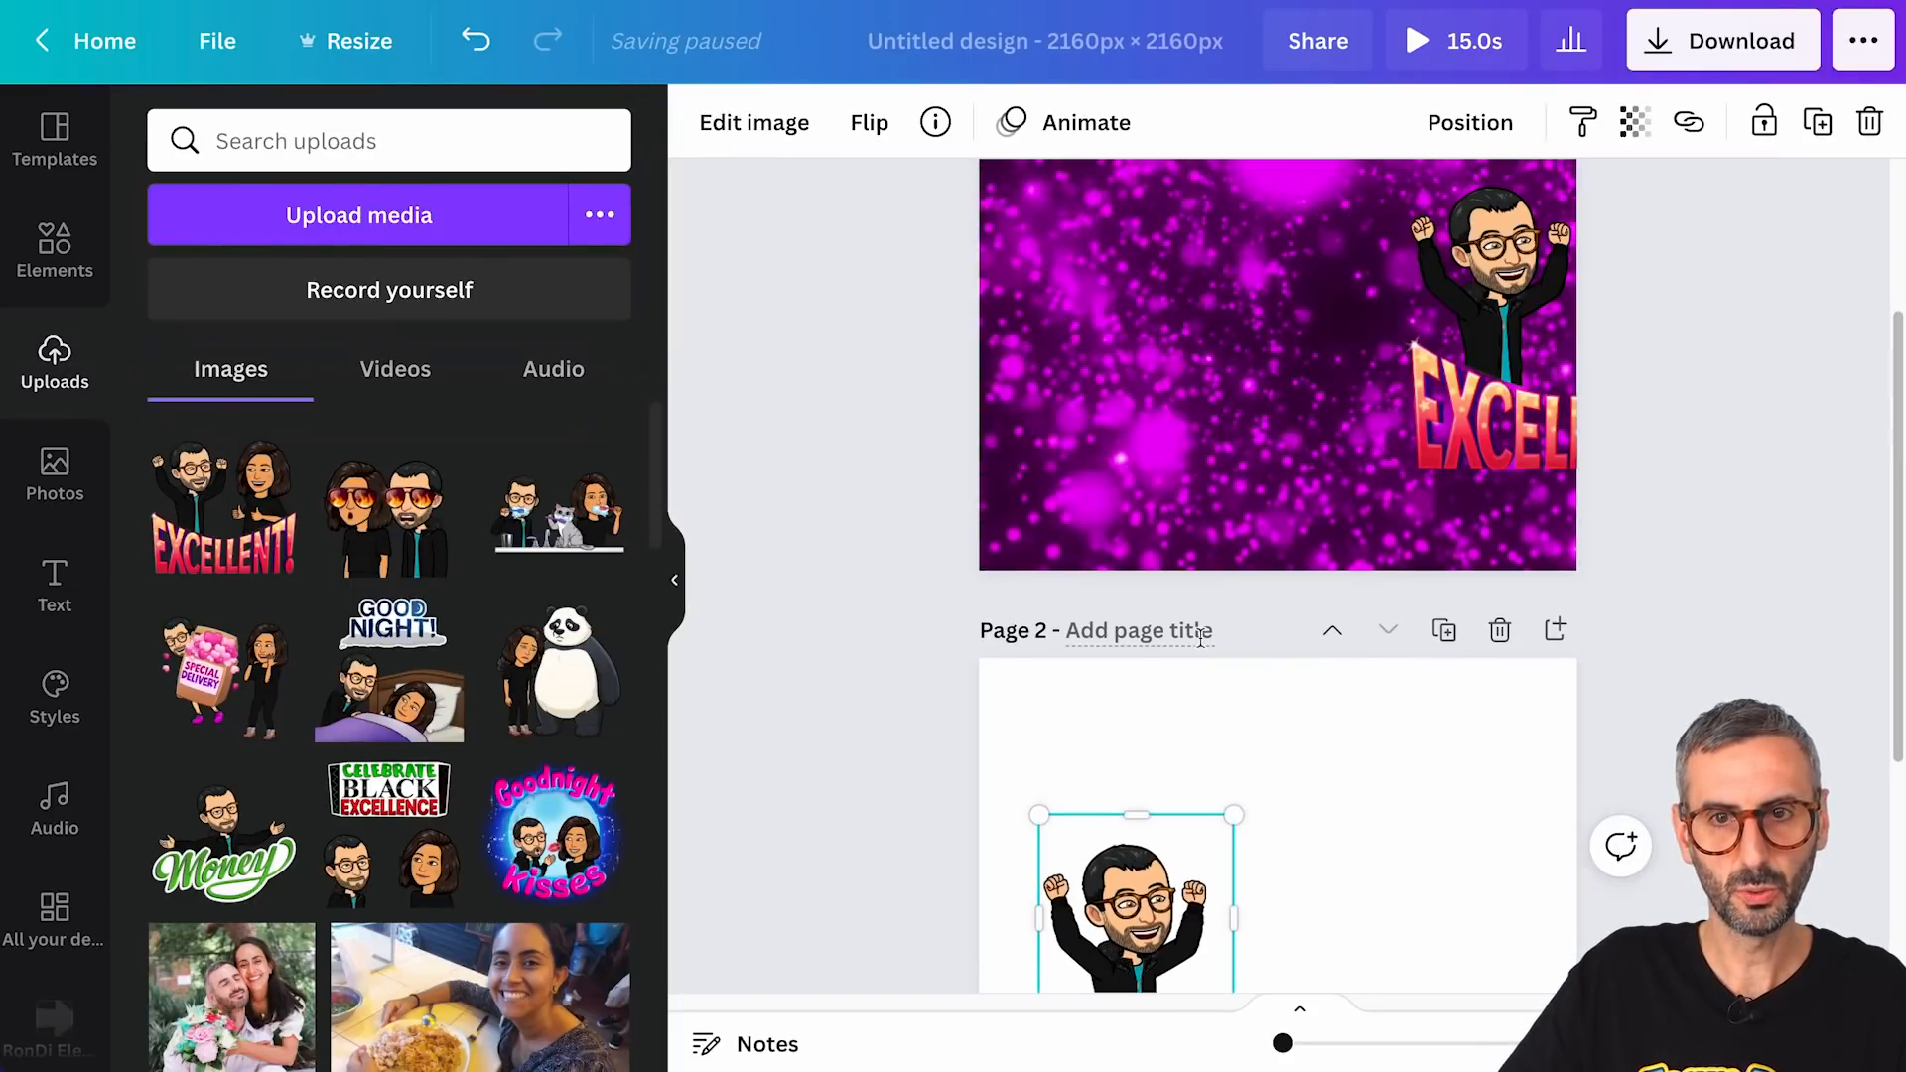
left_click_drag(1494, 402, 1335, 961)
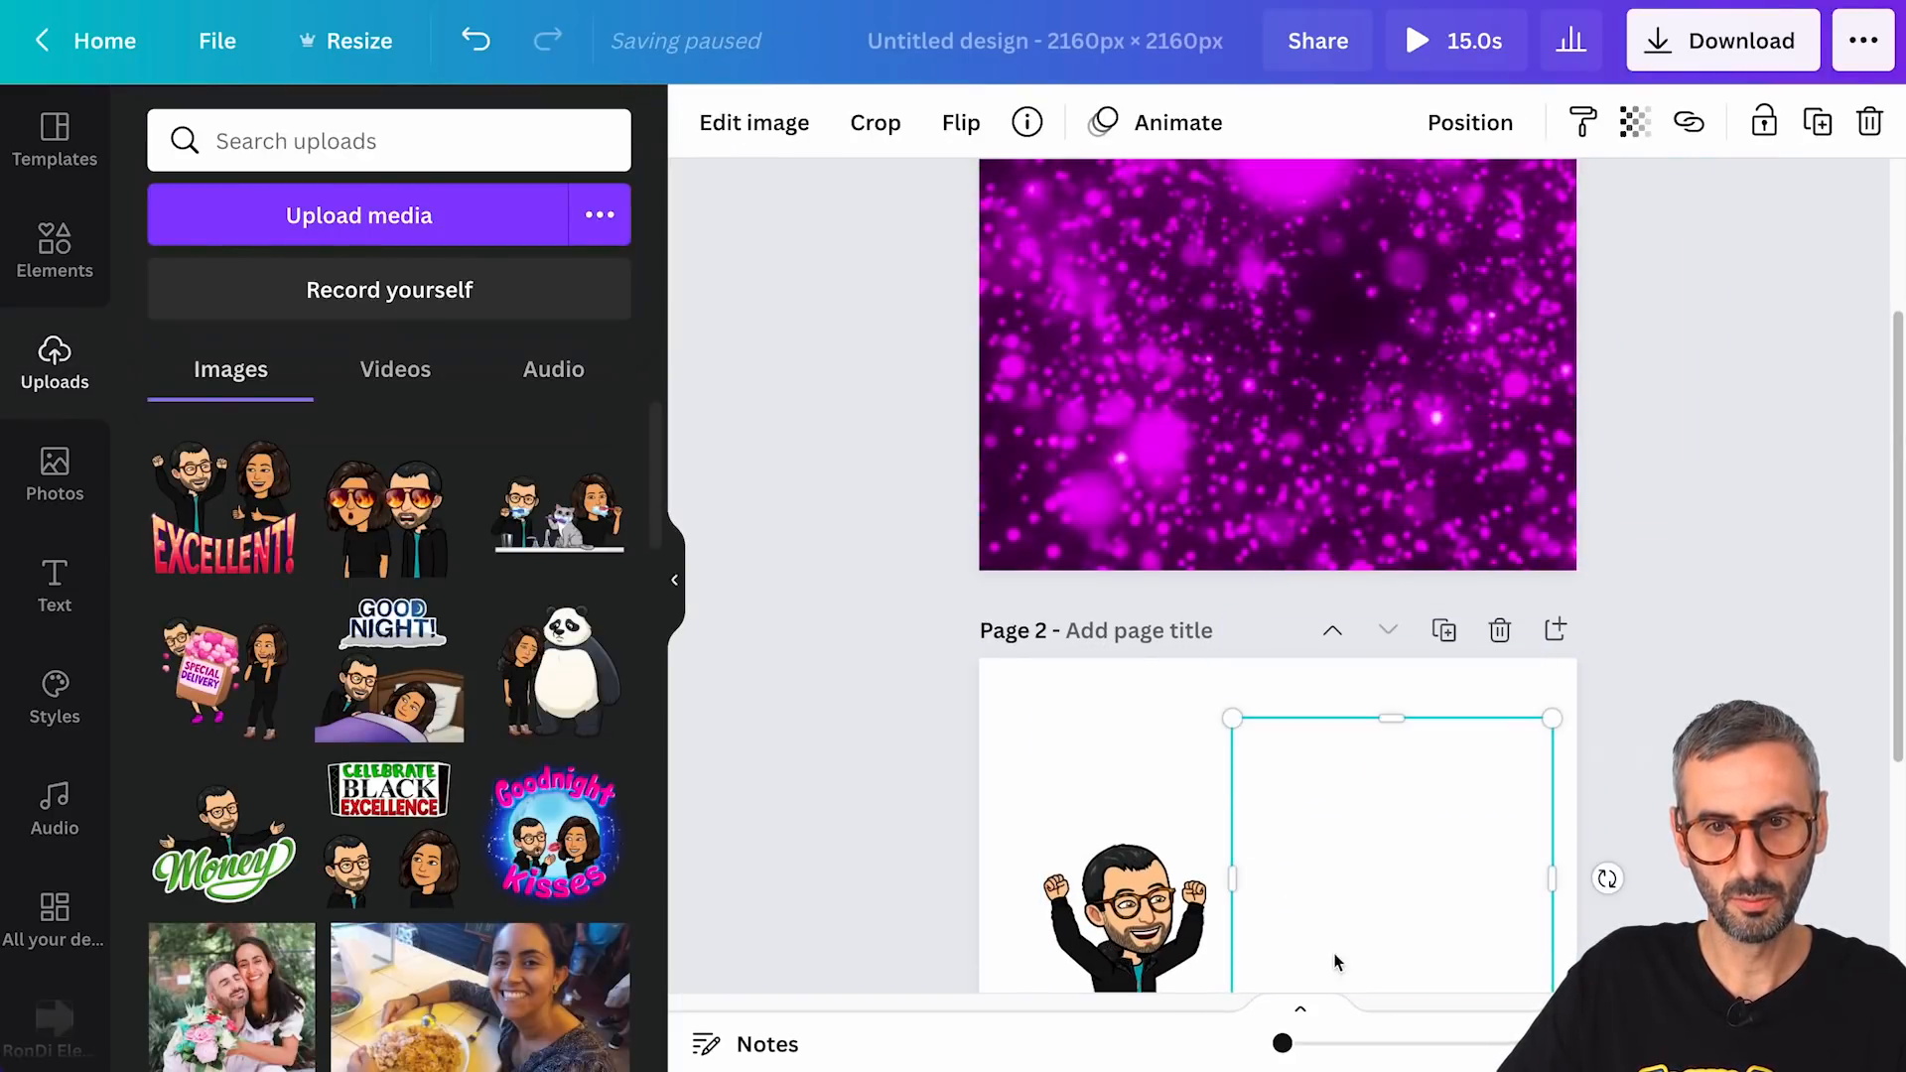
scroll(1335, 961, "down", 3)
left_click_drag(1342, 645, 1342, 742)
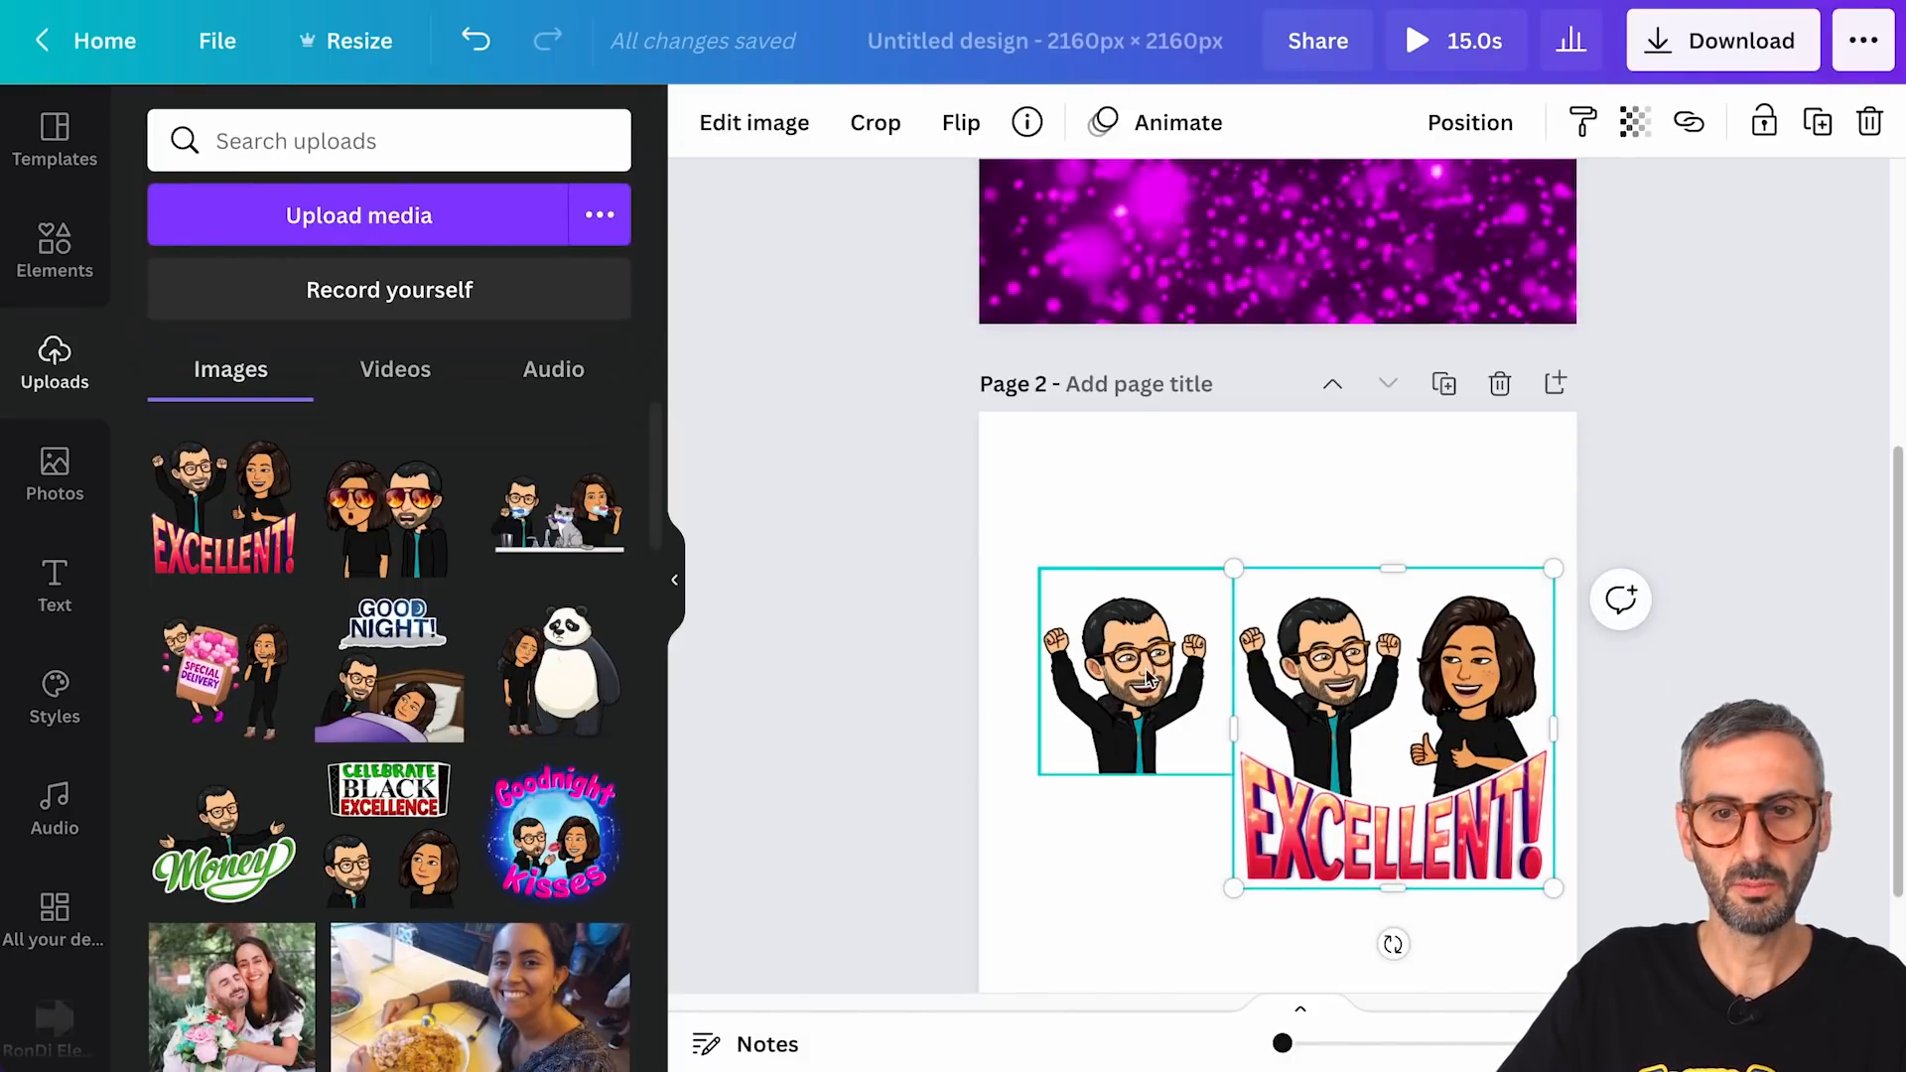
- Using Background Remover's Erase brush at size 85, erase the "EXCELLENT!" lettering and the man from the second sticker
left_click(800, 141)
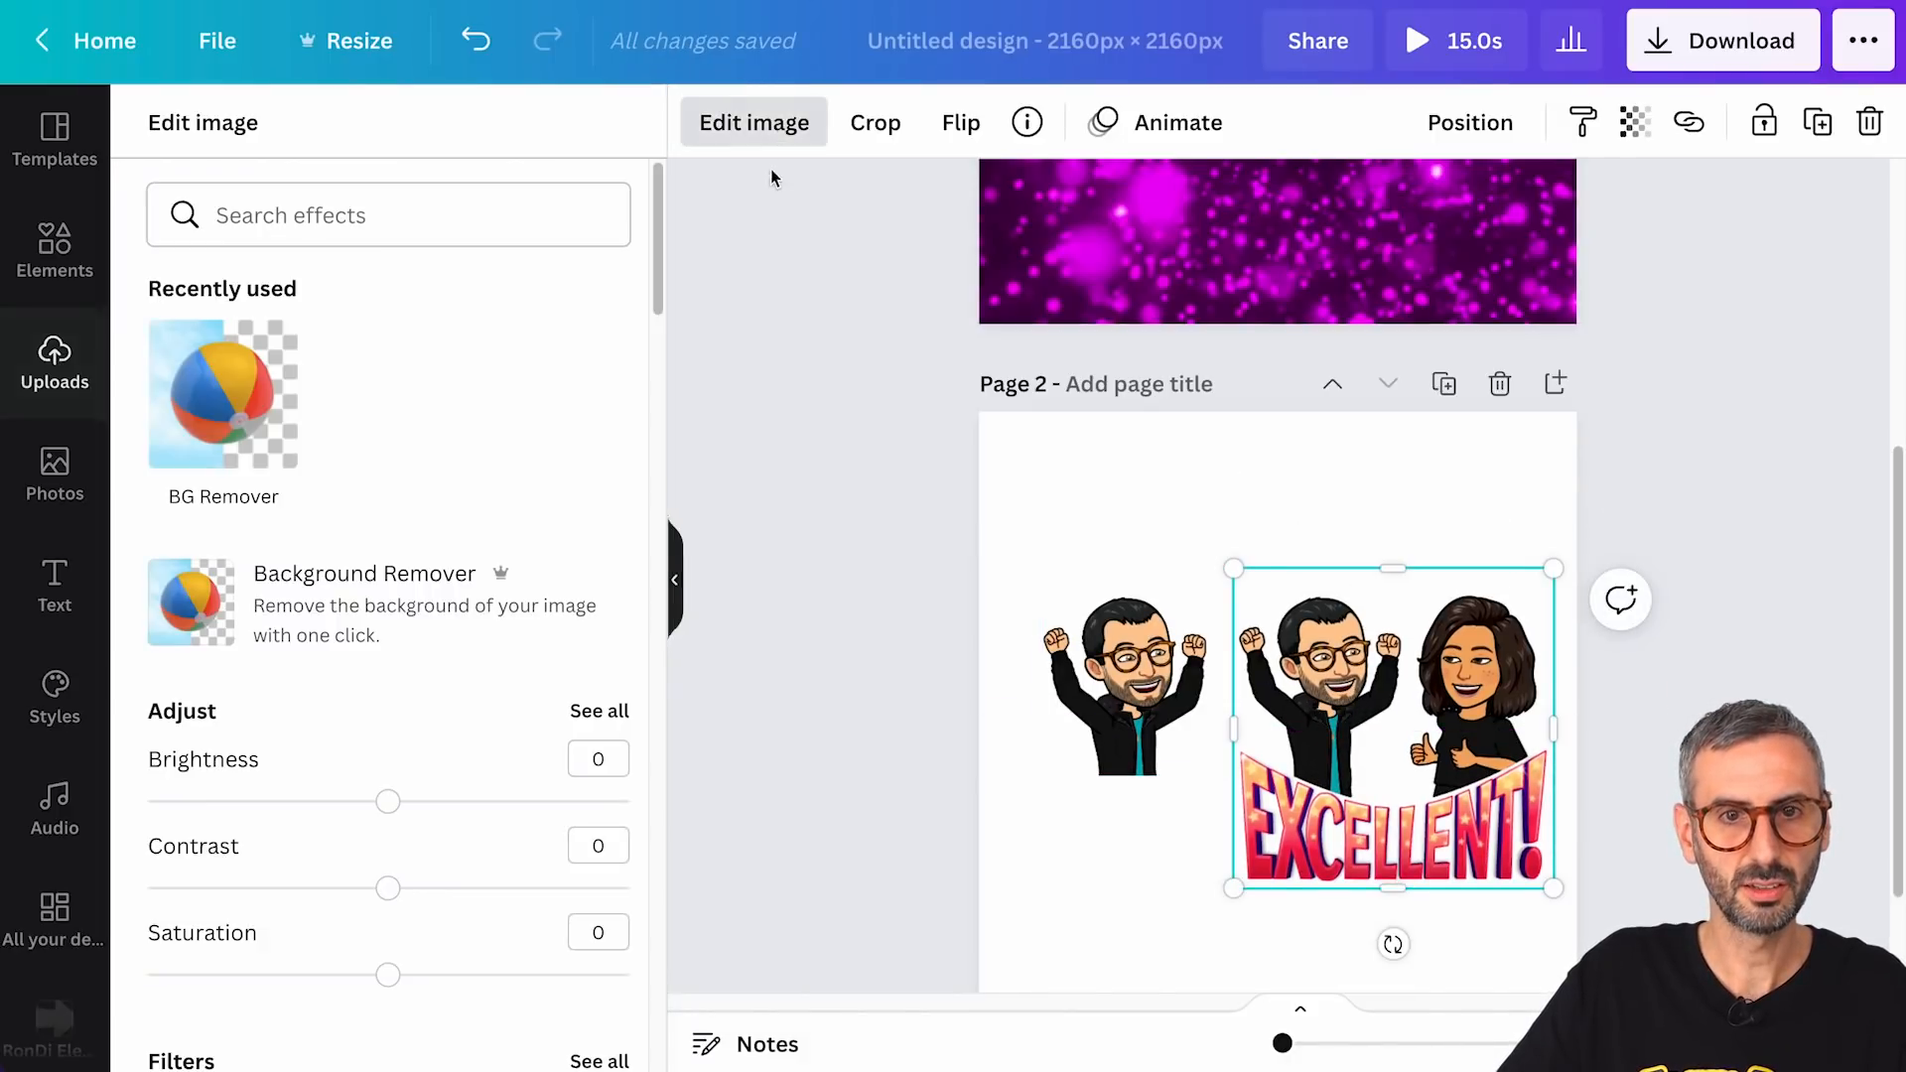
left_click(256, 374)
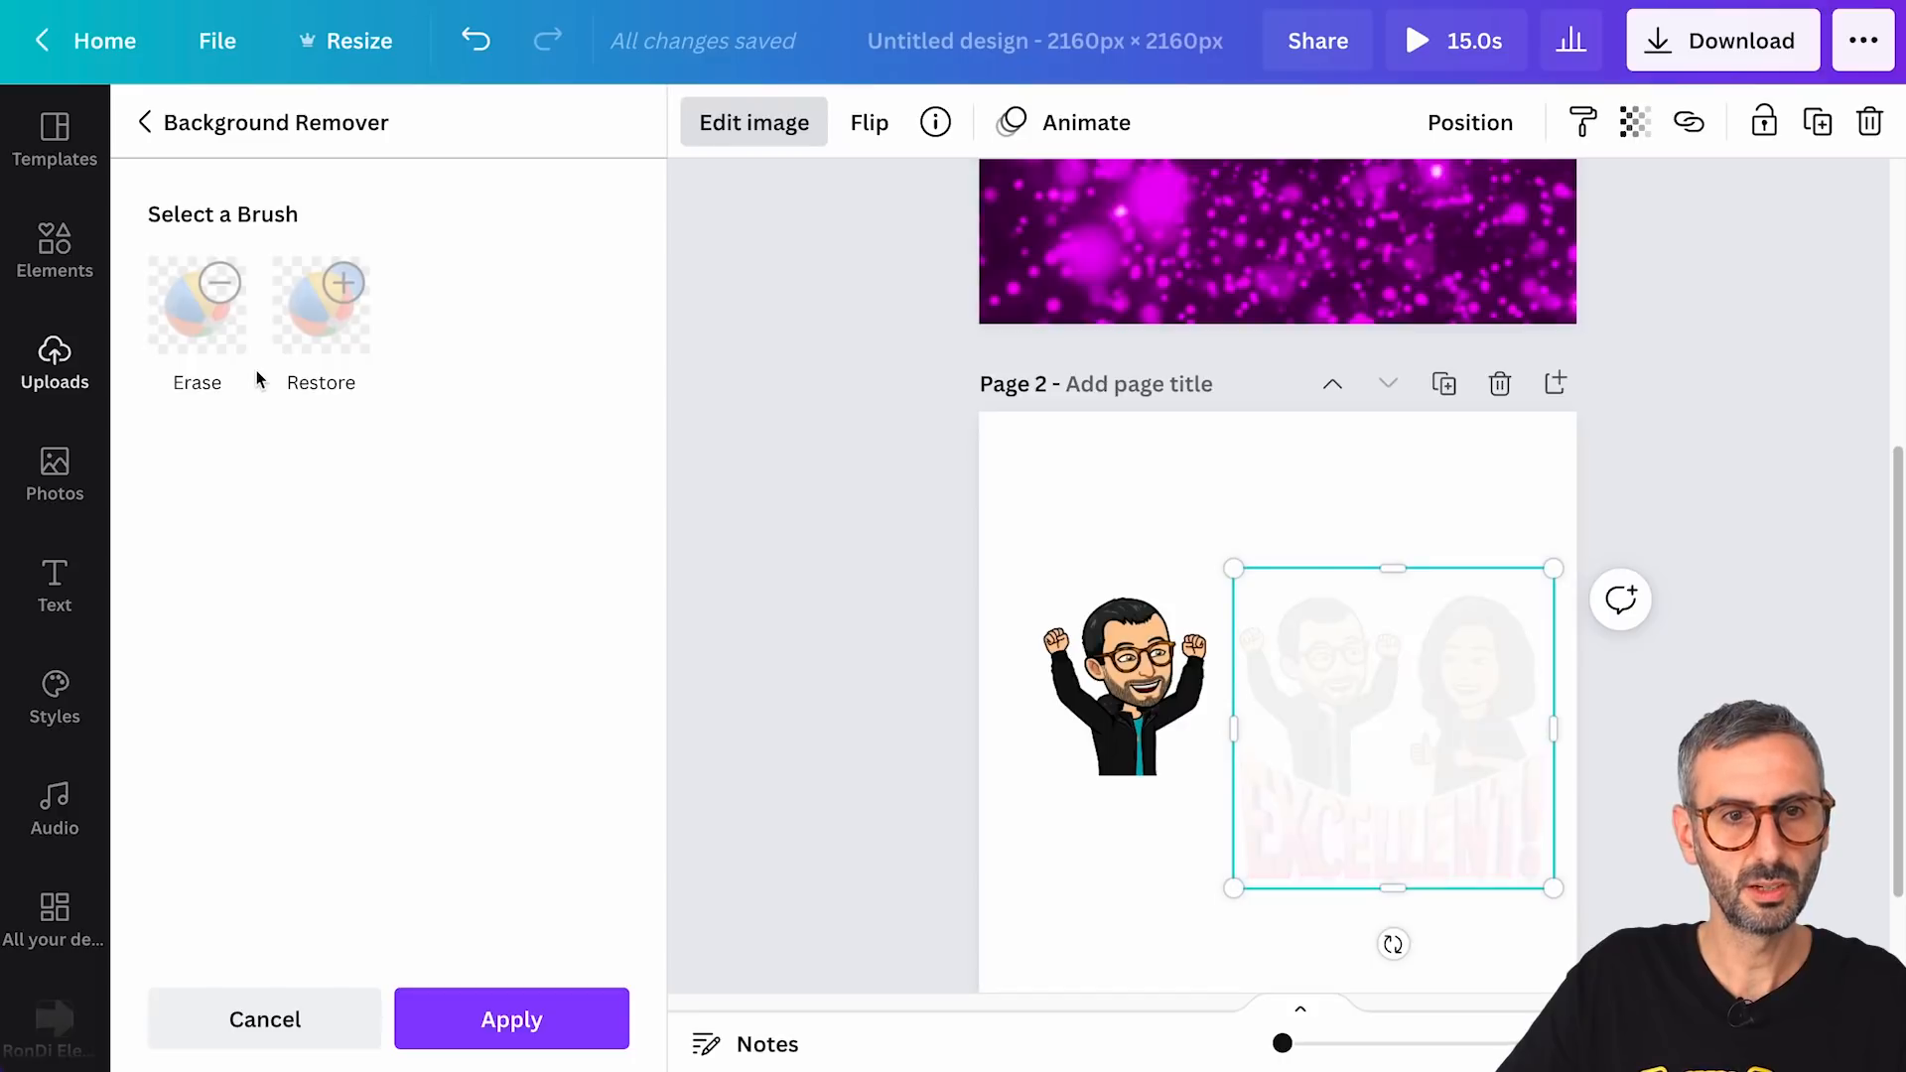
left_click(184, 332)
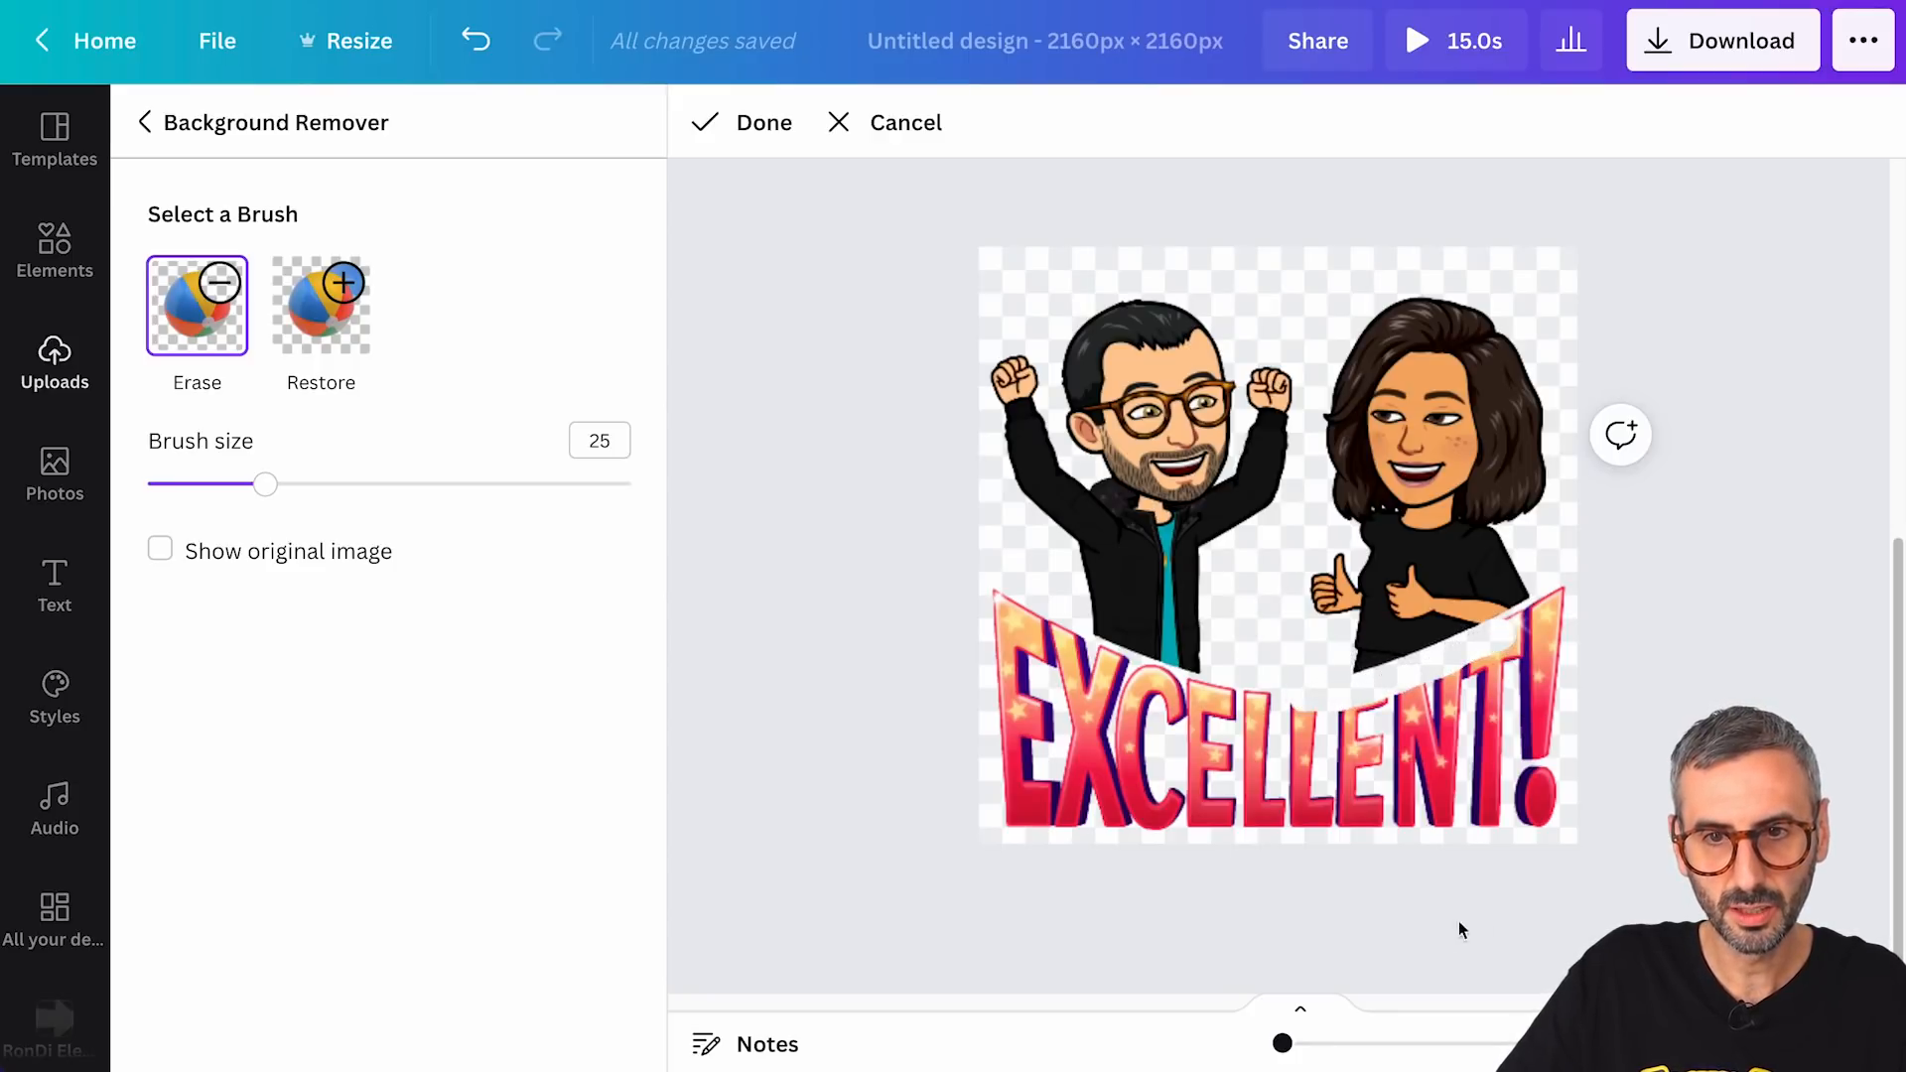
left_click_drag(1281, 1043, 1293, 1043)
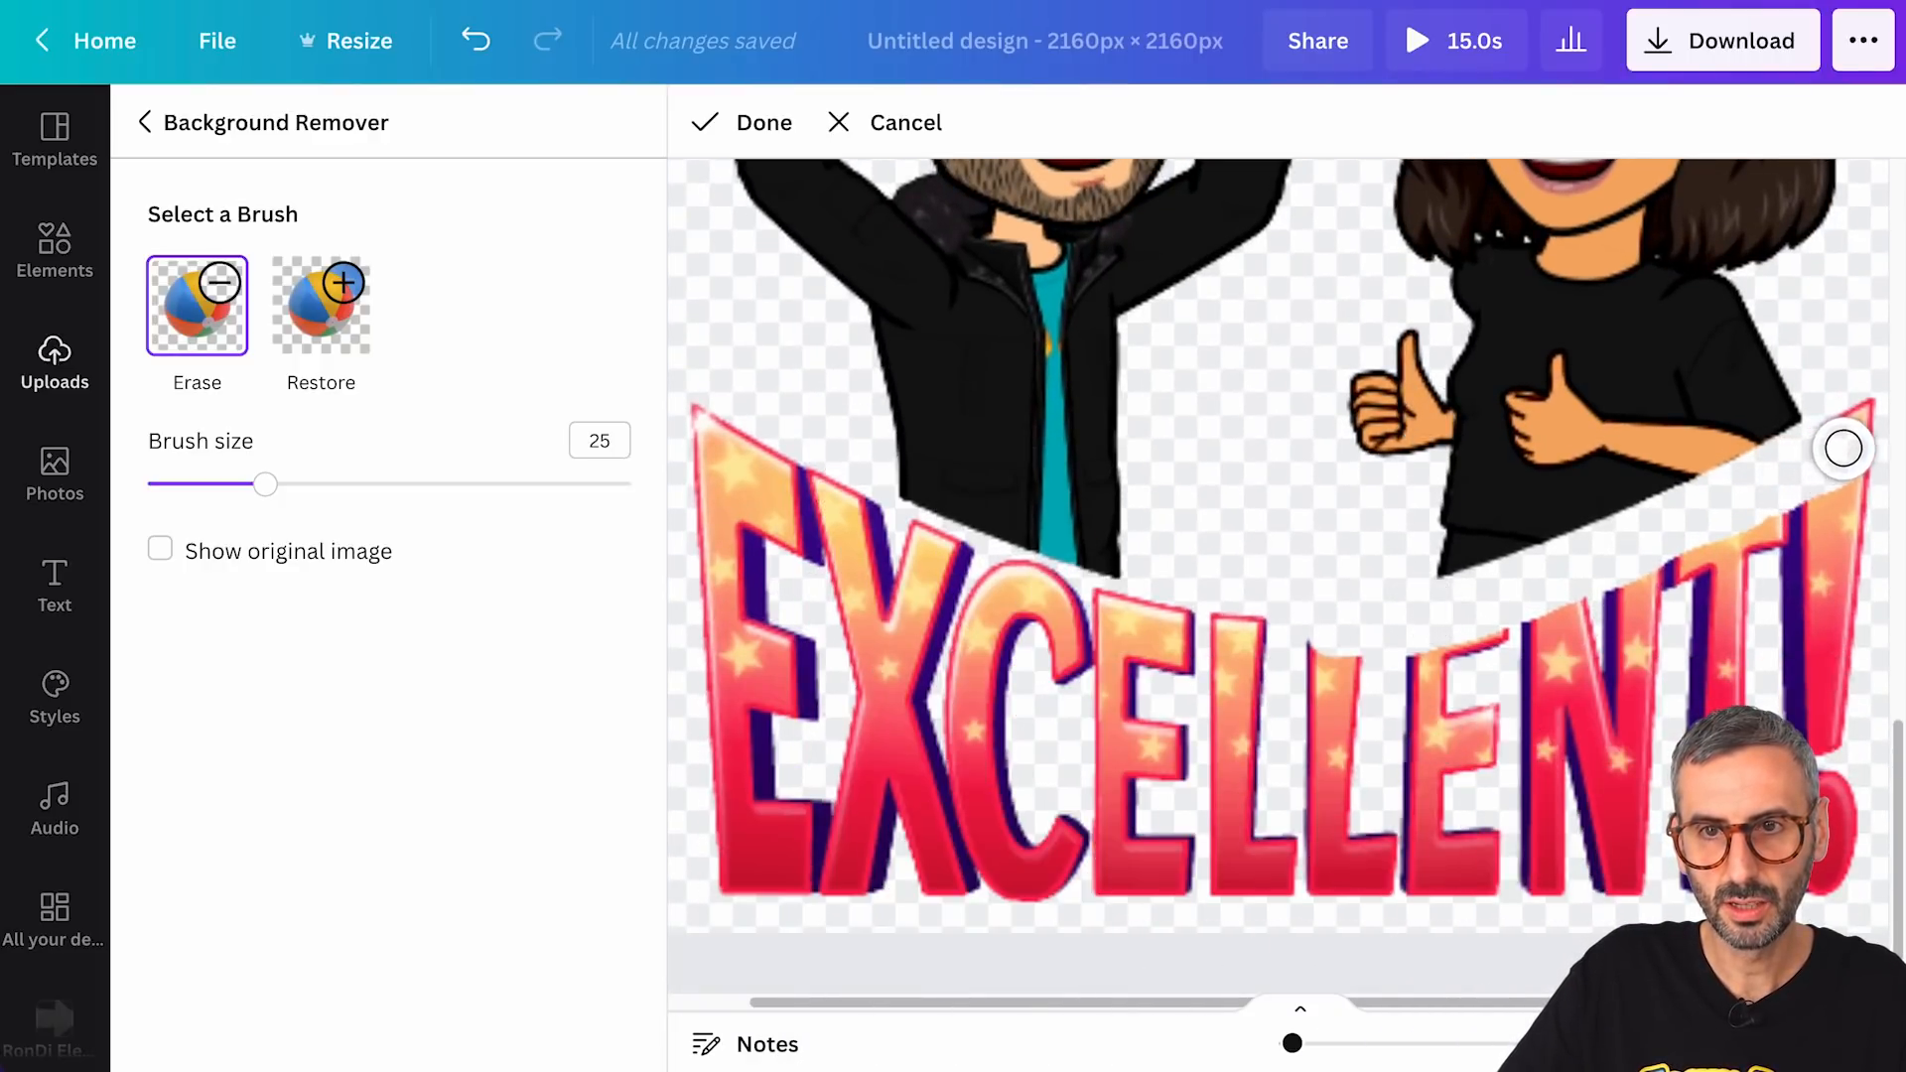
mouse_move(1864, 437)
left_mouse_down()
mouse_move(1851, 519)
mouse_move(1654, 576)
mouse_move(1621, 616)
mouse_move(1835, 600)
mouse_move(1811, 627)
left_mouse_up()
left_click_drag(273, 487, 557, 485)
mouse_move(1313, 794)
left_mouse_down()
mouse_move(1357, 791)
mouse_move(1163, 640)
left_mouse_up()
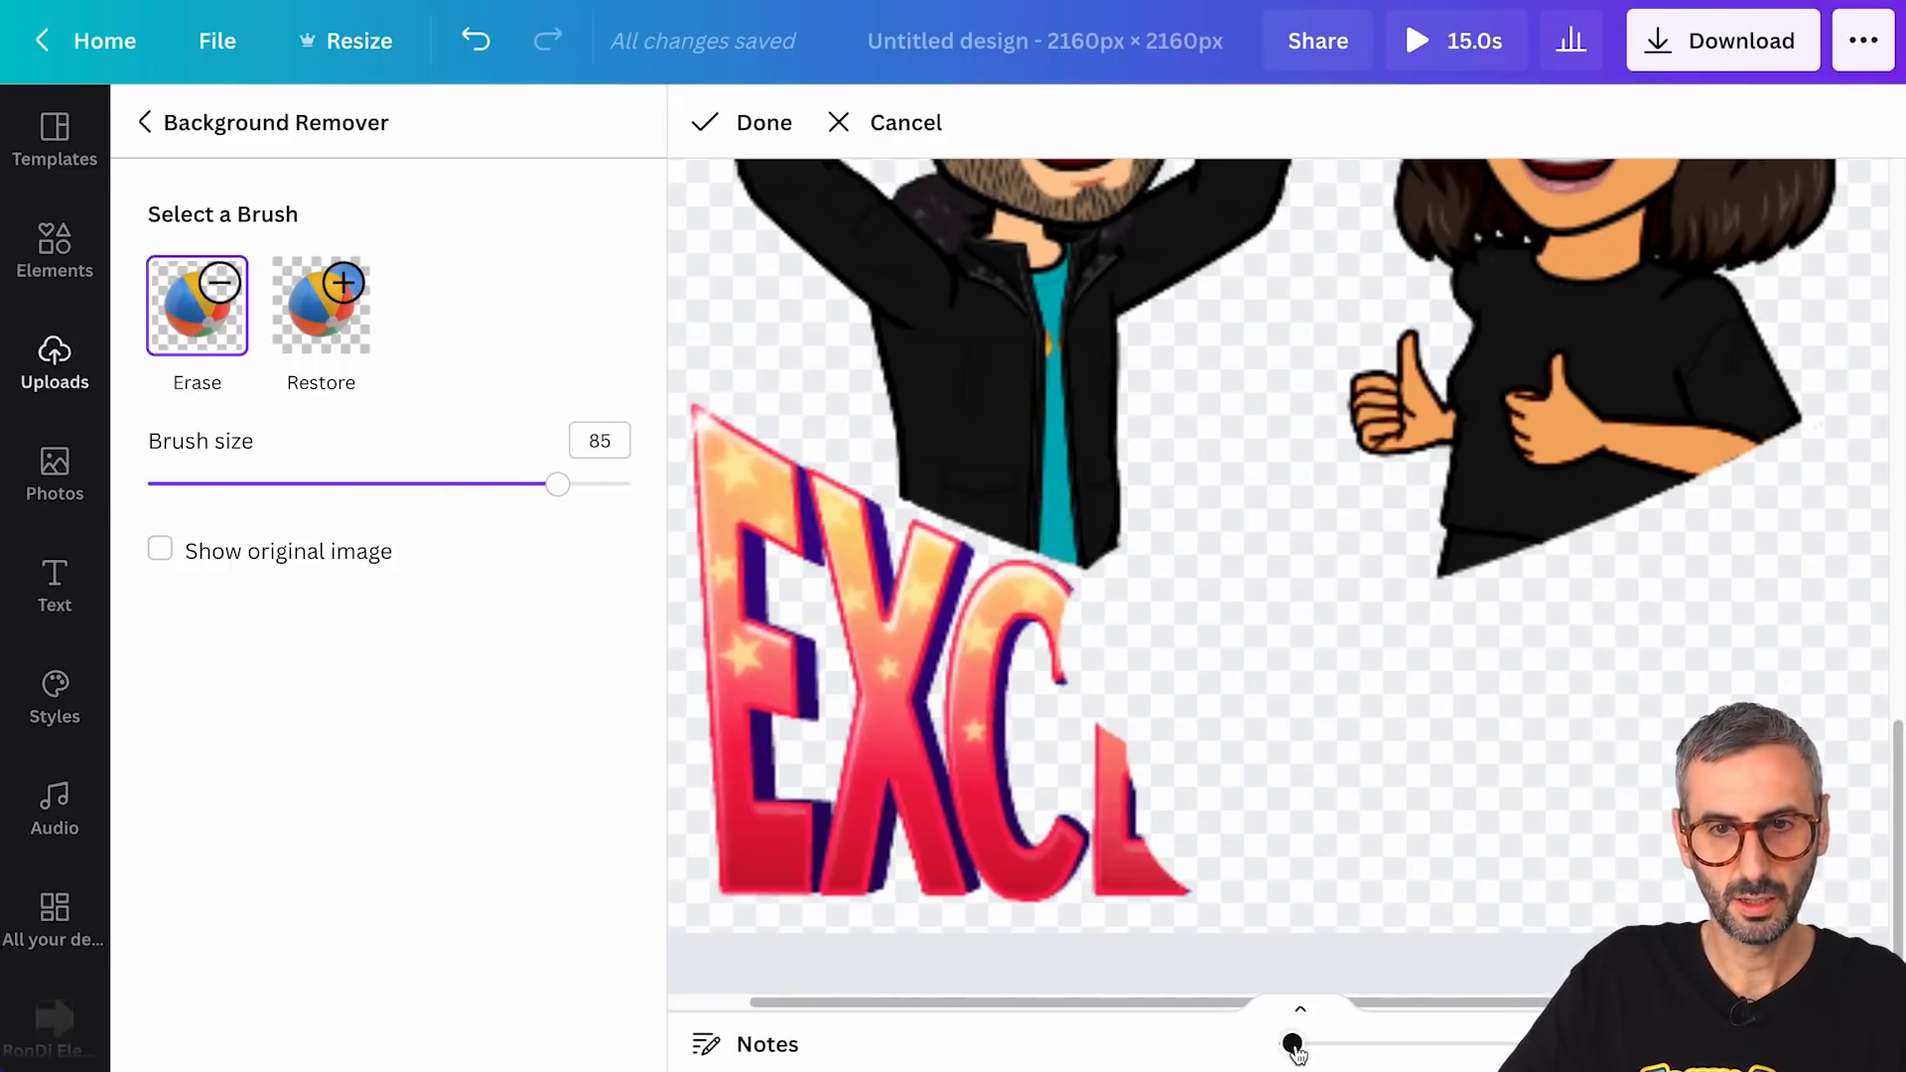
left_click_drag(1295, 1050, 1283, 1047)
mouse_move(1019, 431)
left_mouse_down()
mouse_move(1043, 604)
mouse_move(1022, 706)
mouse_move(1033, 768)
mouse_move(1192, 817)
mouse_move(1213, 582)
mouse_move(1257, 426)
mouse_move(1091, 419)
mouse_move(1035, 812)
mouse_move(1147, 414)
left_mouse_up()
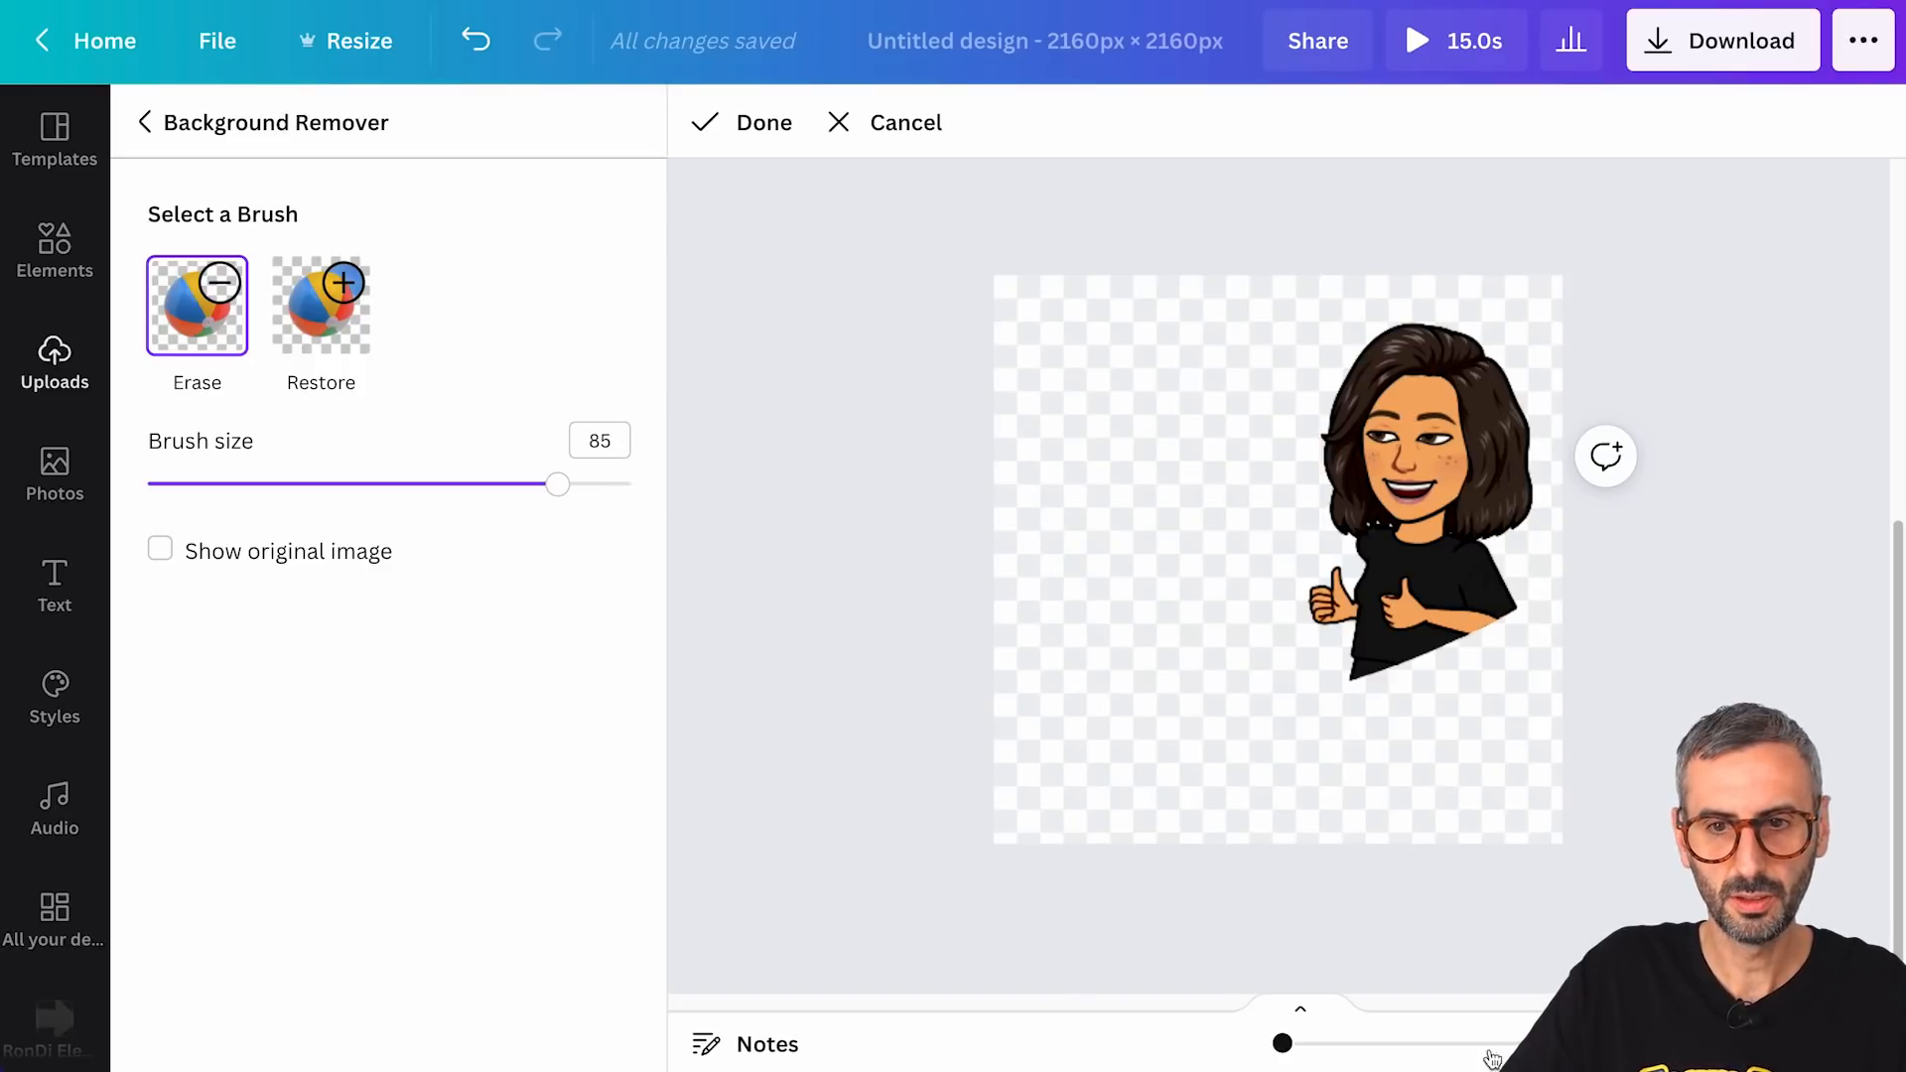
left_click(762, 124)
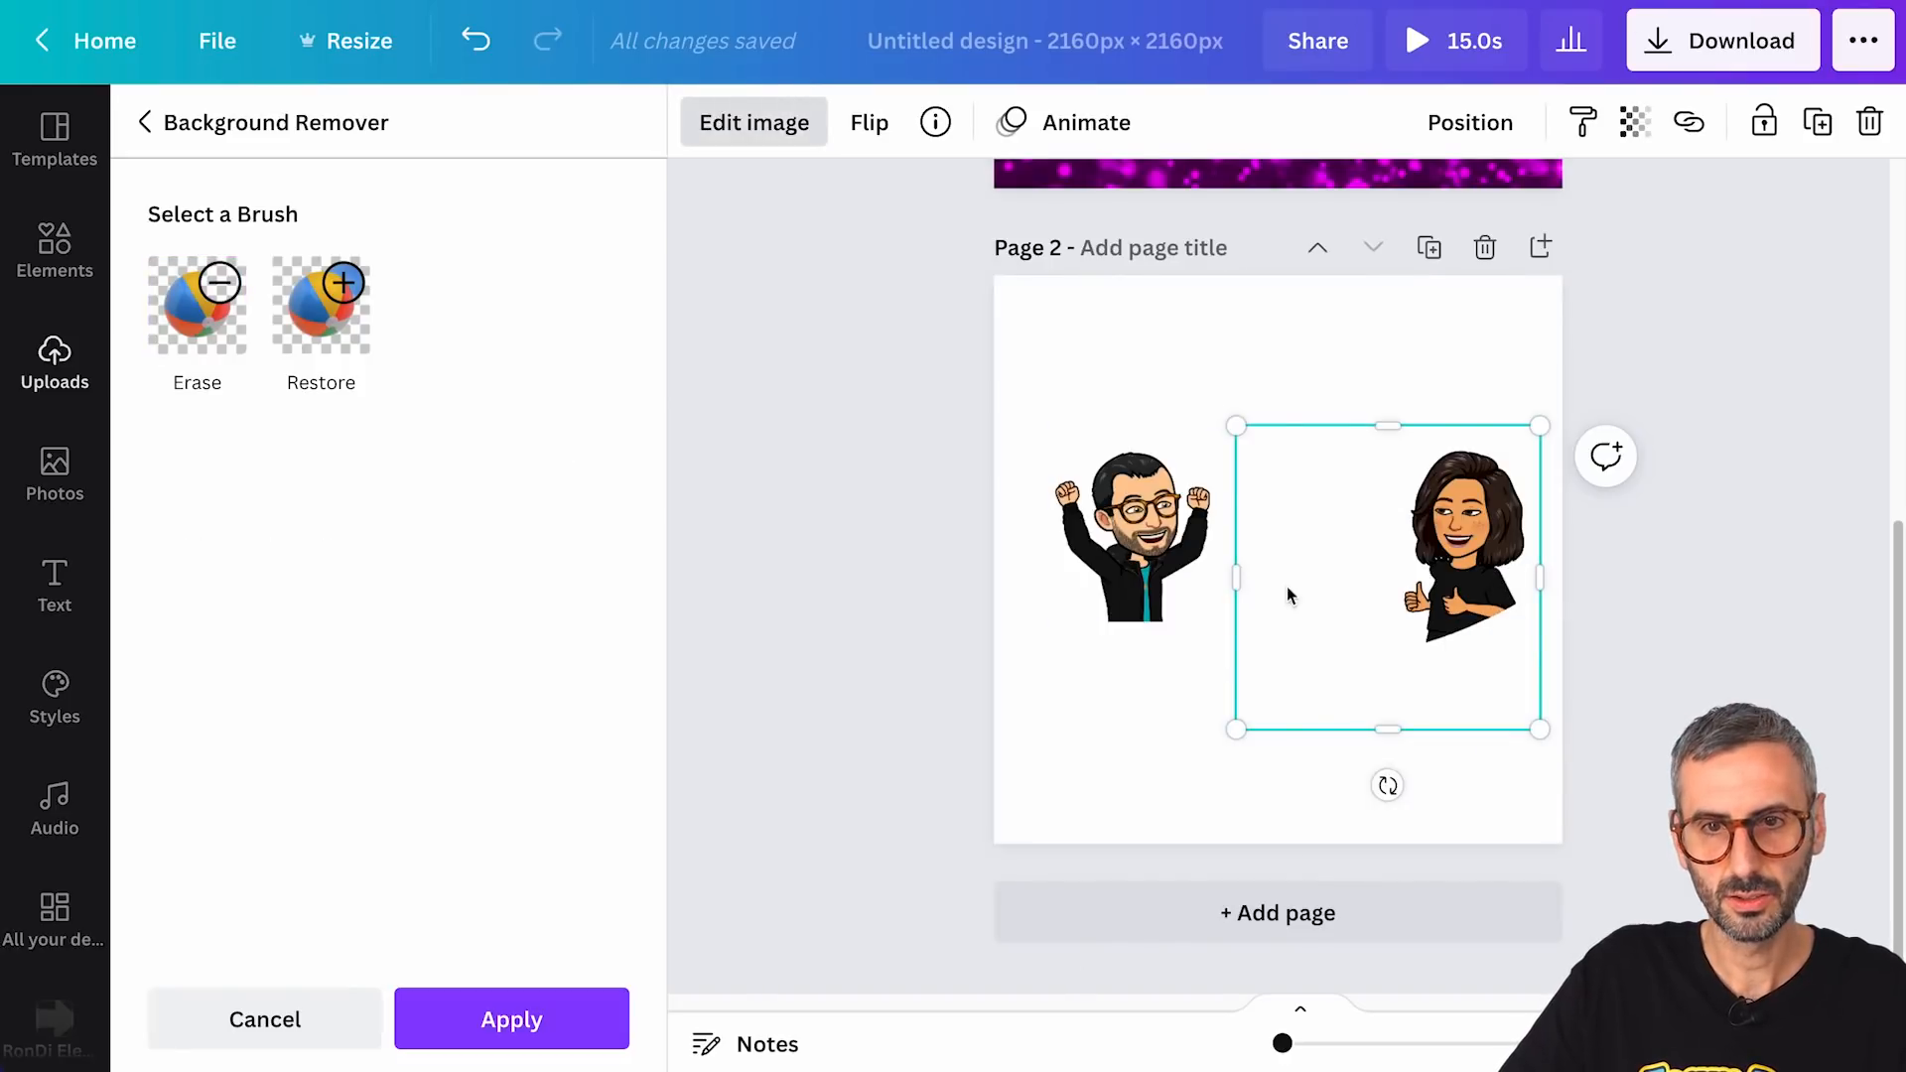
- Crop the empty area beside the woman's cutout and place her next to the man on page 2
left_click_drag(1242, 578, 1386, 585)
left_click_drag(1463, 730, 1326, 586)
left_click(1366, 771)
scroll(1290, 715, "up", 1)
left_click(1247, 830)
- Select both character cutouts on page 2 and move them together onto the particle background on page 1
scroll(1247, 830, "up", 4)
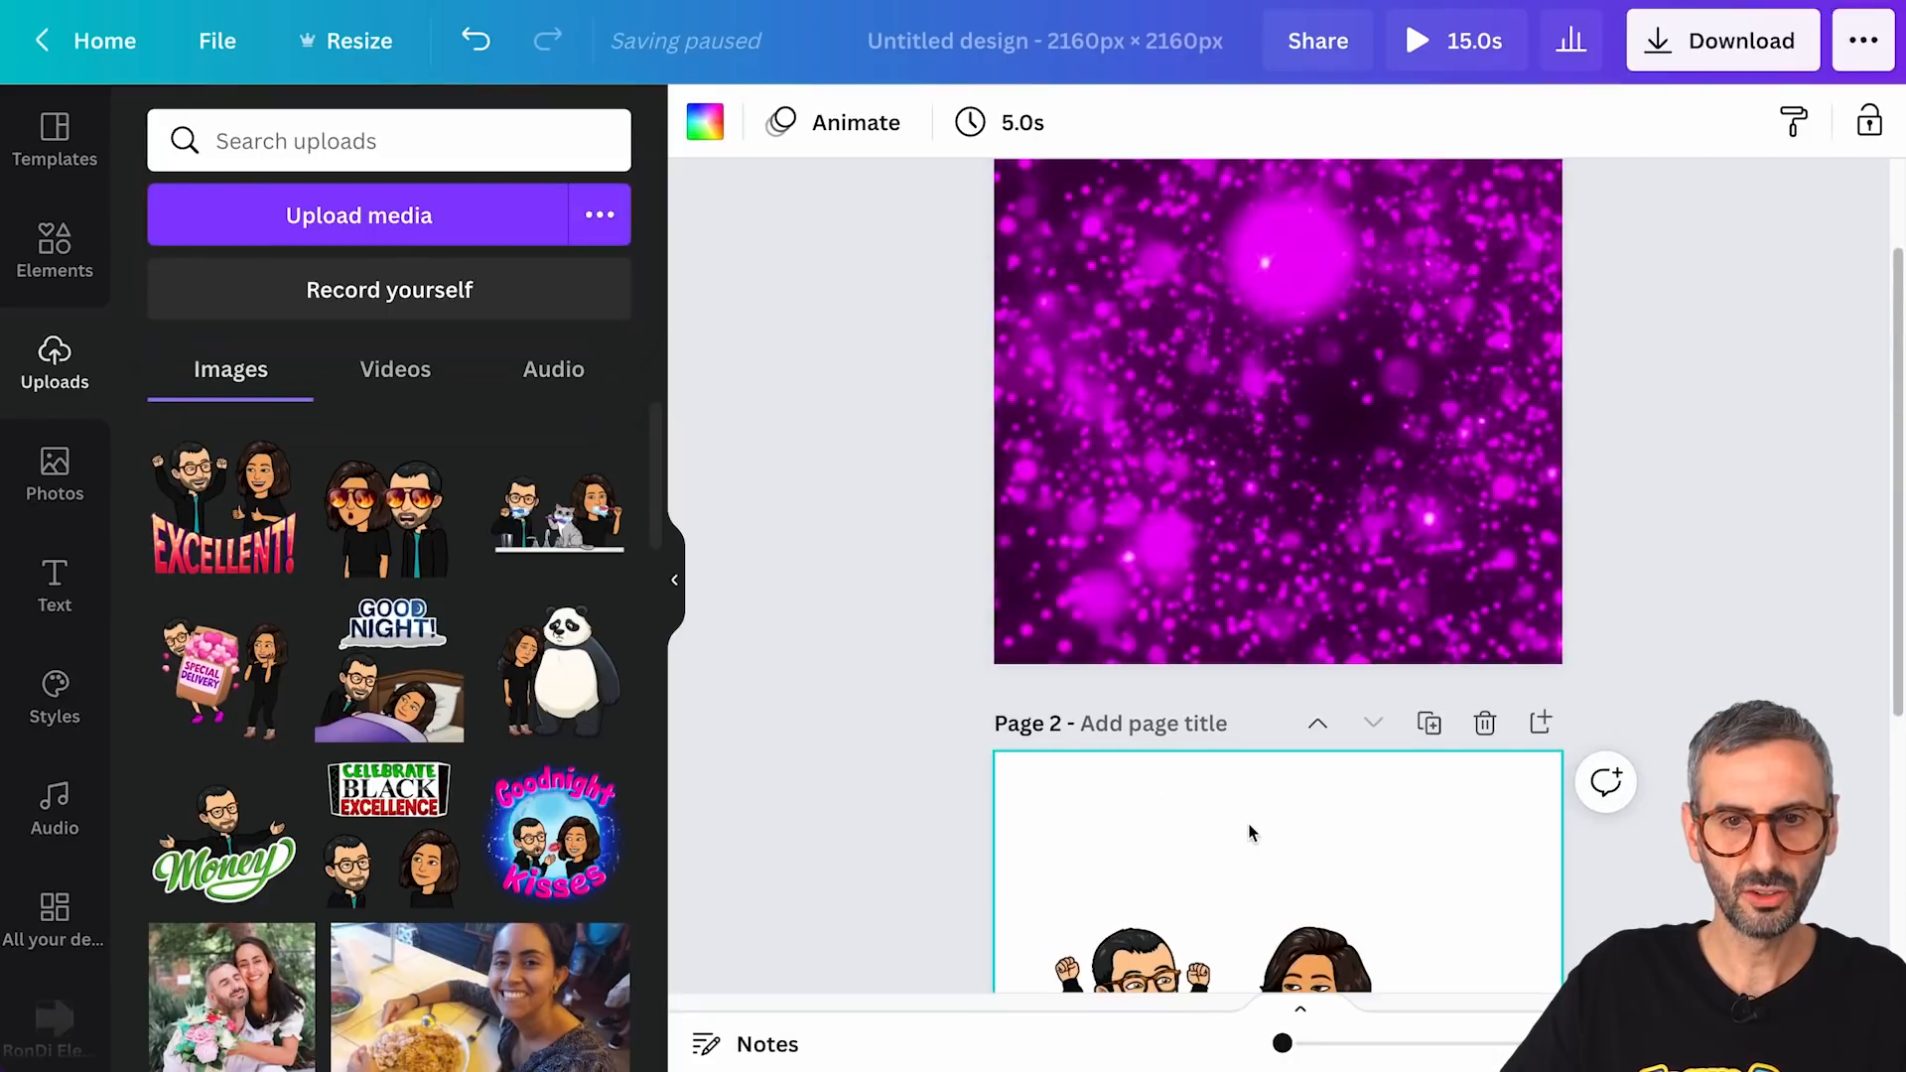
scroll(1249, 831, "down", 1)
scroll(1247, 829, "down", 1)
left_click_drag(1119, 787, 1385, 978)
left_click_drag(1321, 902, 1373, 397)
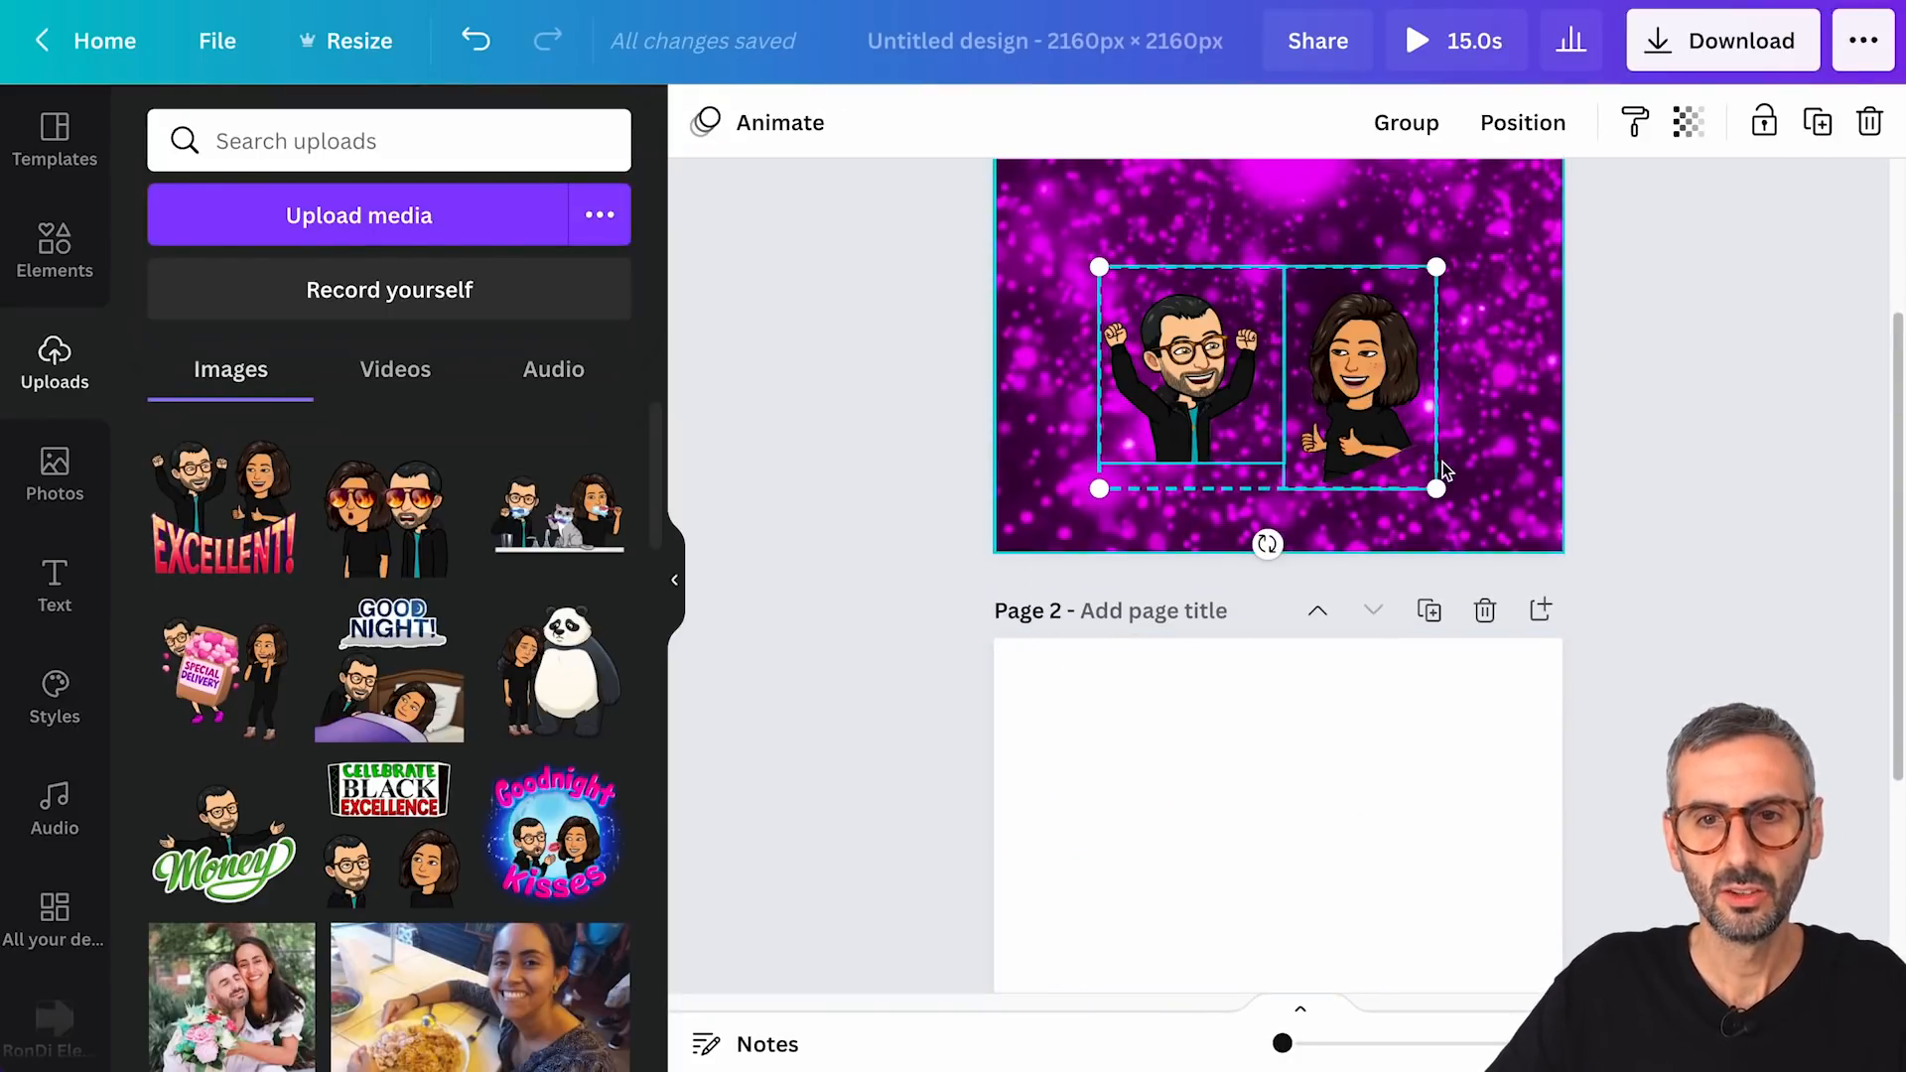
- Shift the woman's and the man's cutouts slightly down and to the right on page 1
left_click(1030, 514)
scroll(1420, 415, "up", 1)
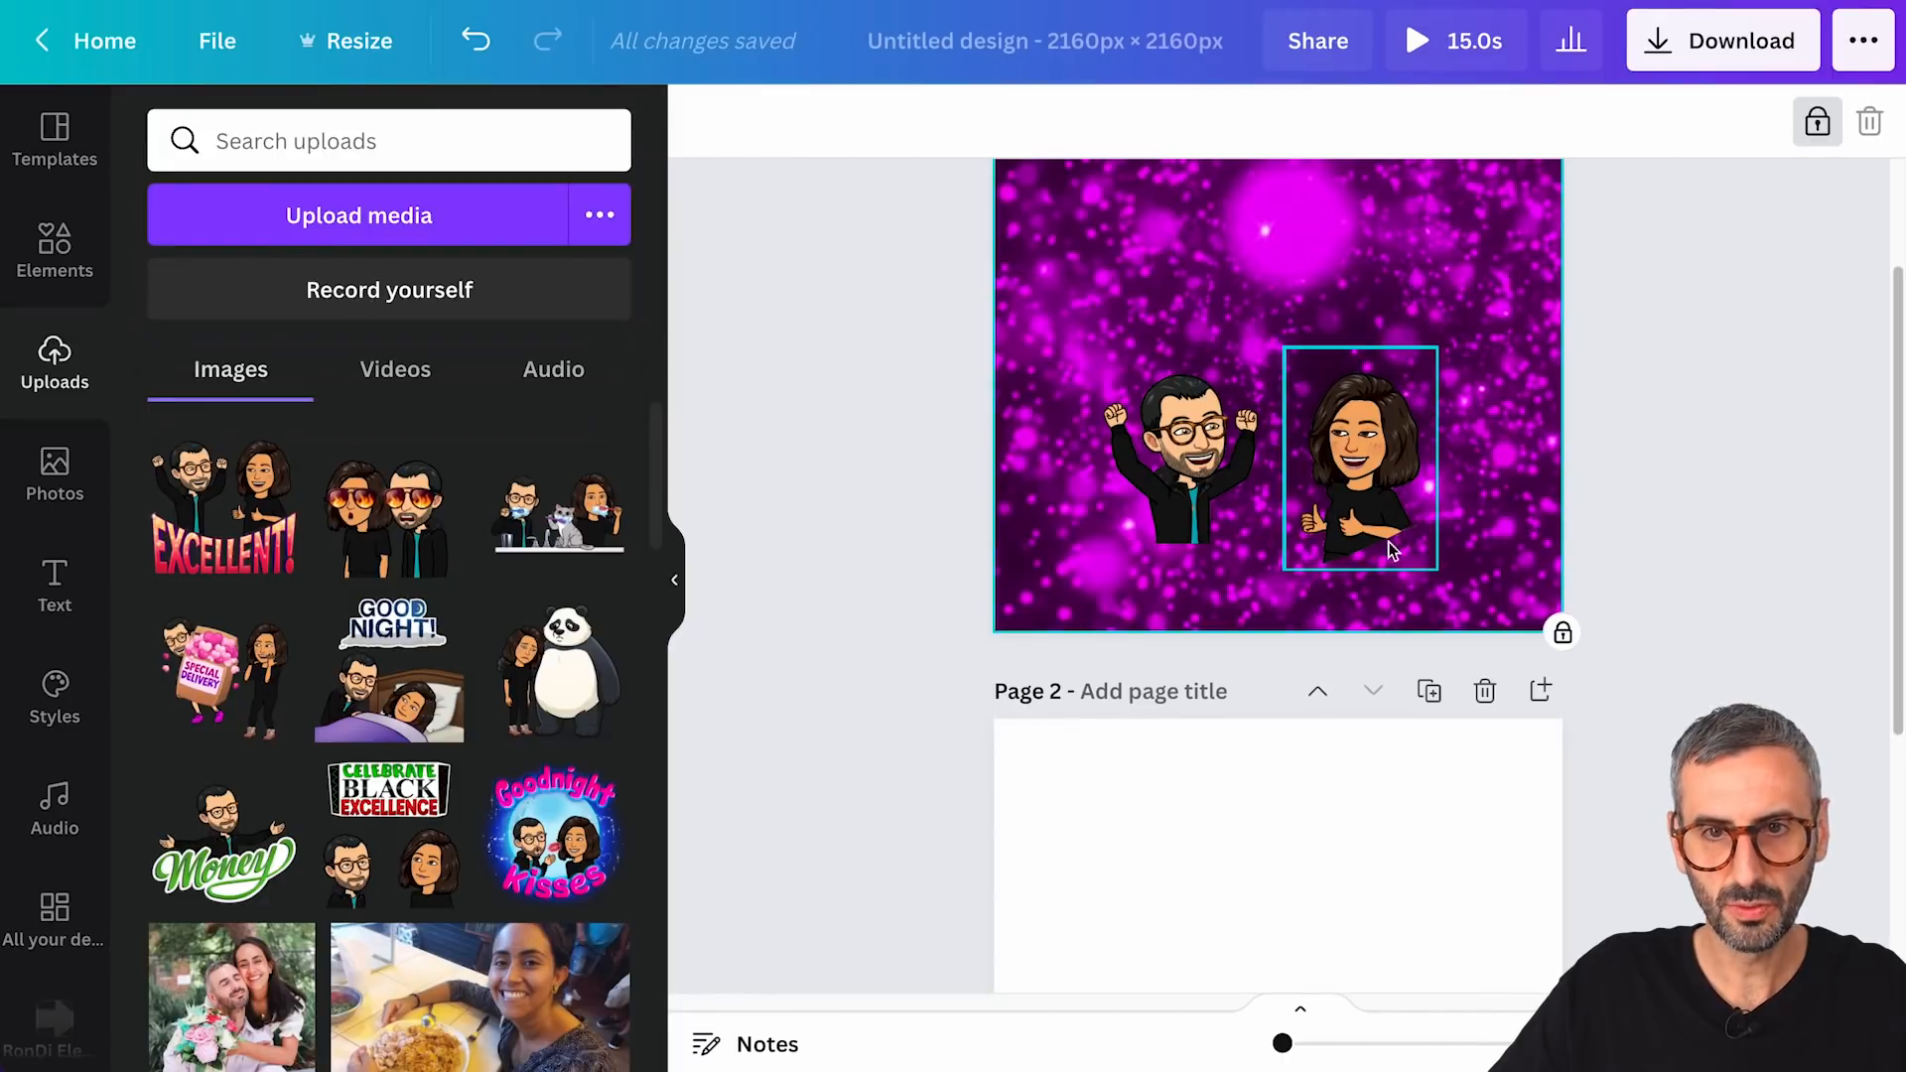
left_click_drag(1340, 452, 1367, 495)
left_click_drag(1201, 475, 1236, 516)
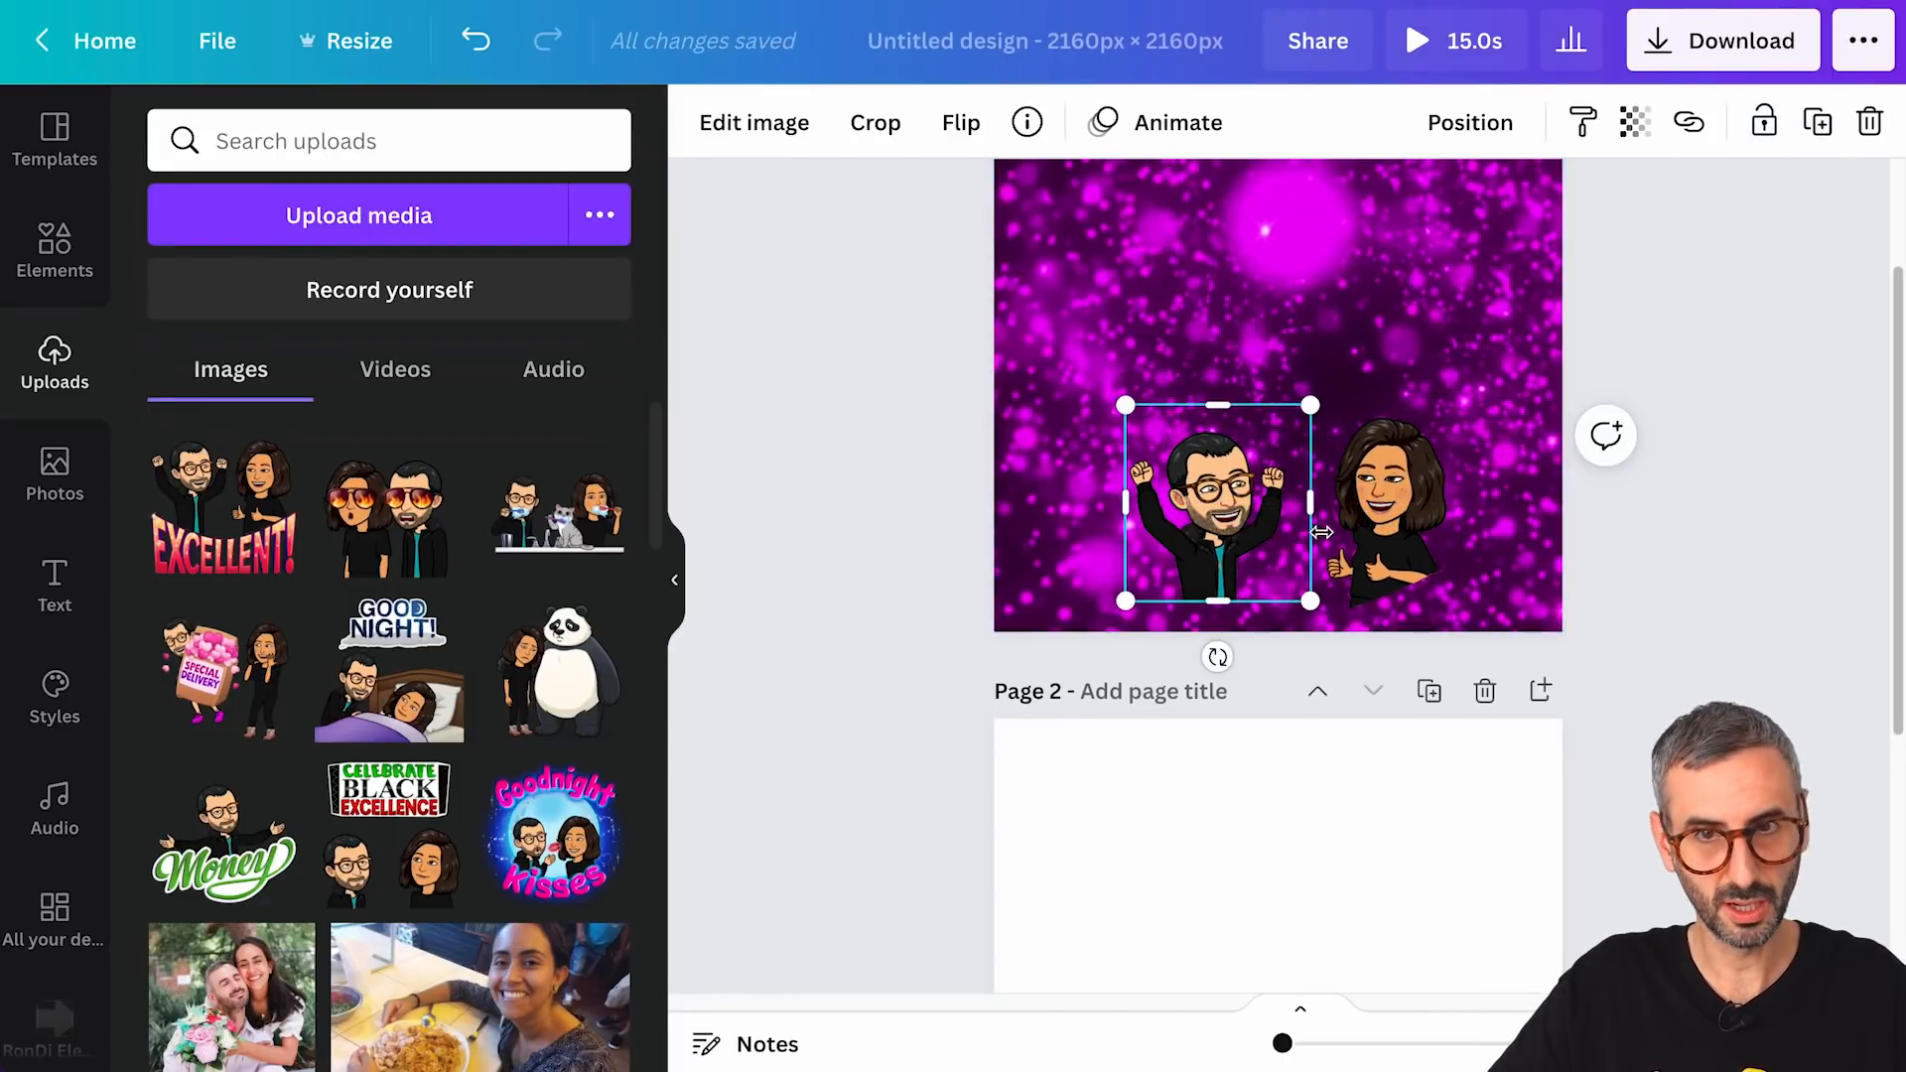
- Enlarge both character cutouts together and shift the pair slightly left over the lower part of page 1
left_click(1370, 541, "shift")
left_click_drag(1472, 393, 1517, 344)
left_click_drag(1446, 471, 1412, 465)
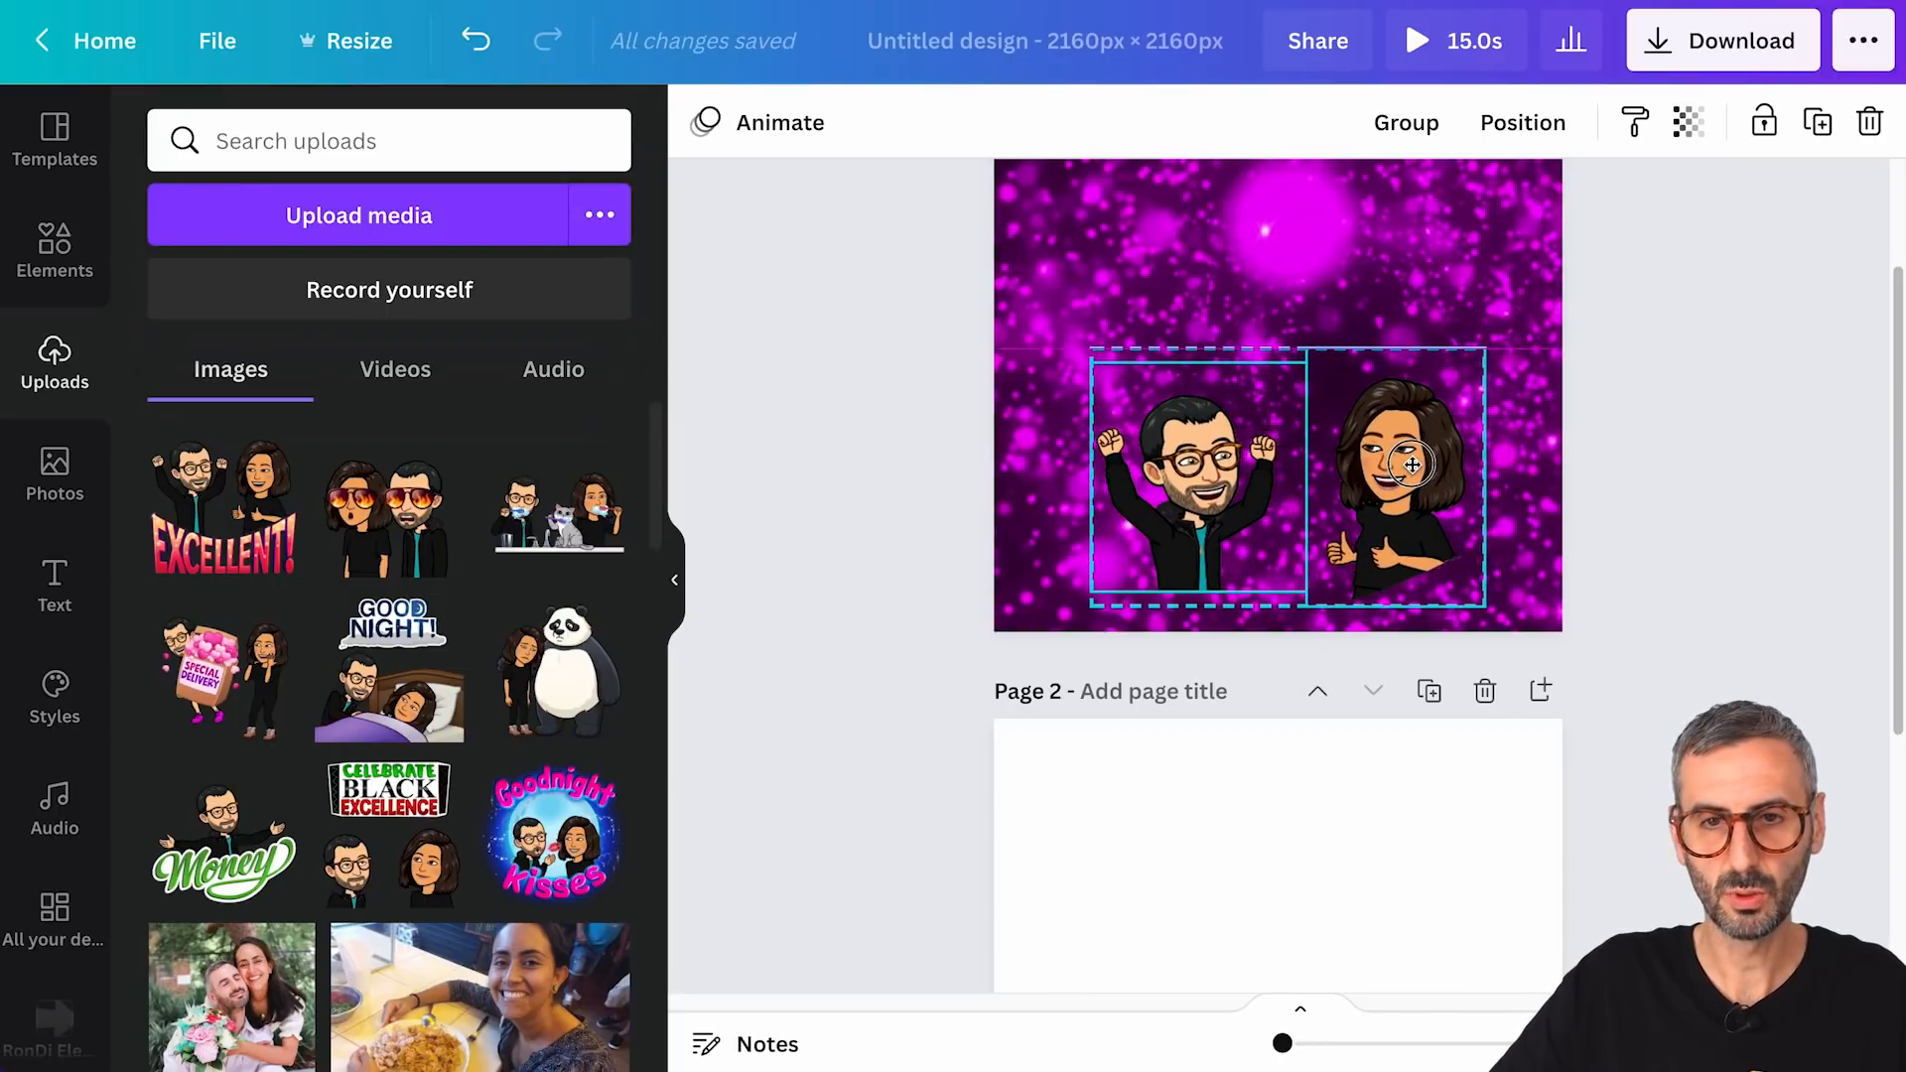
left_click(1410, 515)
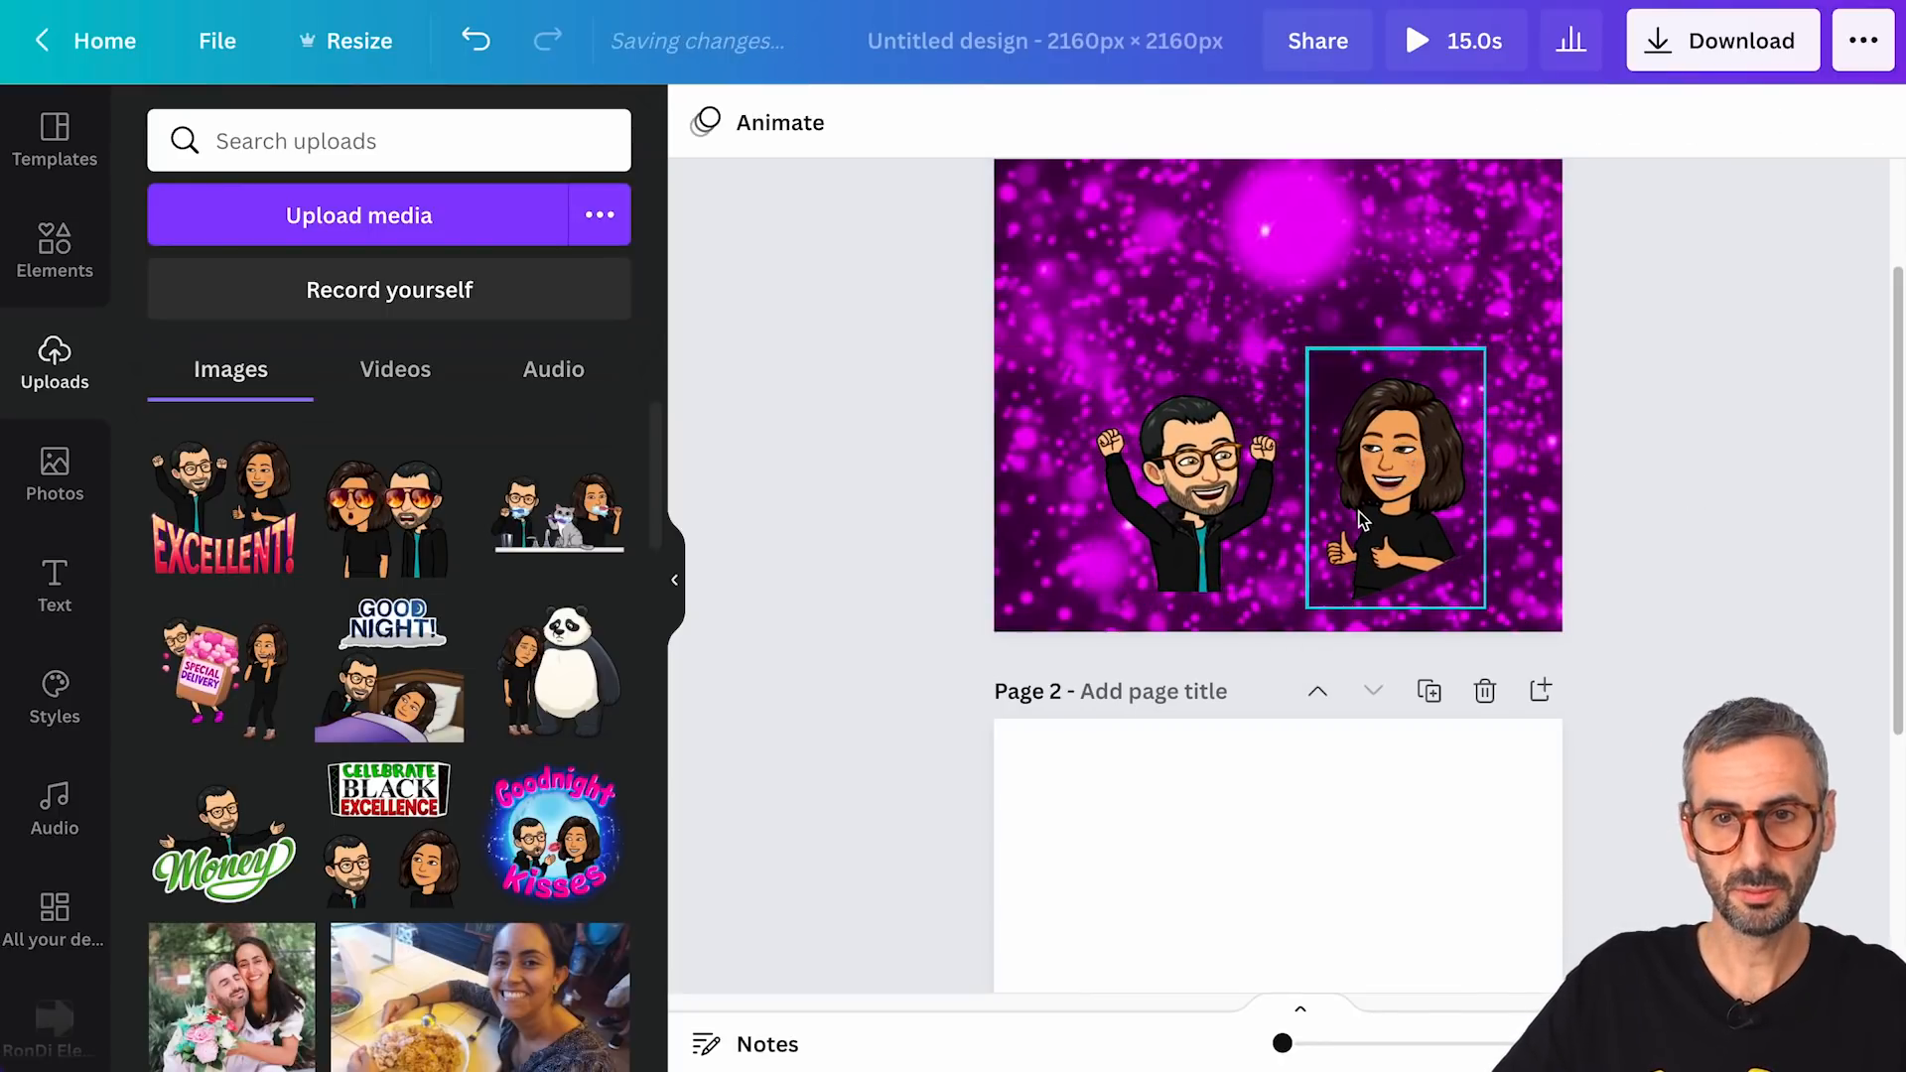
- Lower the woman's cutout to the bottom edge of page 1, tilt it slightly clockwise and nudge it right
left_click_drag(1412, 515, 1414, 554)
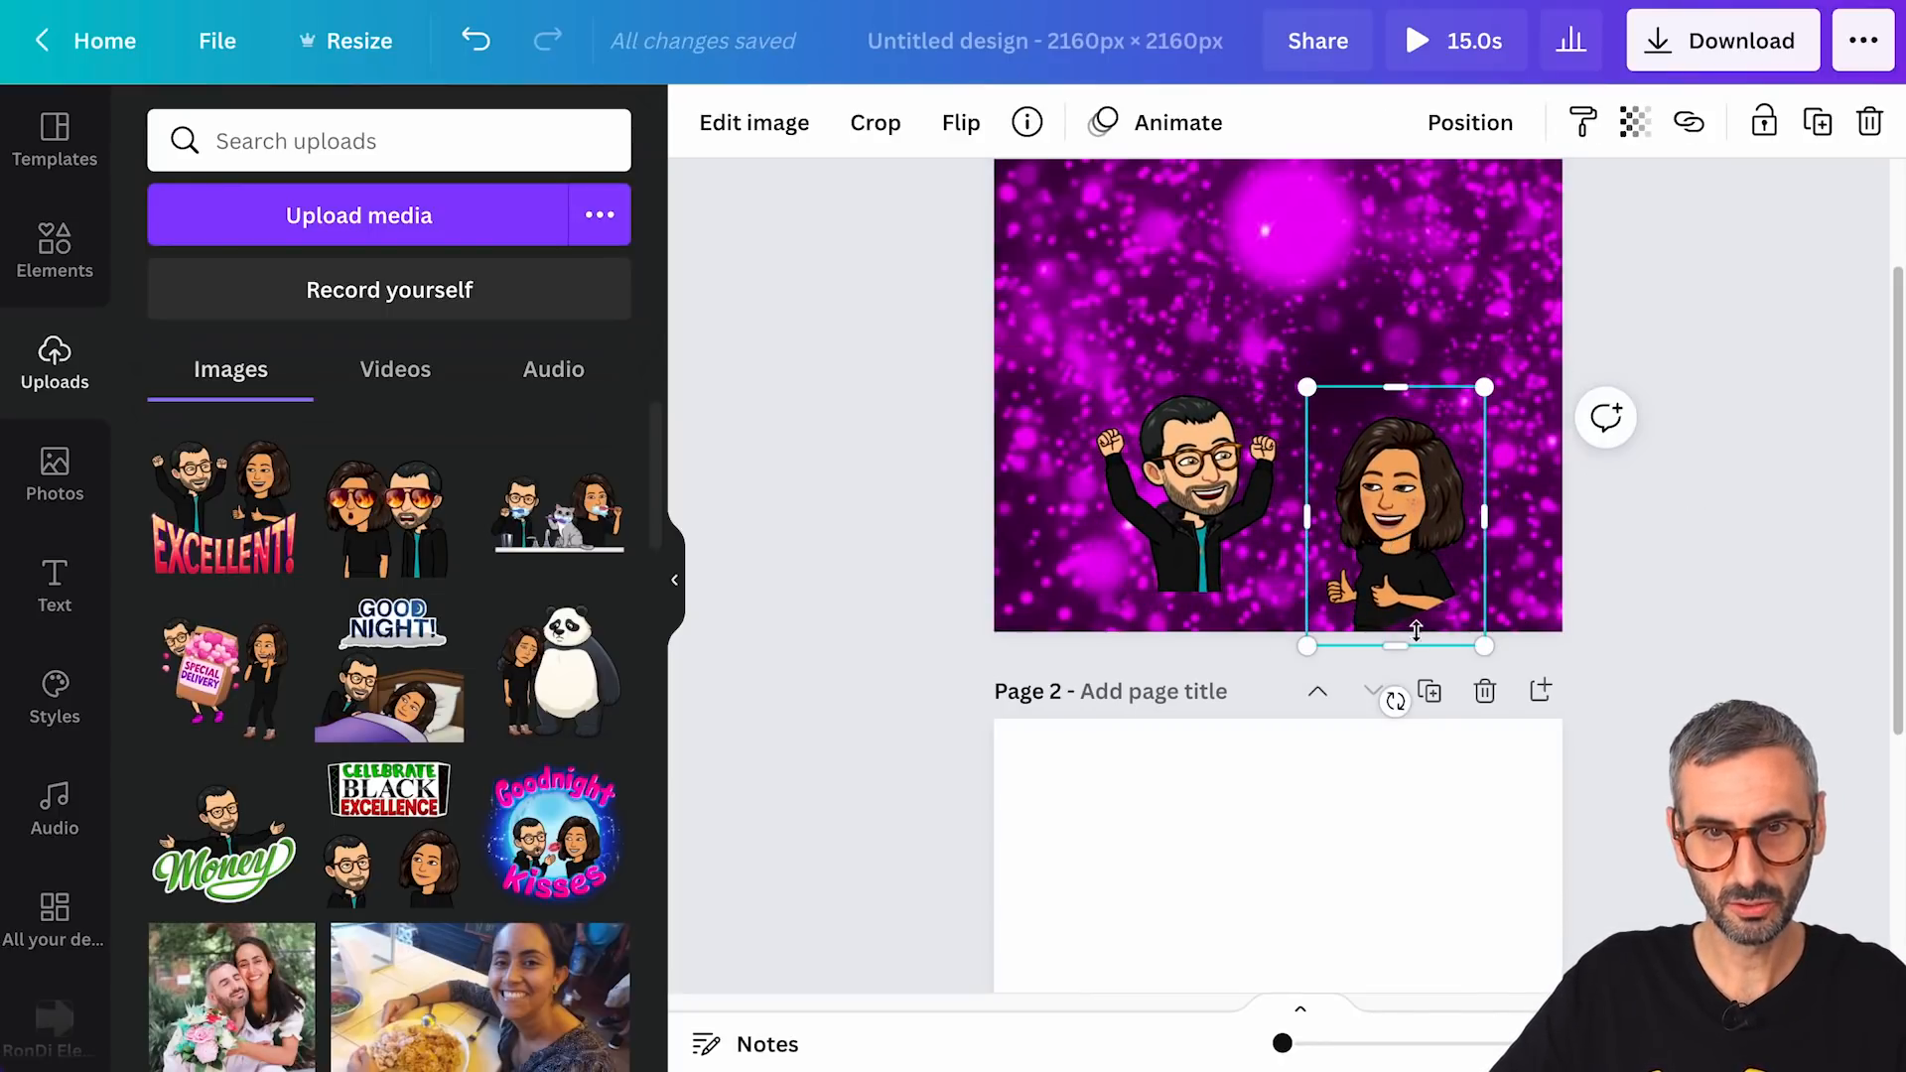
mouse_move(1395, 701)
left_mouse_down()
mouse_move(1365, 744)
mouse_move(1361, 689)
left_mouse_up()
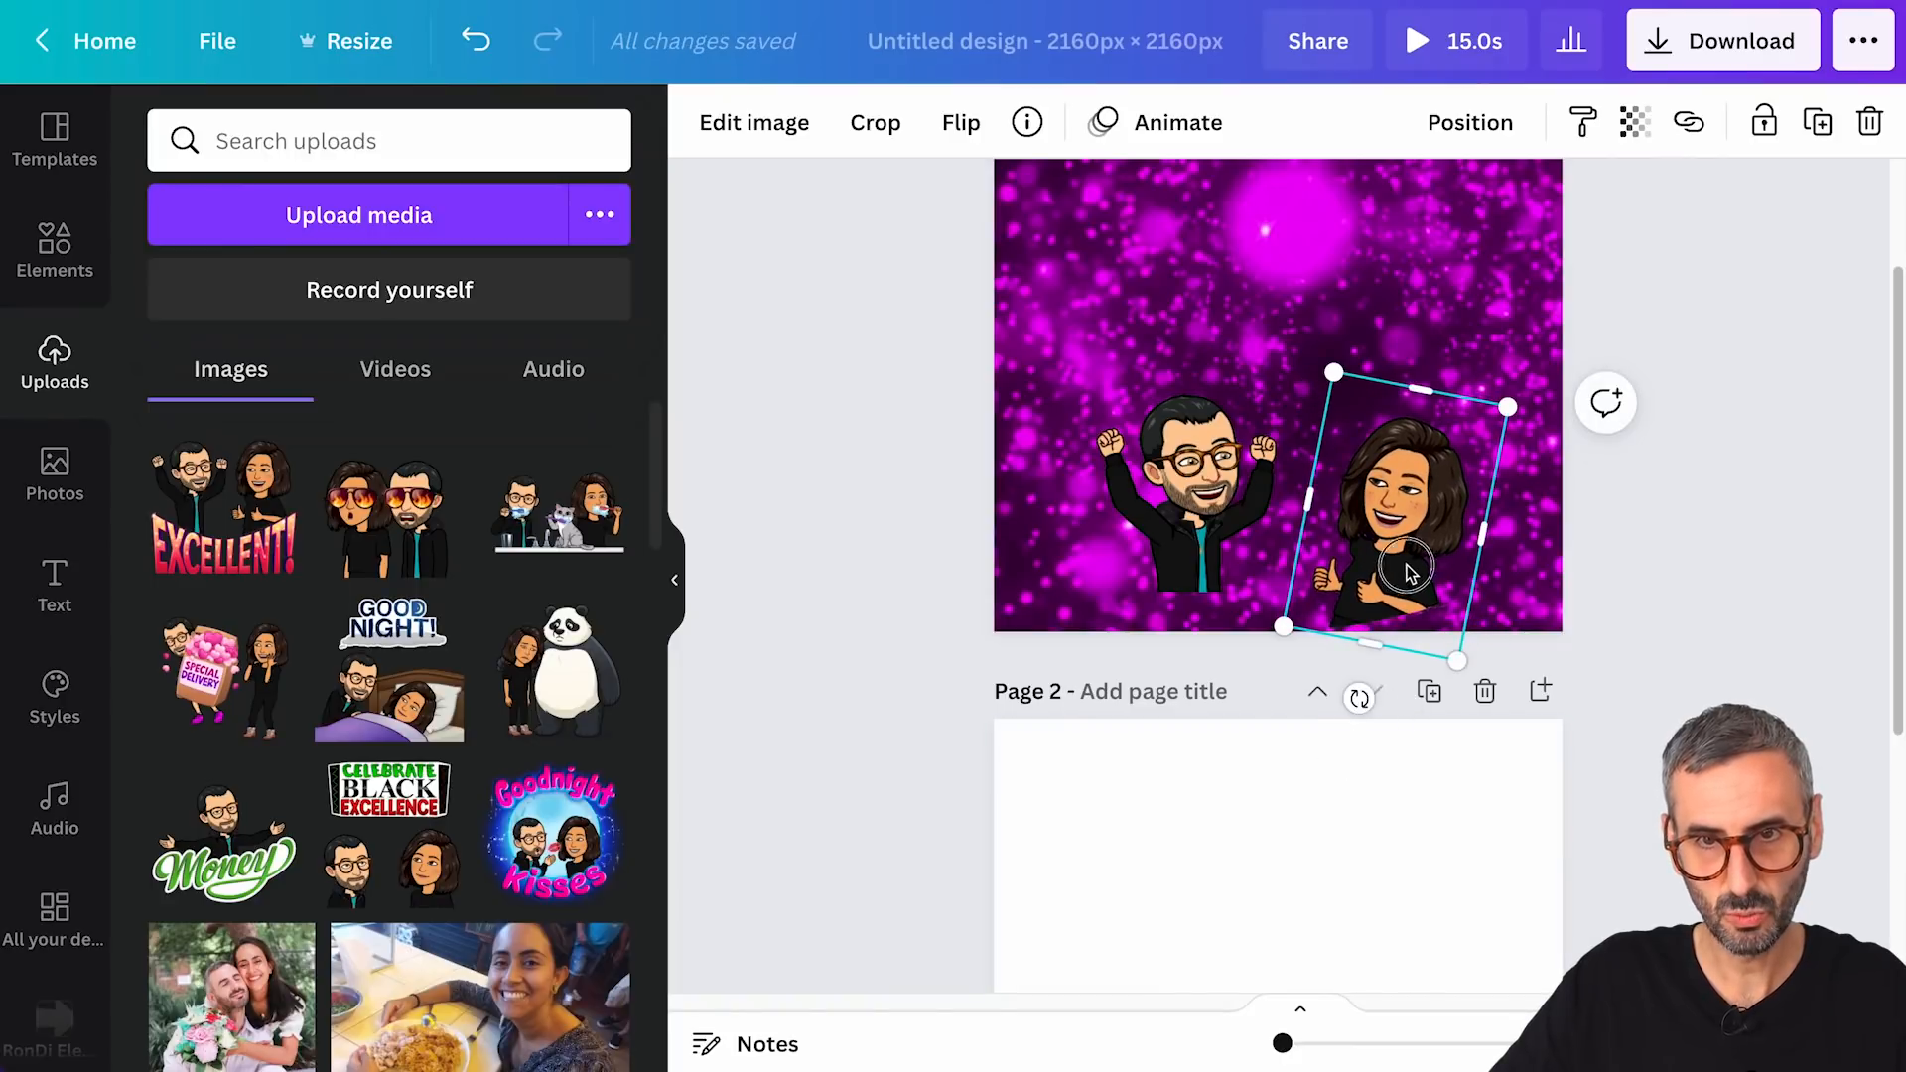
left_click_drag(1407, 588, 1419, 574)
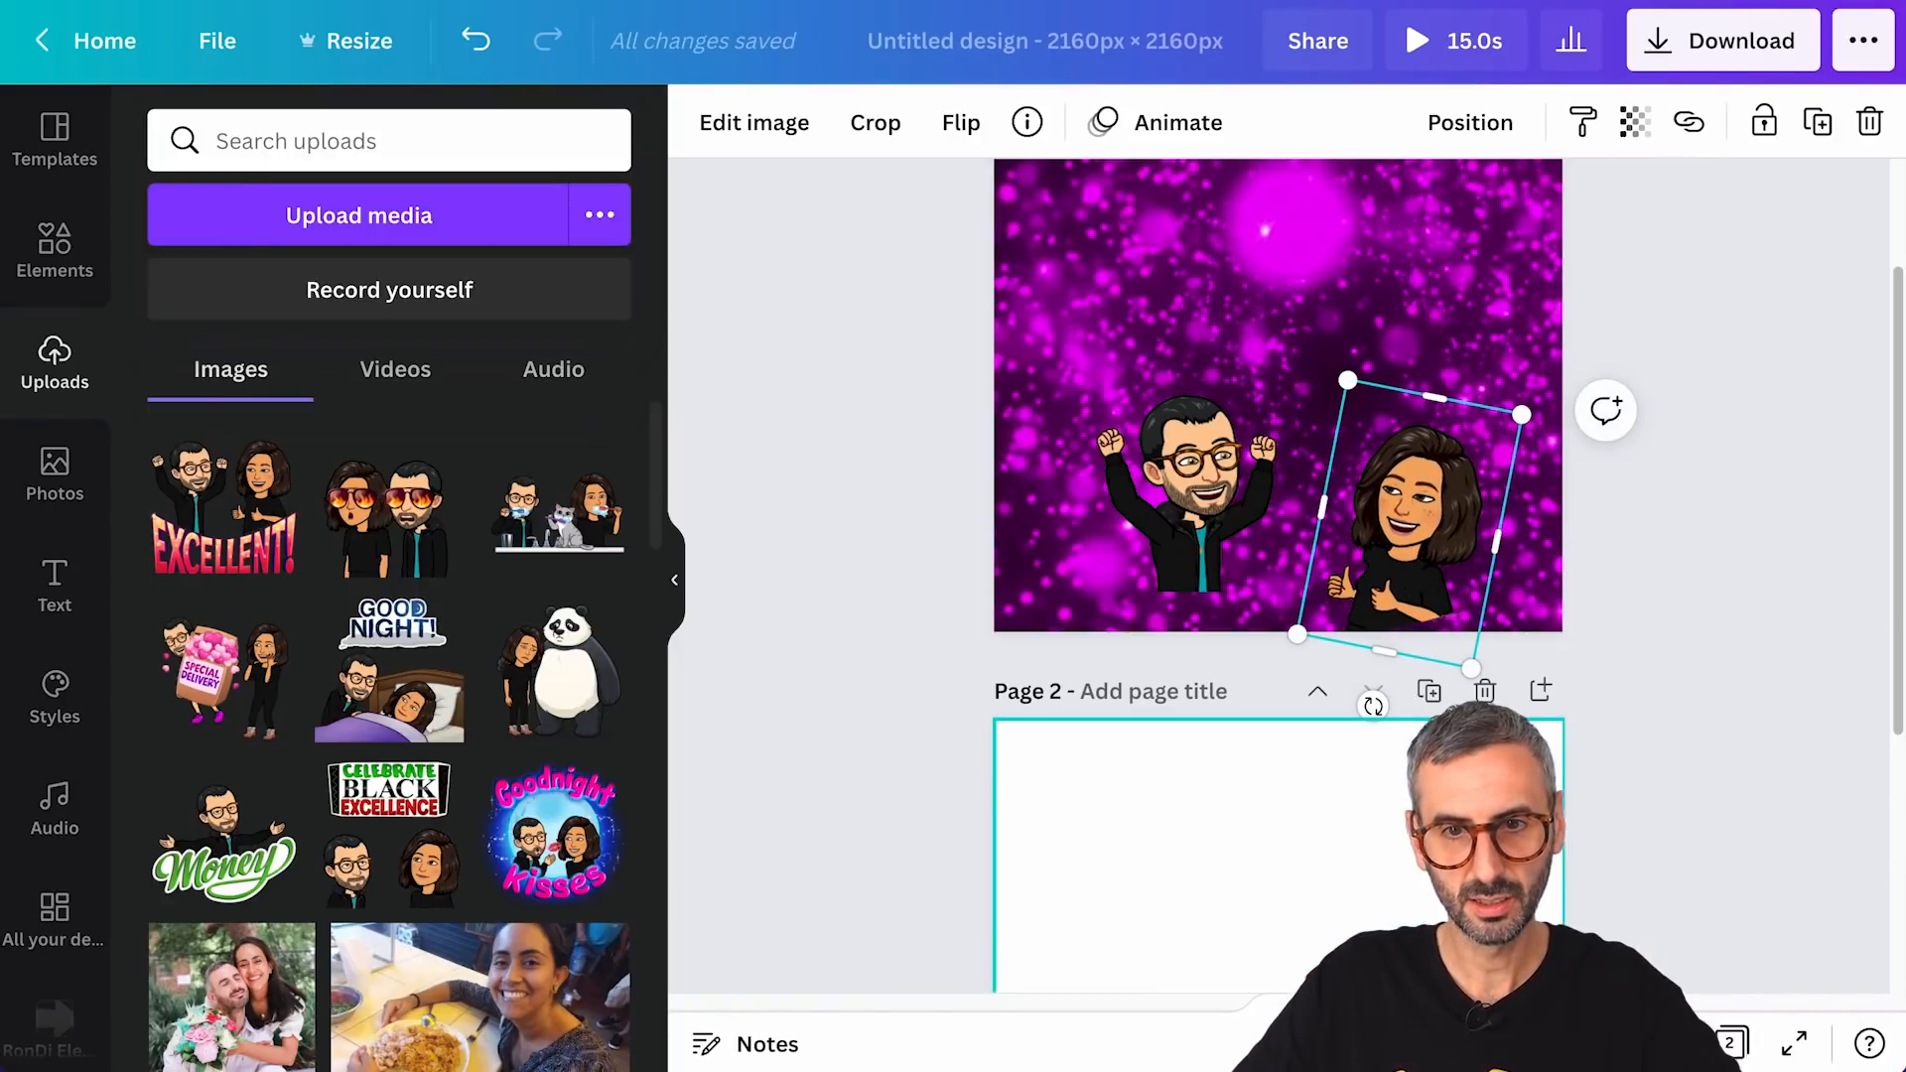
left_click_drag(1280, 1042, 1291, 1043)
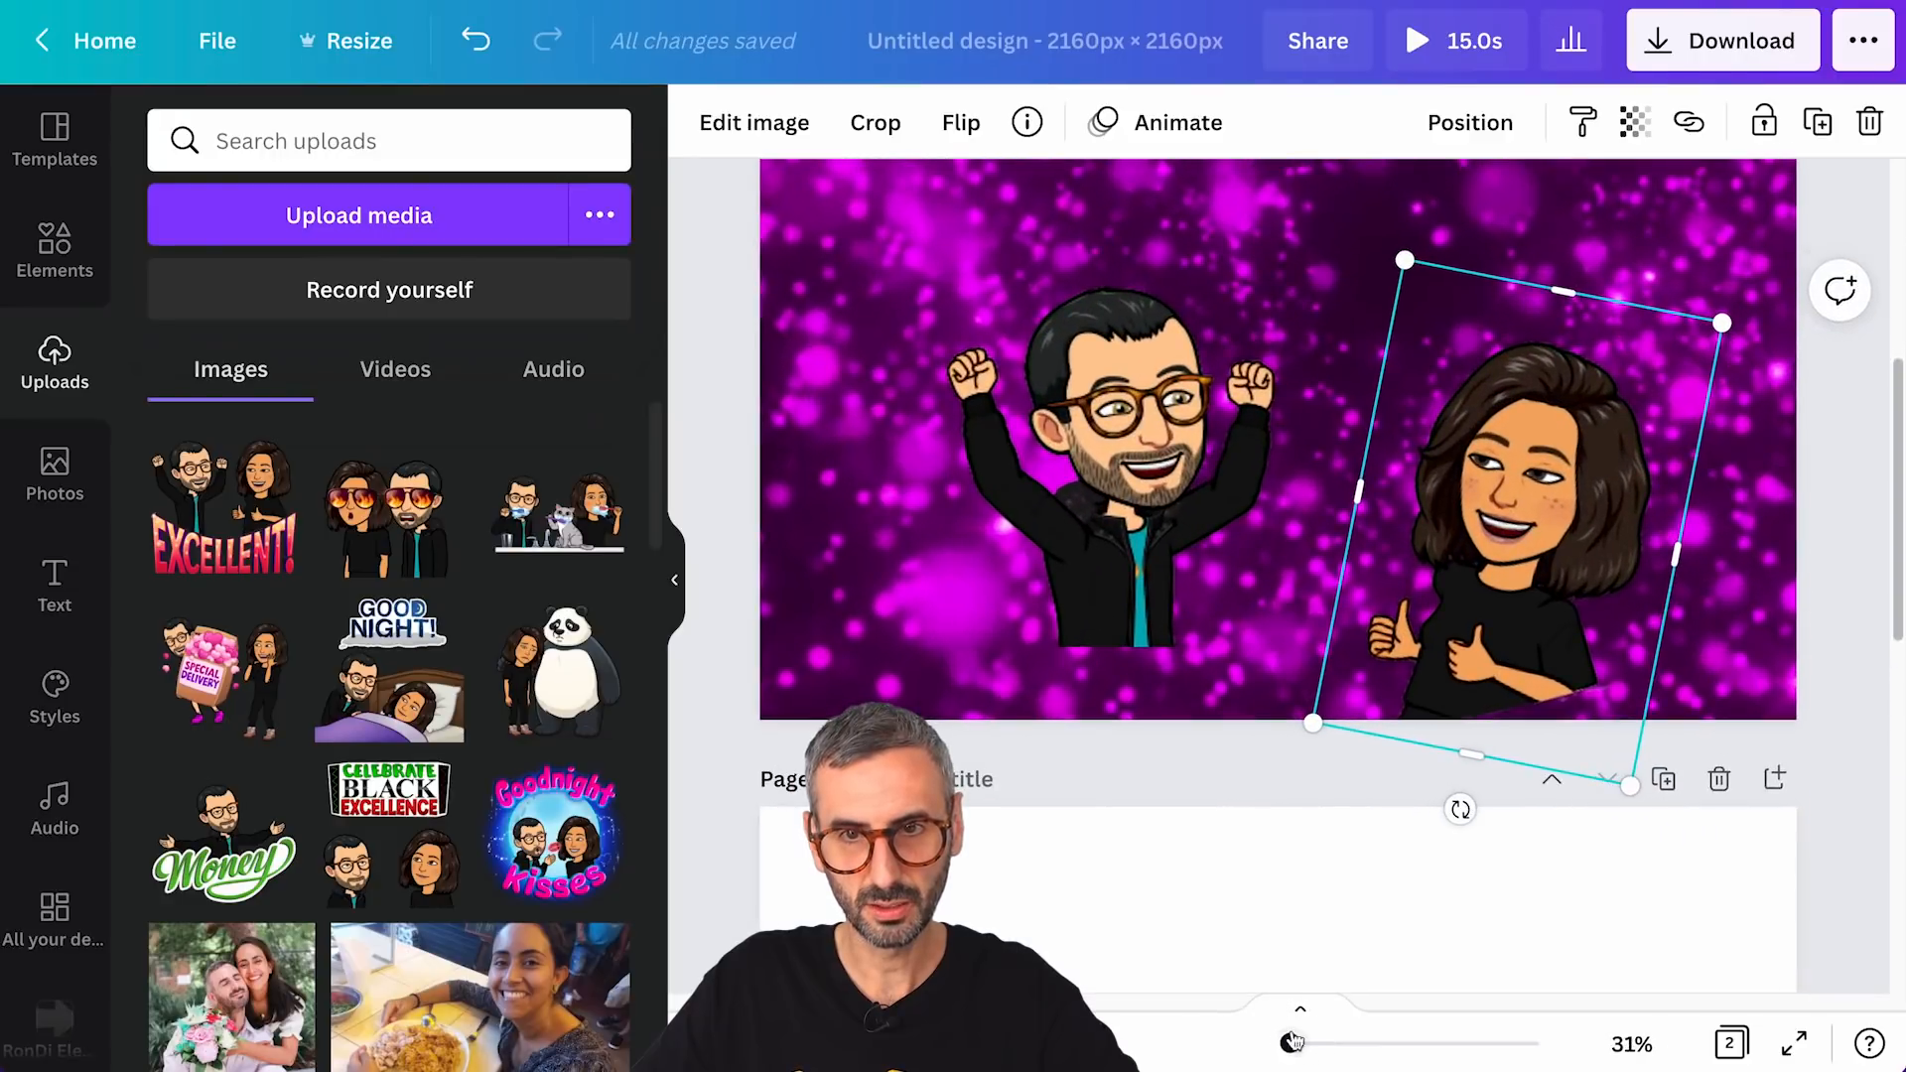
- Tilt the woman's cutout further clockwise at the bottom edge of page 1 and lower the man's cutout to that edge beside her
left_click(674, 580)
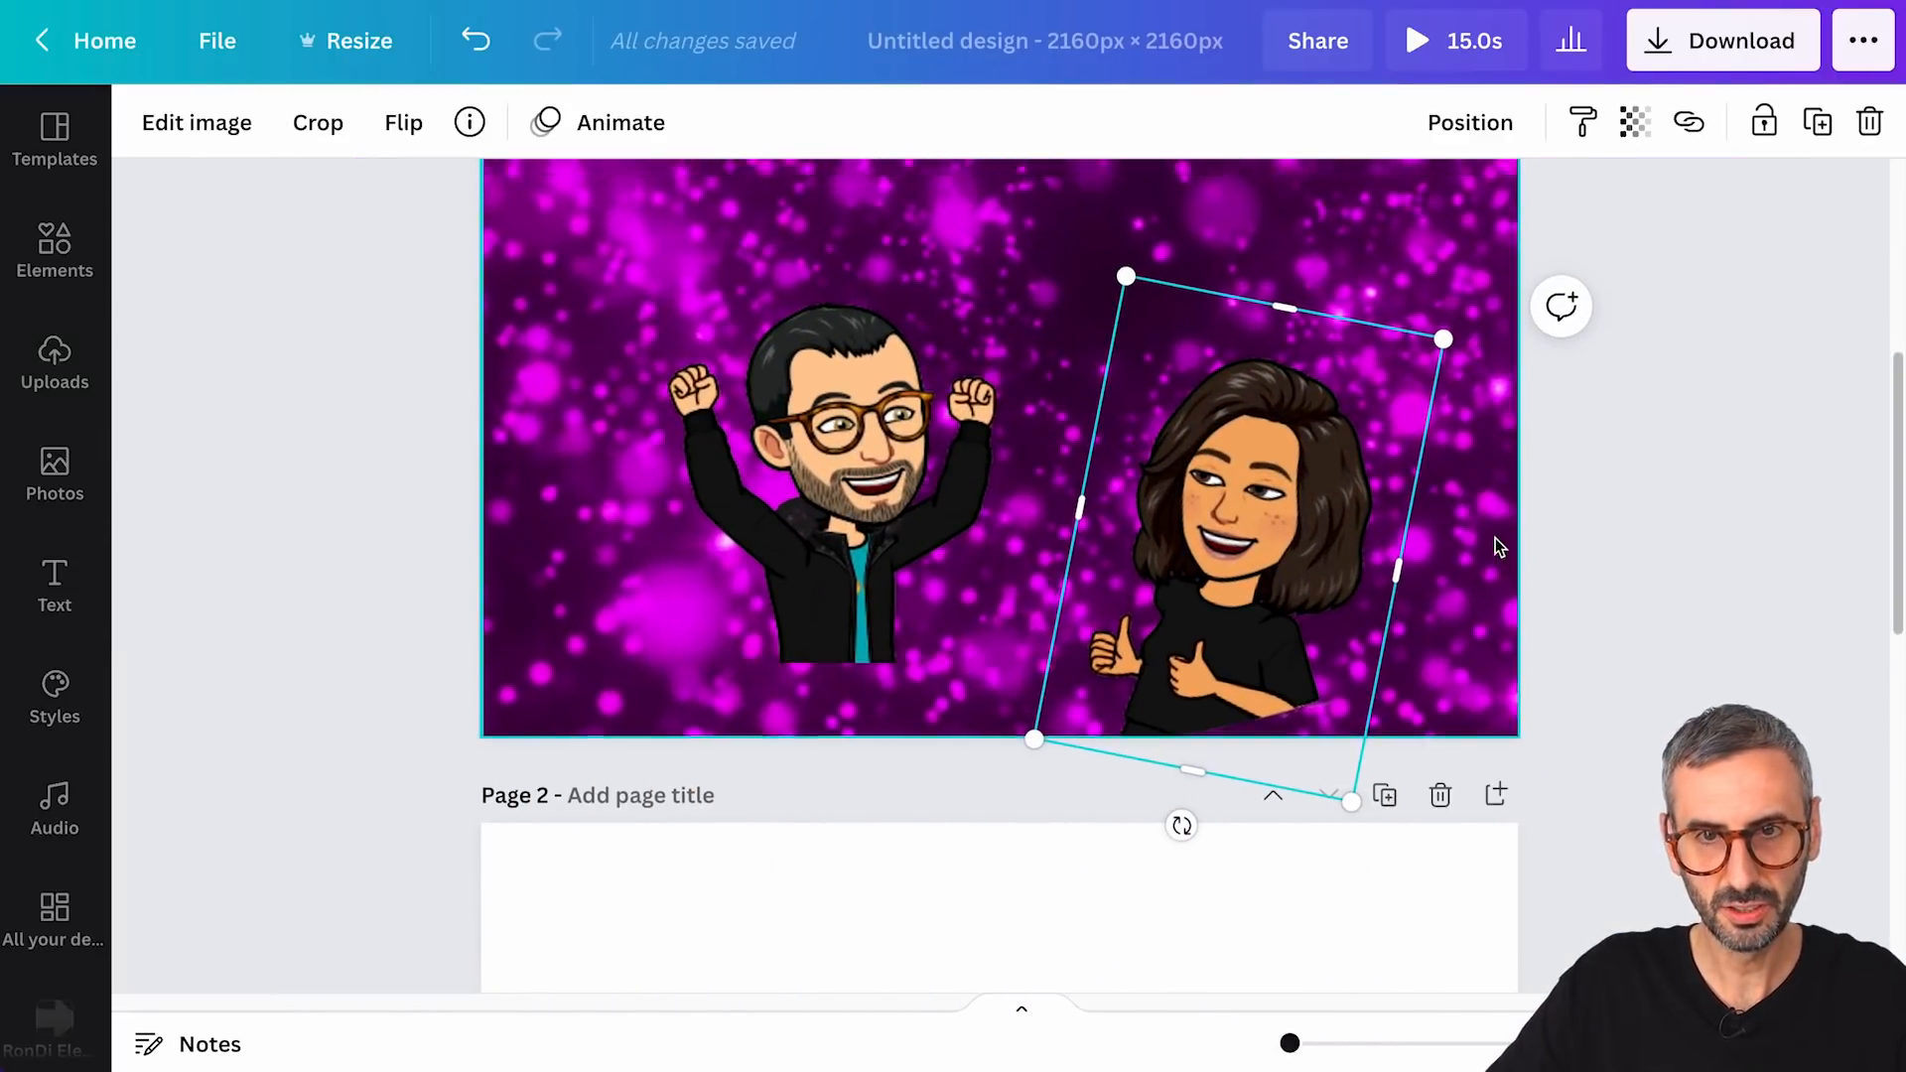
scroll(1493, 544, "down", 2)
left_click_drag(1179, 674, 1150, 697)
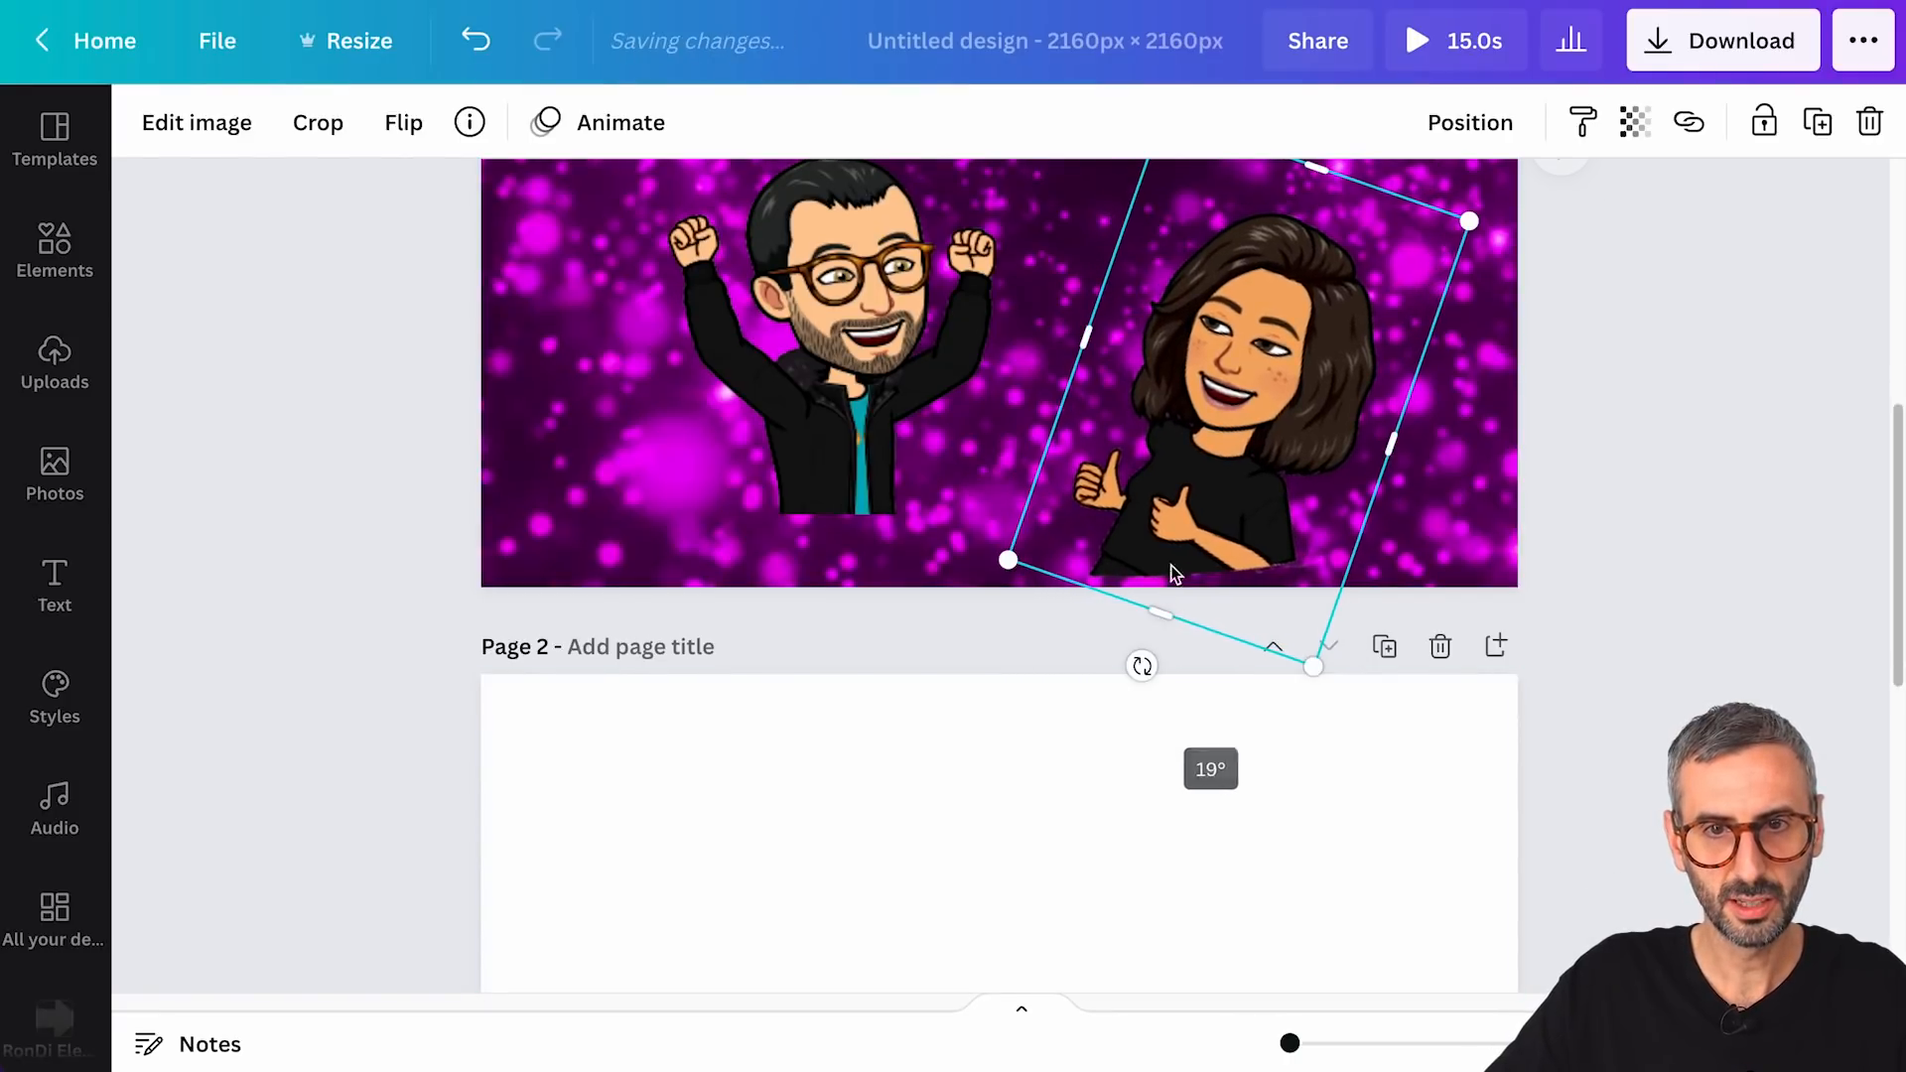
left_click_drag(1171, 564, 1241, 541)
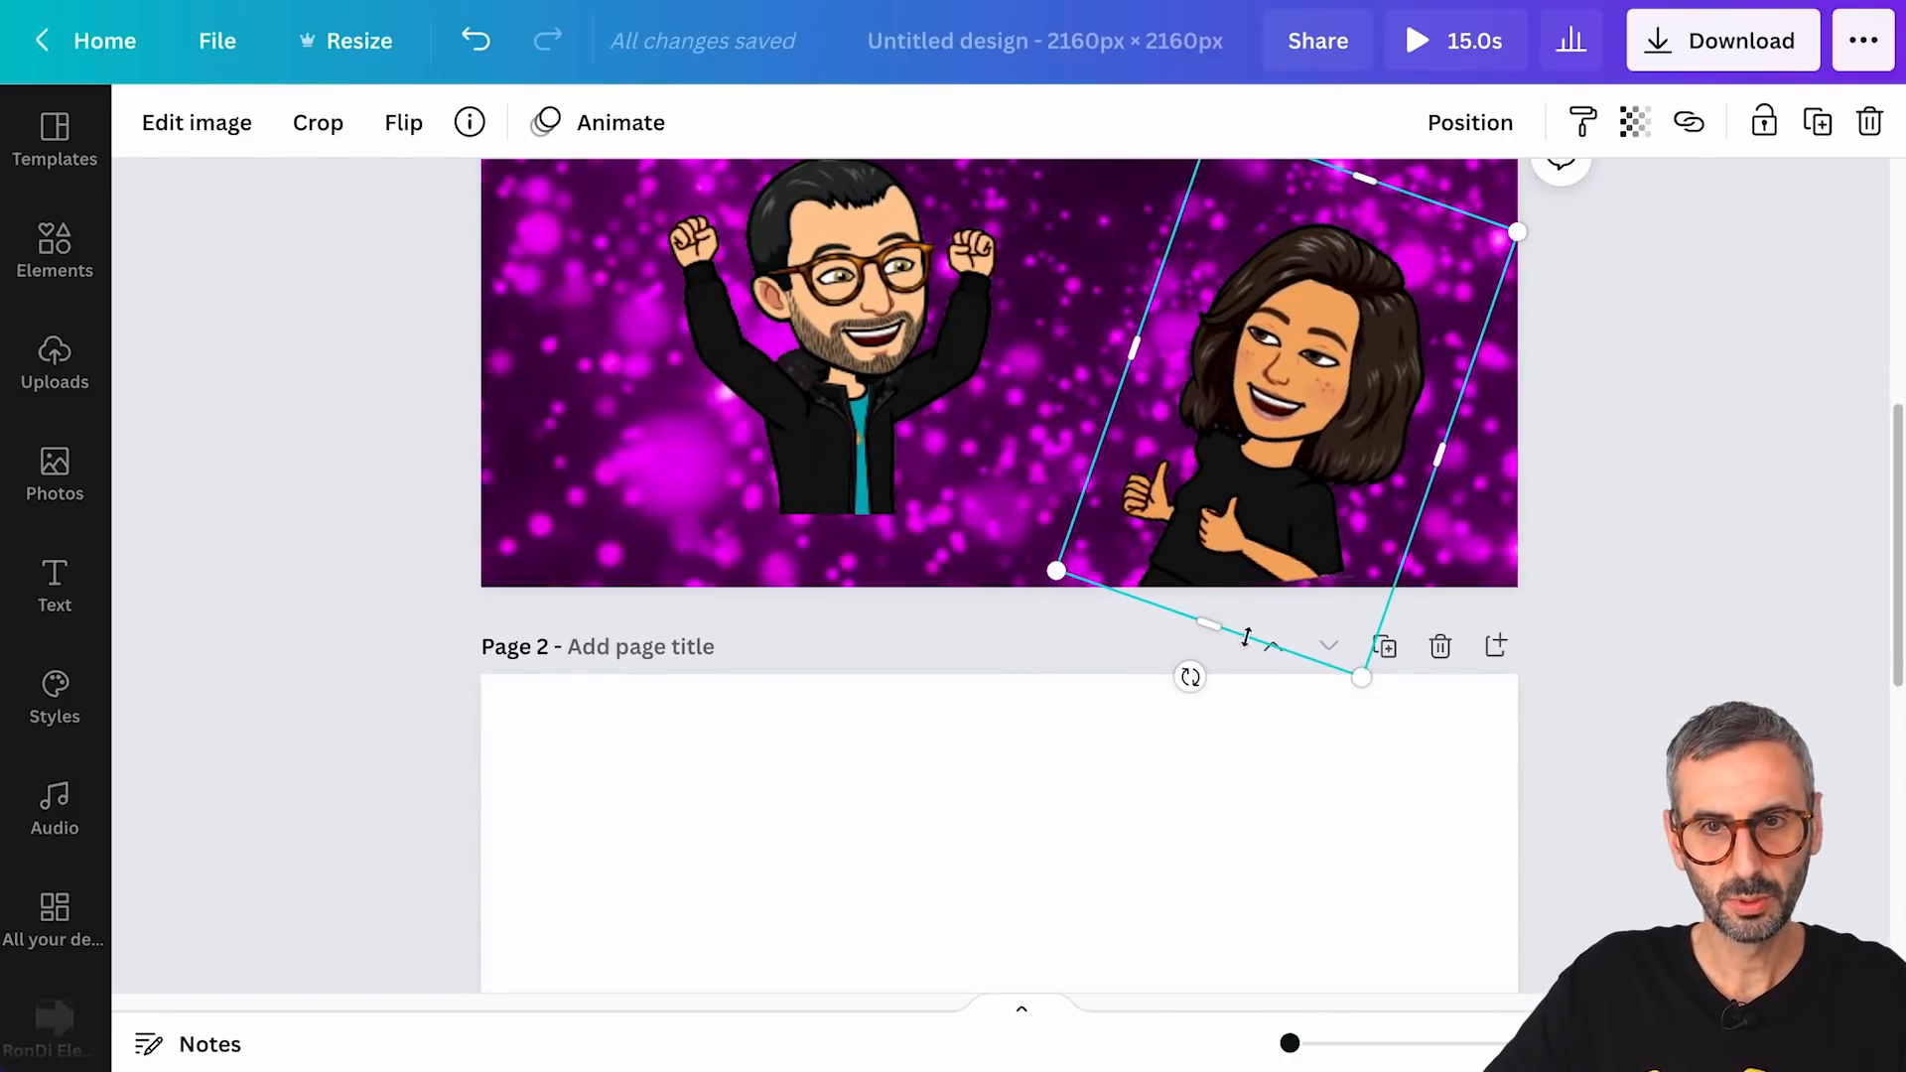
left_click_drag(1188, 677, 1175, 668)
left_click_drag(1264, 519, 1222, 533)
left_click_drag(890, 451, 932, 524)
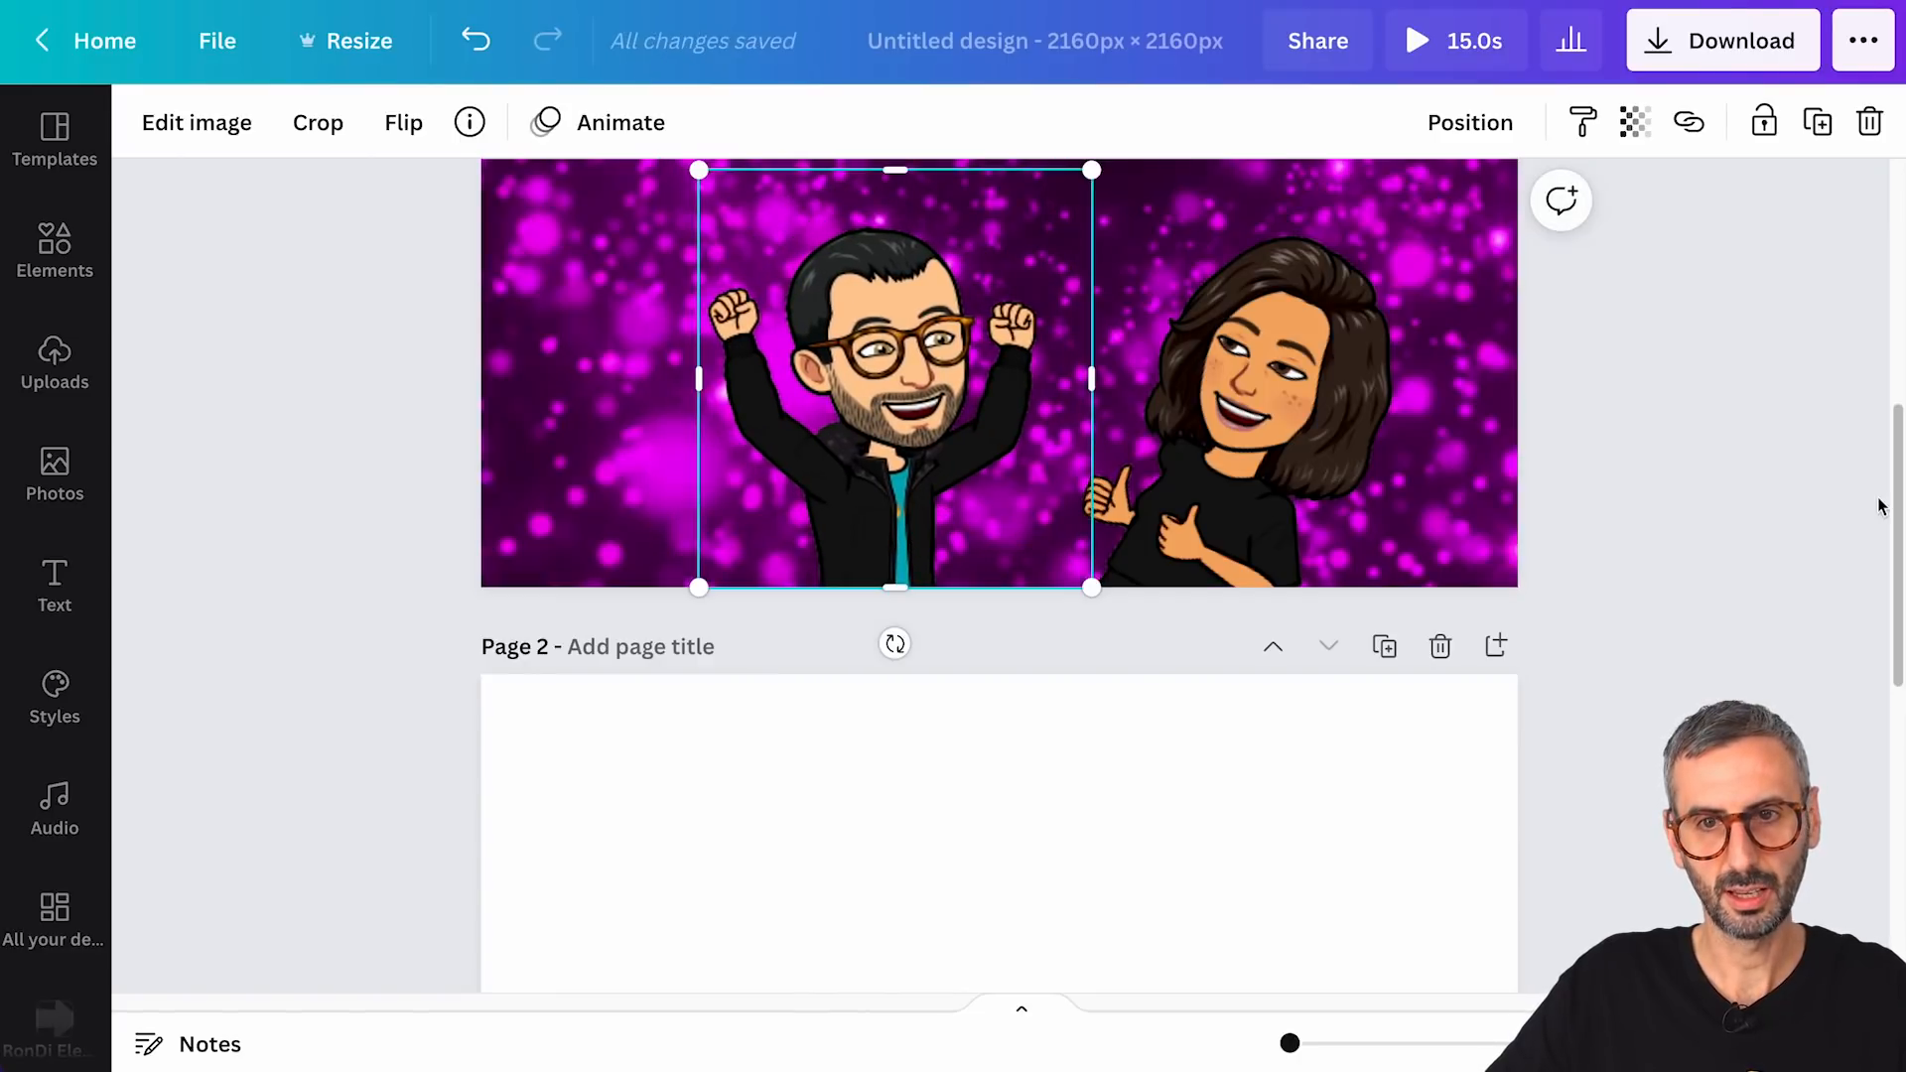
- Group the man's and woman's cutouts and centre the group horizontally on page 1
left_click_drag(1288, 1042, 1278, 1047)
left_click_drag(747, 504, 1105, 541)
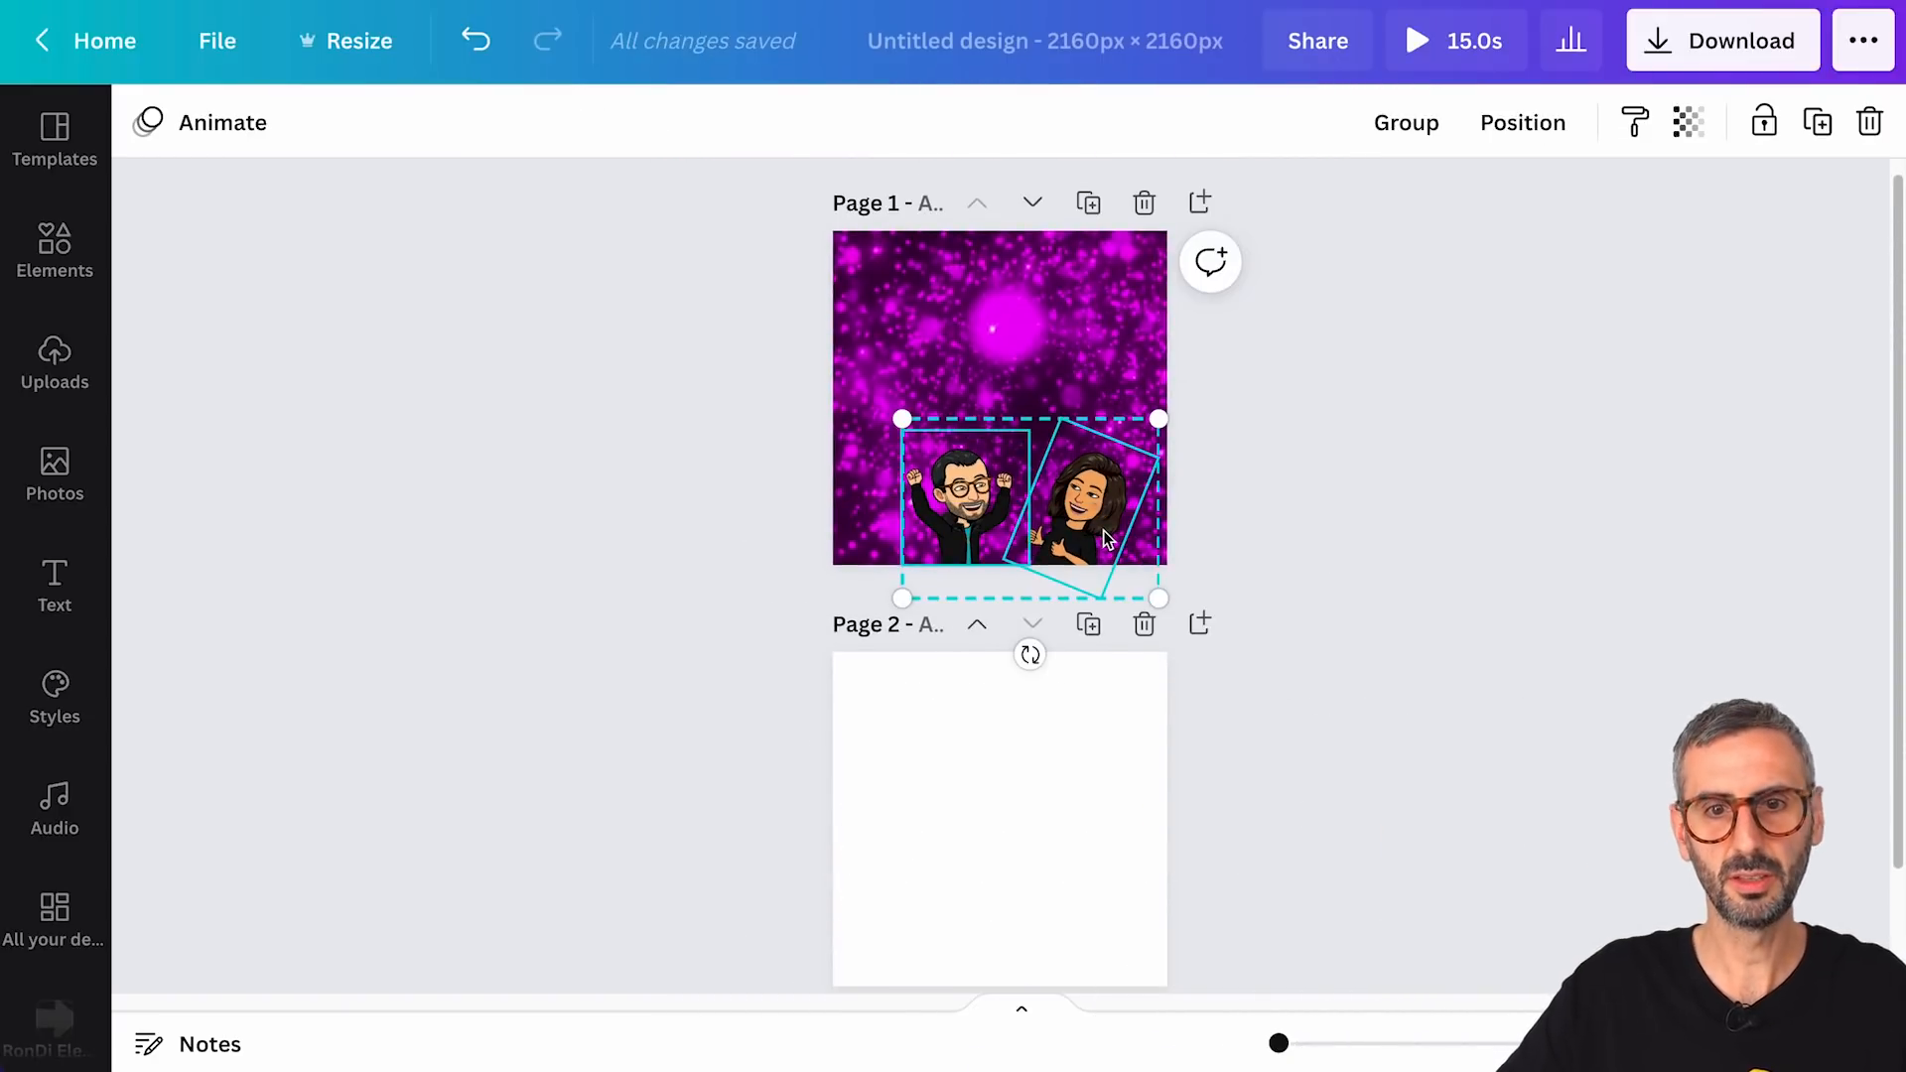
left_click(1409, 140)
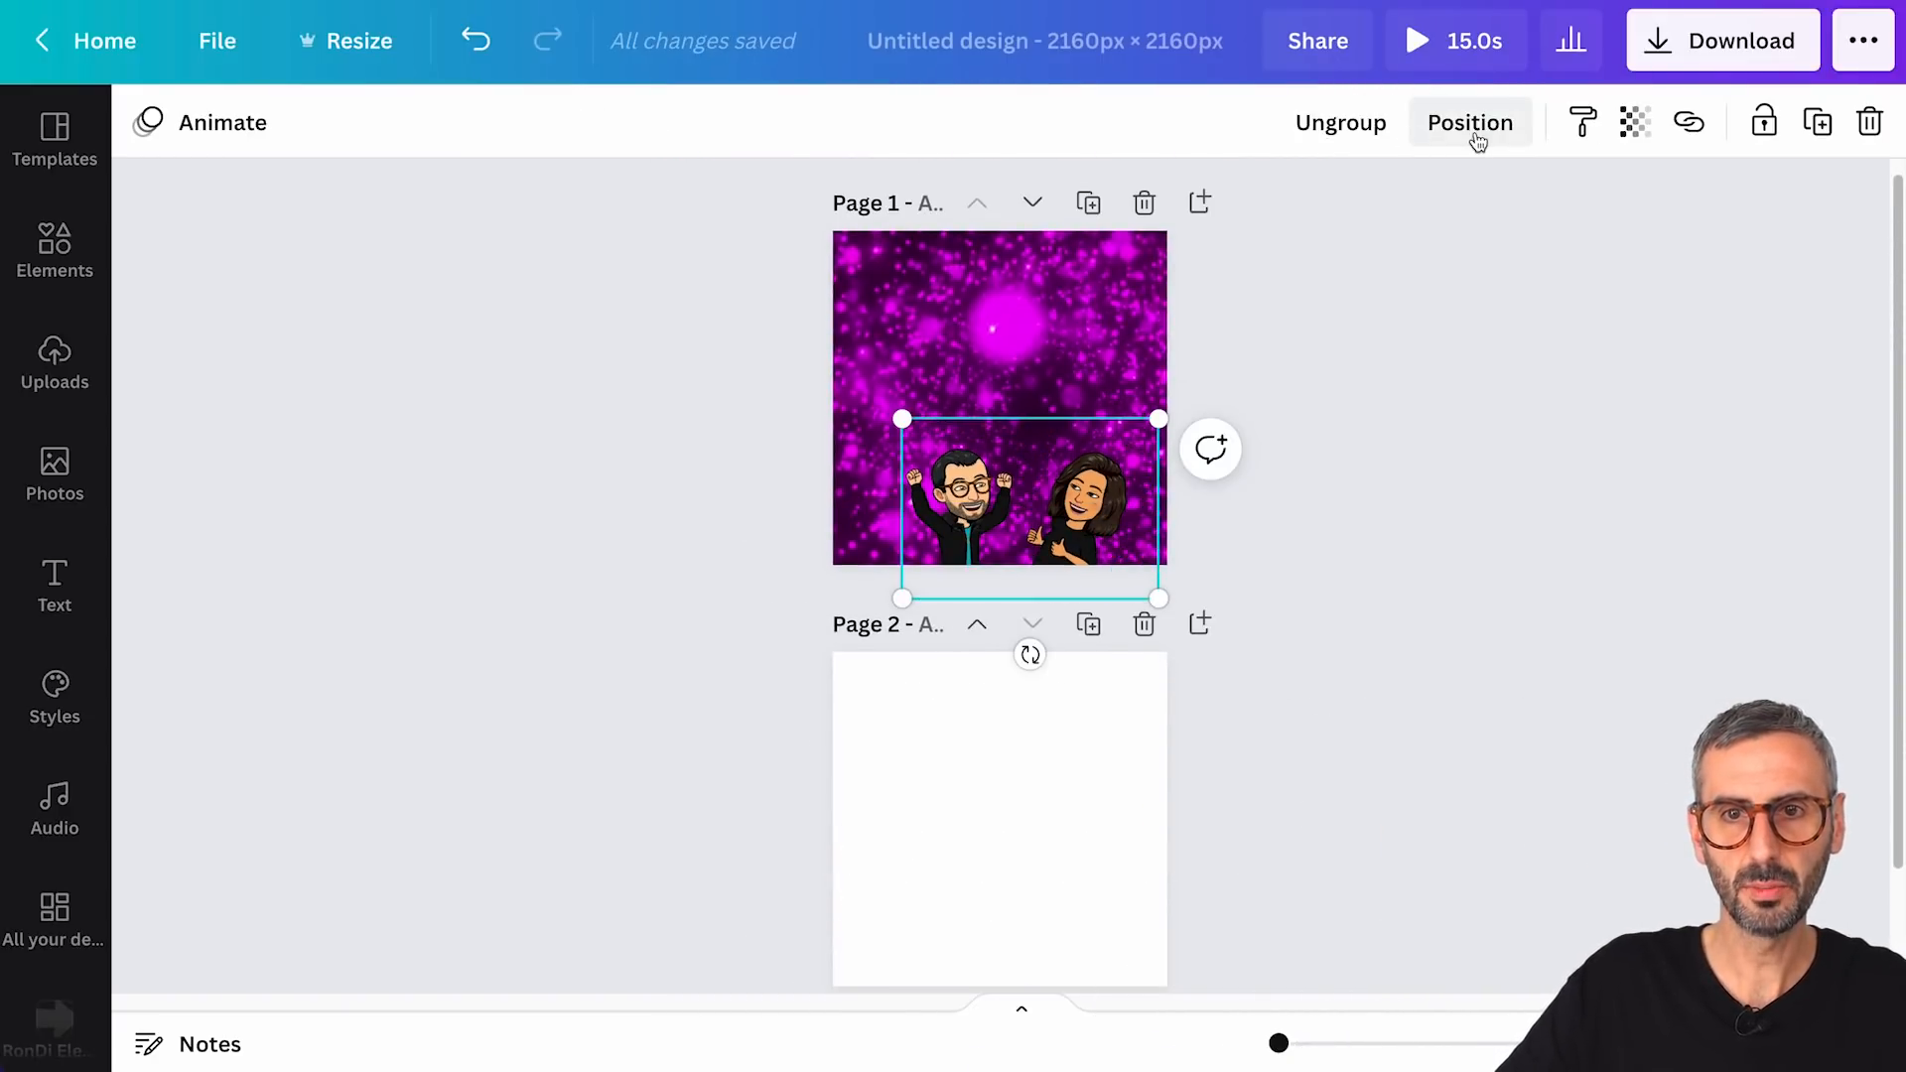
left_click(1475, 134)
left_click(1348, 400)
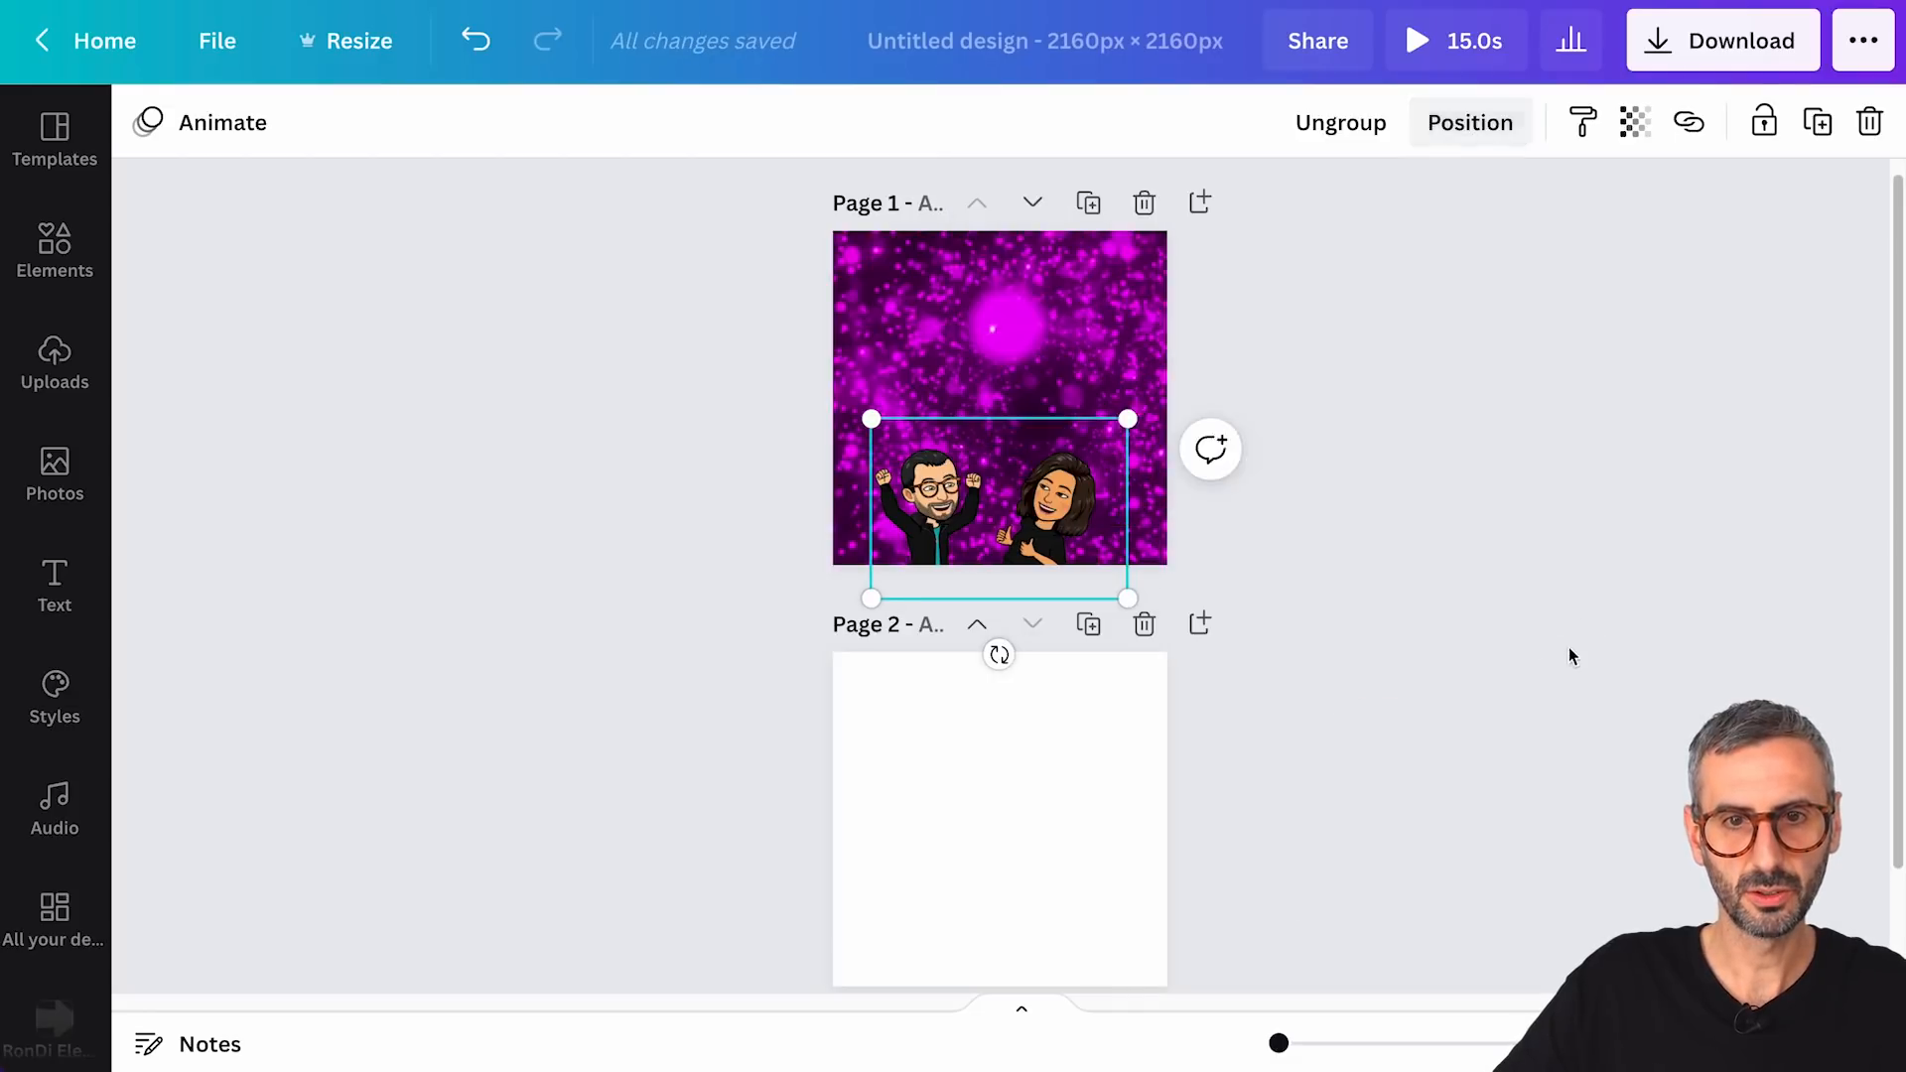
- Nudge the grouped characters slightly to the right so they look visually centred on page 1
left_click(1063, 529)
key("Right")
key("Right")
key("Right")
key("Right")
key("Right")
key("Right")
key("Right")
key("Right")
key("Right")
key("Right")
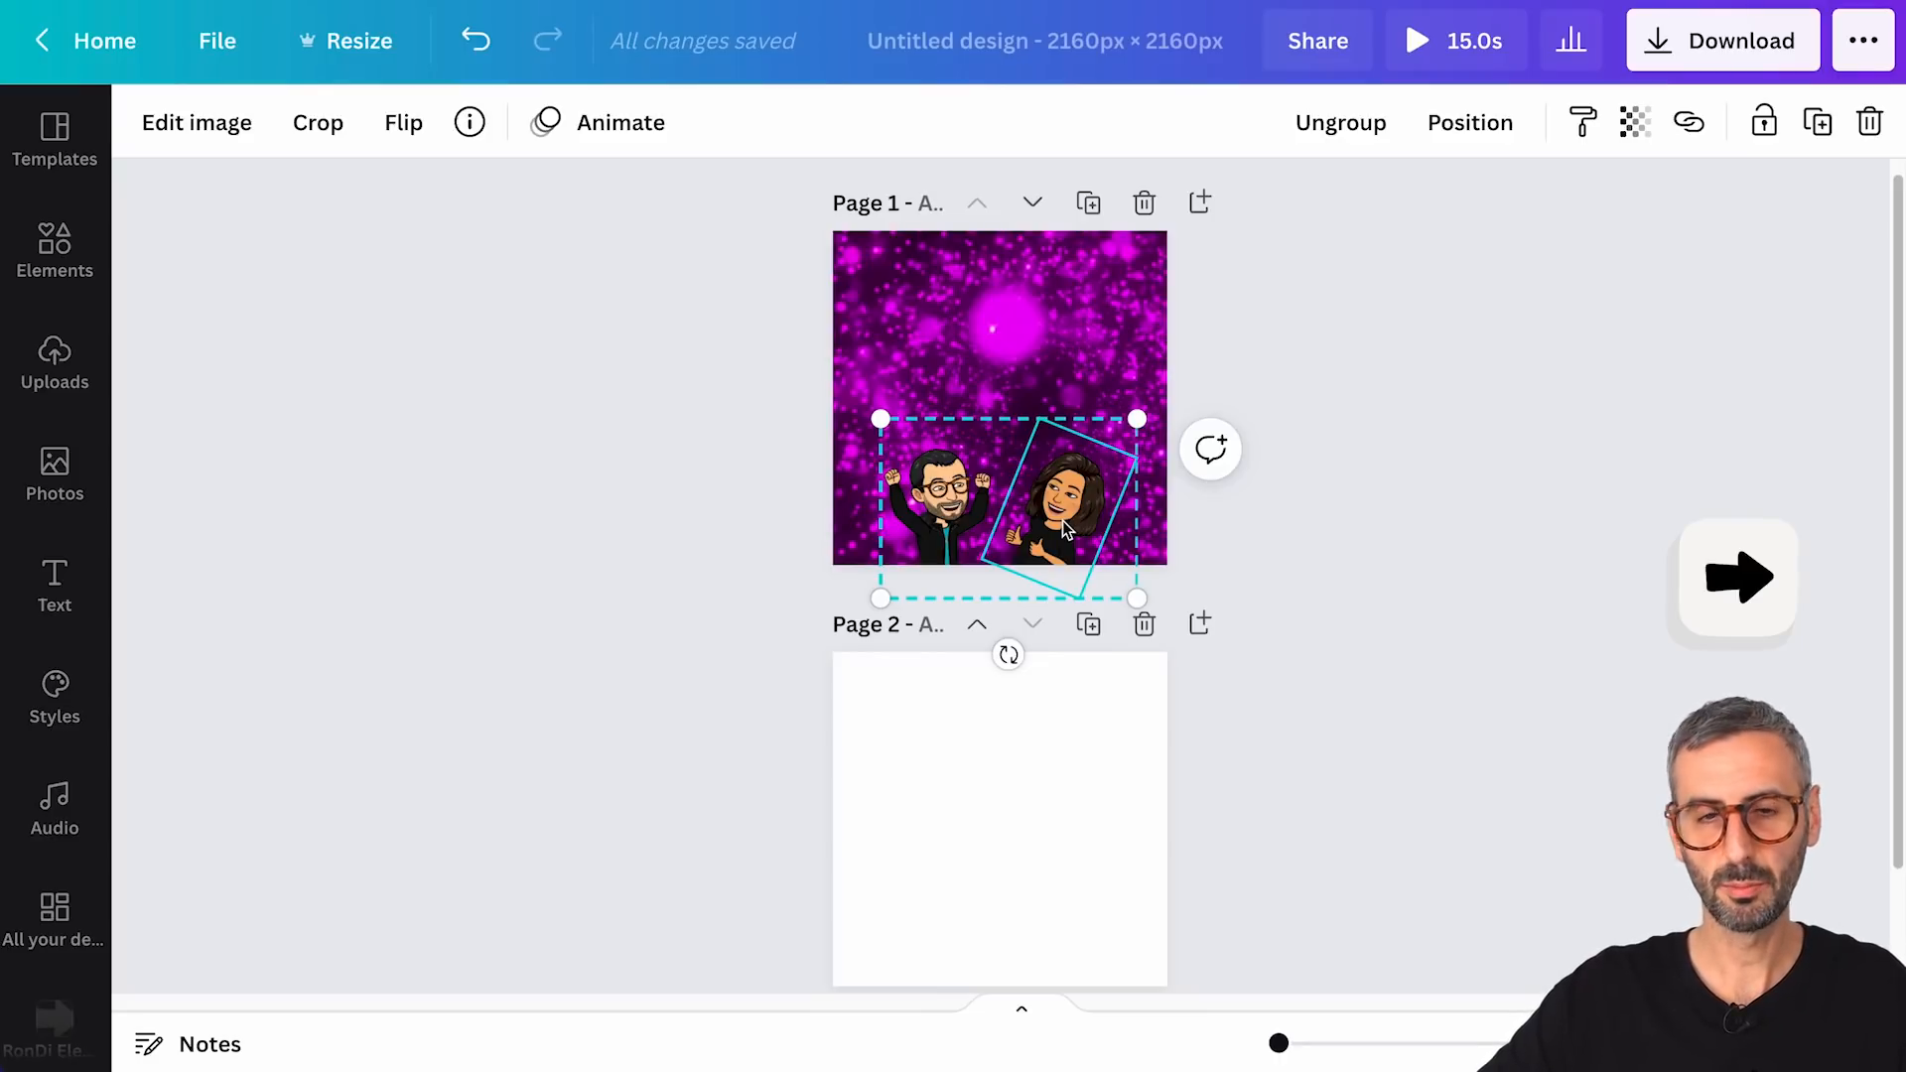
left_click(1303, 493)
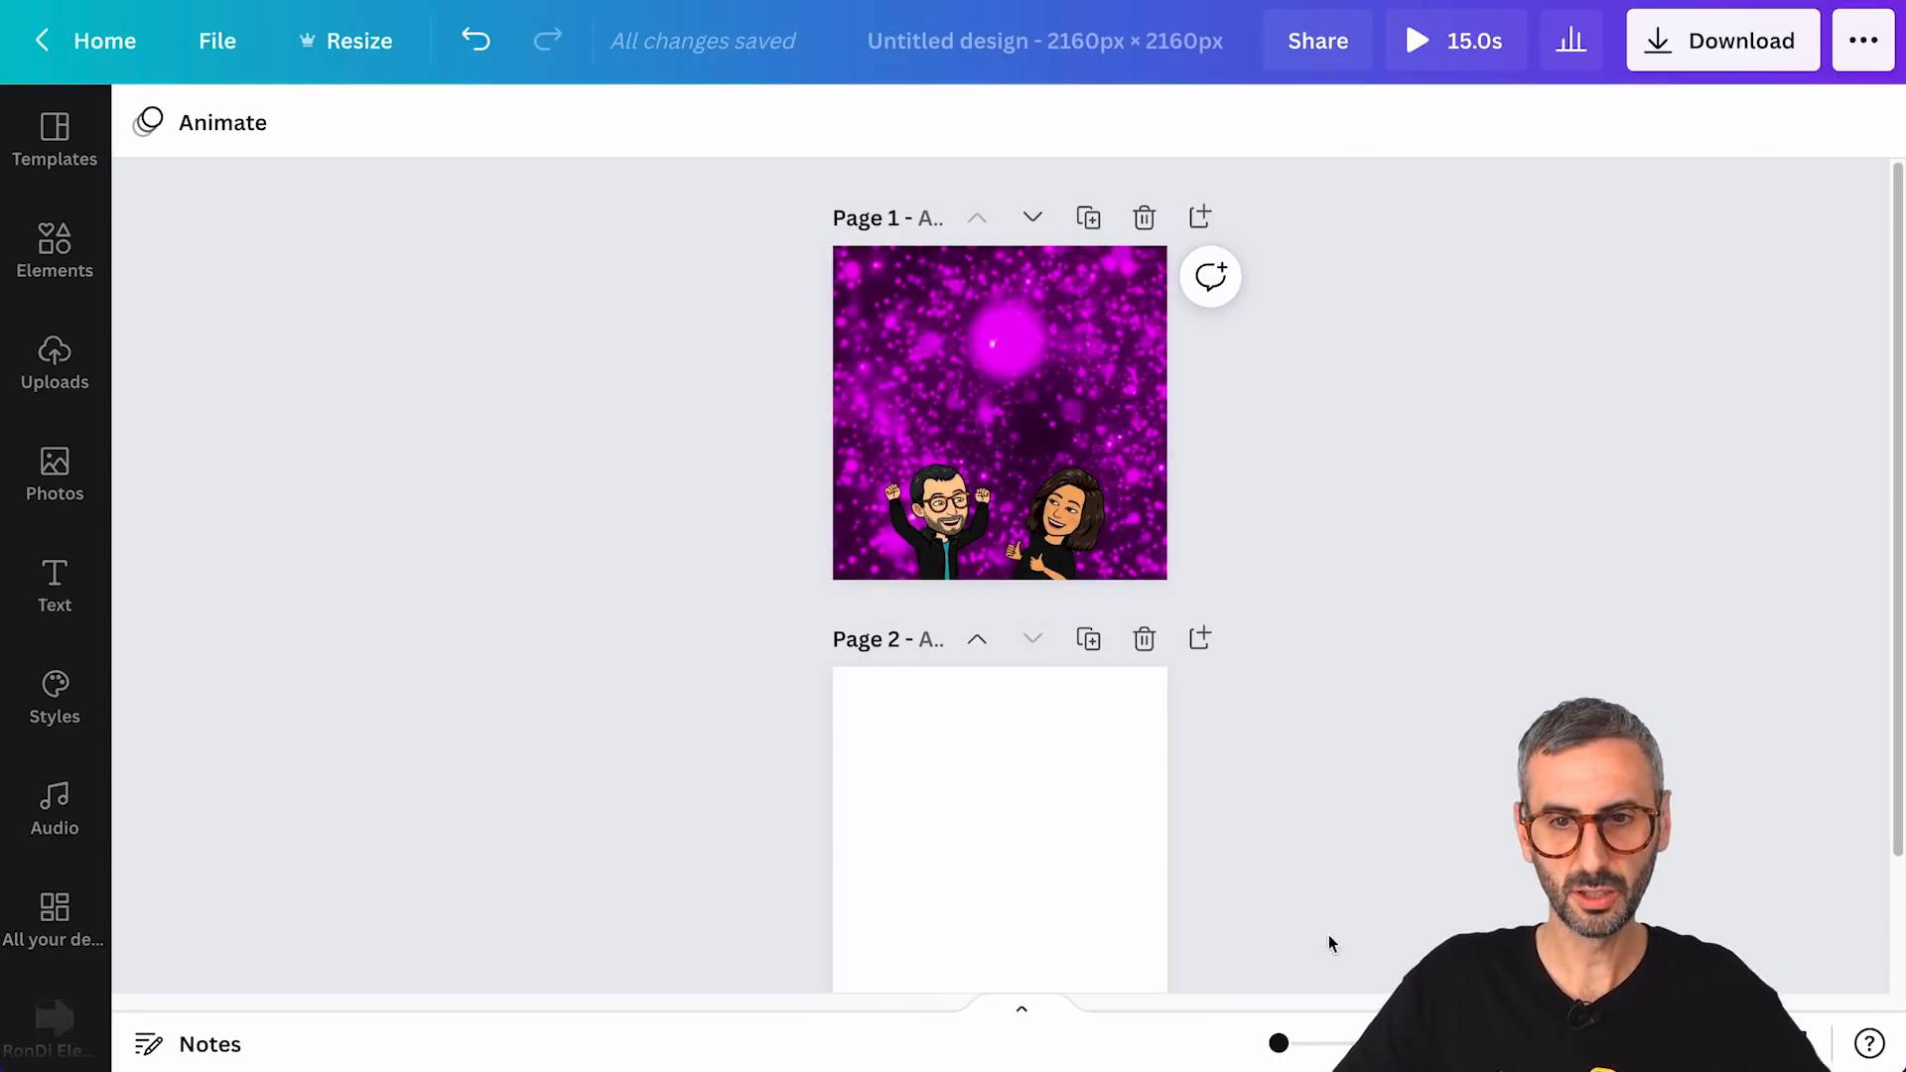
- Ungroup the two character cutouts on page 1
left_click_drag(1279, 1043, 1291, 1044)
scroll(1295, 693, "up", 5)
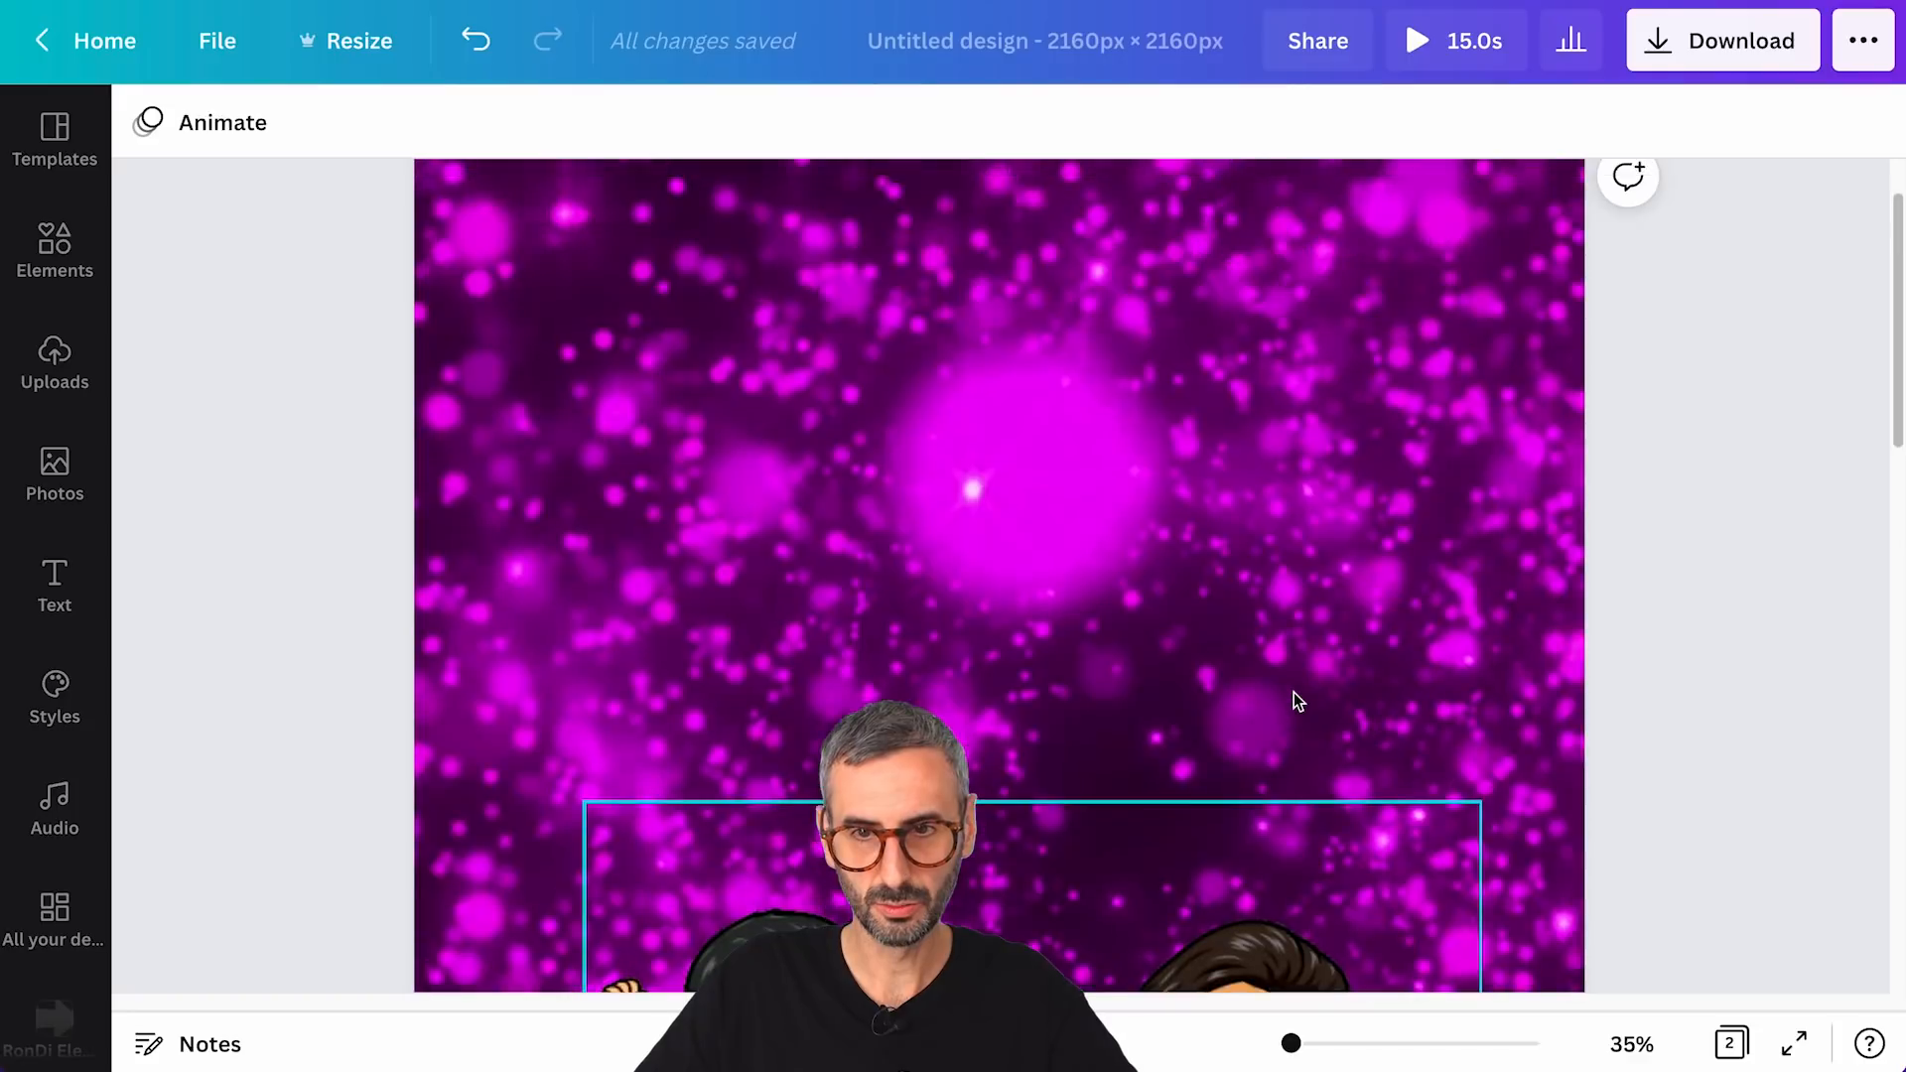
left_click(1633, 1045)
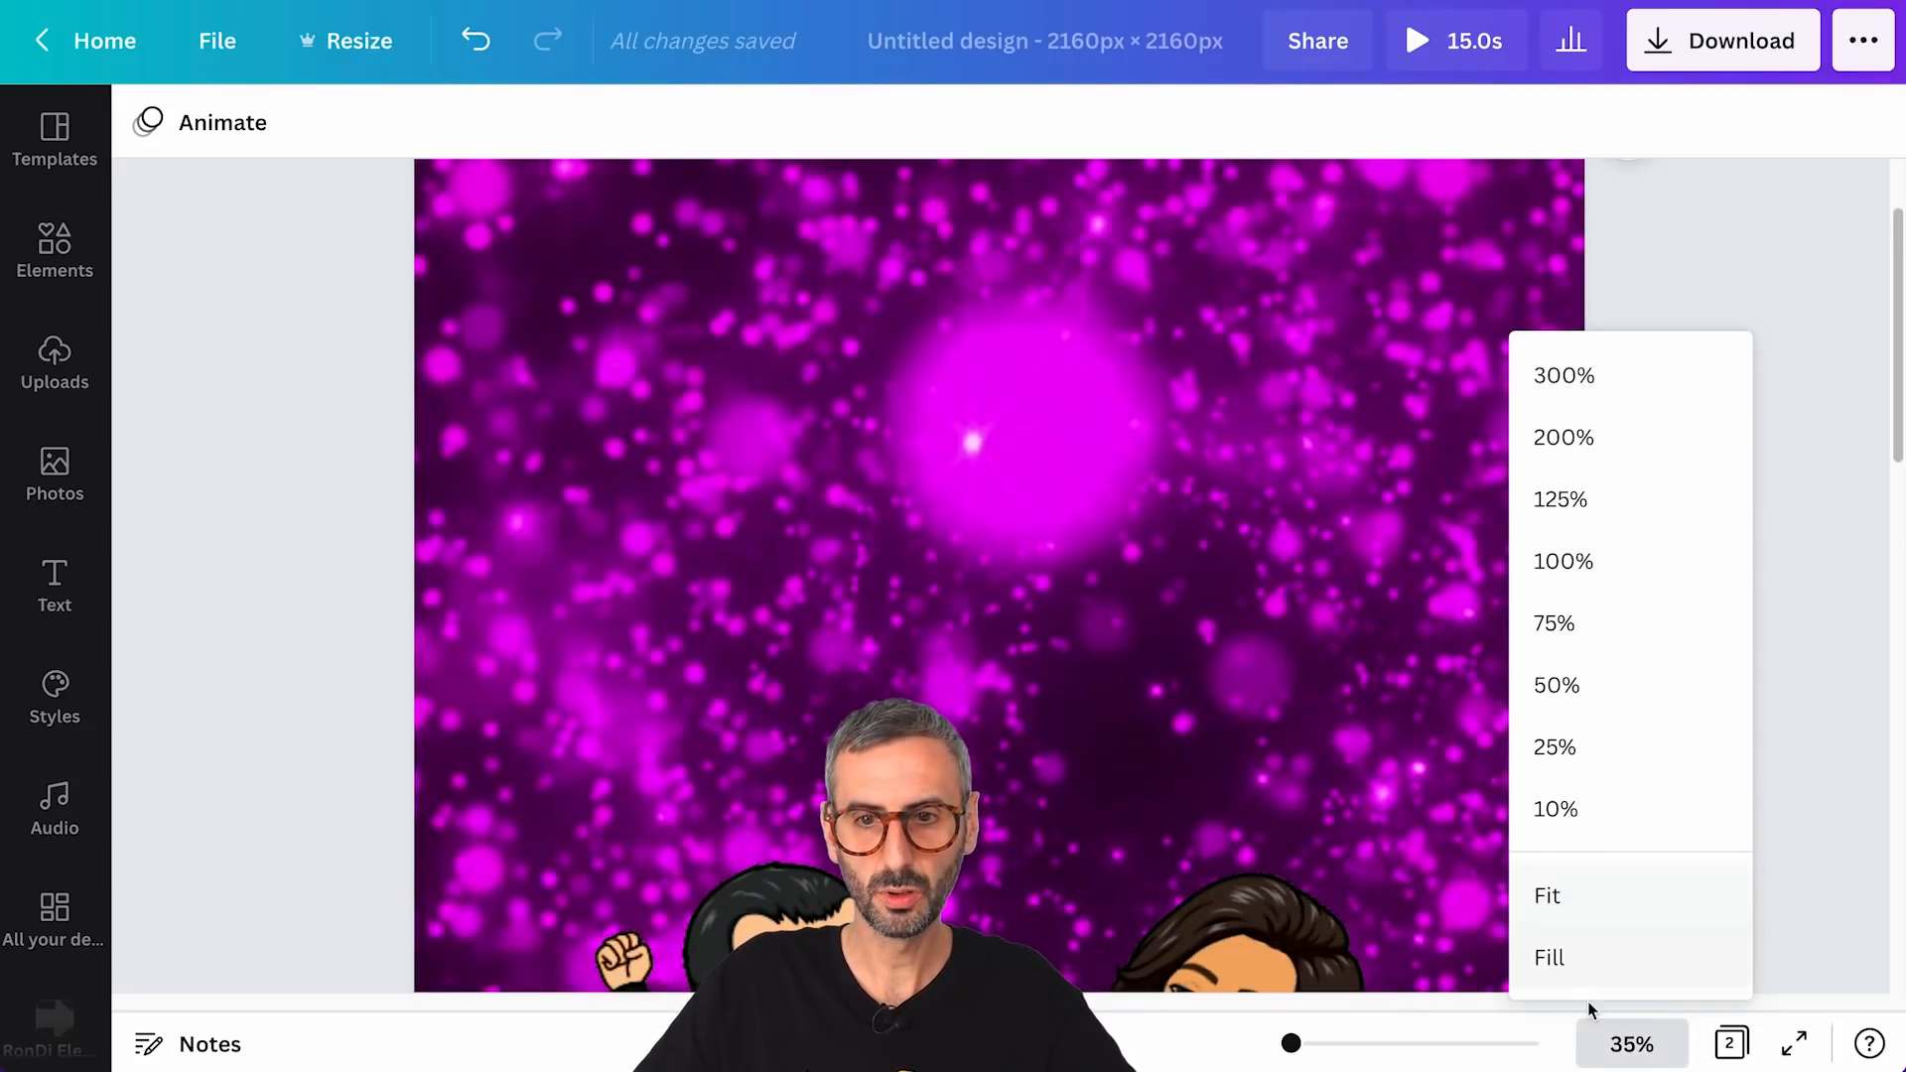
left_click(1549, 898)
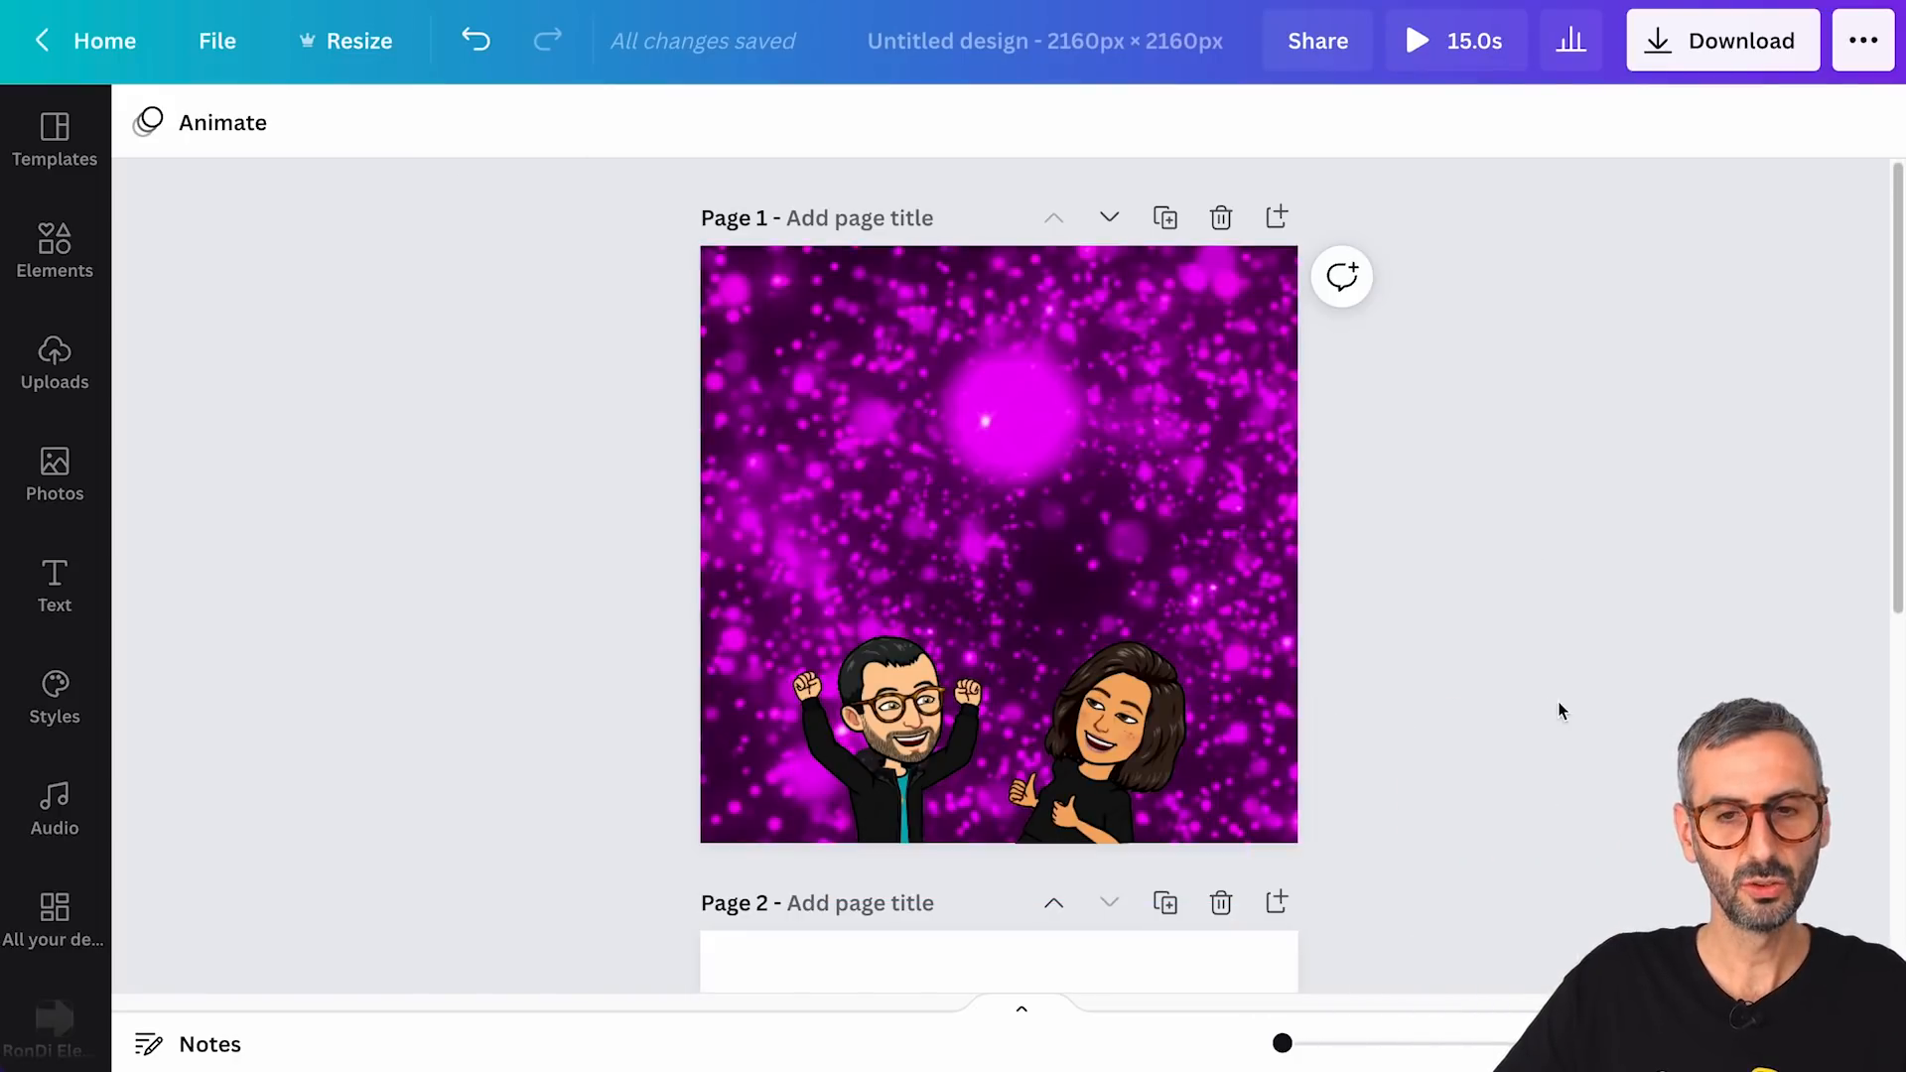
left_click(898, 714)
left_click(1350, 121)
left_click(1658, 729)
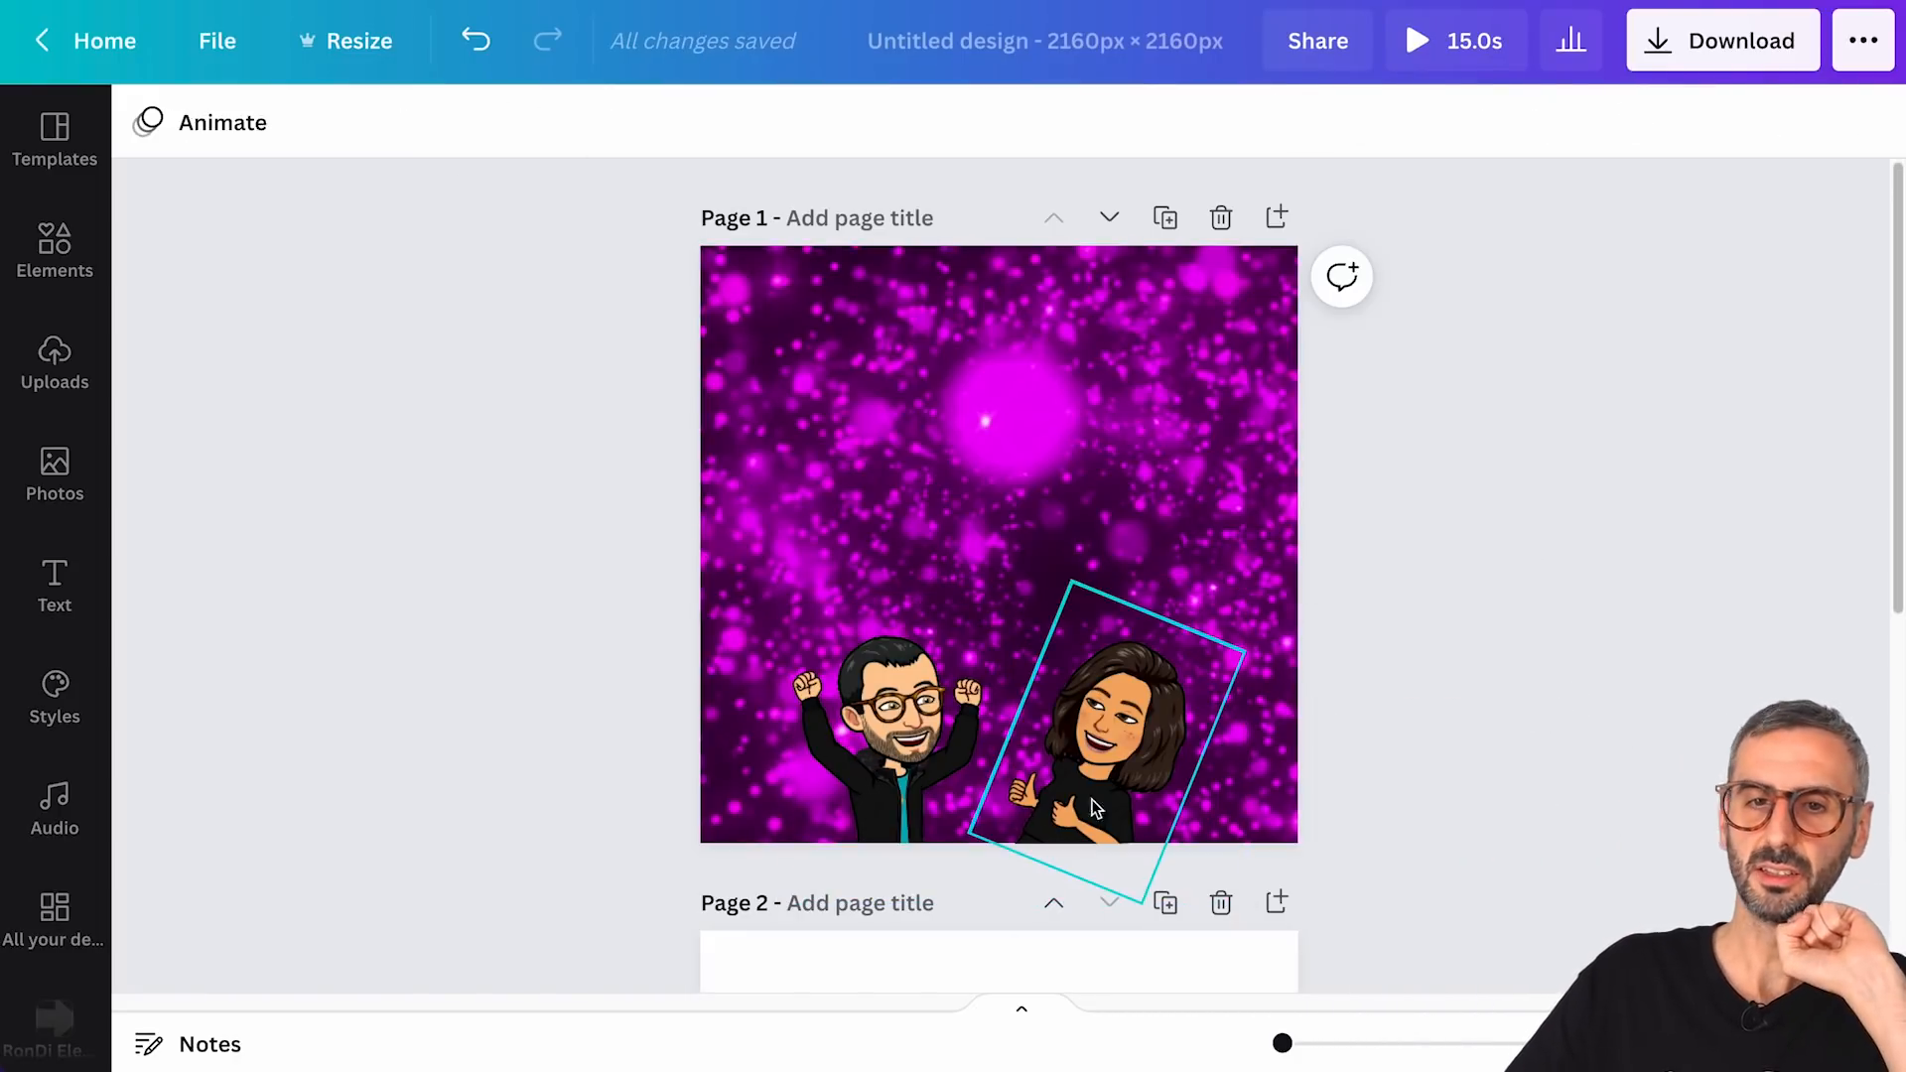
- Add a Glow shadow to the man's cutout on page 1
left_click(935, 767)
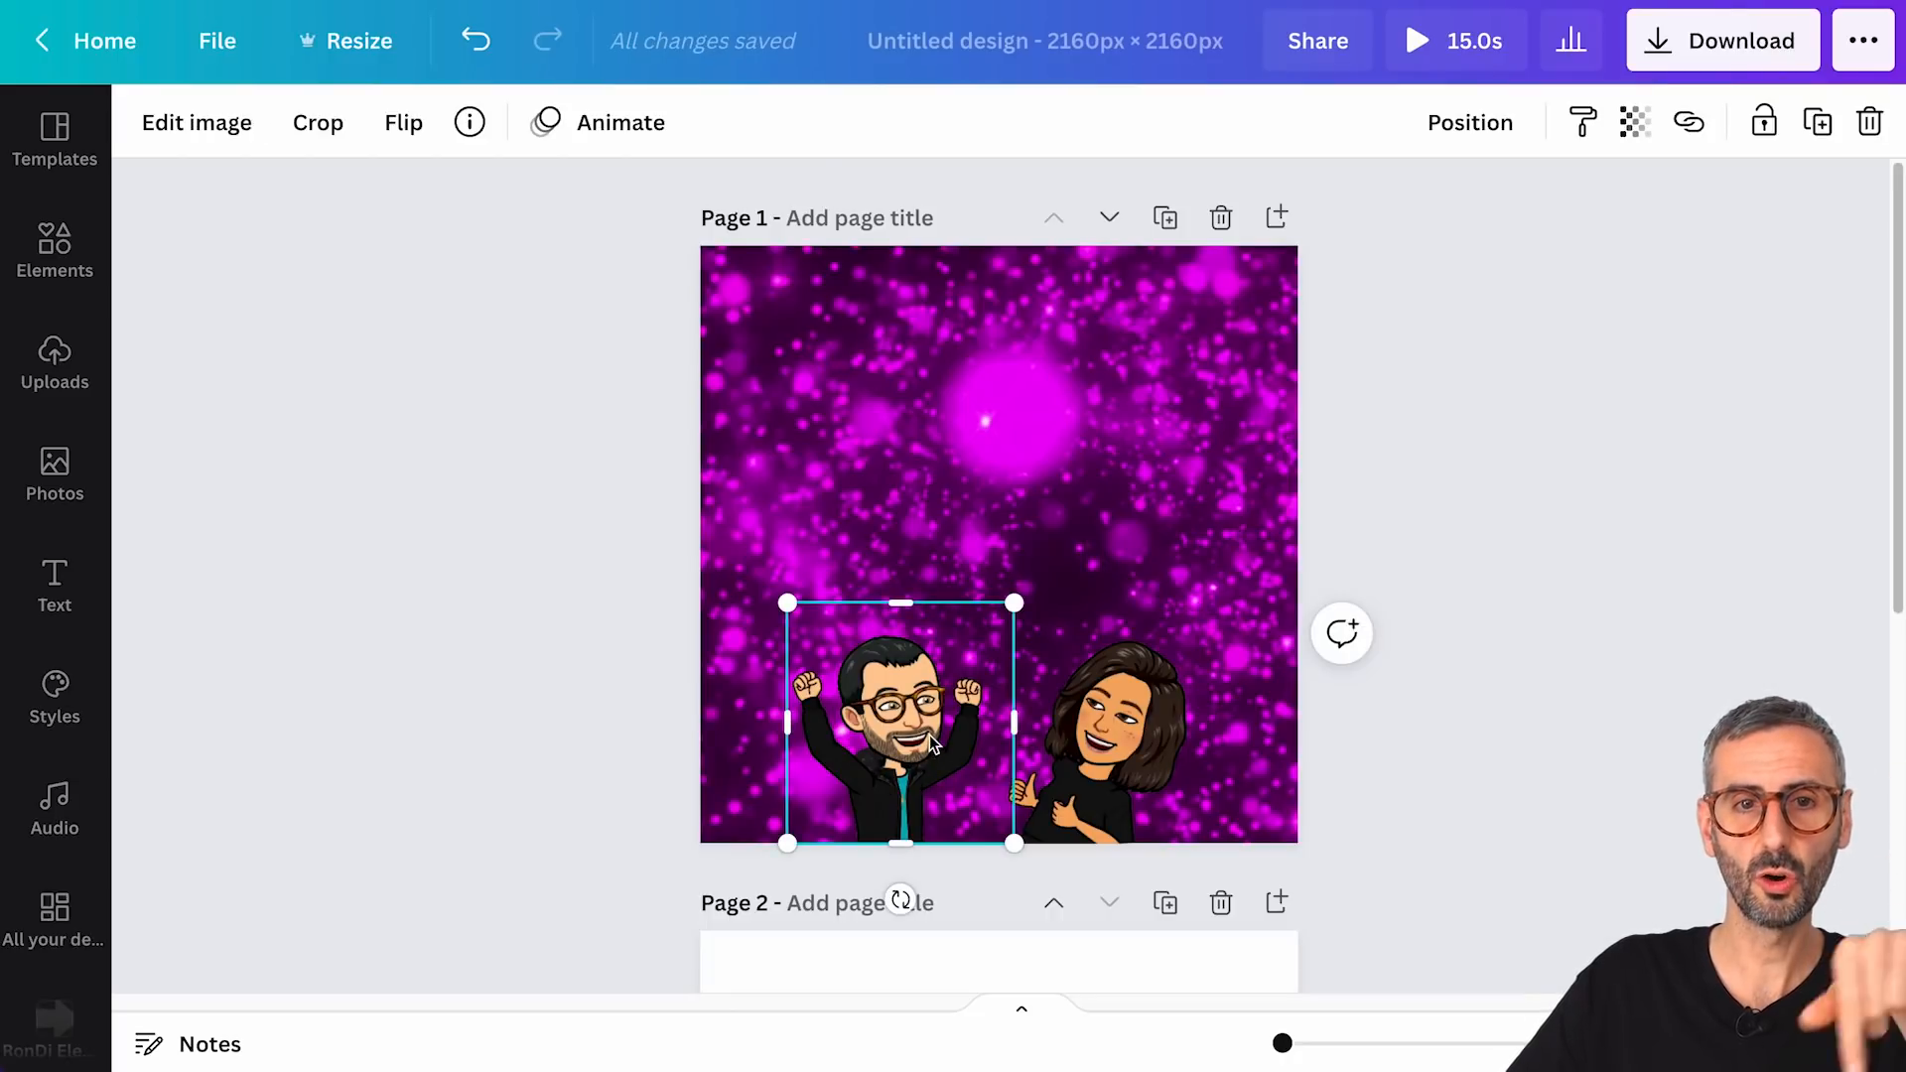
left_click(554, 662)
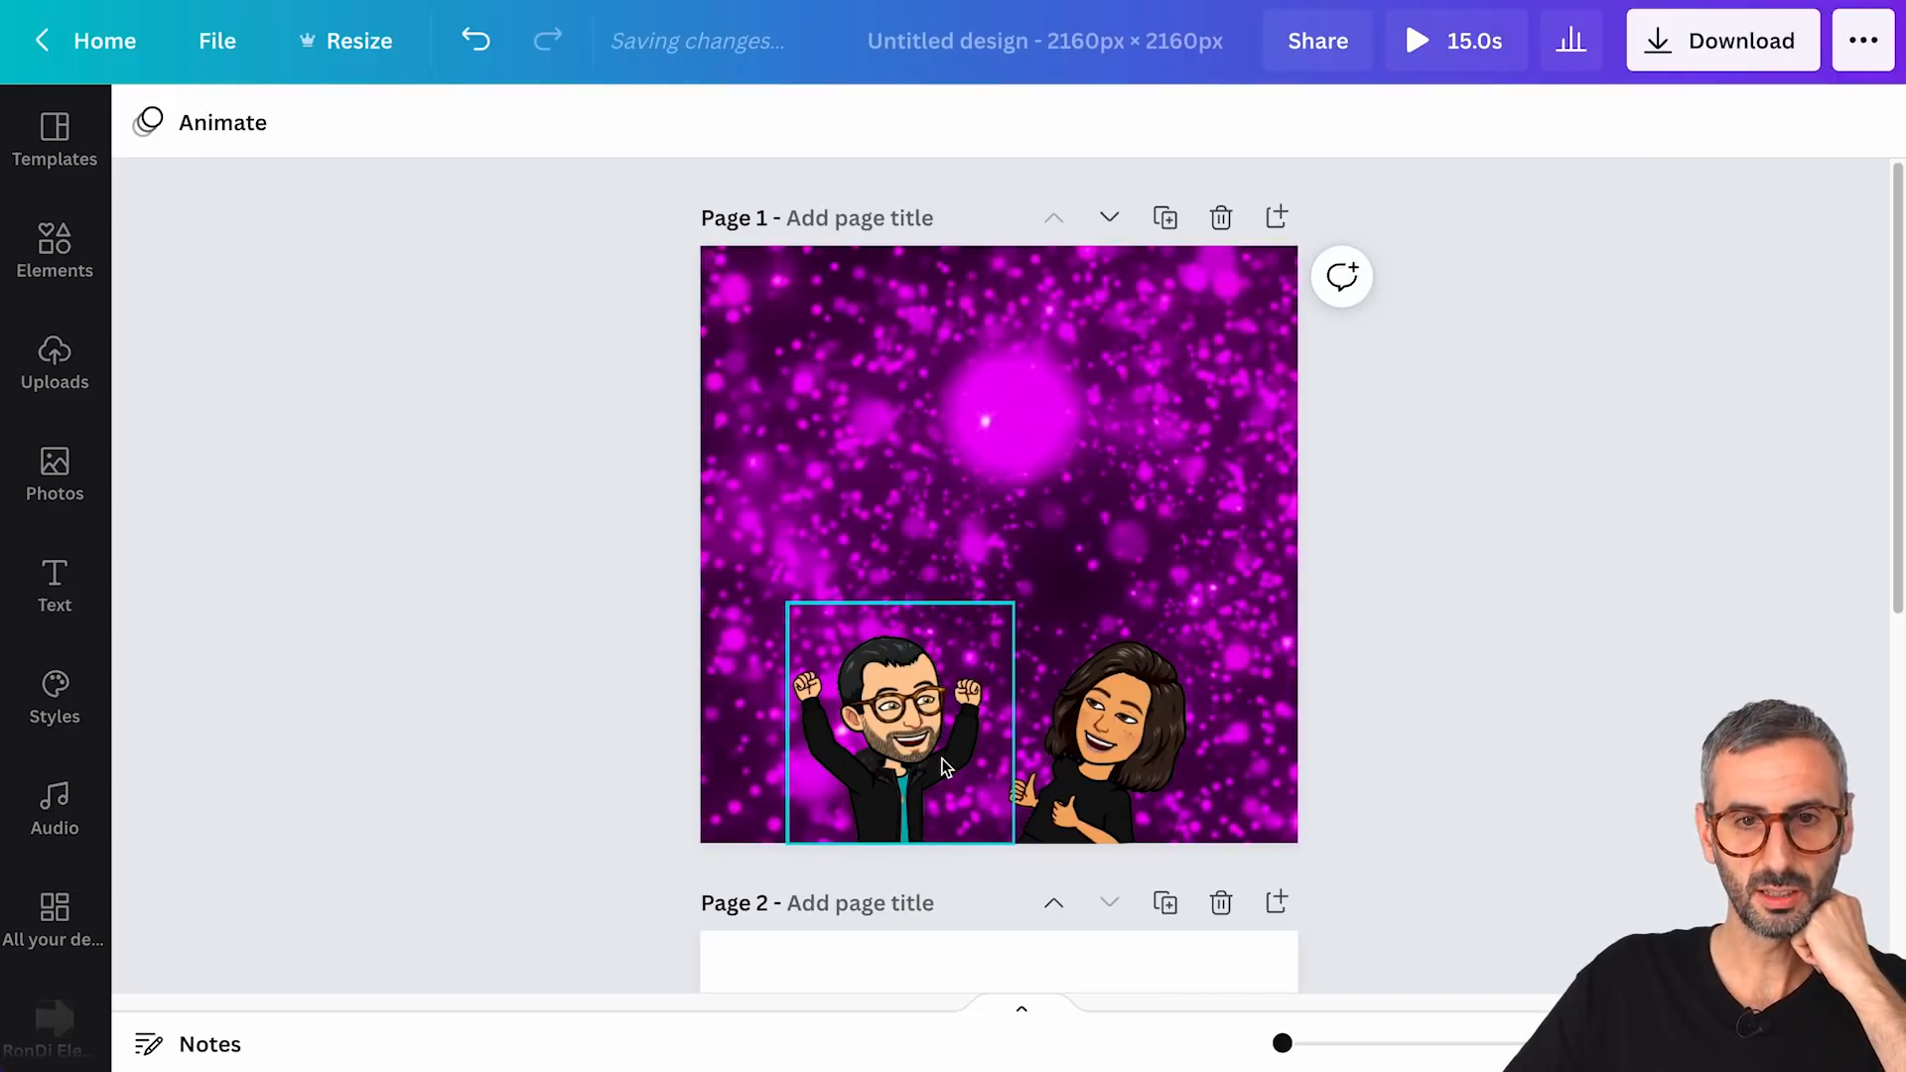
left_click(890, 715)
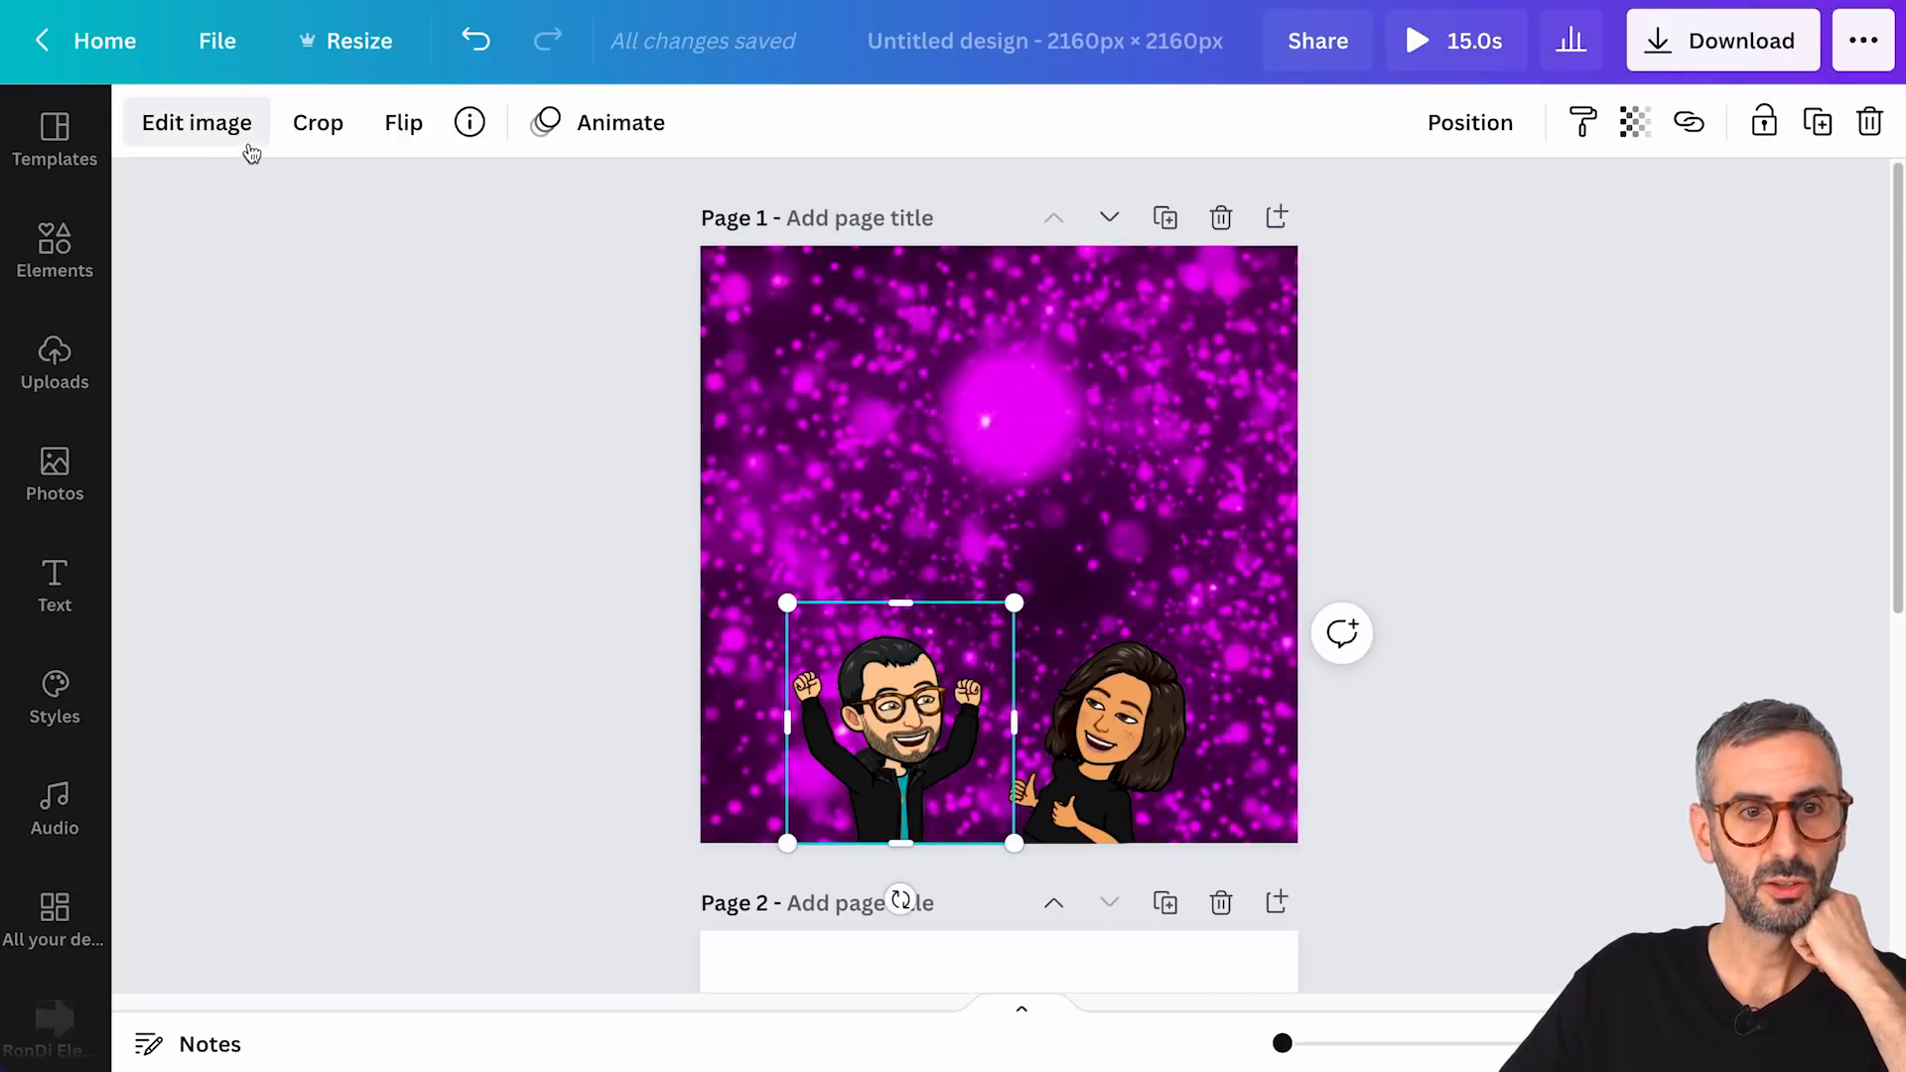
left_click(208, 127)
scroll(314, 554, "down", 6)
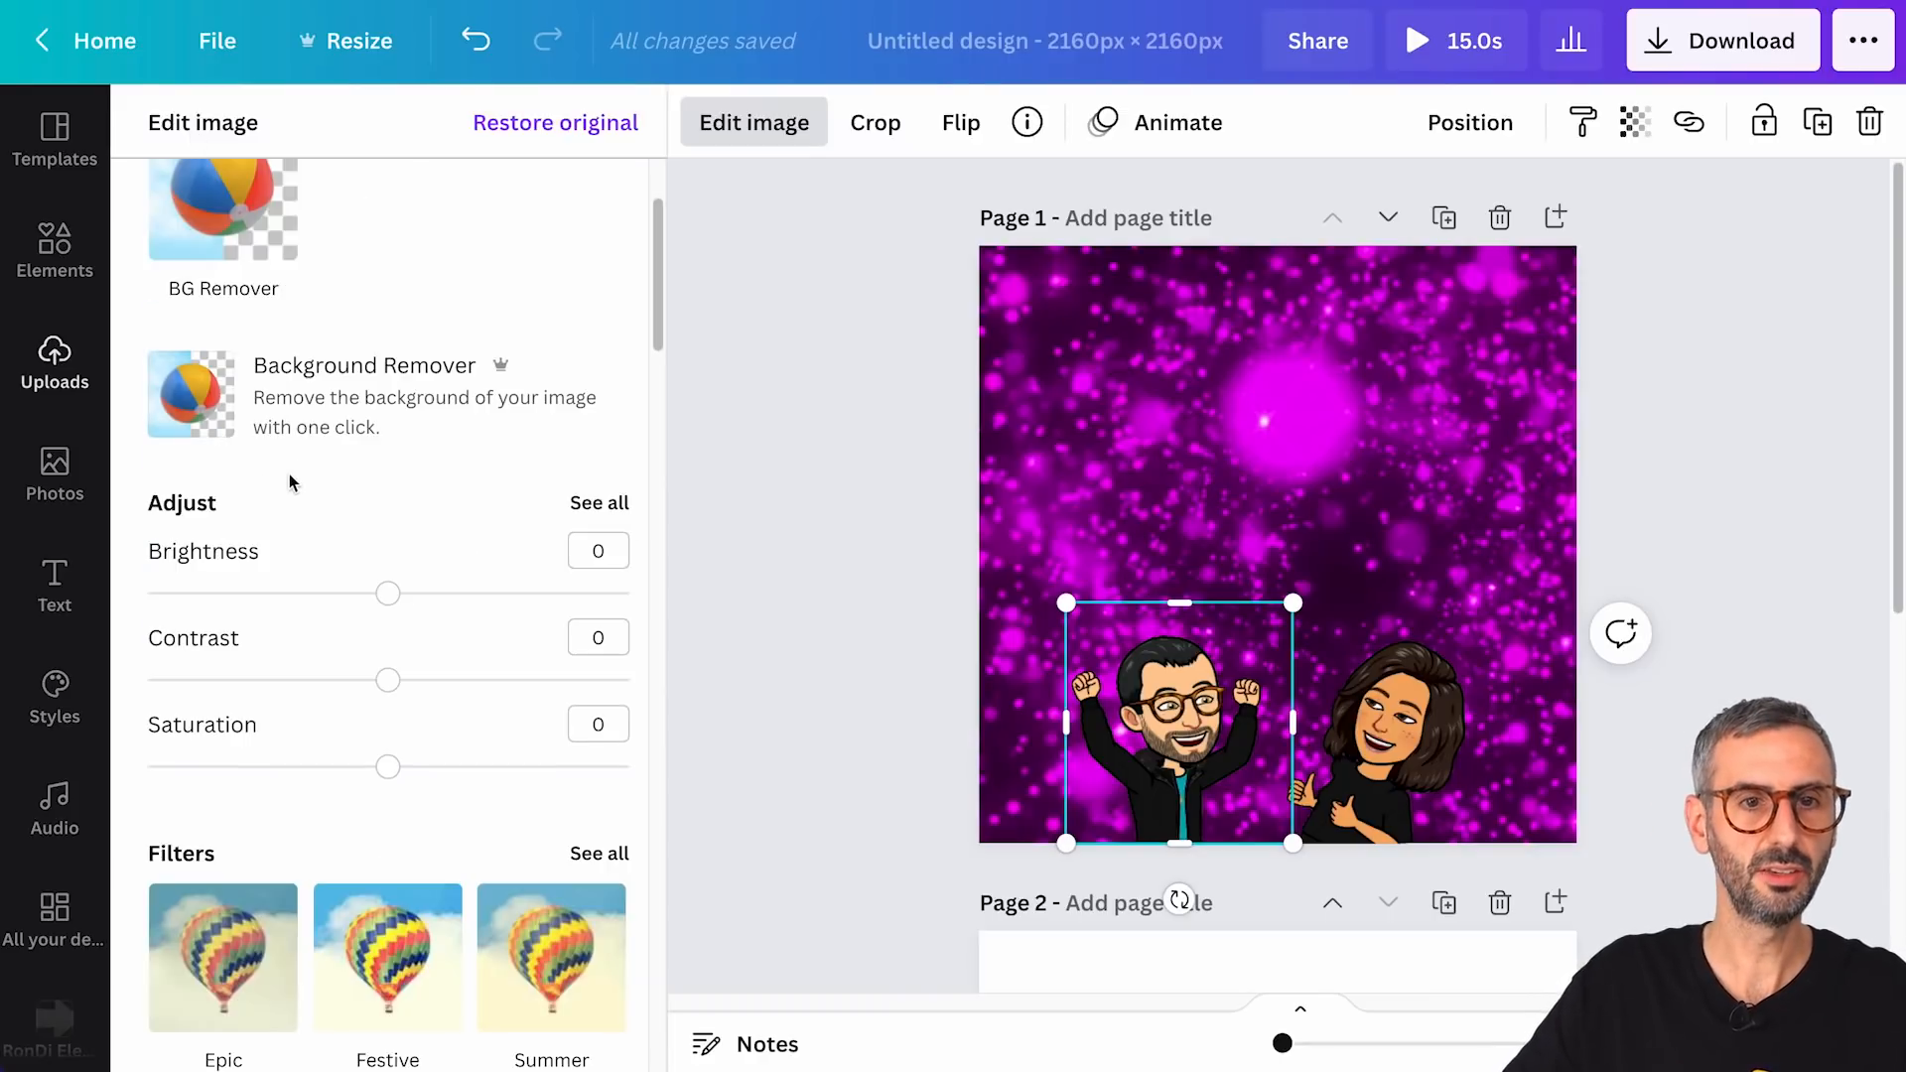
scroll(237, 259, "down", 10)
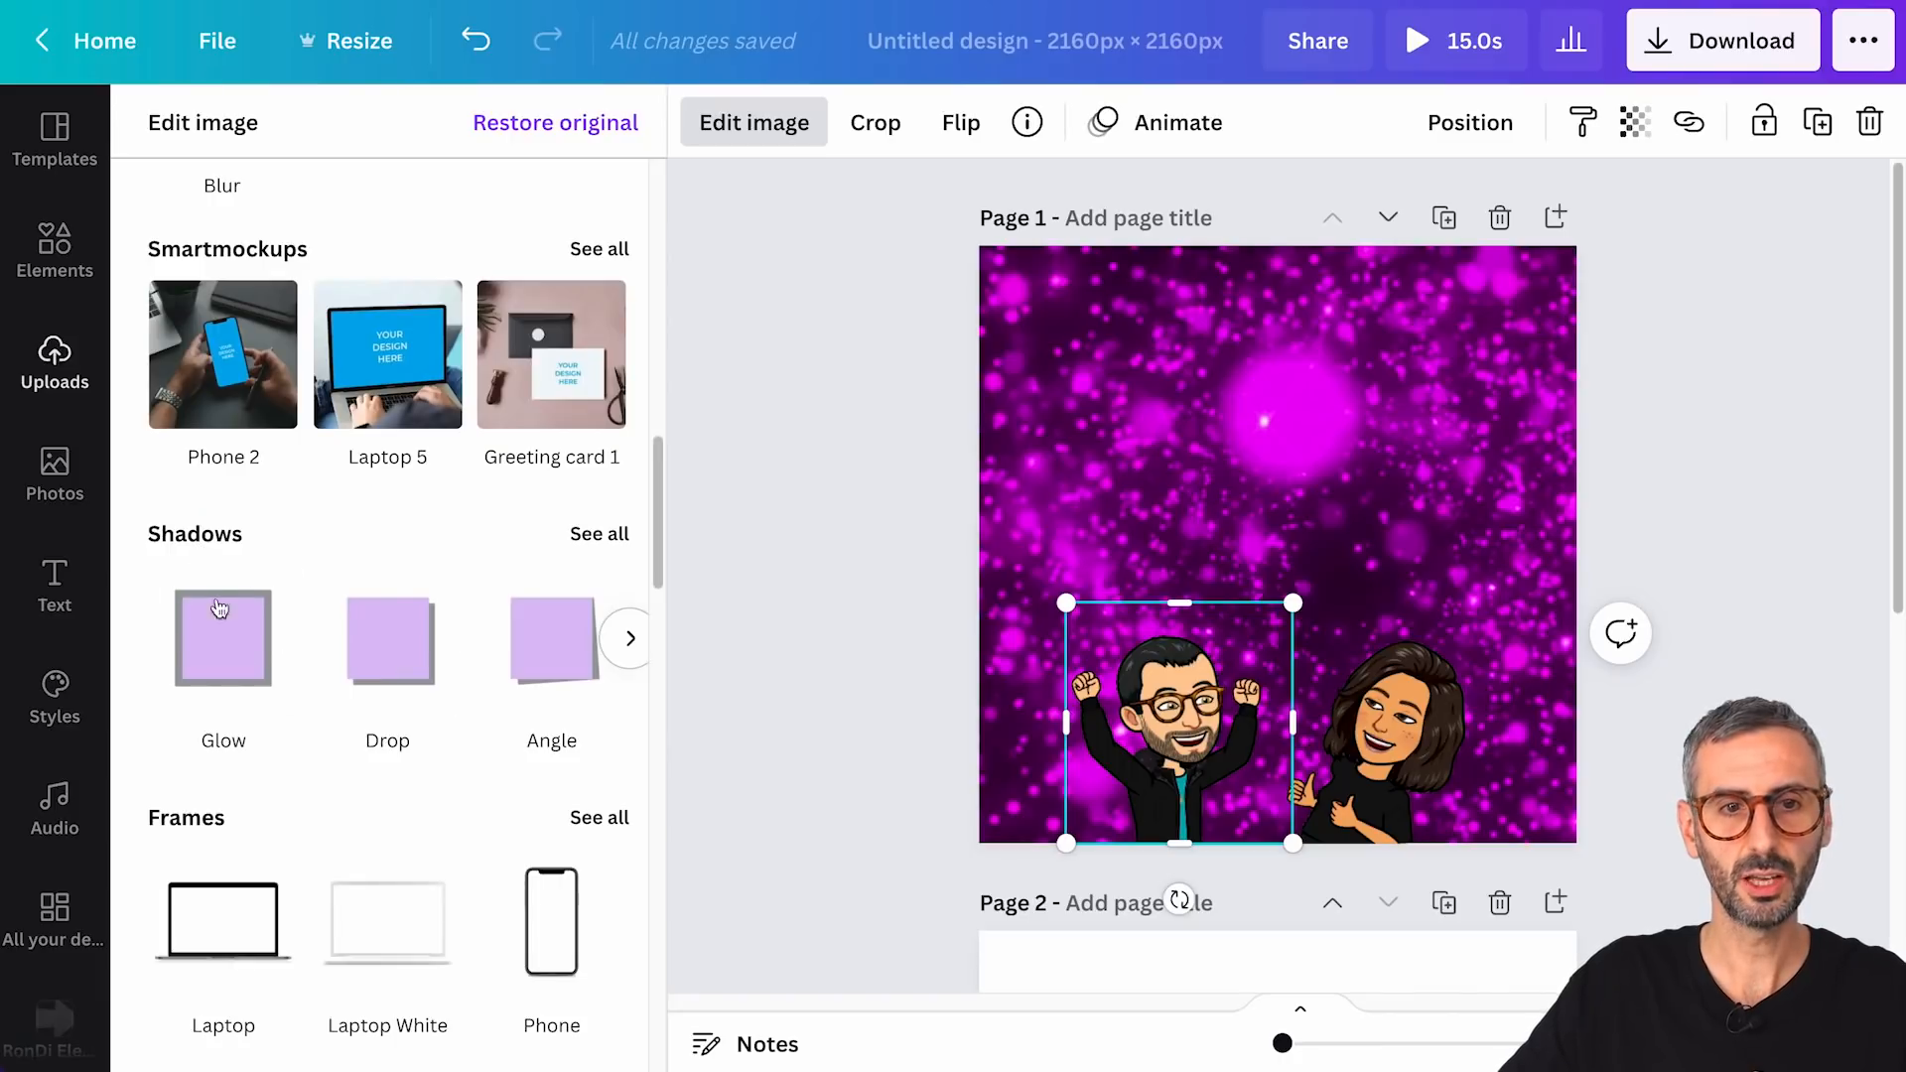
left_click(226, 648)
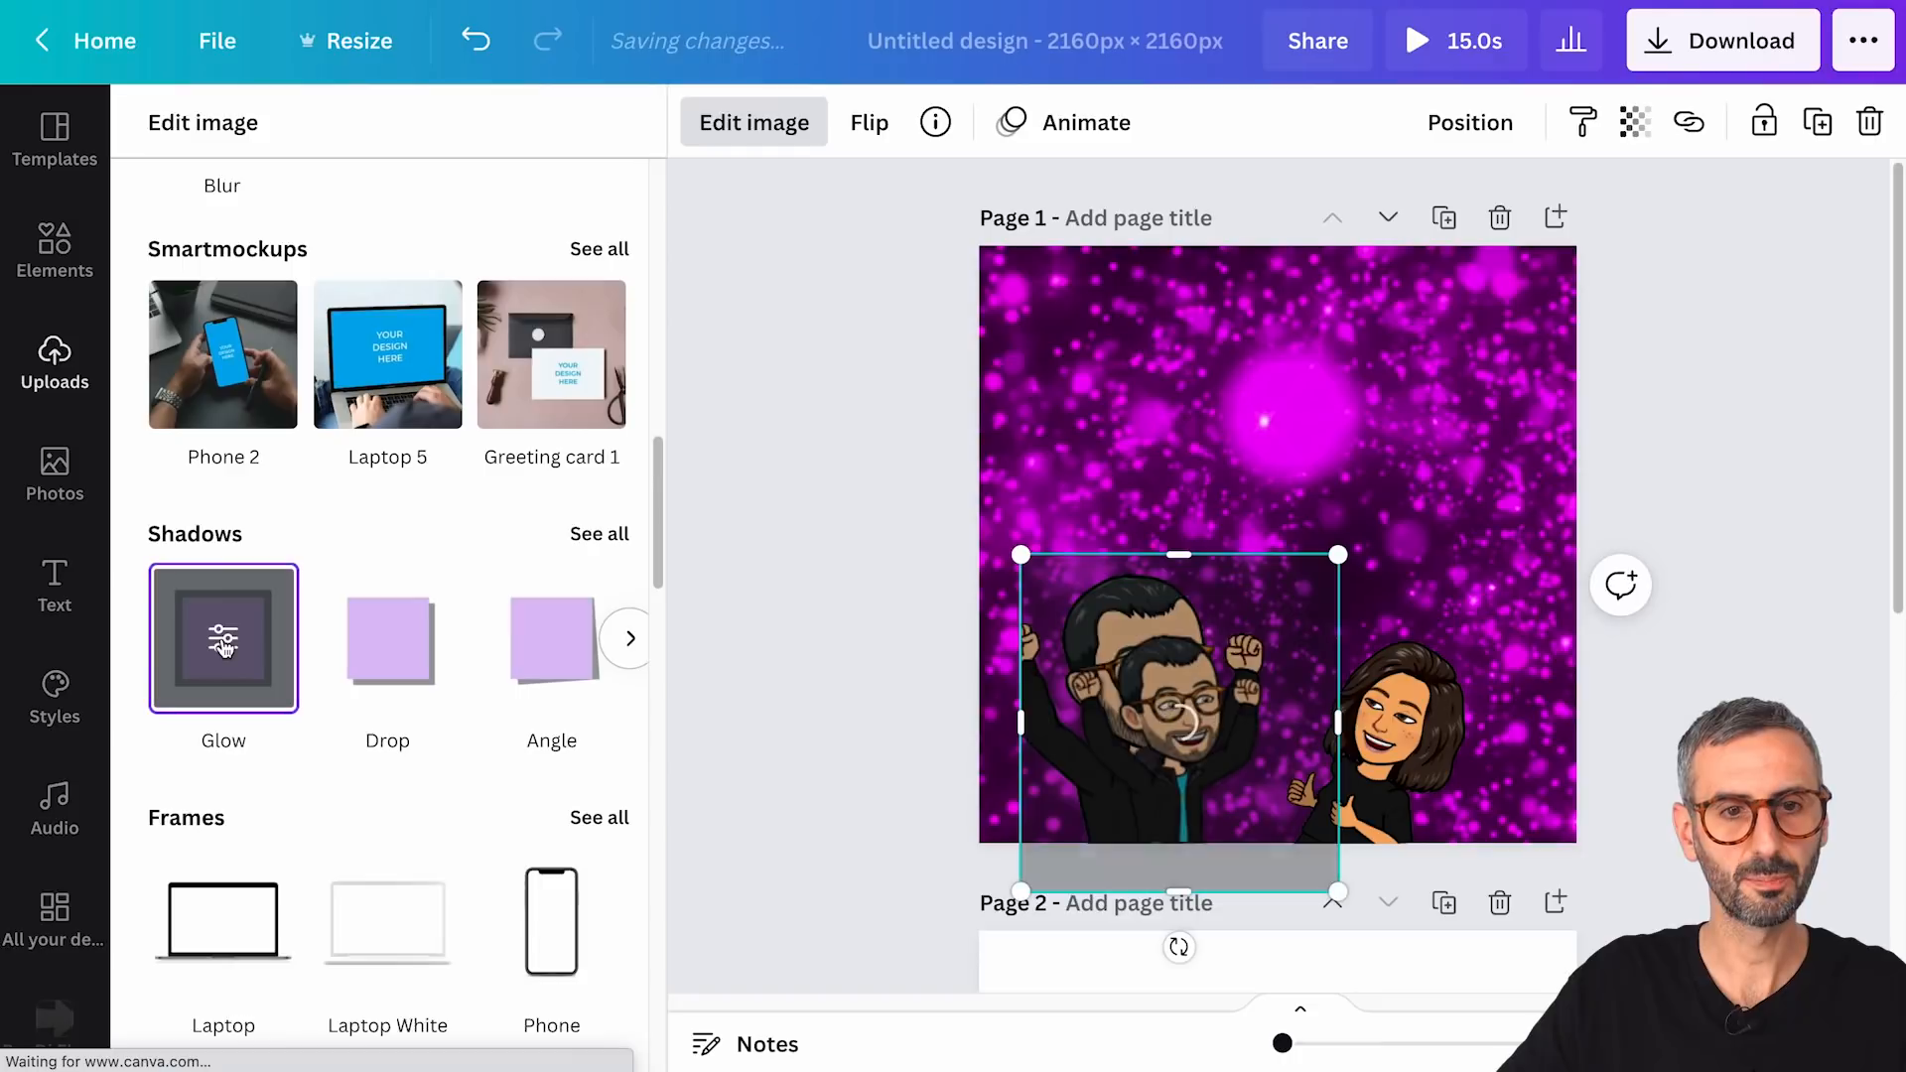
scroll(231, 645, "down", 1)
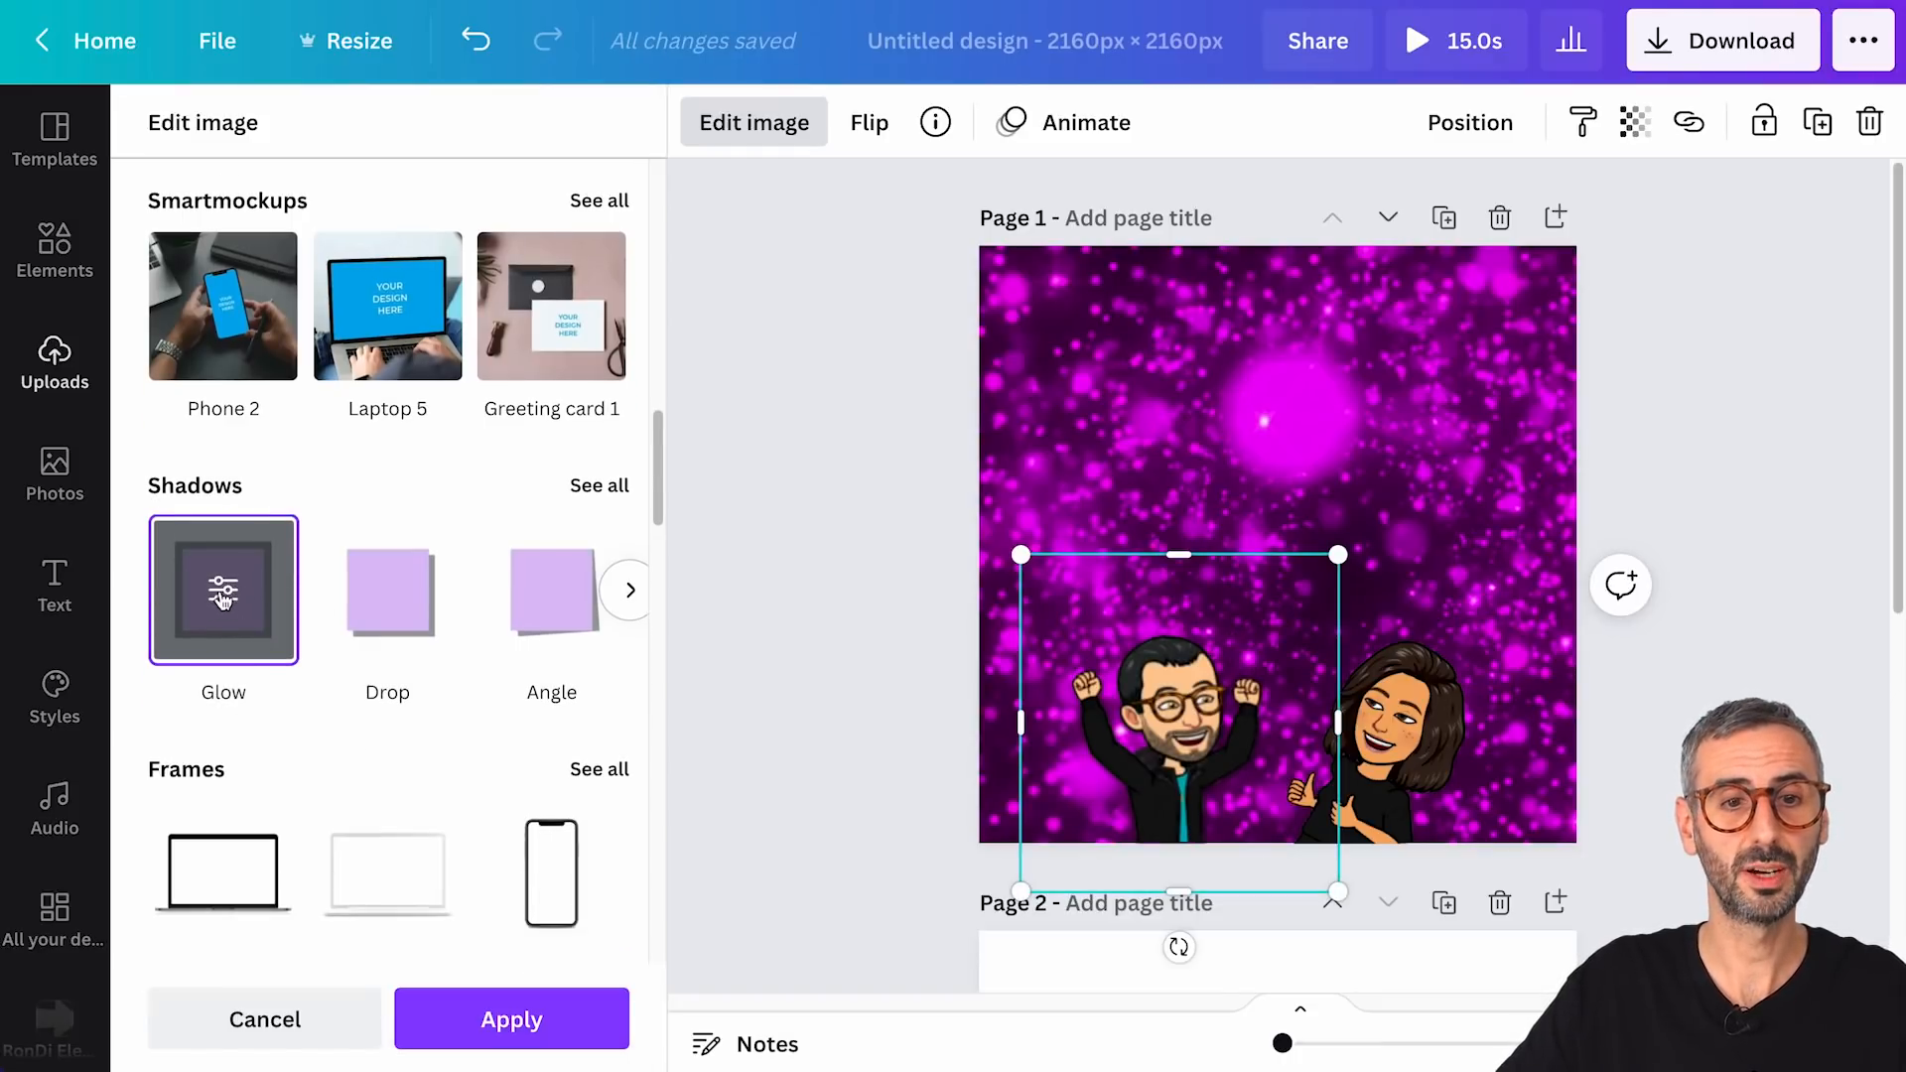
- Set the man's glow to size 20, transparency 100, blur 10 and white, and apply it
left_click(225, 596)
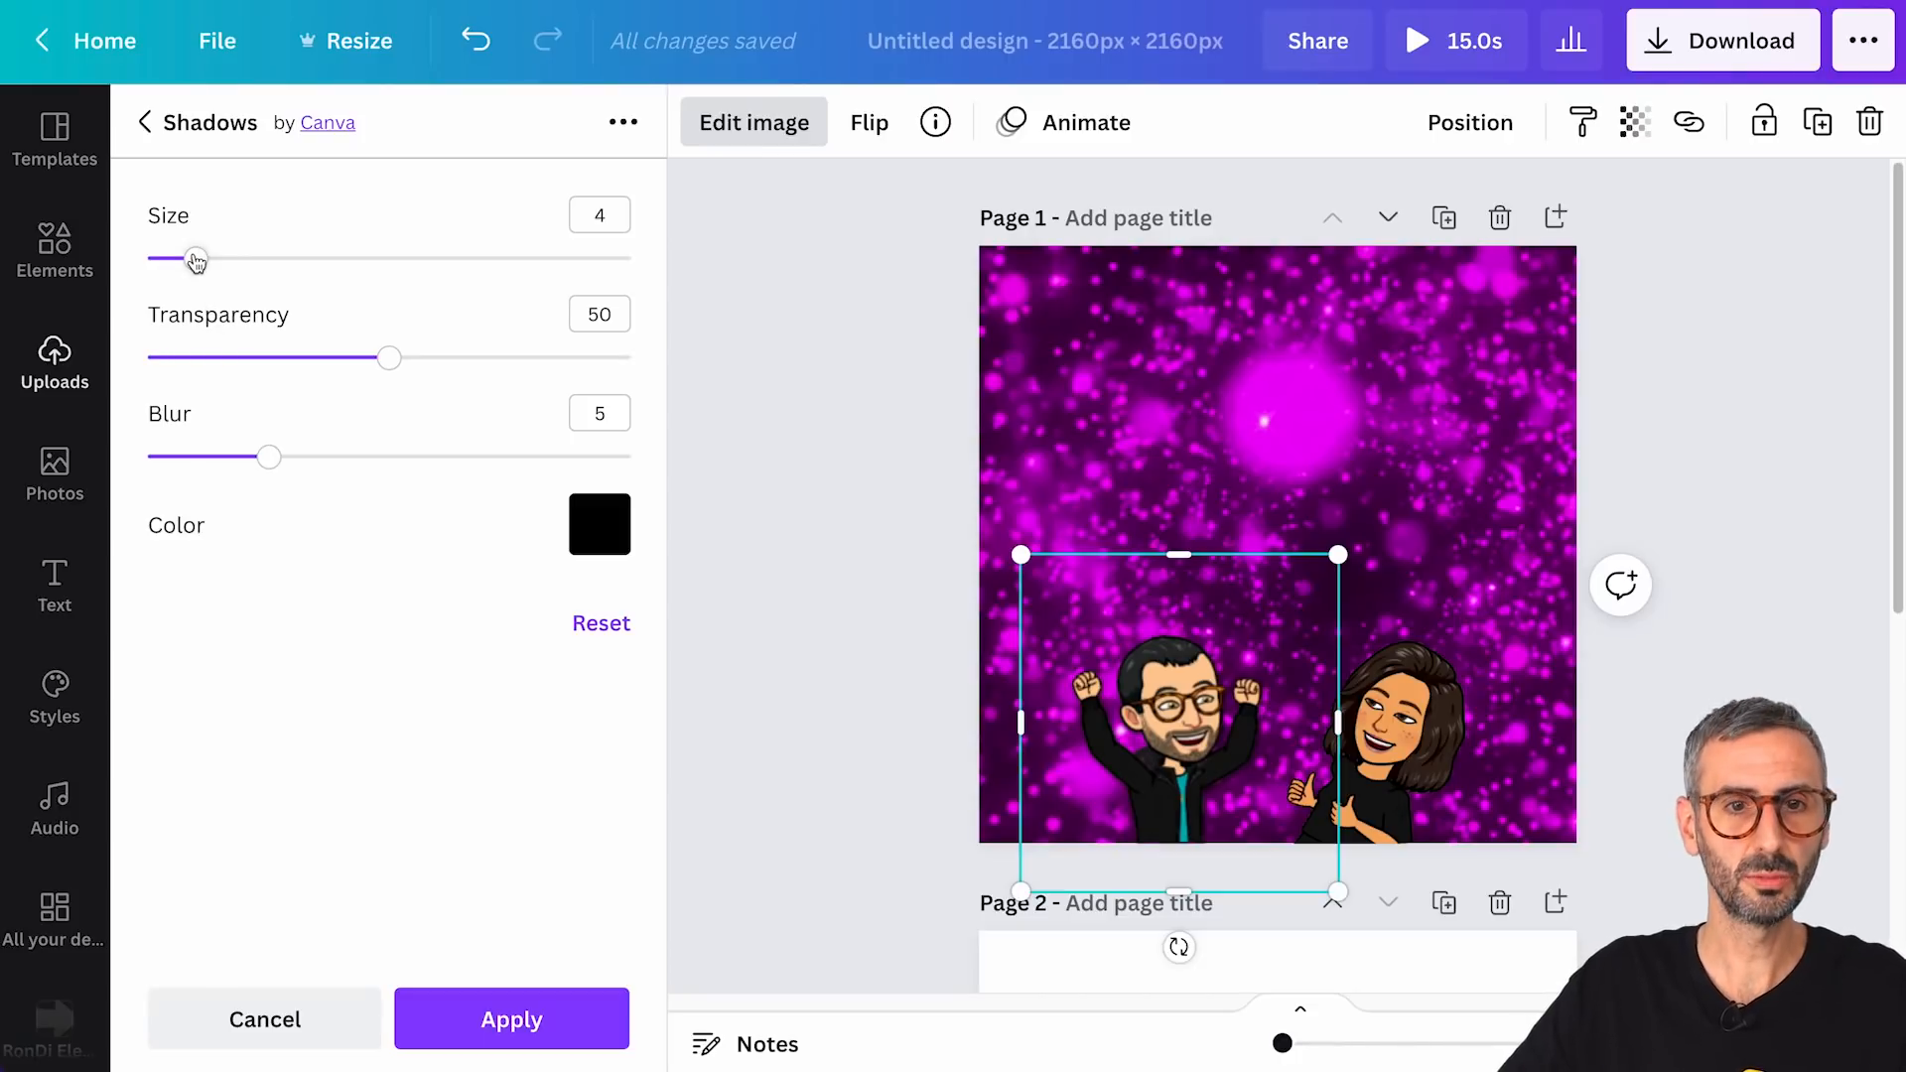
left_click_drag(196, 261, 355, 264)
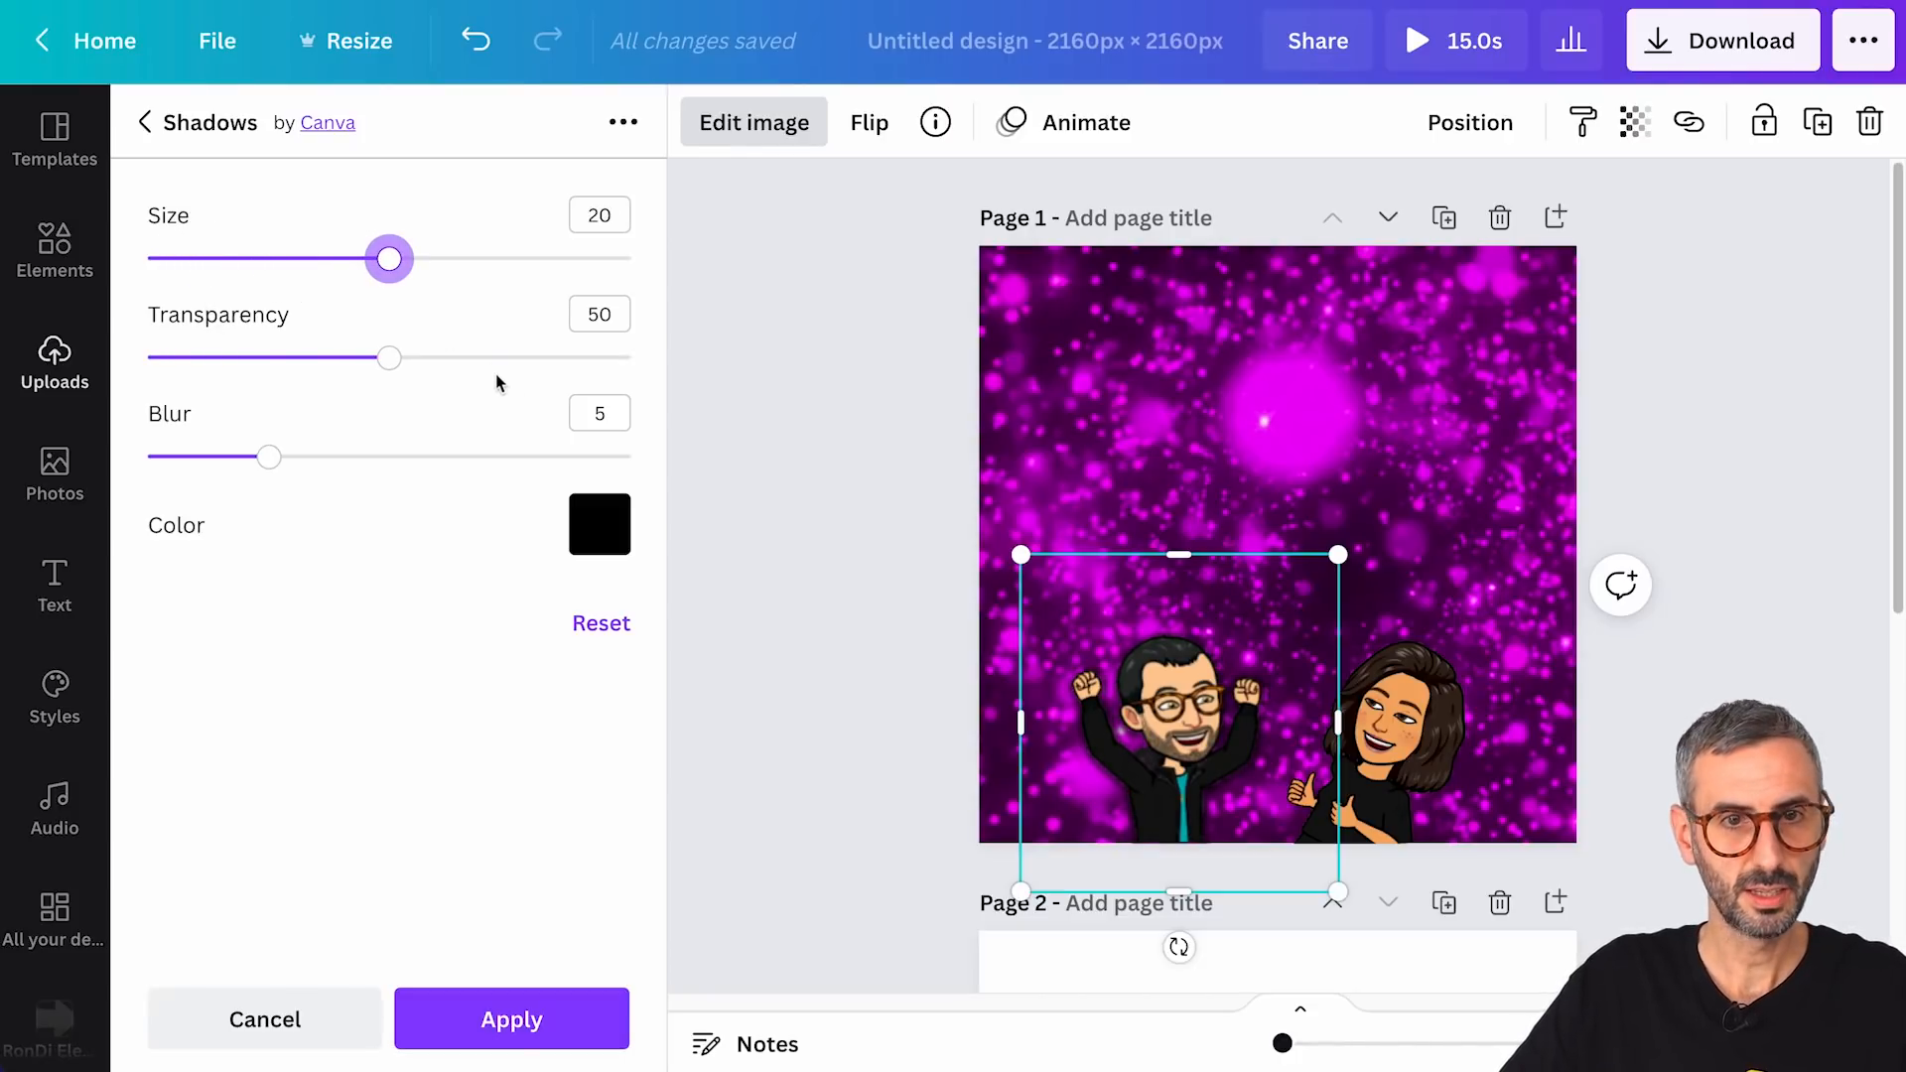
left_click_drag(387, 360, 636, 382)
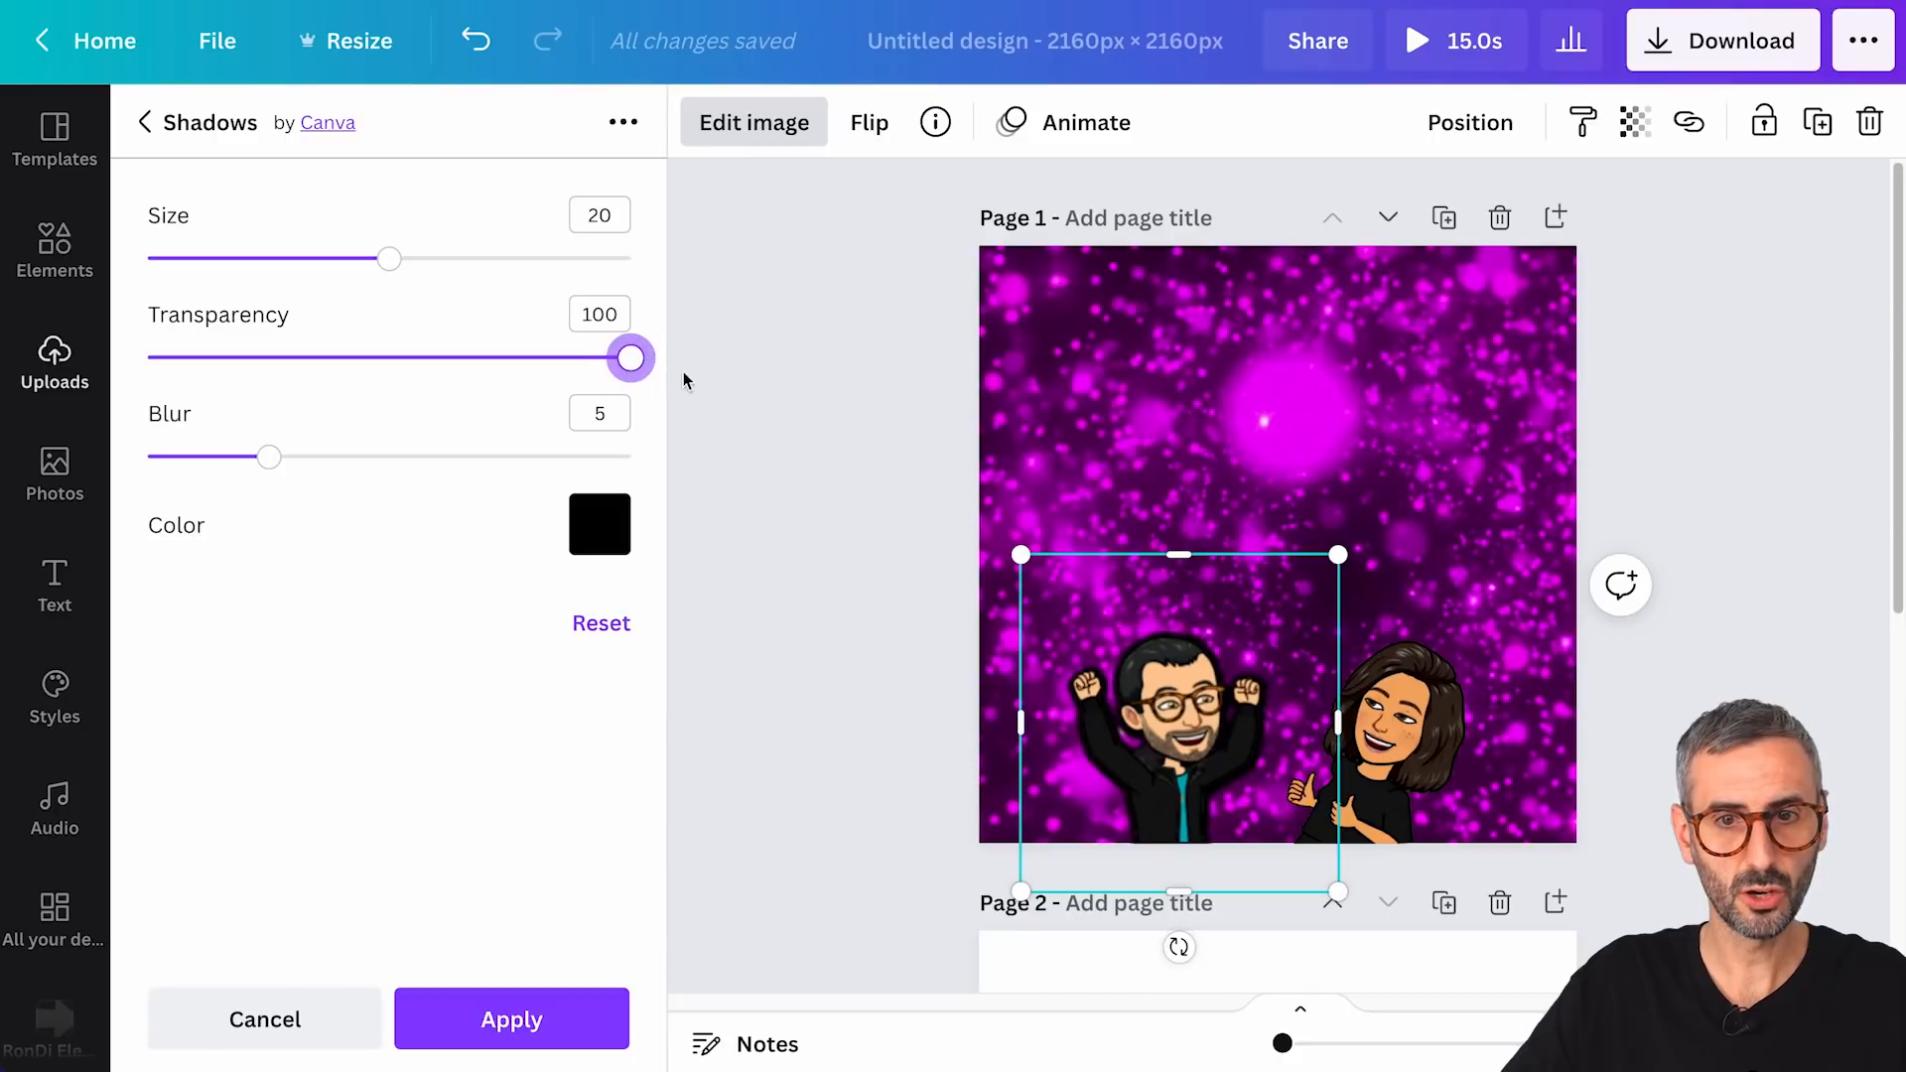
left_click(601, 534)
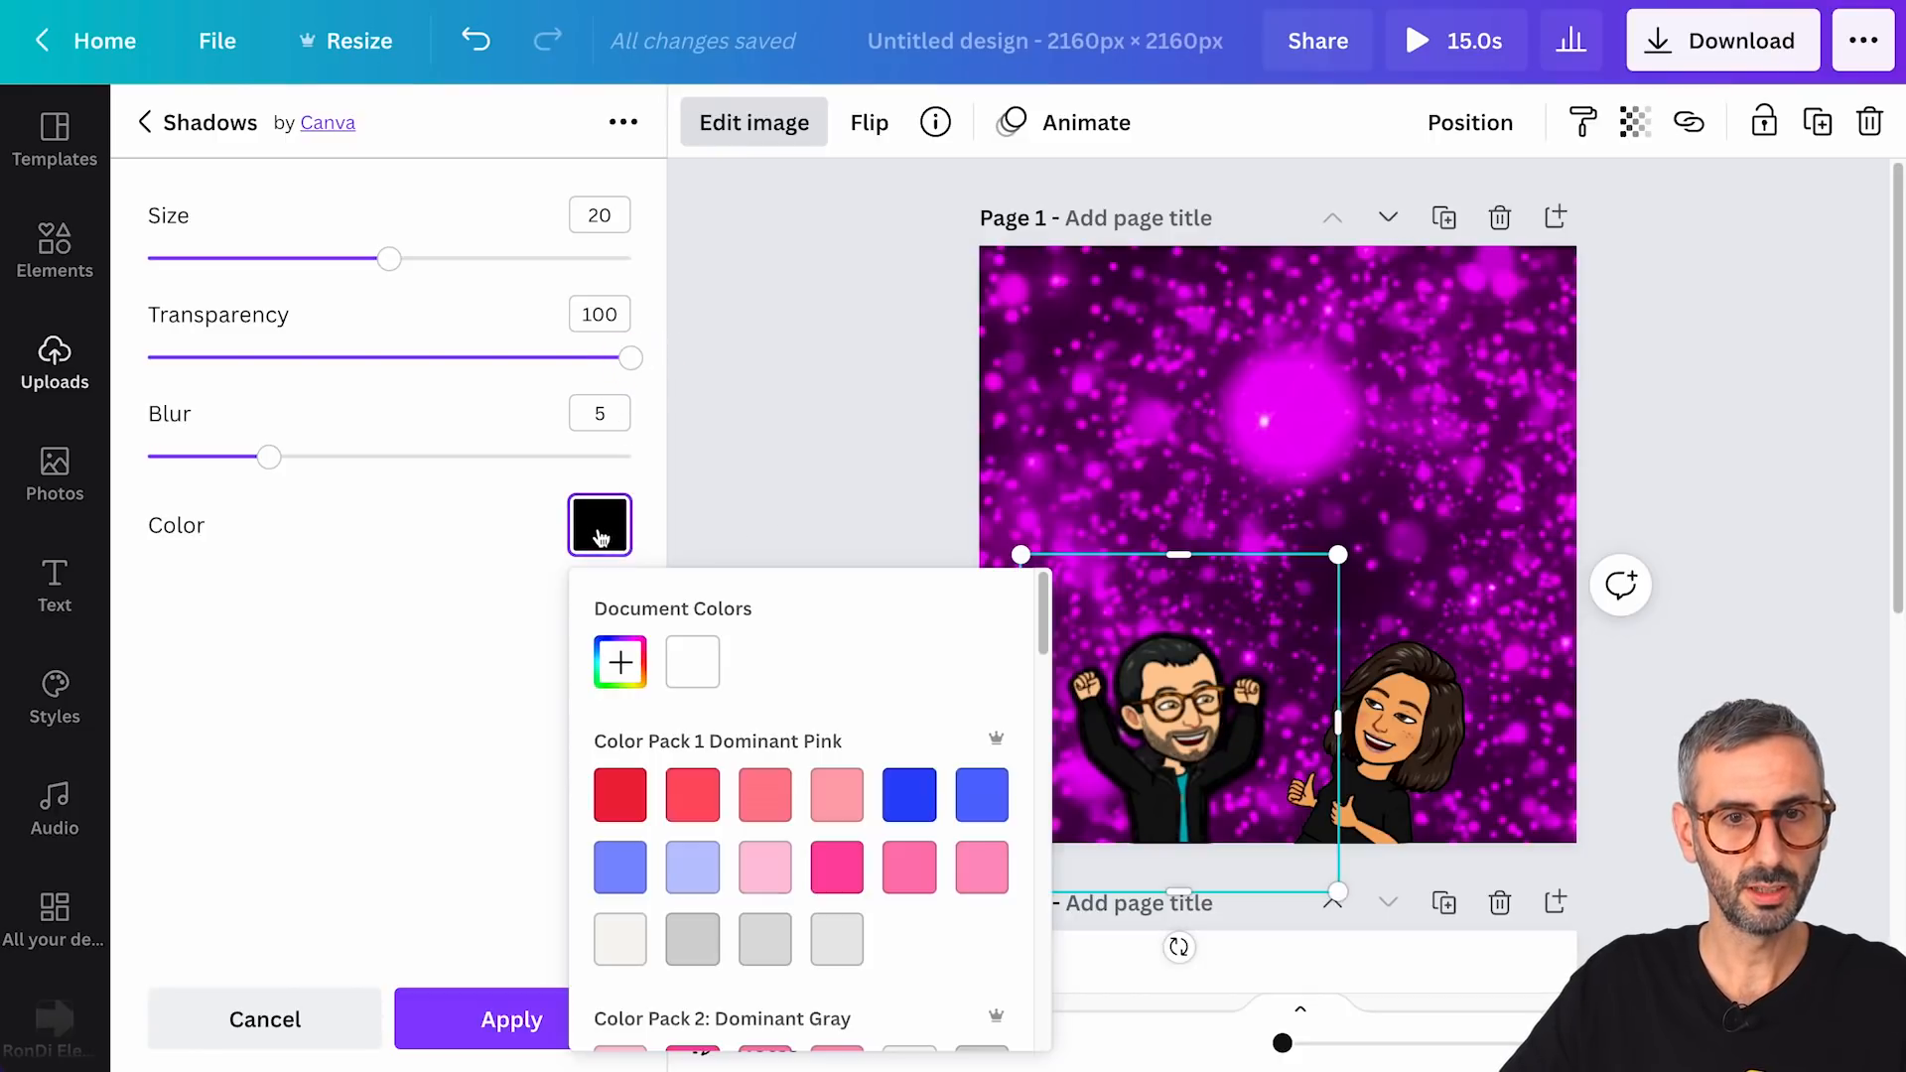
scroll(721, 896, "down", 15)
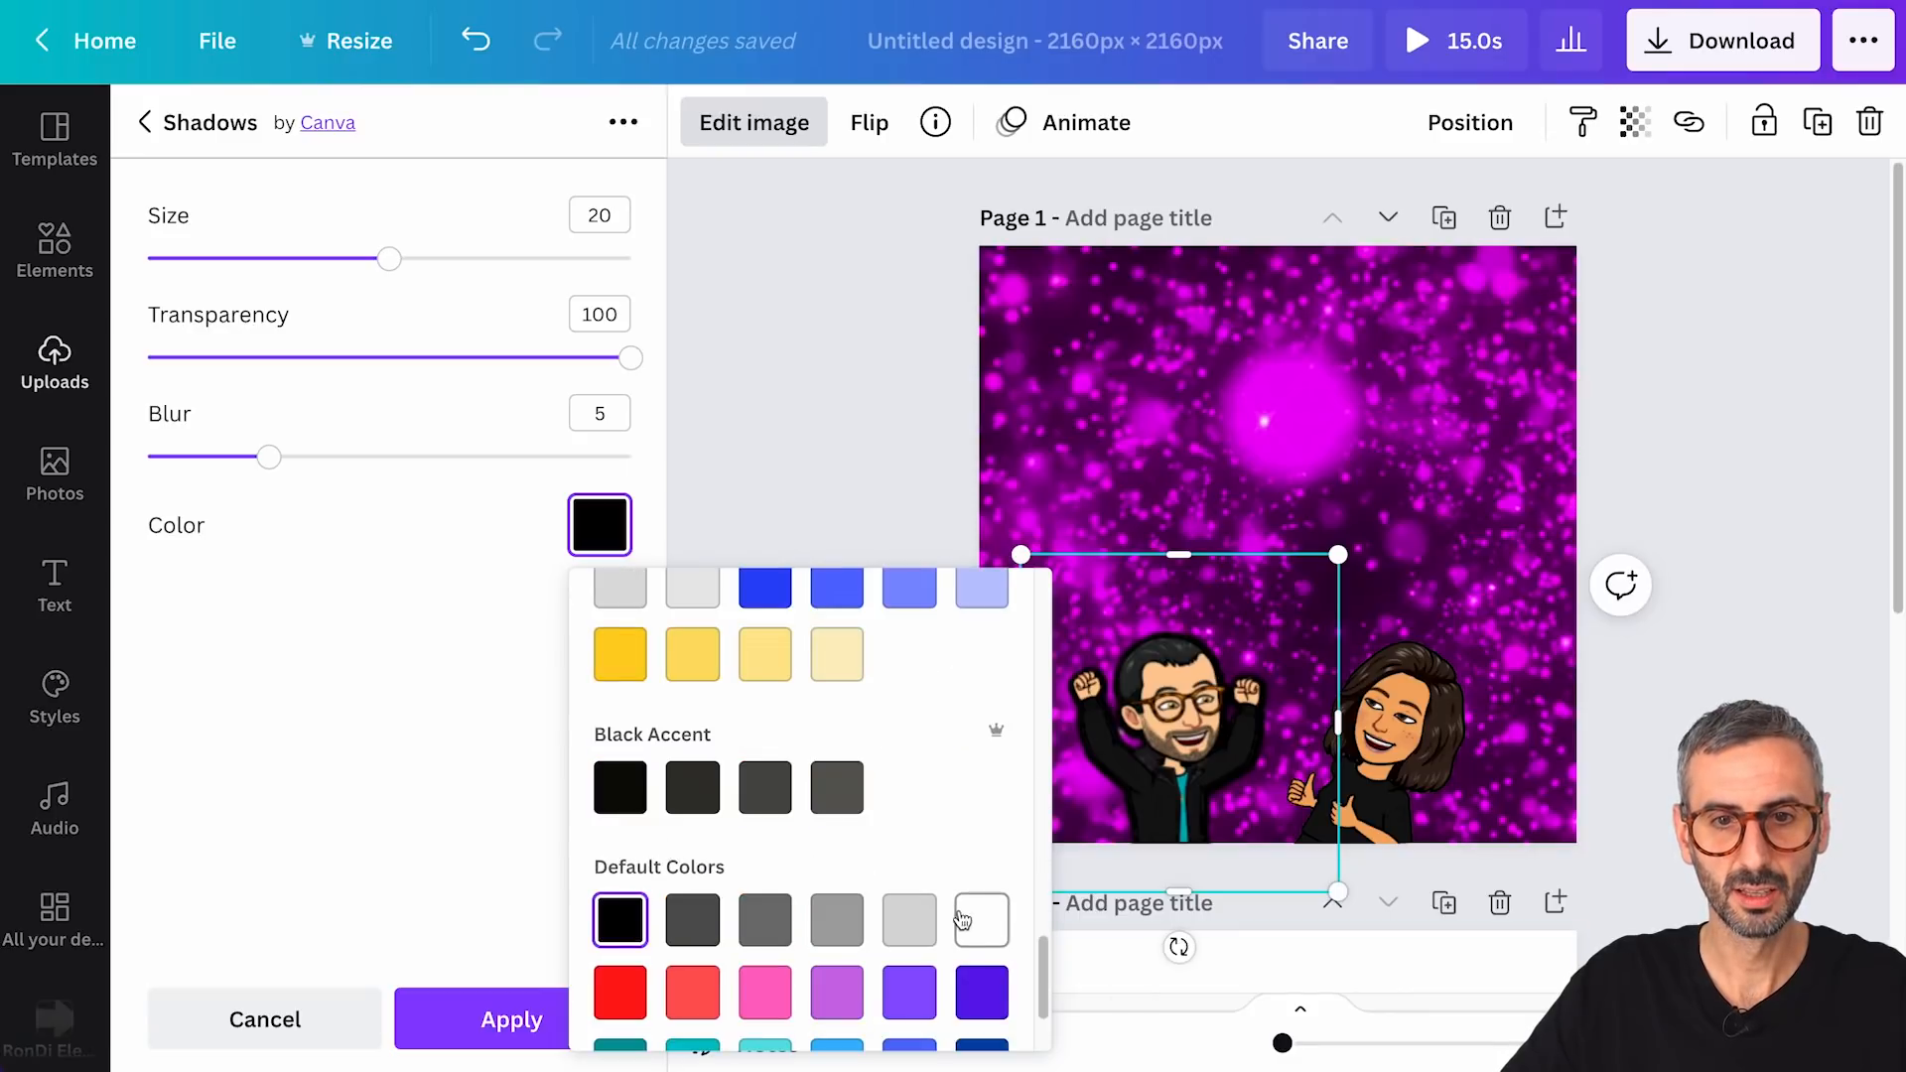
left_click(987, 930)
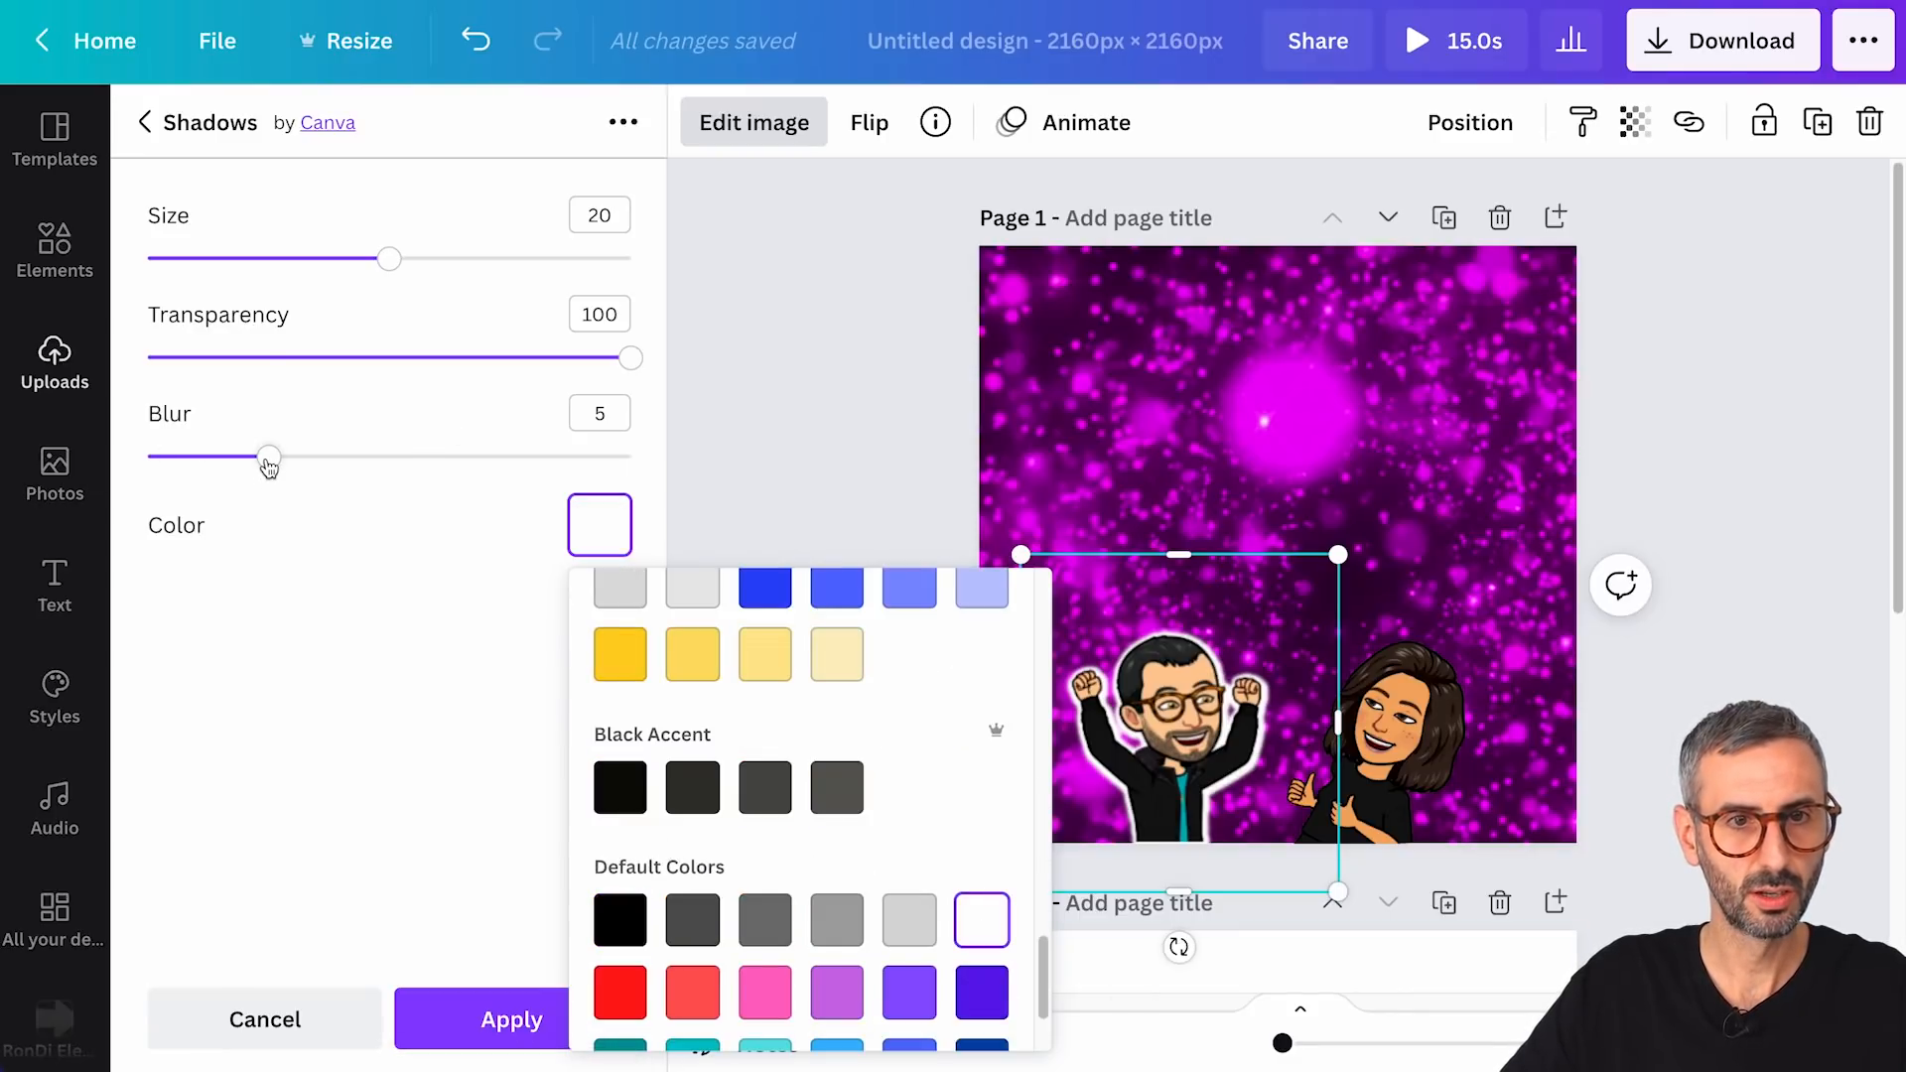
left_click_drag(268, 458, 364, 459)
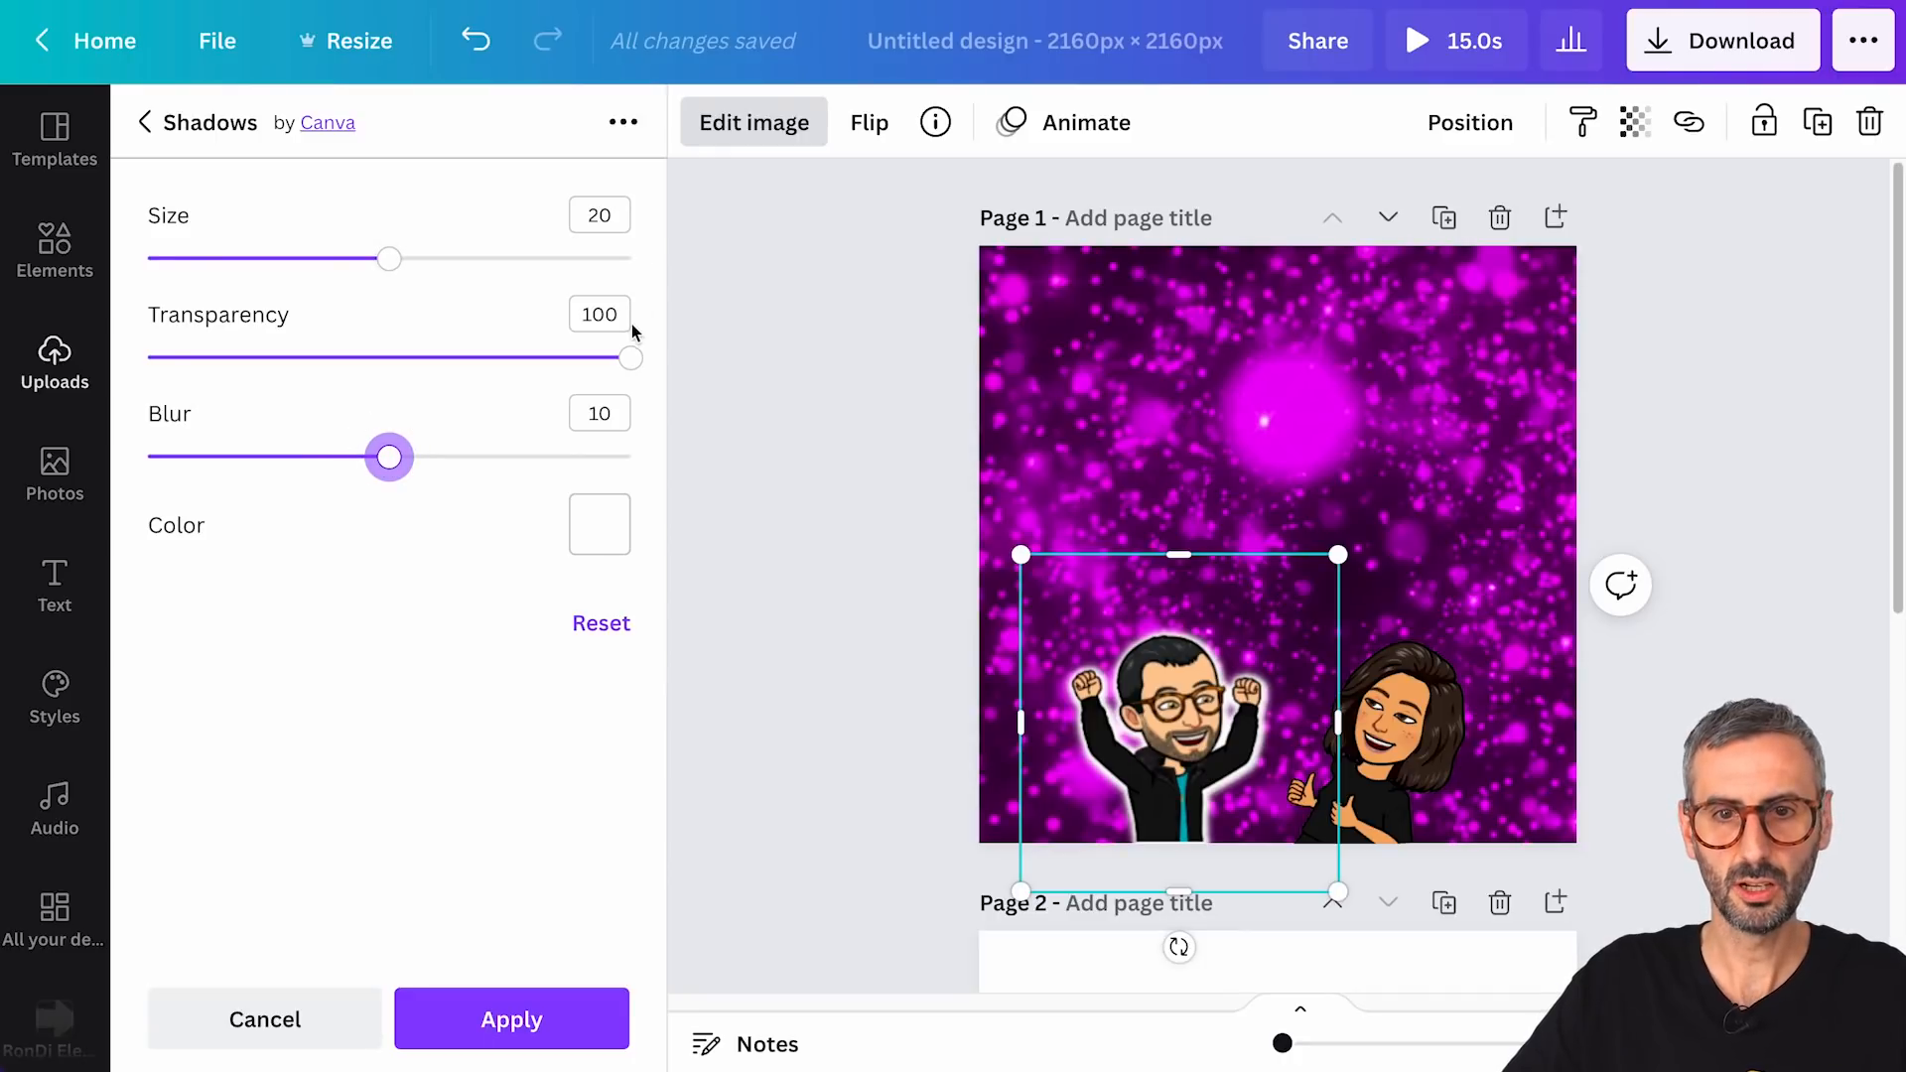
left_click(511, 1017)
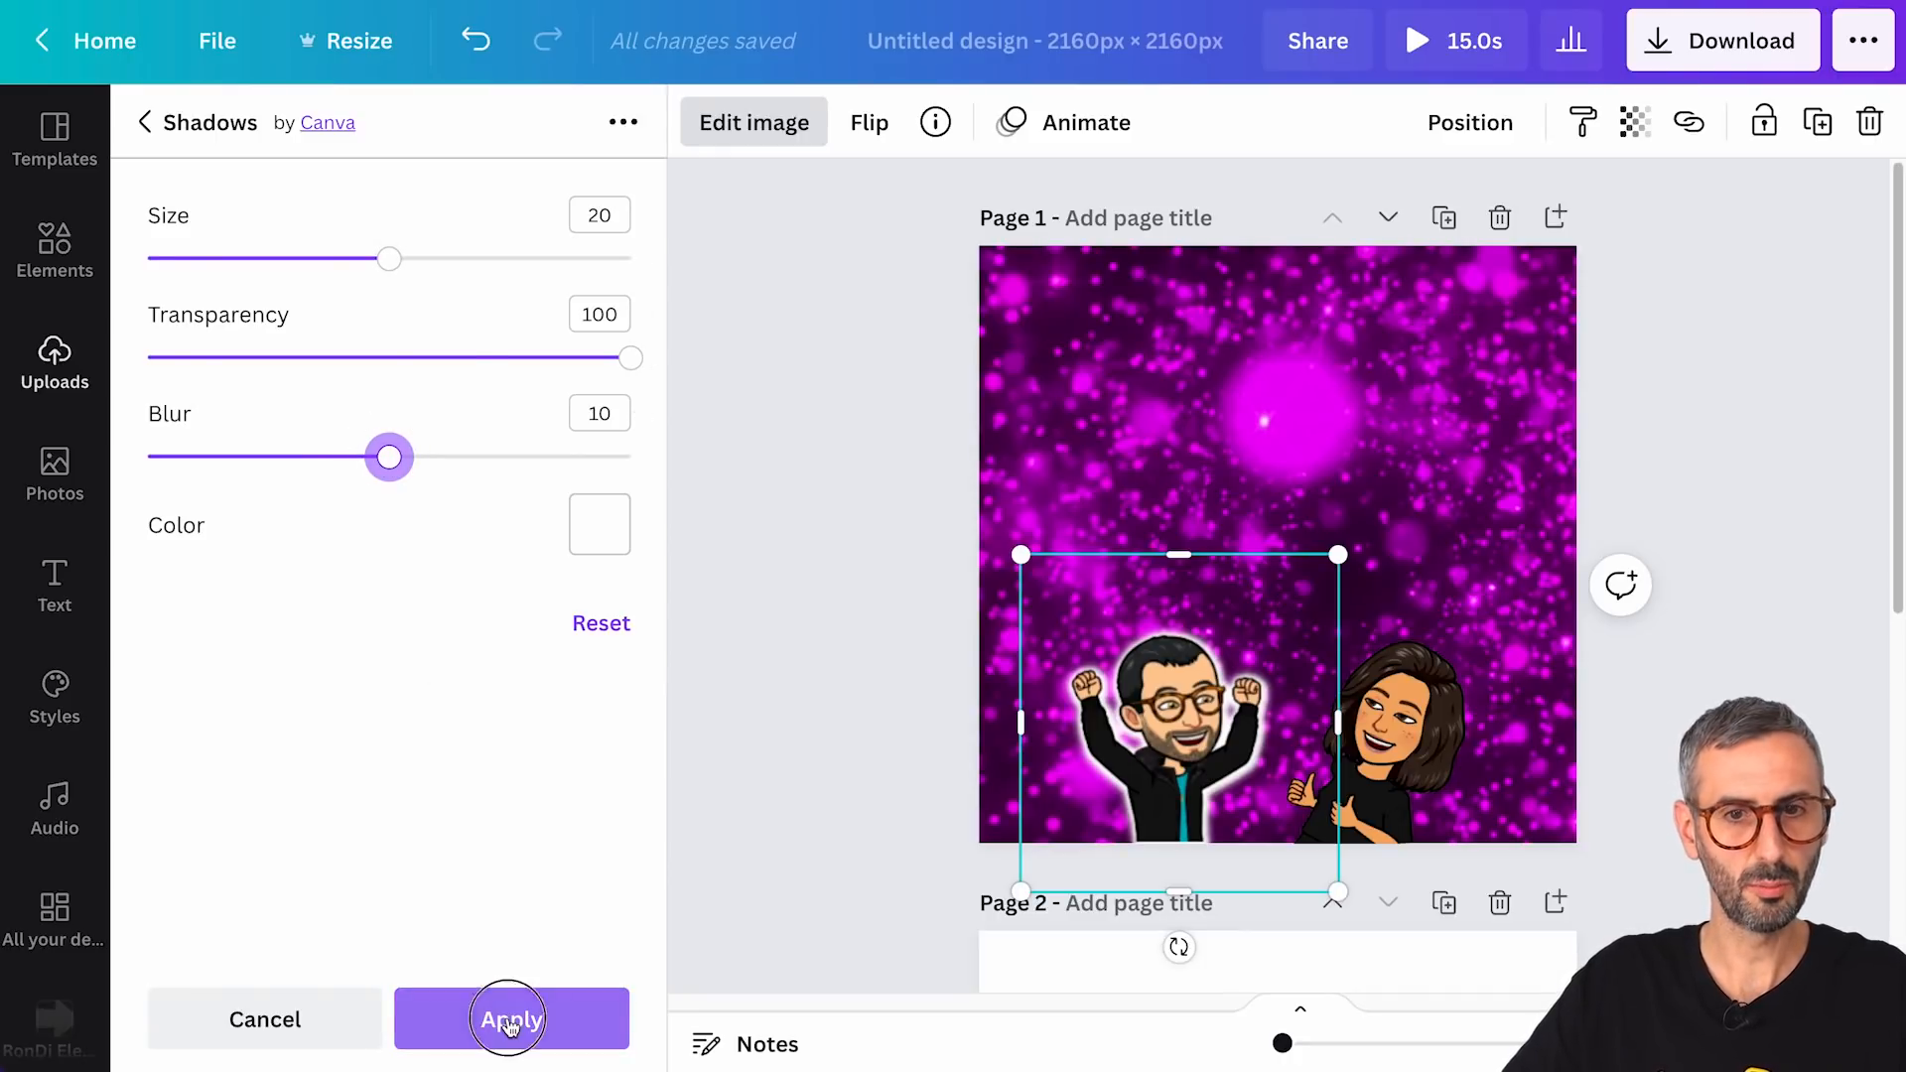
left_click(865, 645)
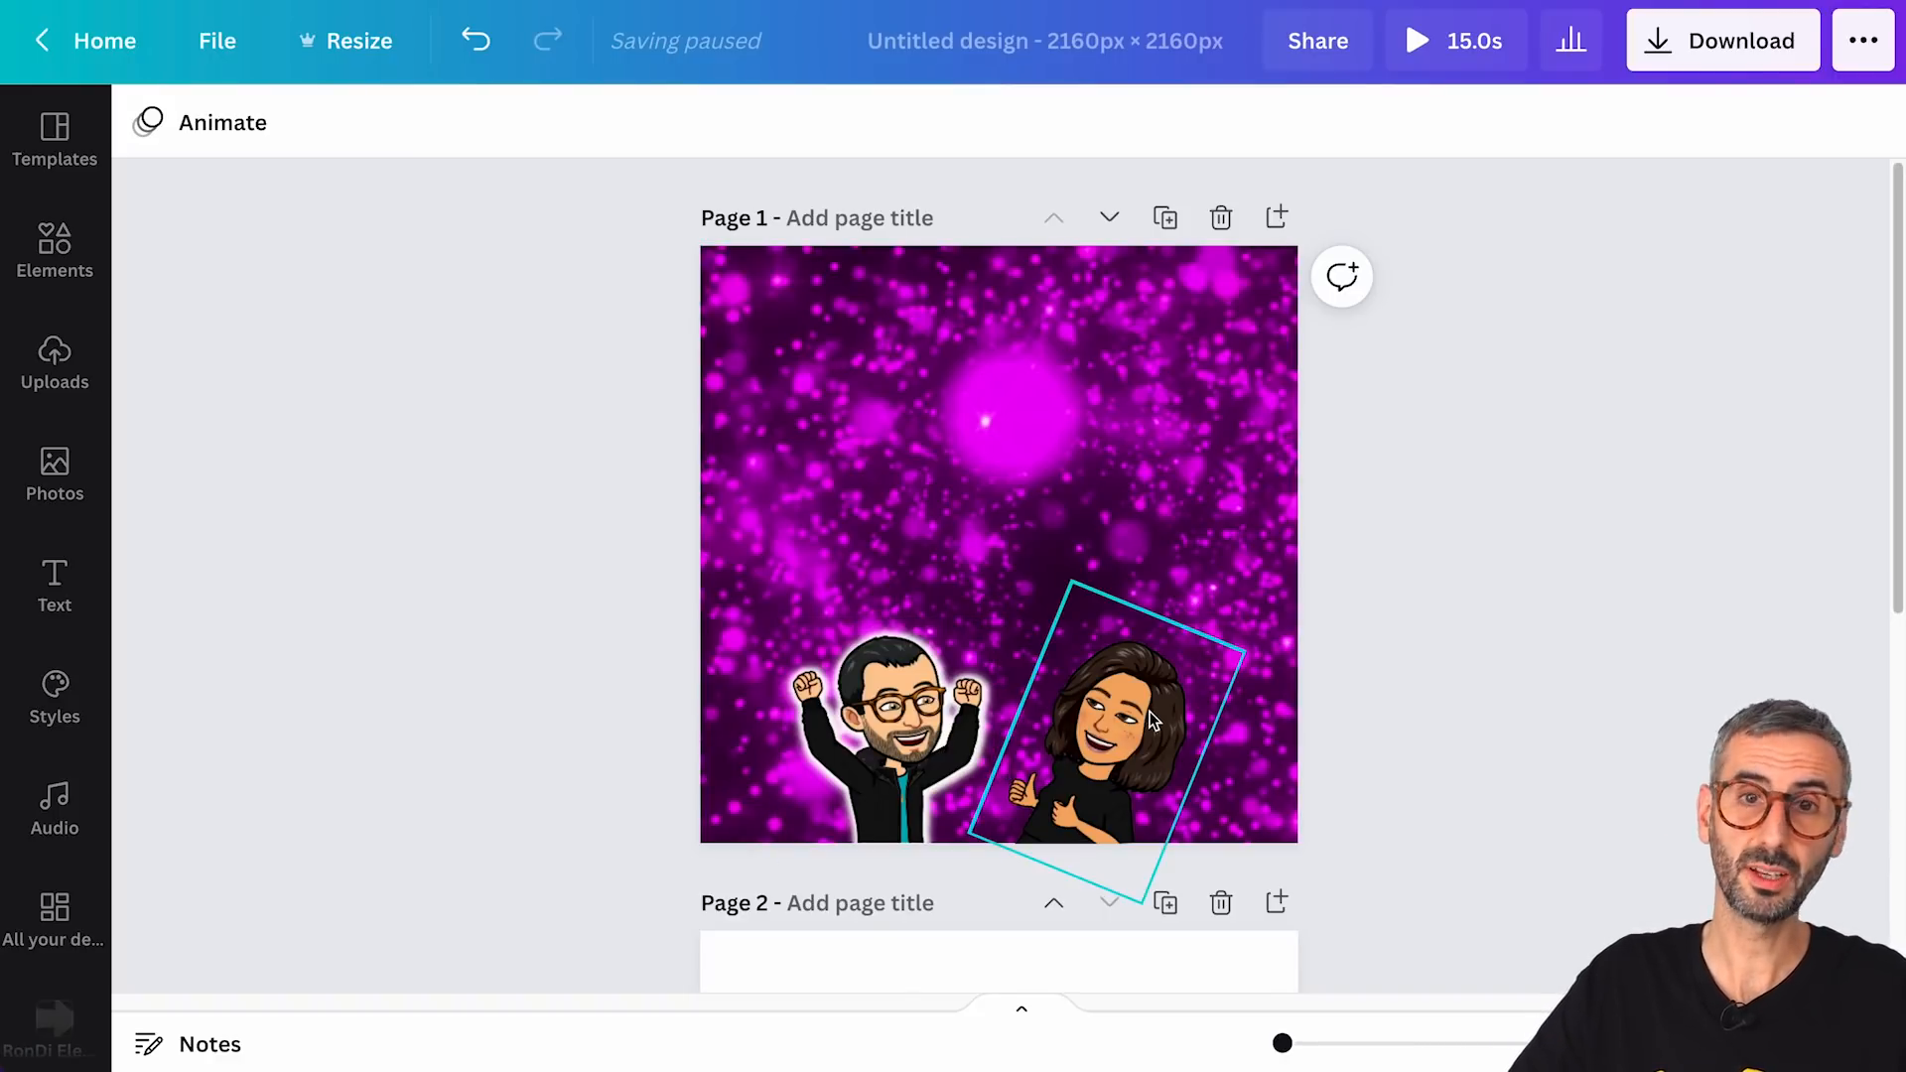
- Try to copy the man's glow style onto the woman's cutout
left_click(933, 740)
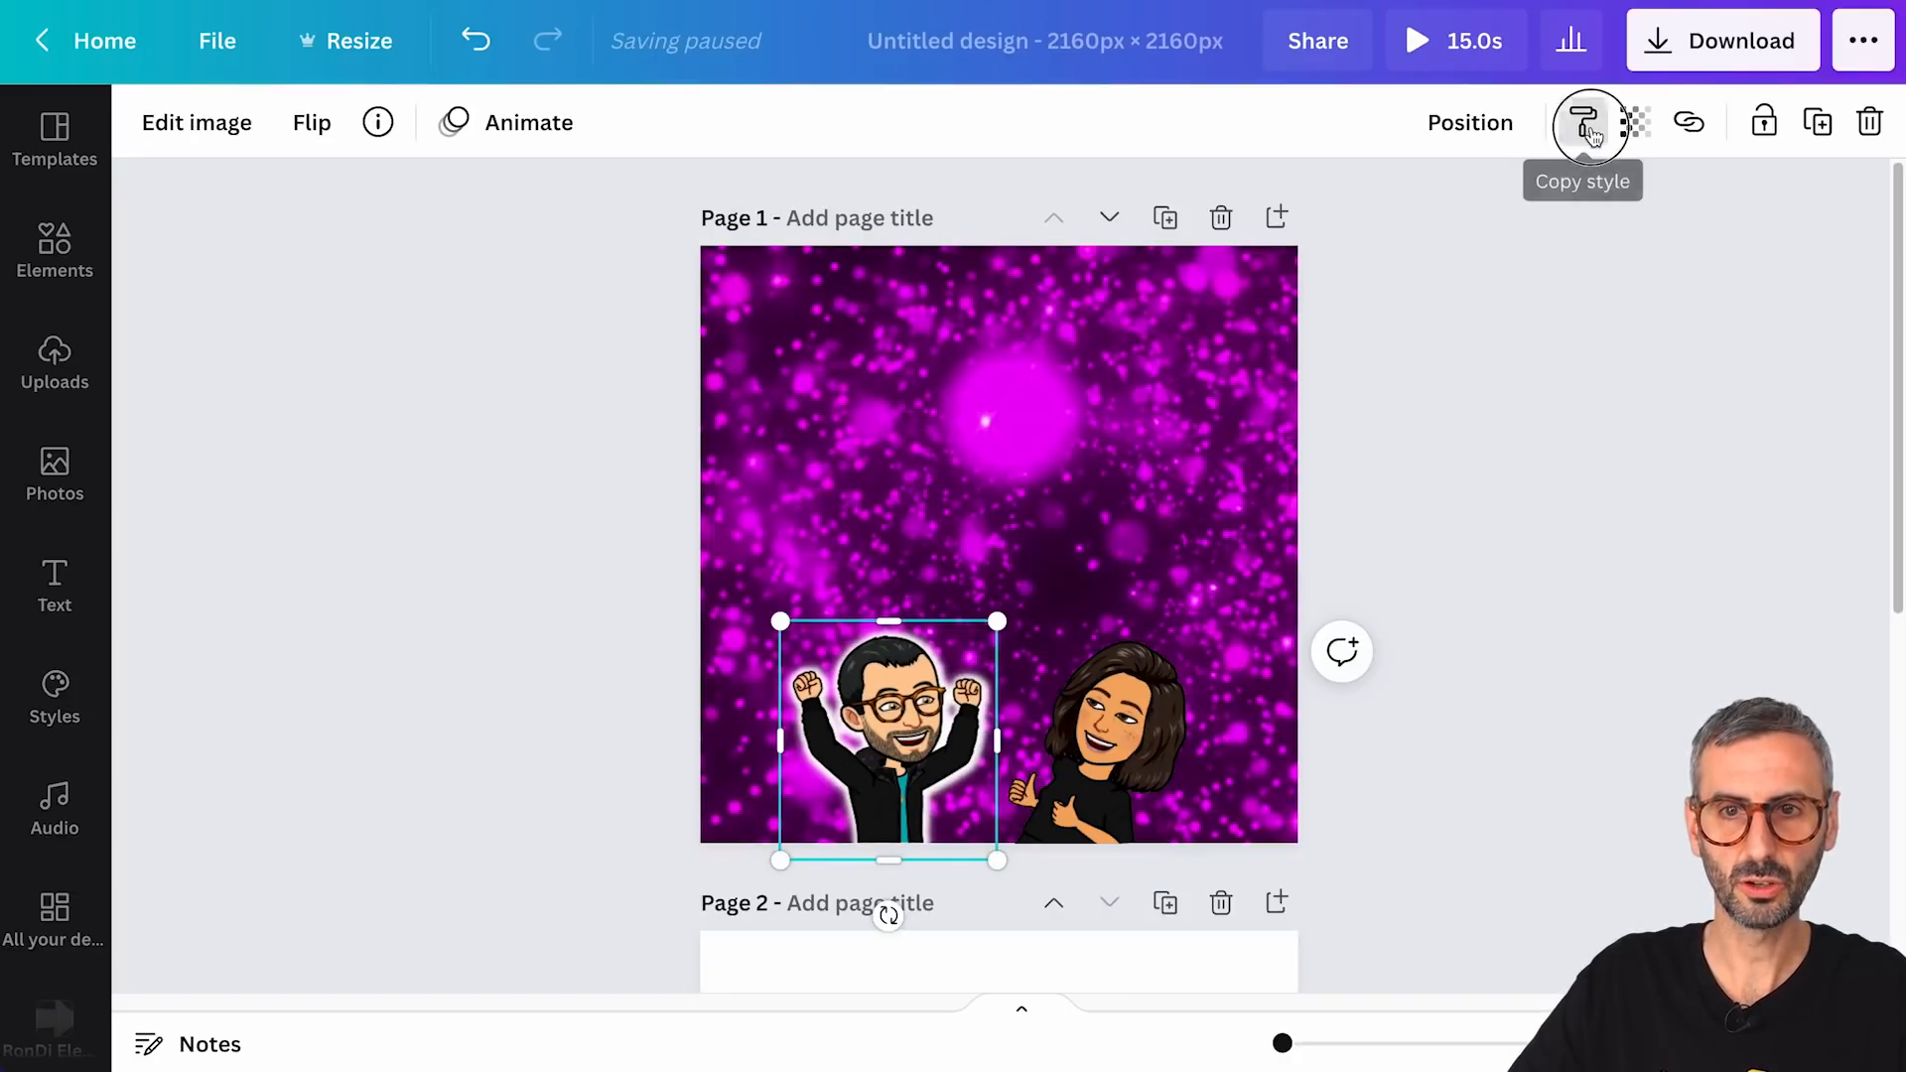
left_click(1585, 127)
left_click(1149, 719)
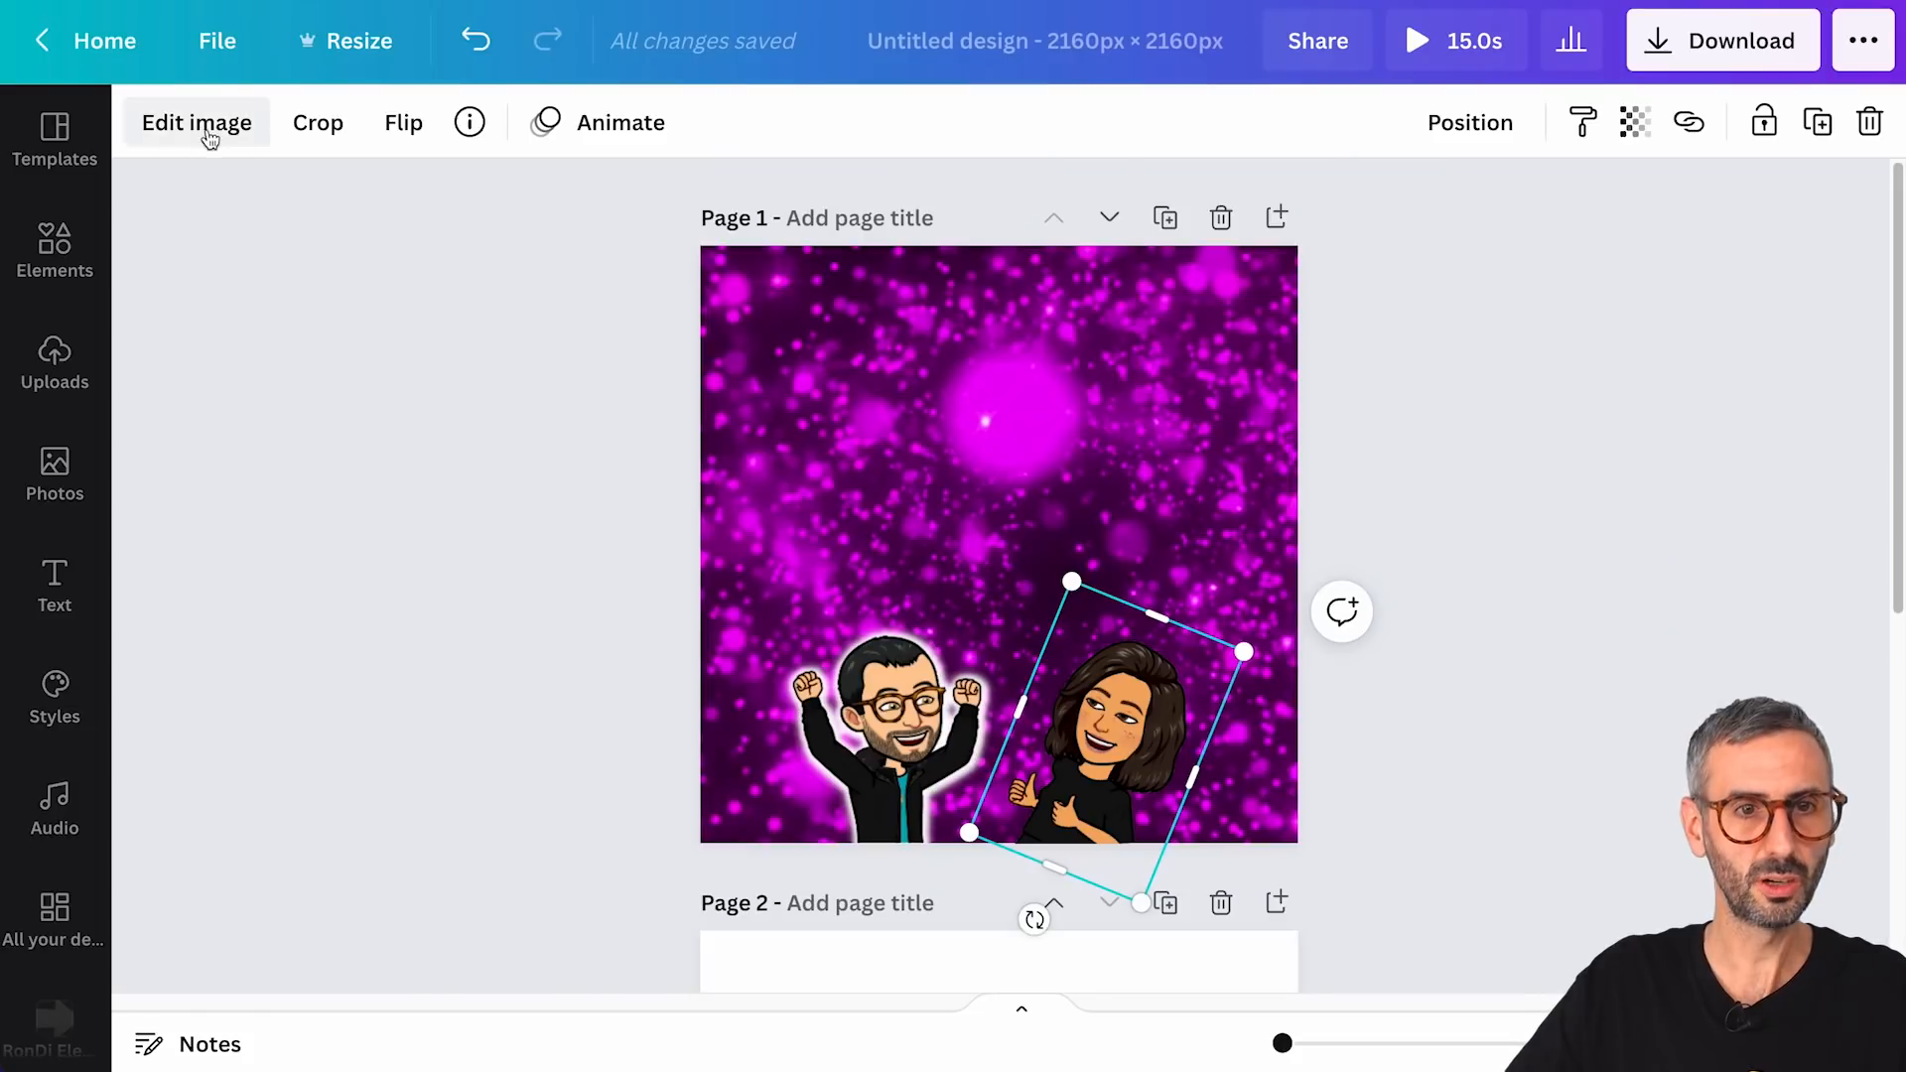
- Apply a white Glow shadow to the woman's cutout with size 20, transparency 100 and blur 10
left_click(199, 125)
left_click(231, 416)
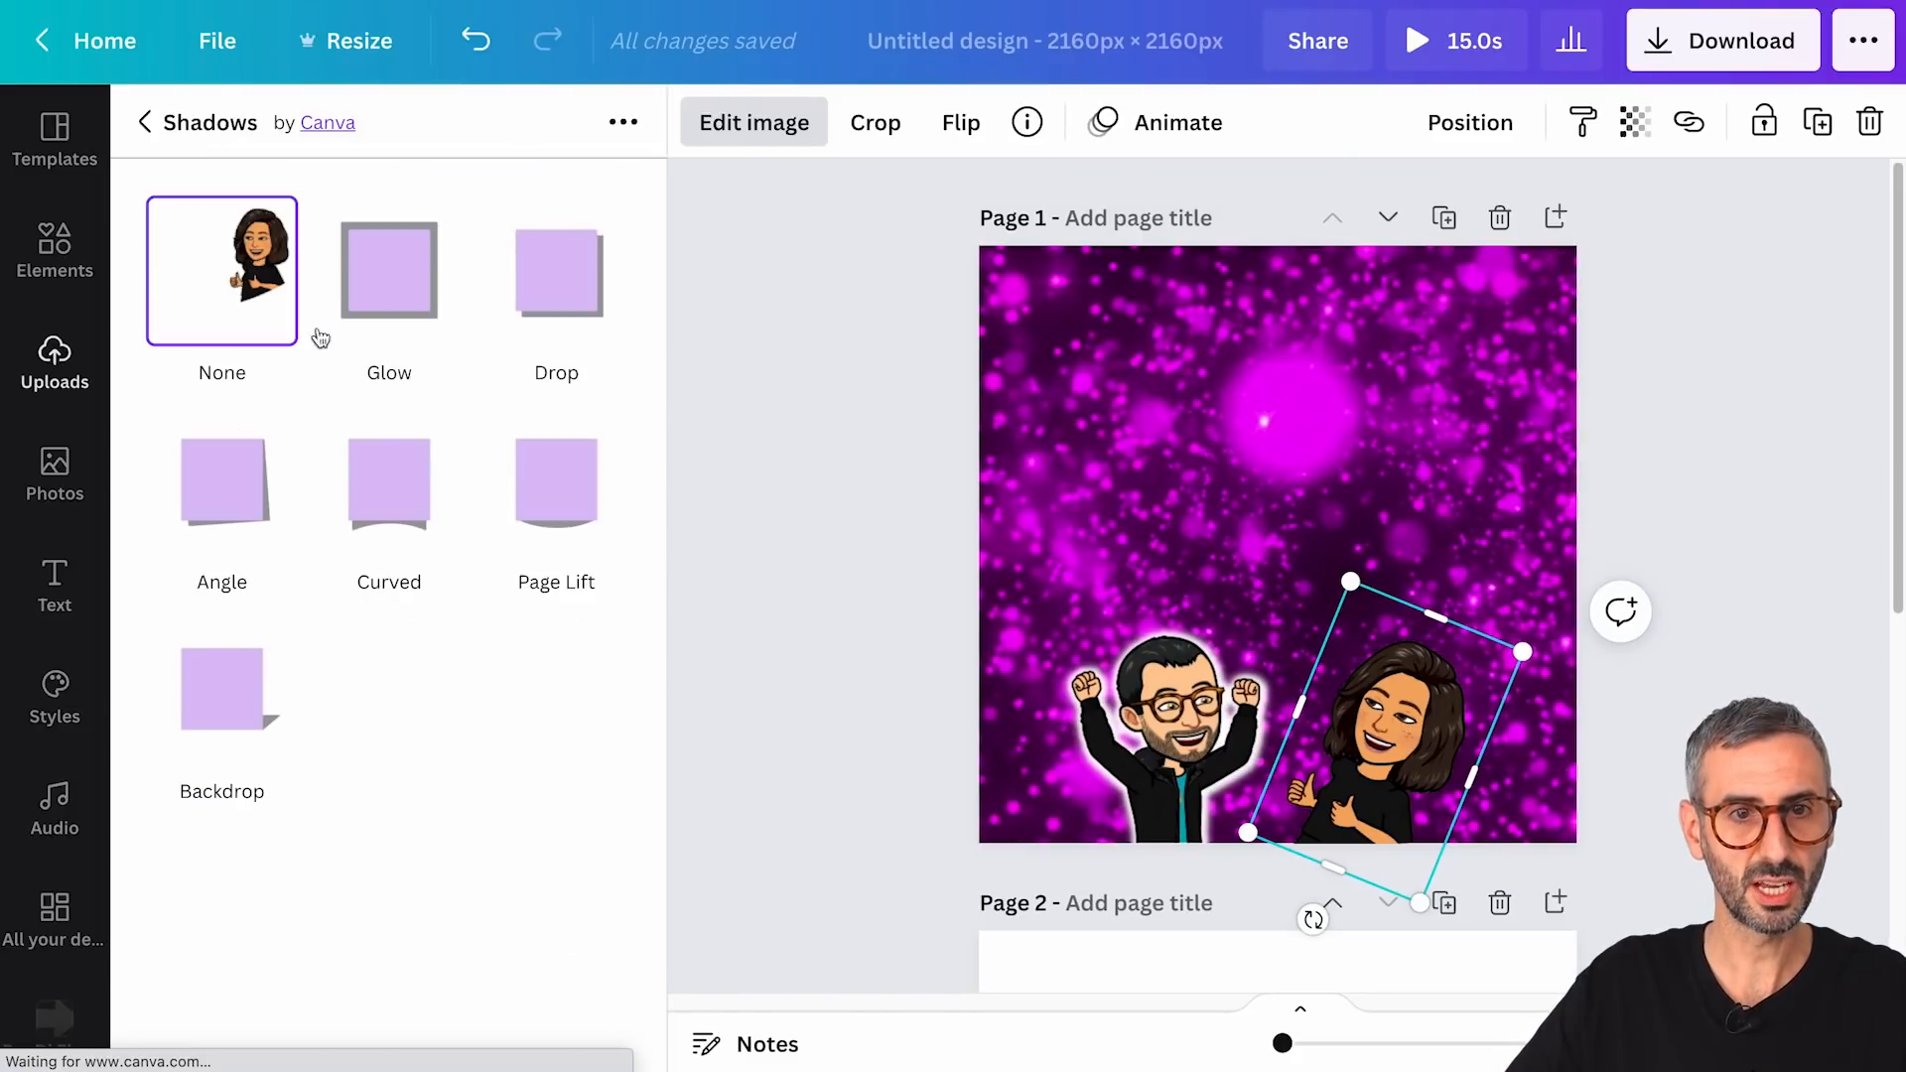
left_click(322, 336)
left_click(386, 291)
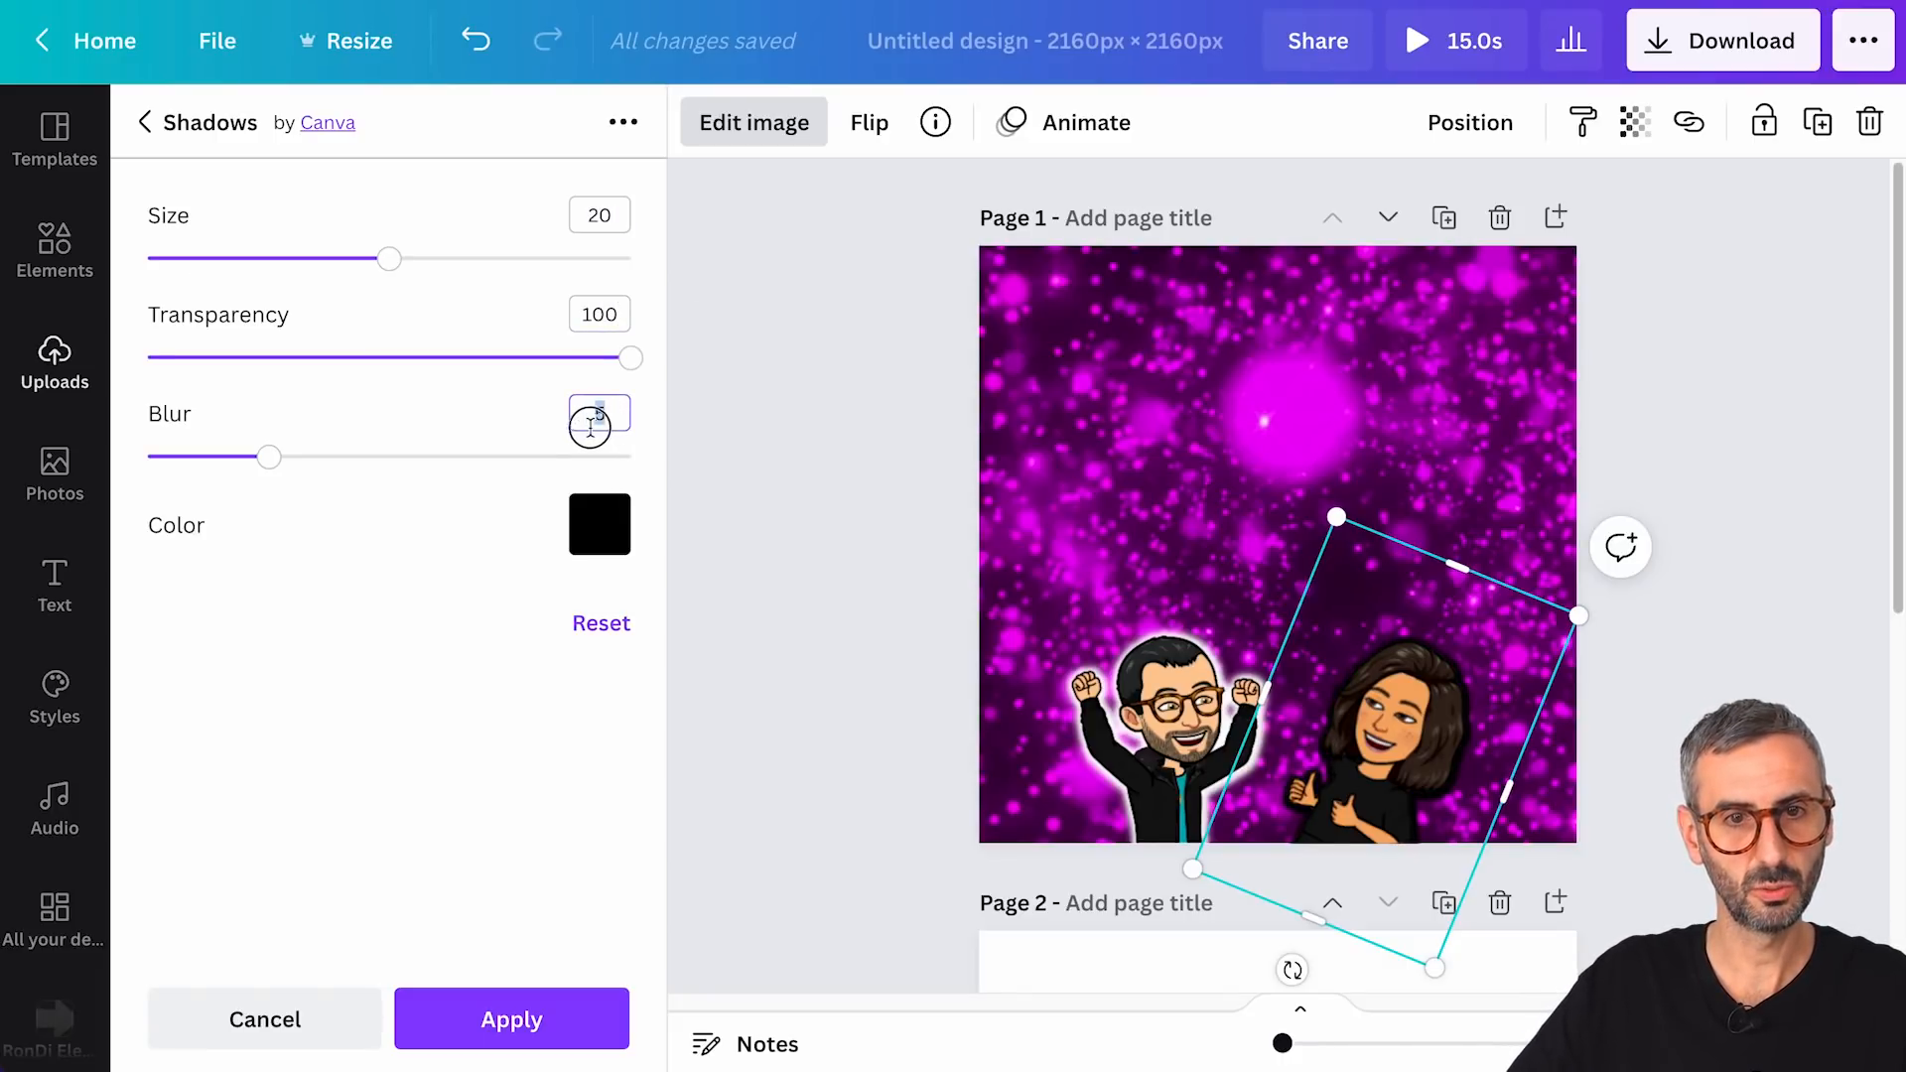
left_click(597, 546)
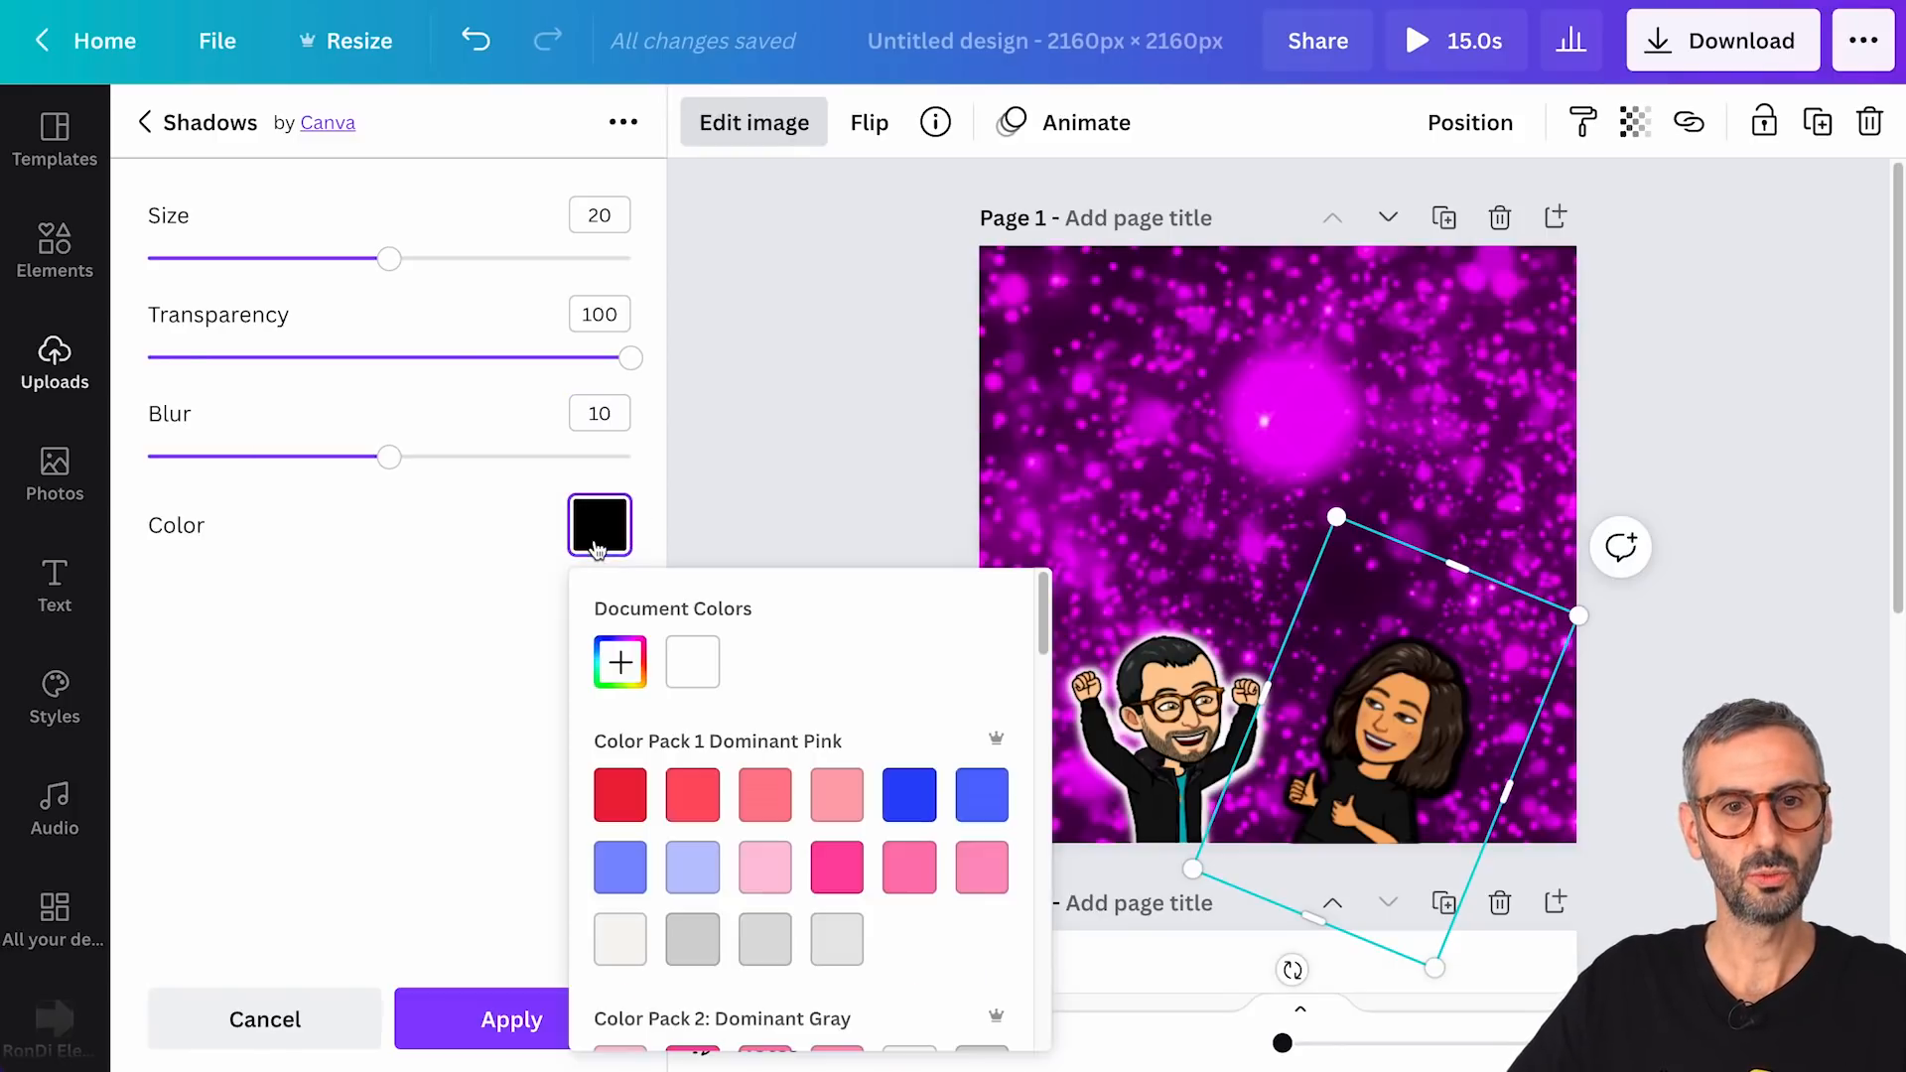
left_click(692, 661)
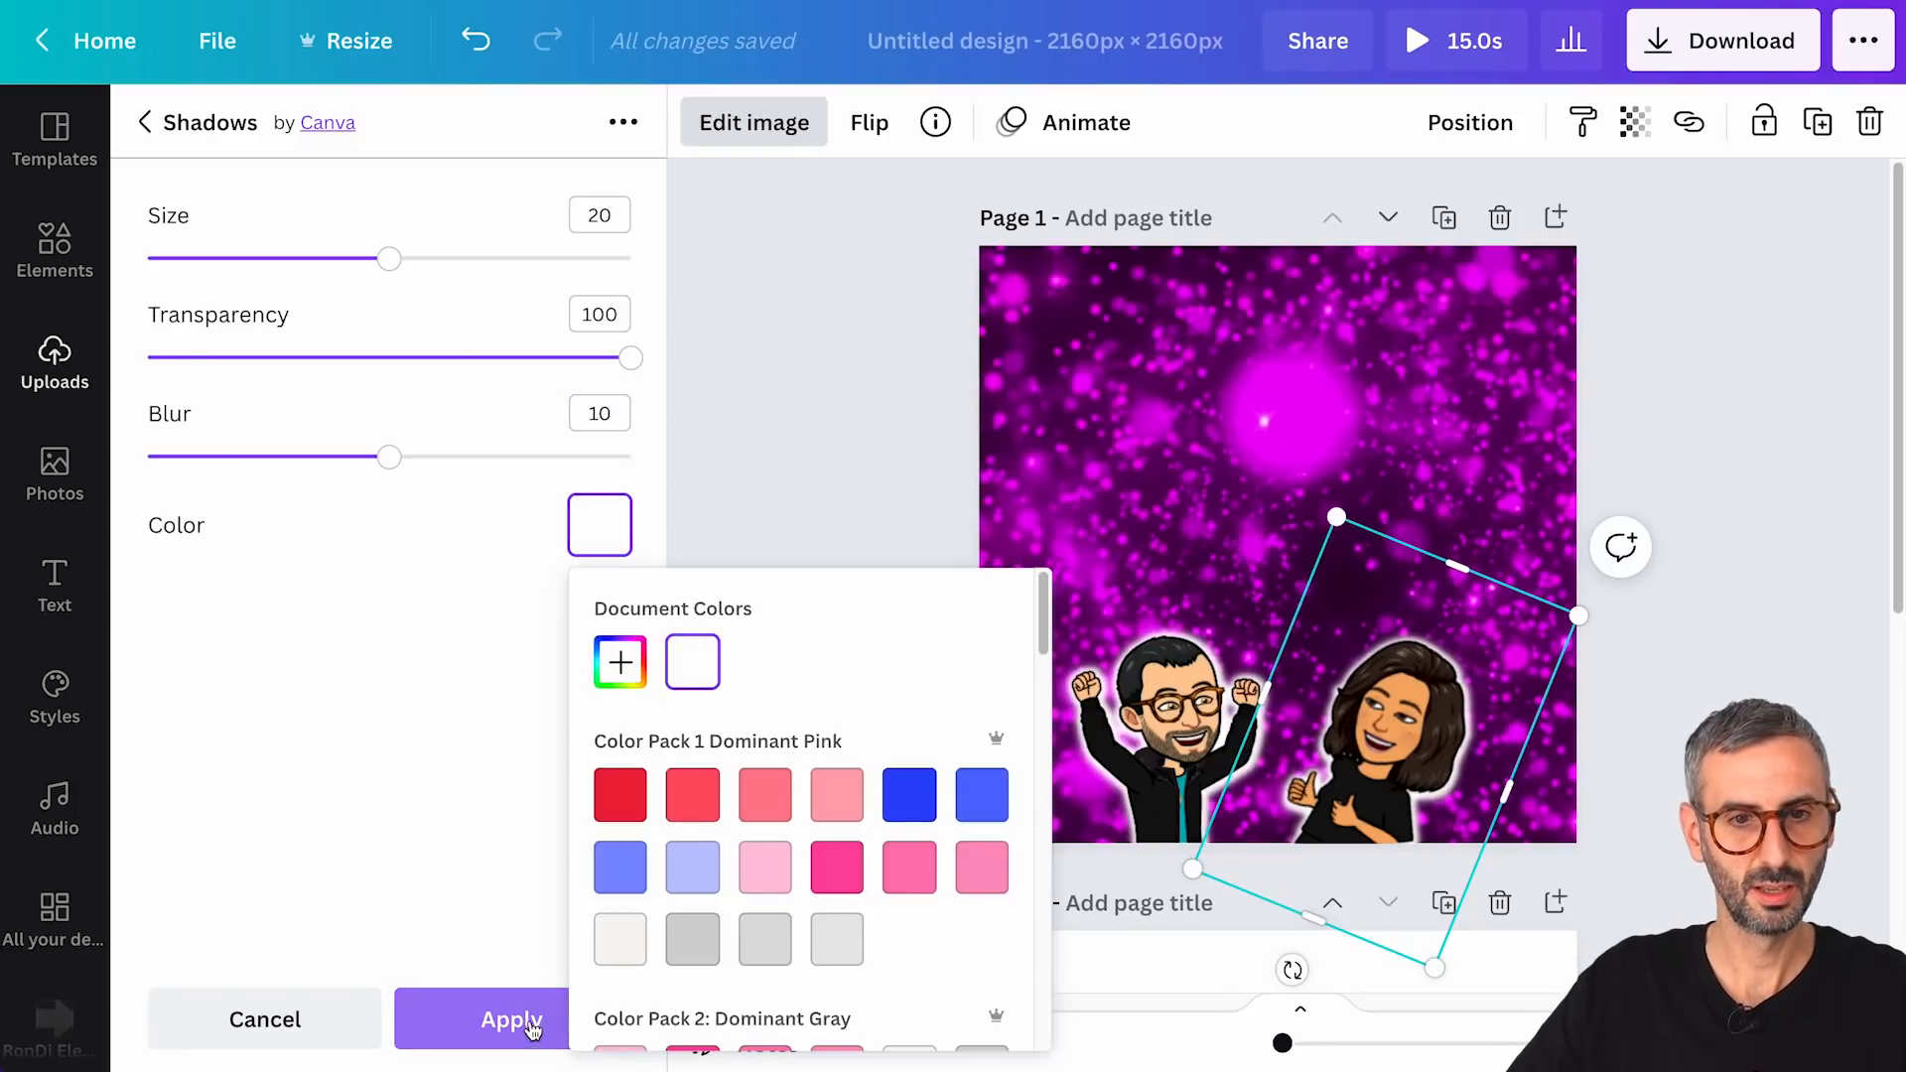
left_click(502, 1023)
left_click(512, 1013)
left_click(1172, 734)
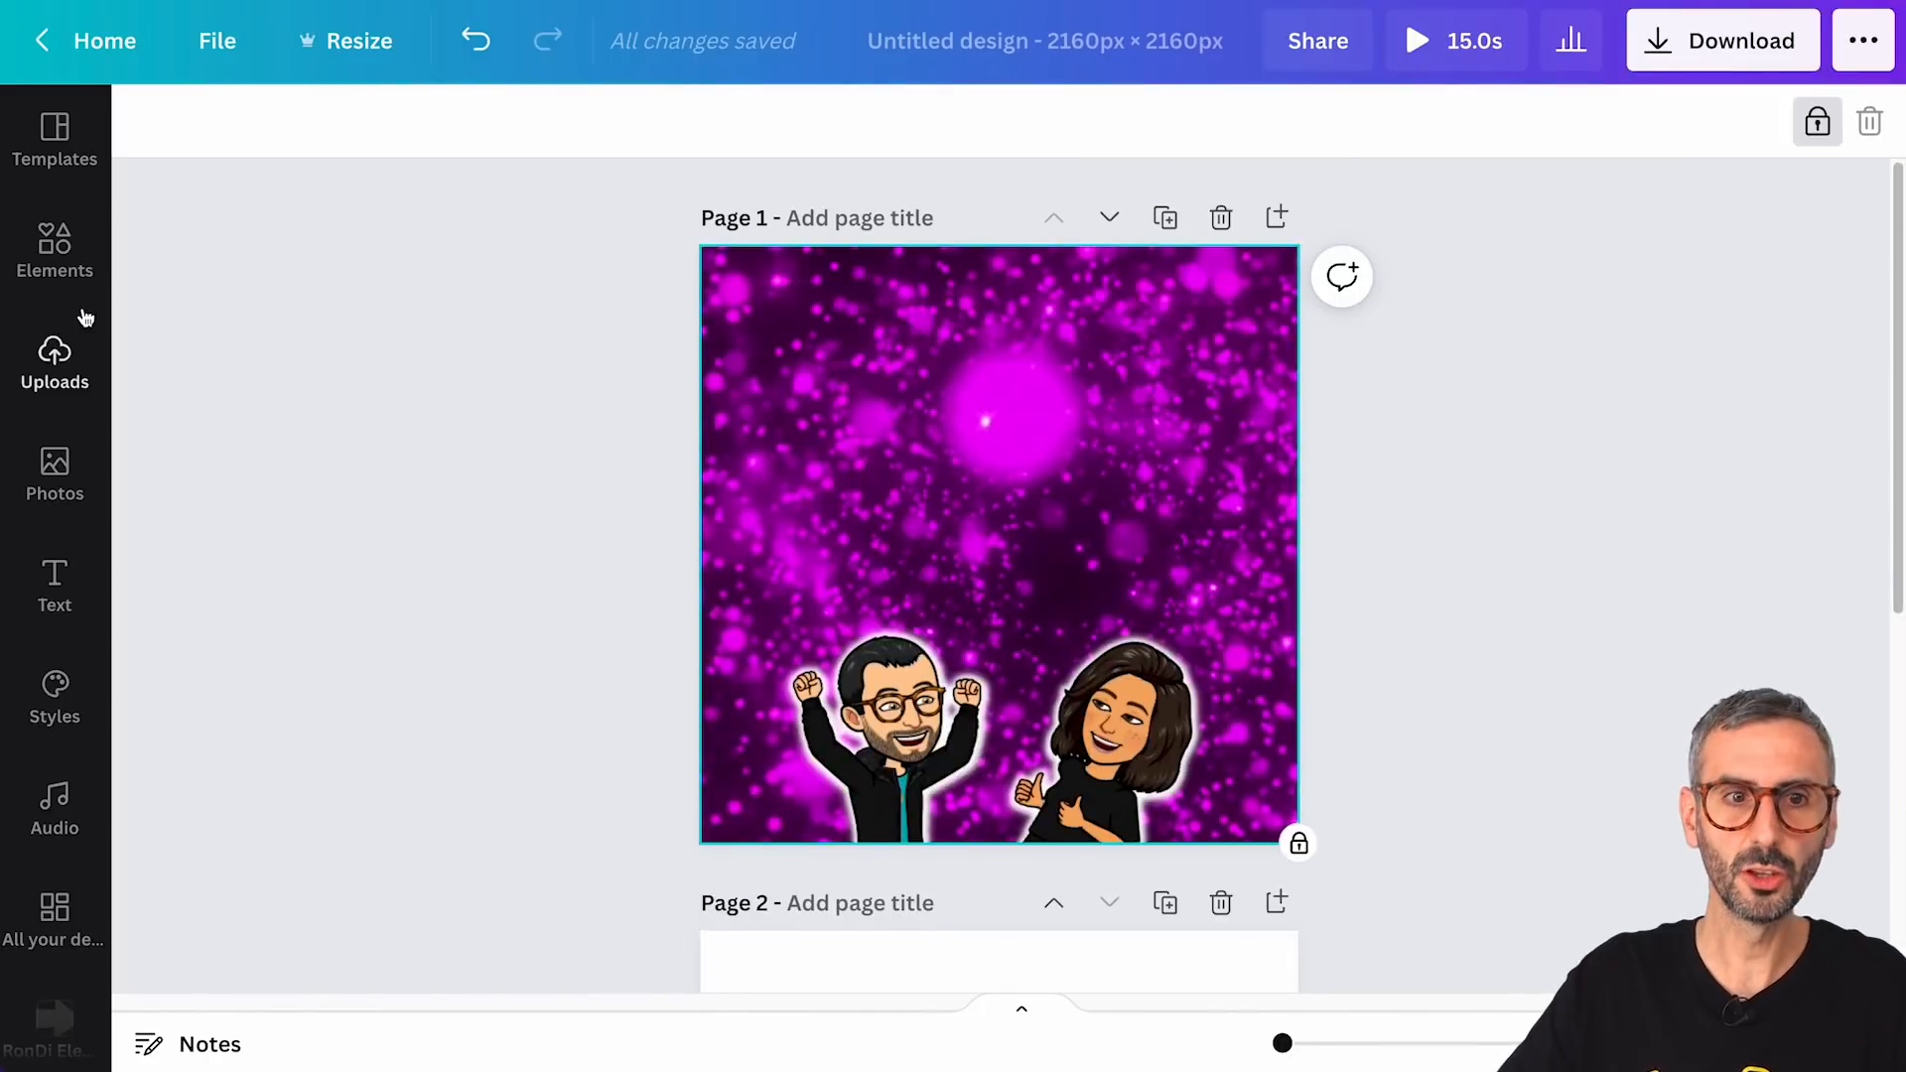
- Search the elements library for "number set"
left_click(49, 263)
left_click(289, 140)
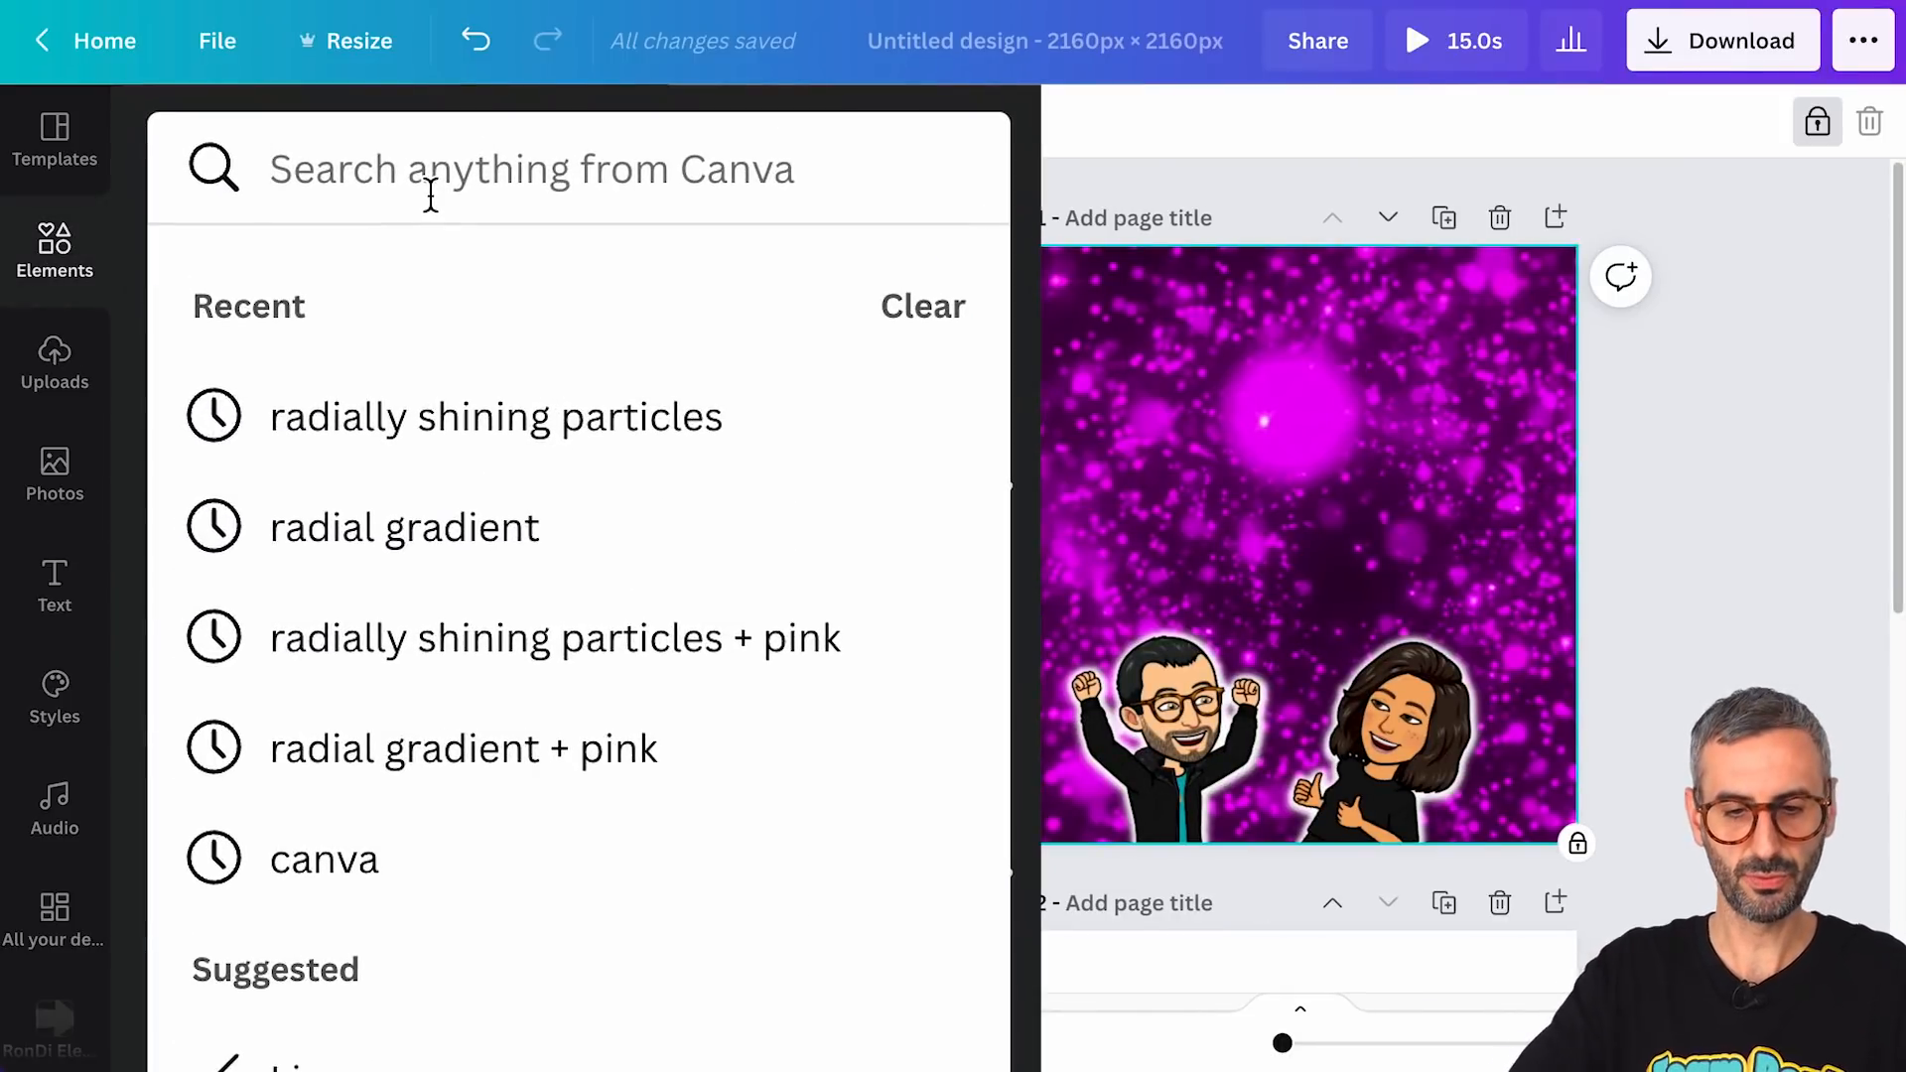
type("numbers")
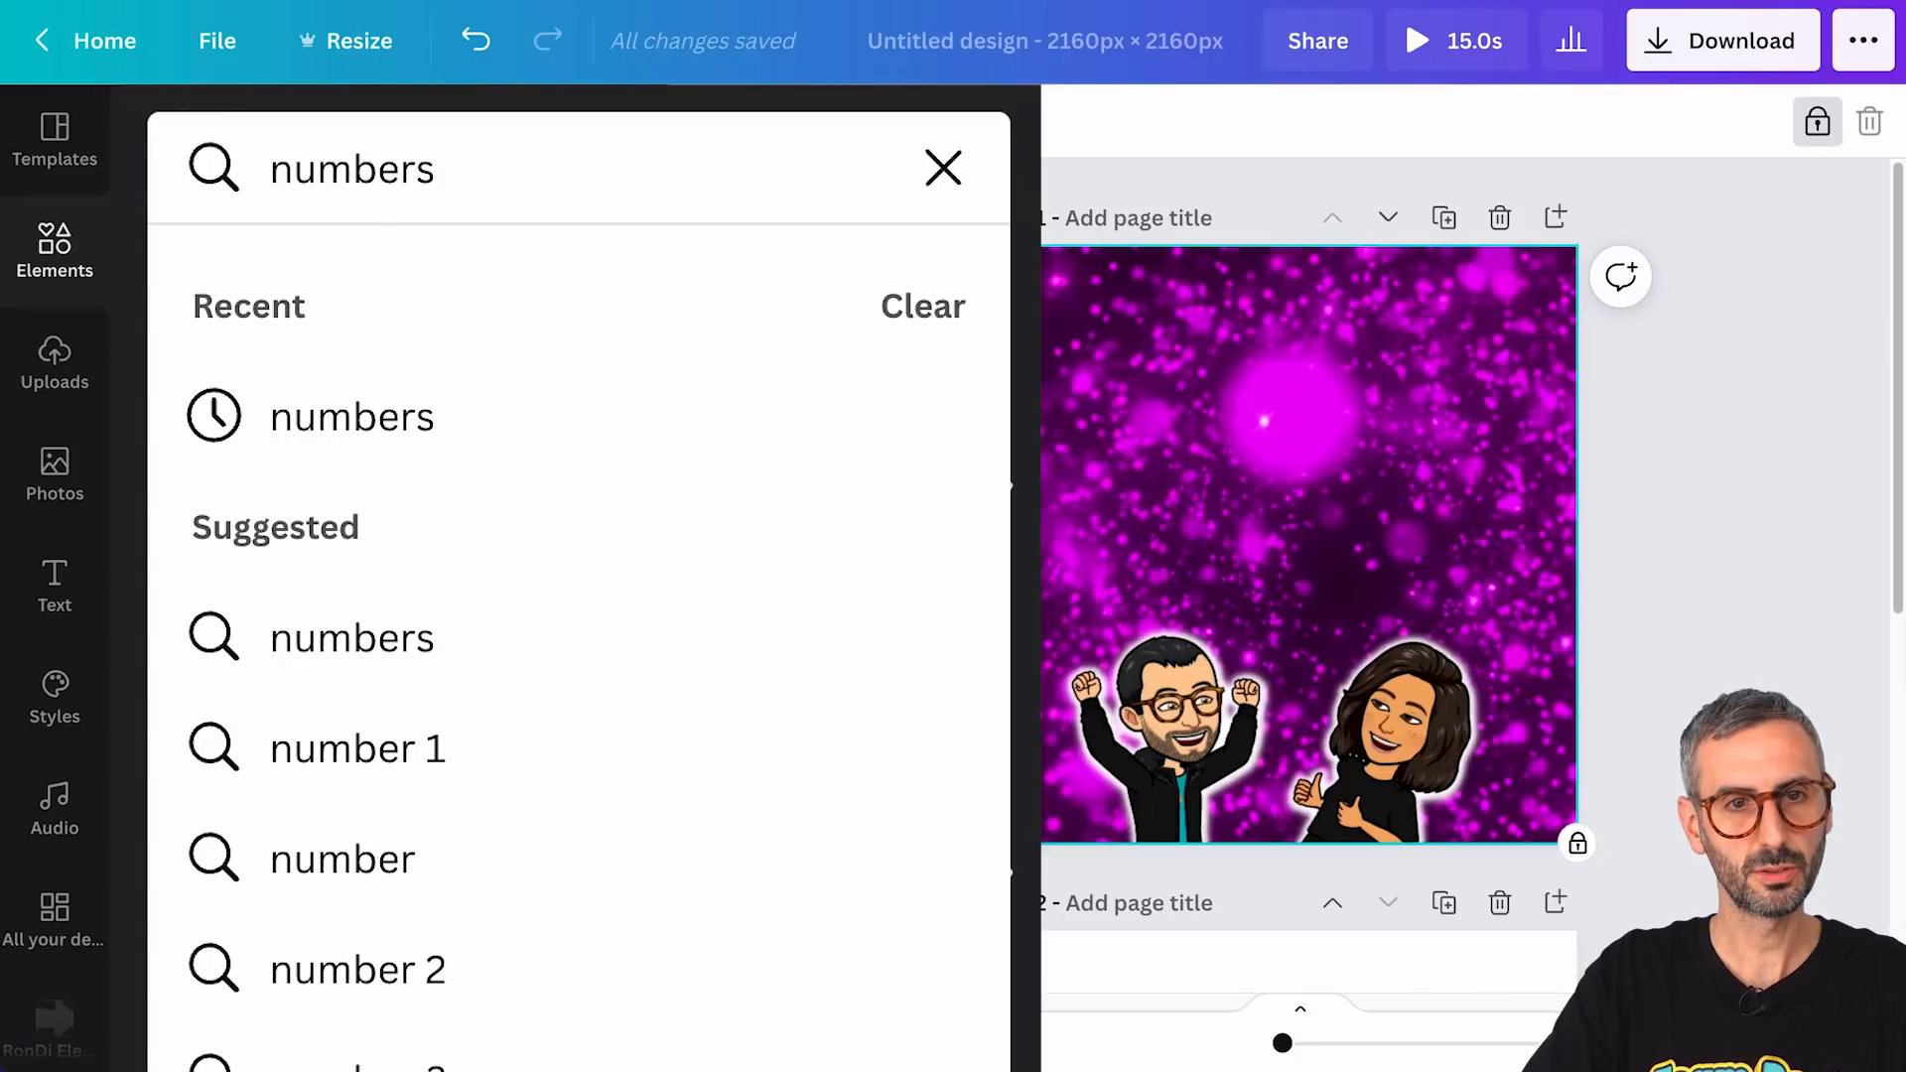
key("BackSpace")
type("set")
key("Return")
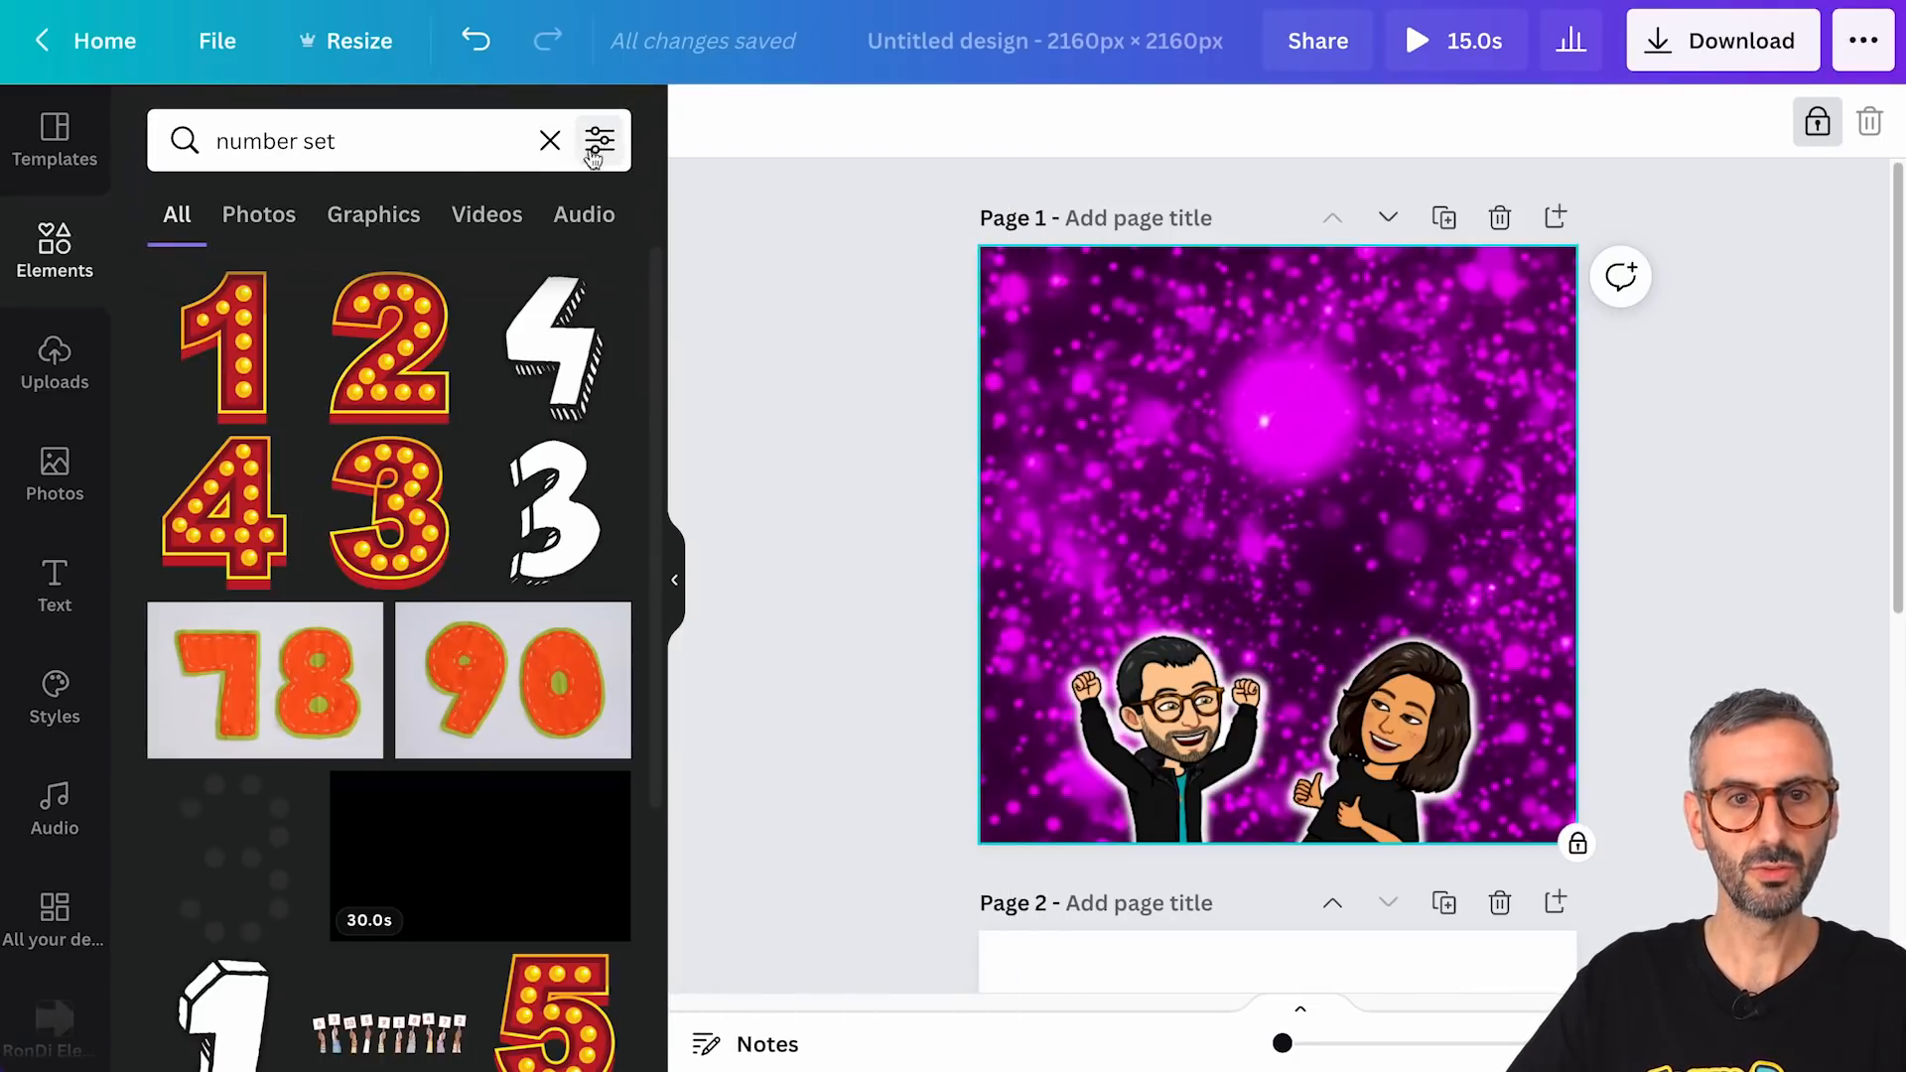
- Filter the number set results to animated items and limit them to graphics
left_click(599, 147)
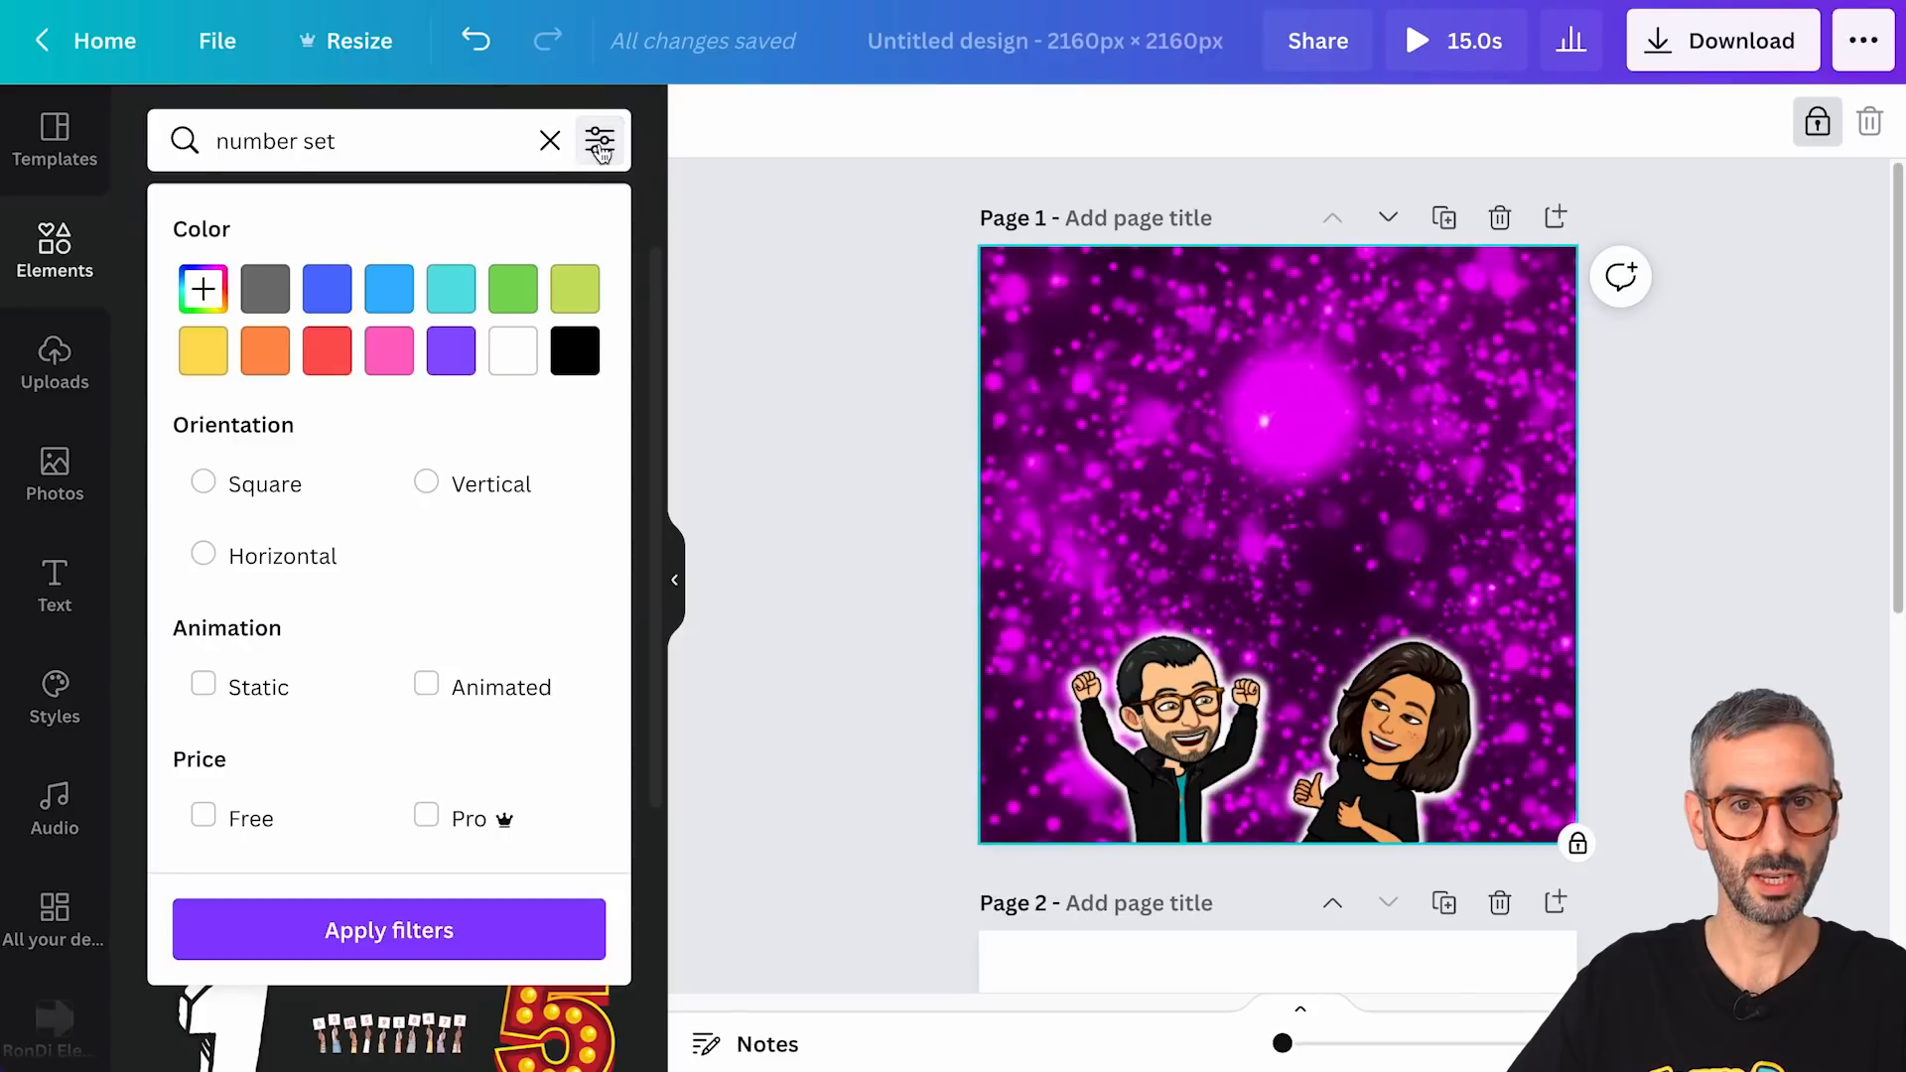
left_click(431, 689)
left_click(399, 930)
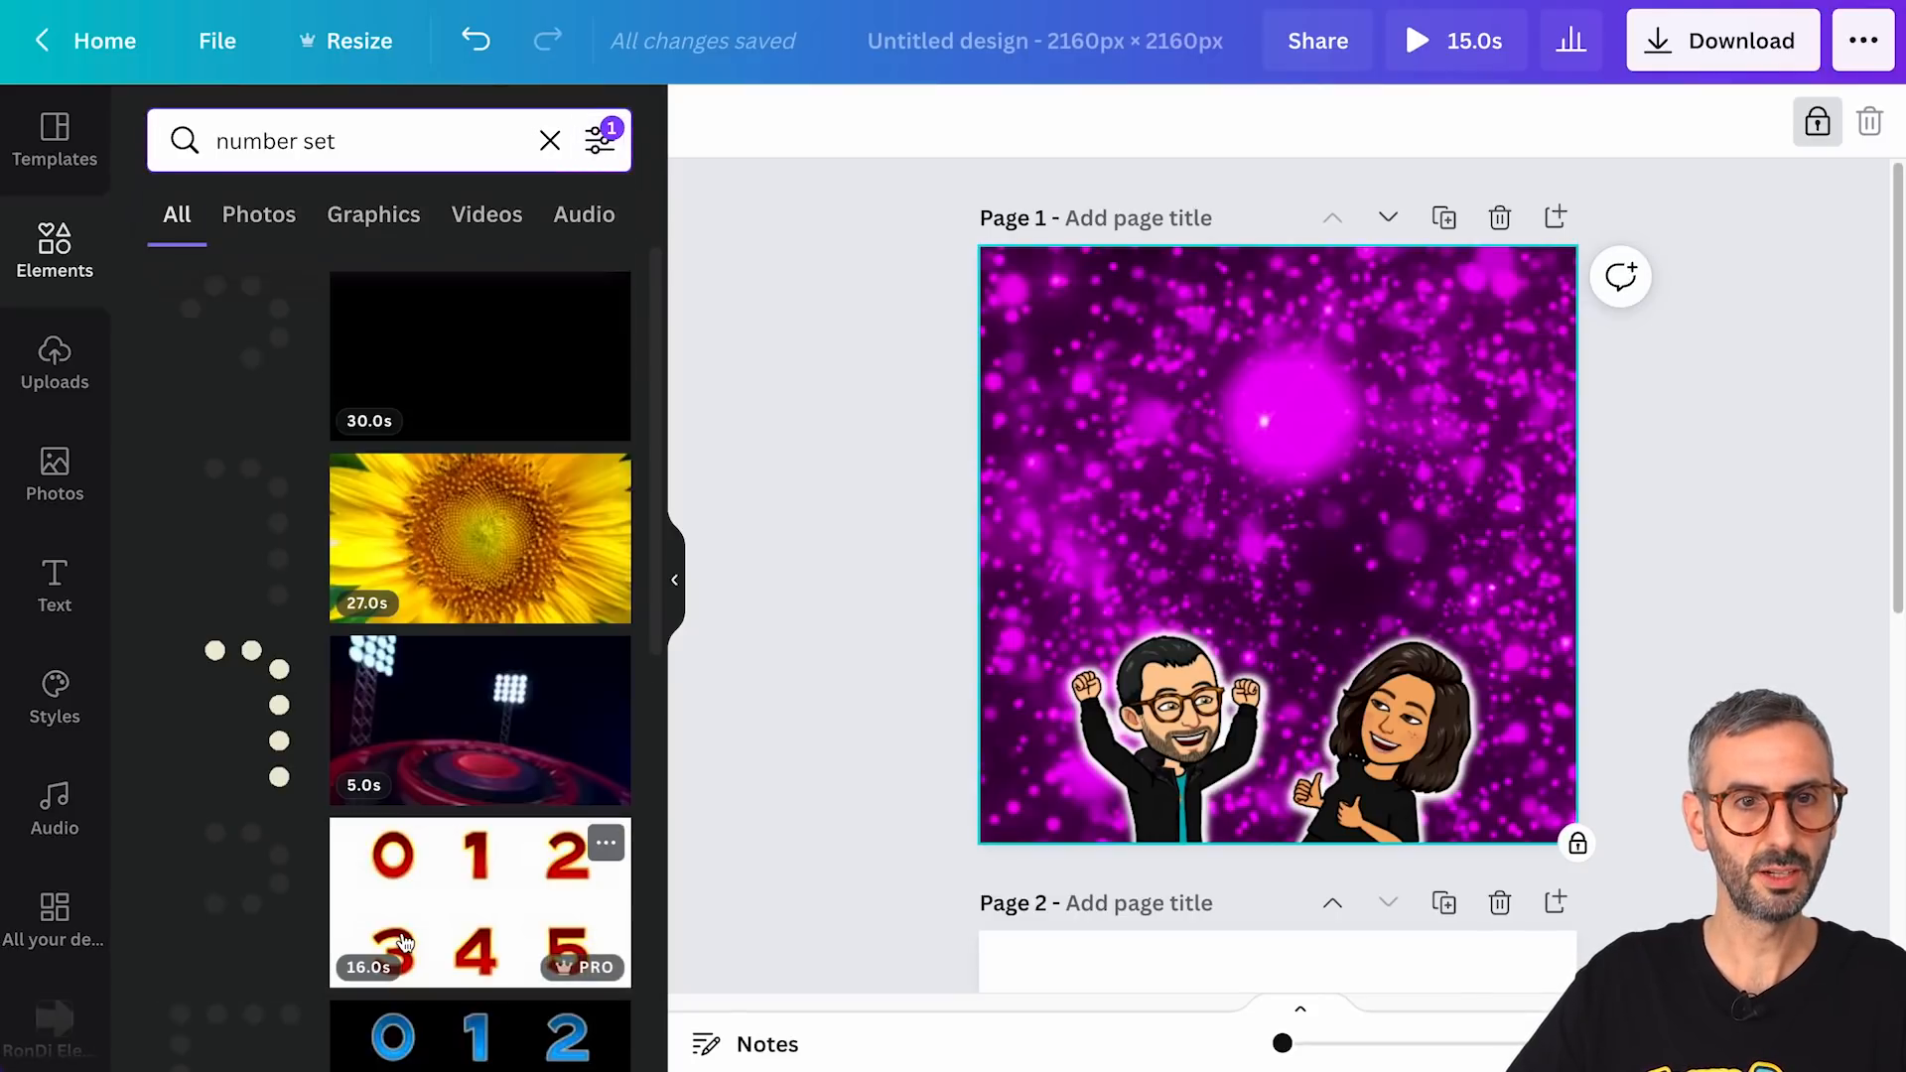
left_click(387, 222)
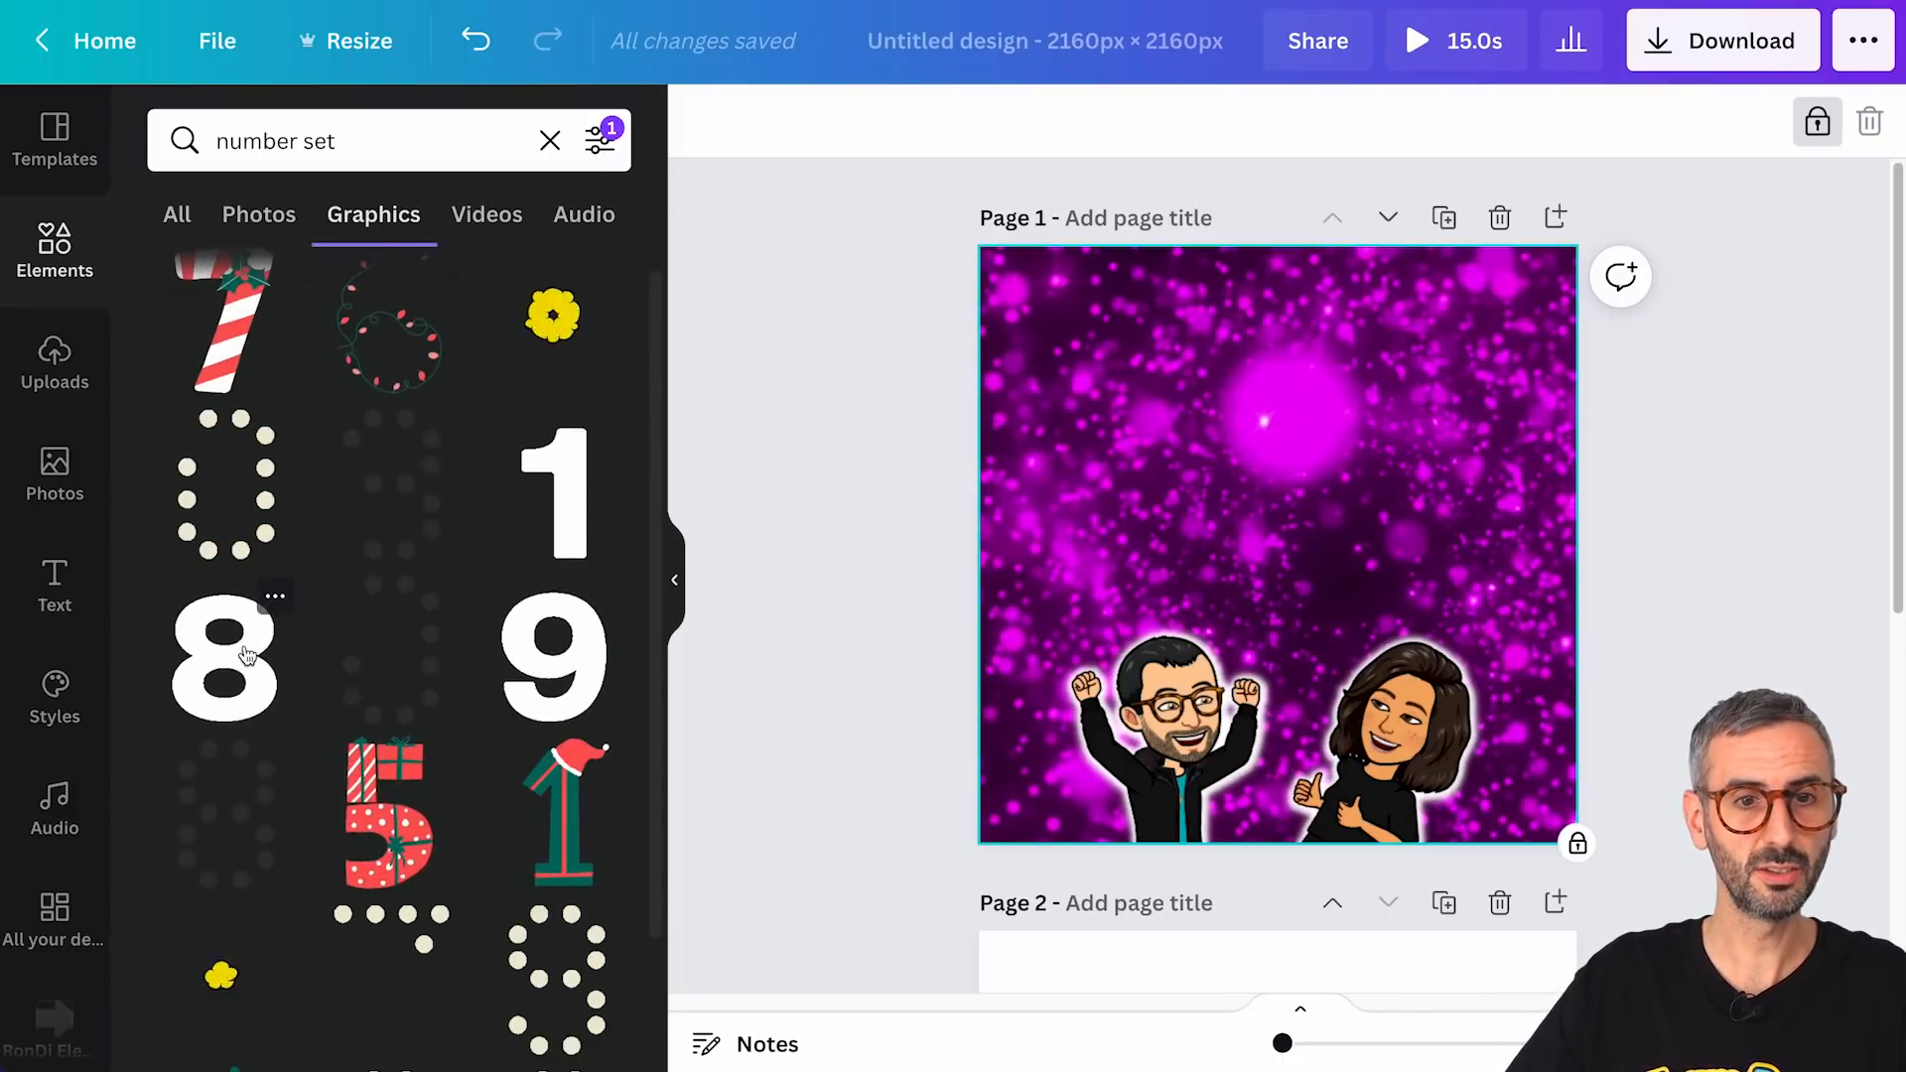
- Look through the animated number graphics and show more items like the solid white number 1
scroll(596, 740, "down", 1)
scroll(595, 740, "down", 8)
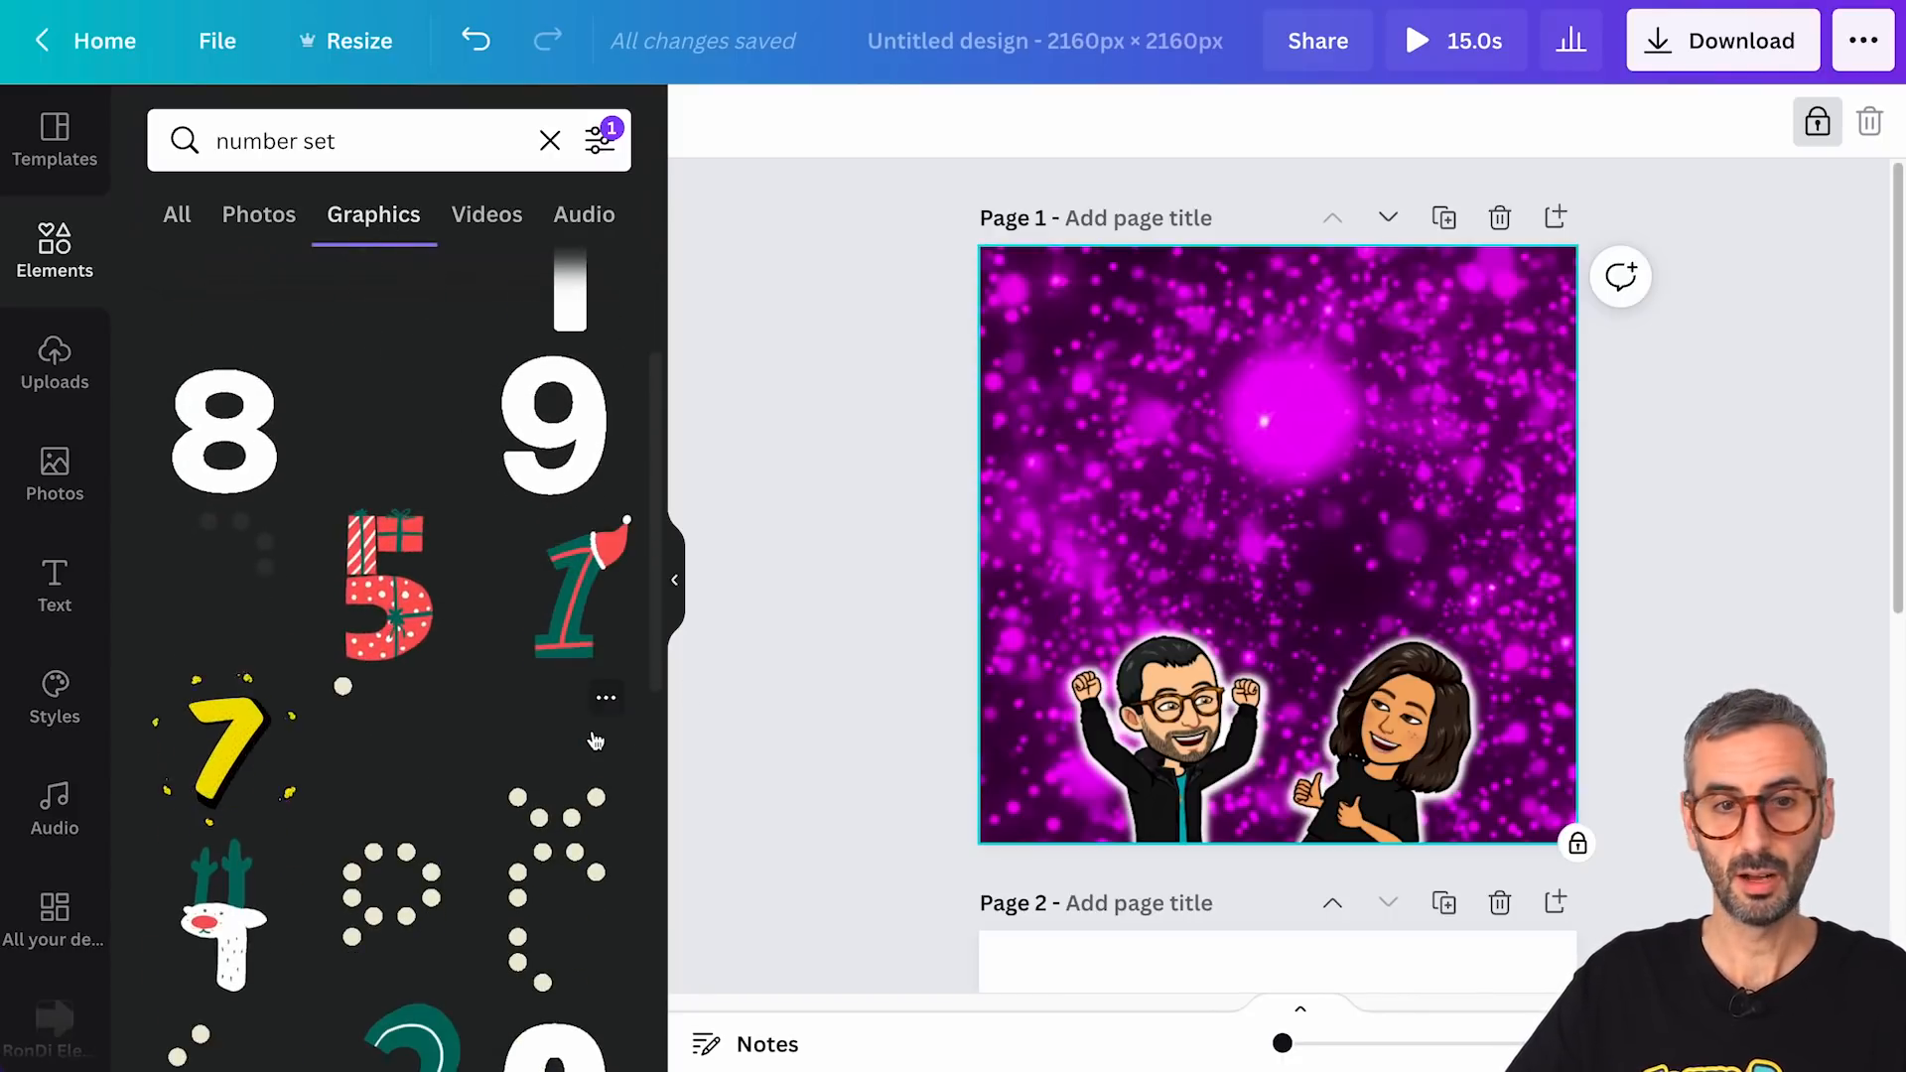
scroll(594, 743, "down", 3)
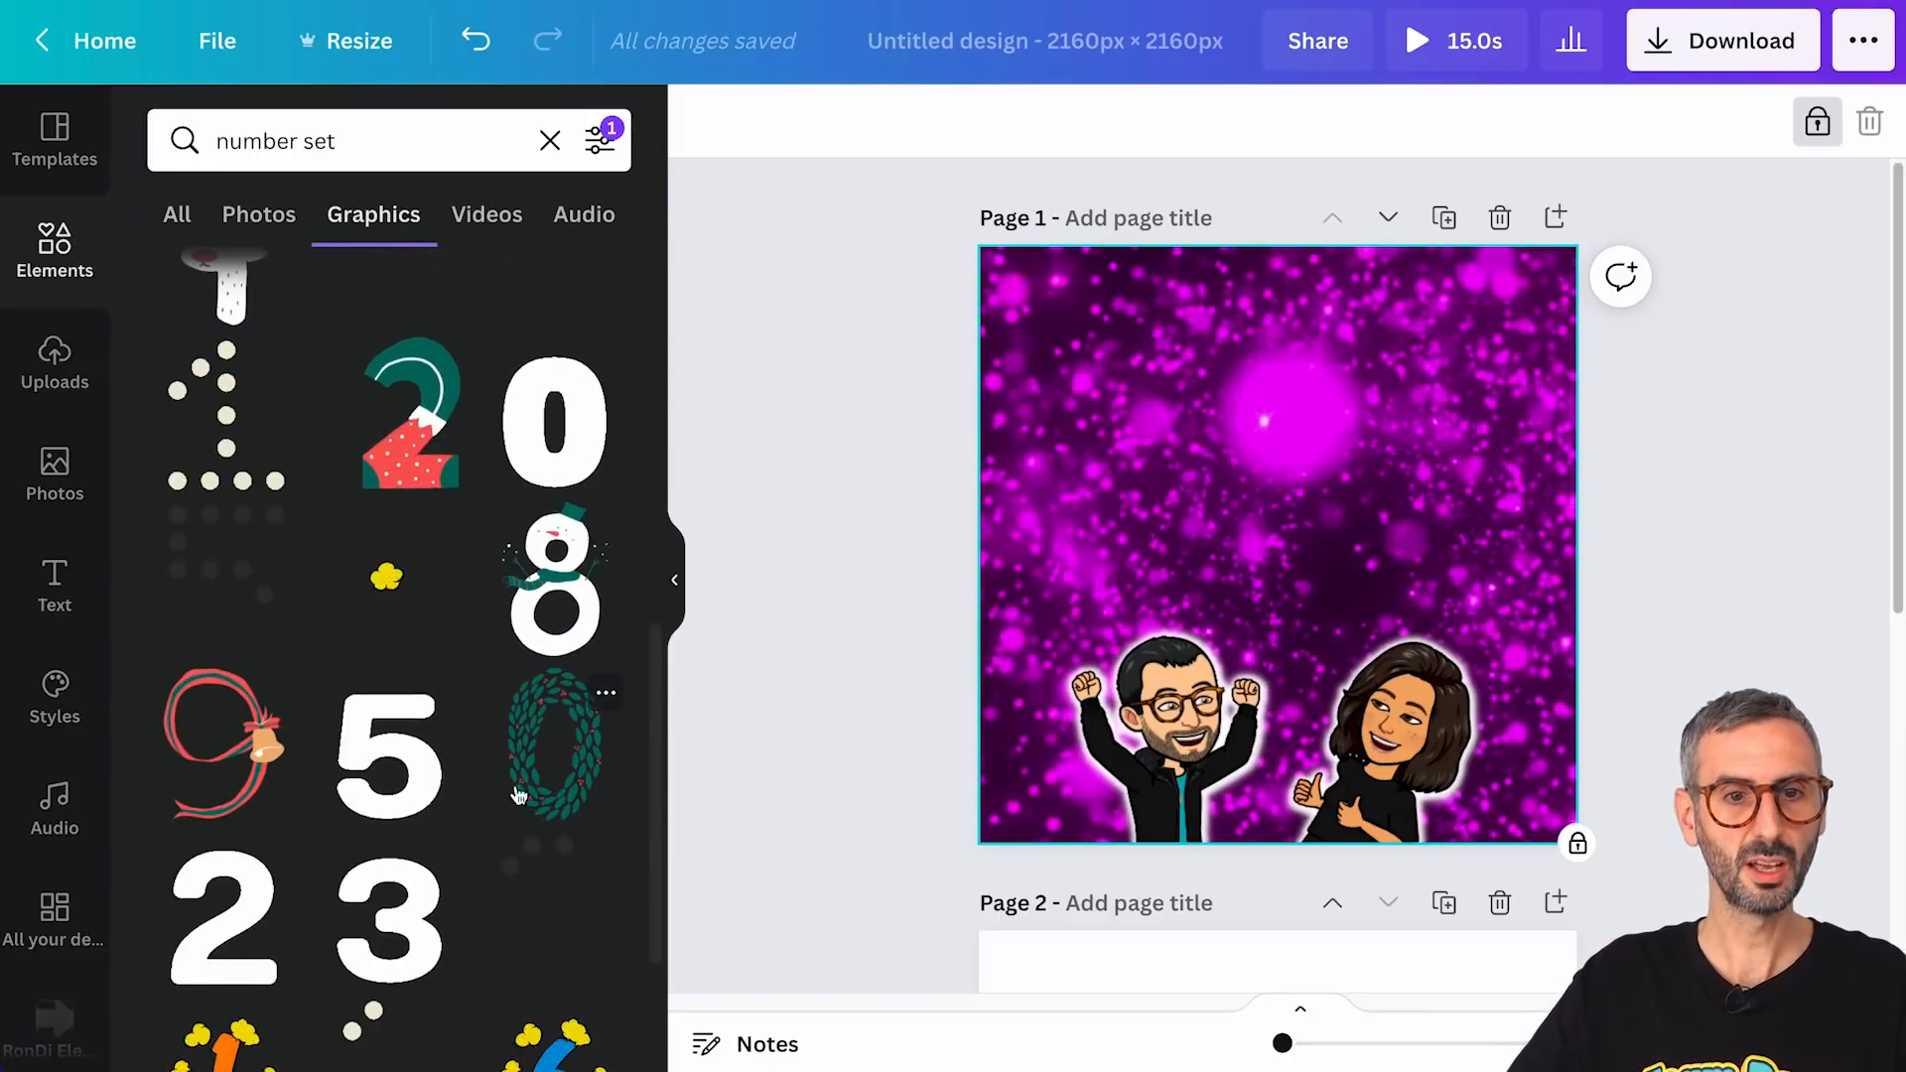
scroll(355, 851, "up", 10)
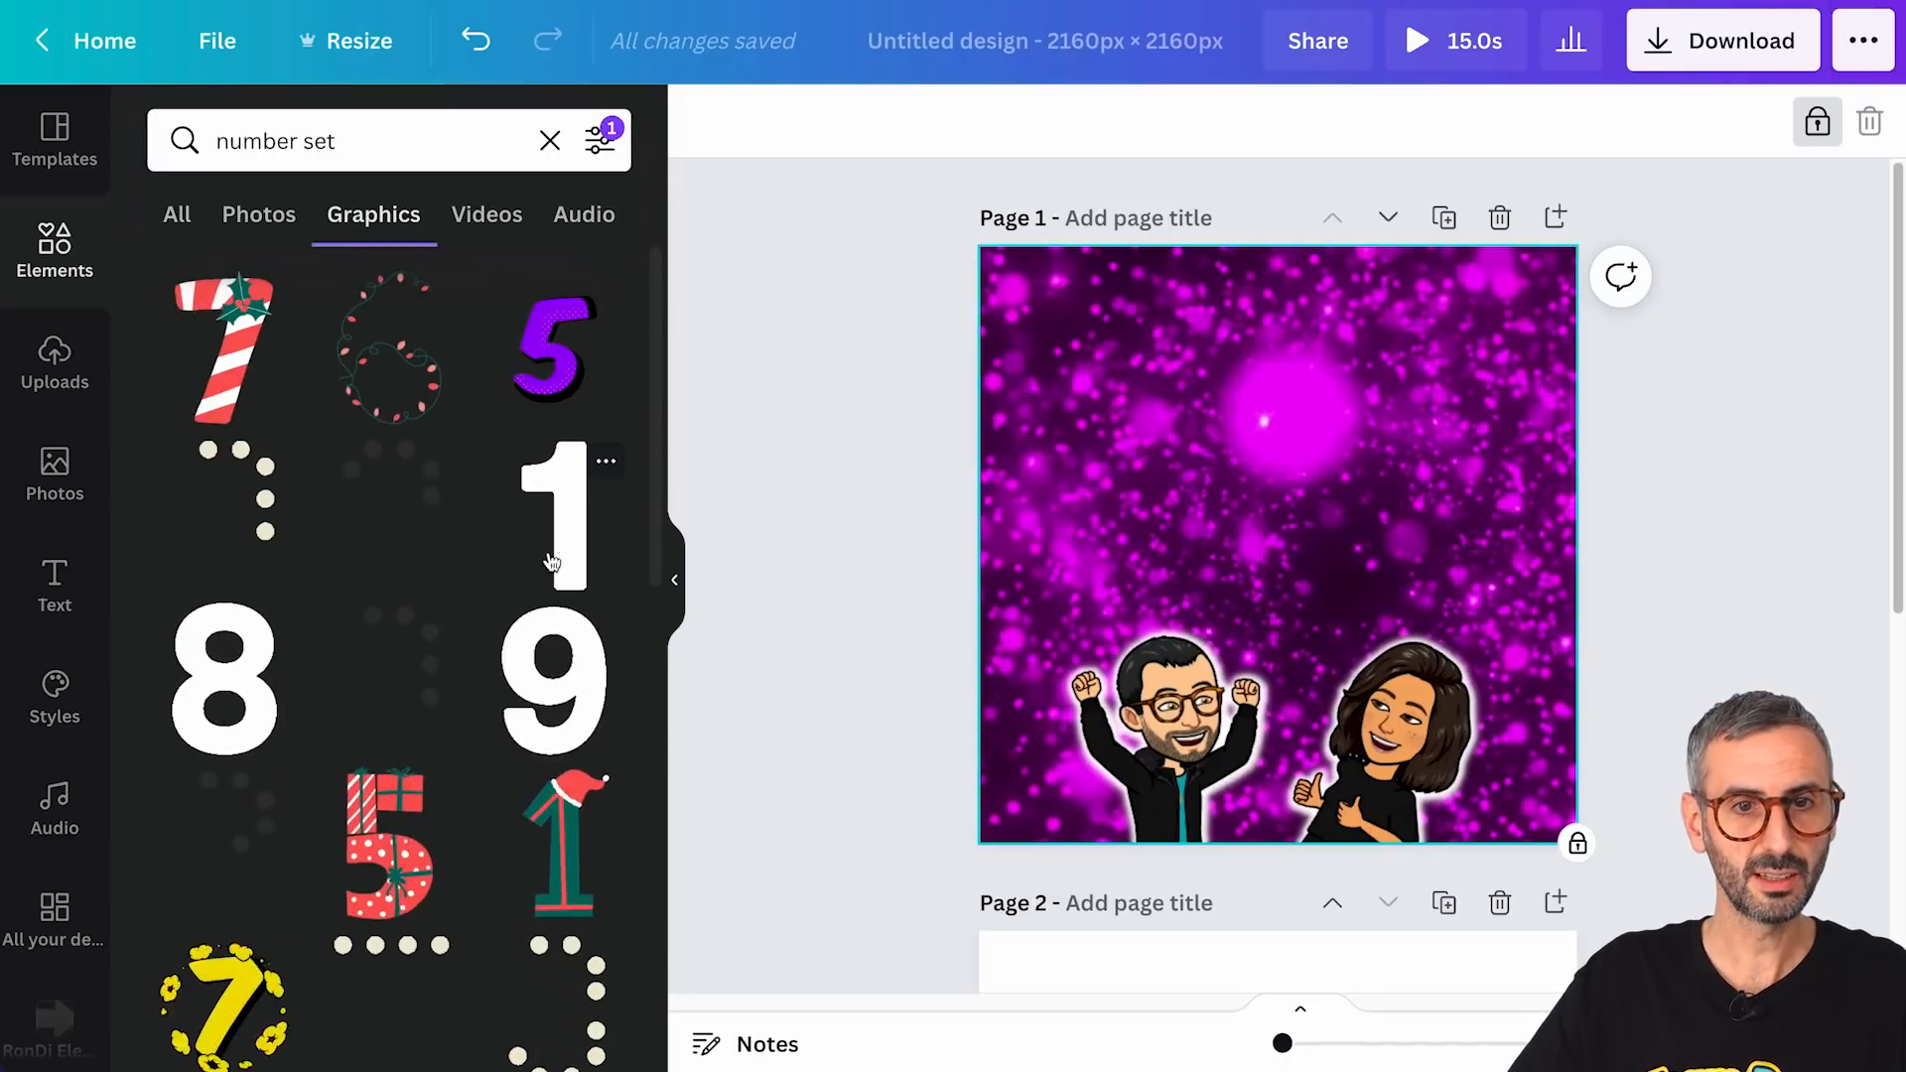
left_click(605, 464)
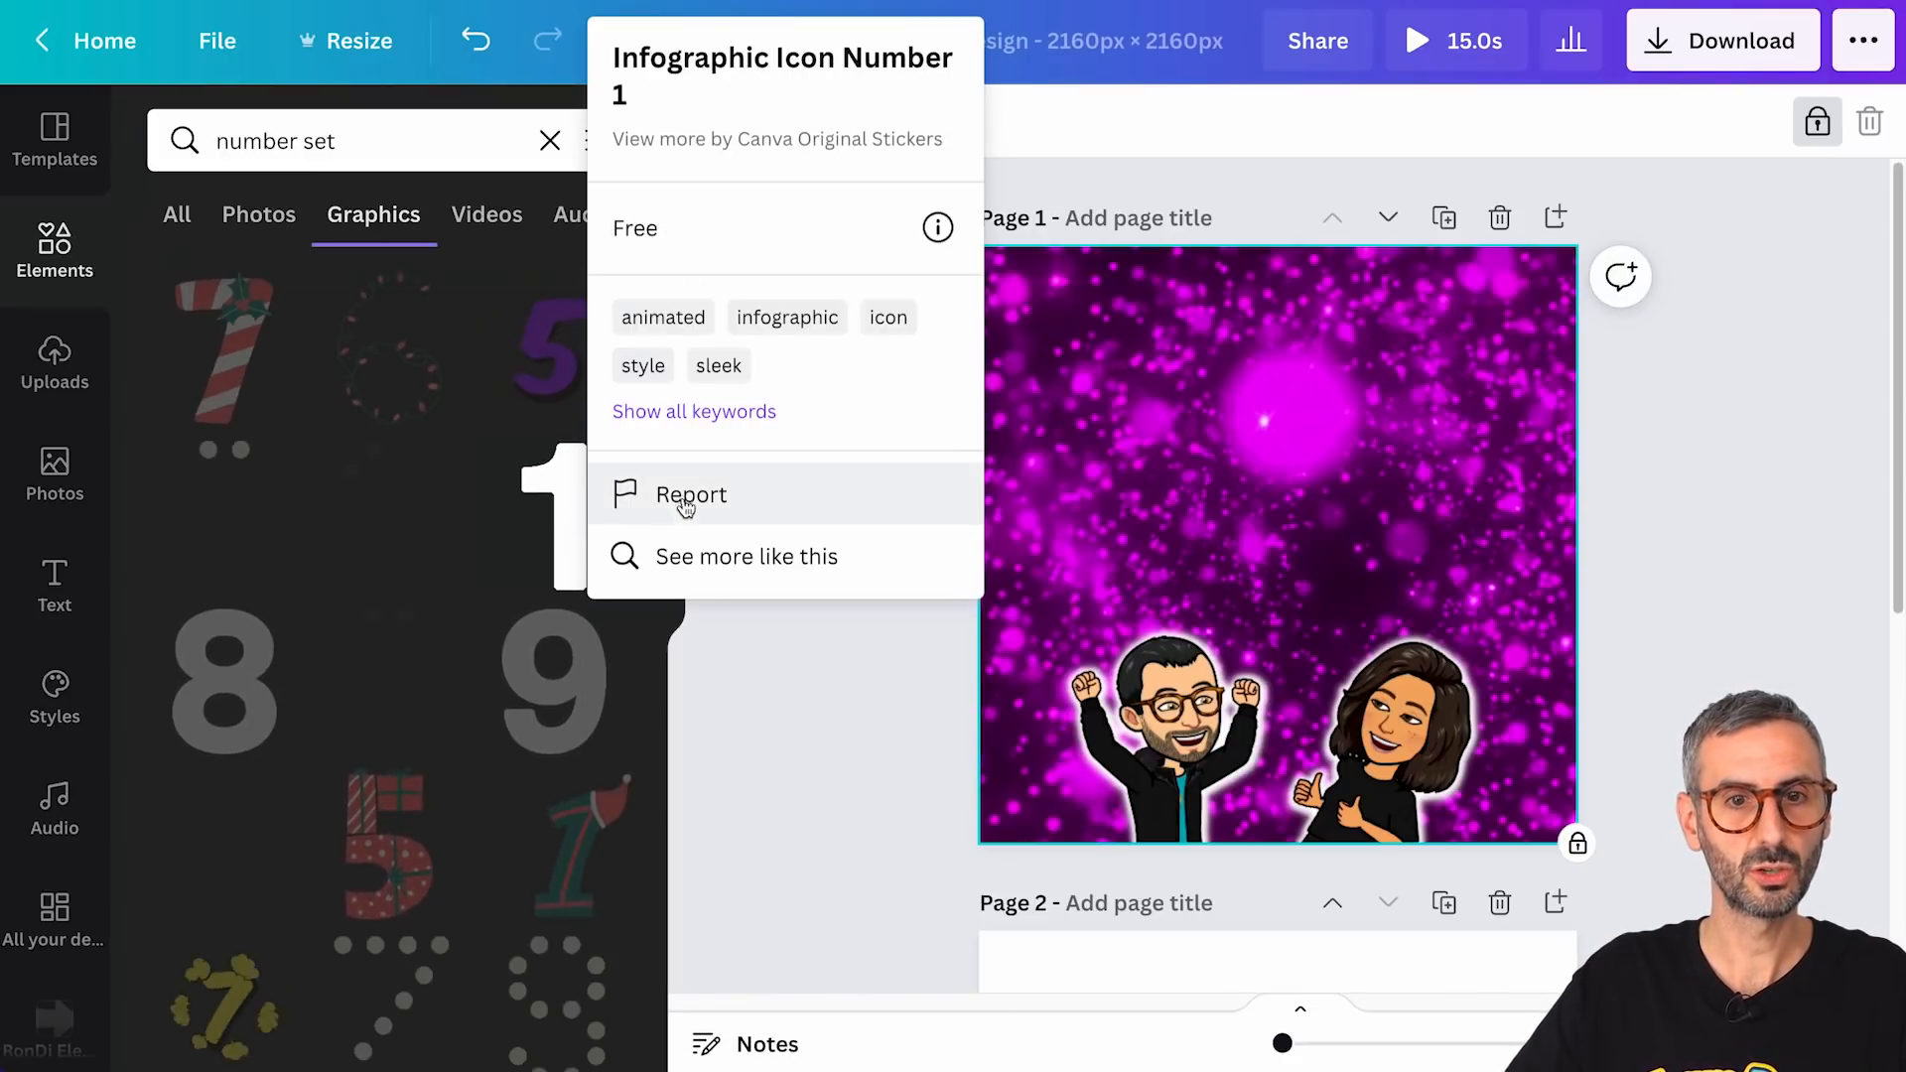
left_click(732, 559)
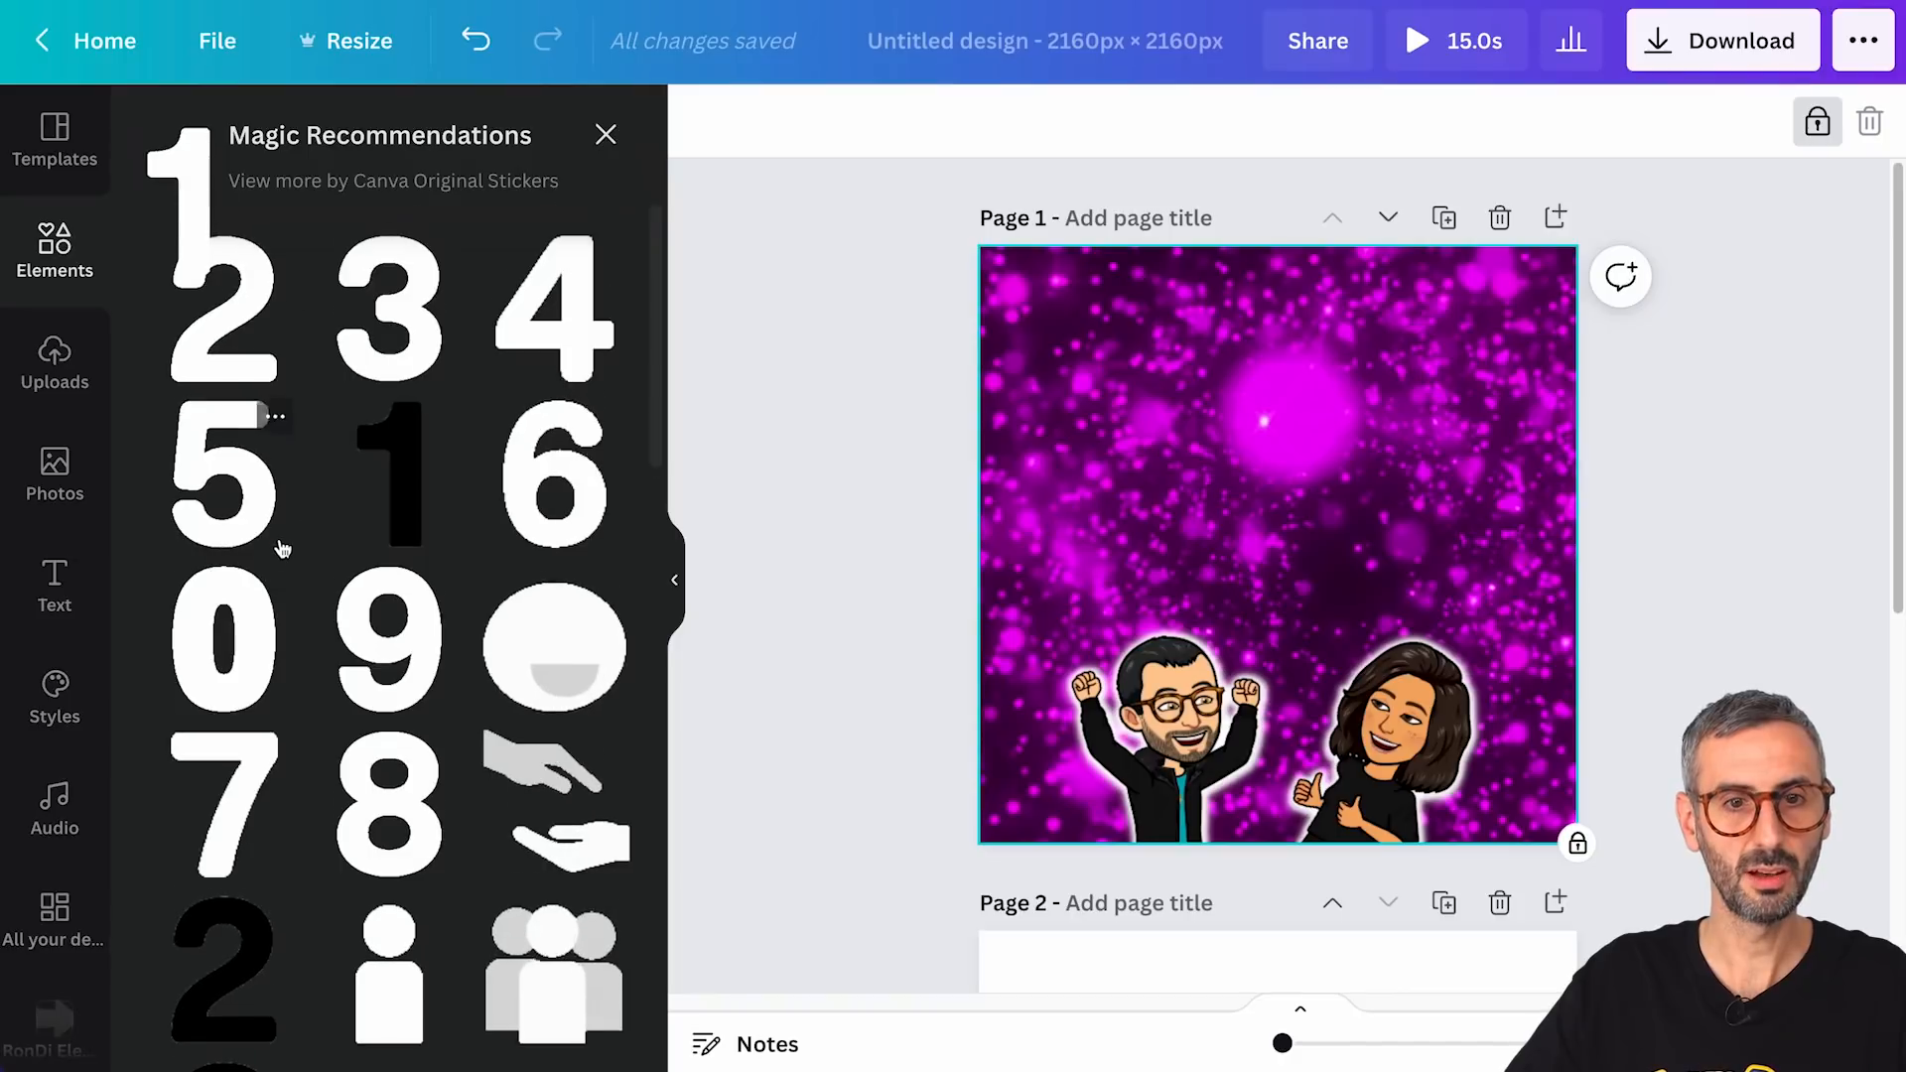
- Examine the recommended graphics for matching digits in the same style, and return to the number set results
scroll(331, 808, "down", 4)
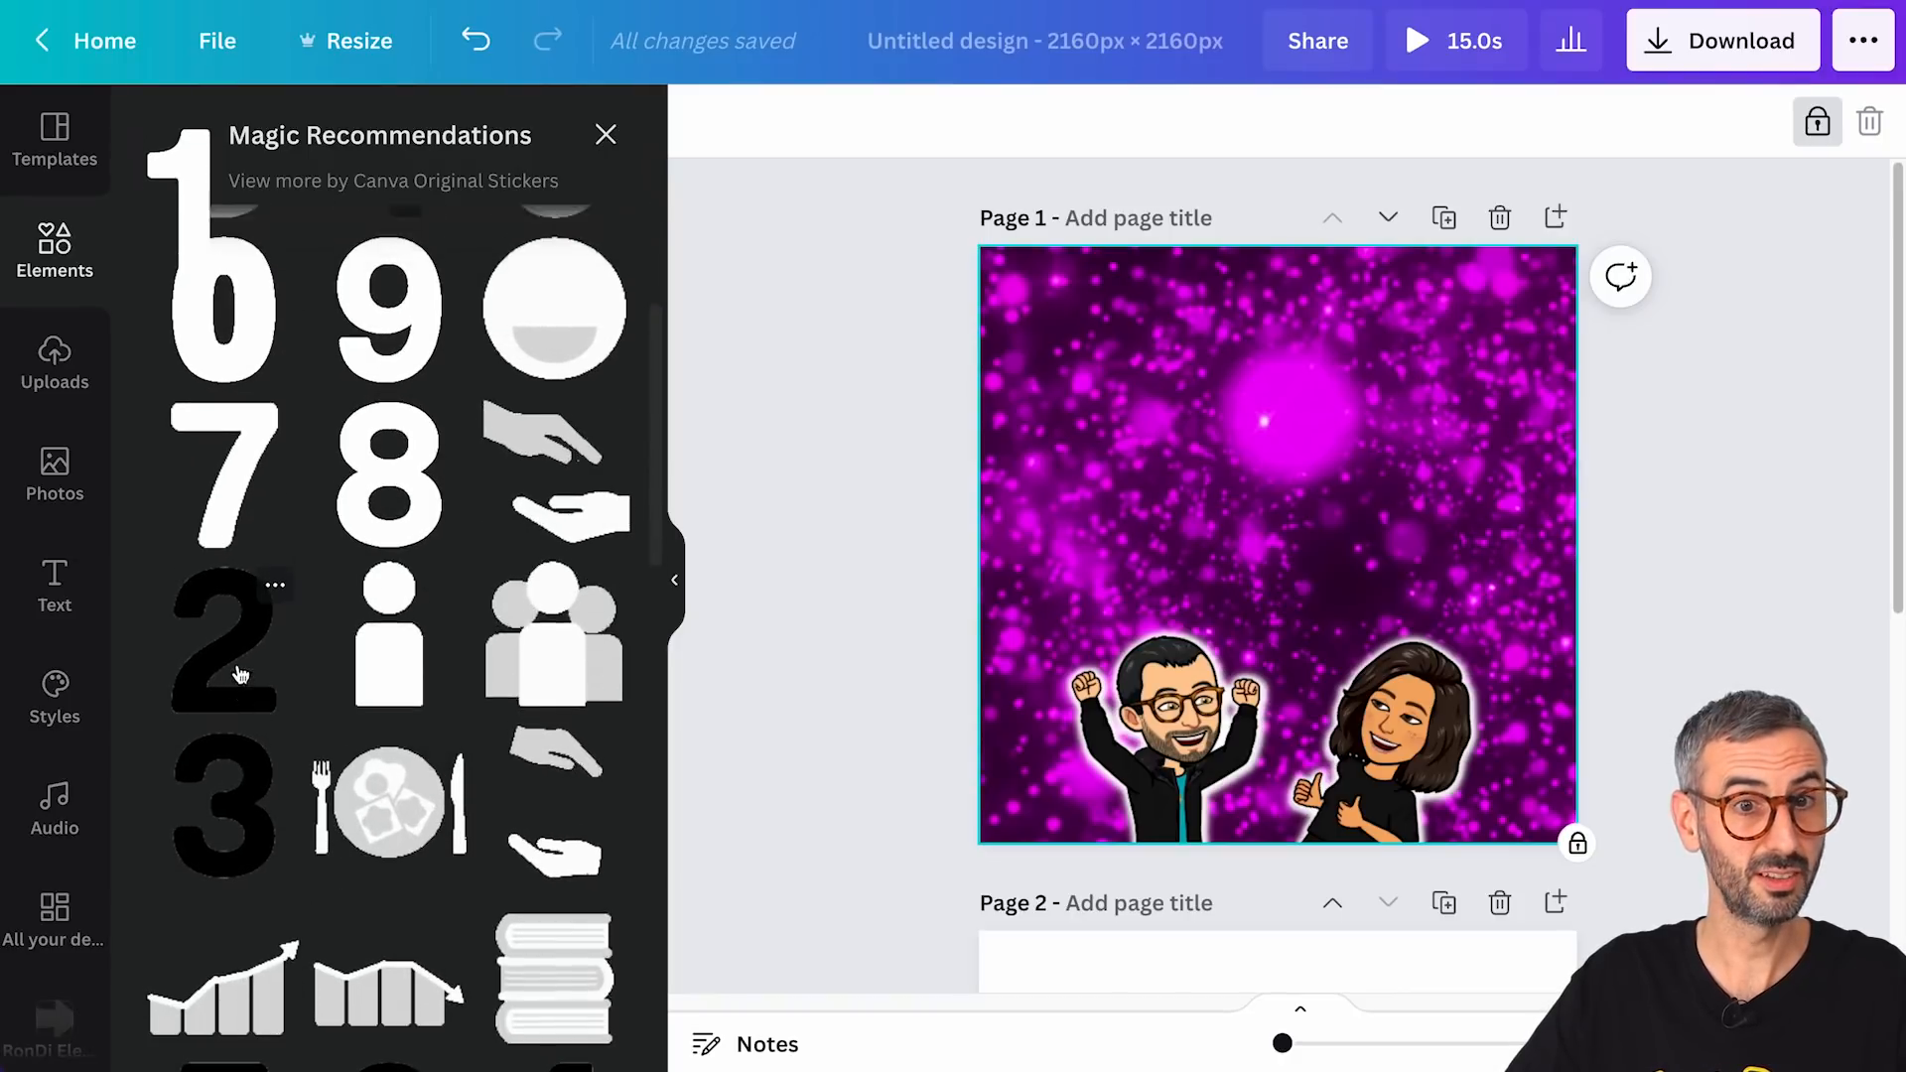
scroll(253, 496, "up", 2)
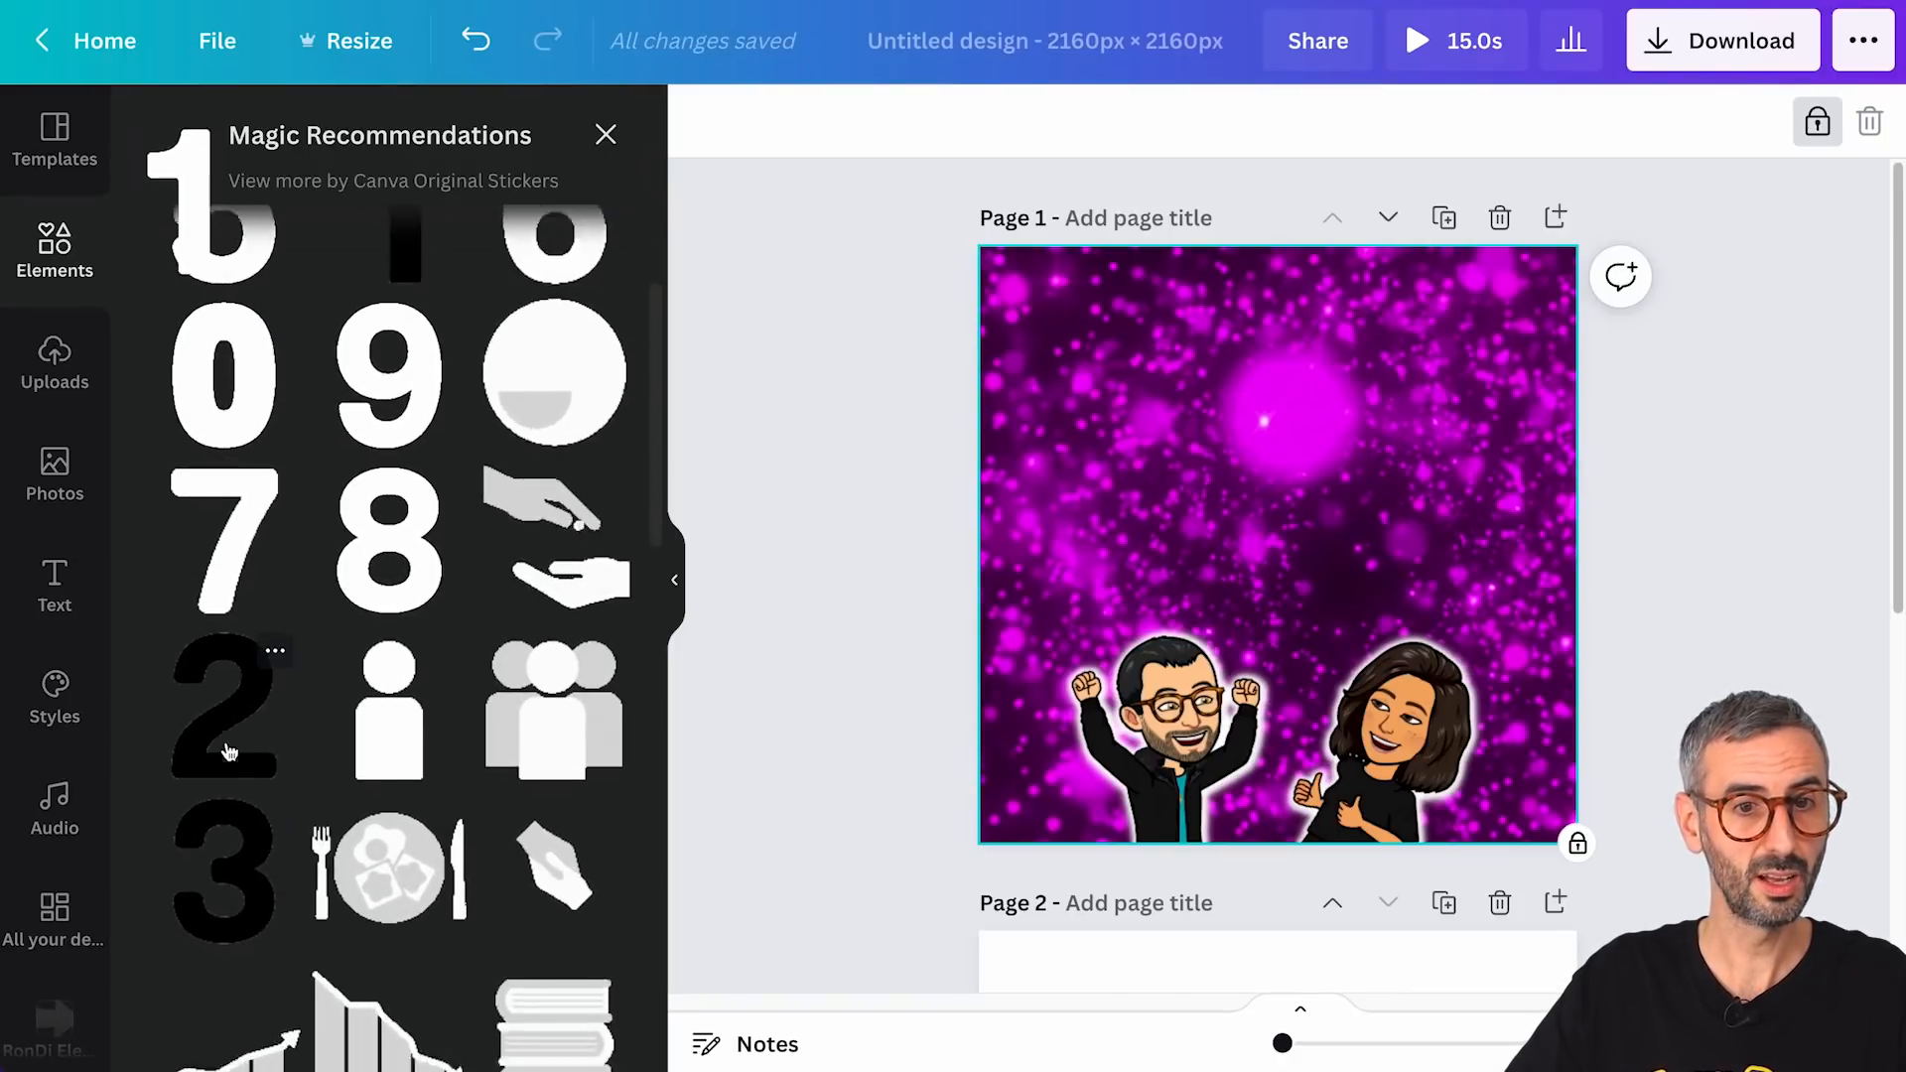
scroll(233, 695, "down", 5)
scroll(229, 764, "down", 5)
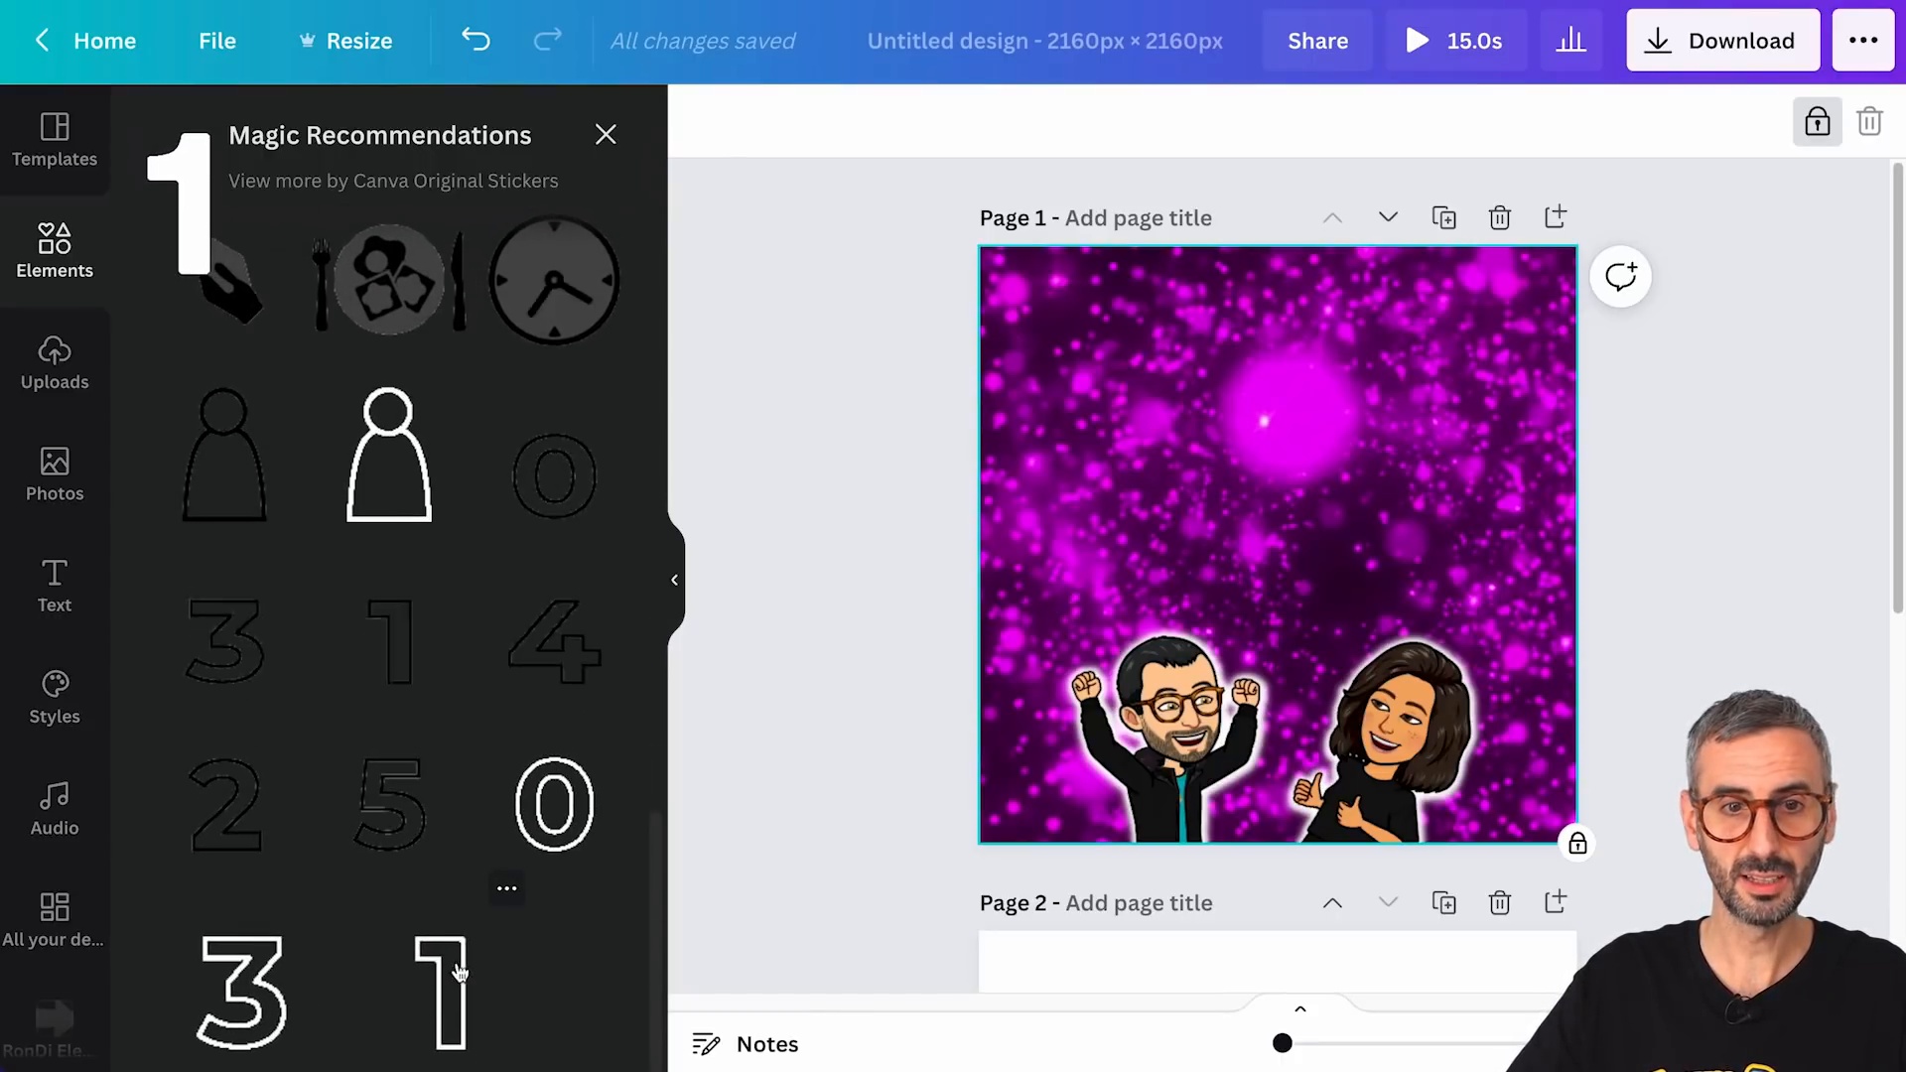
scroll(382, 695, "up", 7)
scroll(382, 701, "up", 5)
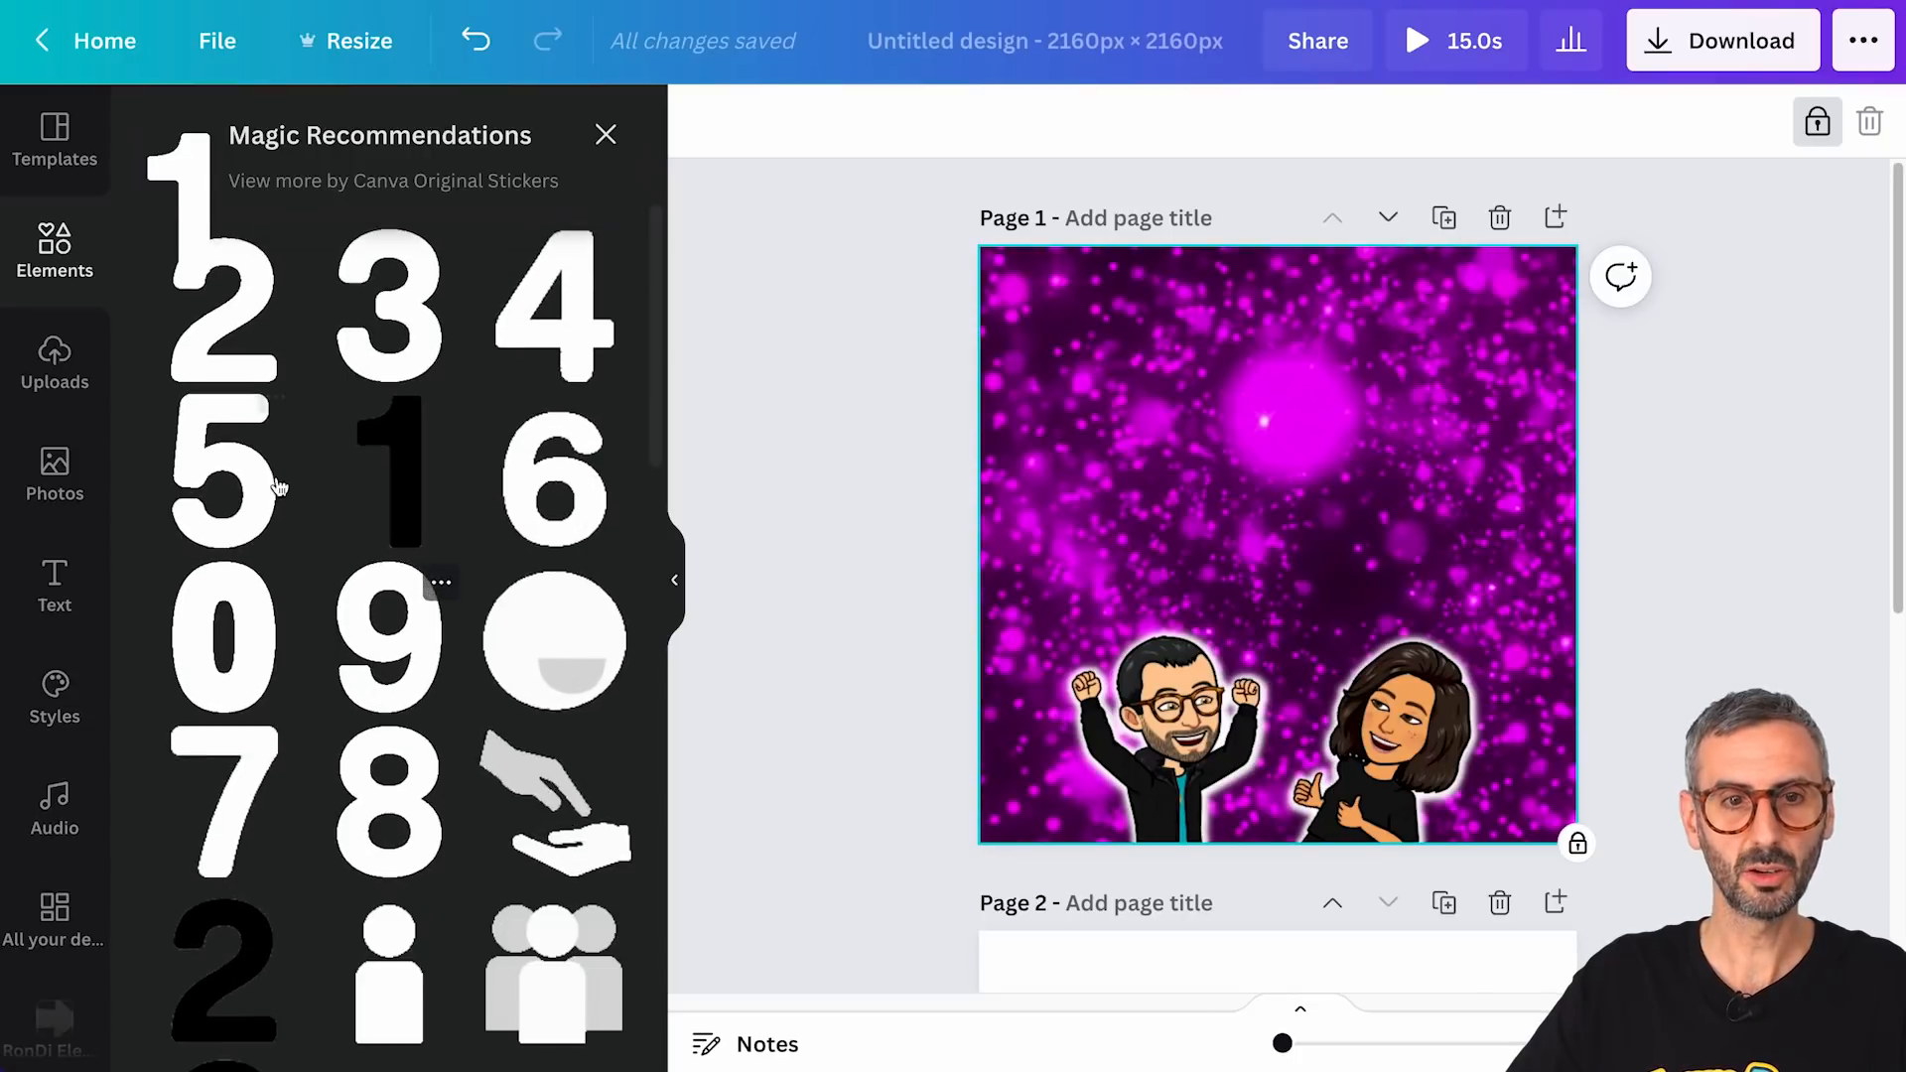
left_click(527, 182)
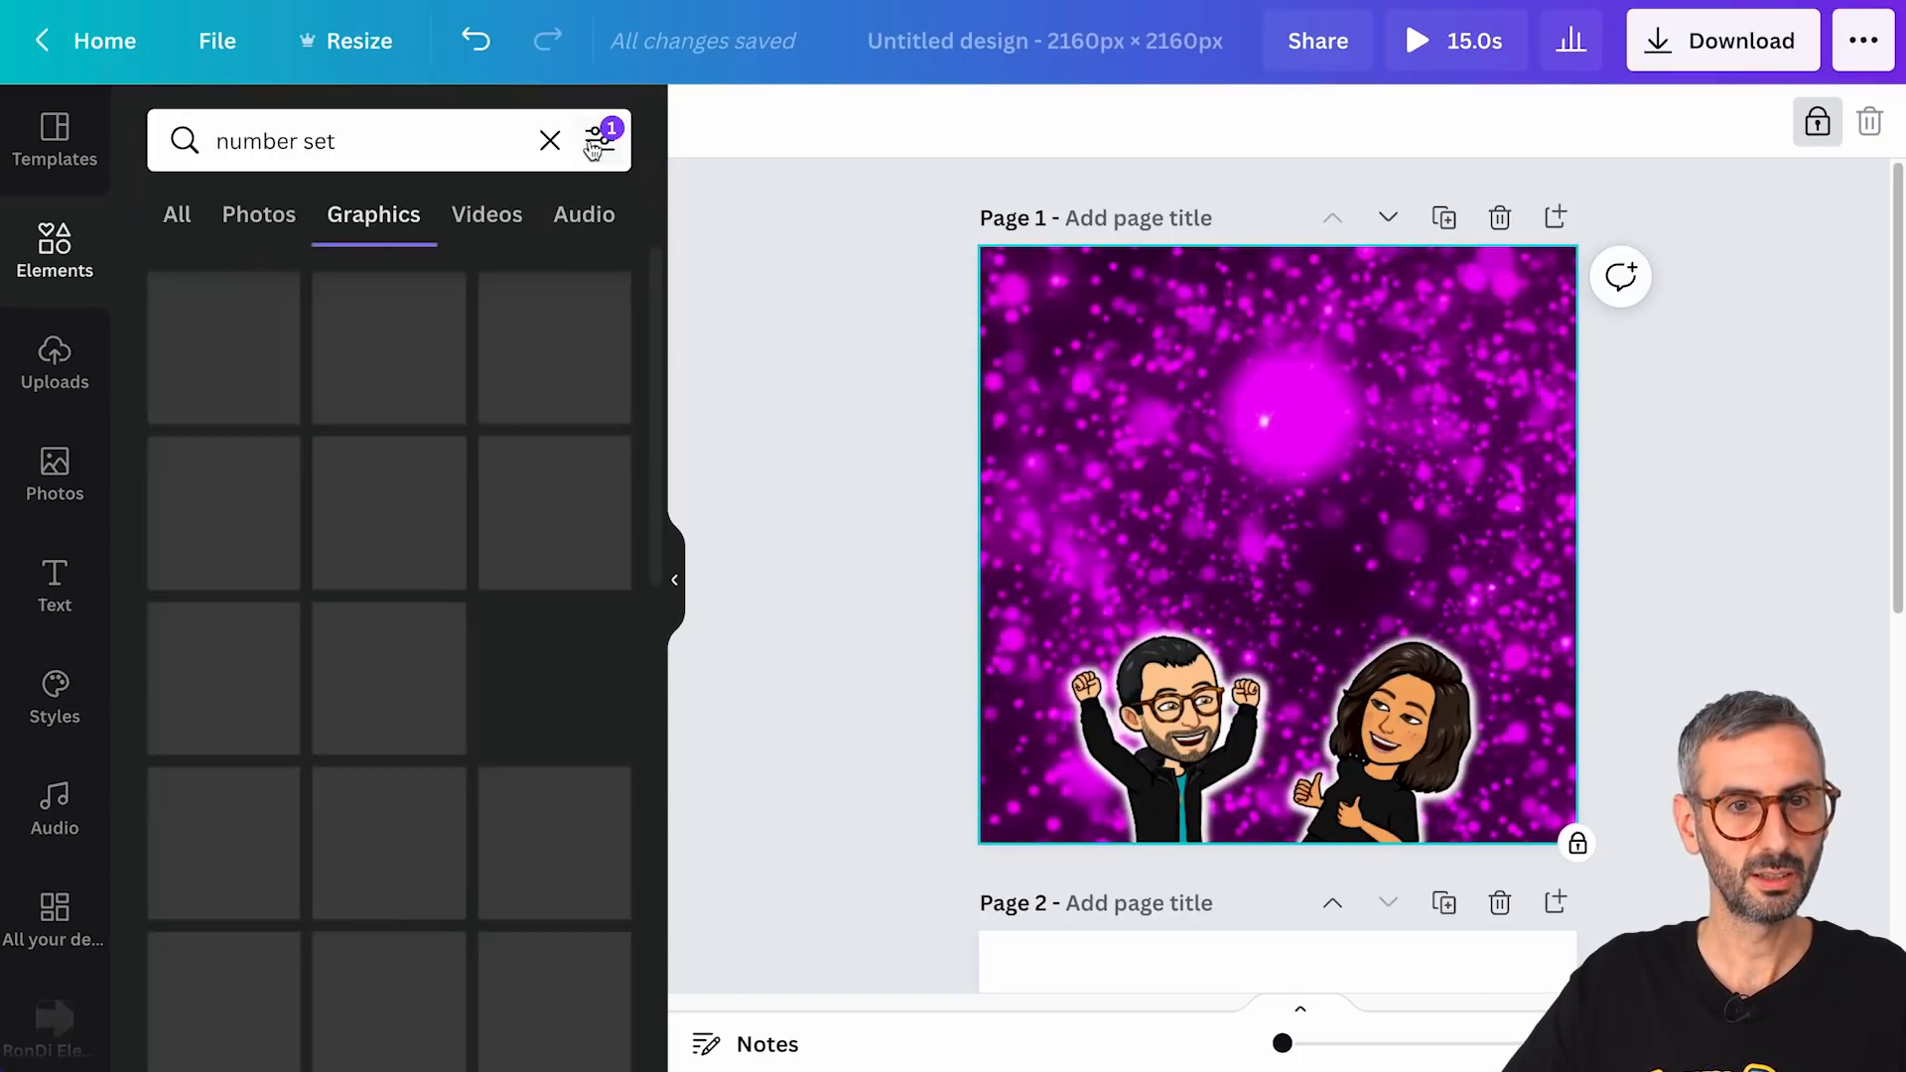
- Add the matching animated white digits 1, 5 and 0 to page 1
left_click(552, 515)
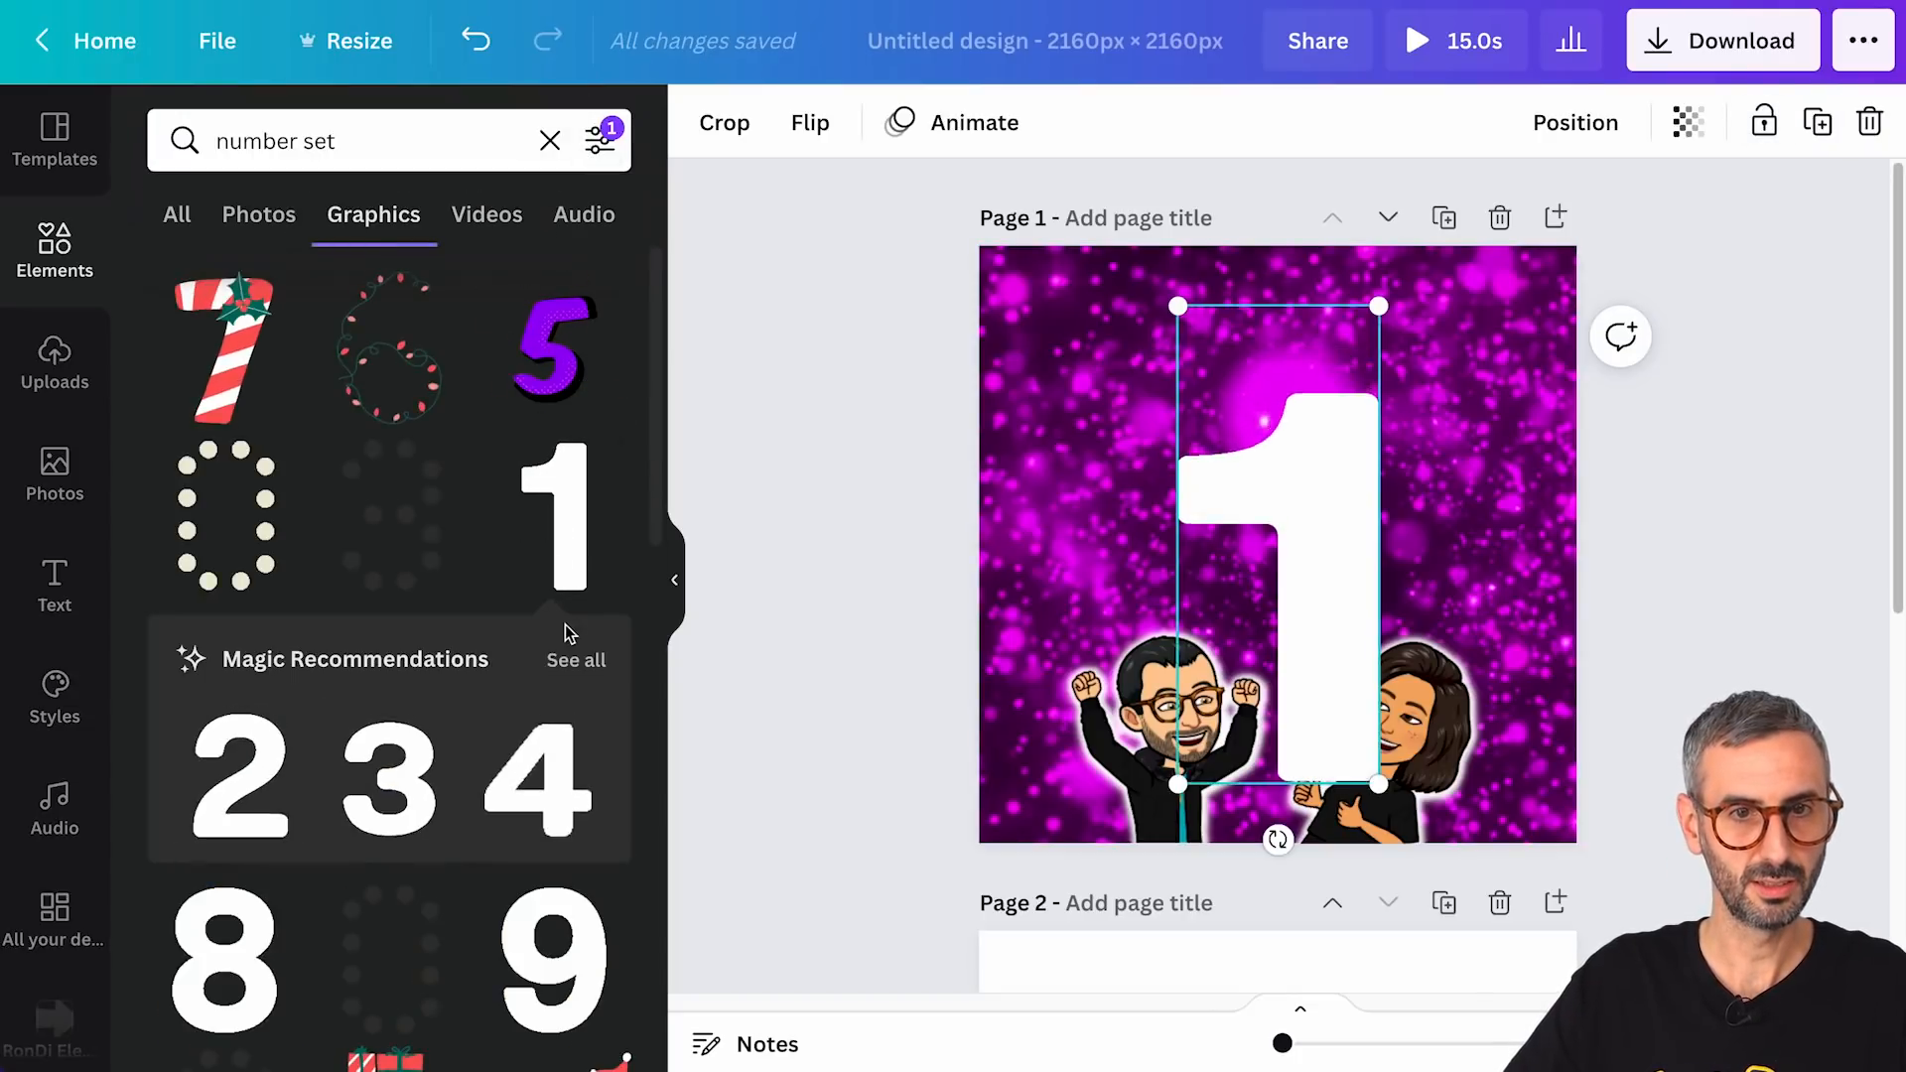
left_click(568, 659)
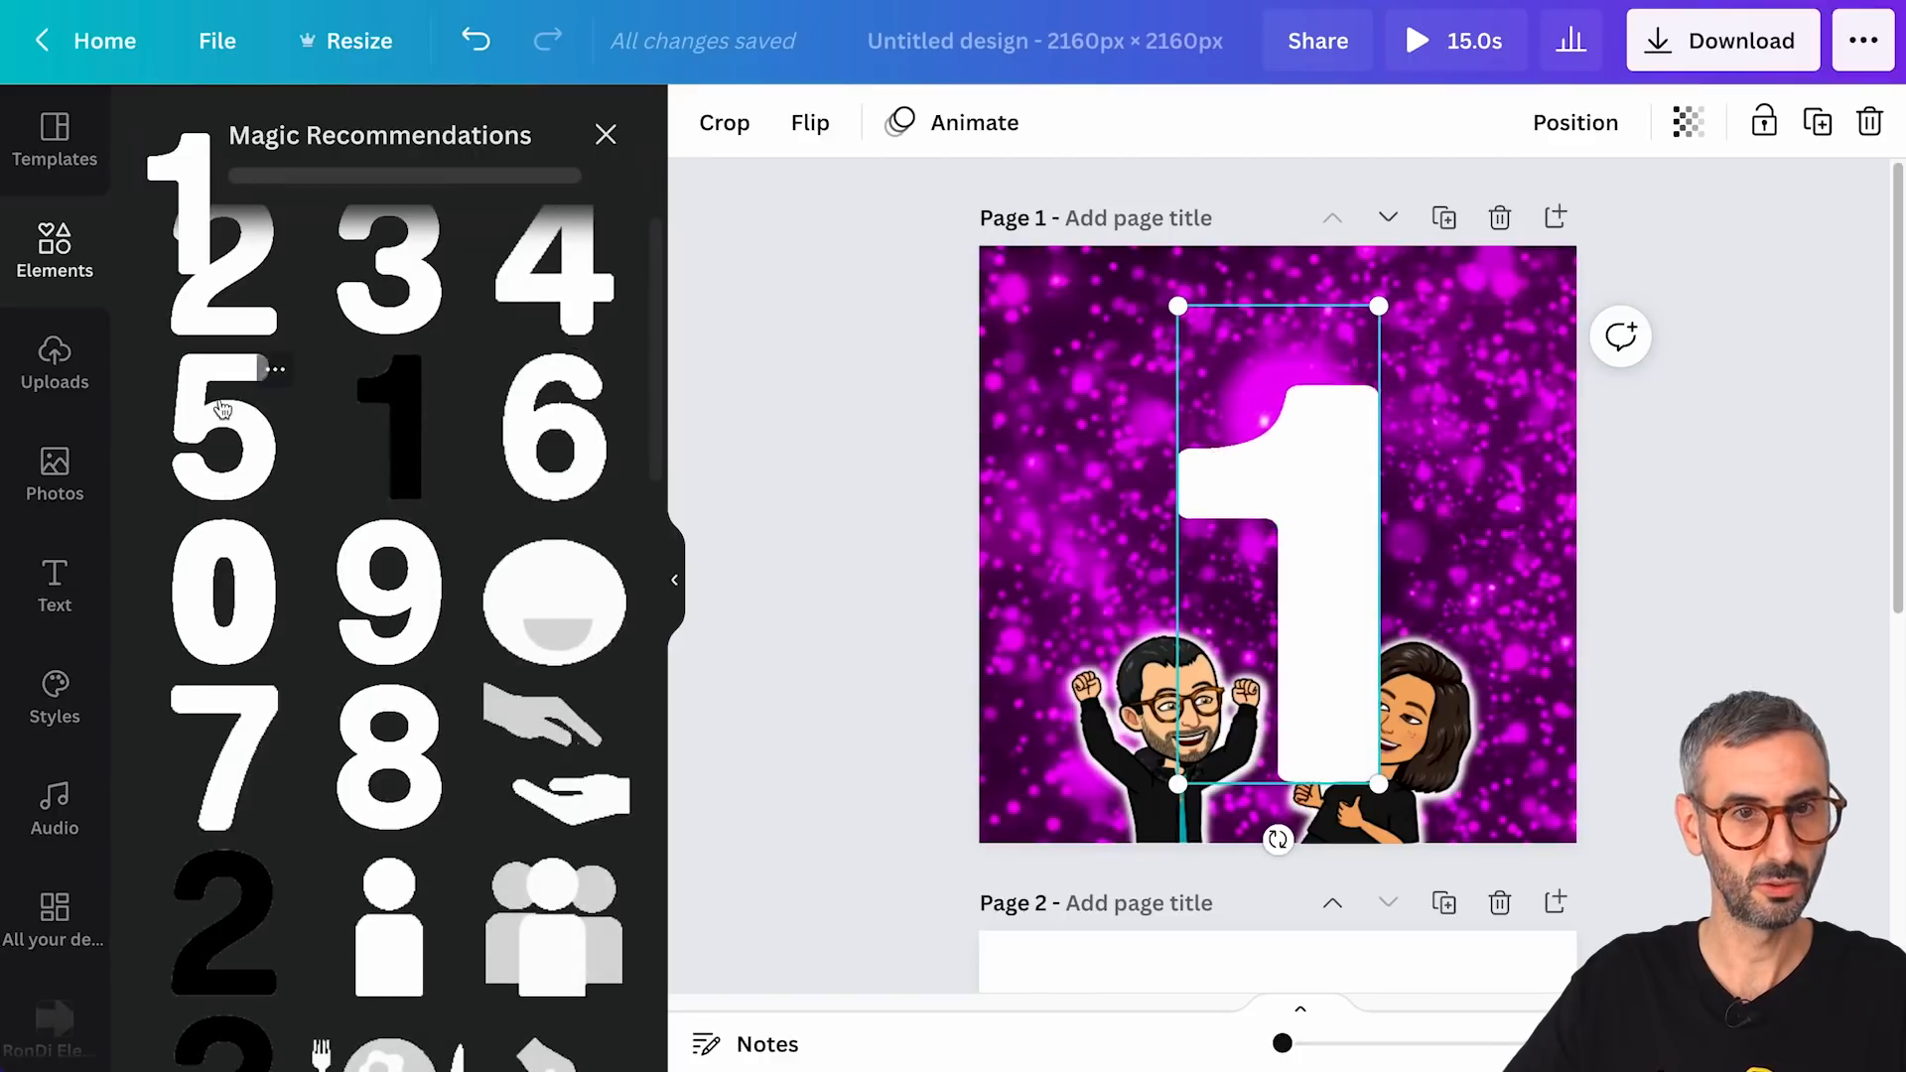
left_click(223, 437)
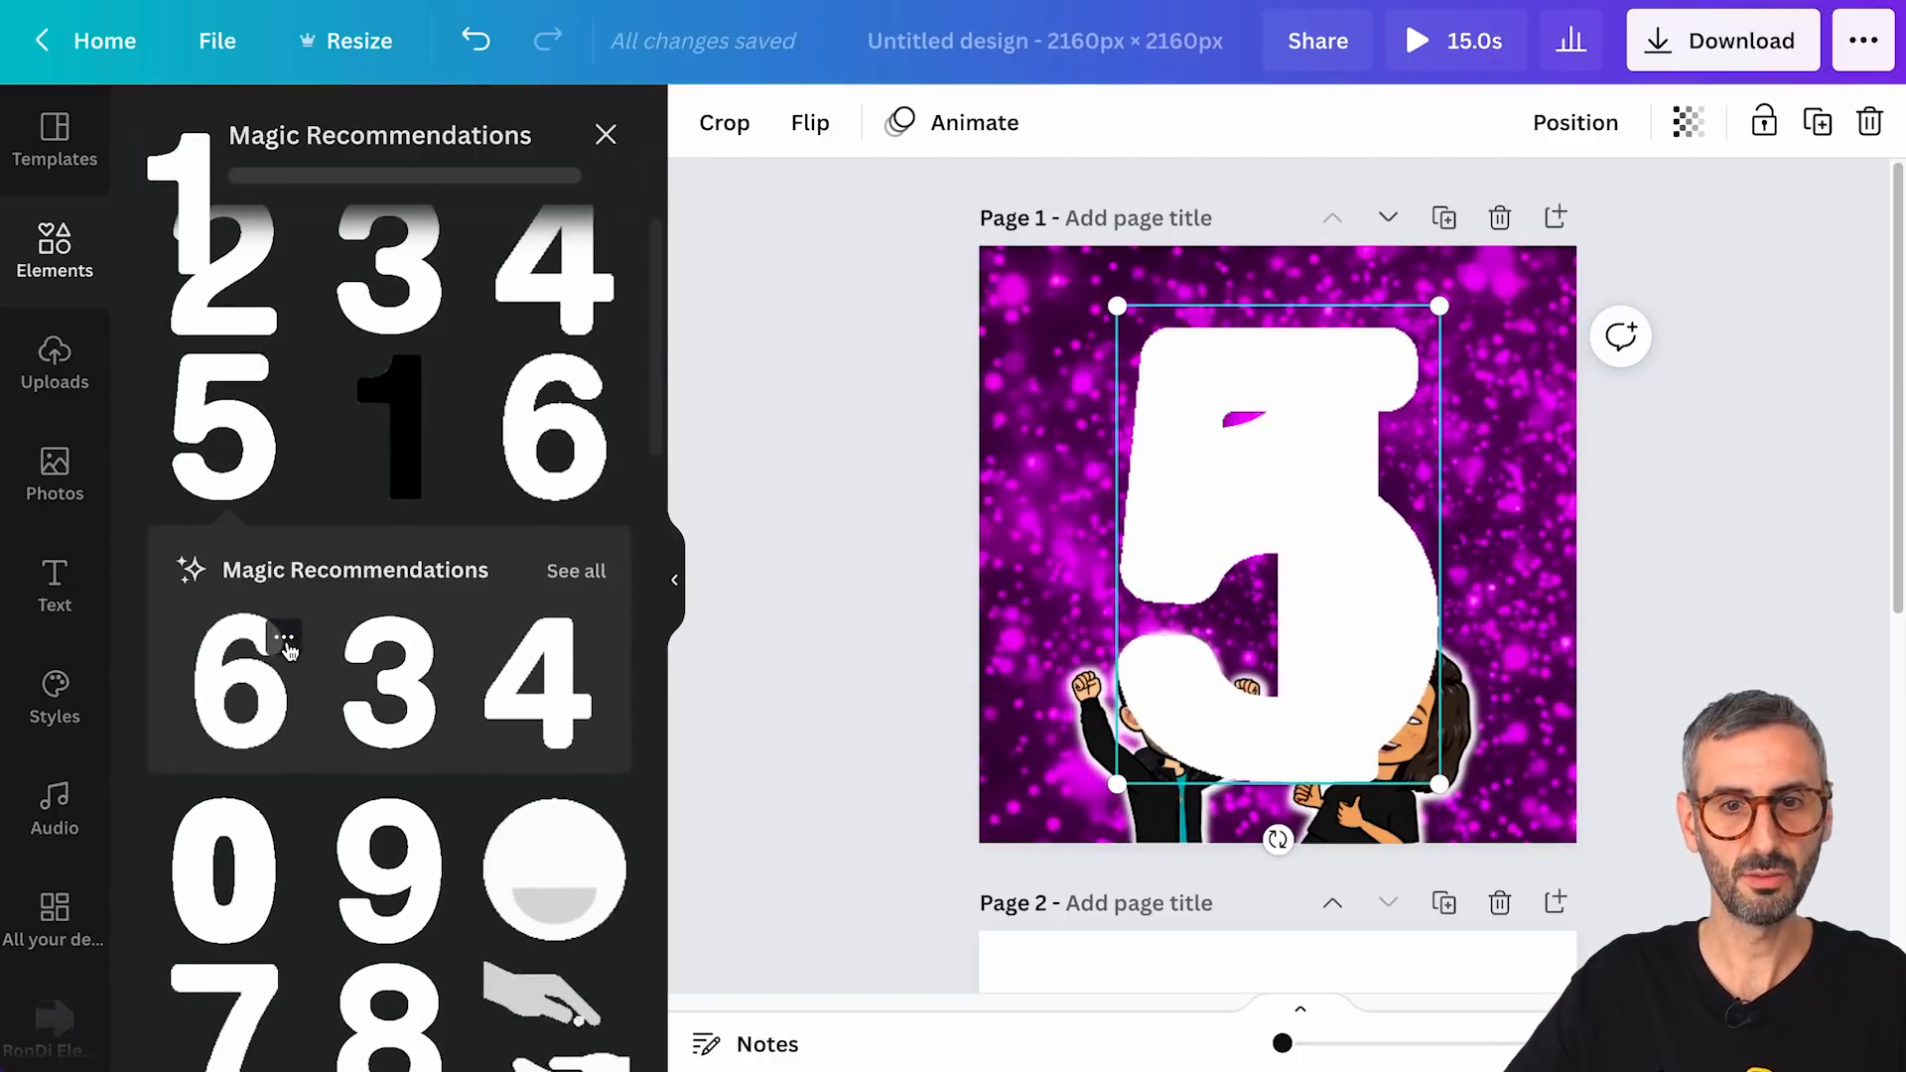
left_click(233, 882)
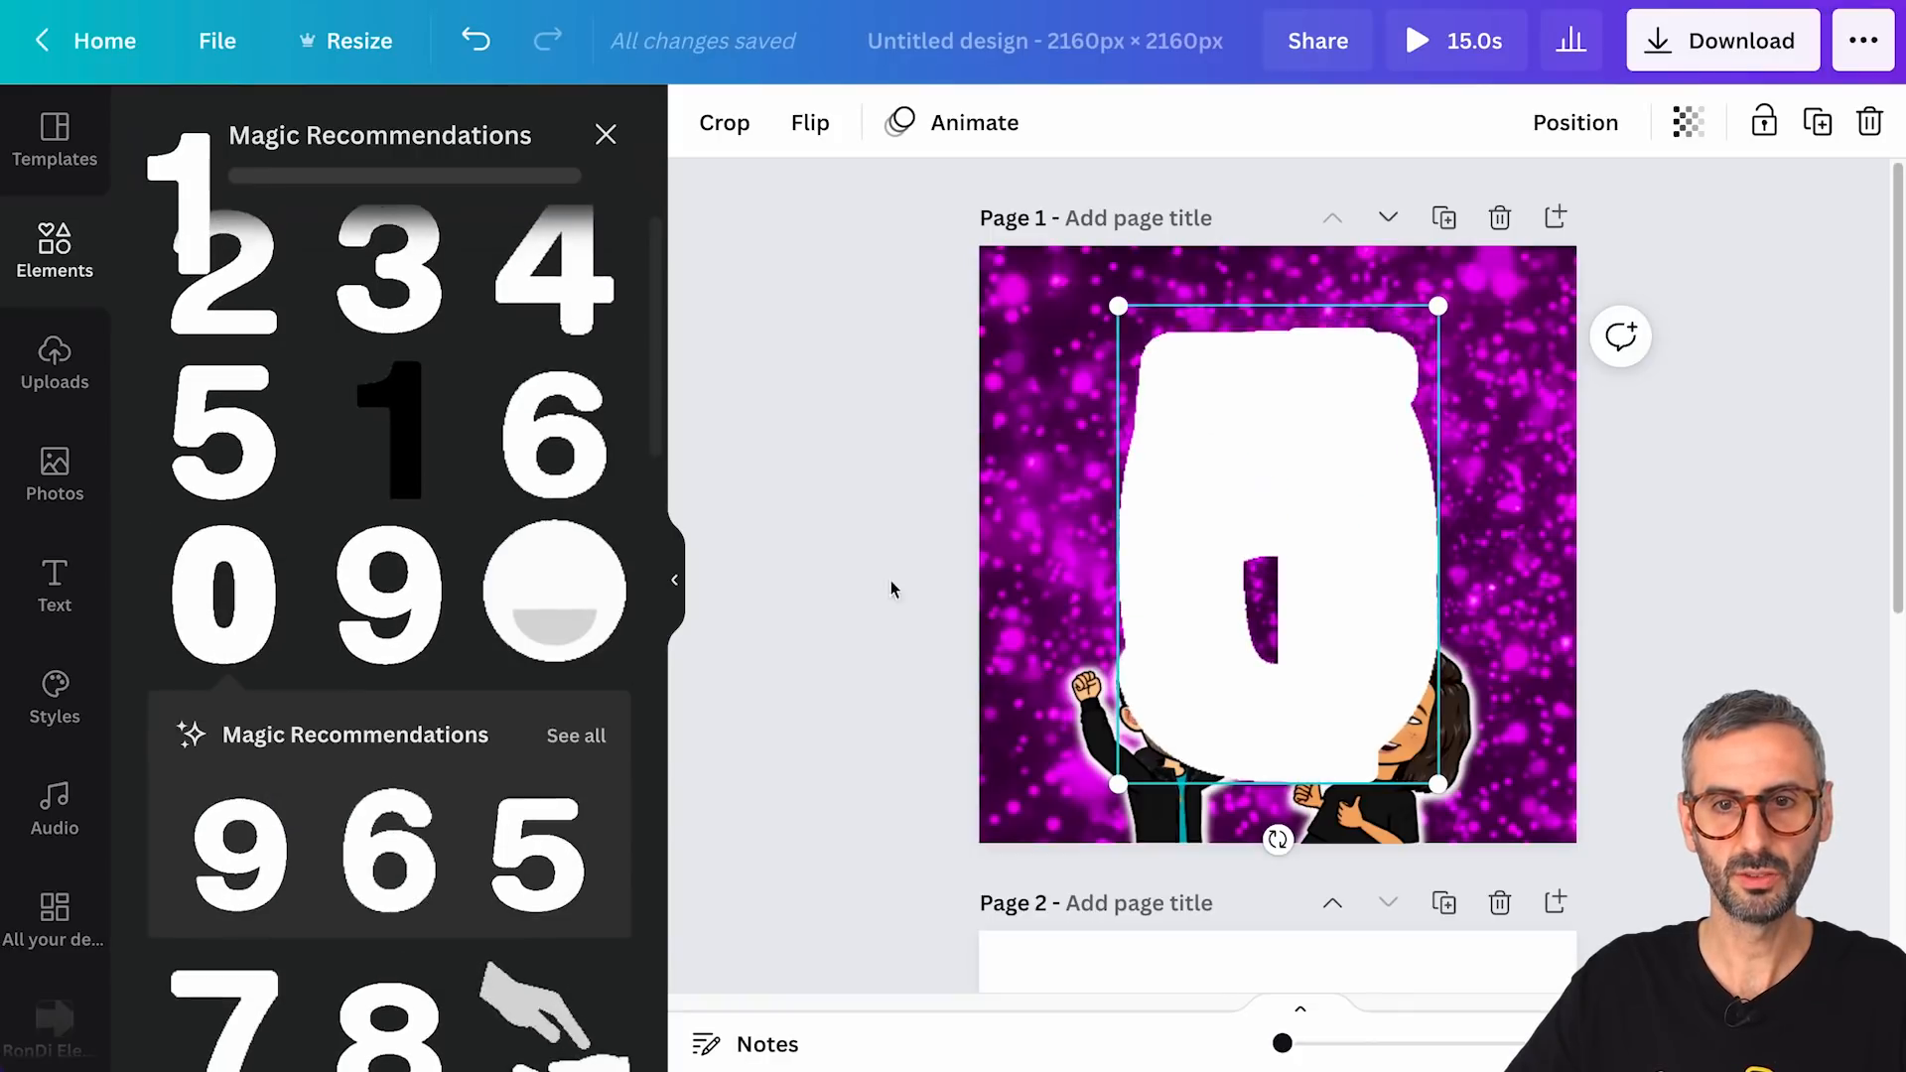
- Shrink the three stacked digits together and move them above the man's cutout
left_click(863, 448)
left_click_drag(863, 449, 1161, 491)
left_click_drag(1429, 298, 1197, 562)
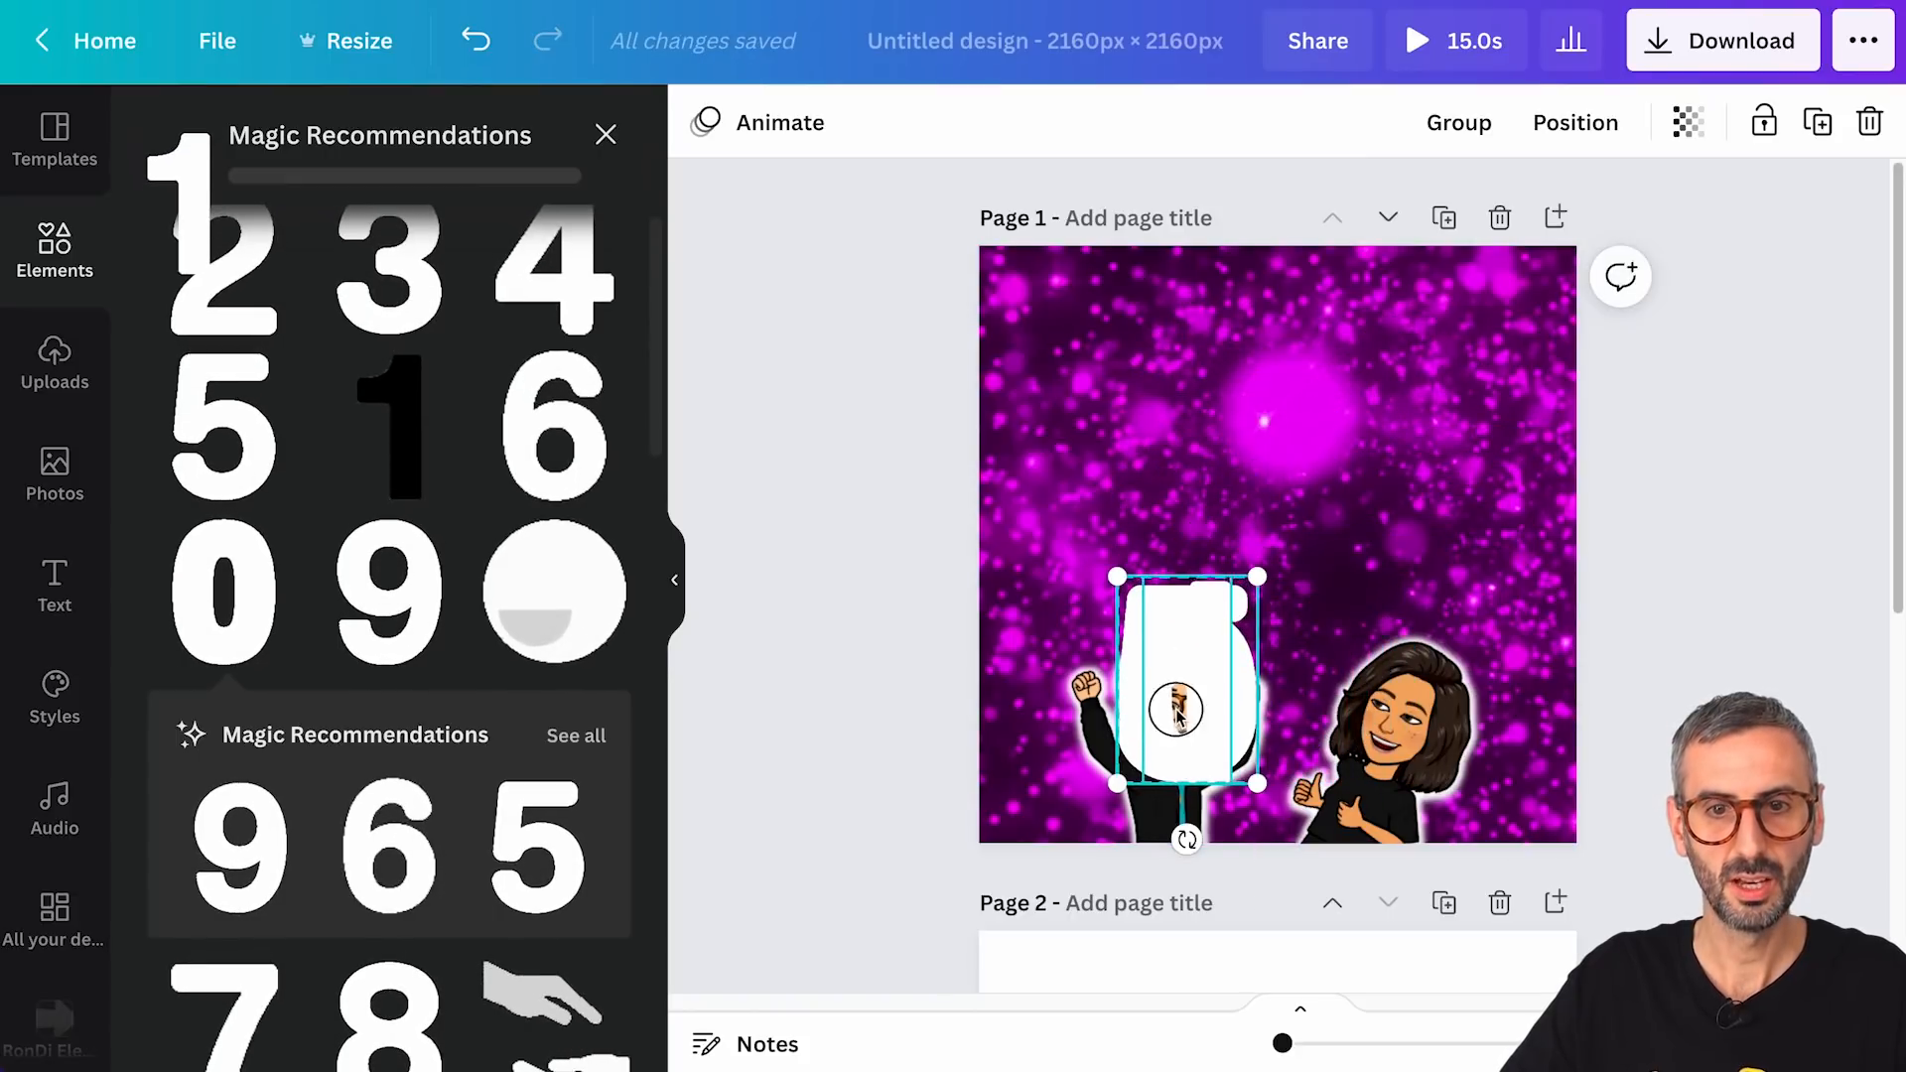
left_click_drag(1173, 697, 1155, 477)
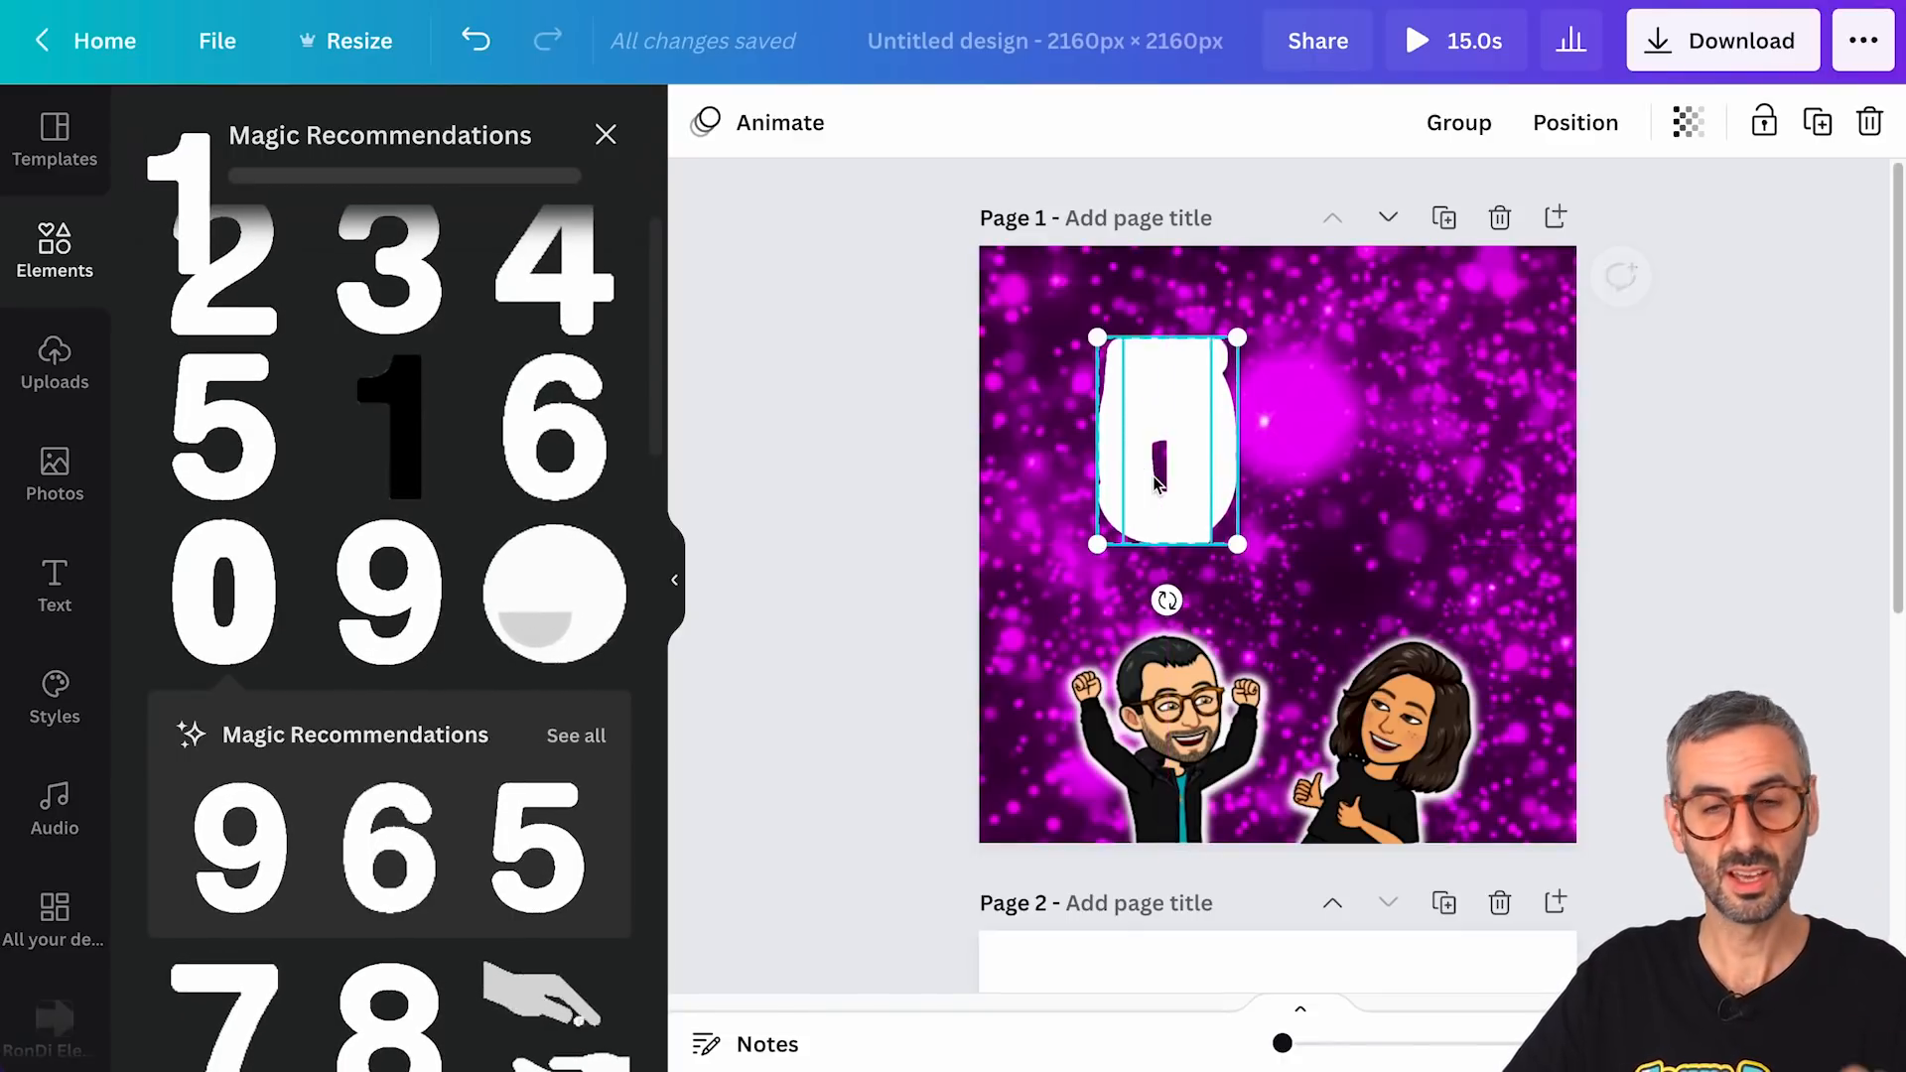
left_click_drag(1154, 480, 1155, 480)
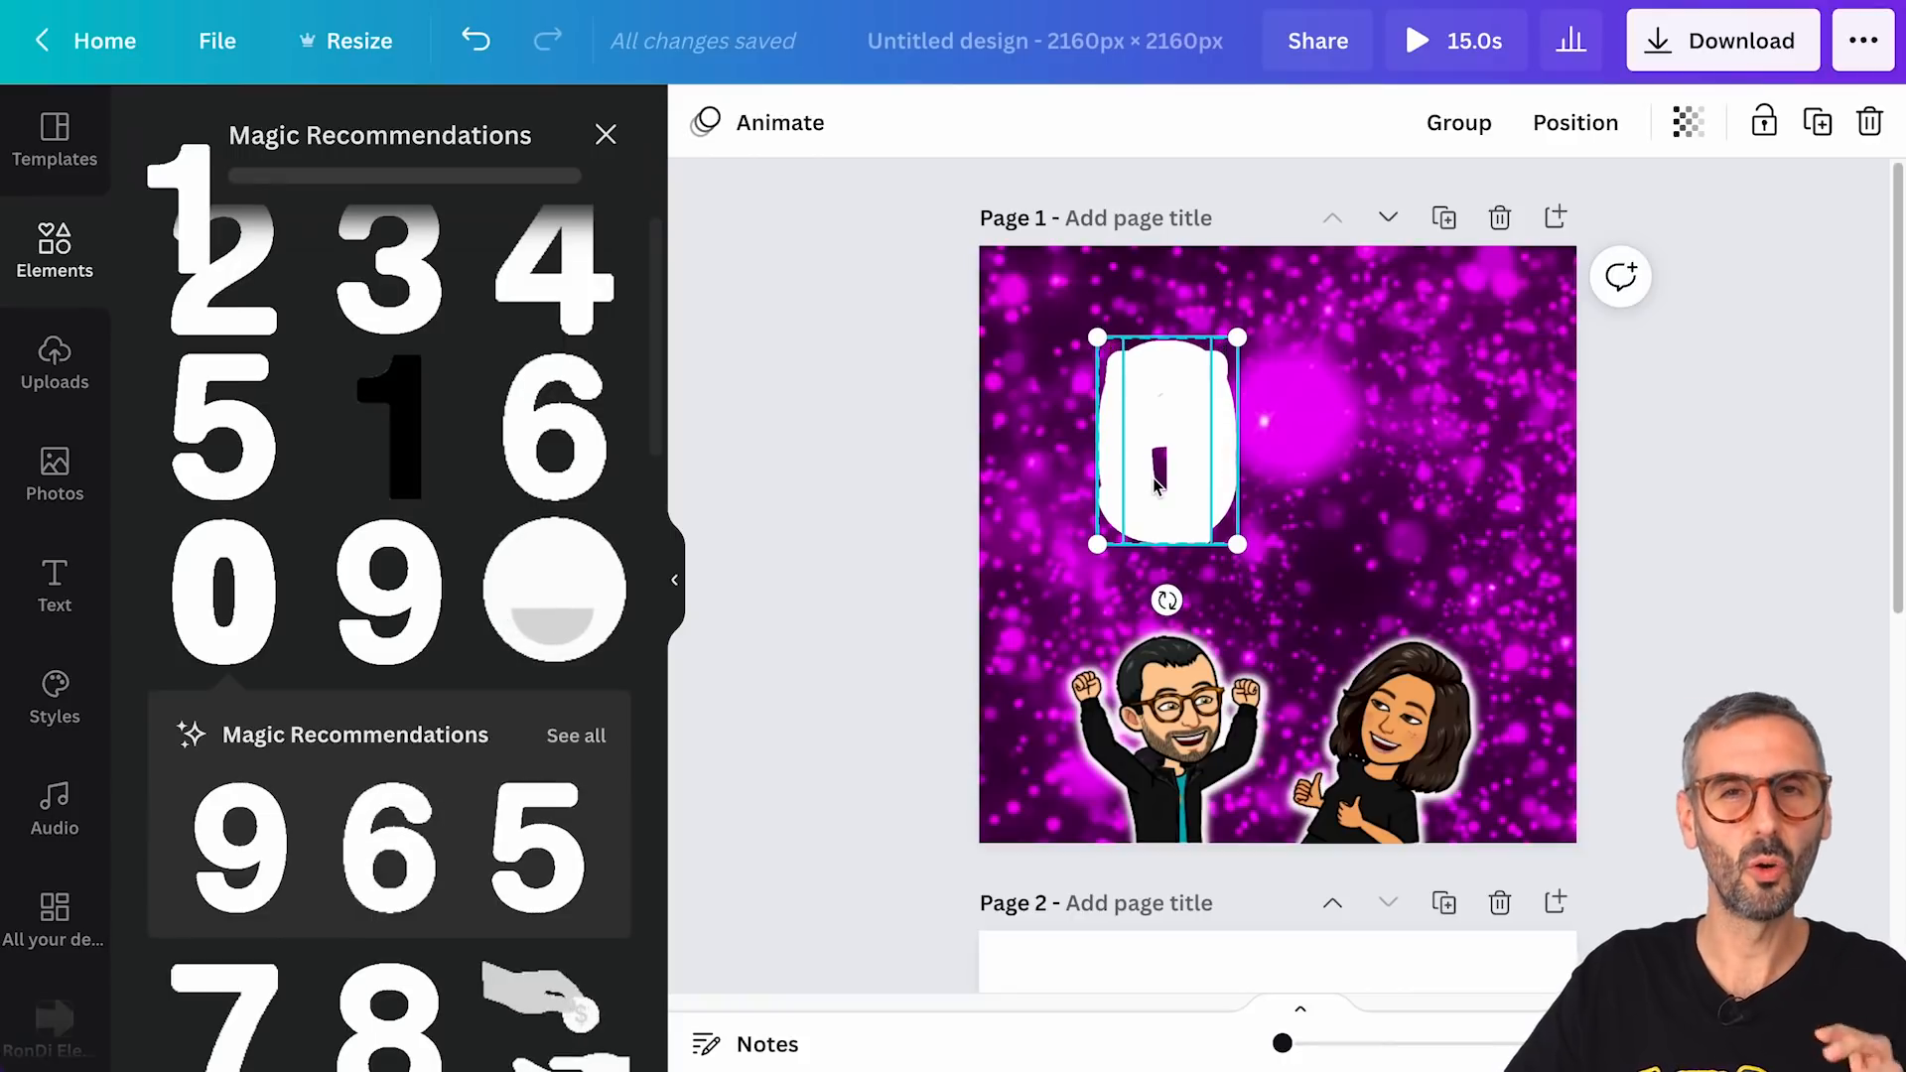
left_click_drag(1235, 337, 1221, 359)
left_click(1740, 566)
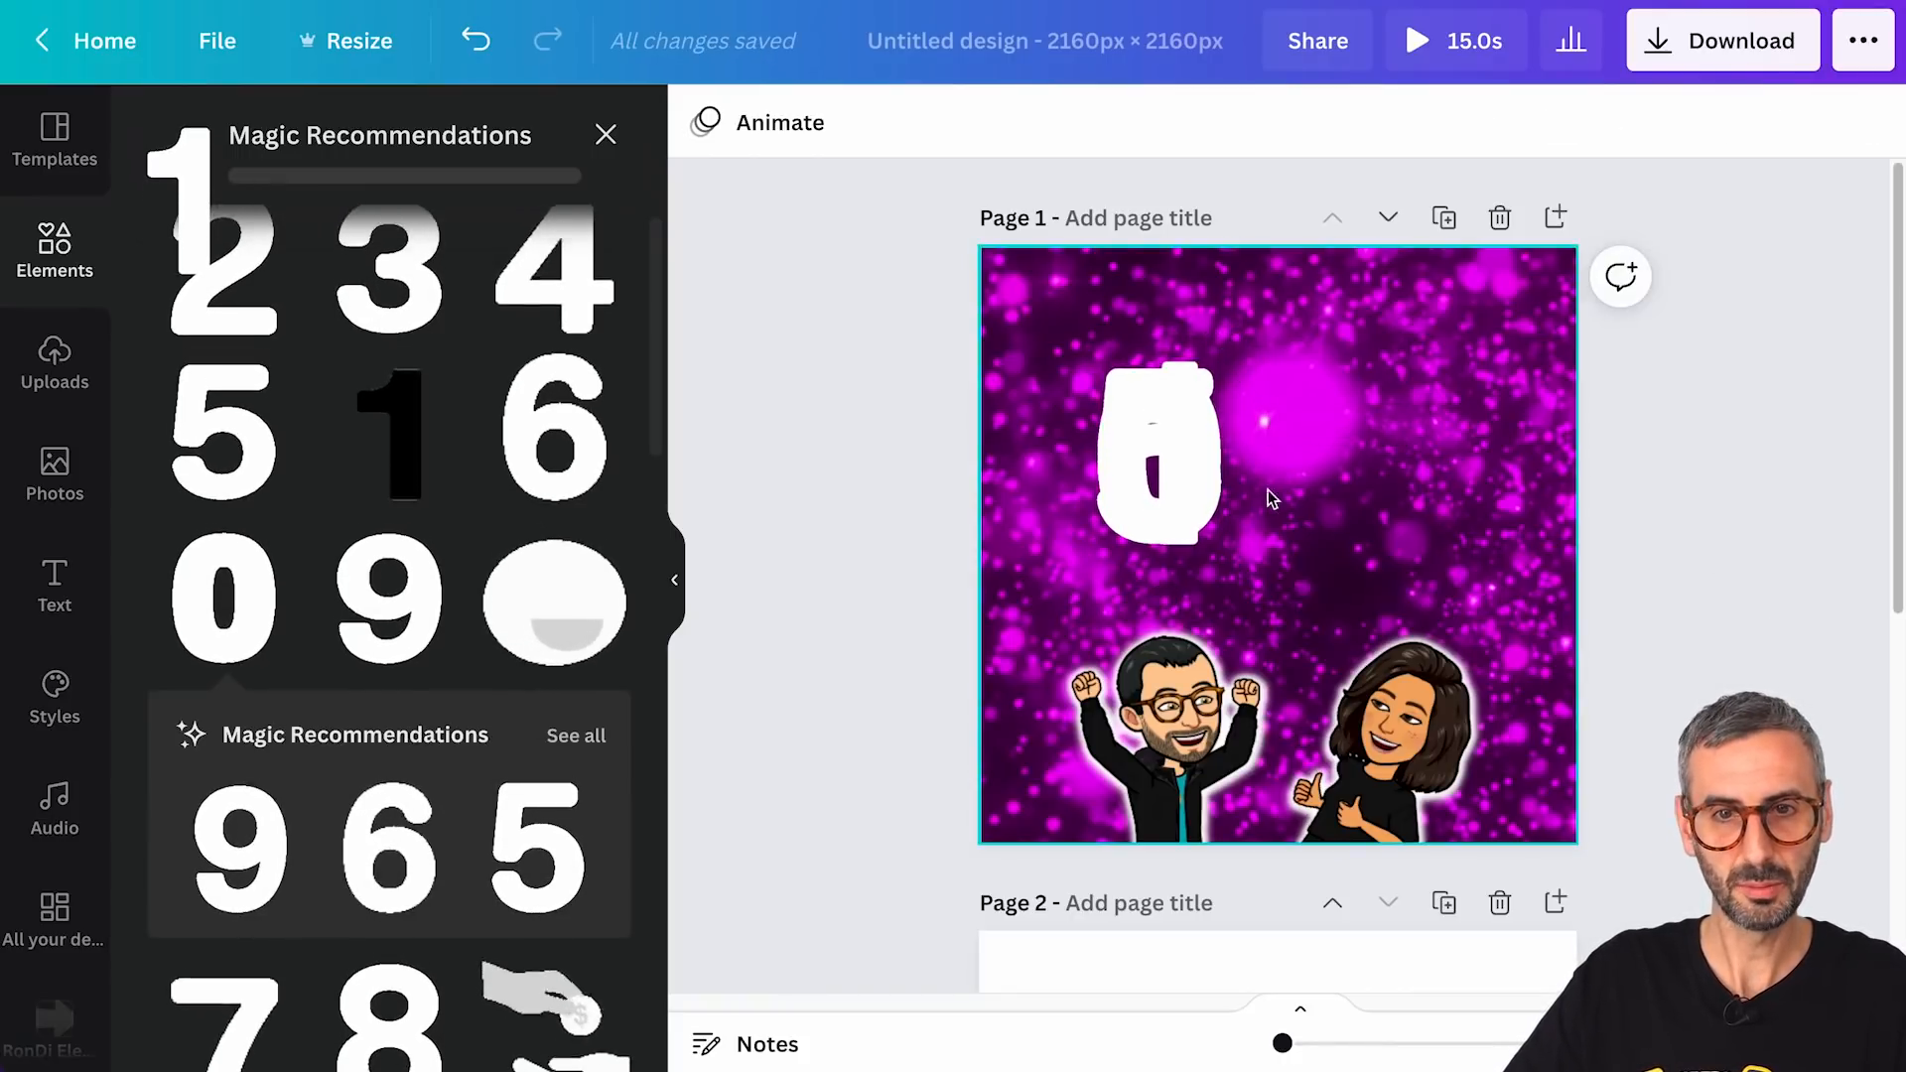
- Arrange the digits side by side above the couple to read 150, with the 5 centred on the page
left_click_drag(1205, 493, 1304, 478)
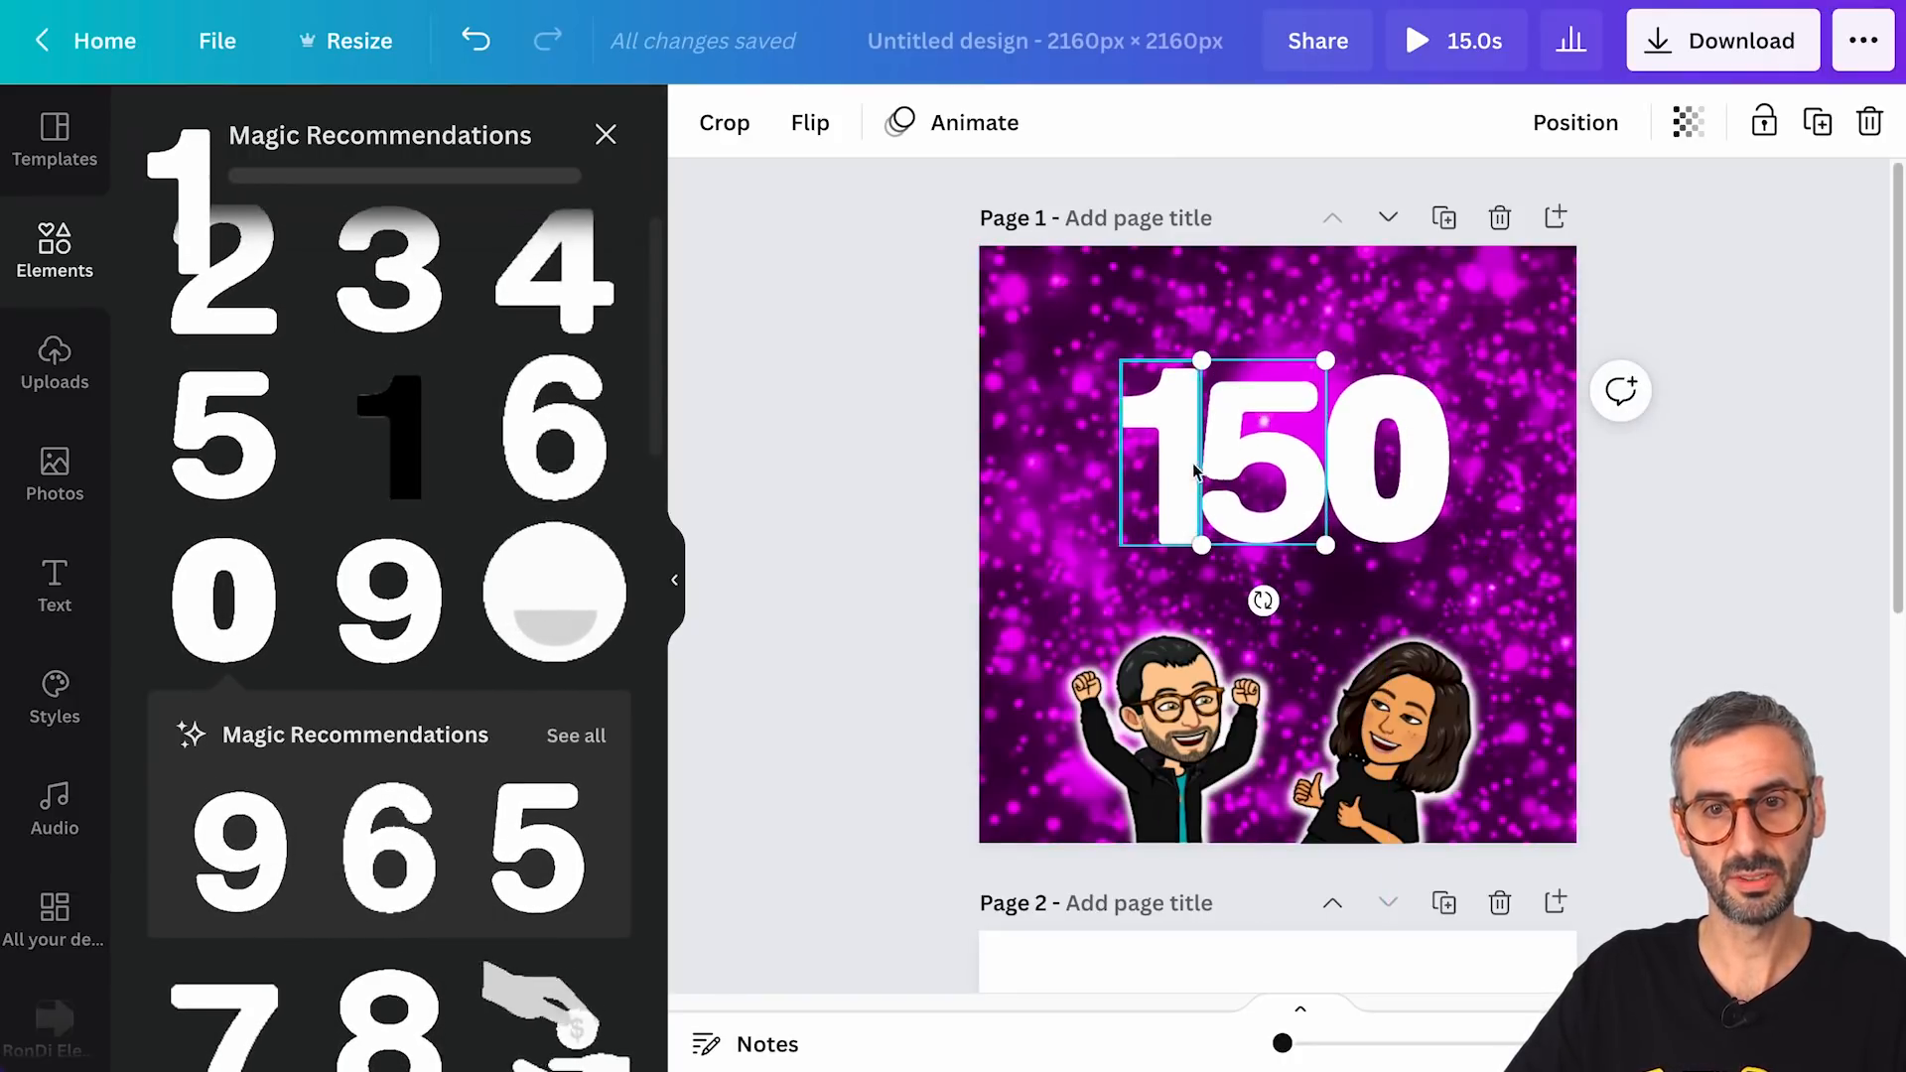
left_click(1165, 456)
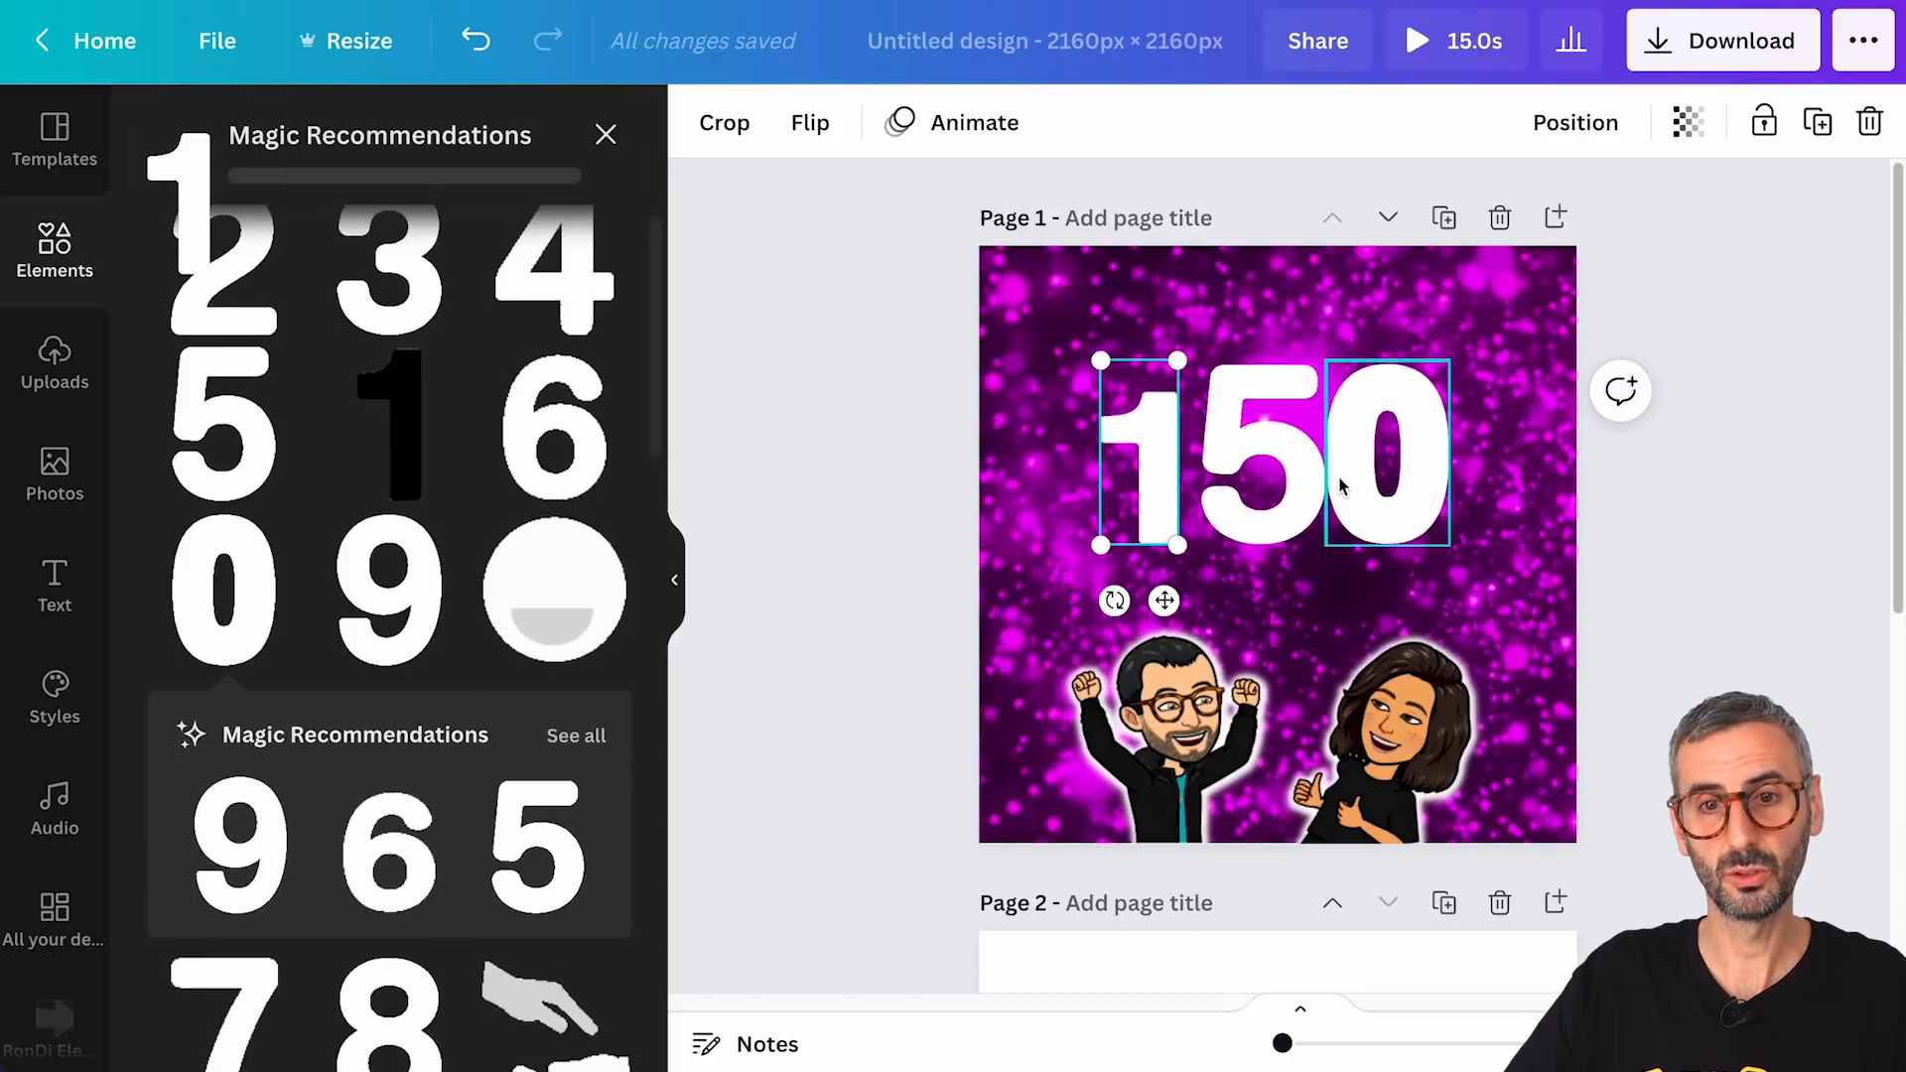
left_click_drag(1394, 469, 1411, 470)
left_click(1304, 478)
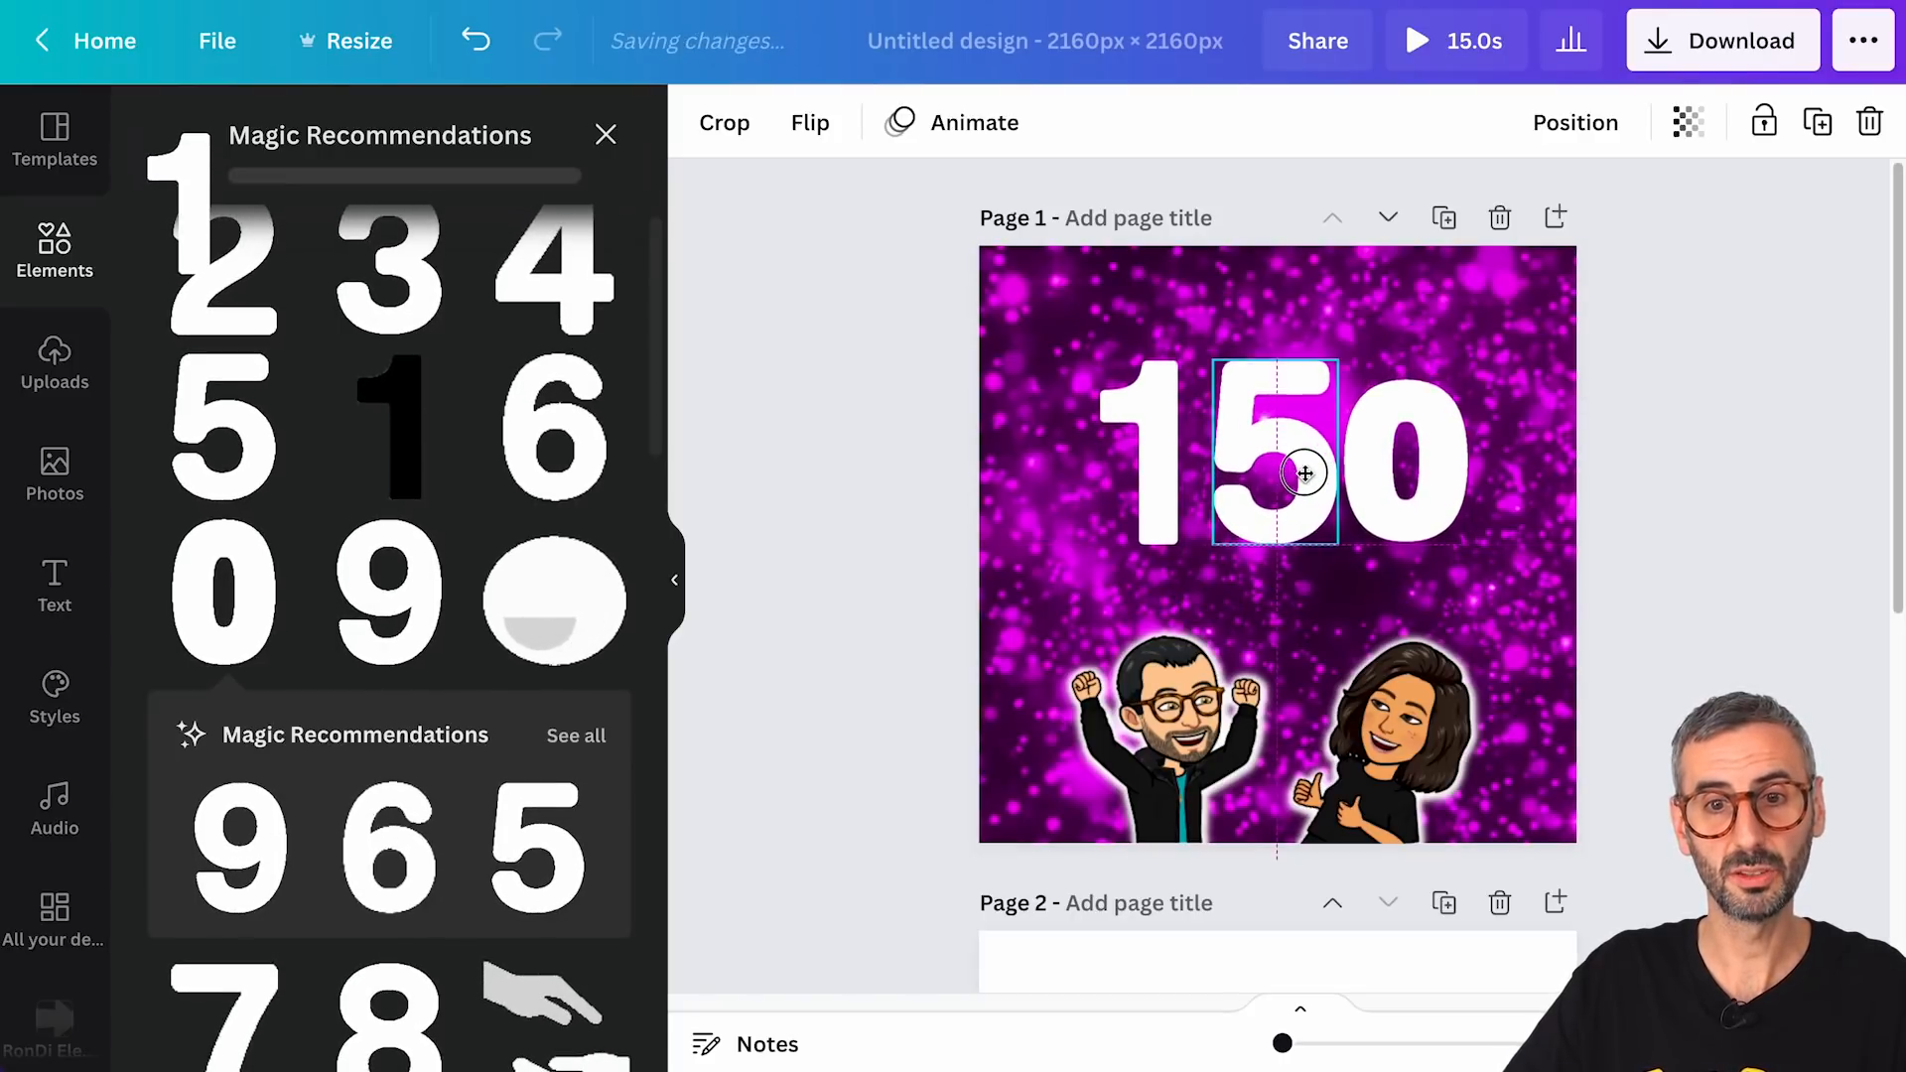
left_click(1004, 485)
left_click(884, 486)
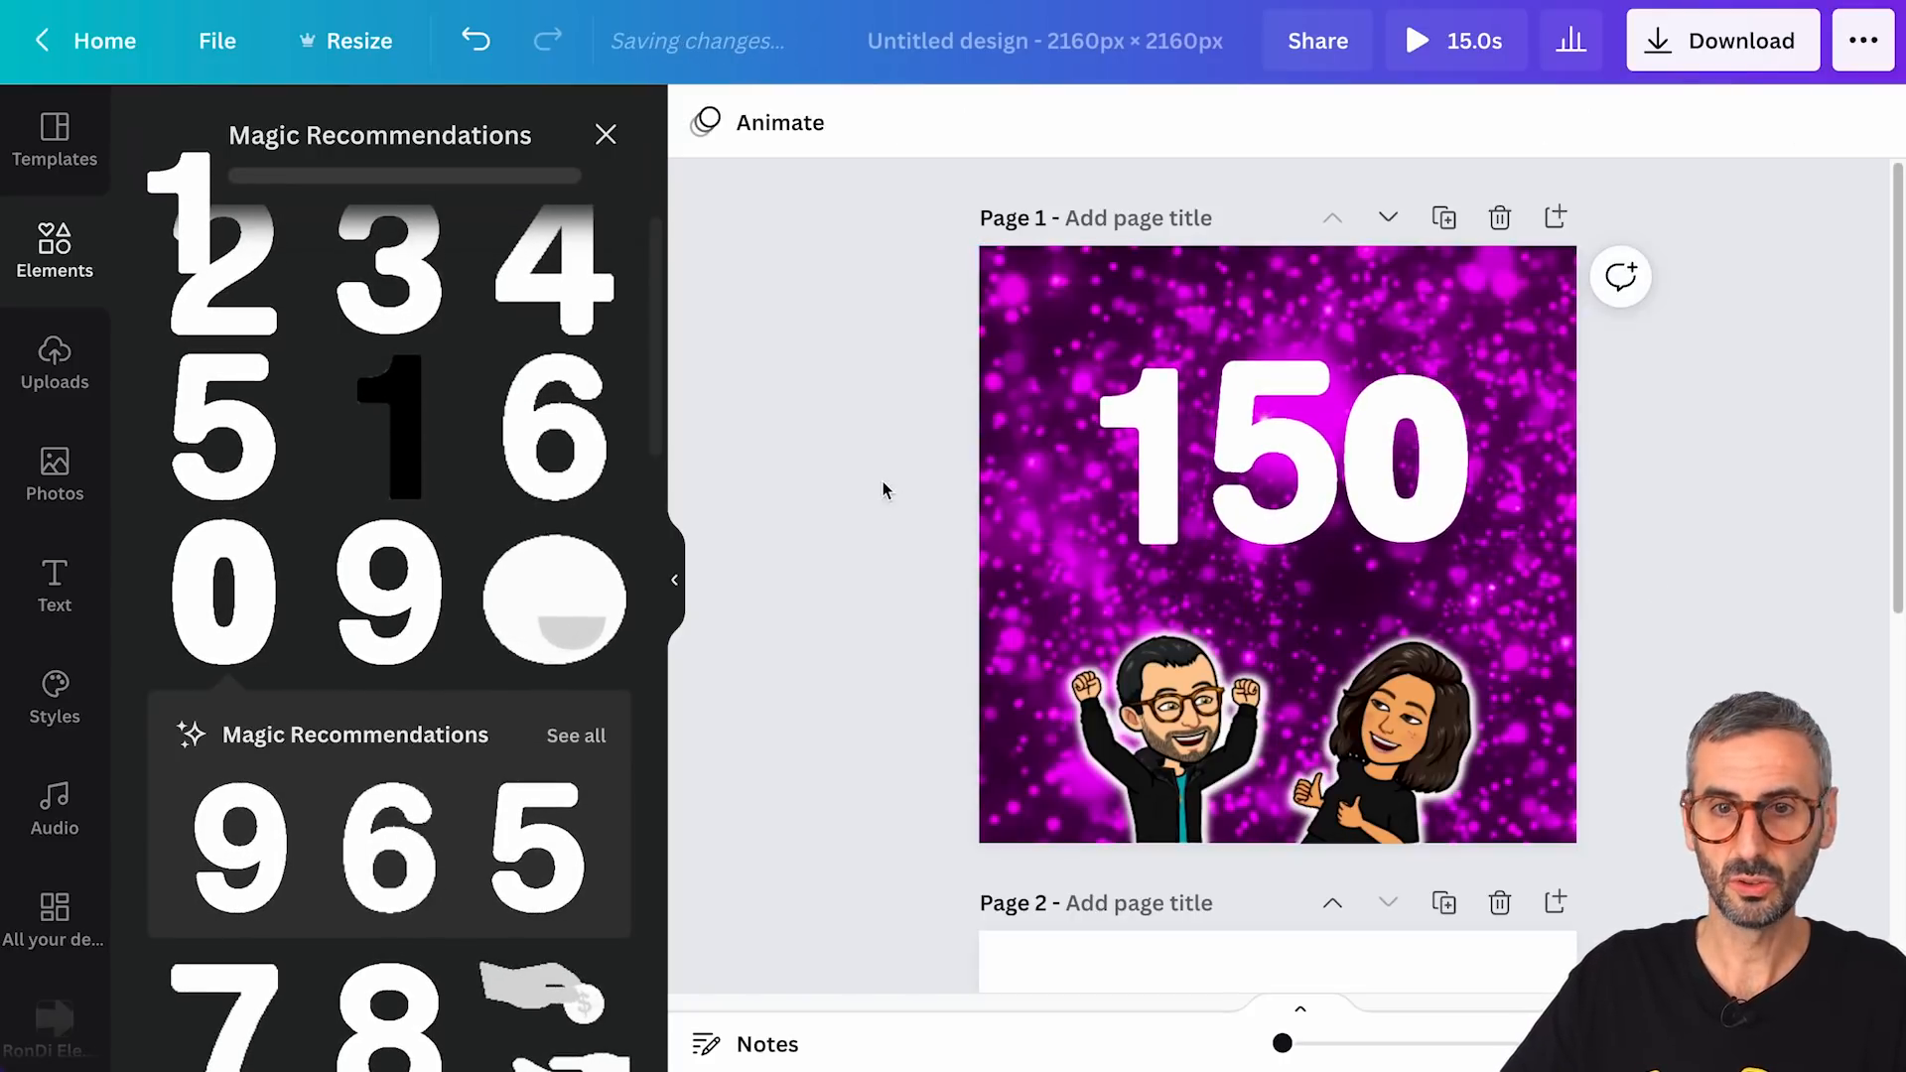
- Space the digits 1, 5 and 0 evenly in the horizontal direction on page 1
left_click_drag(878, 458, 1409, 466)
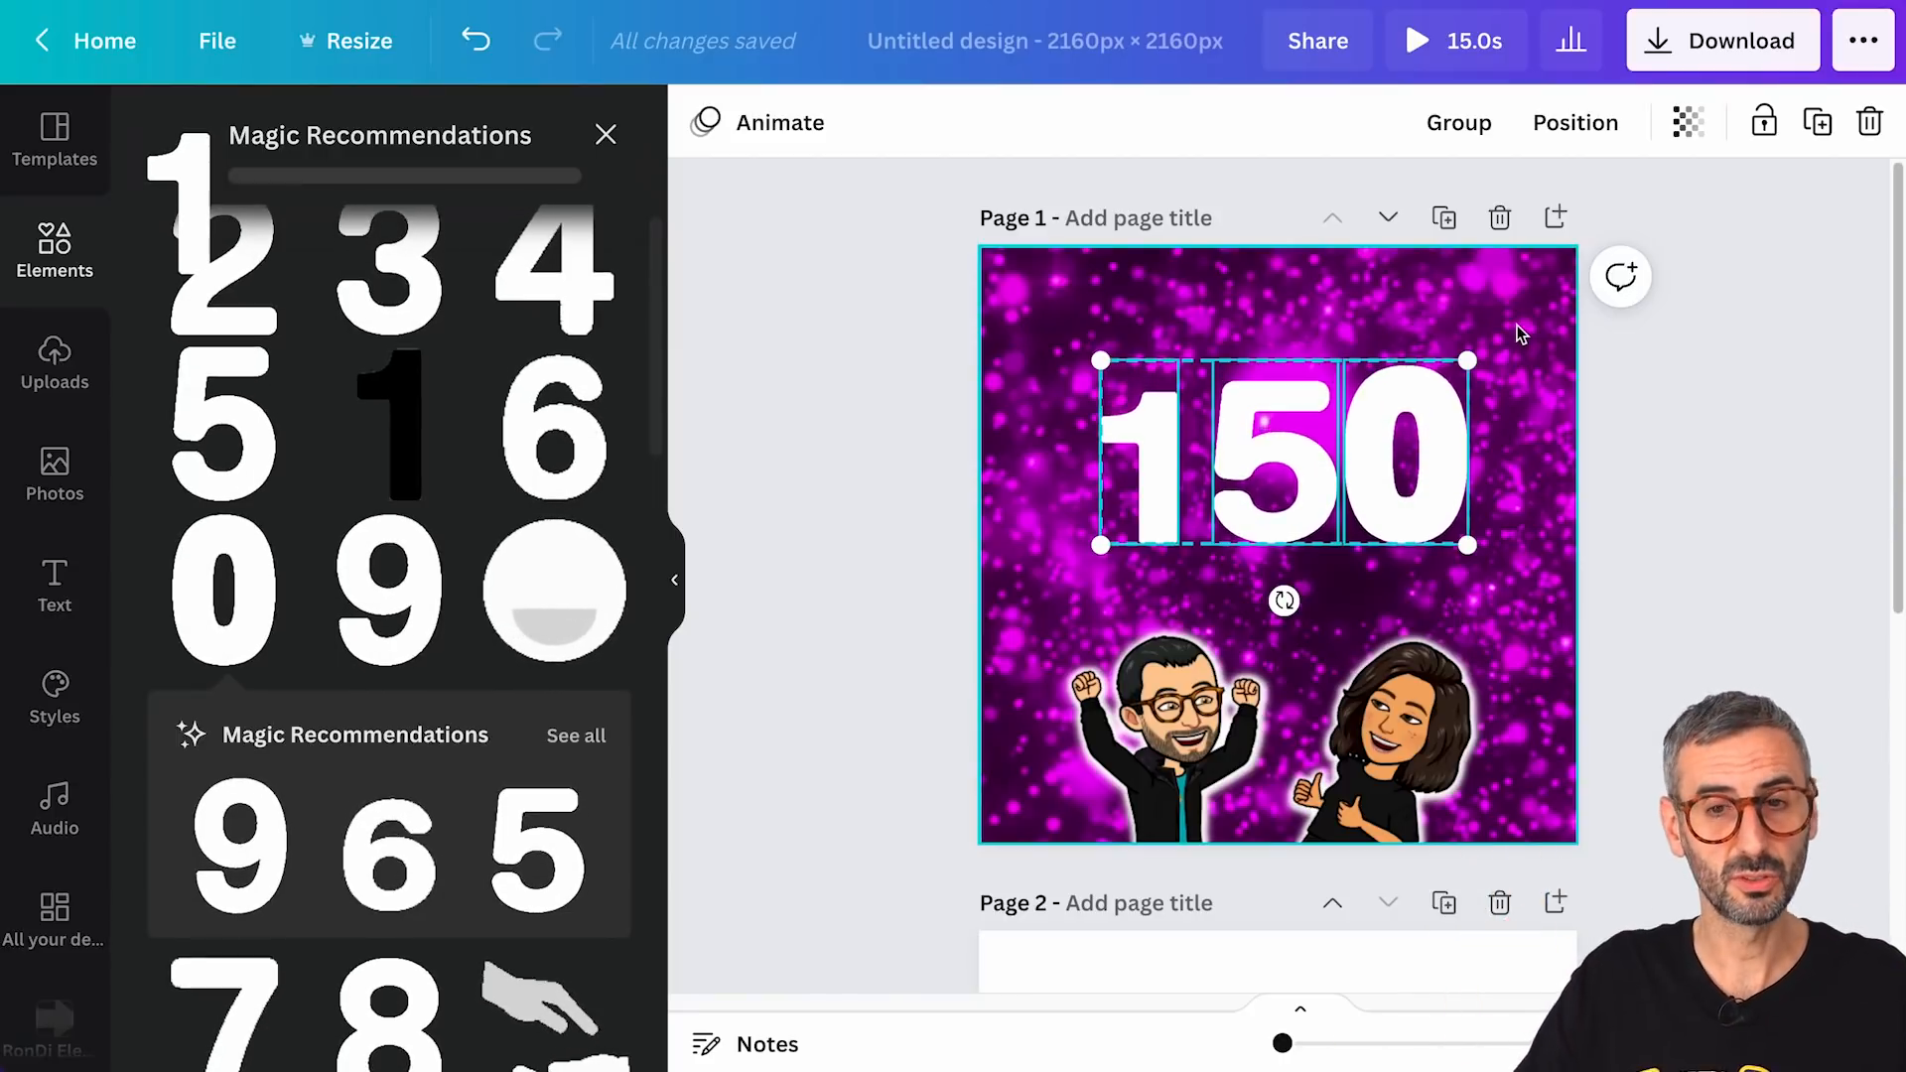
left_click(1571, 125)
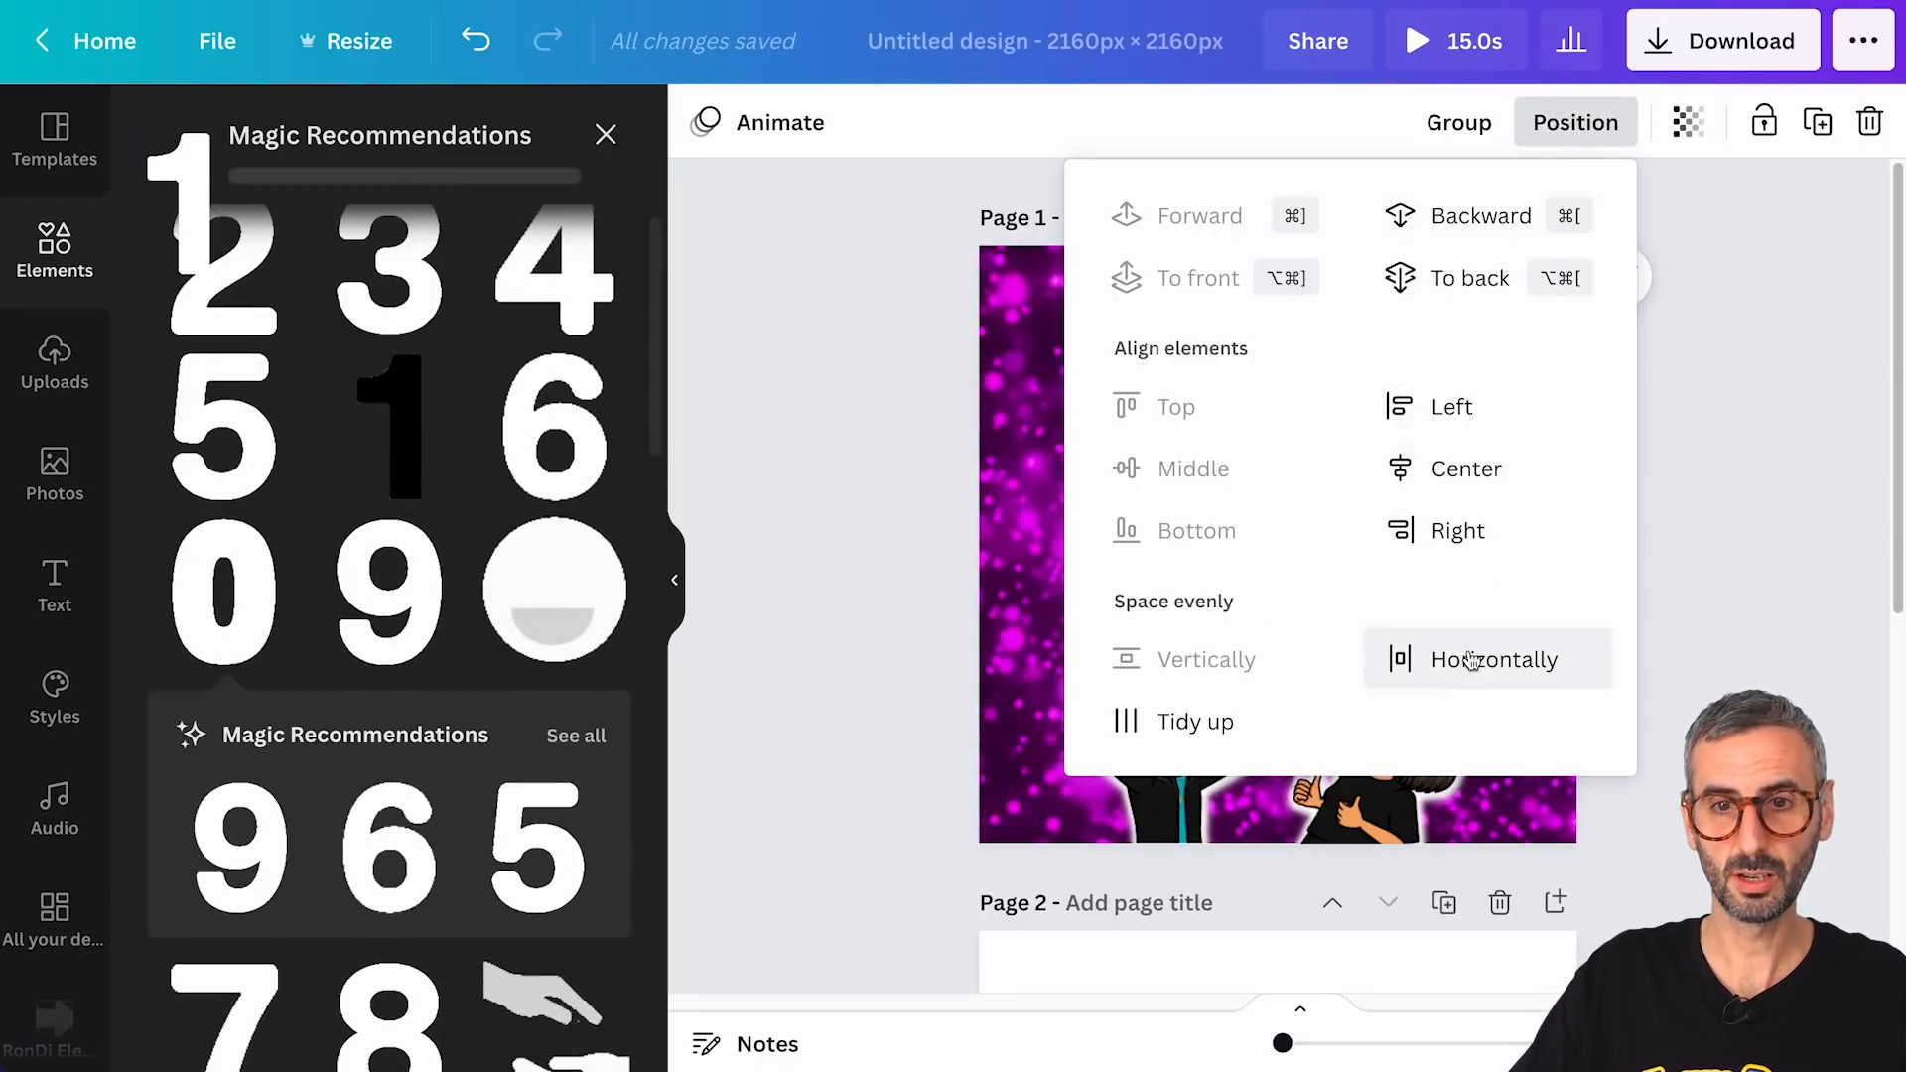
left_click(1505, 670)
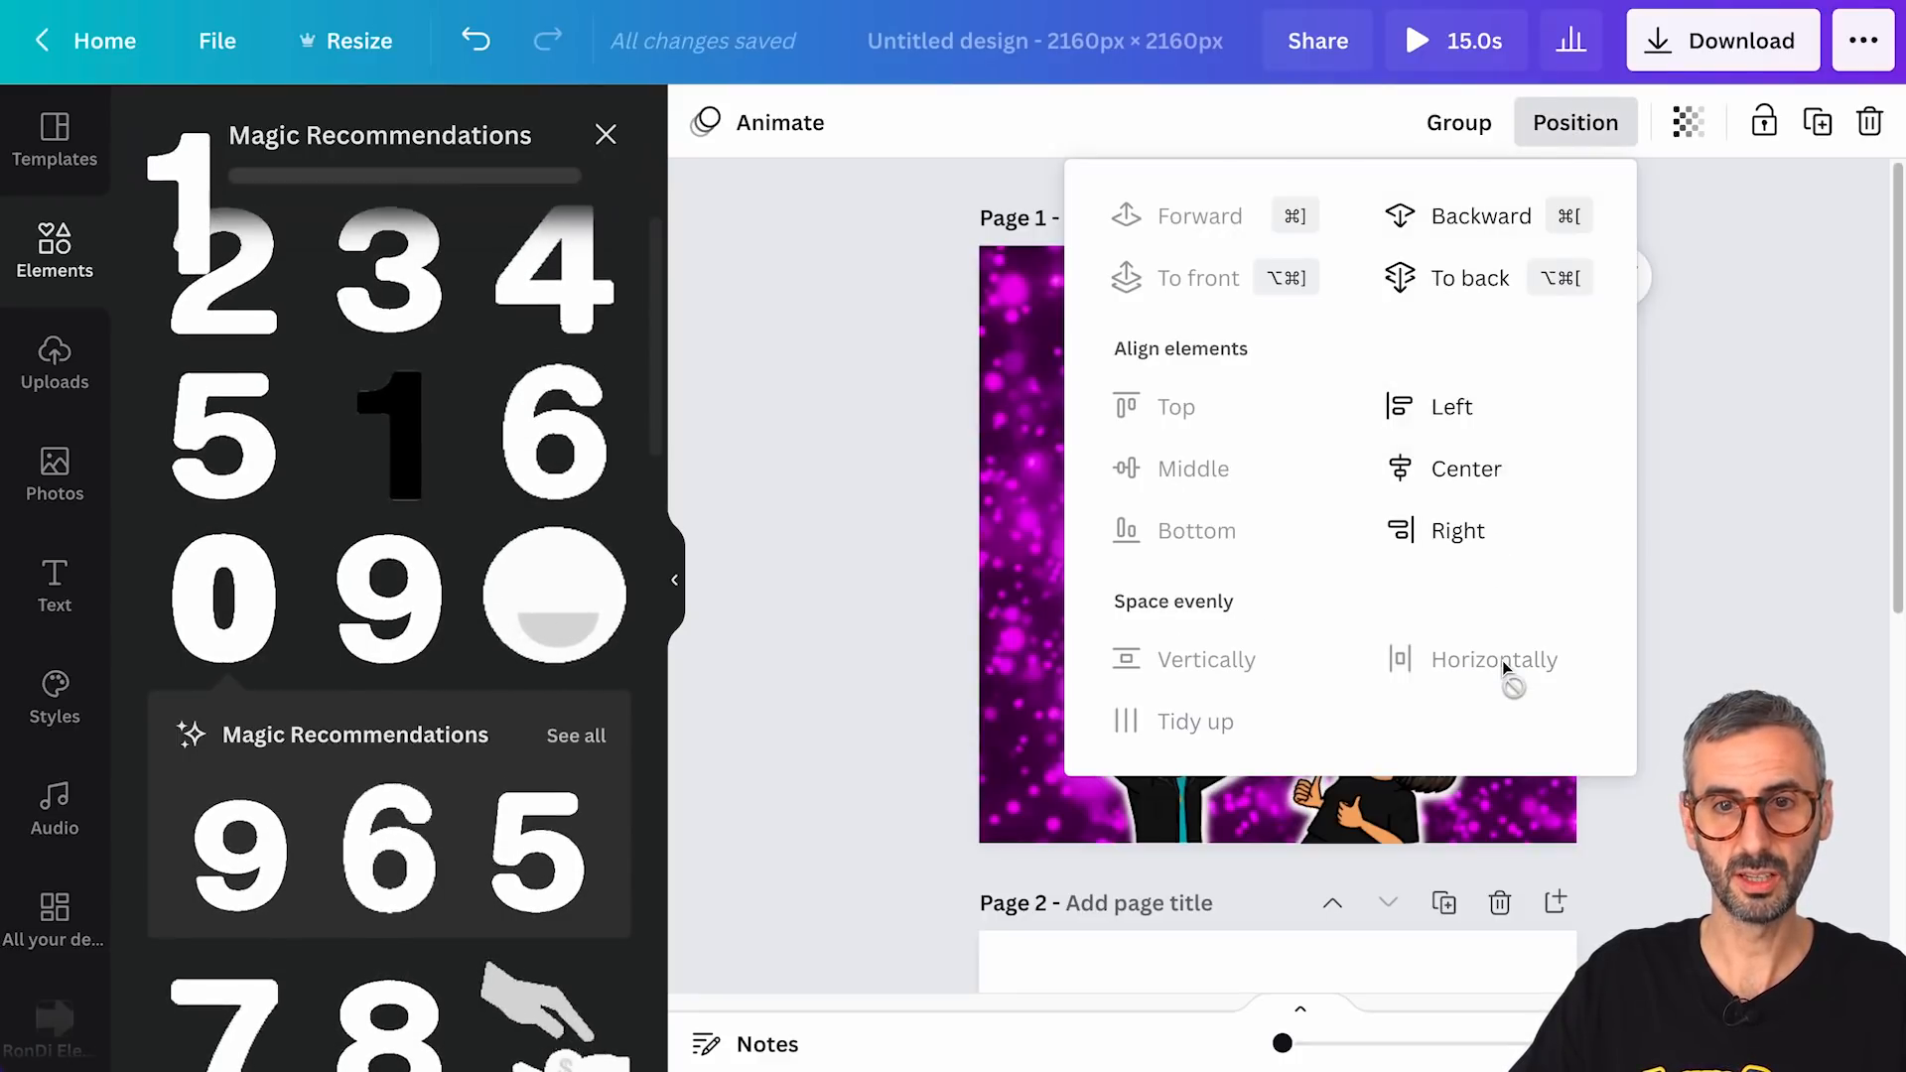
left_click(1686, 536)
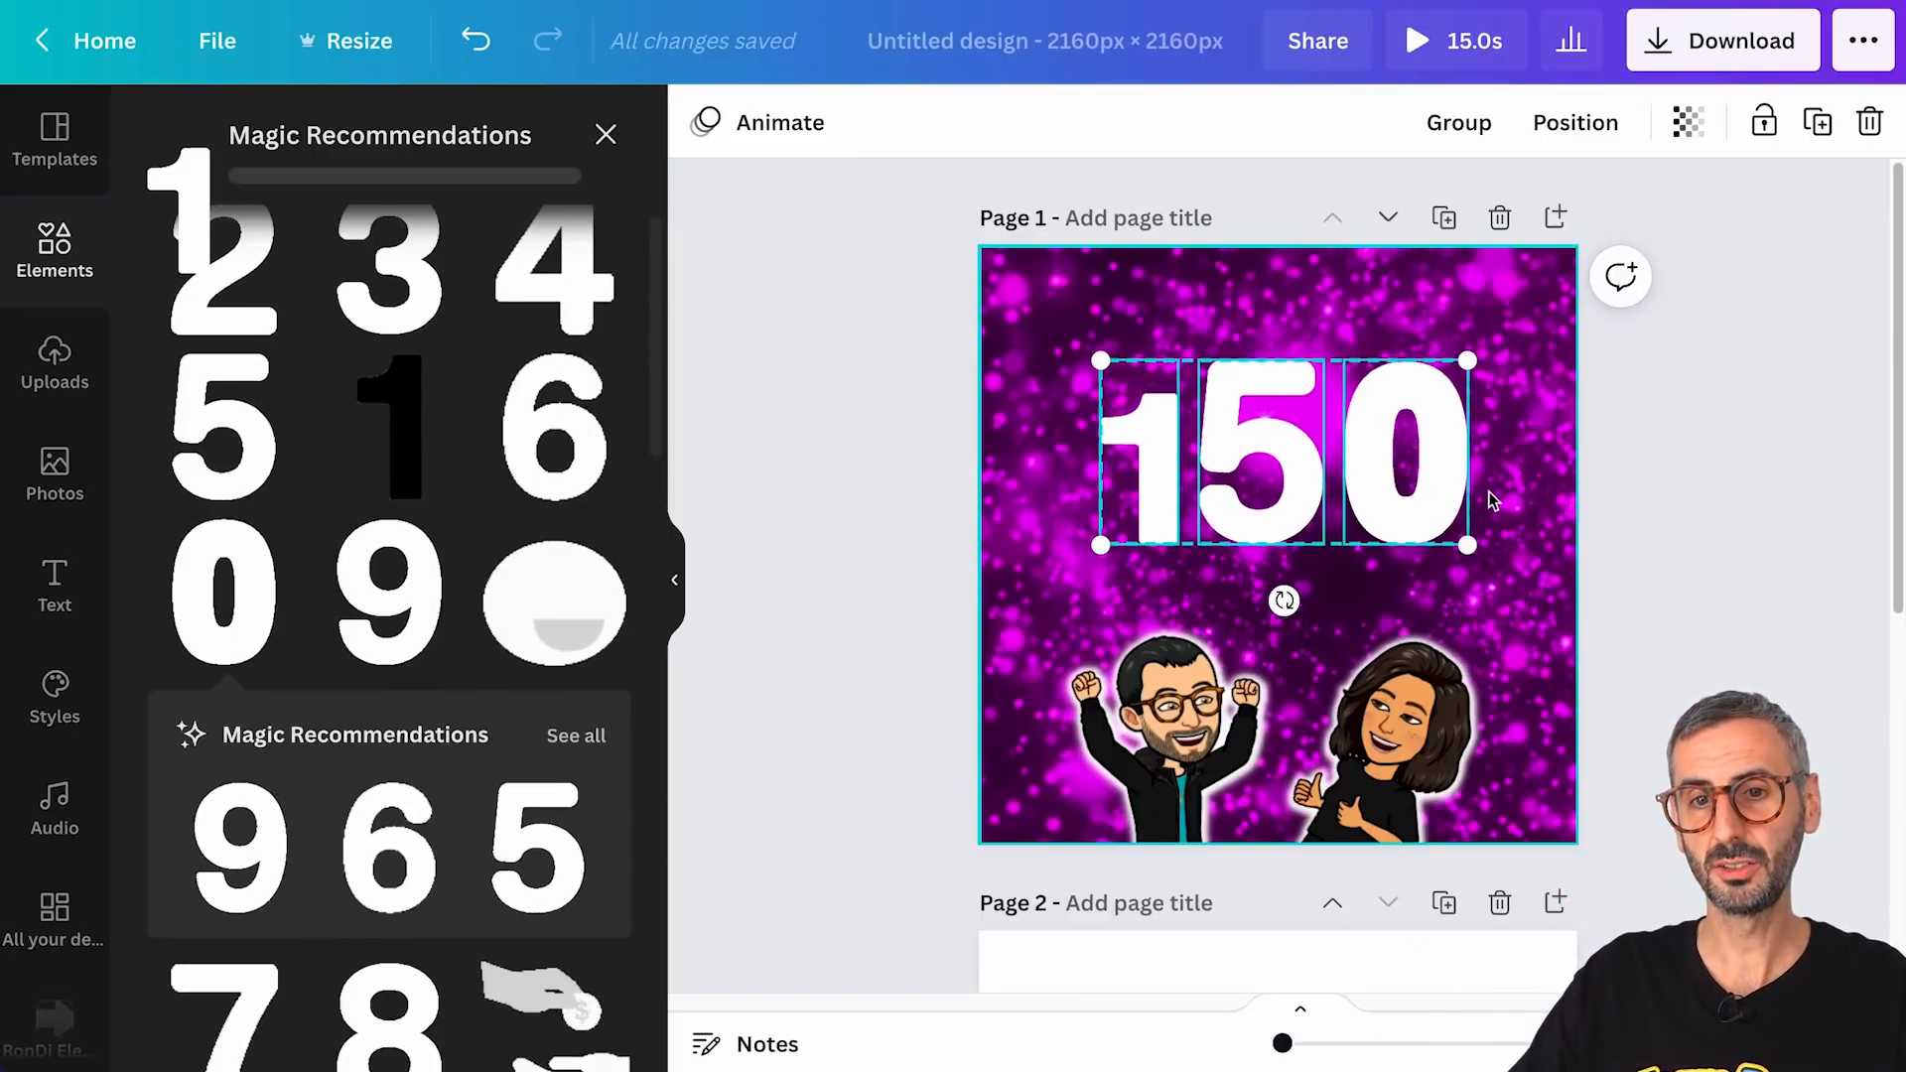
- Shrink the three digits together slightly and re-centre them above the couple
left_click_drag(1467, 361, 1437, 376)
mouse_move(1260, 462)
left_mouse_down()
mouse_move(1268, 422)
mouse_move(1280, 444)
left_mouse_up()
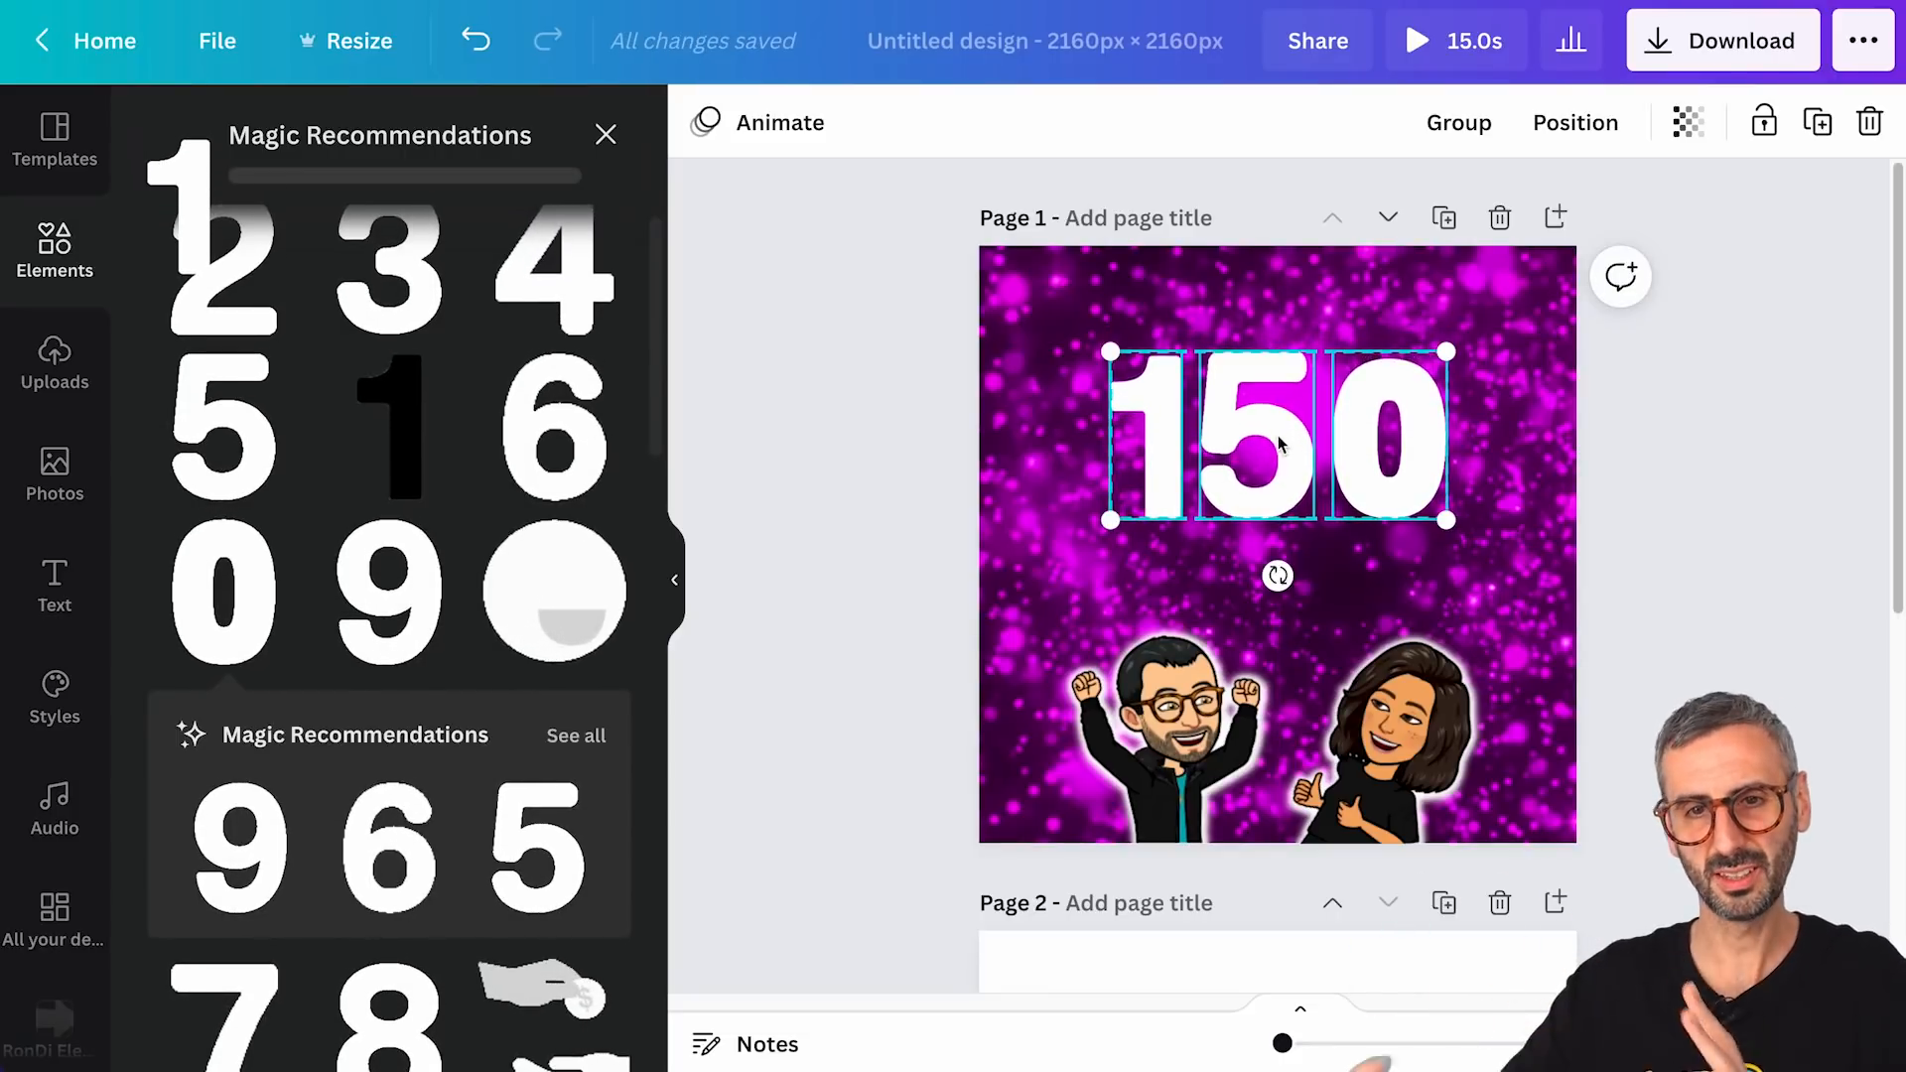
left_click(1628, 467)
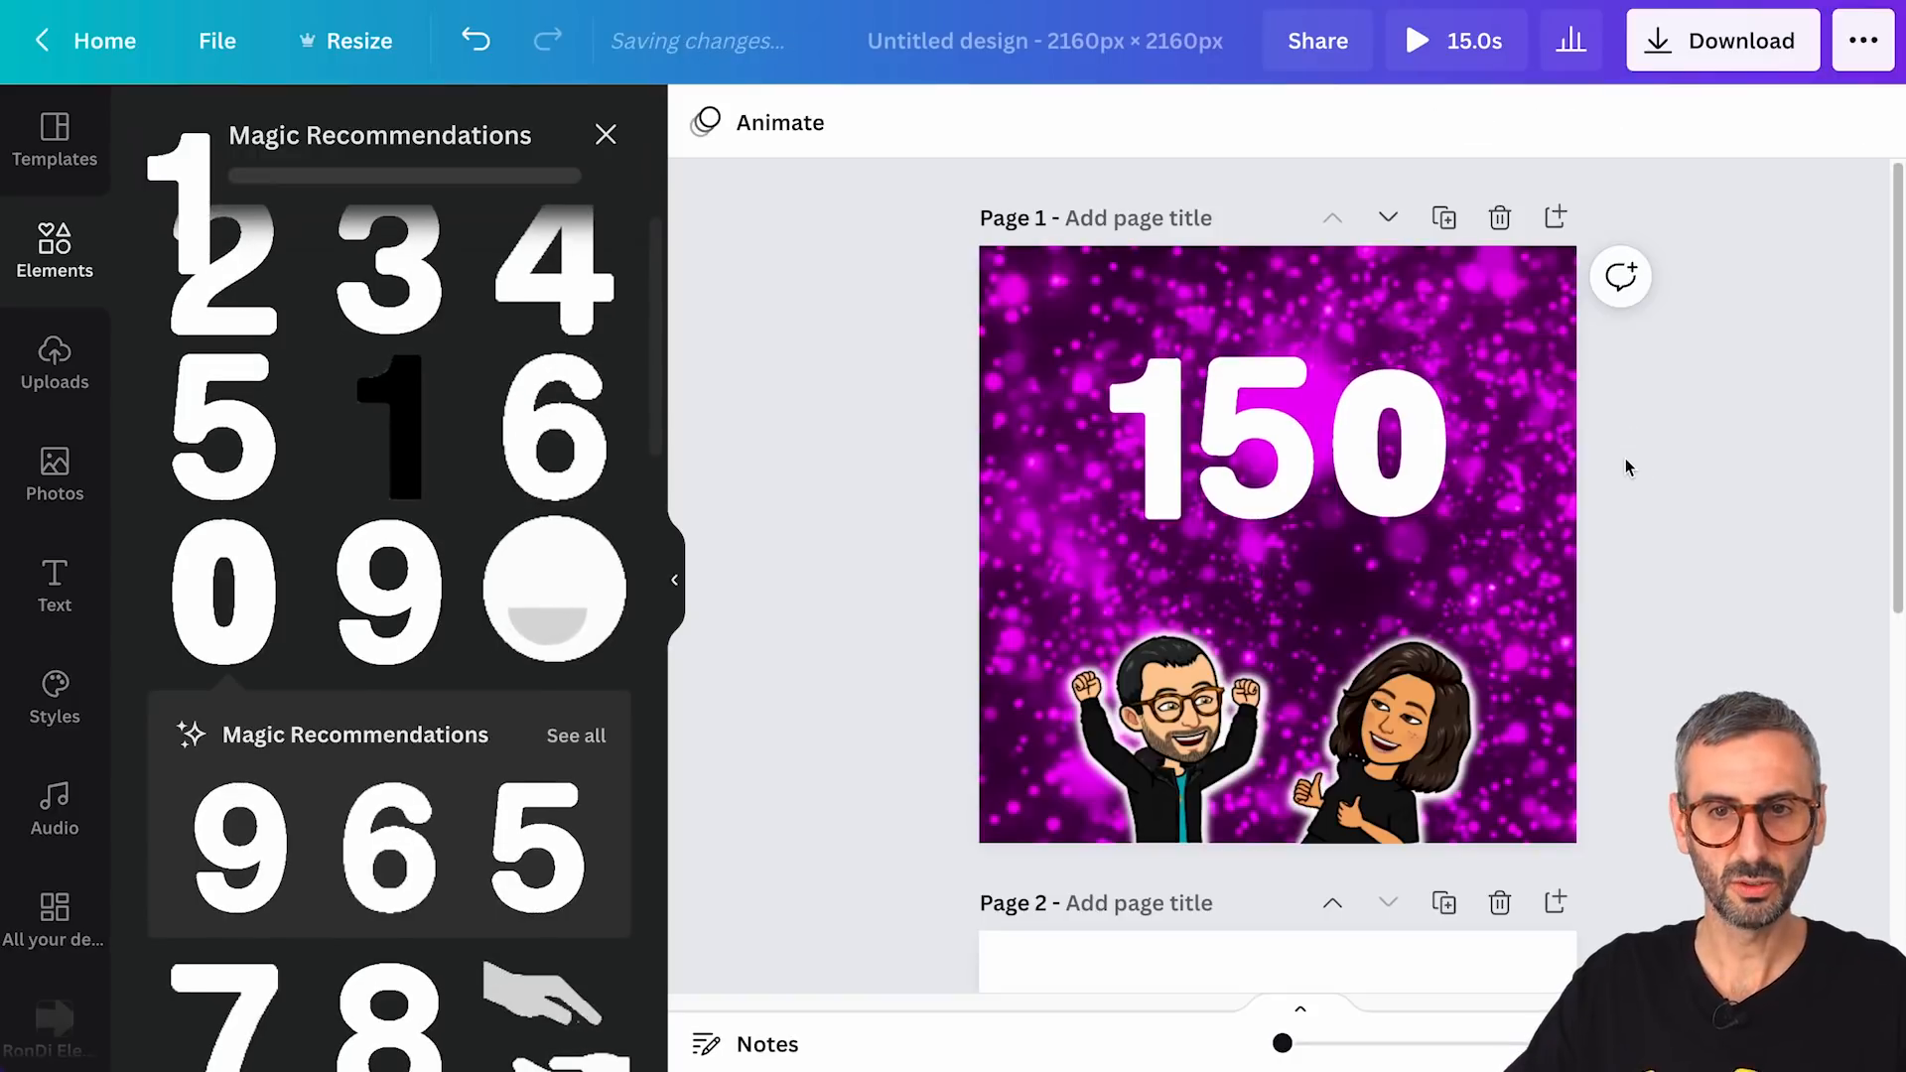
- Add a heading reading K, enlarge it to size 280 and place it beside the 0
scroll(71, 501, "down", 1)
left_click(55, 474)
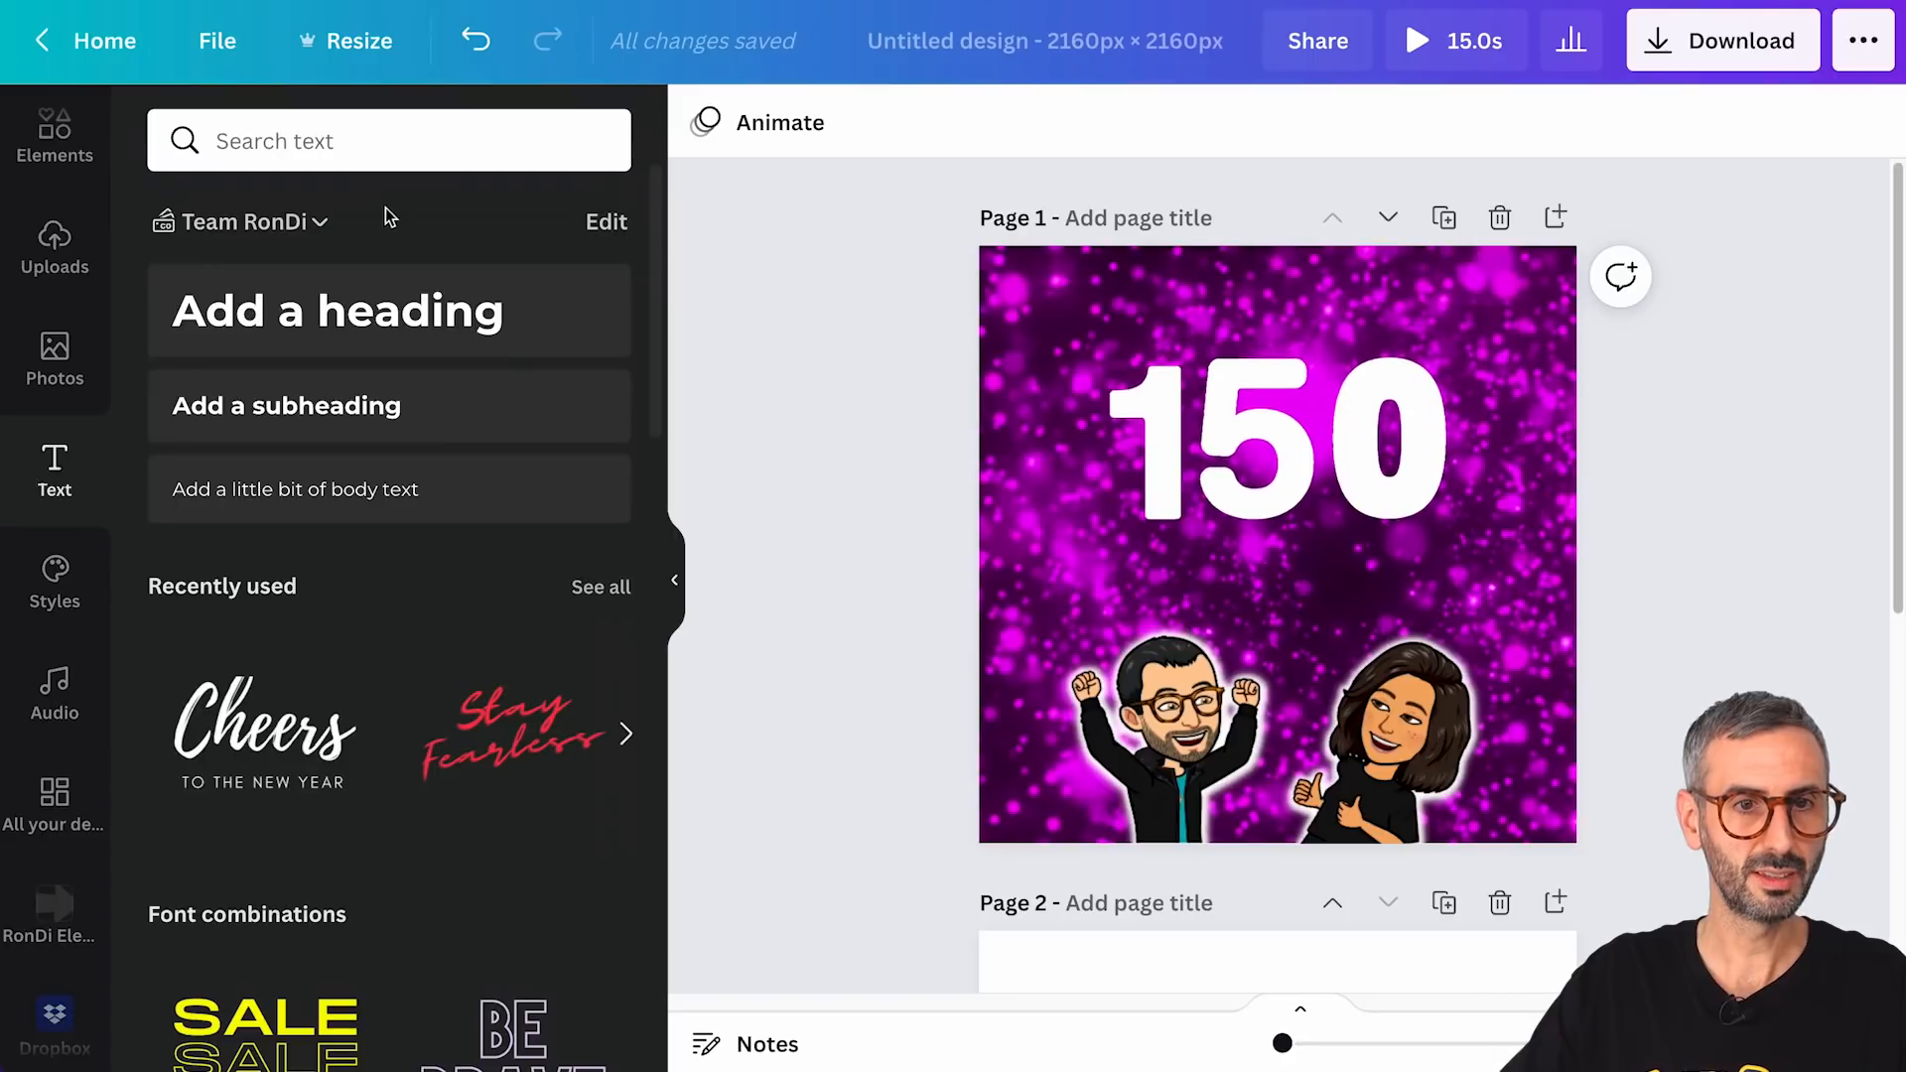
left_click(358, 326)
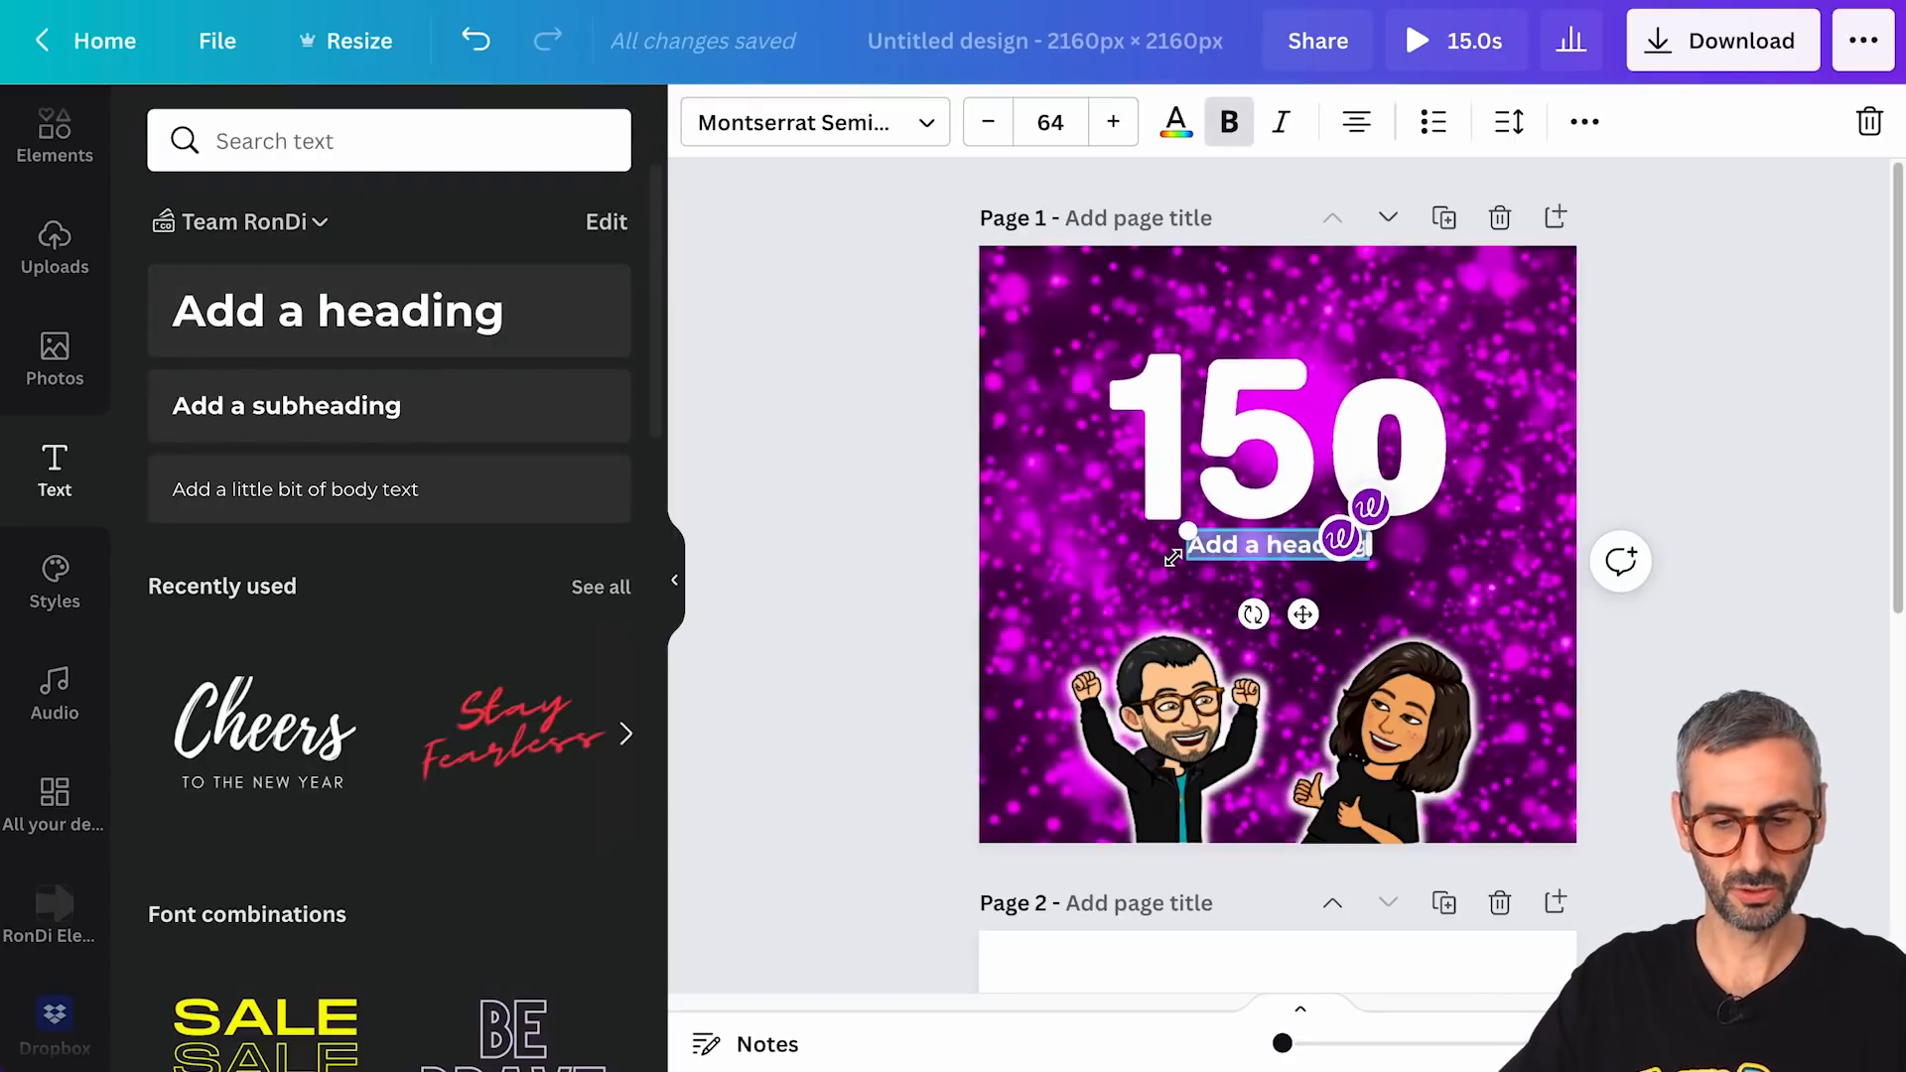
left_click_drag(1188, 533, 1211, 436)
left_click_drag(1273, 615, 1515, 593)
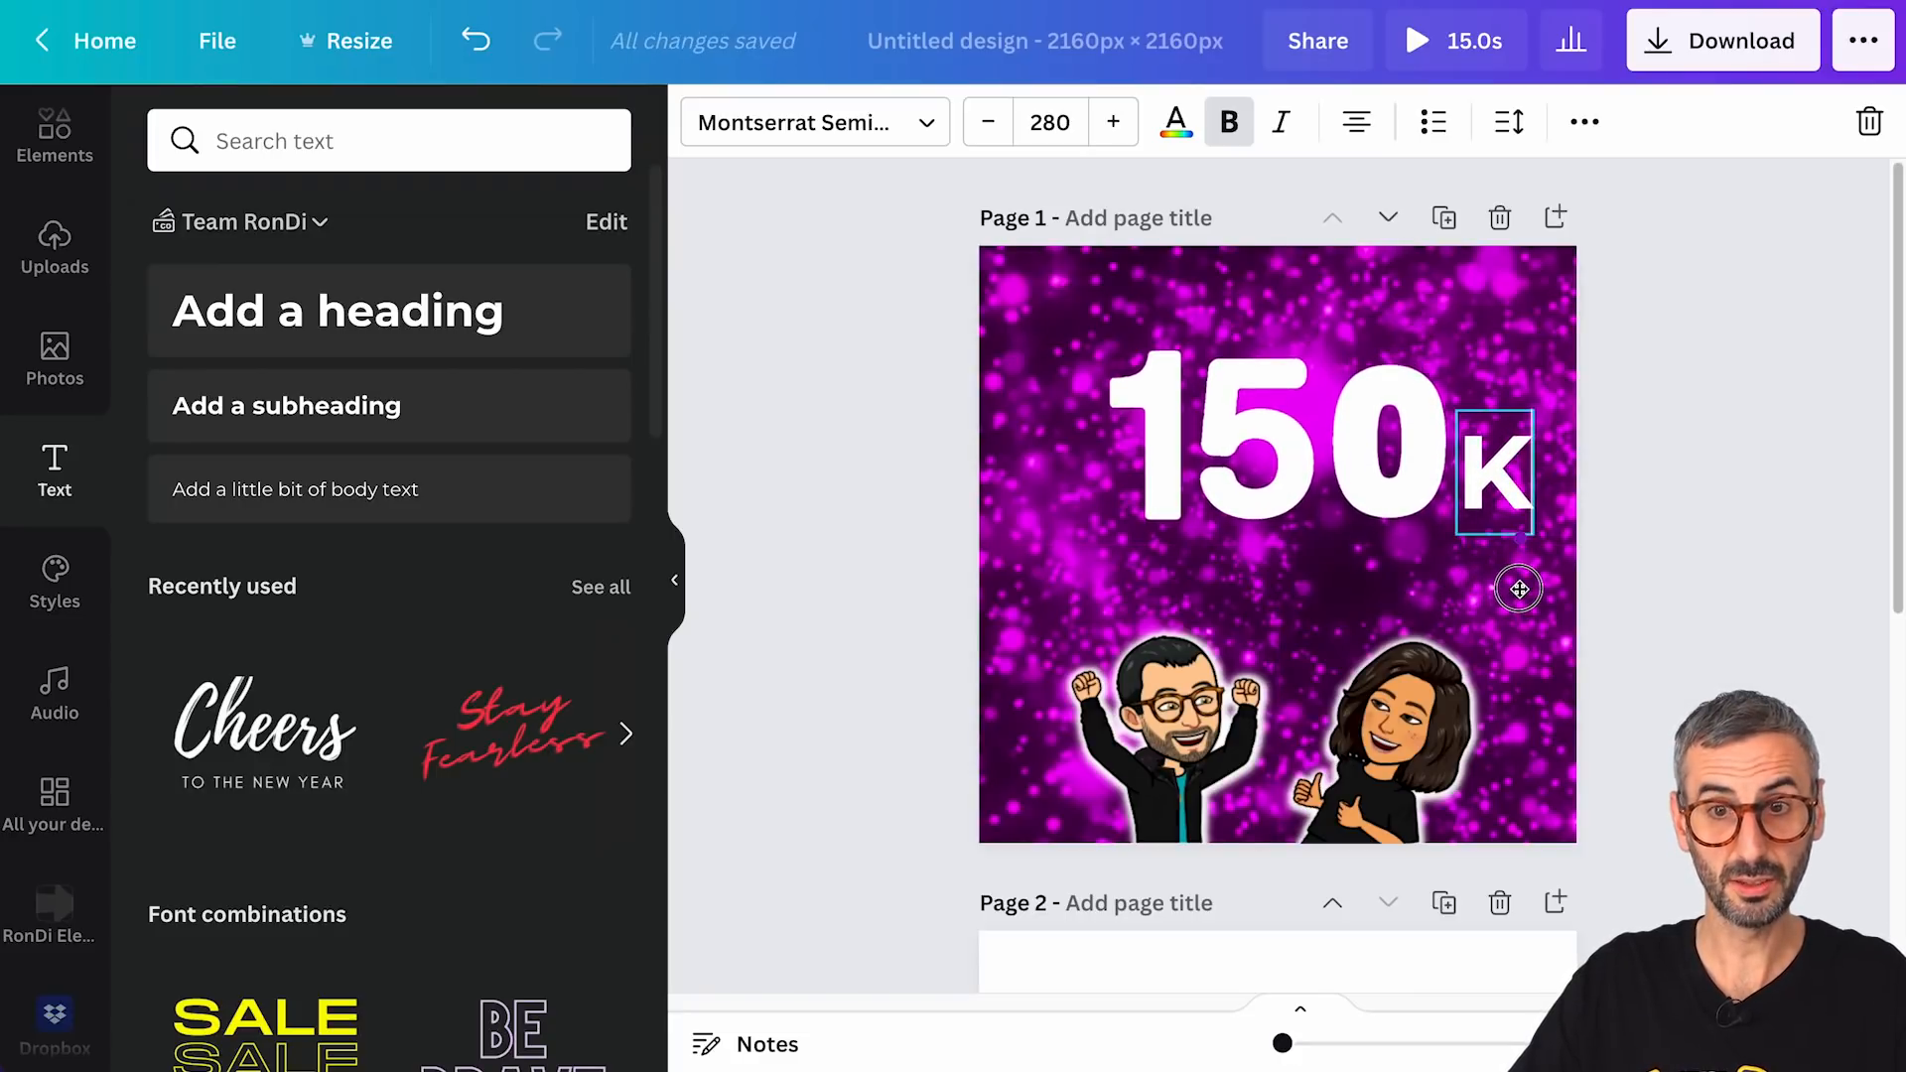
left_click_drag(1519, 588, 1518, 588)
- Set the K's font to Mont Bold and reduce its size to 260
left_click(832, 111)
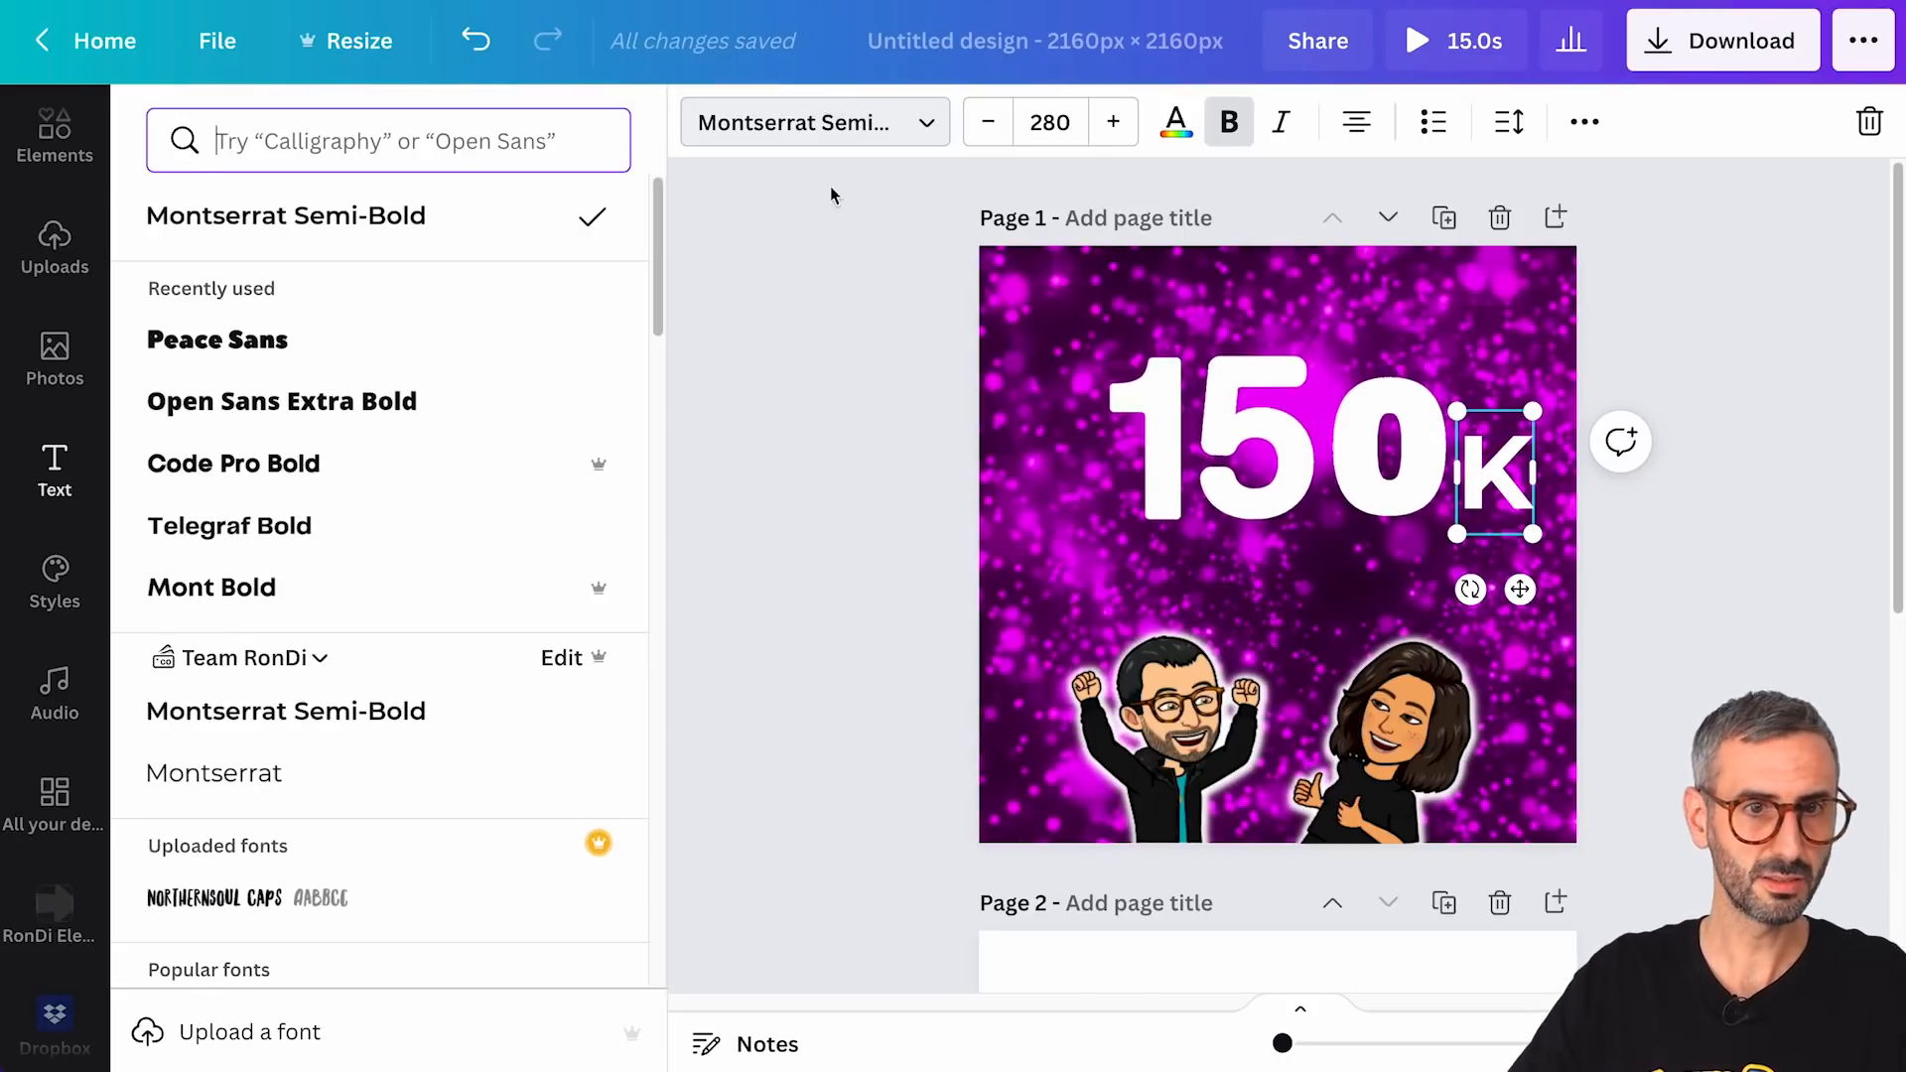
left_click(286, 361)
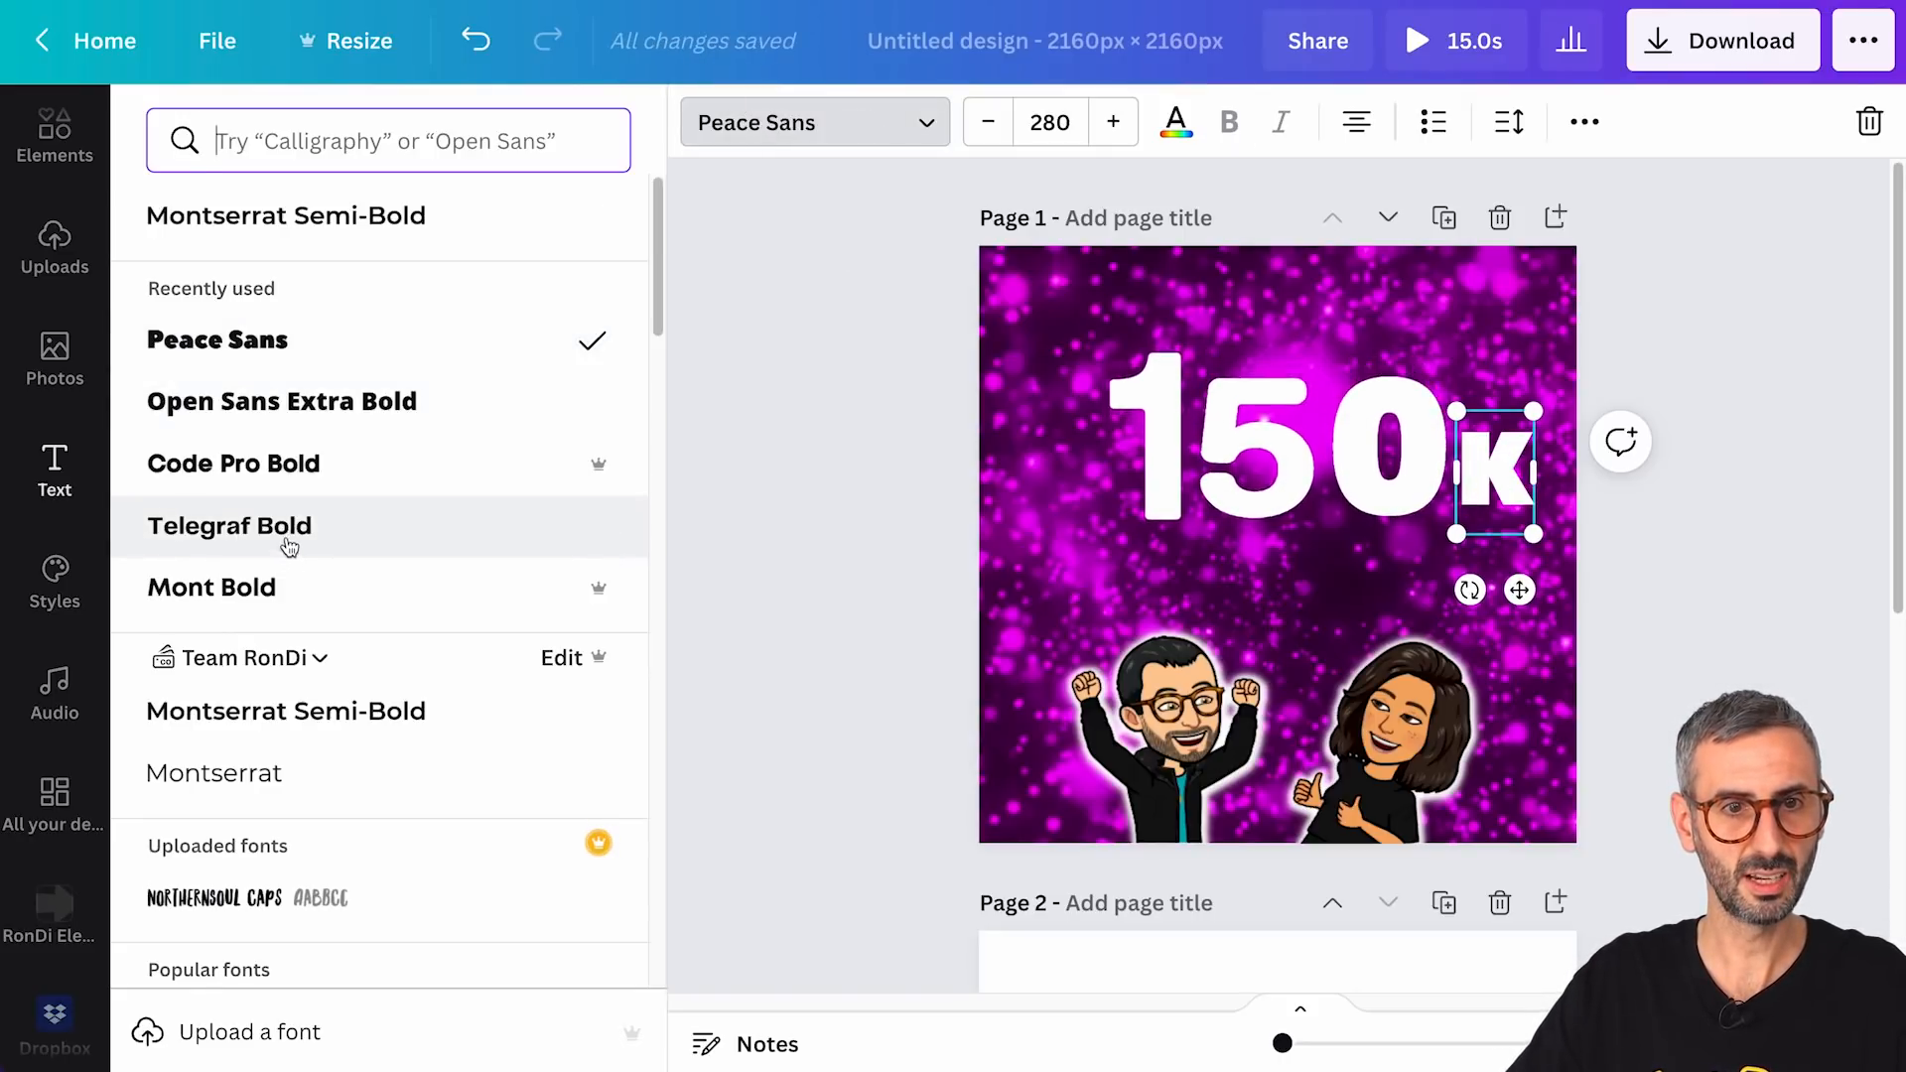
left_click(258, 606)
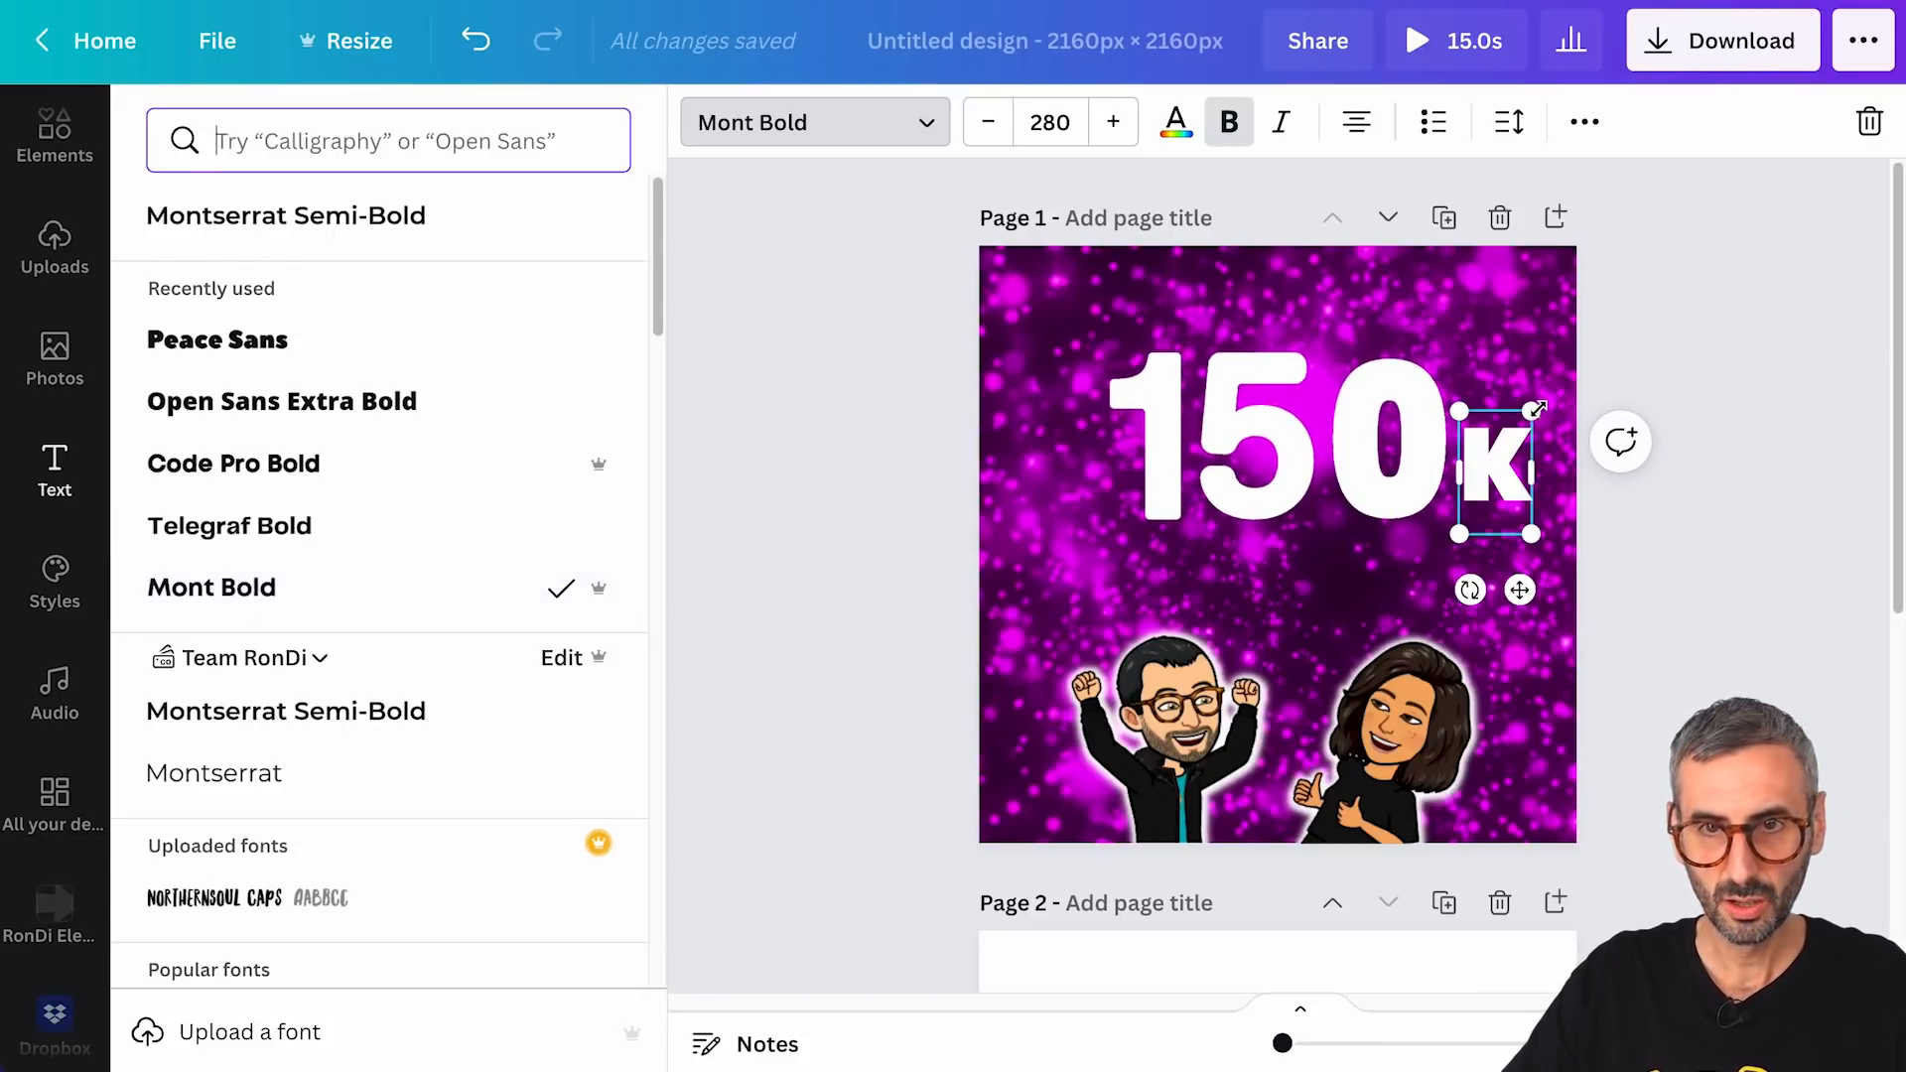
left_click_drag(1537, 408, 1529, 417)
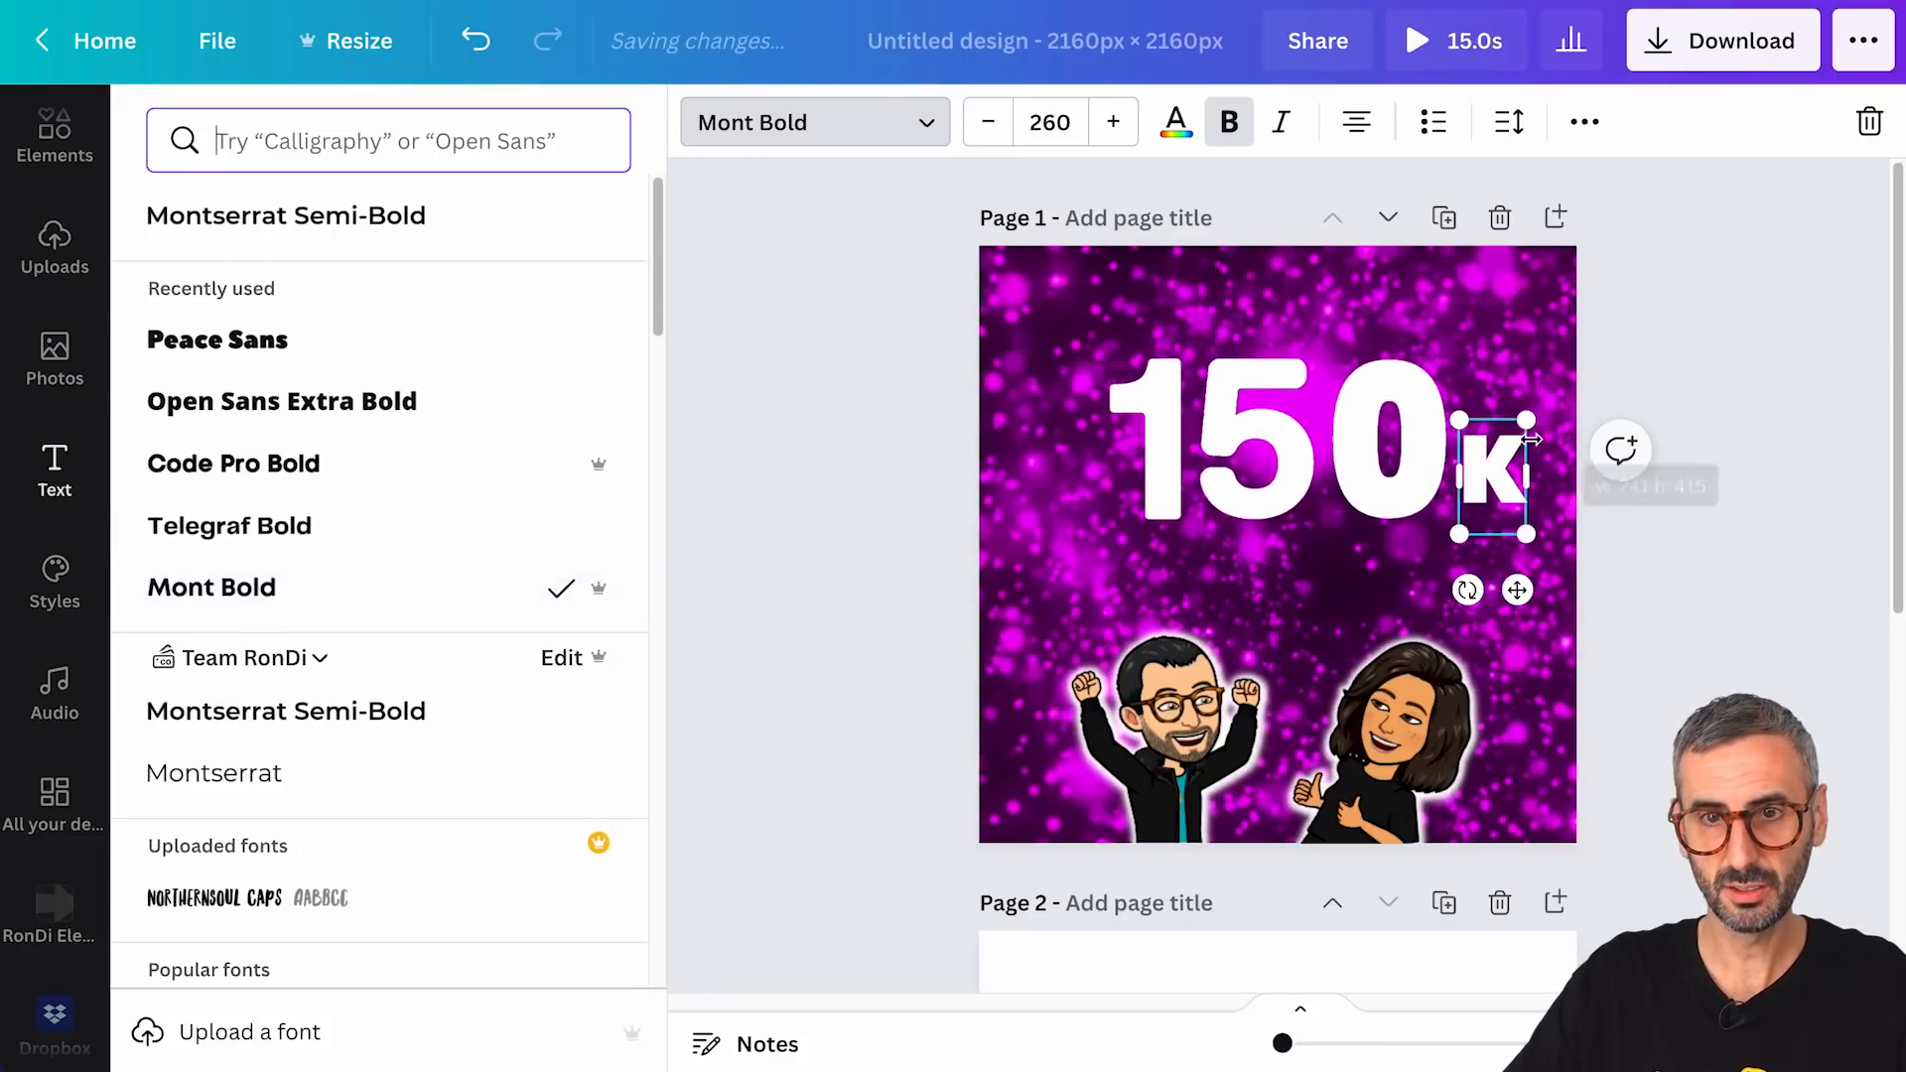
- Move the K closer to the base of the 0, then centre the digits and K together near the page's top
left_click(1496, 484)
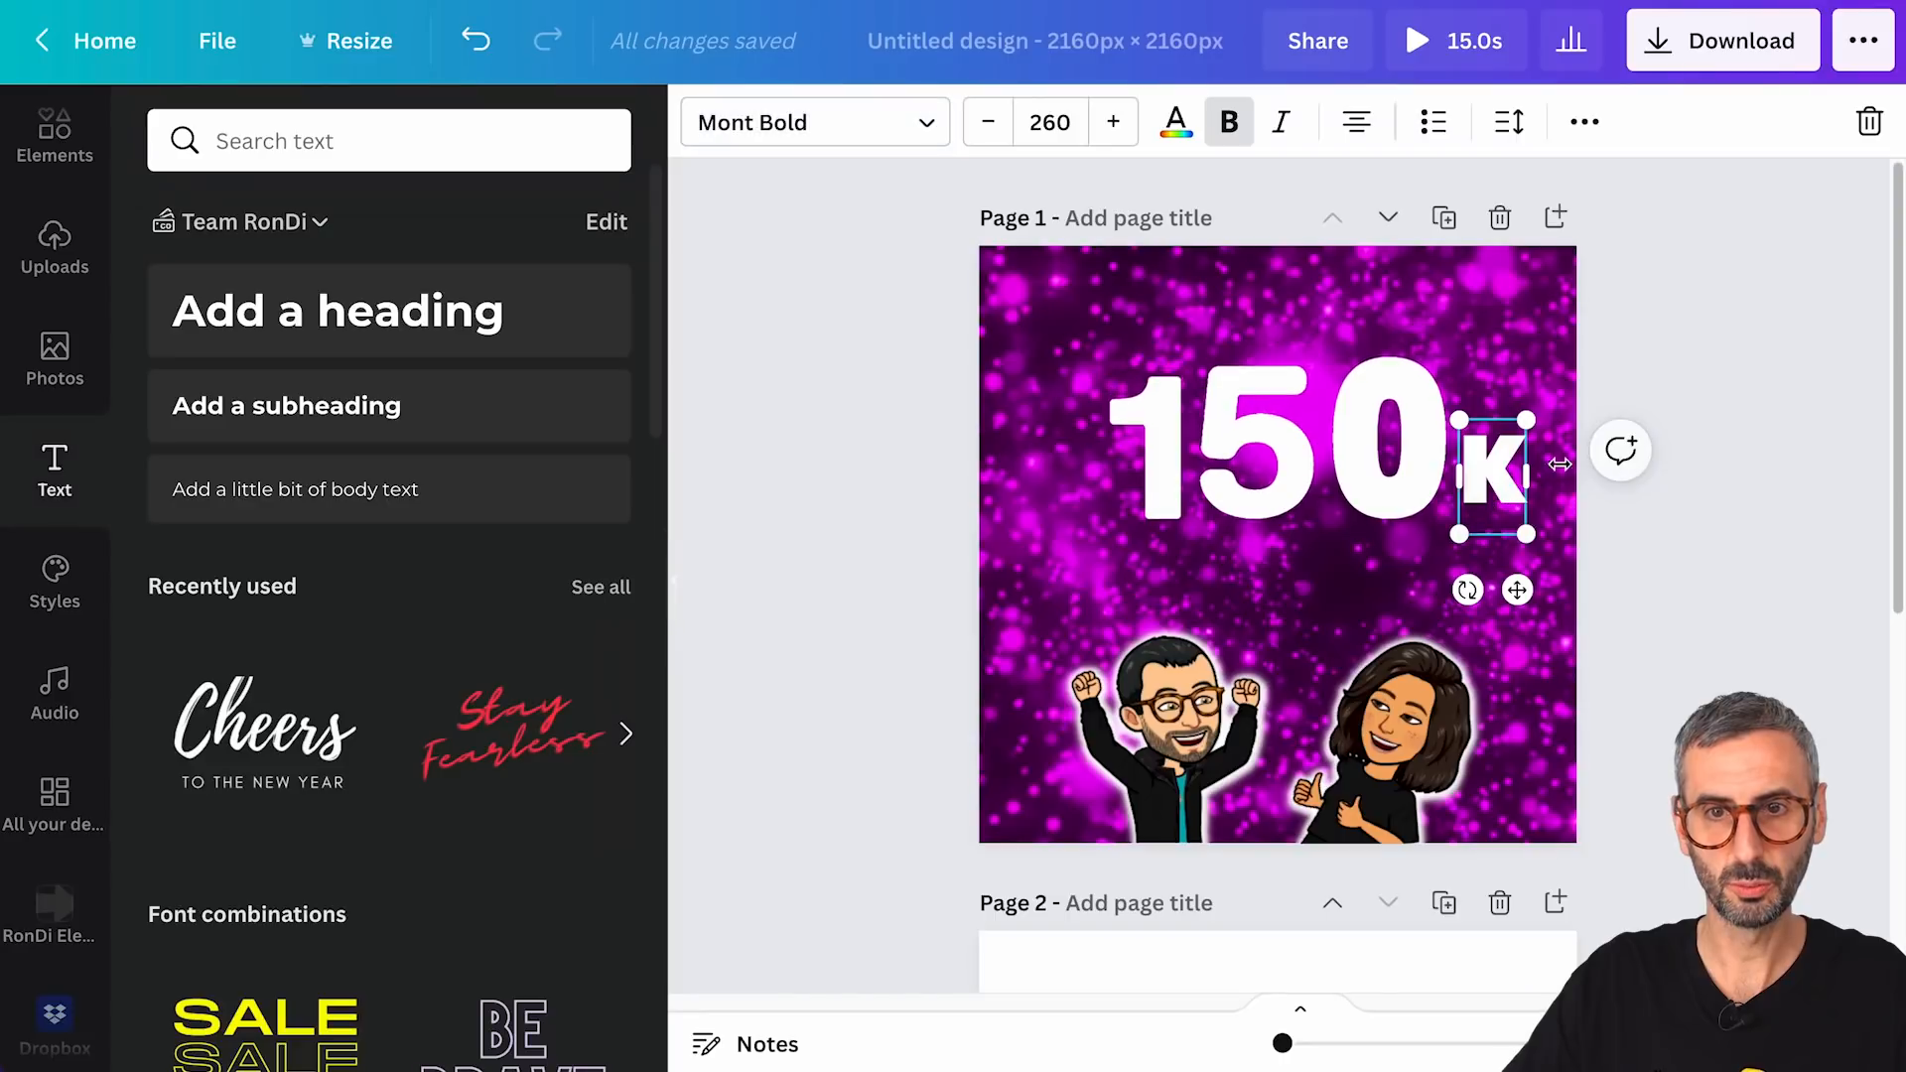
left_click_drag(1517, 592, 1517, 604)
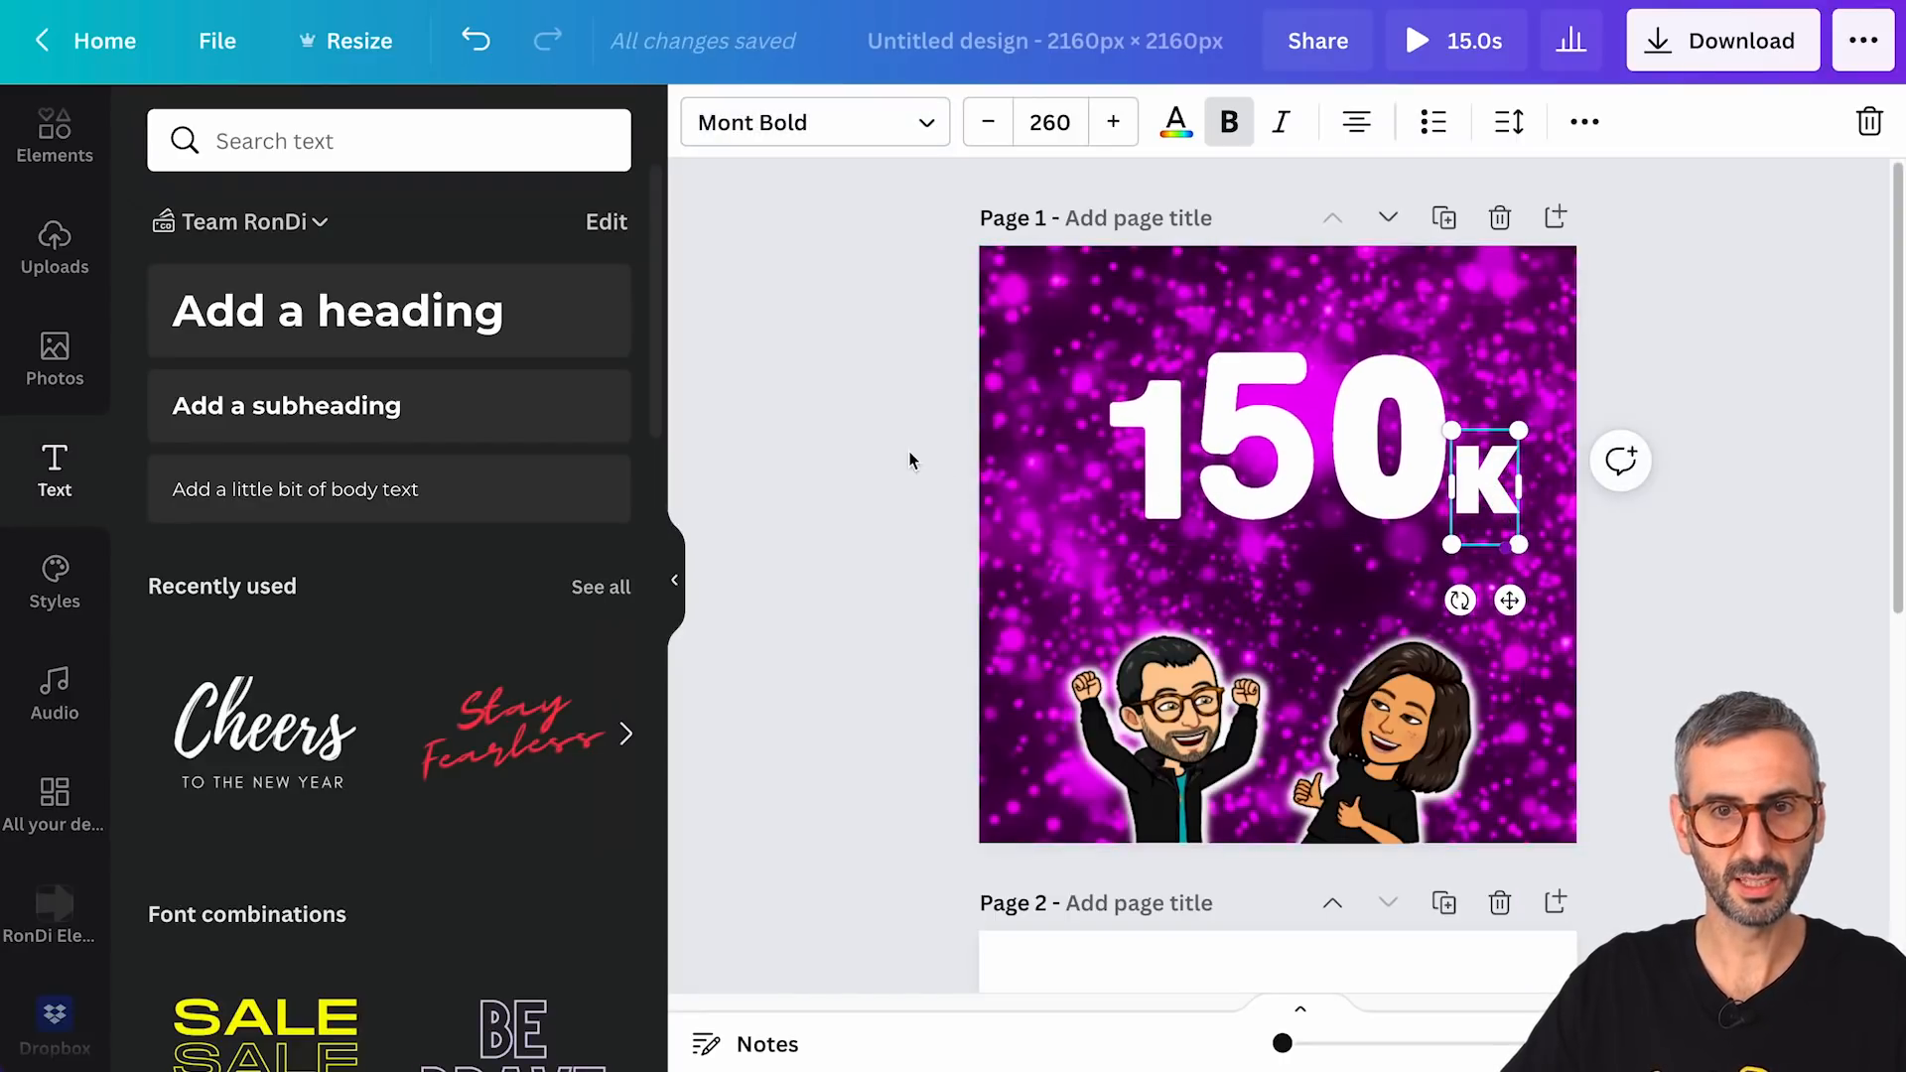
left_click_drag(853, 372, 1307, 470)
left_click_drag(1469, 478, 1383, 473)
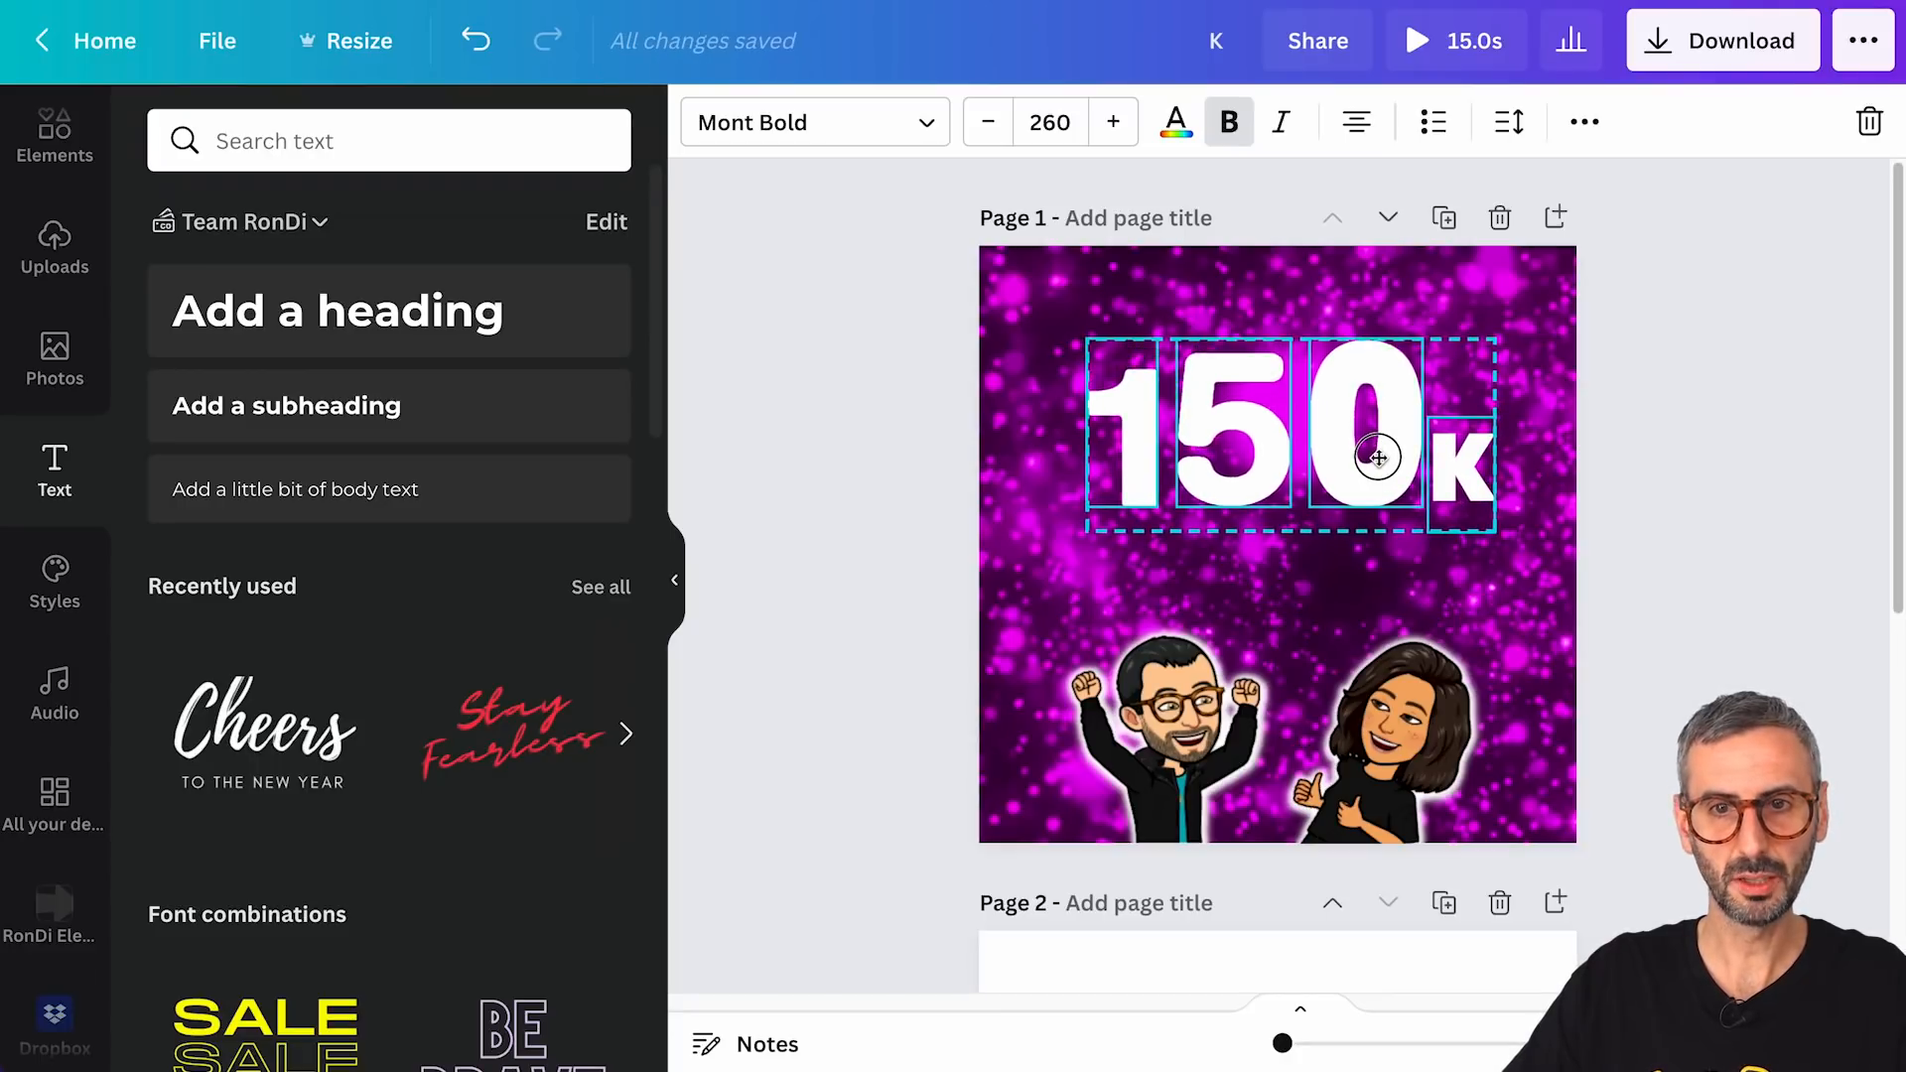
left_click_drag(1378, 456, 1380, 453)
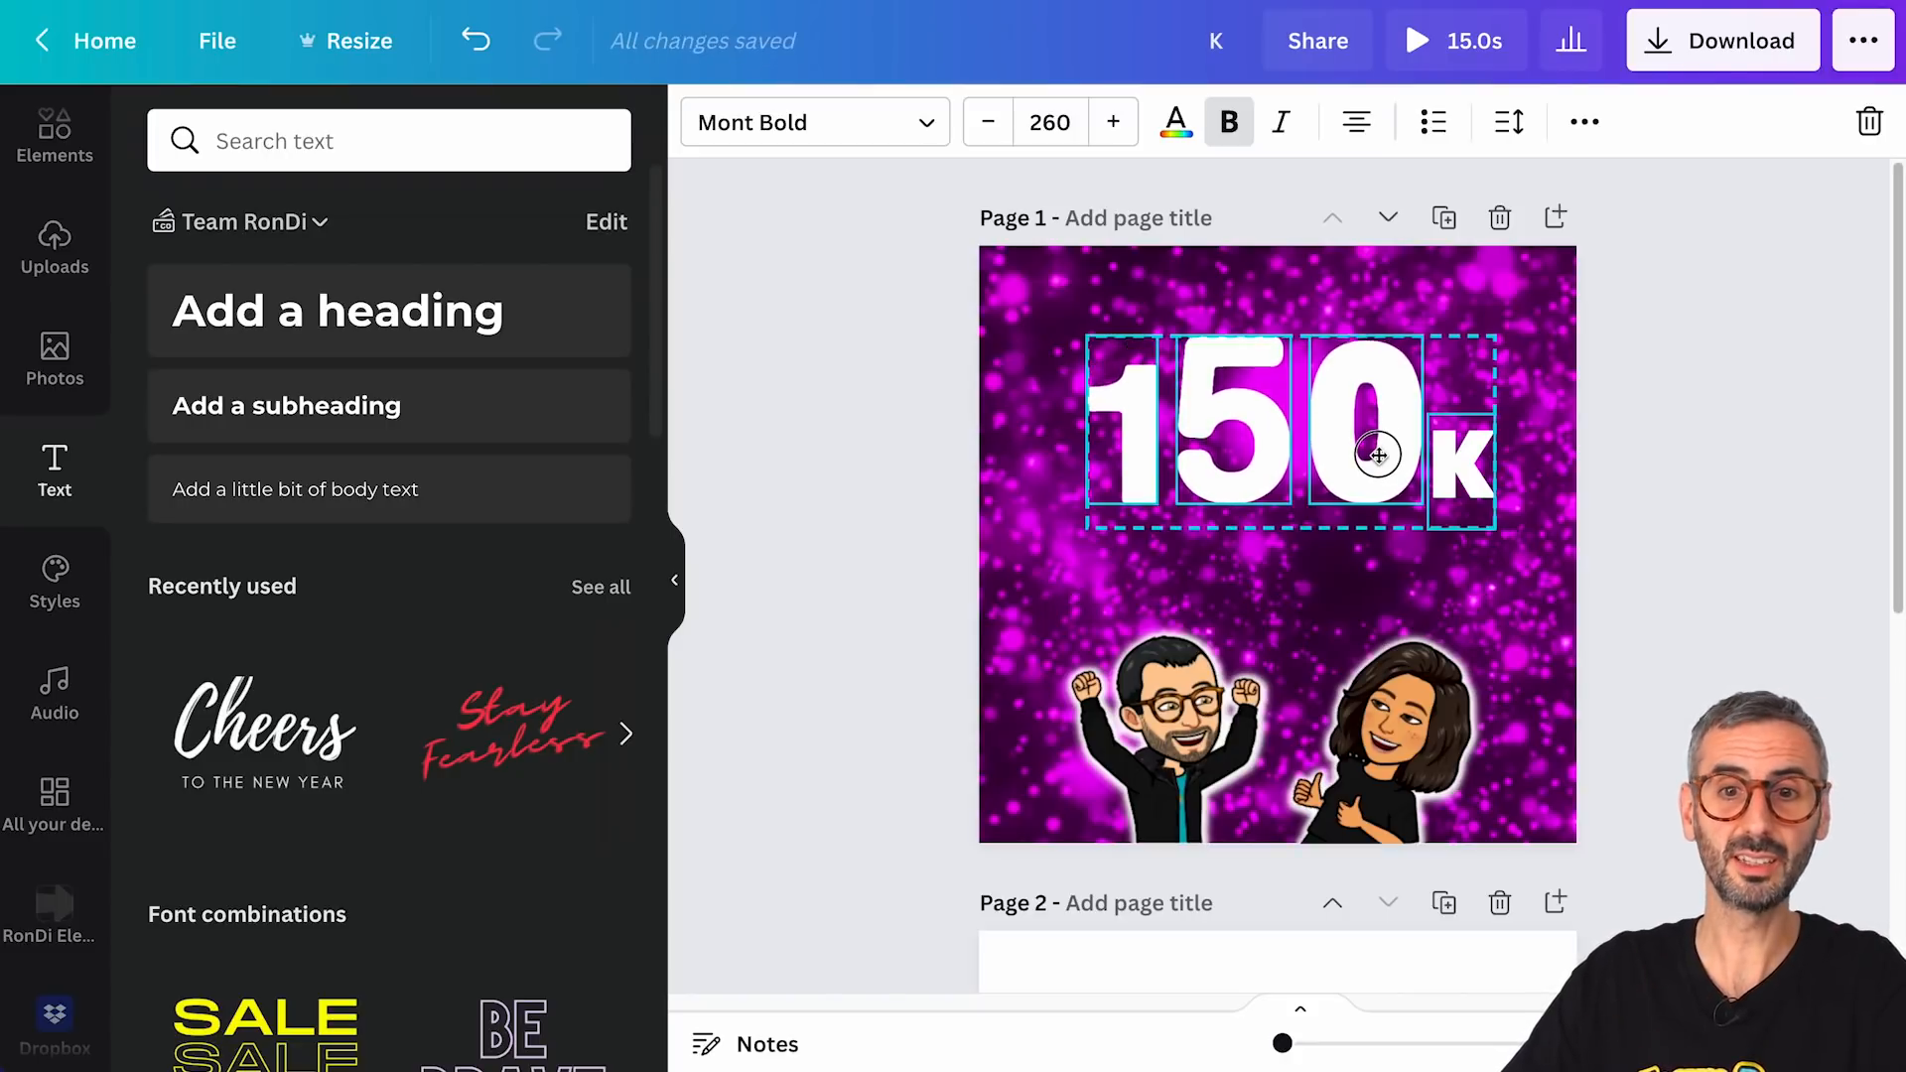
left_click(1378, 454)
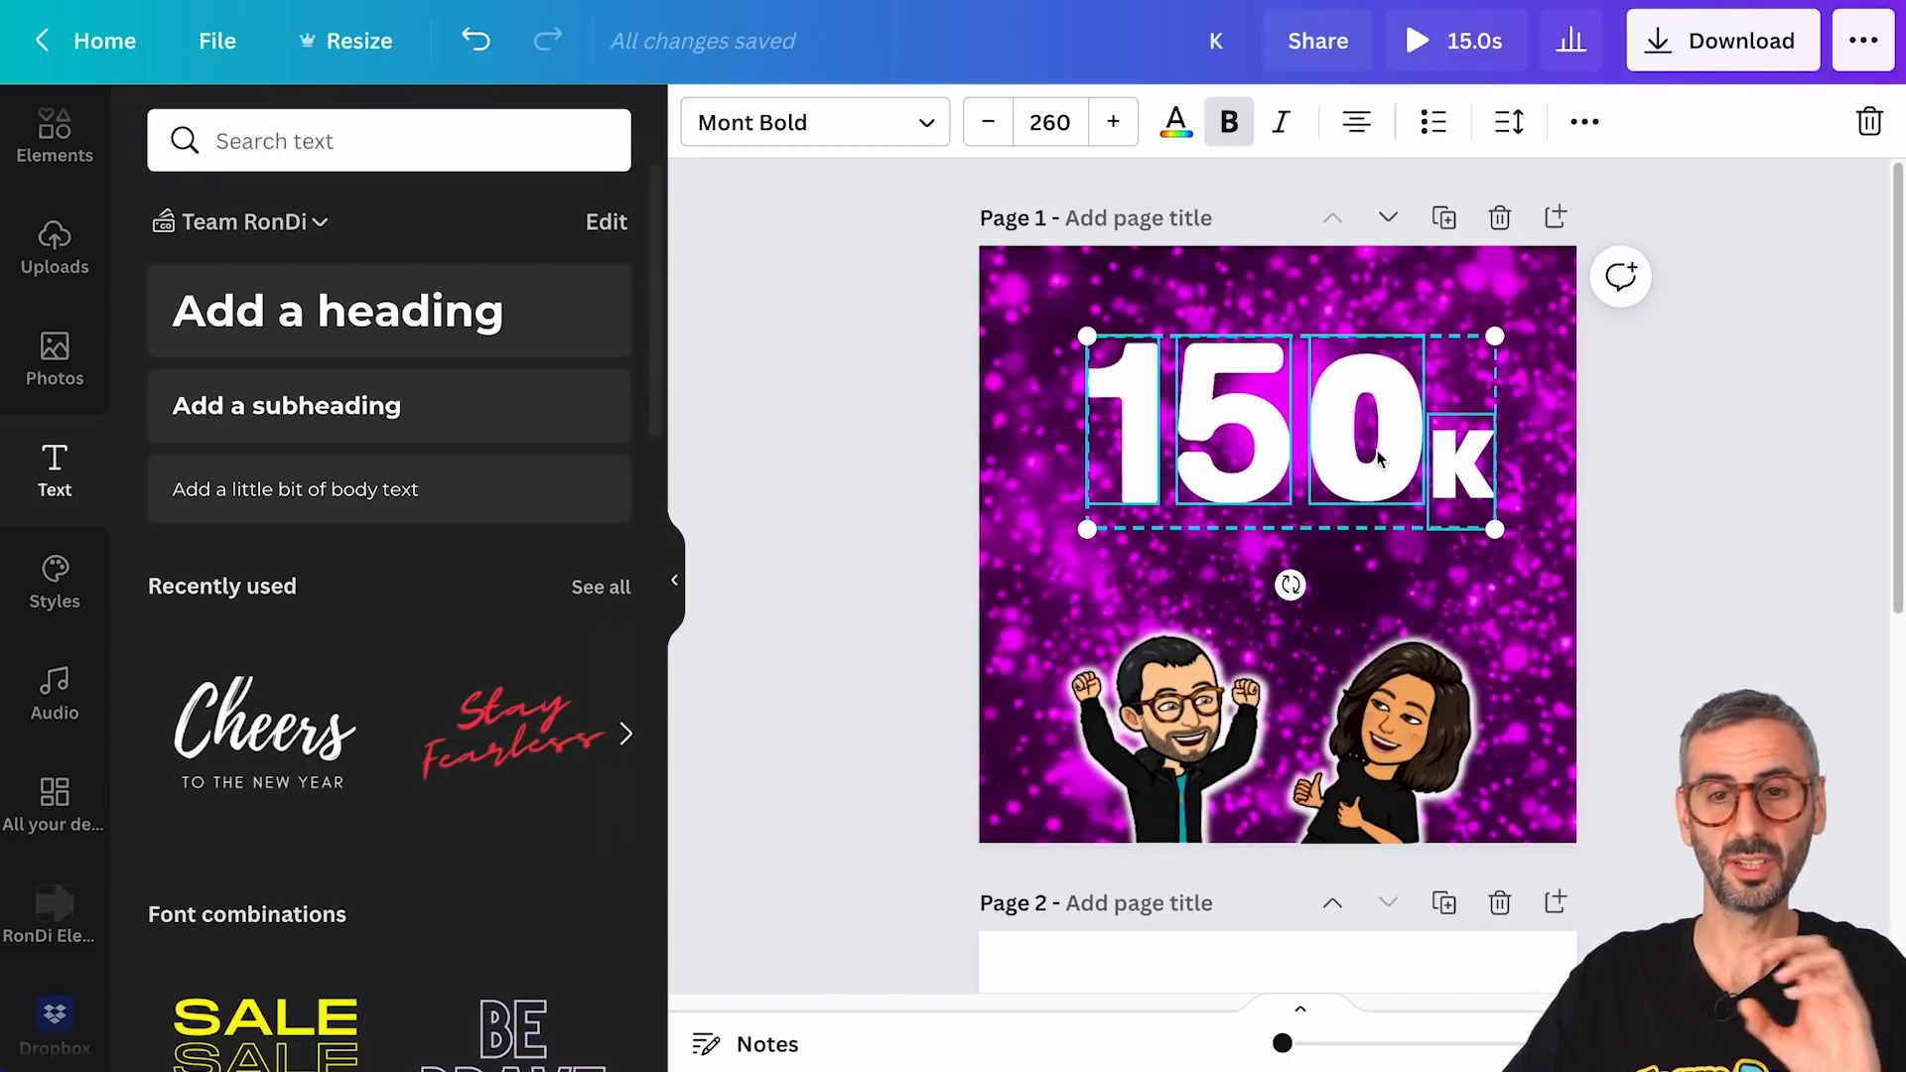
left_click(1747, 499)
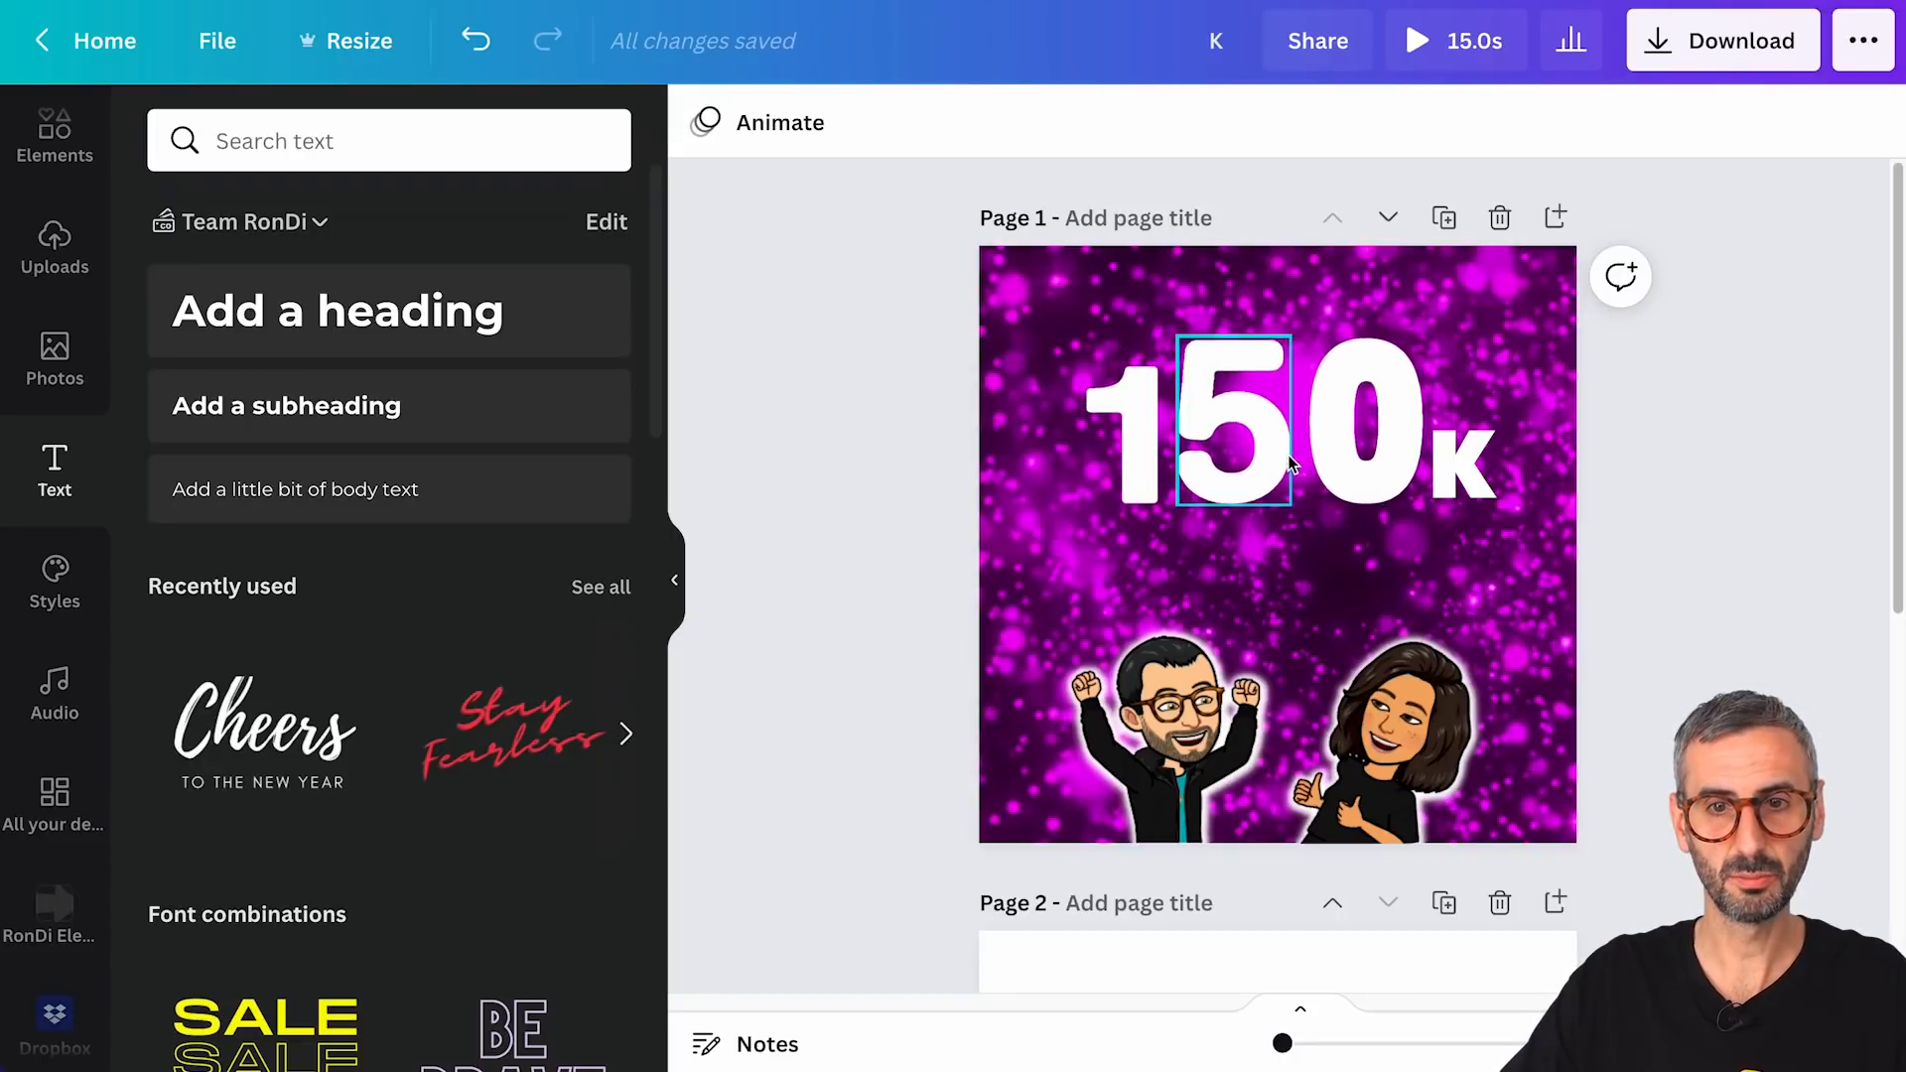
- Nudge the 0 towards the 5 and the K towards the 0 to tighten the spacing of 150K
left_click(1342, 459)
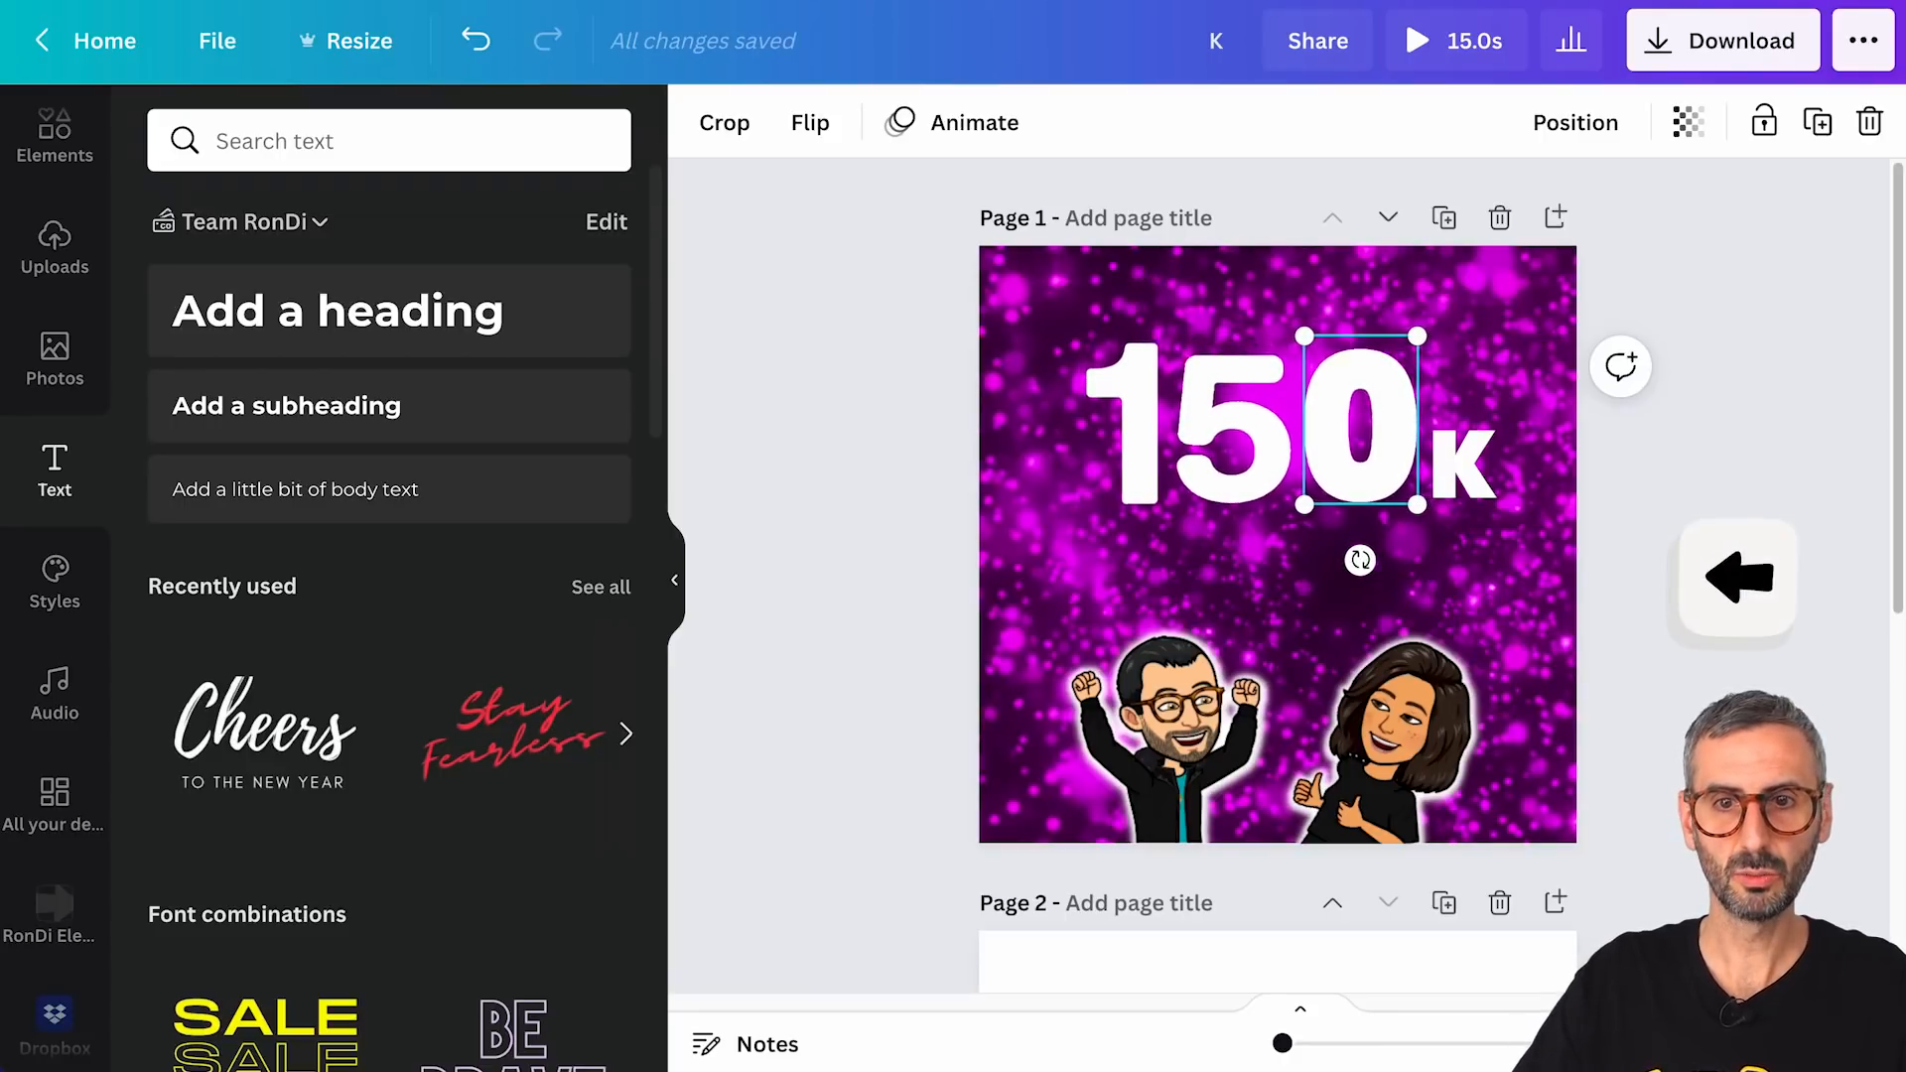
left_click(1739, 497)
left_click(1355, 446)
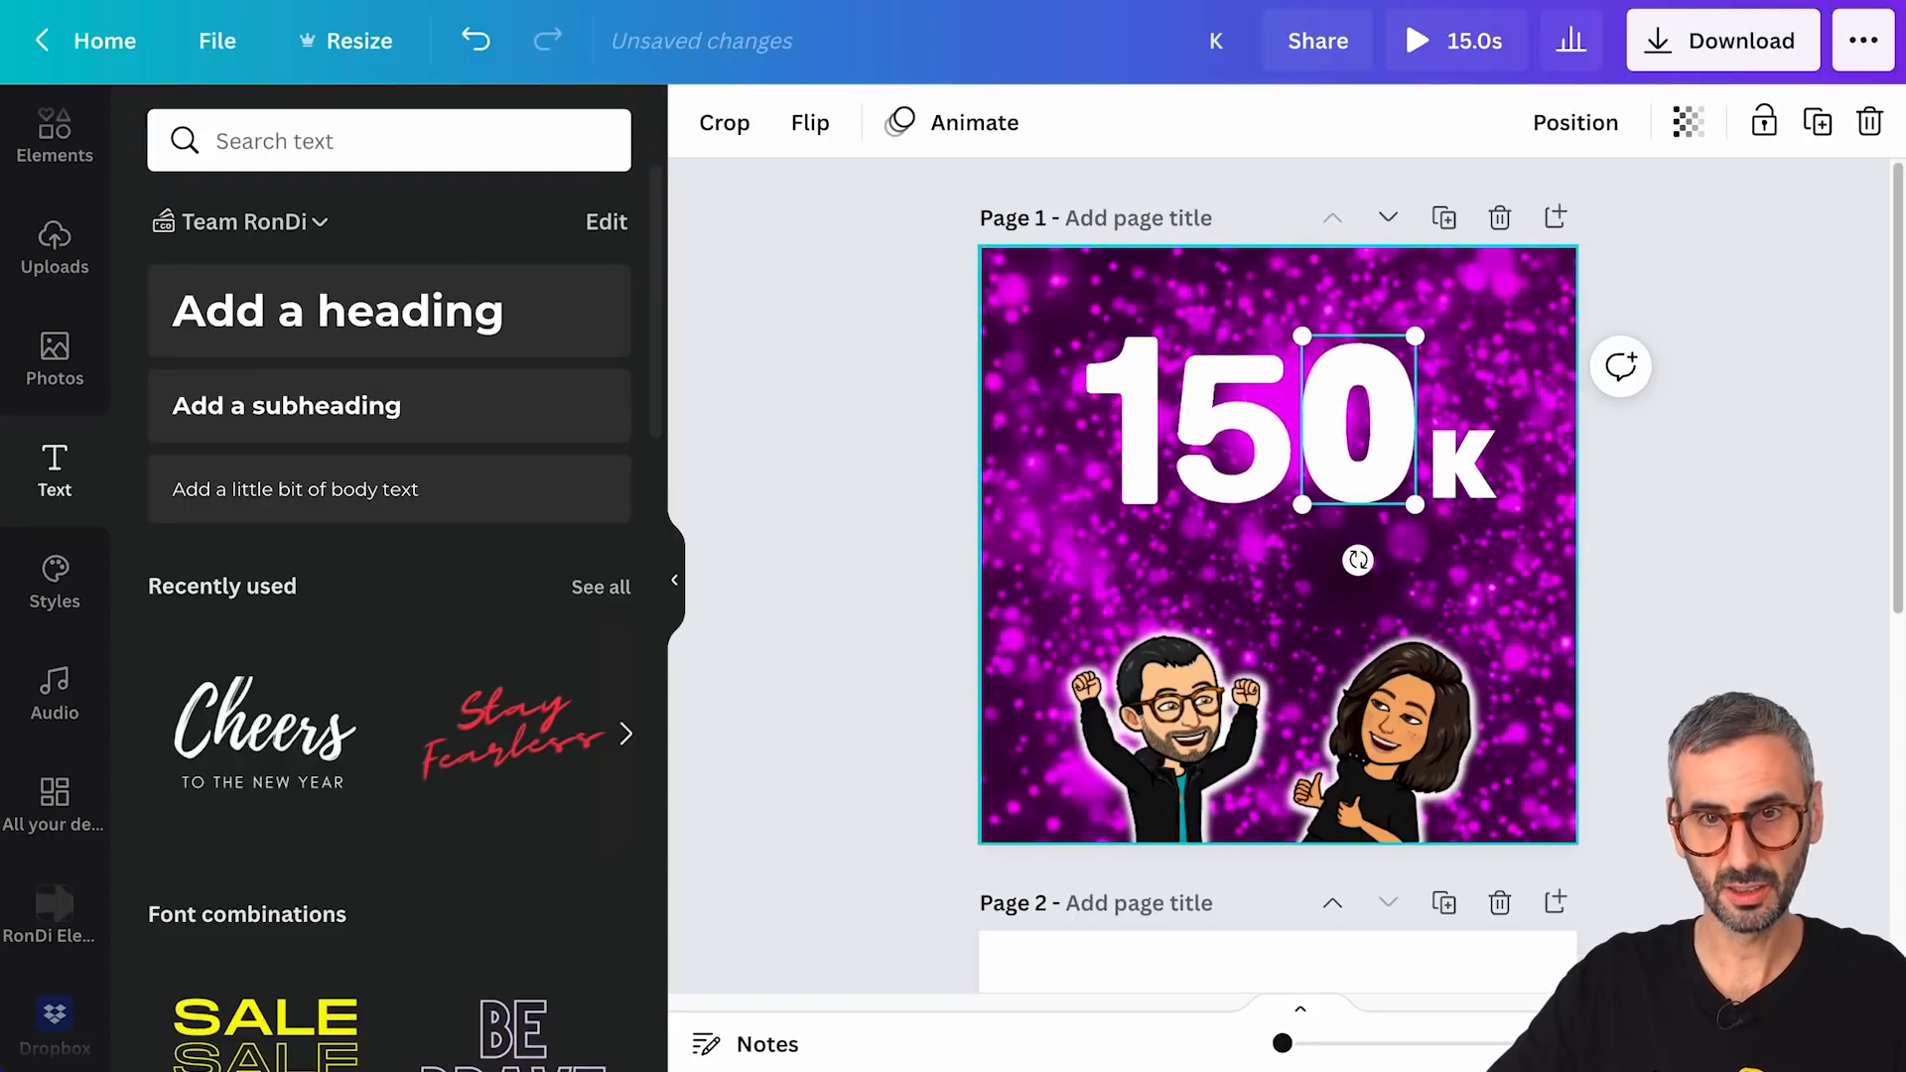
left_click(1705, 519)
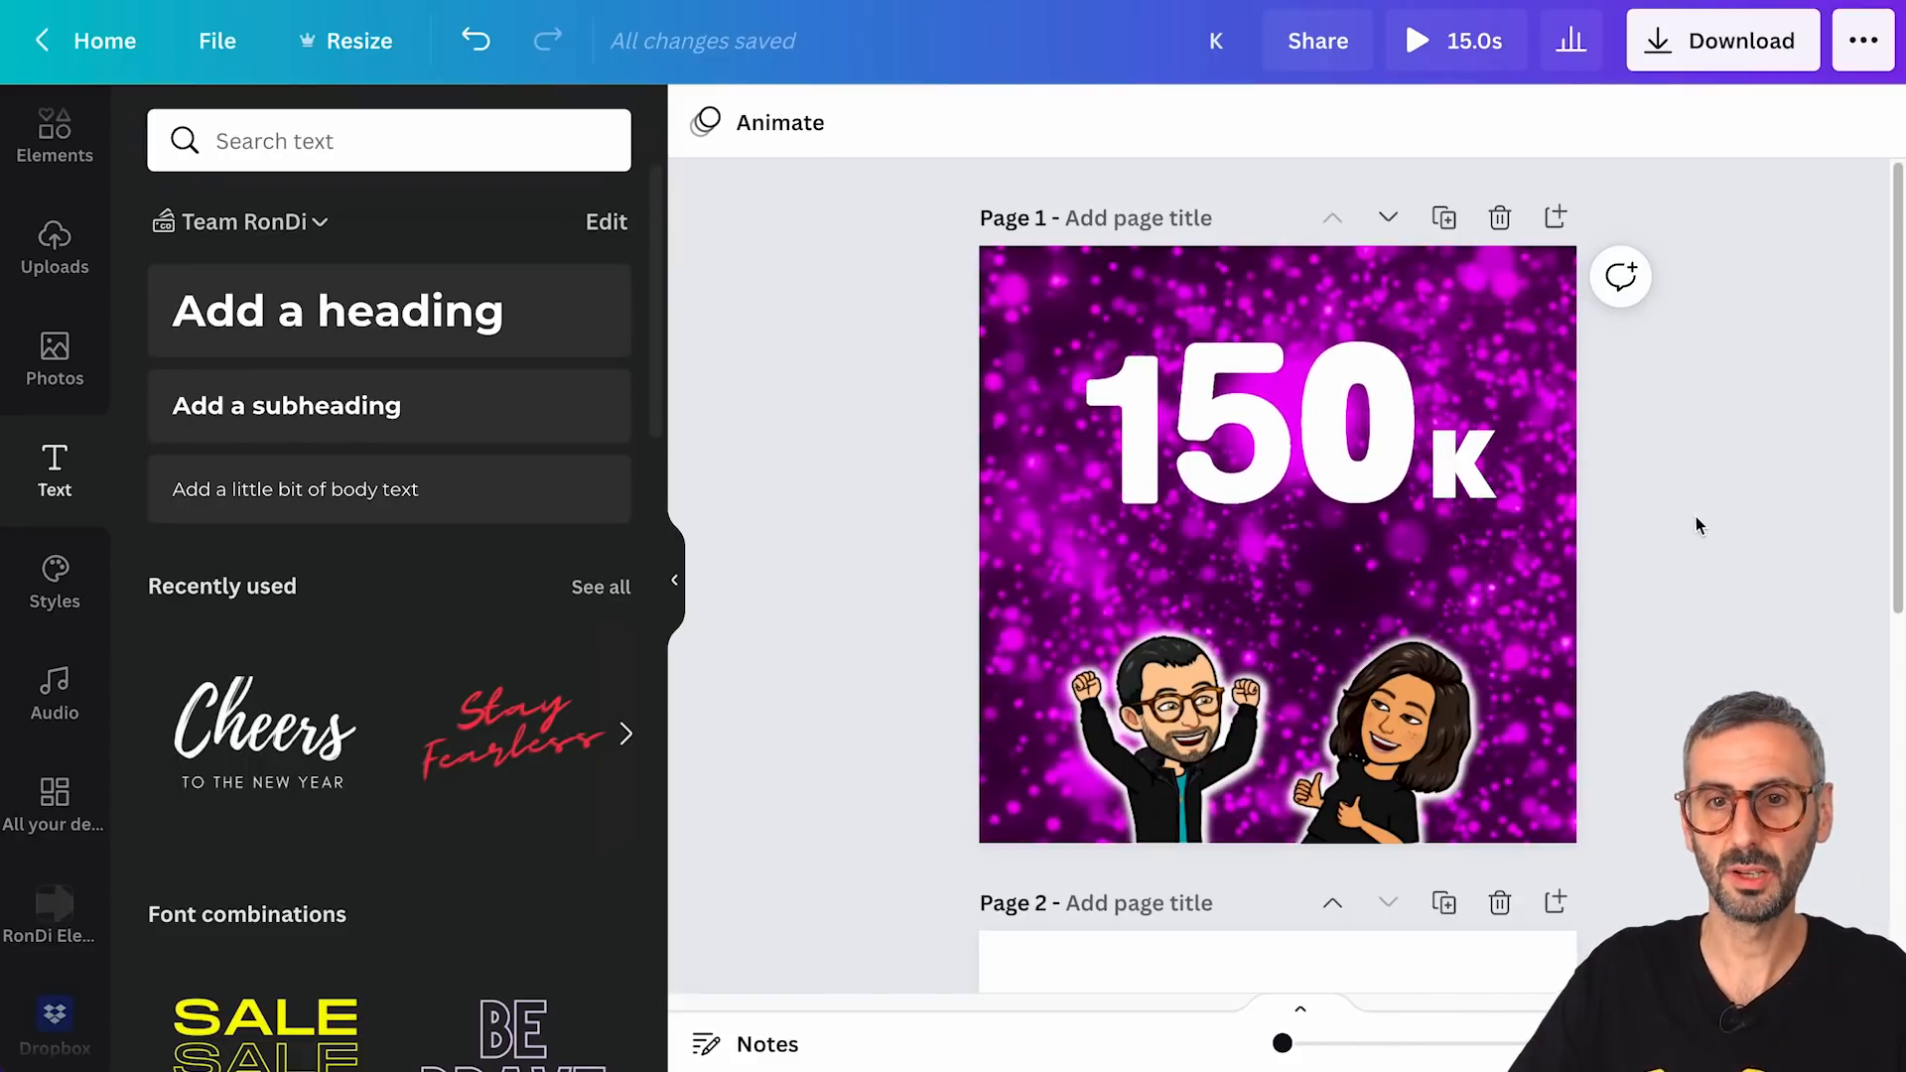
left_click(1476, 475)
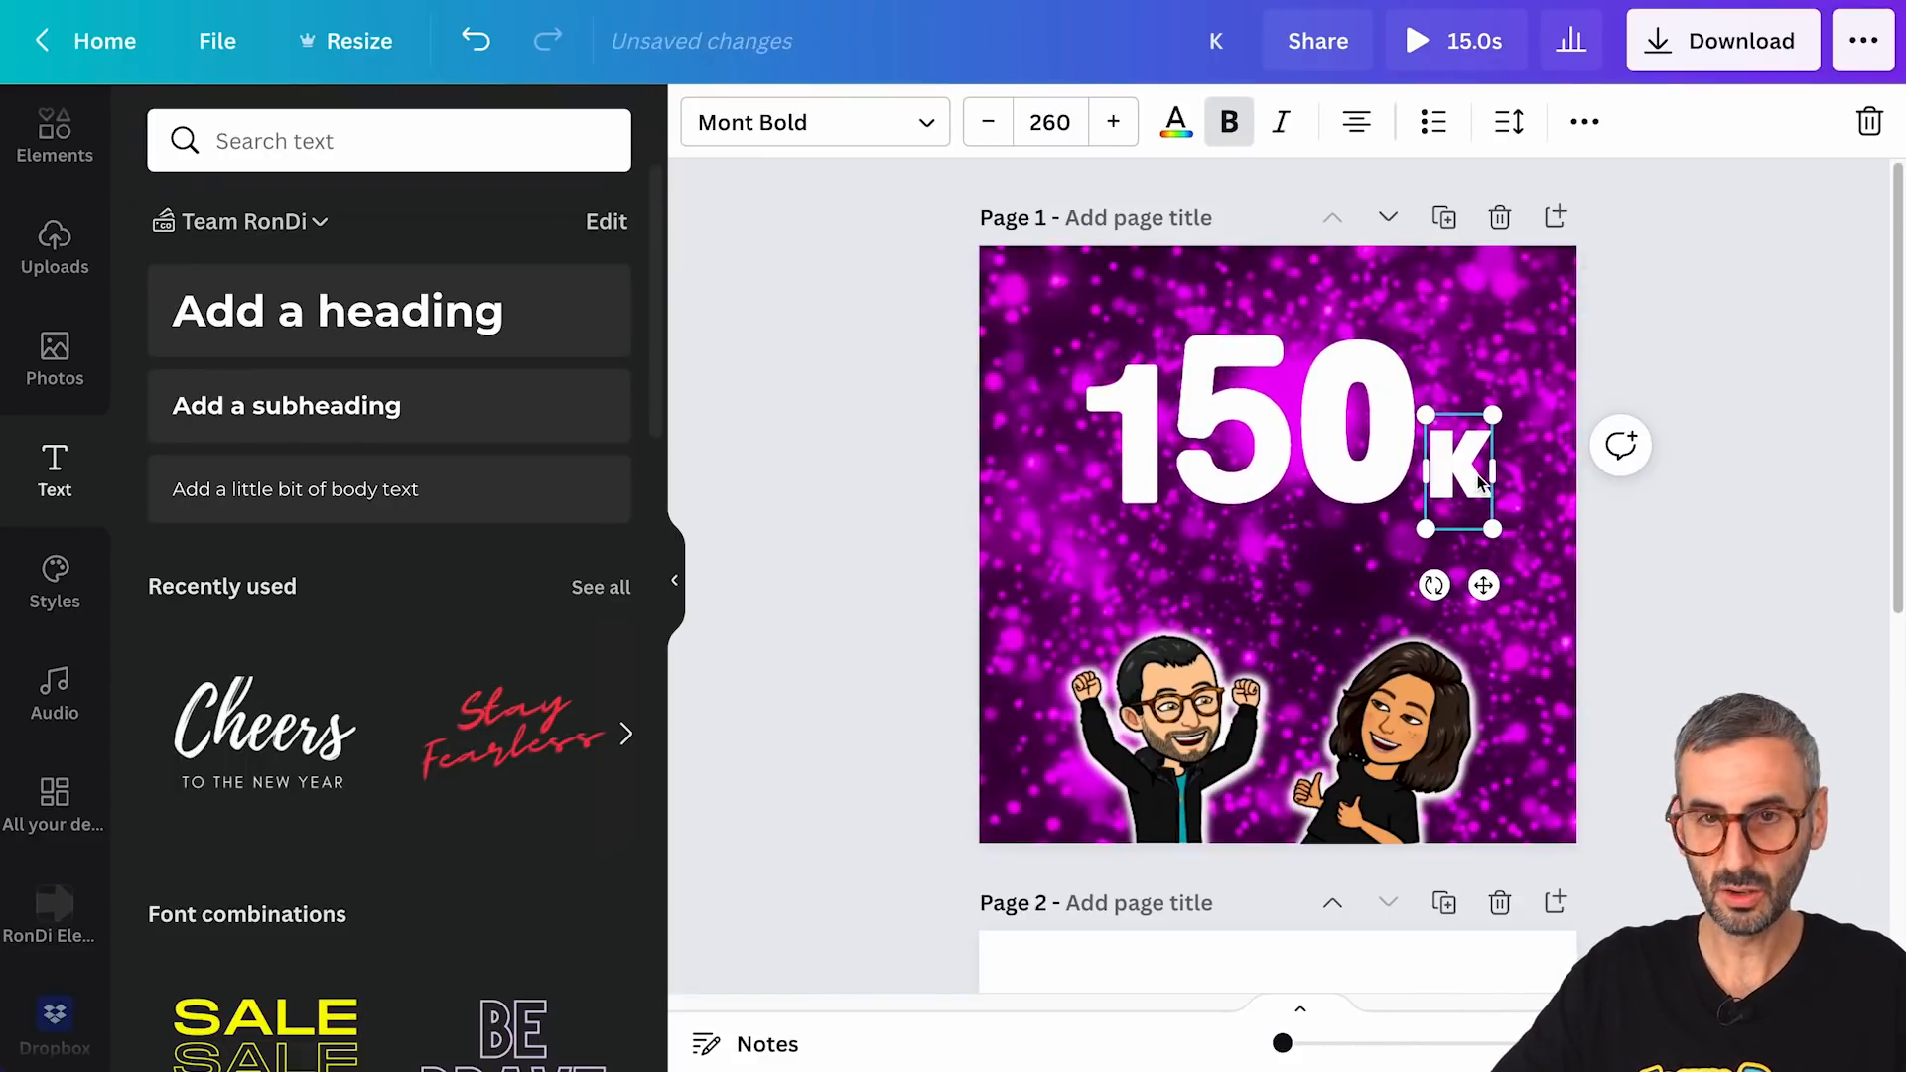
left_click(1751, 526)
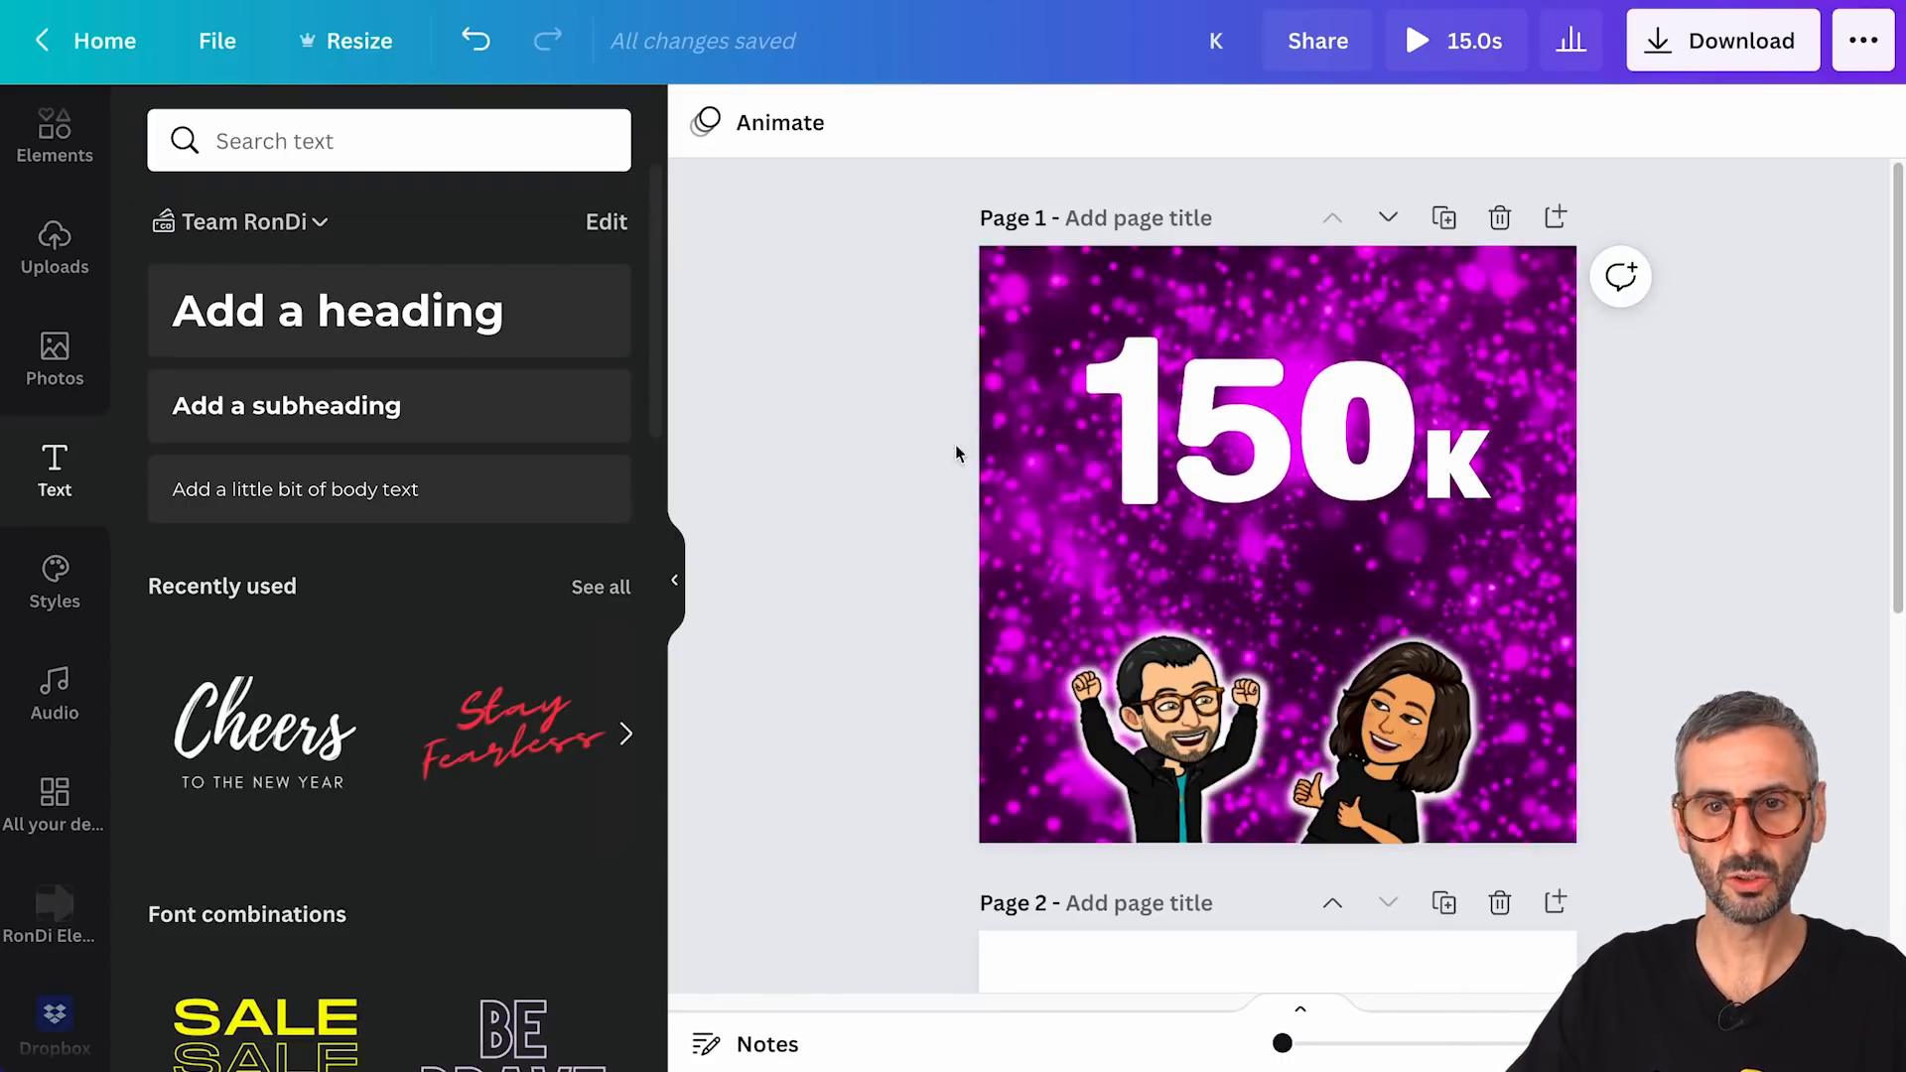
- Group the three digits and the K into one object
left_click_drag(874, 383, 1504, 496)
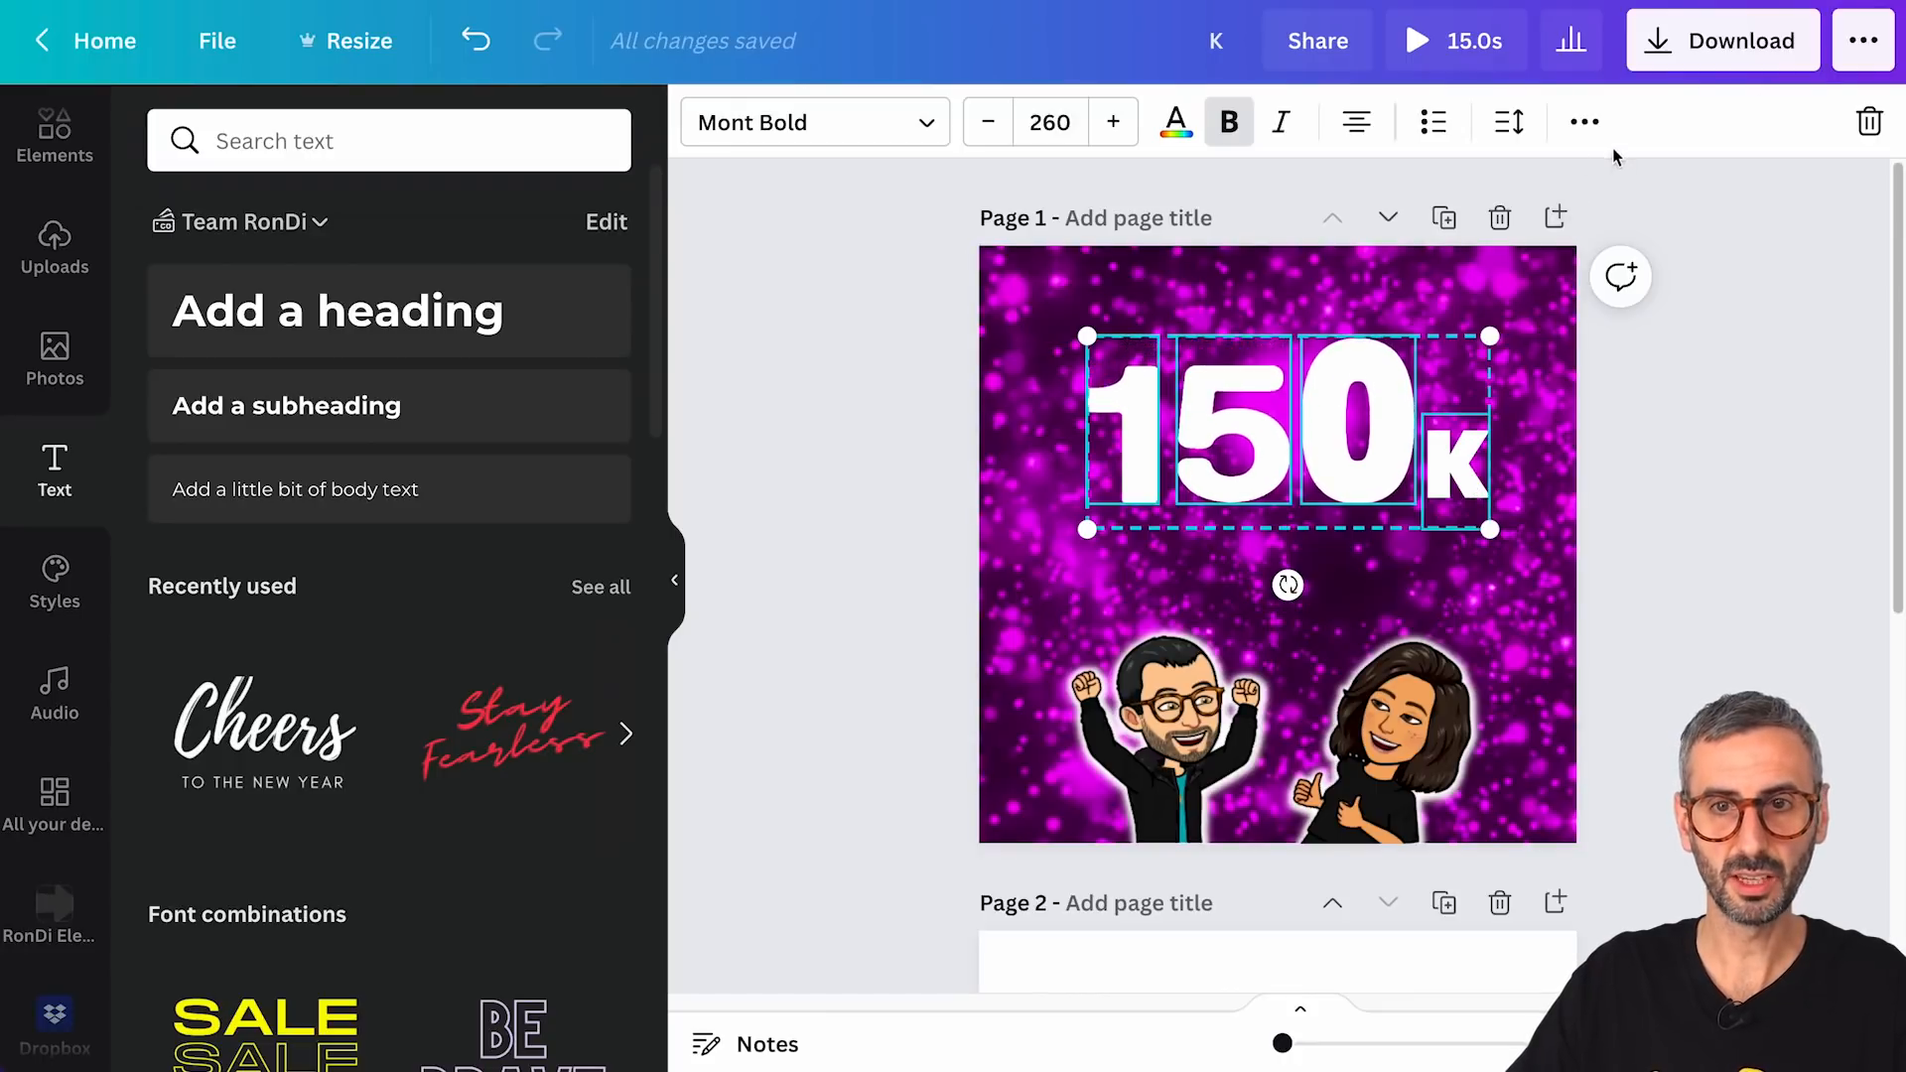
left_click(1585, 123)
left_click(1182, 203)
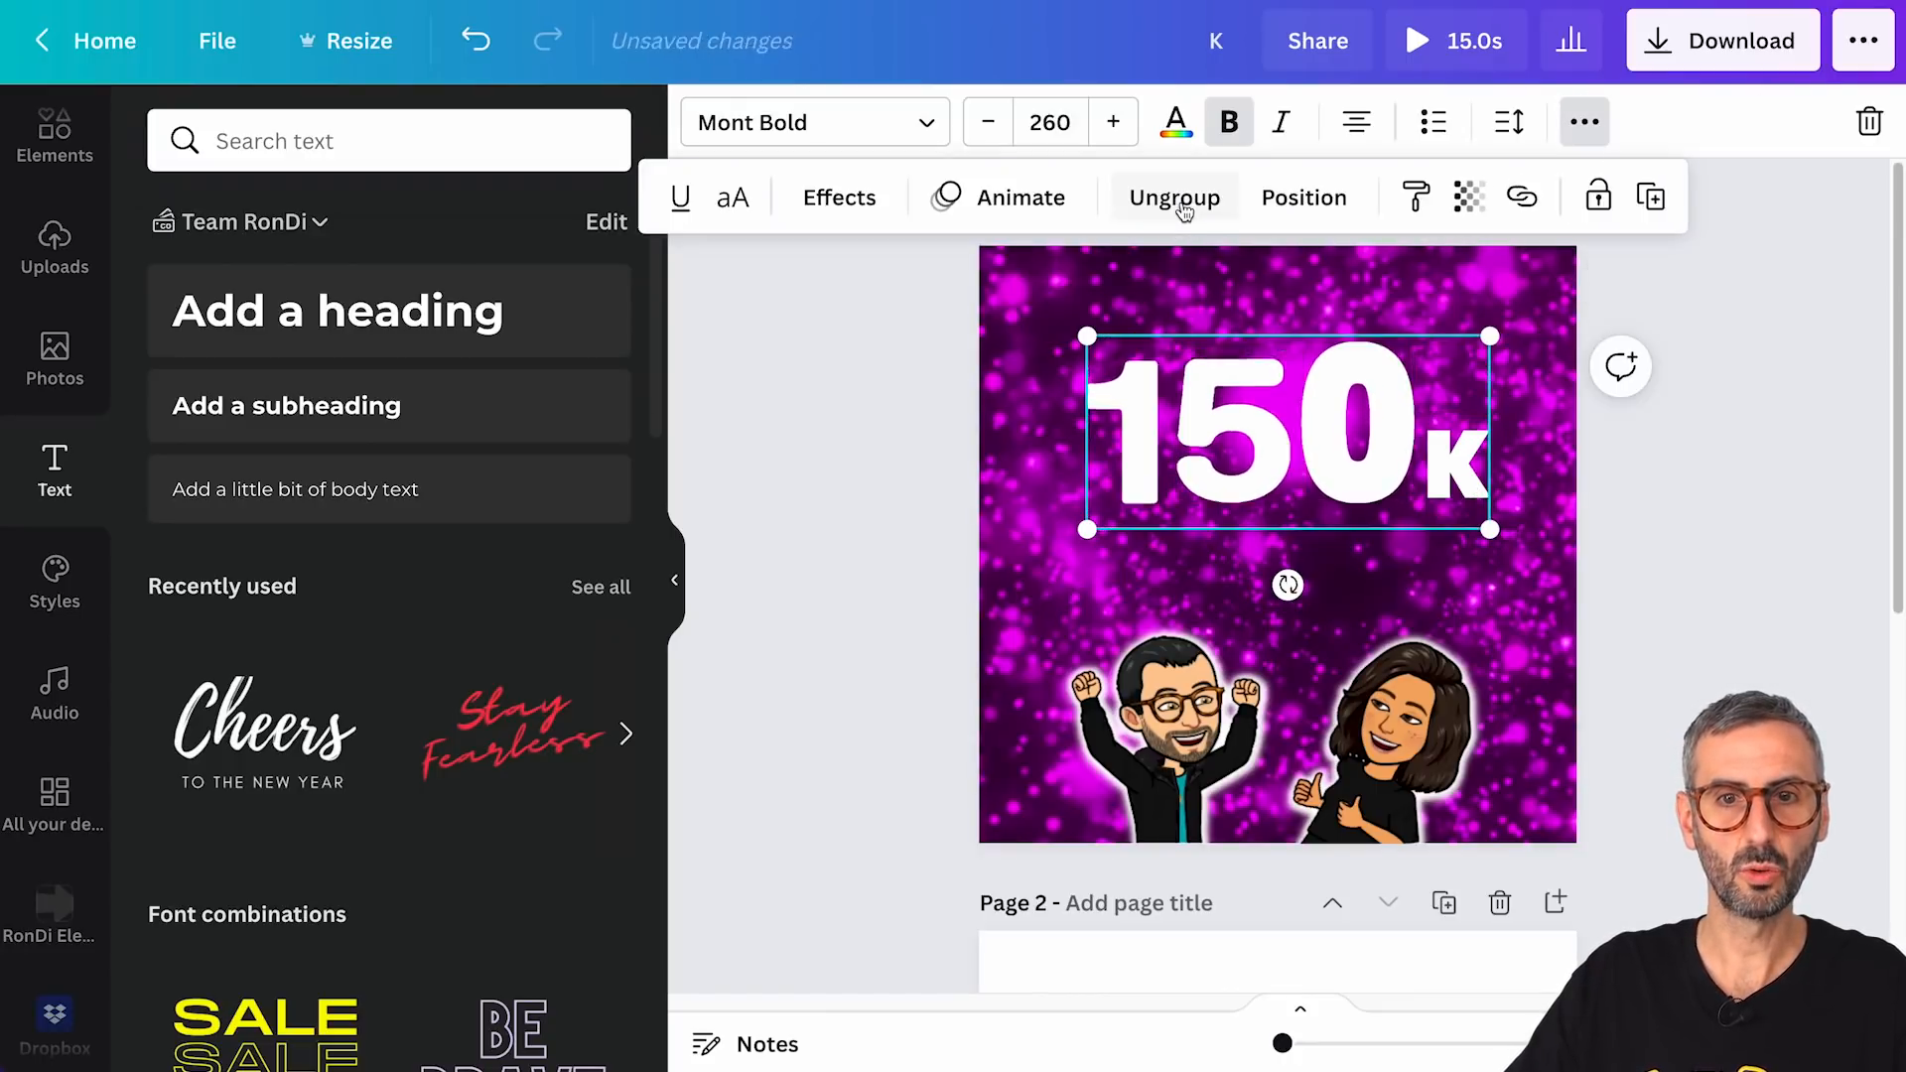
left_click(860, 405)
left_click(859, 407)
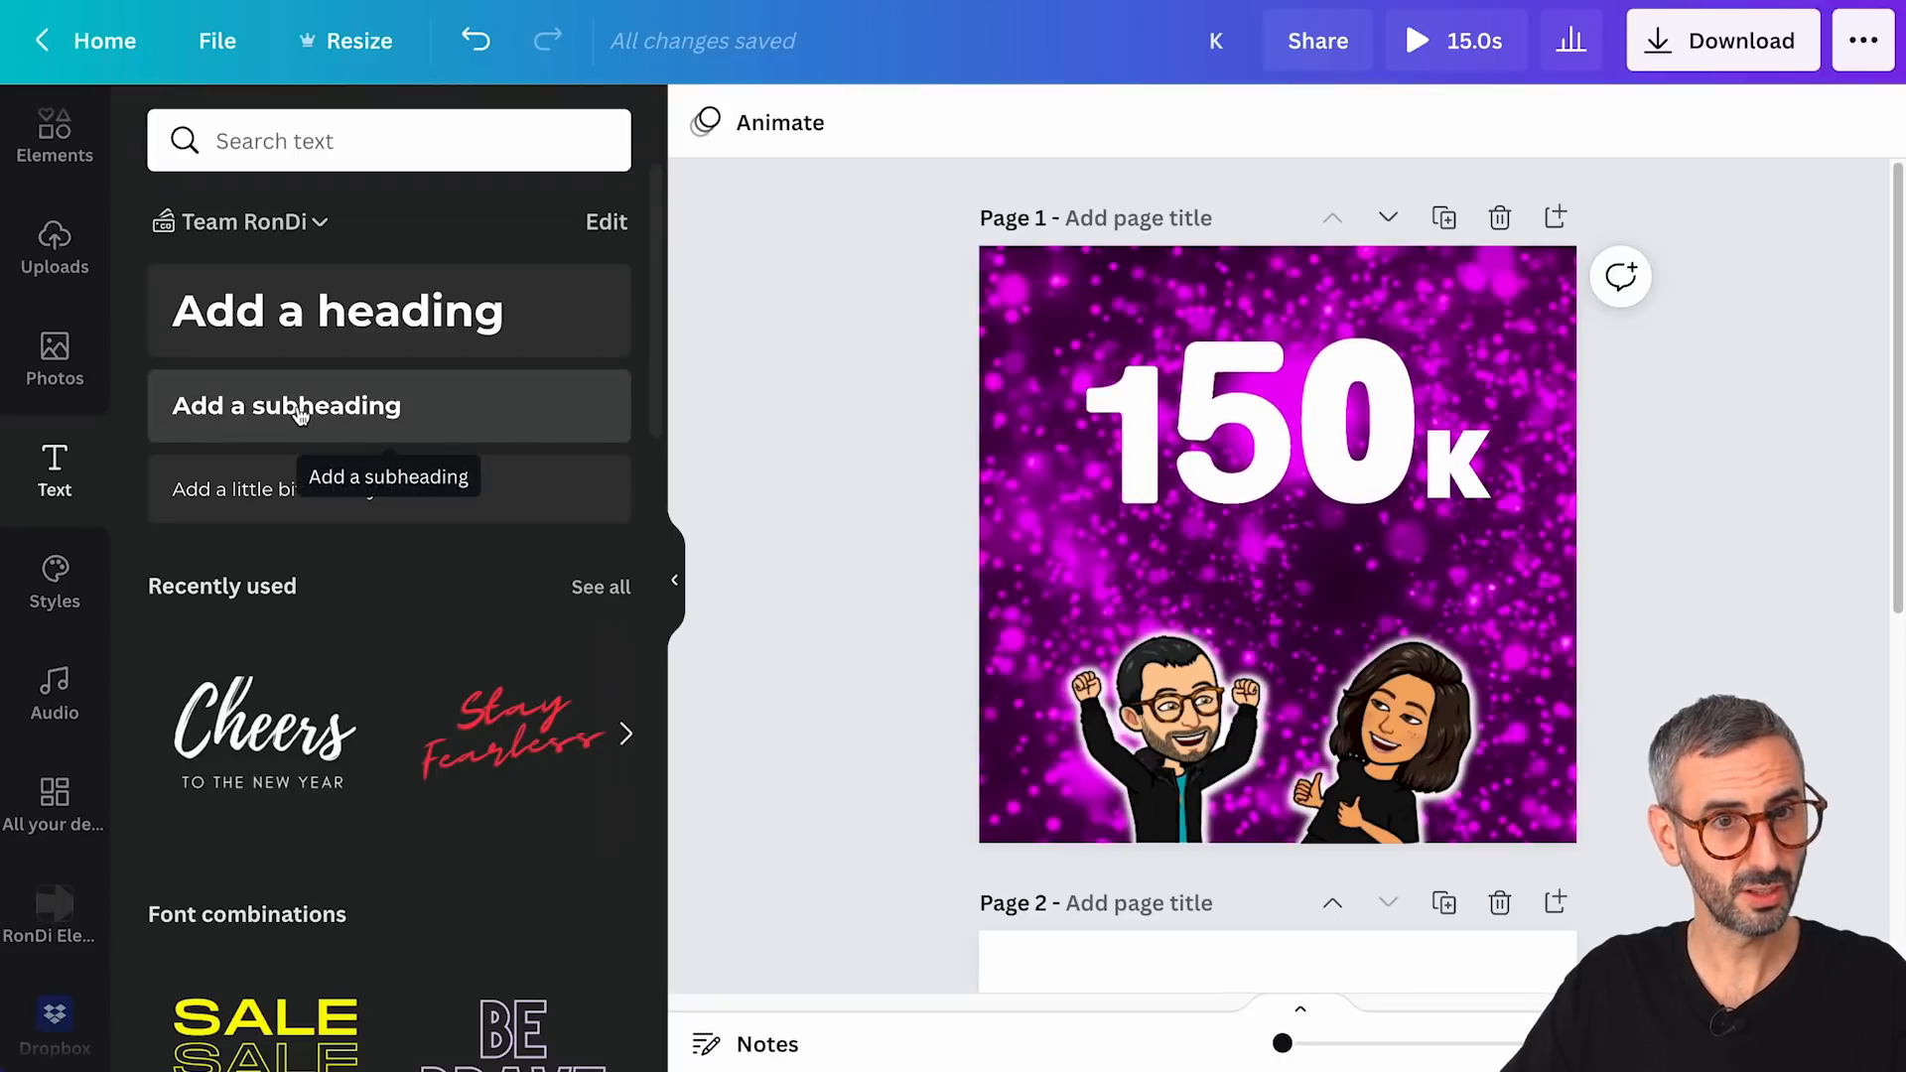
- Add a subheading reading "Subscribers" to page 1
left_click(337, 409)
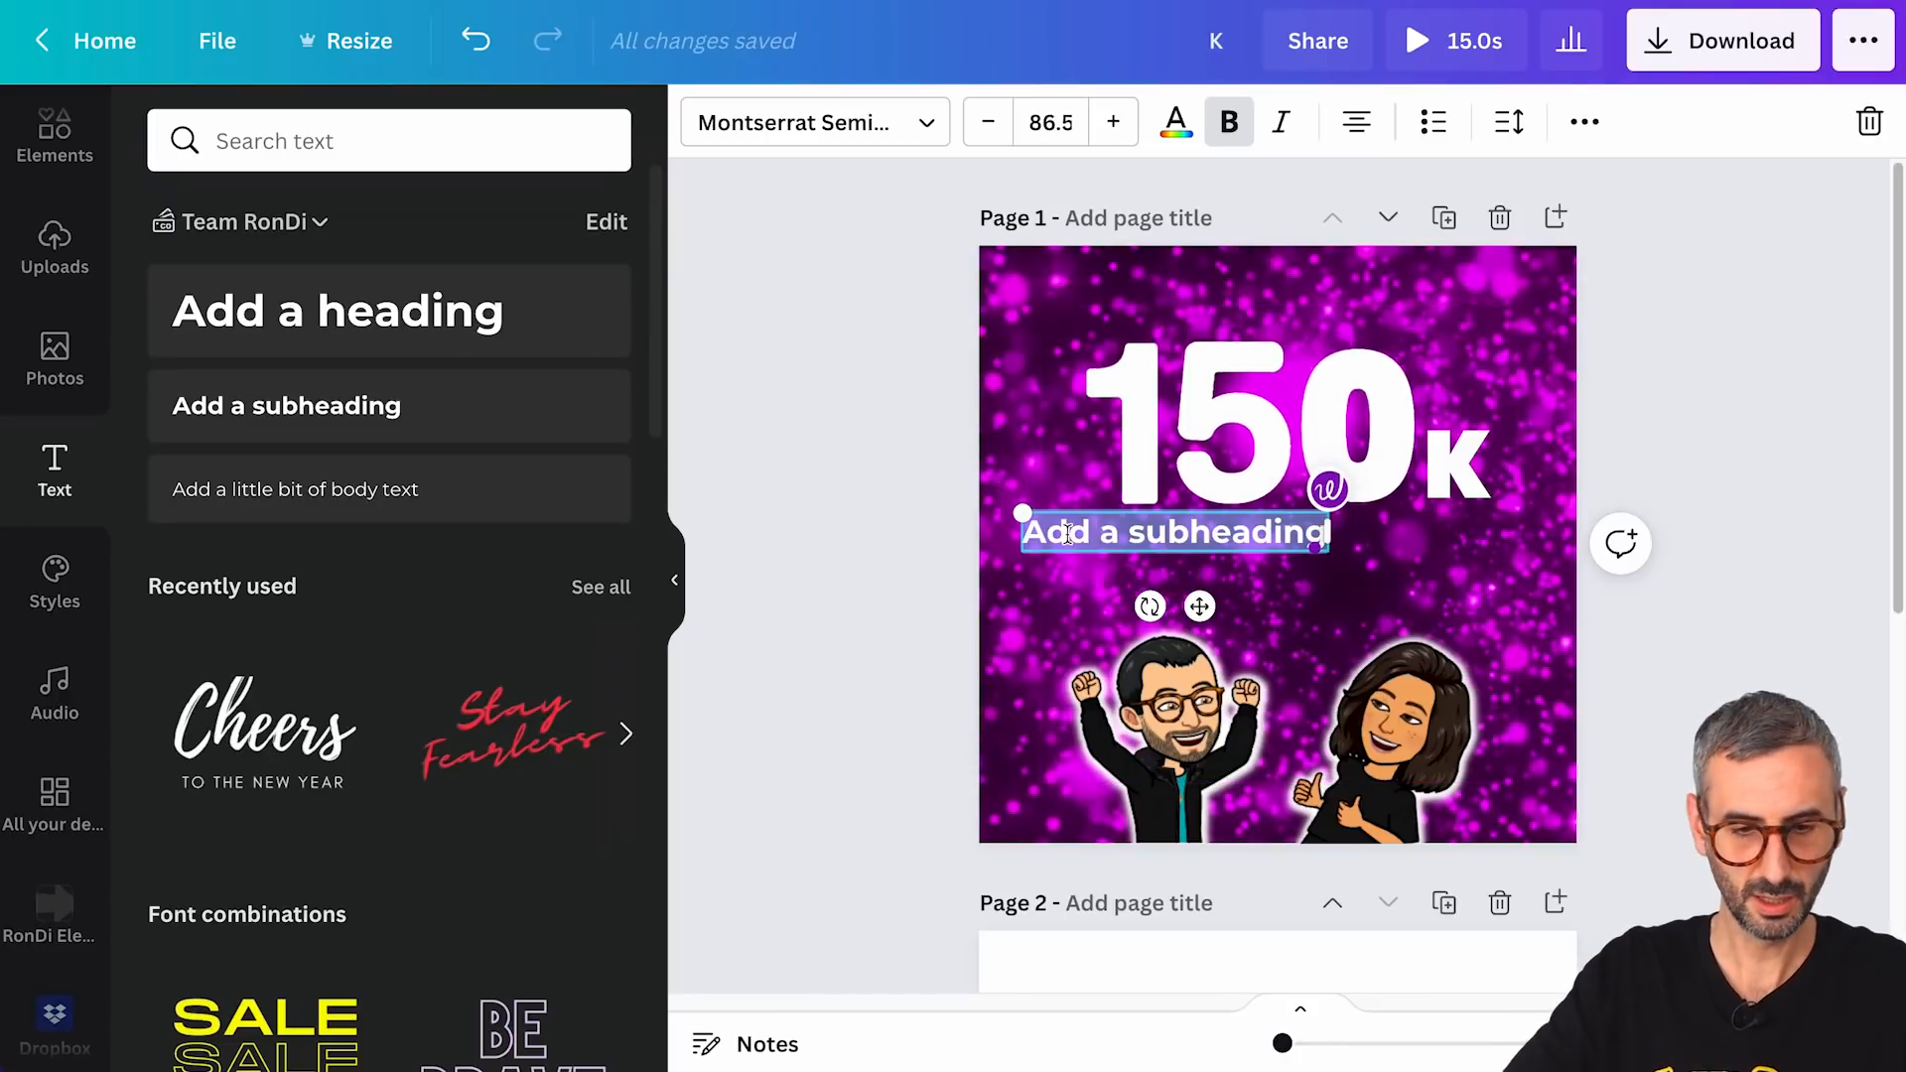
type("Subscribe")
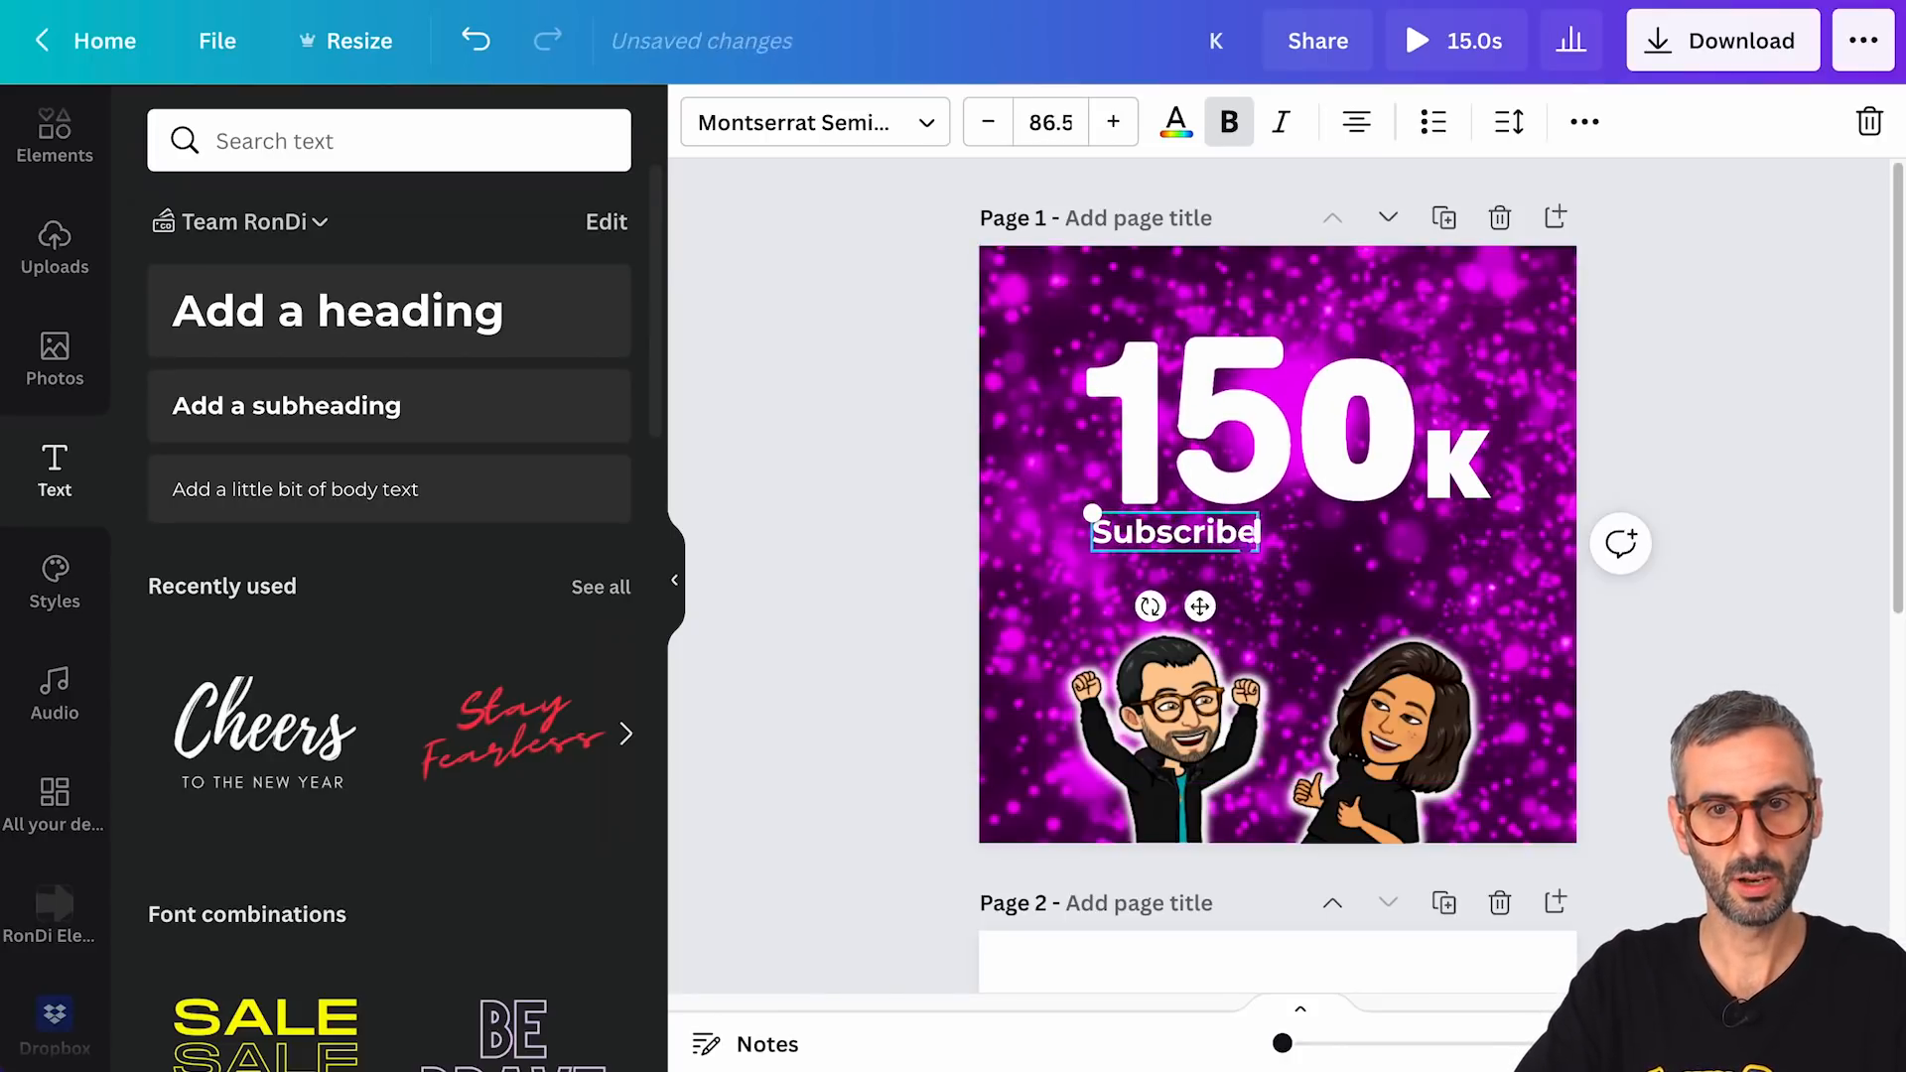
type("rs")
key("Escape")
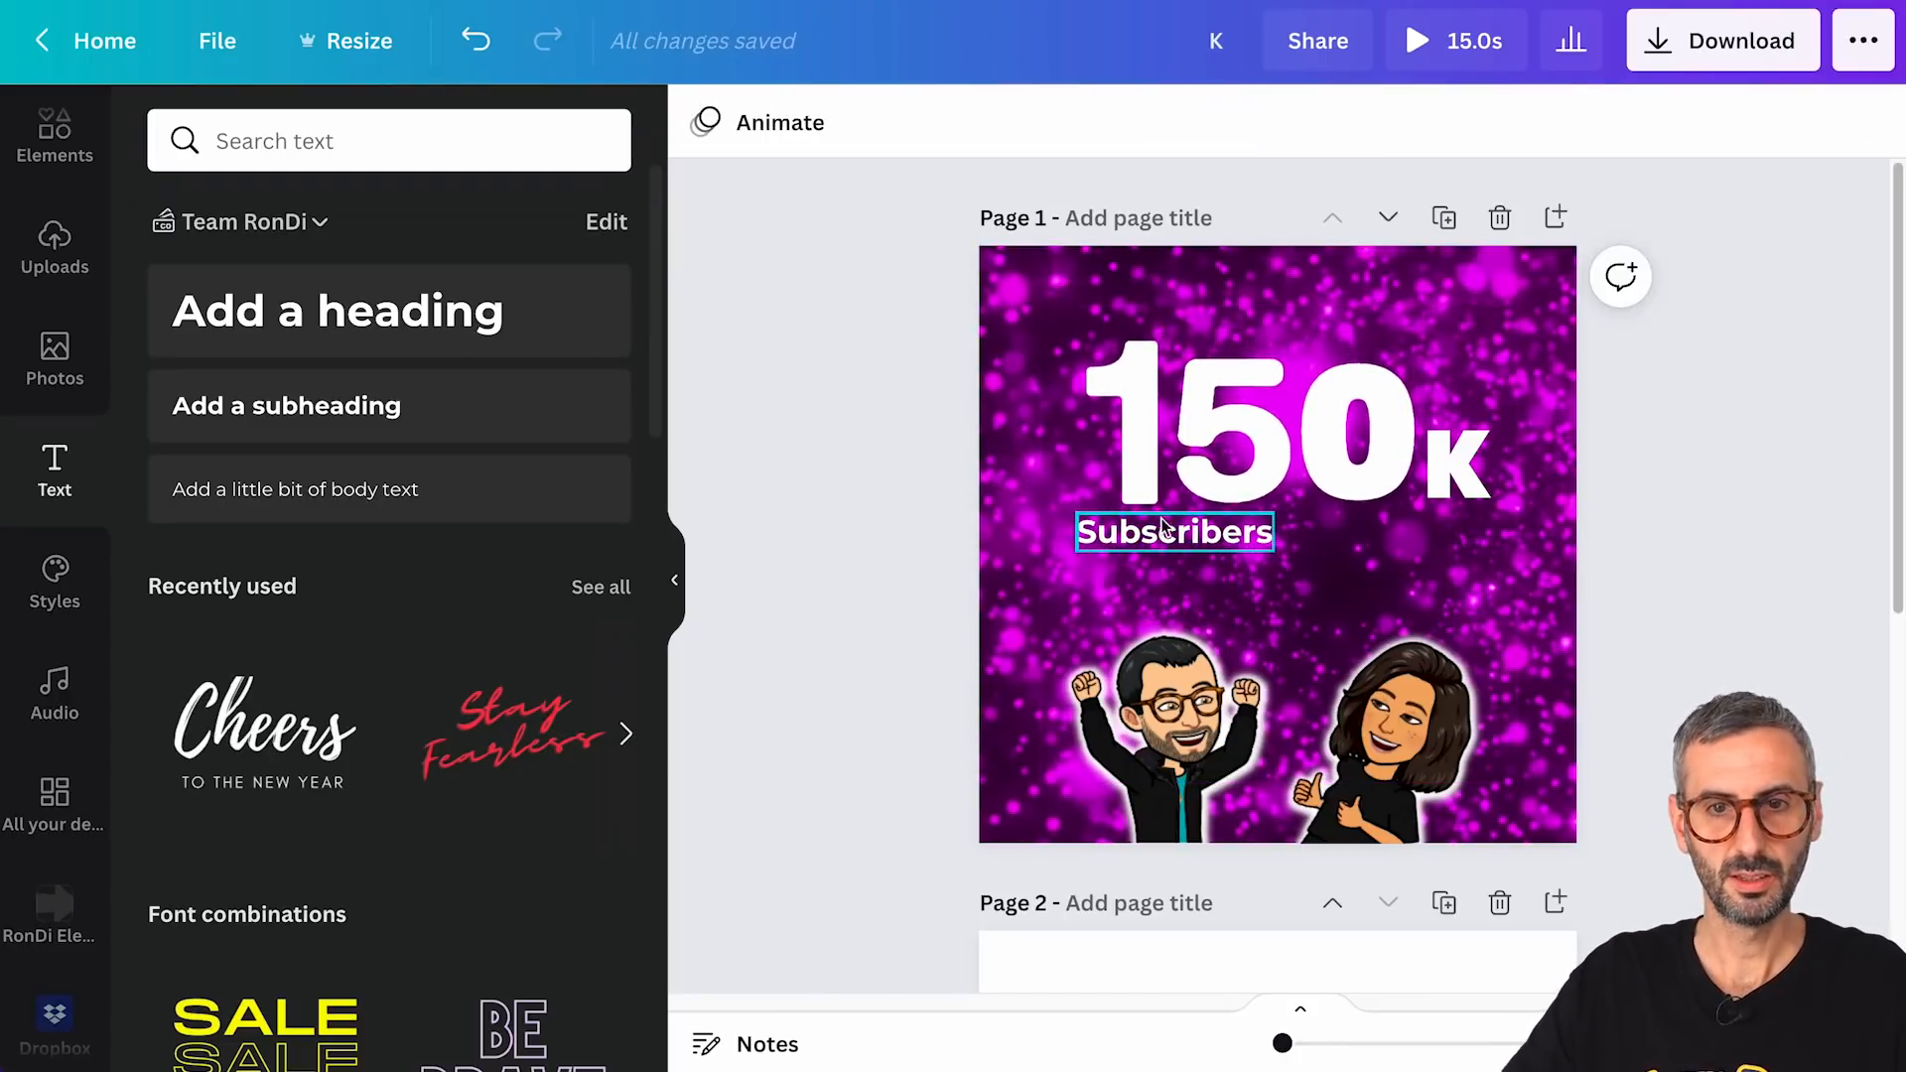
- Enlarge the "Subscribers" text to size 110 and centre it below 150K
left_click_drag(1176, 533, 1191, 536)
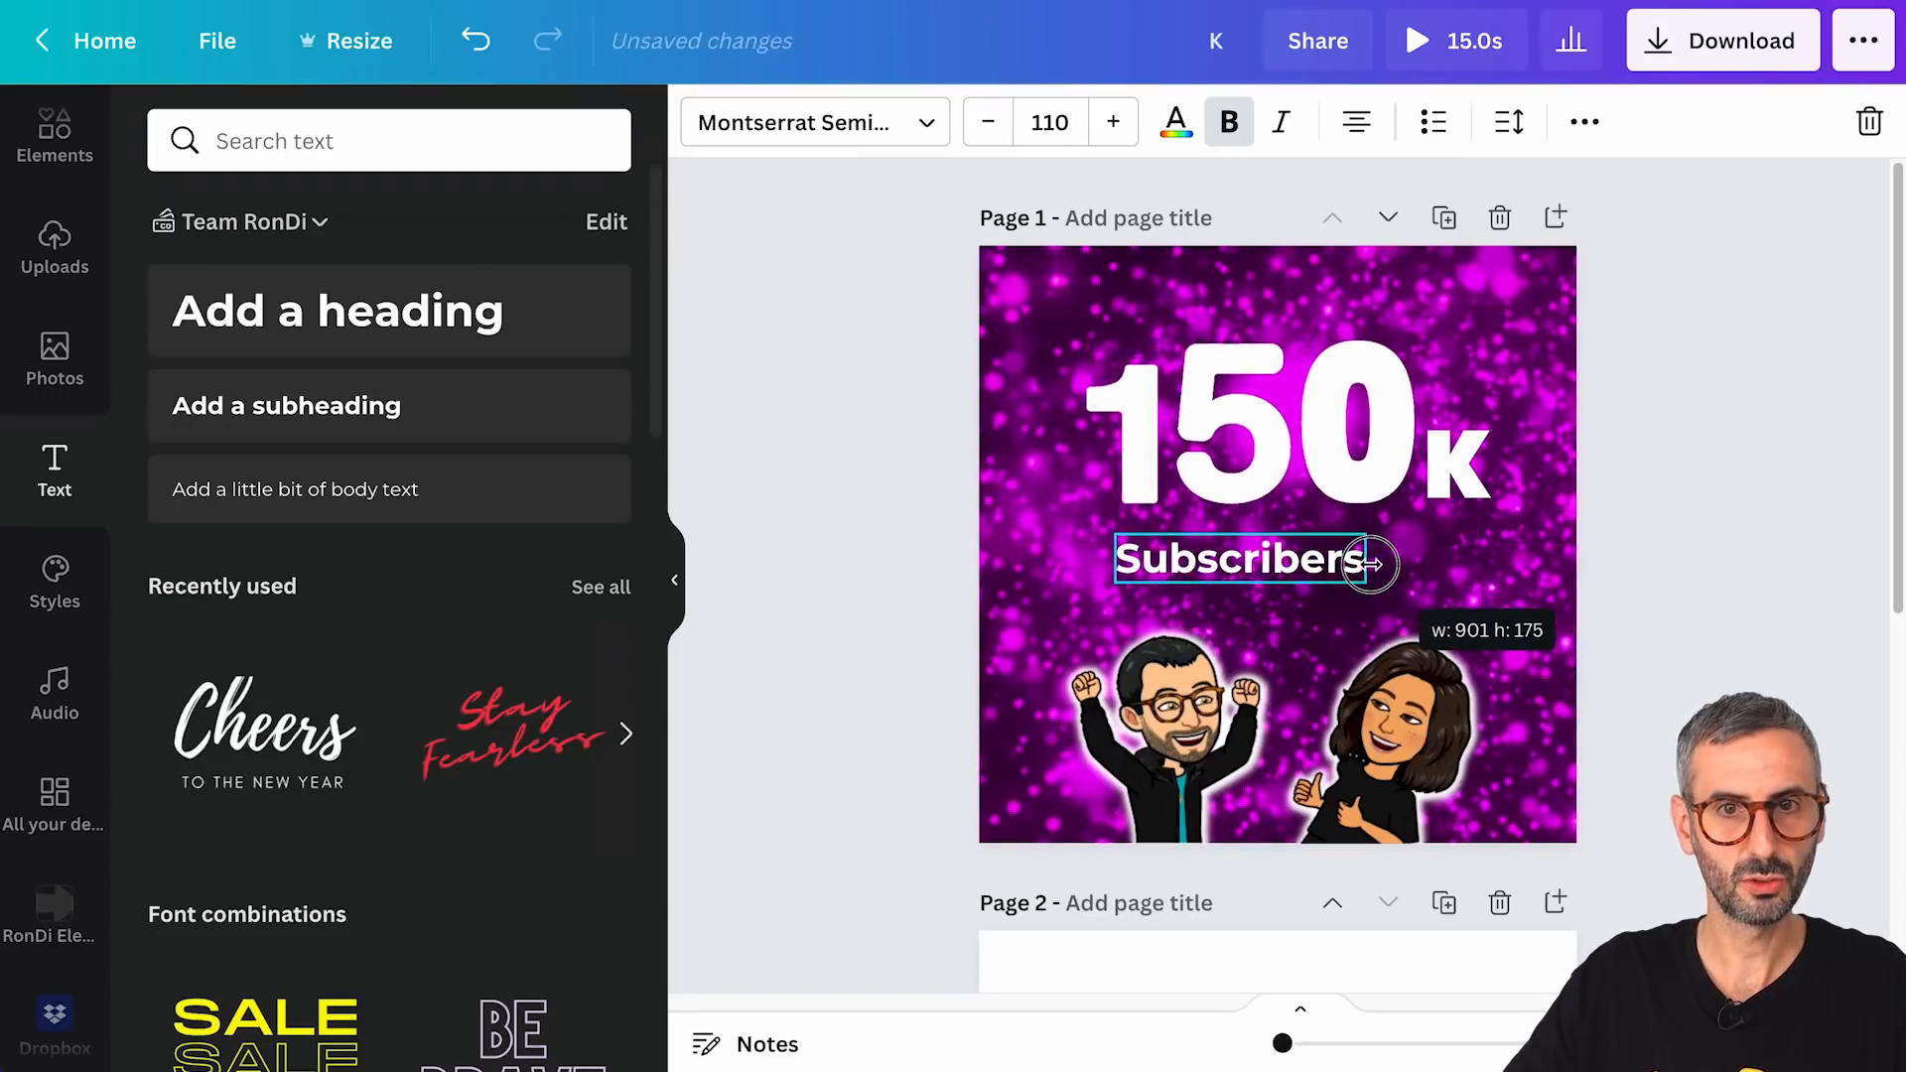
left_click_drag(1371, 564, 1376, 563)
left_click(1617, 277)
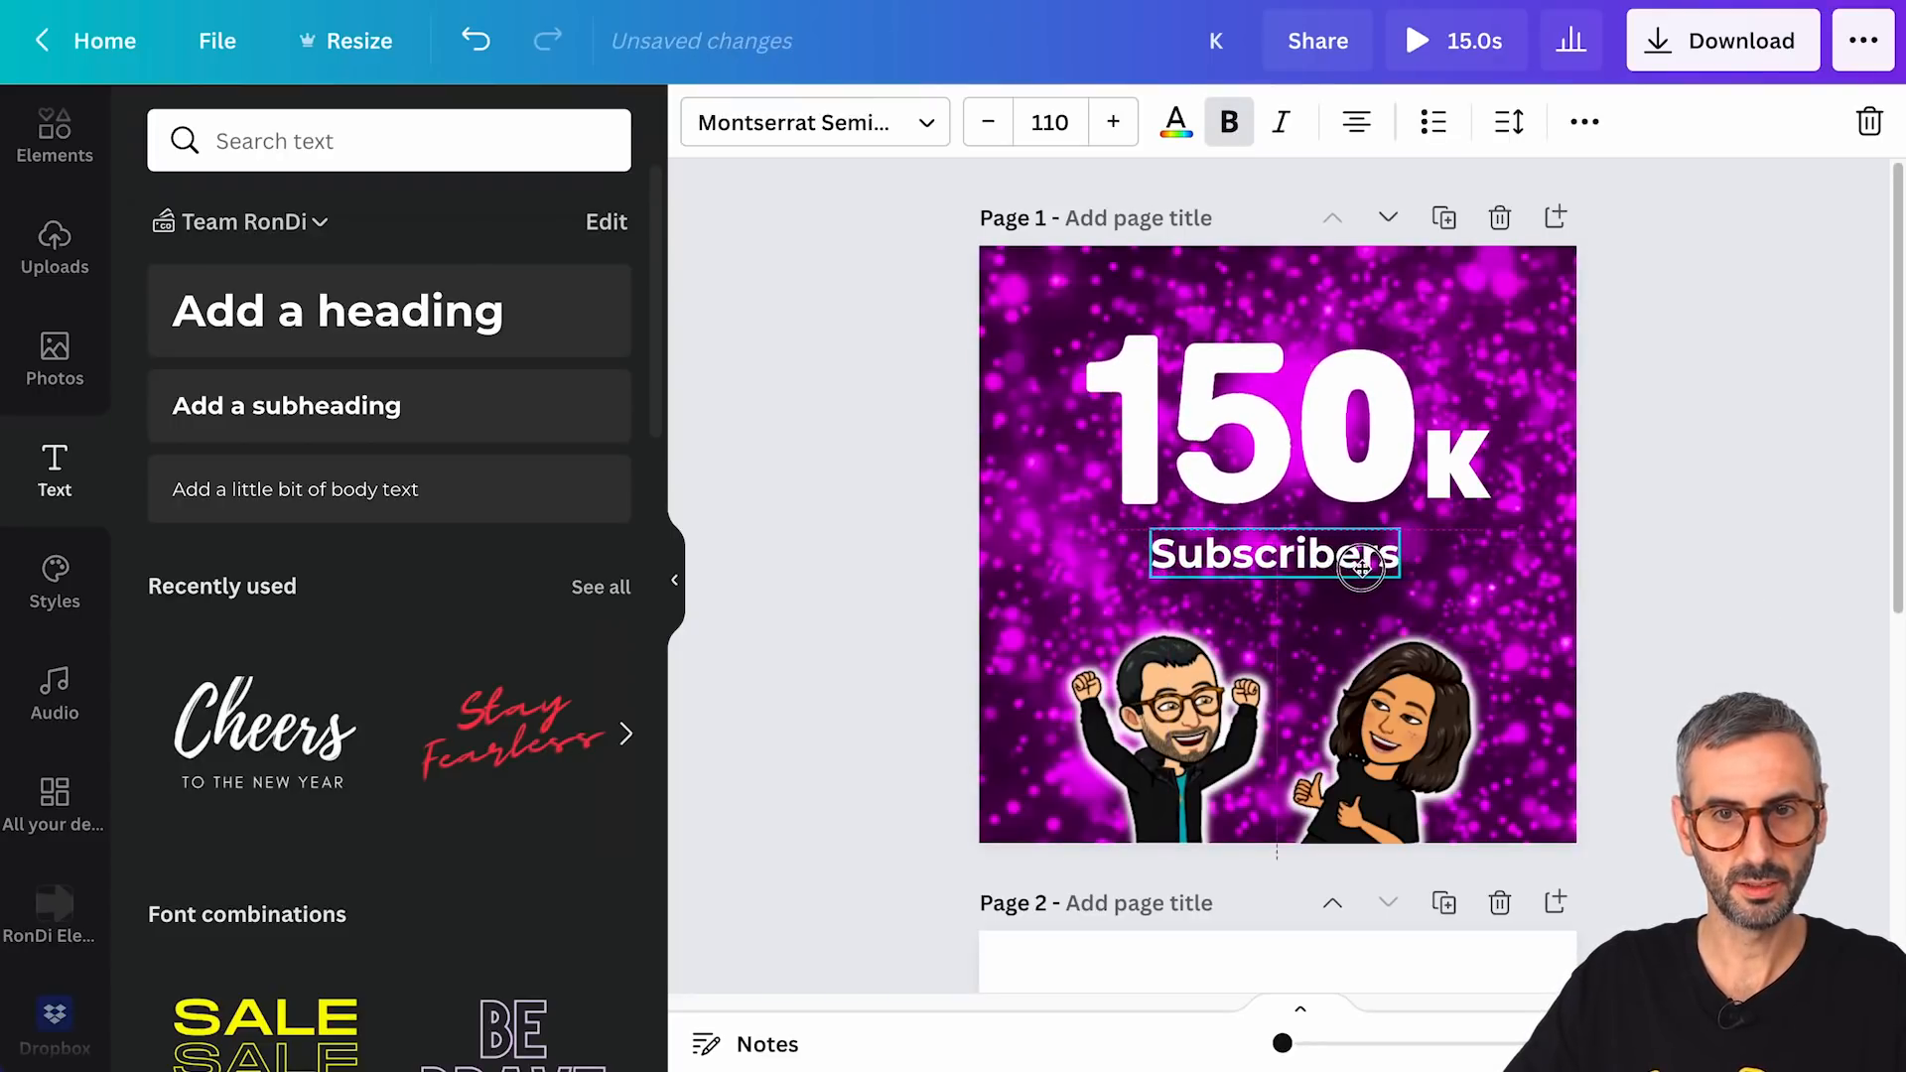
key("Escape")
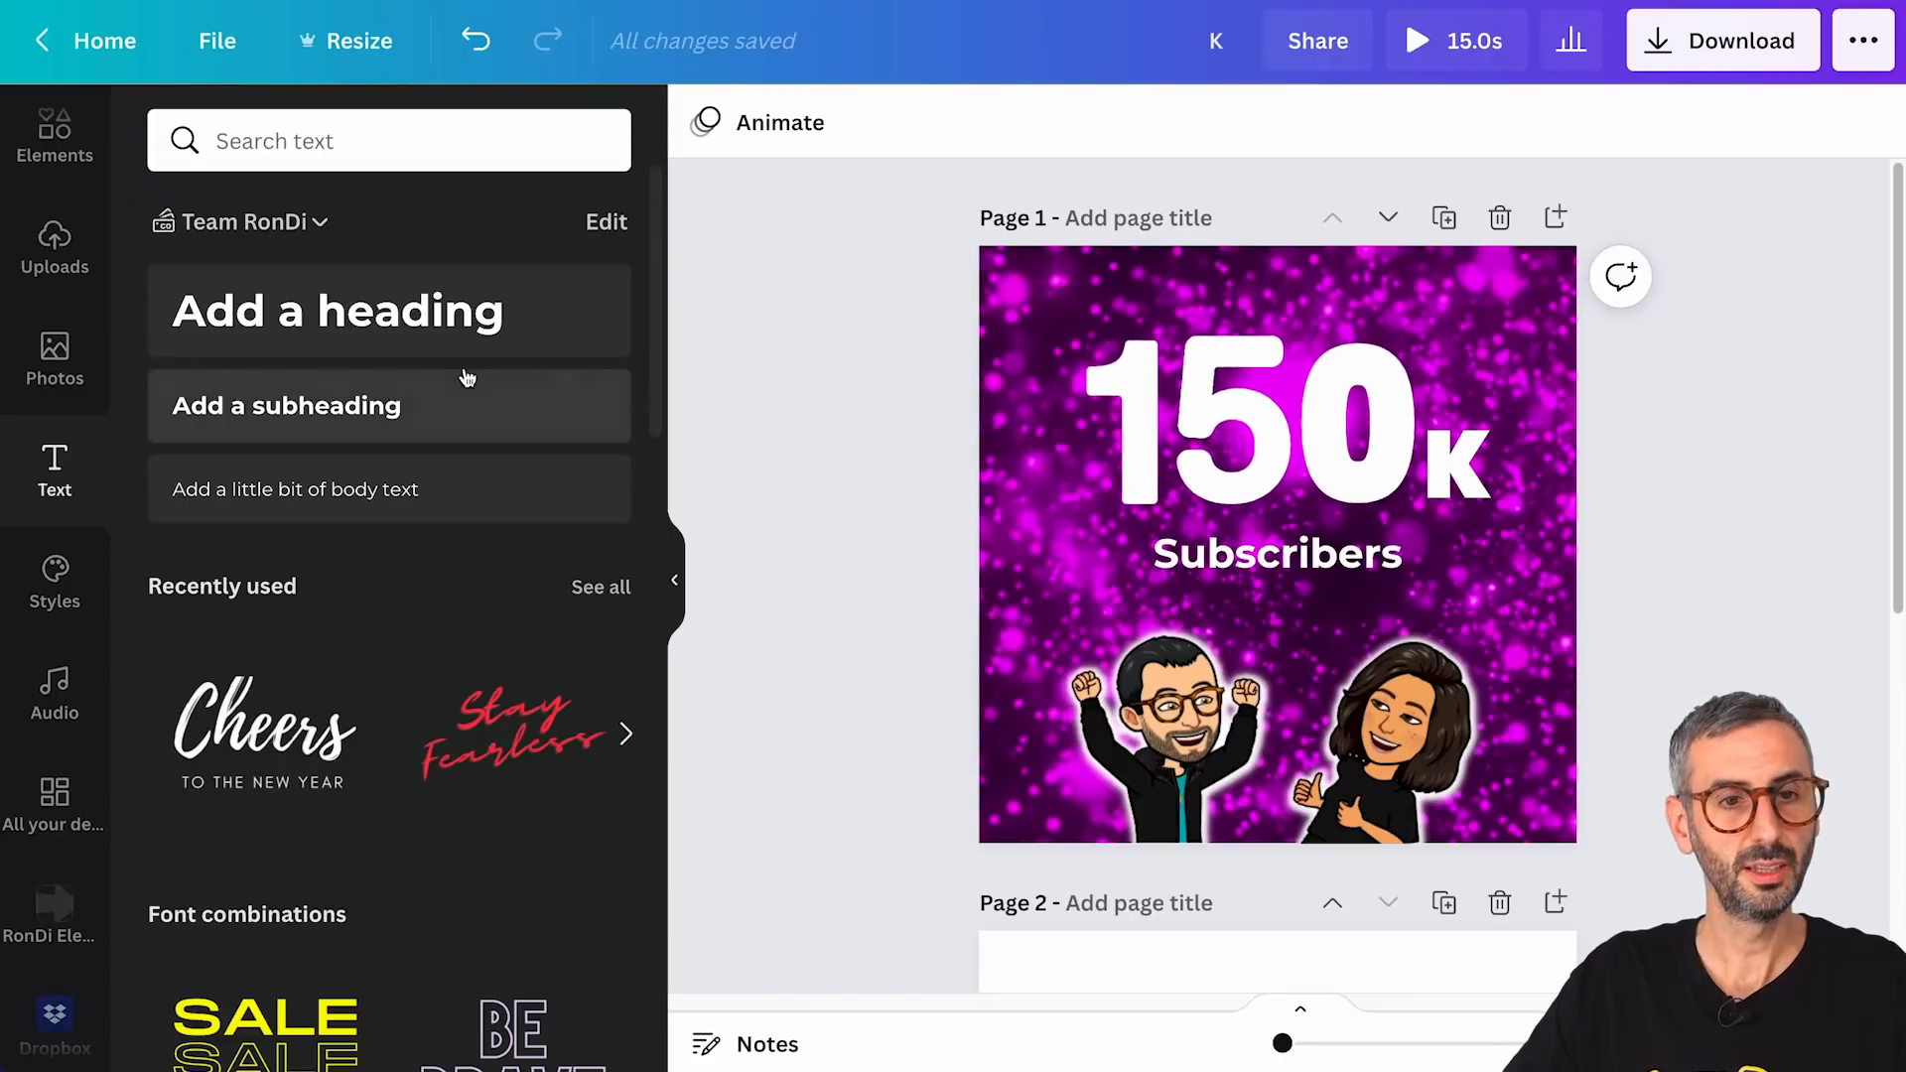
- Search the elements library for "irregular shape" and browse the results for a shape to put behind "Subscribers"
scroll(65, 217, "up", 1)
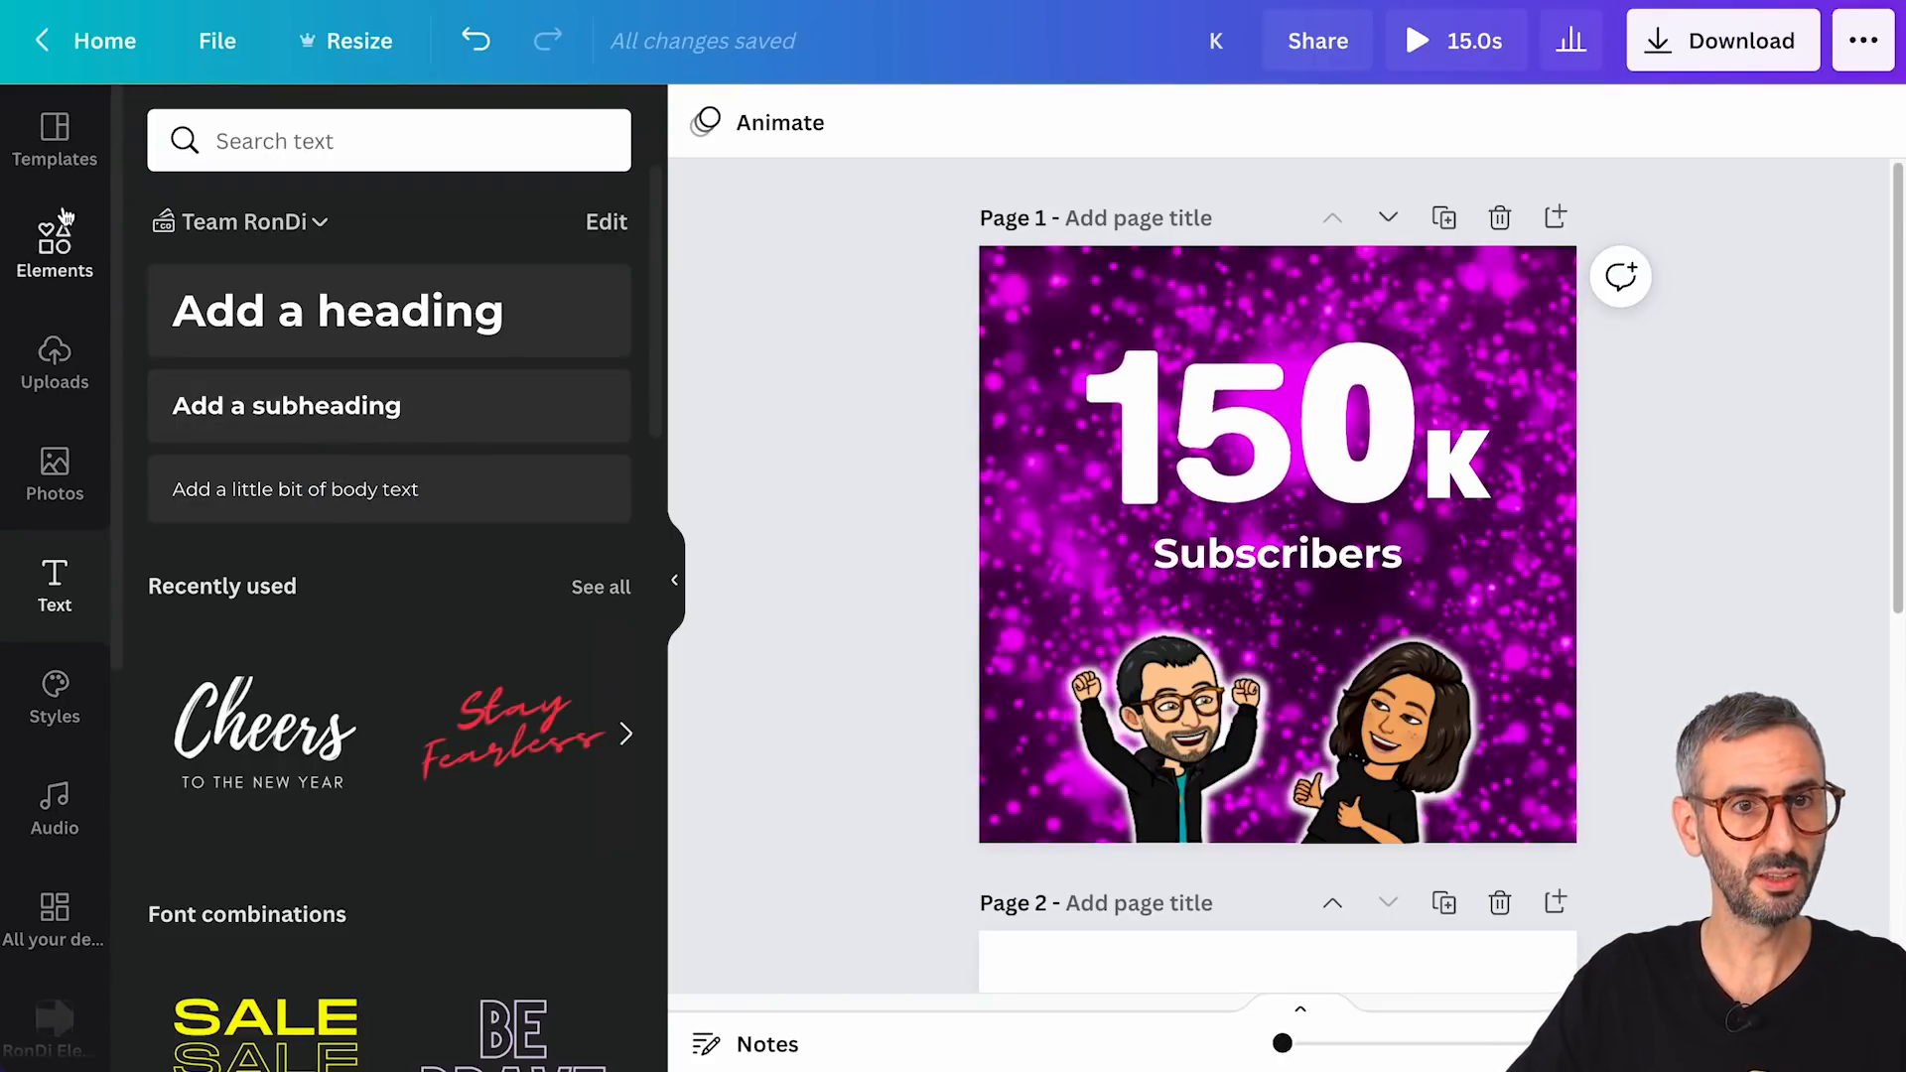
left_click(57, 263)
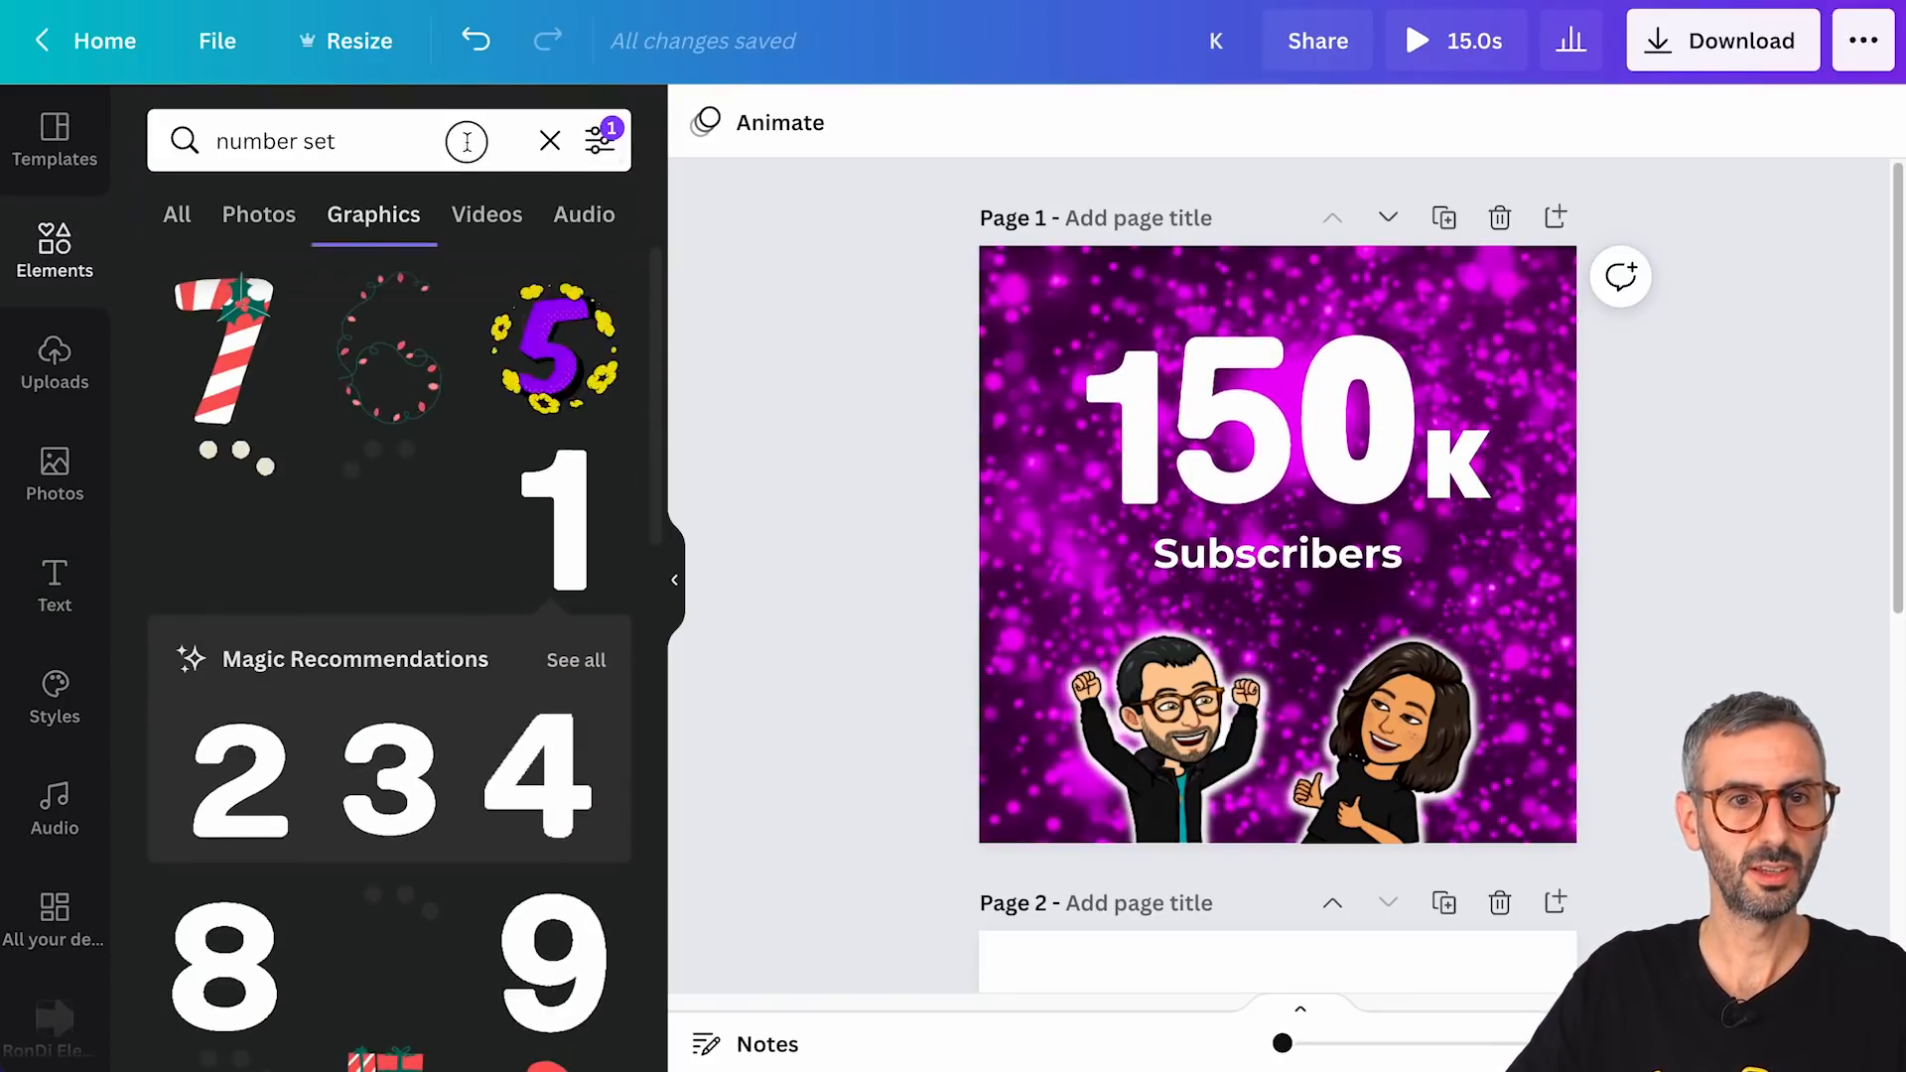
left_click(466, 141)
left_click(548, 141)
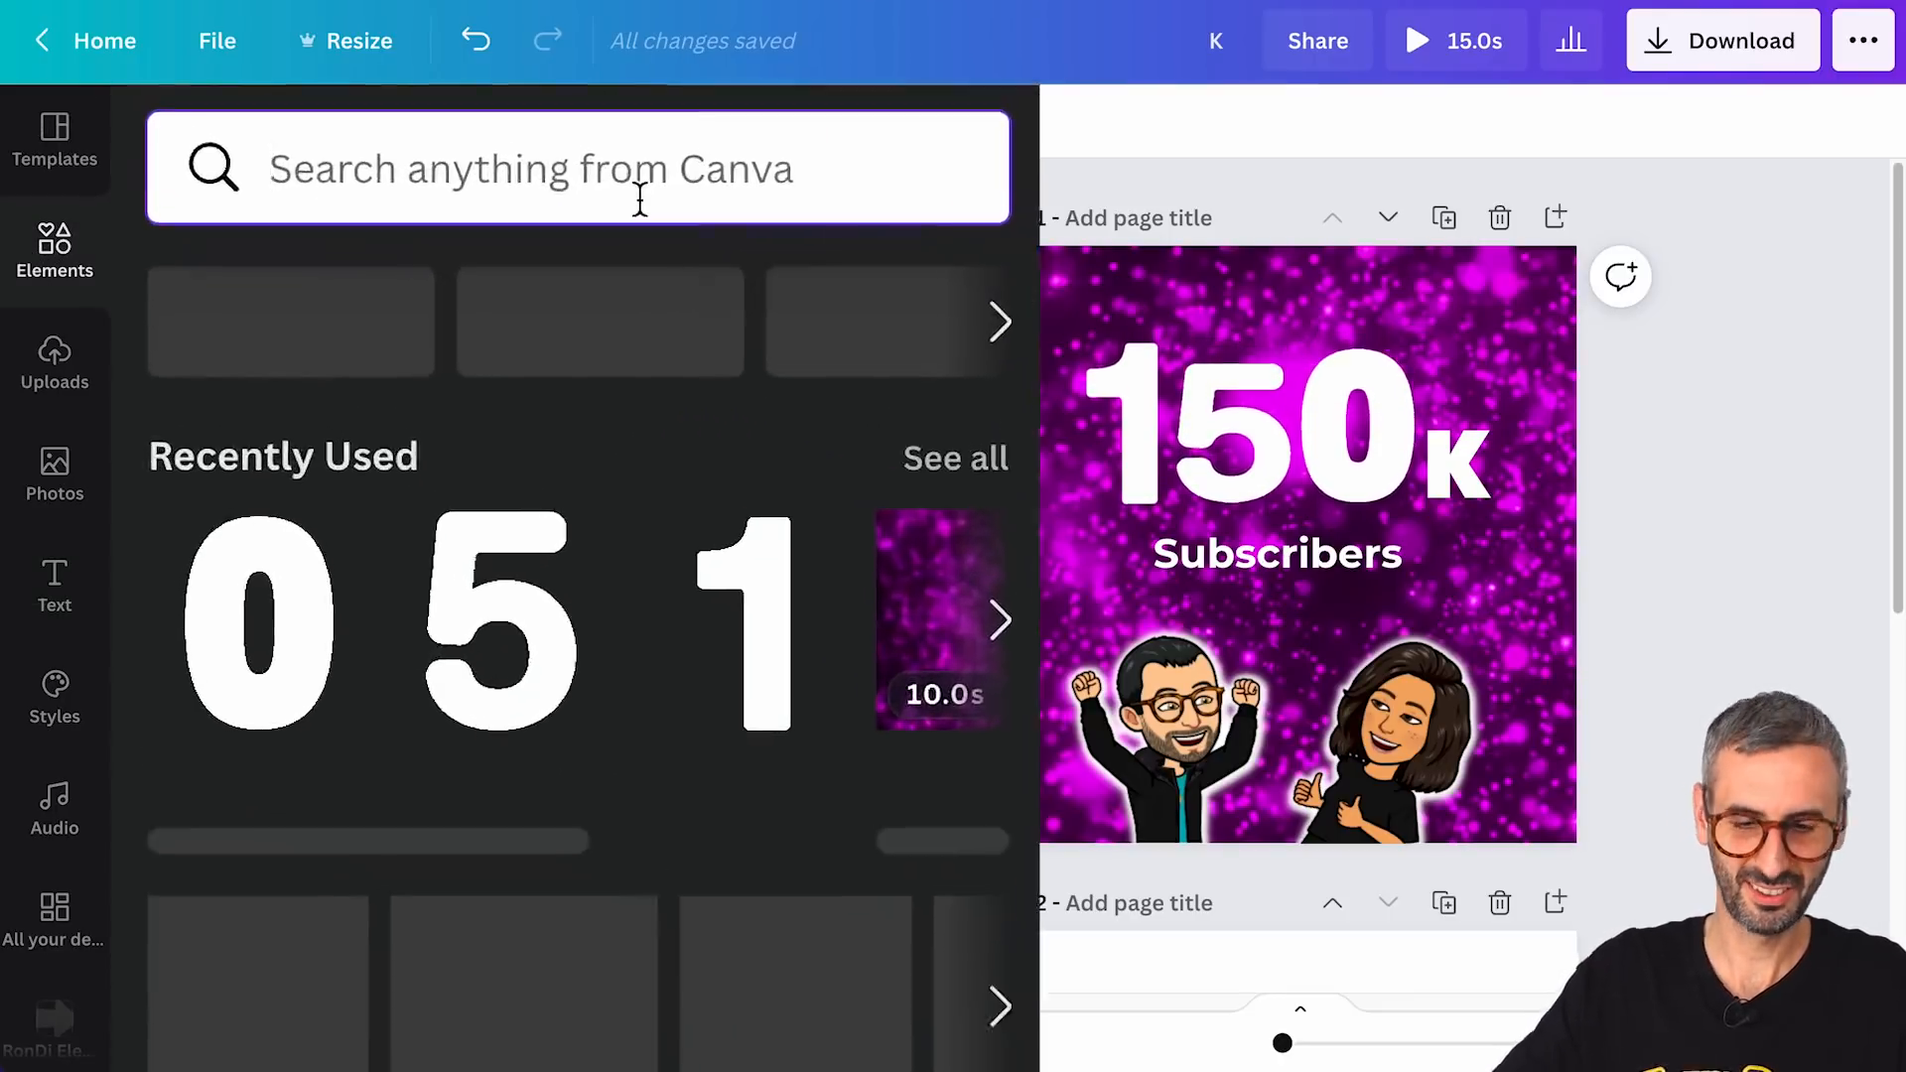
type("irregular")
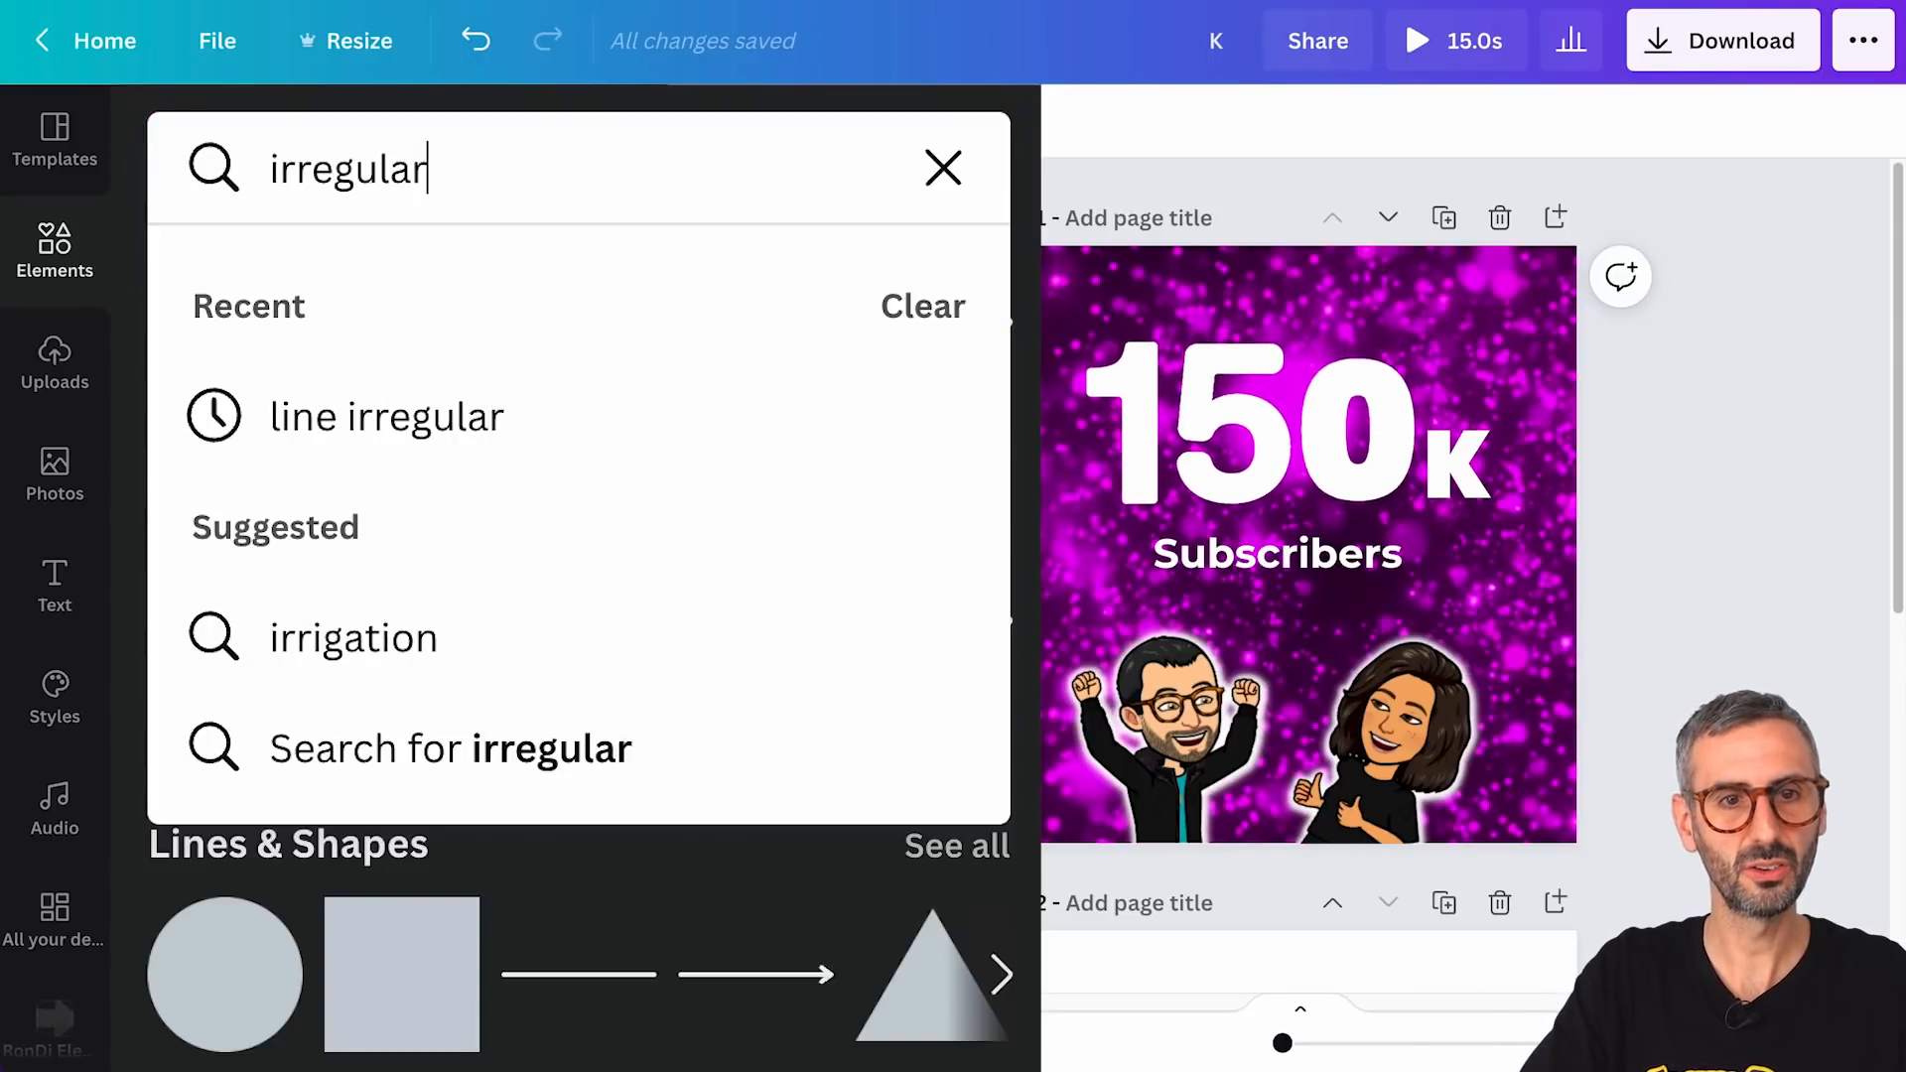
type(" shape")
key("Return")
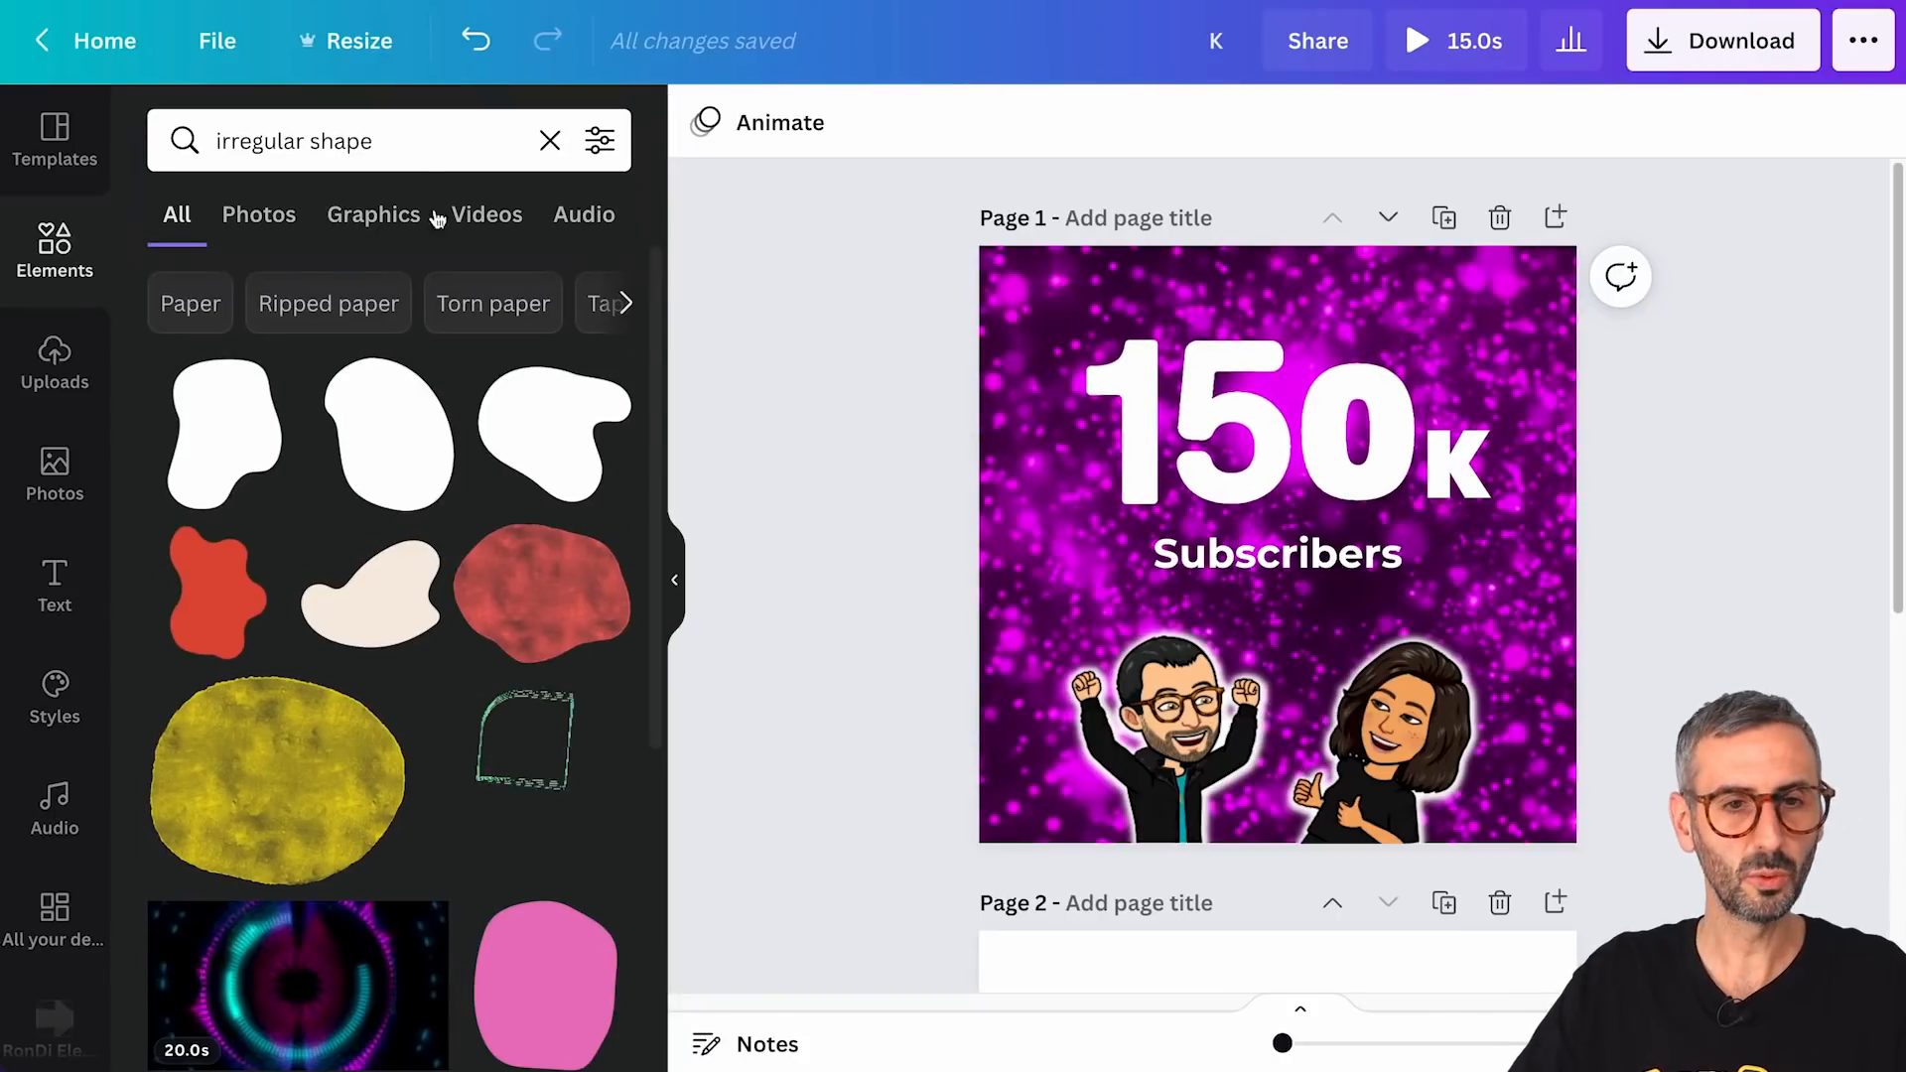
scroll(476, 473, "down", 10)
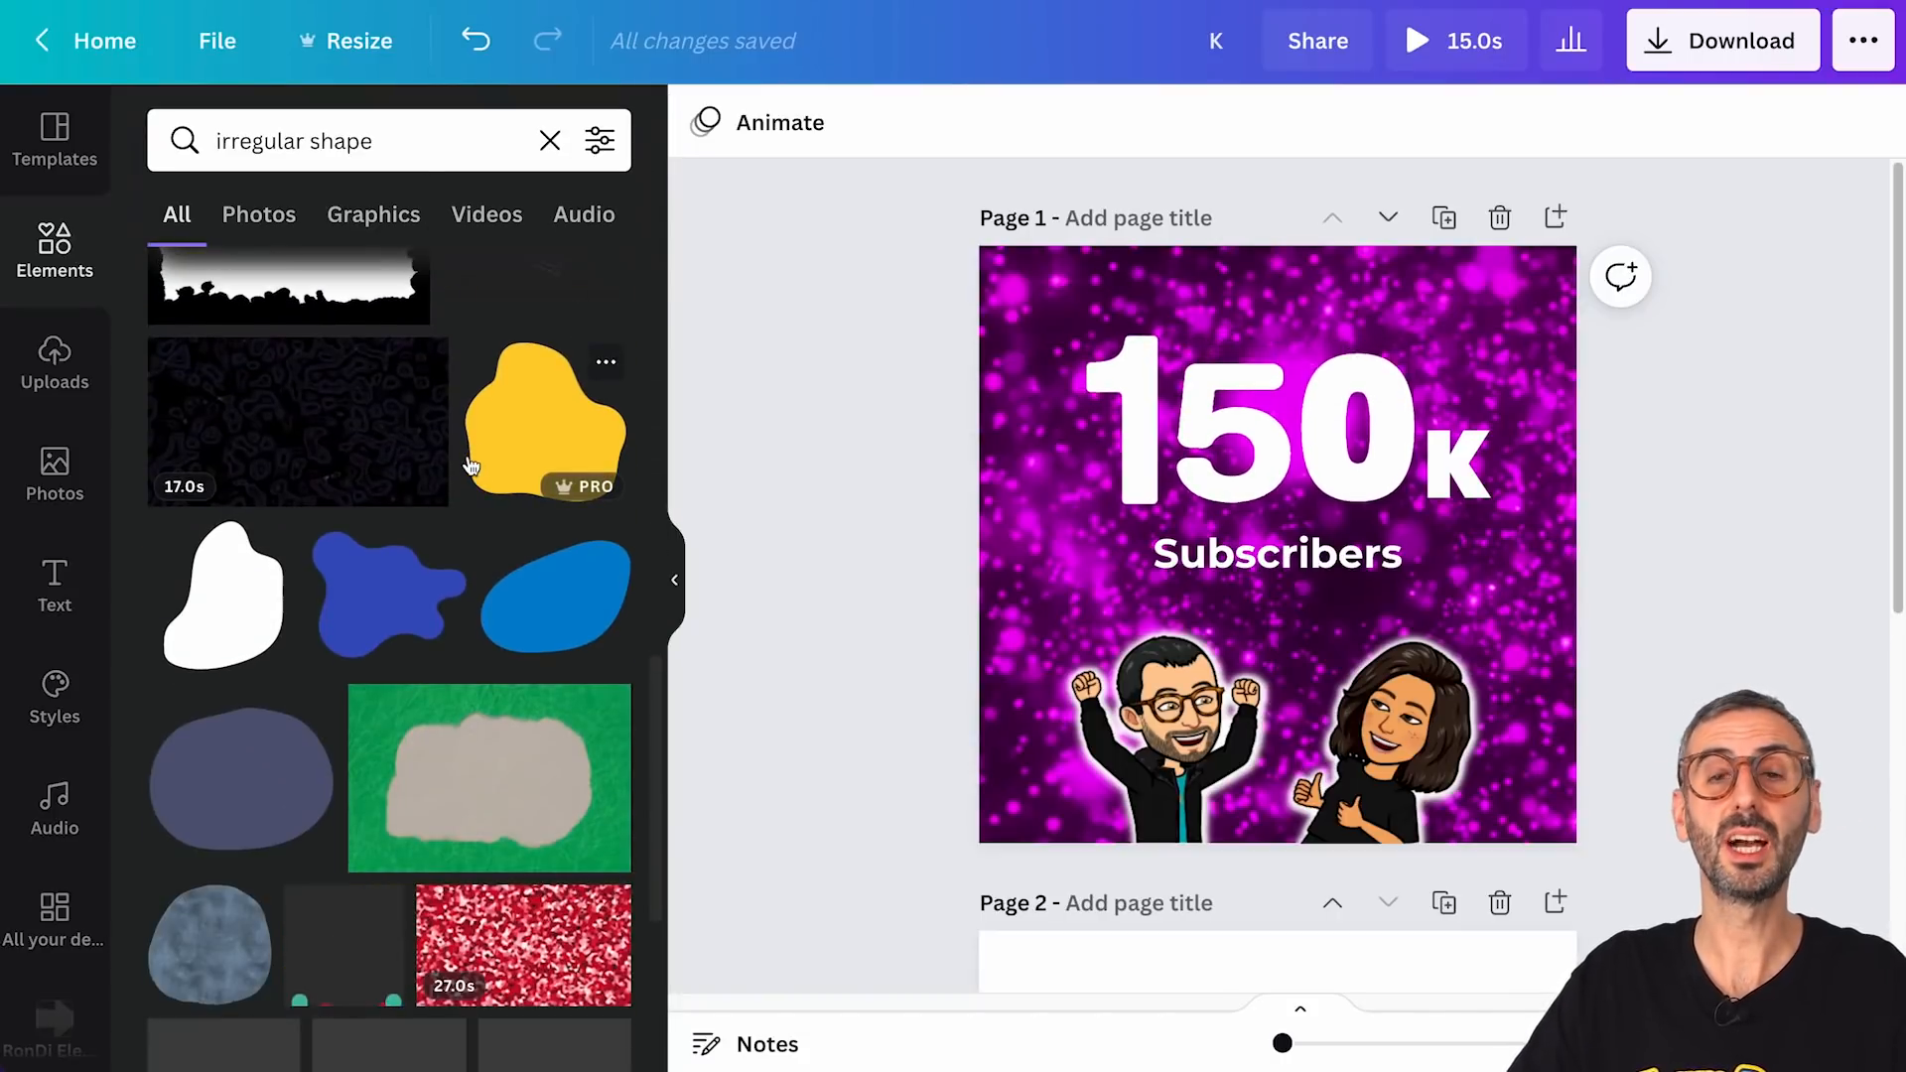
scroll(472, 466, "down", 1)
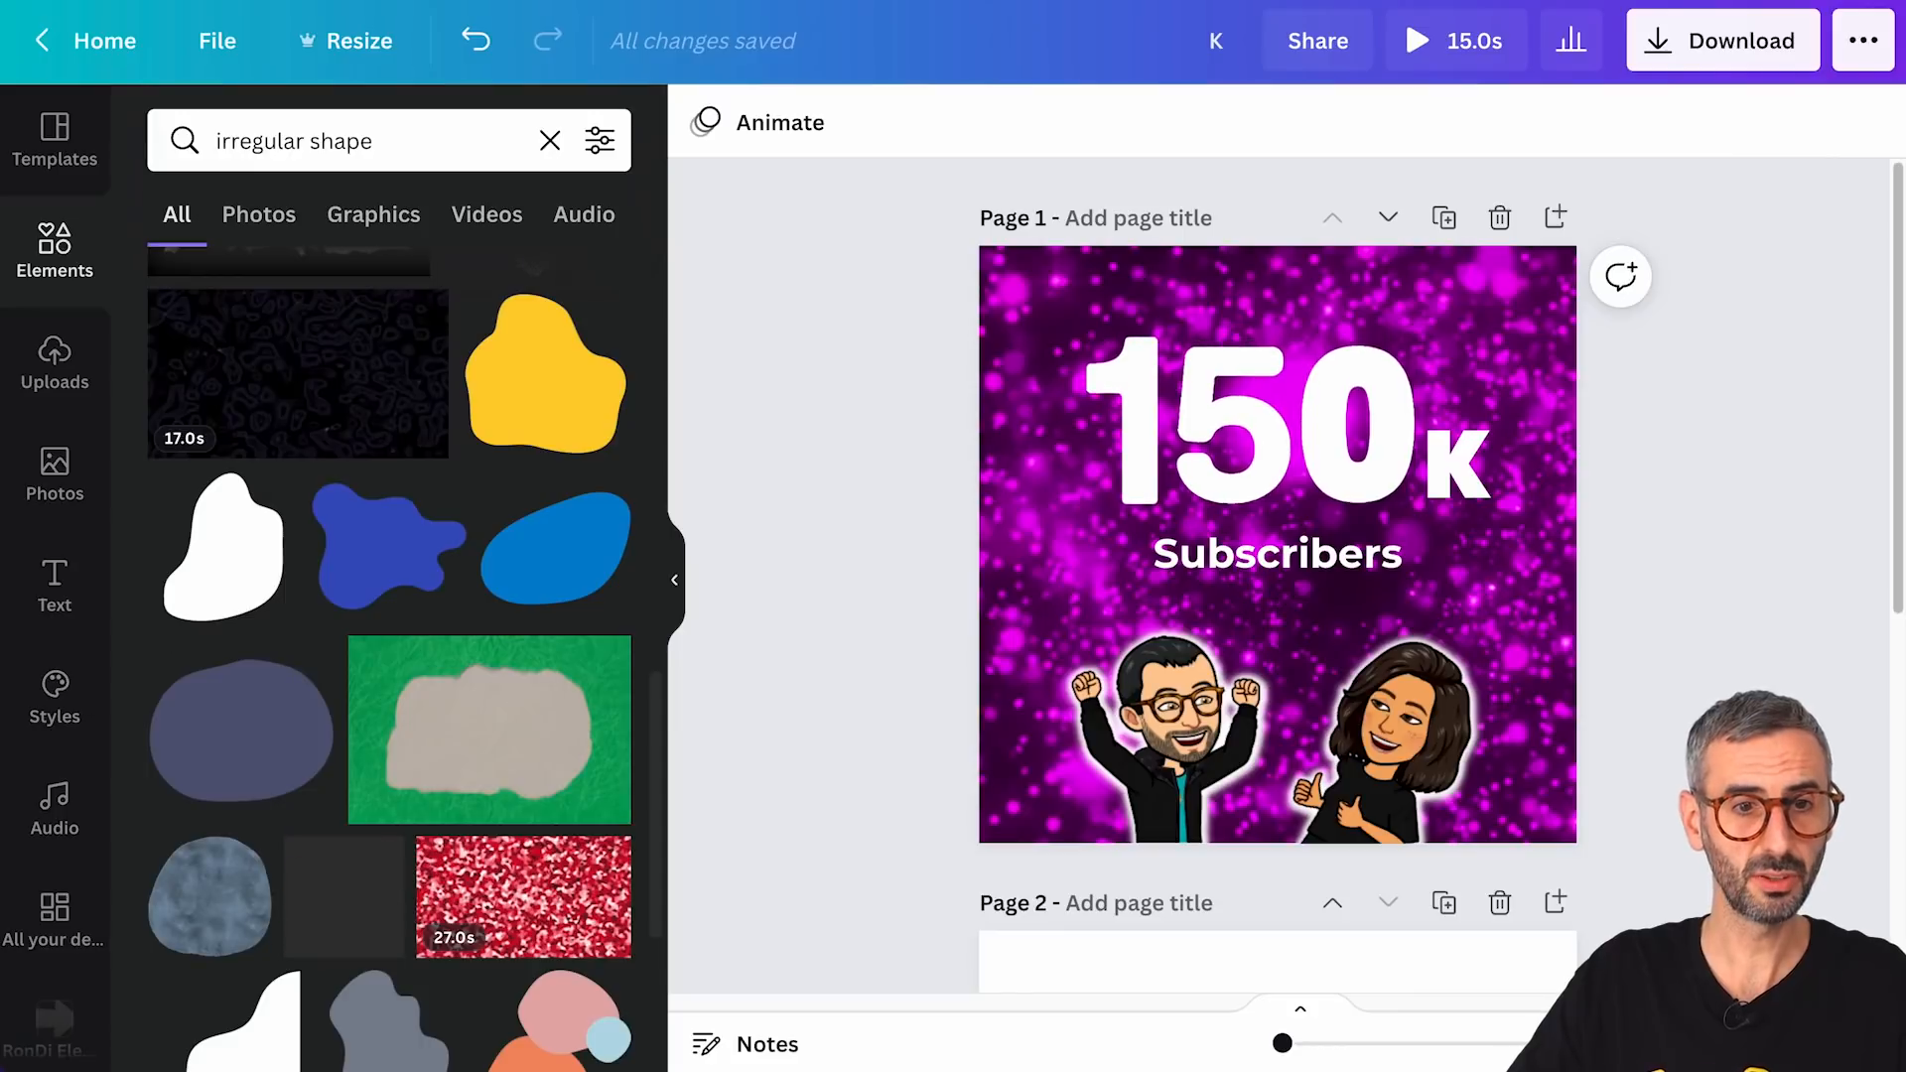
scroll(54, 660, "down", 7)
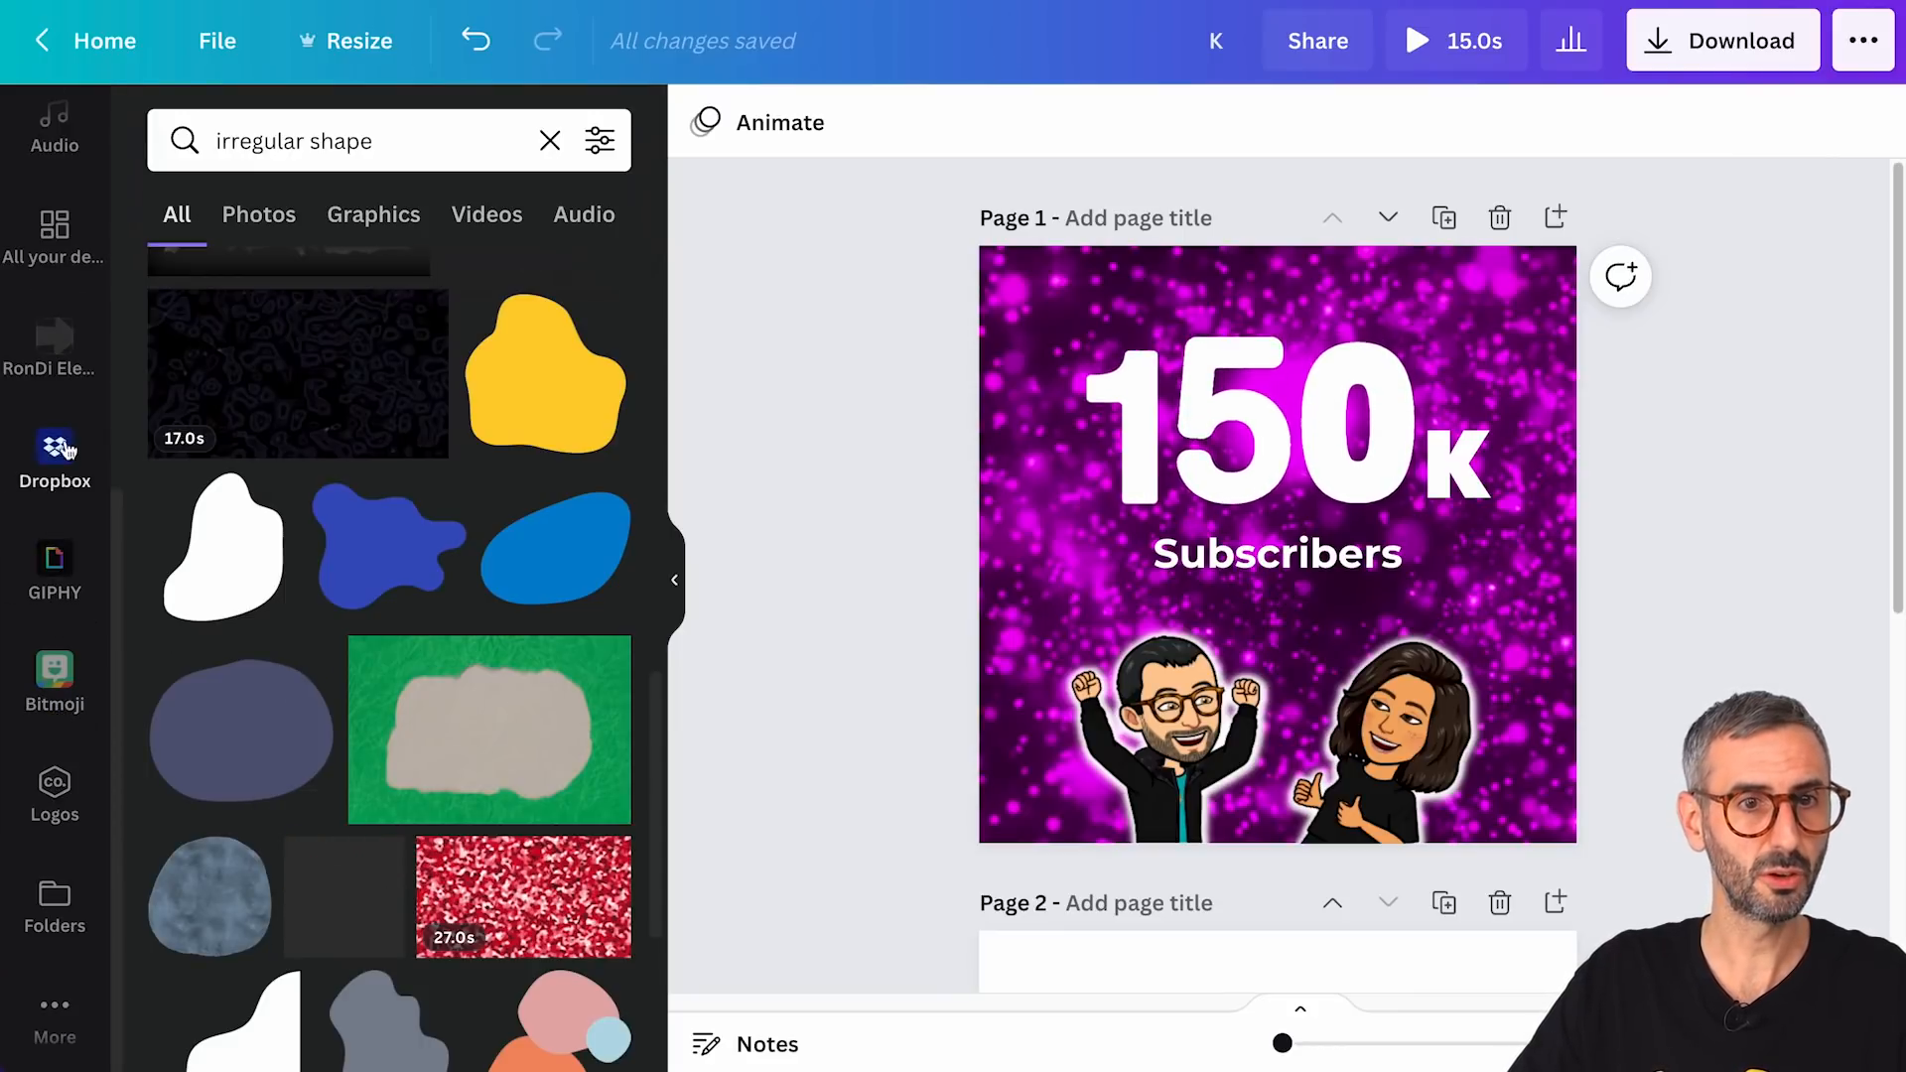
- Add the long, thin rounded black bar from the RonDi Elements folder and place it over the "Subscribers" text
left_click(54, 368)
scroll(253, 589, "down", 5)
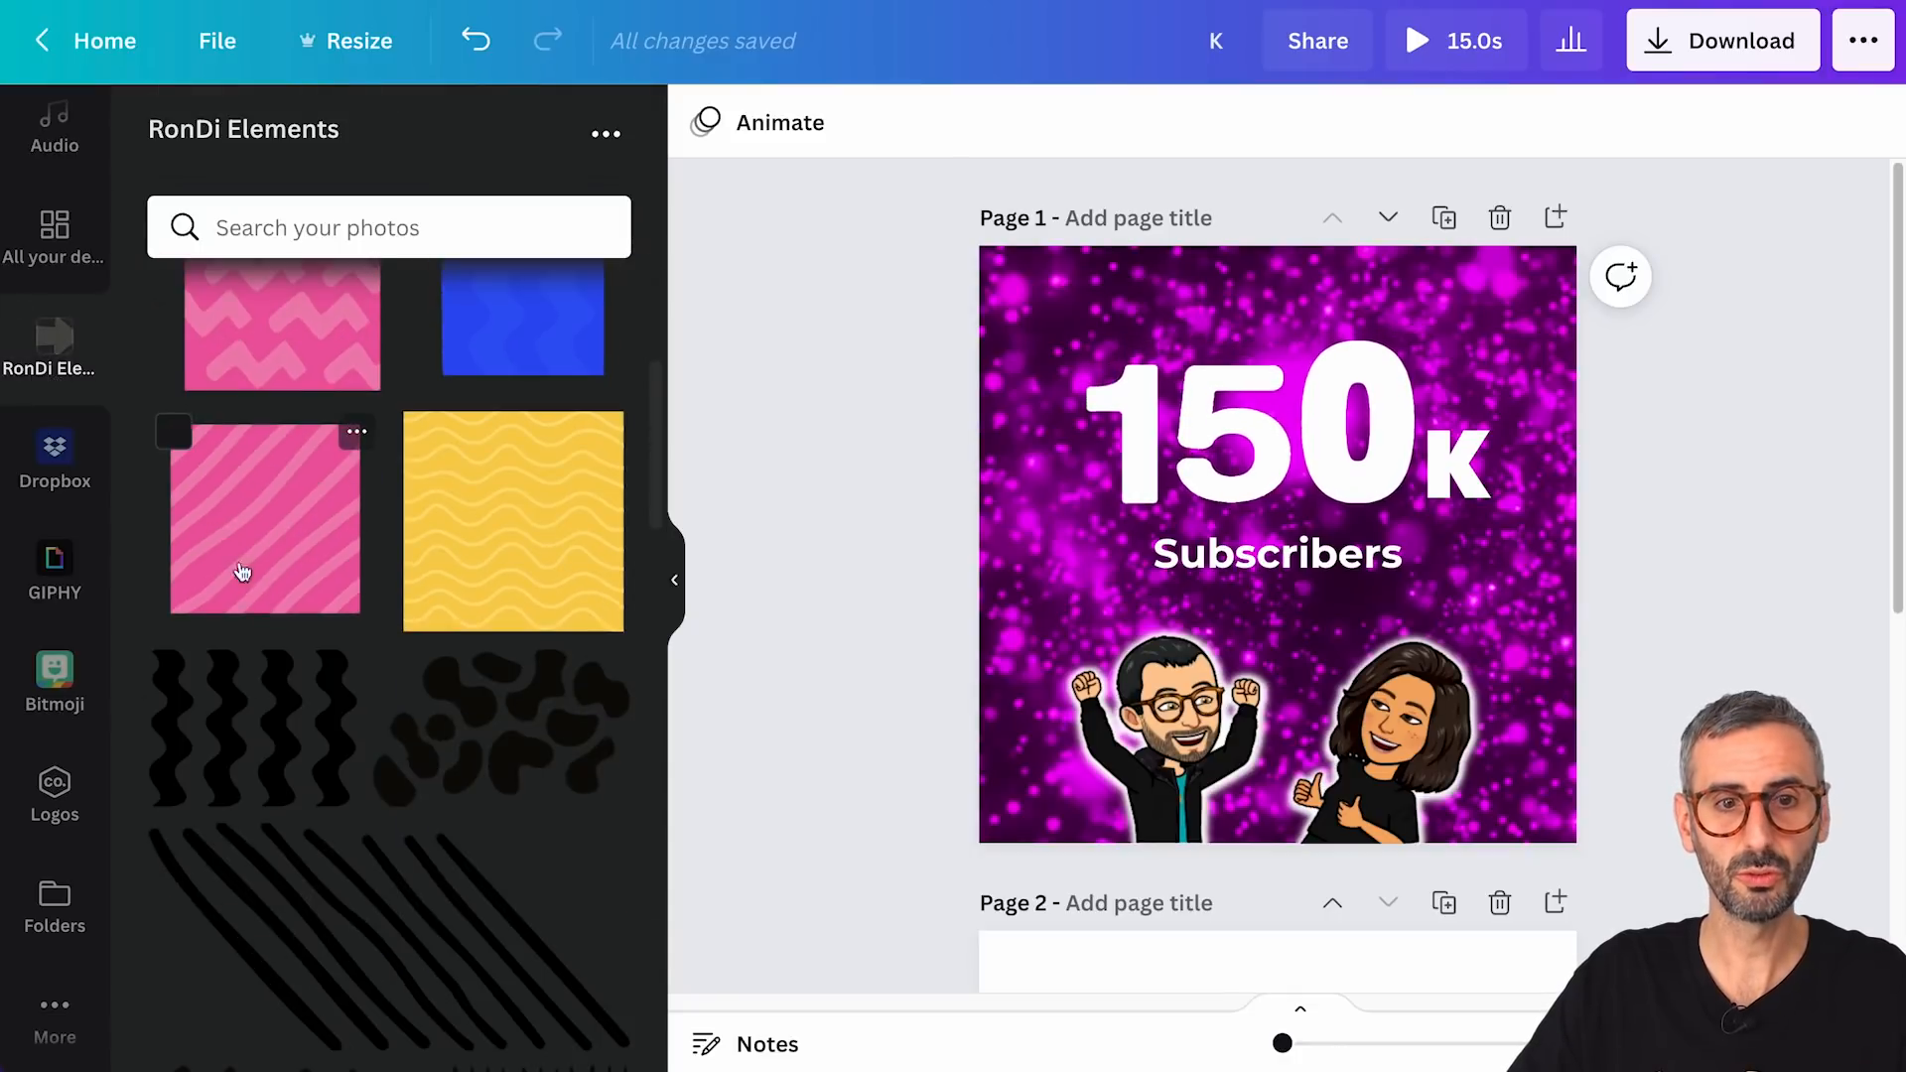
scroll(253, 590, "down", 12)
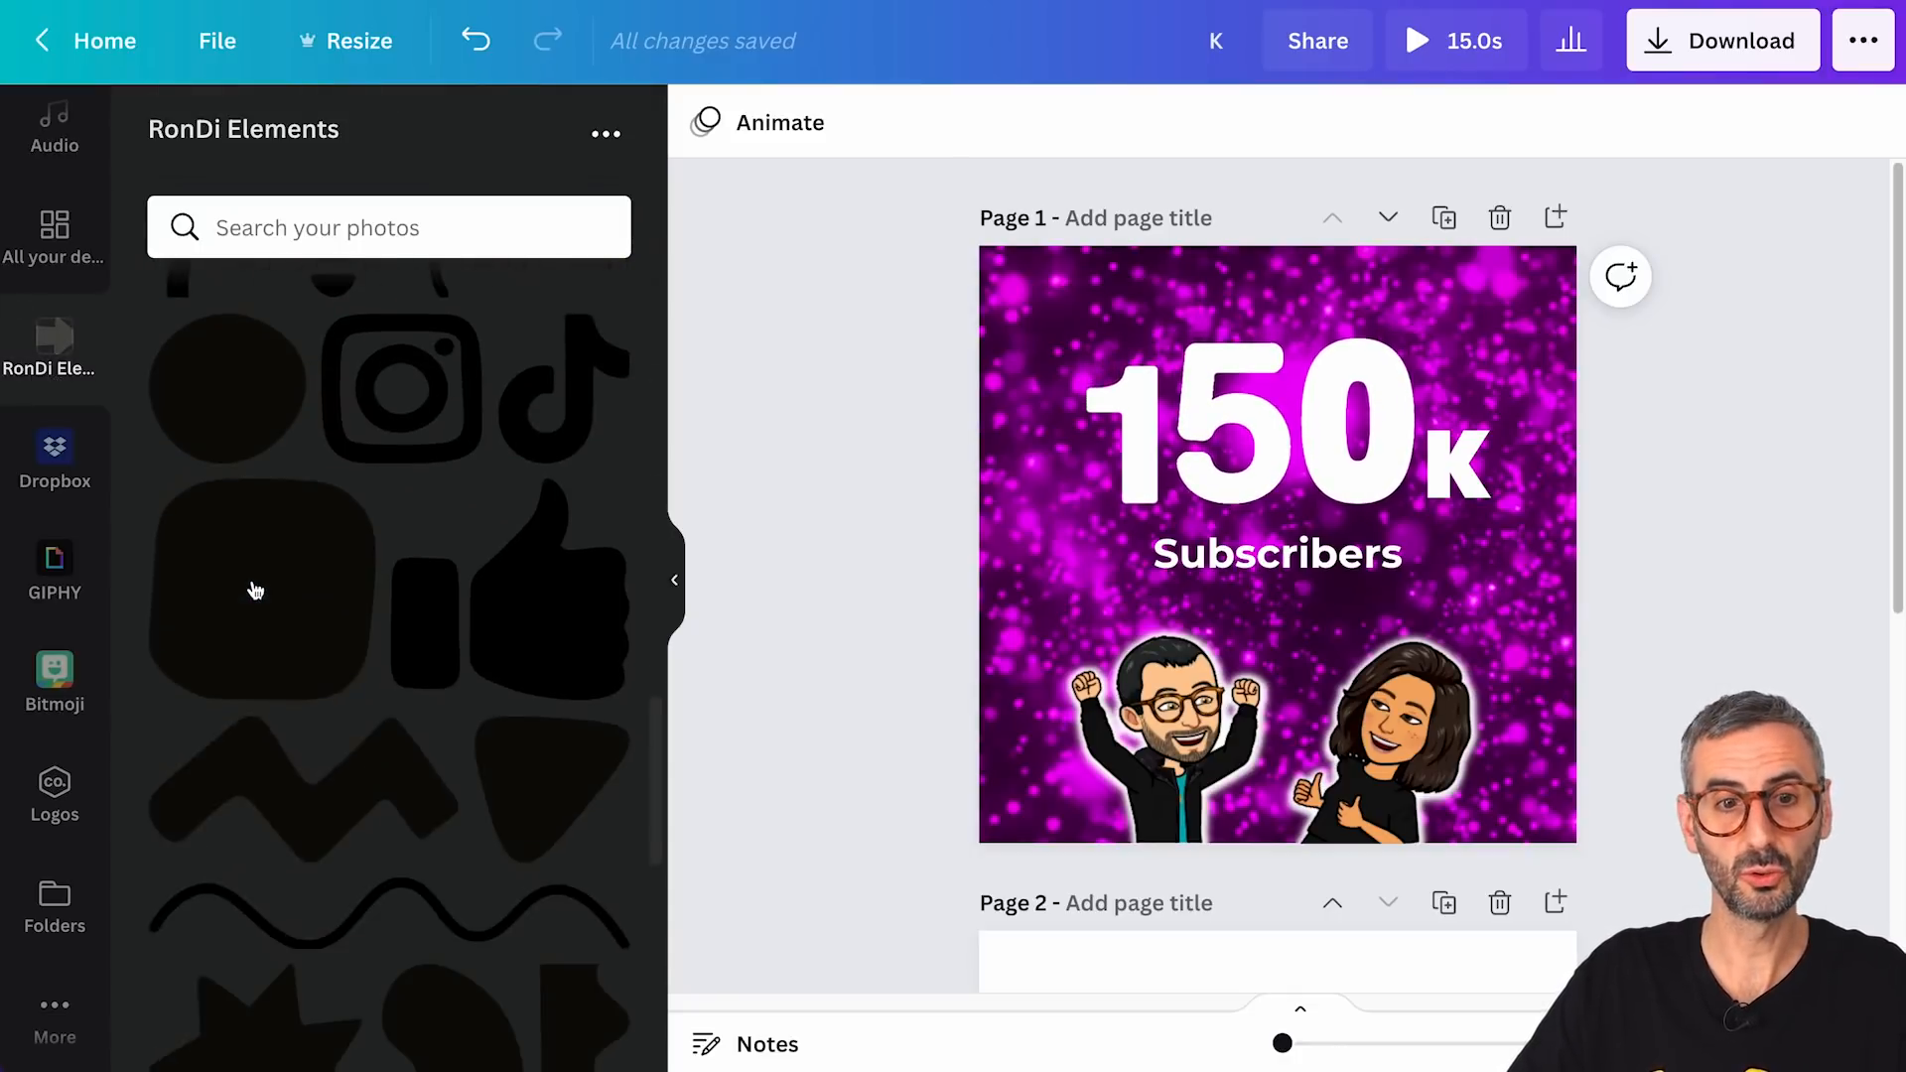
scroll(253, 589, "down", 10)
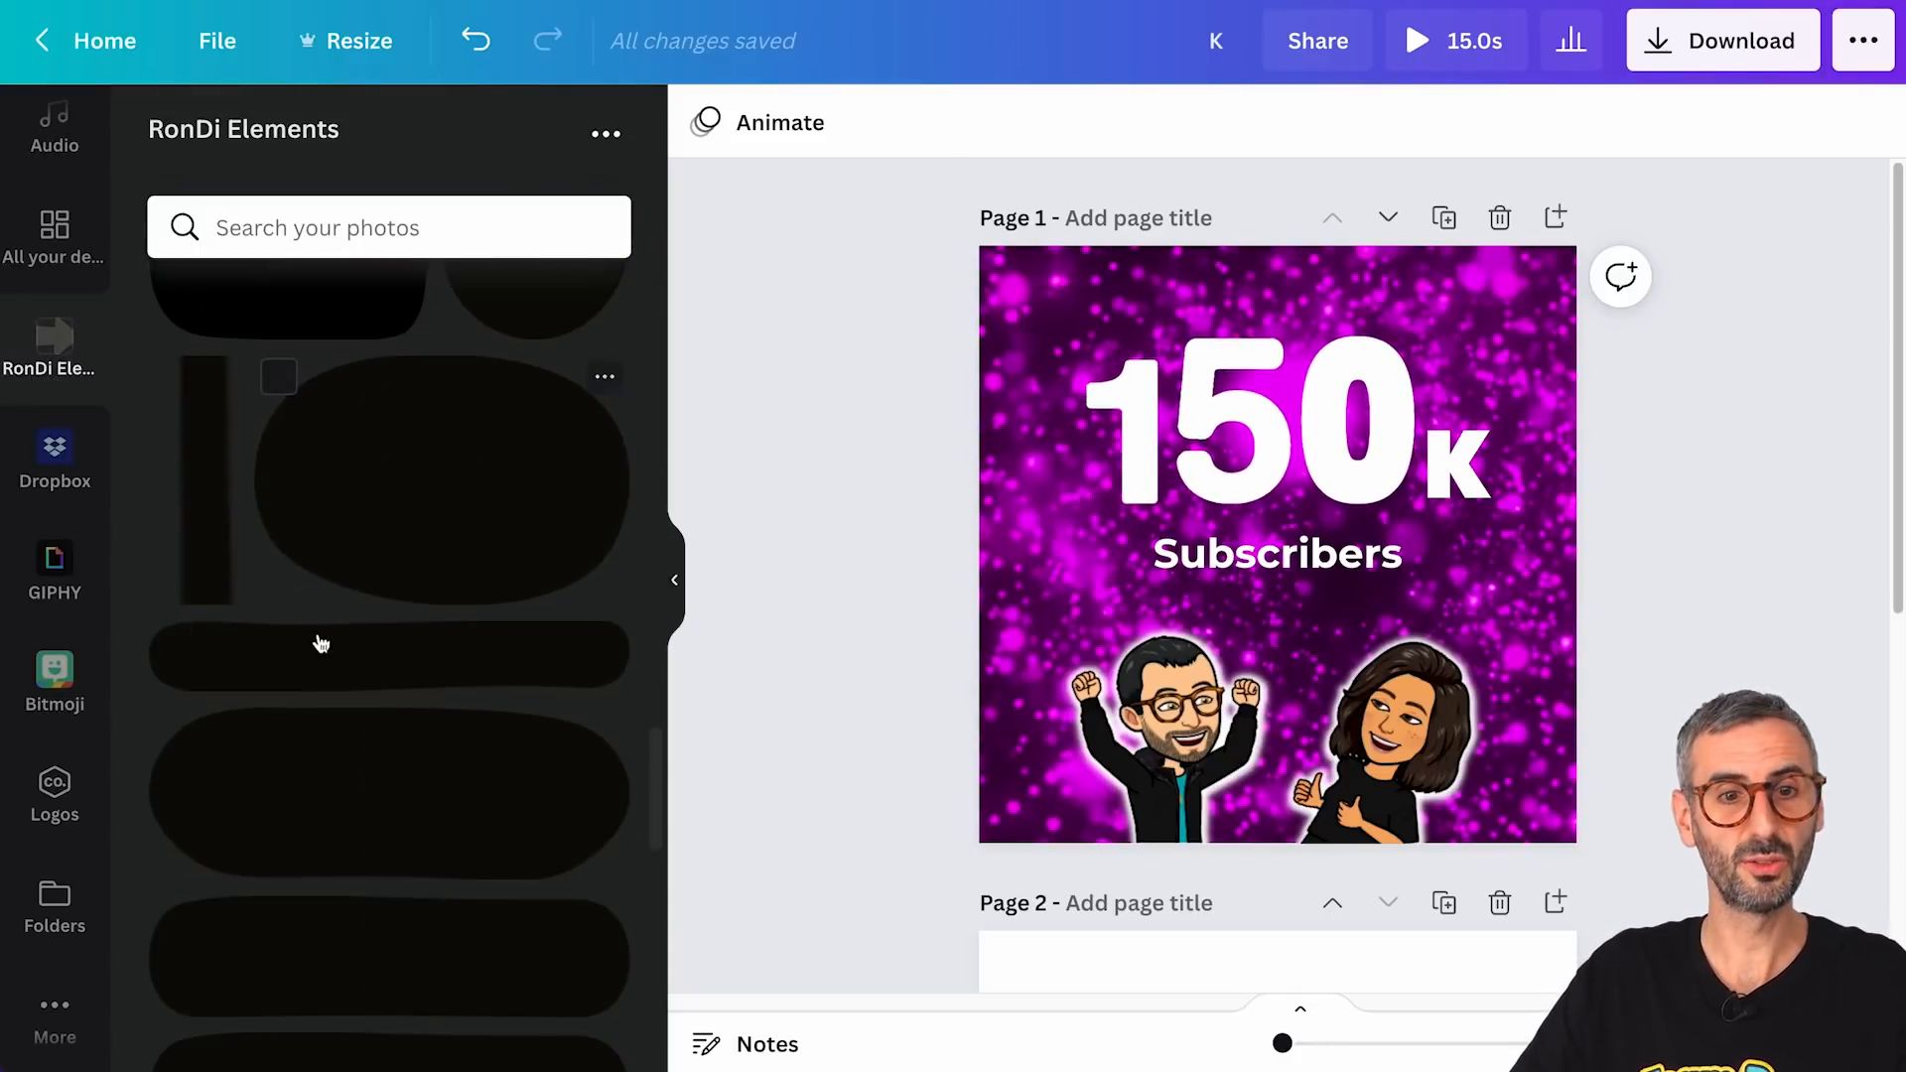
left_click(330, 664)
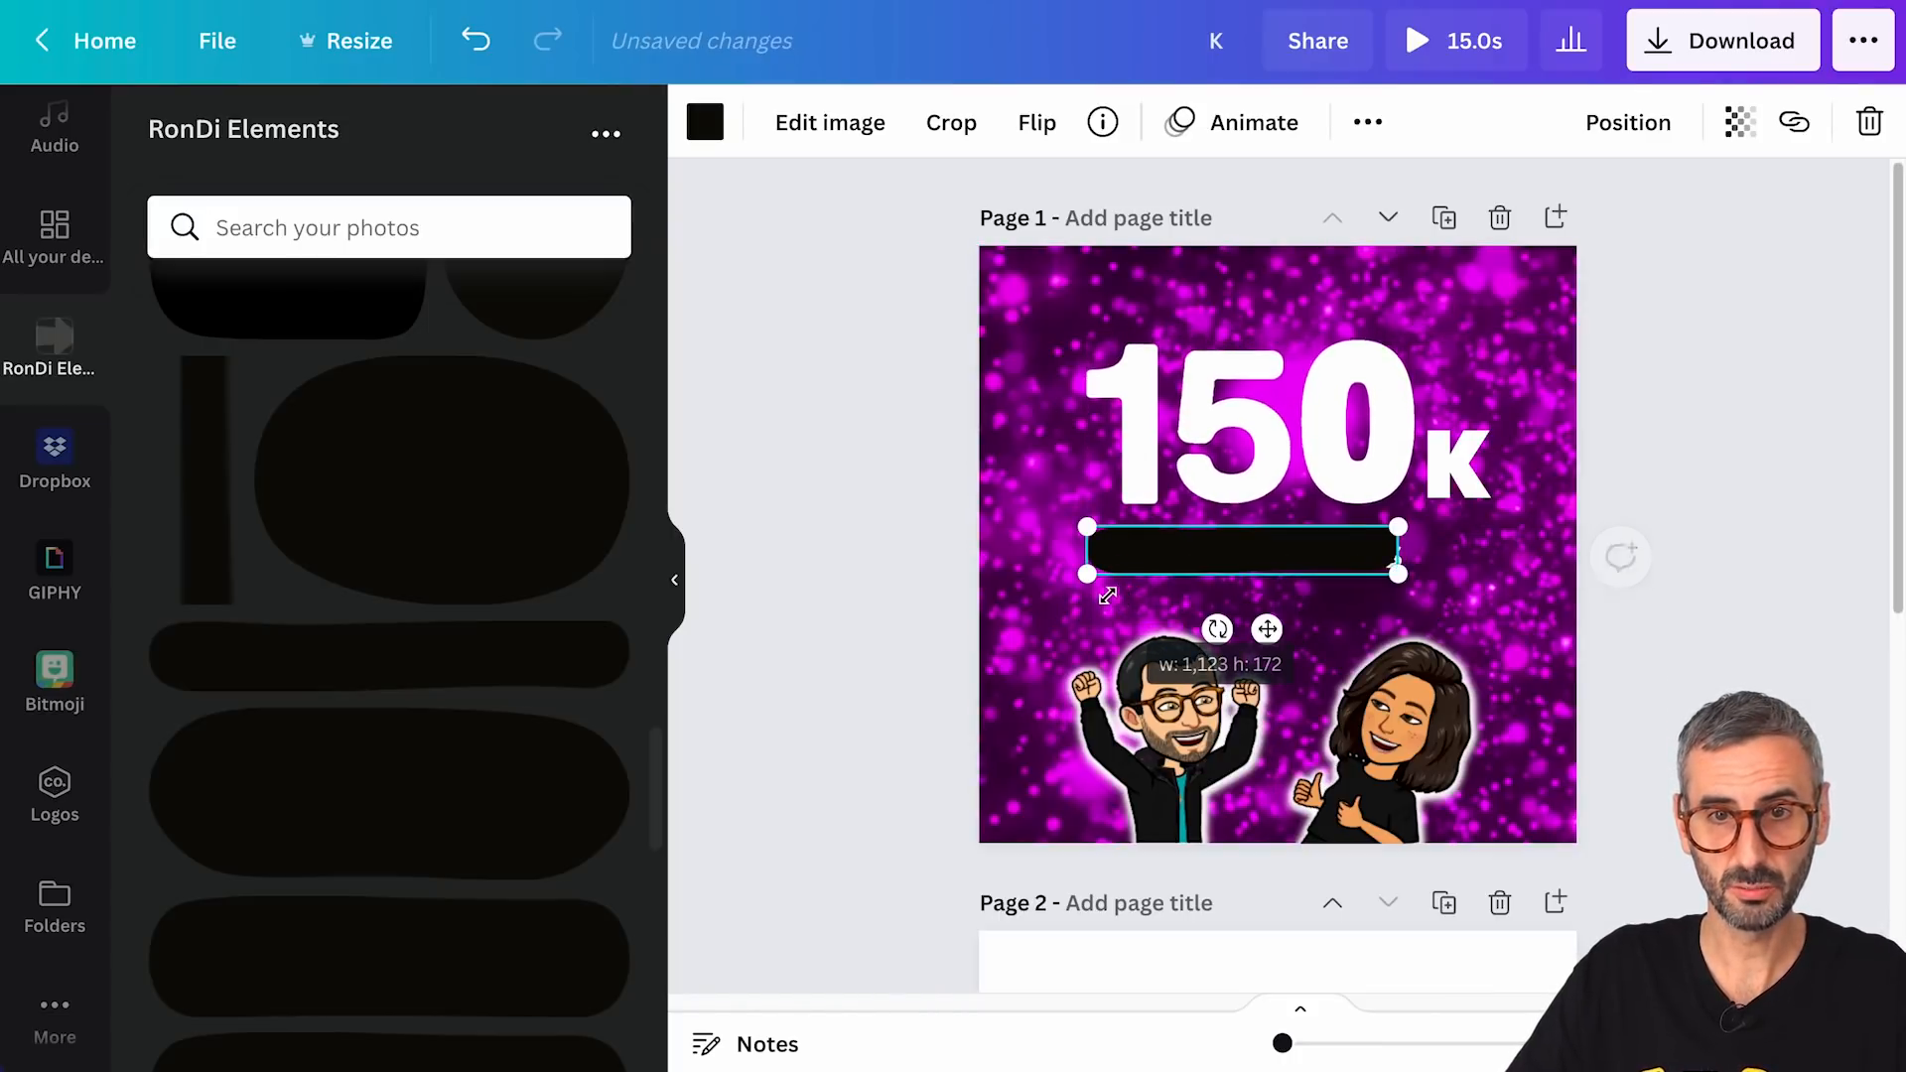
left_click(1181, 559)
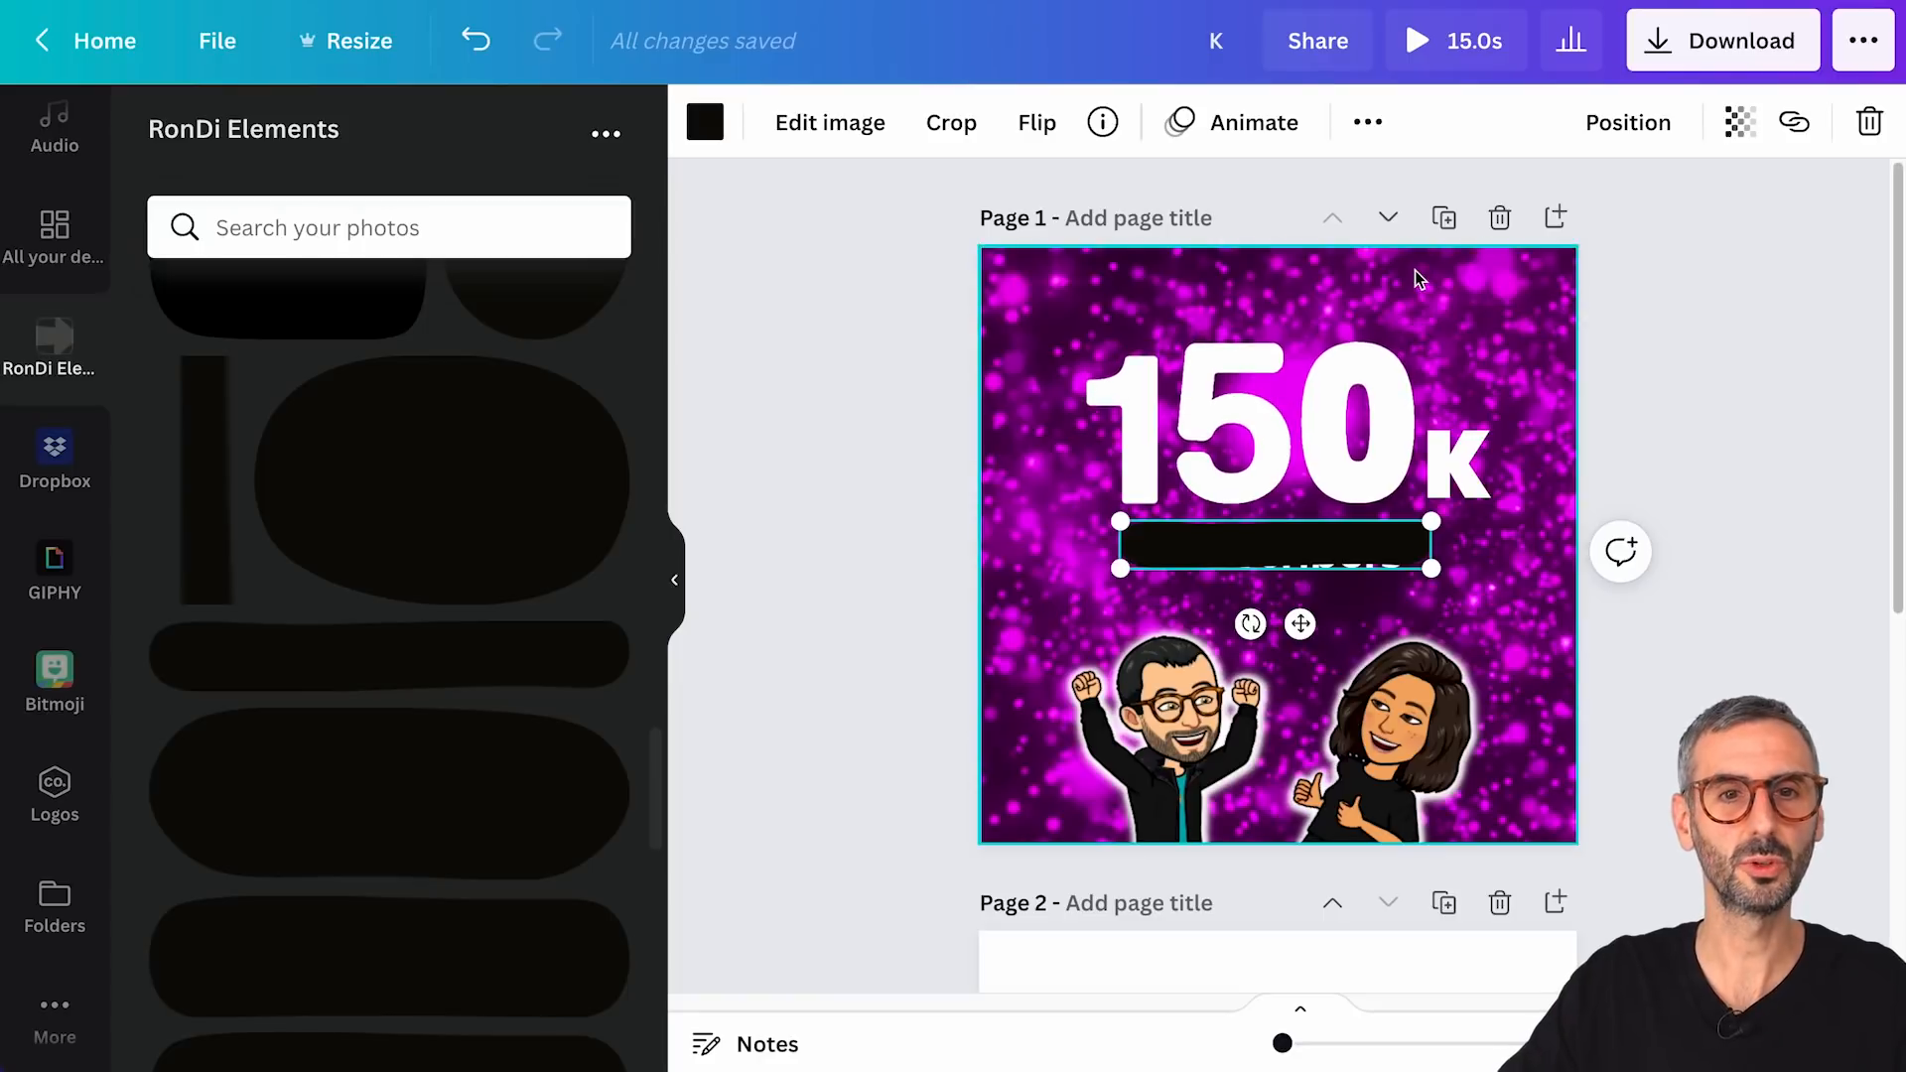
- Recolour the bar with the golden yellow from Color Pack 4: Dominant Light Blue
left_click(711, 137)
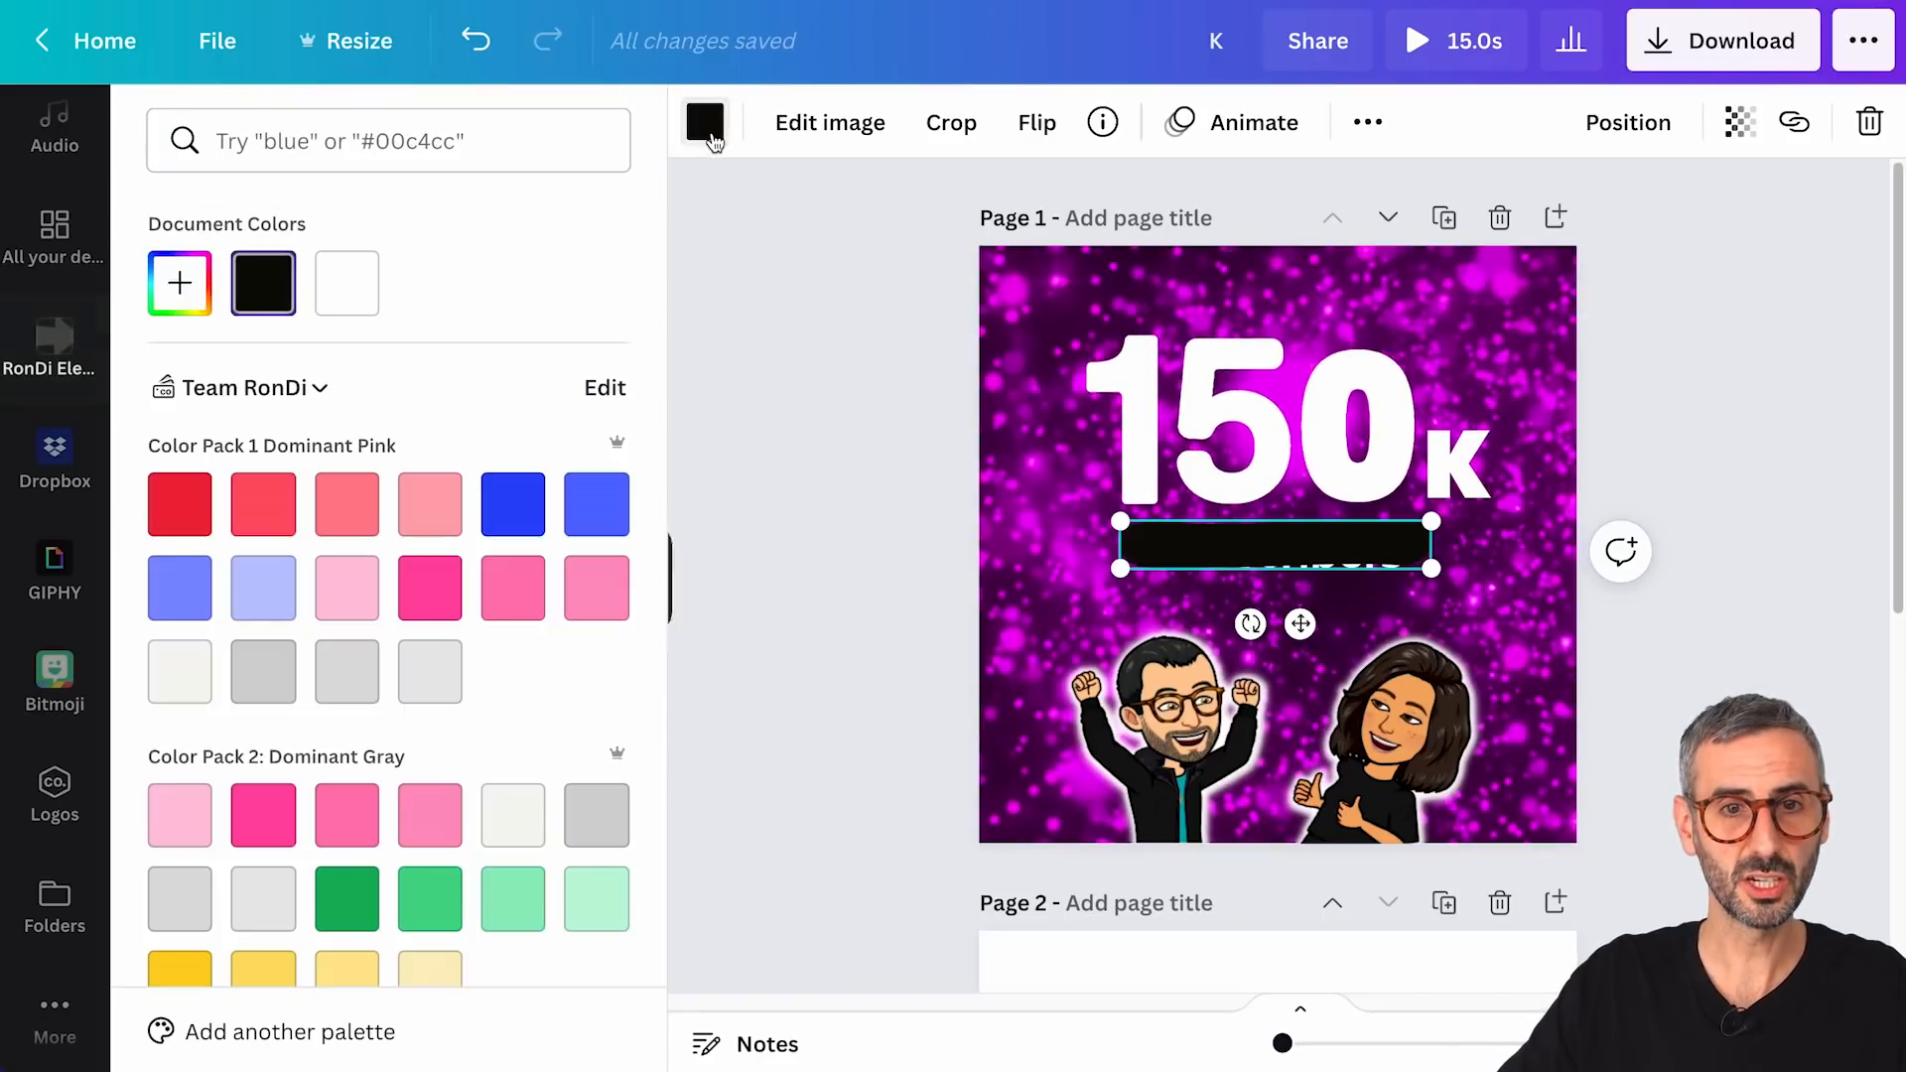
scroll(449, 587, "down", 10)
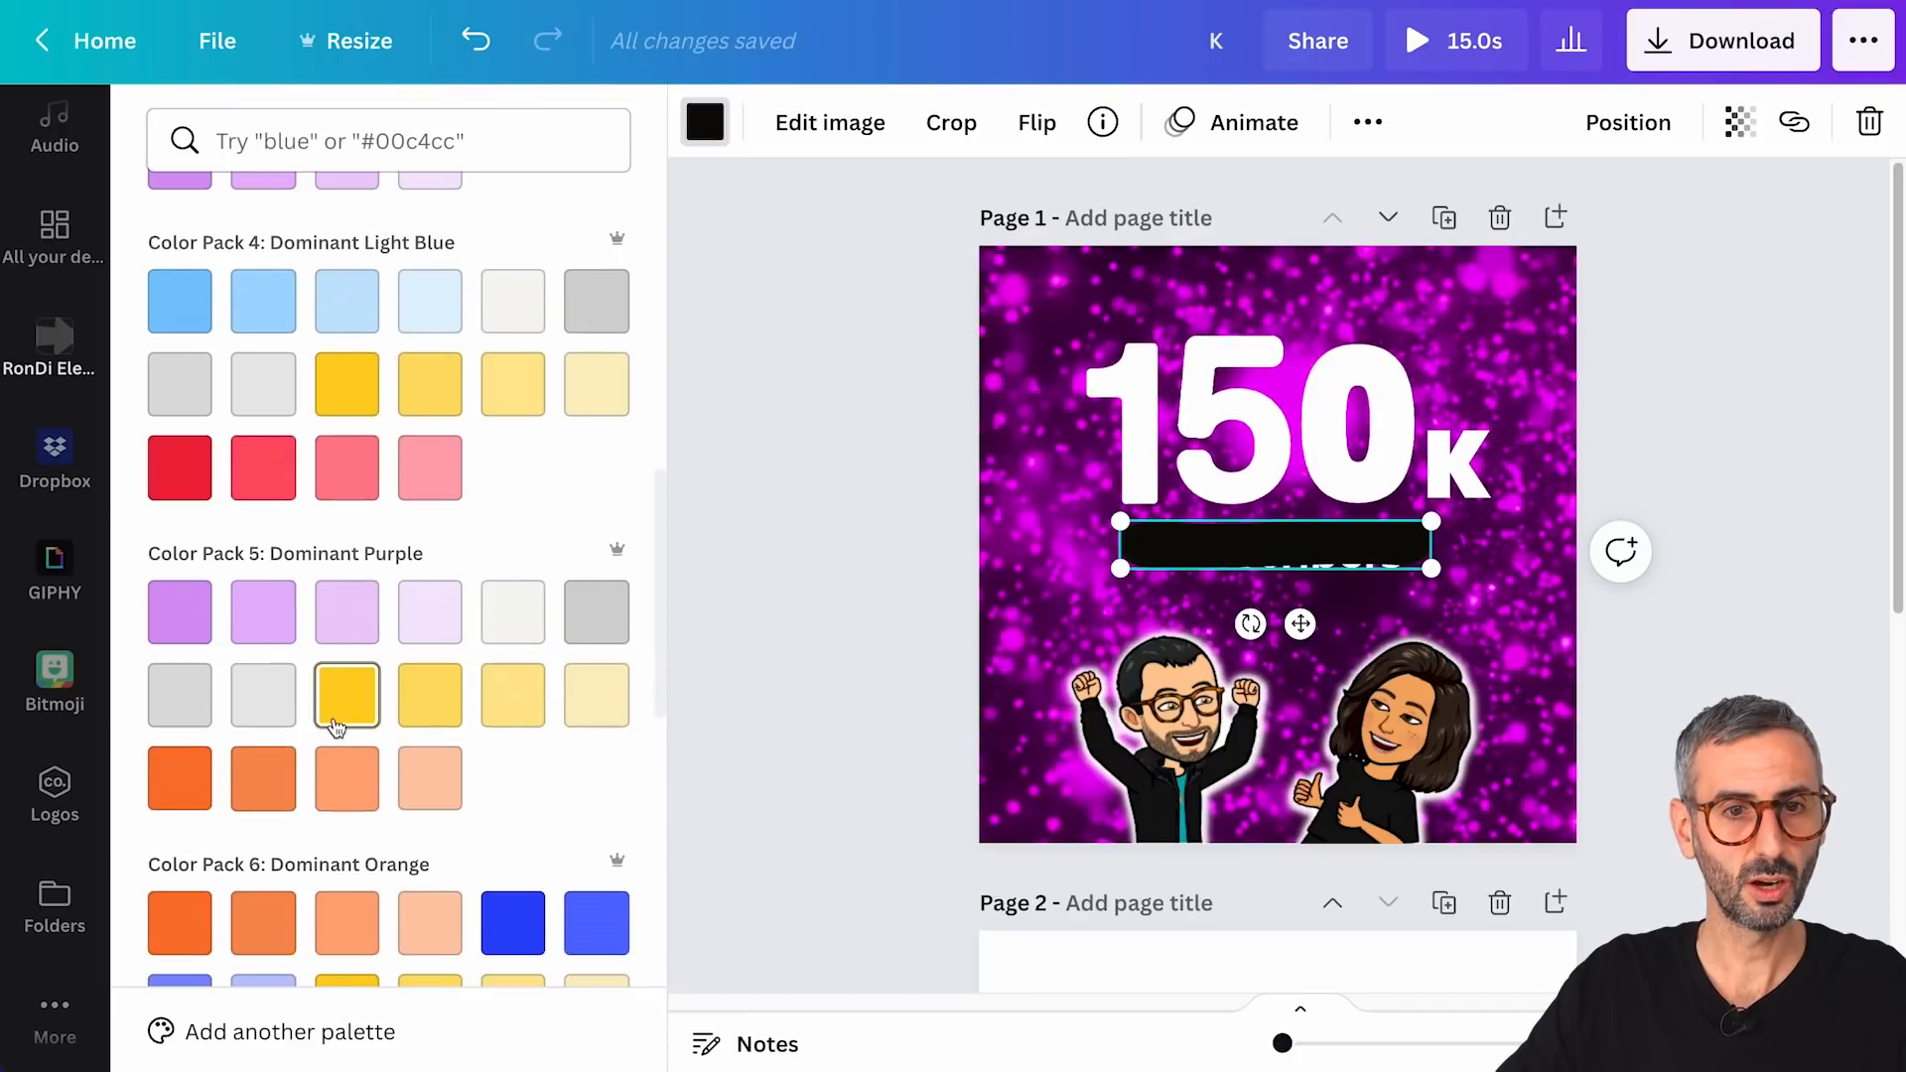
left_click(349, 396)
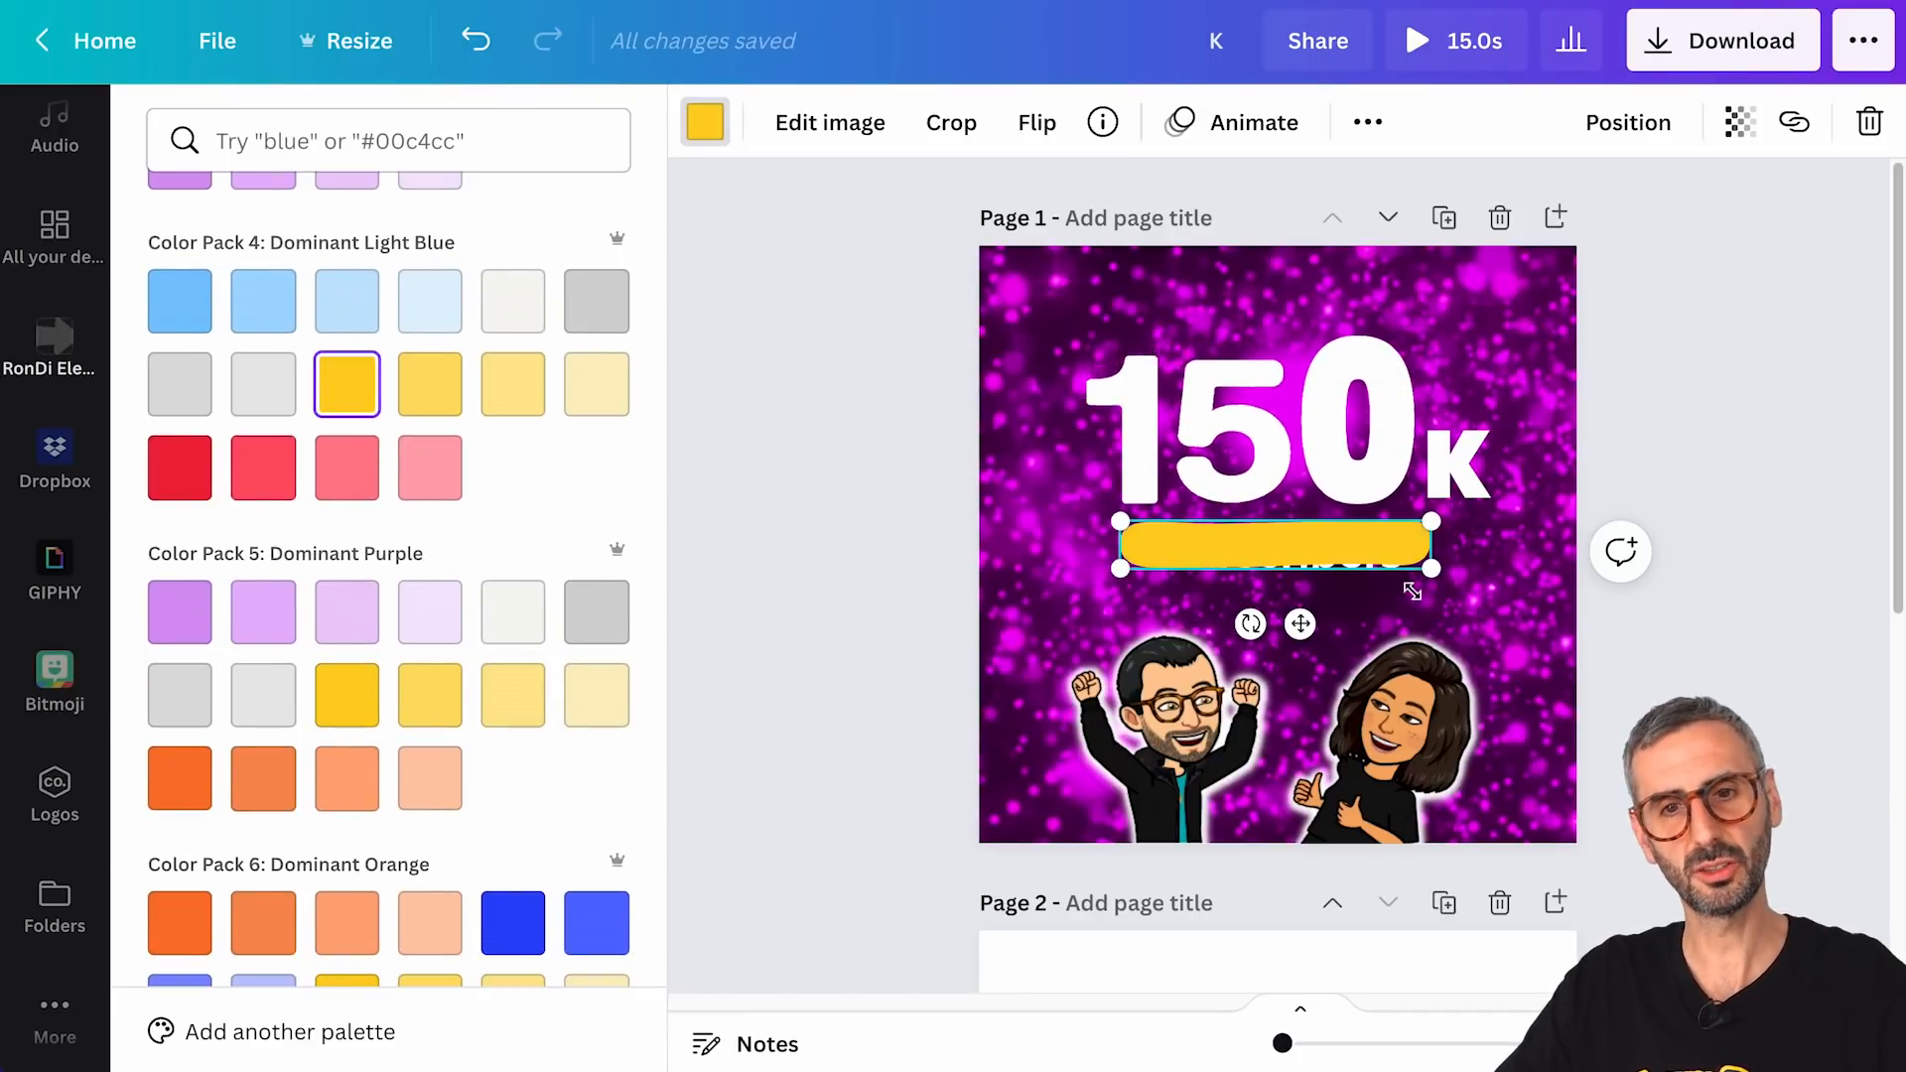
- Send the yellow bar backward behind the "Subscribers" text and centre the text on the bar
left_click(1636, 135)
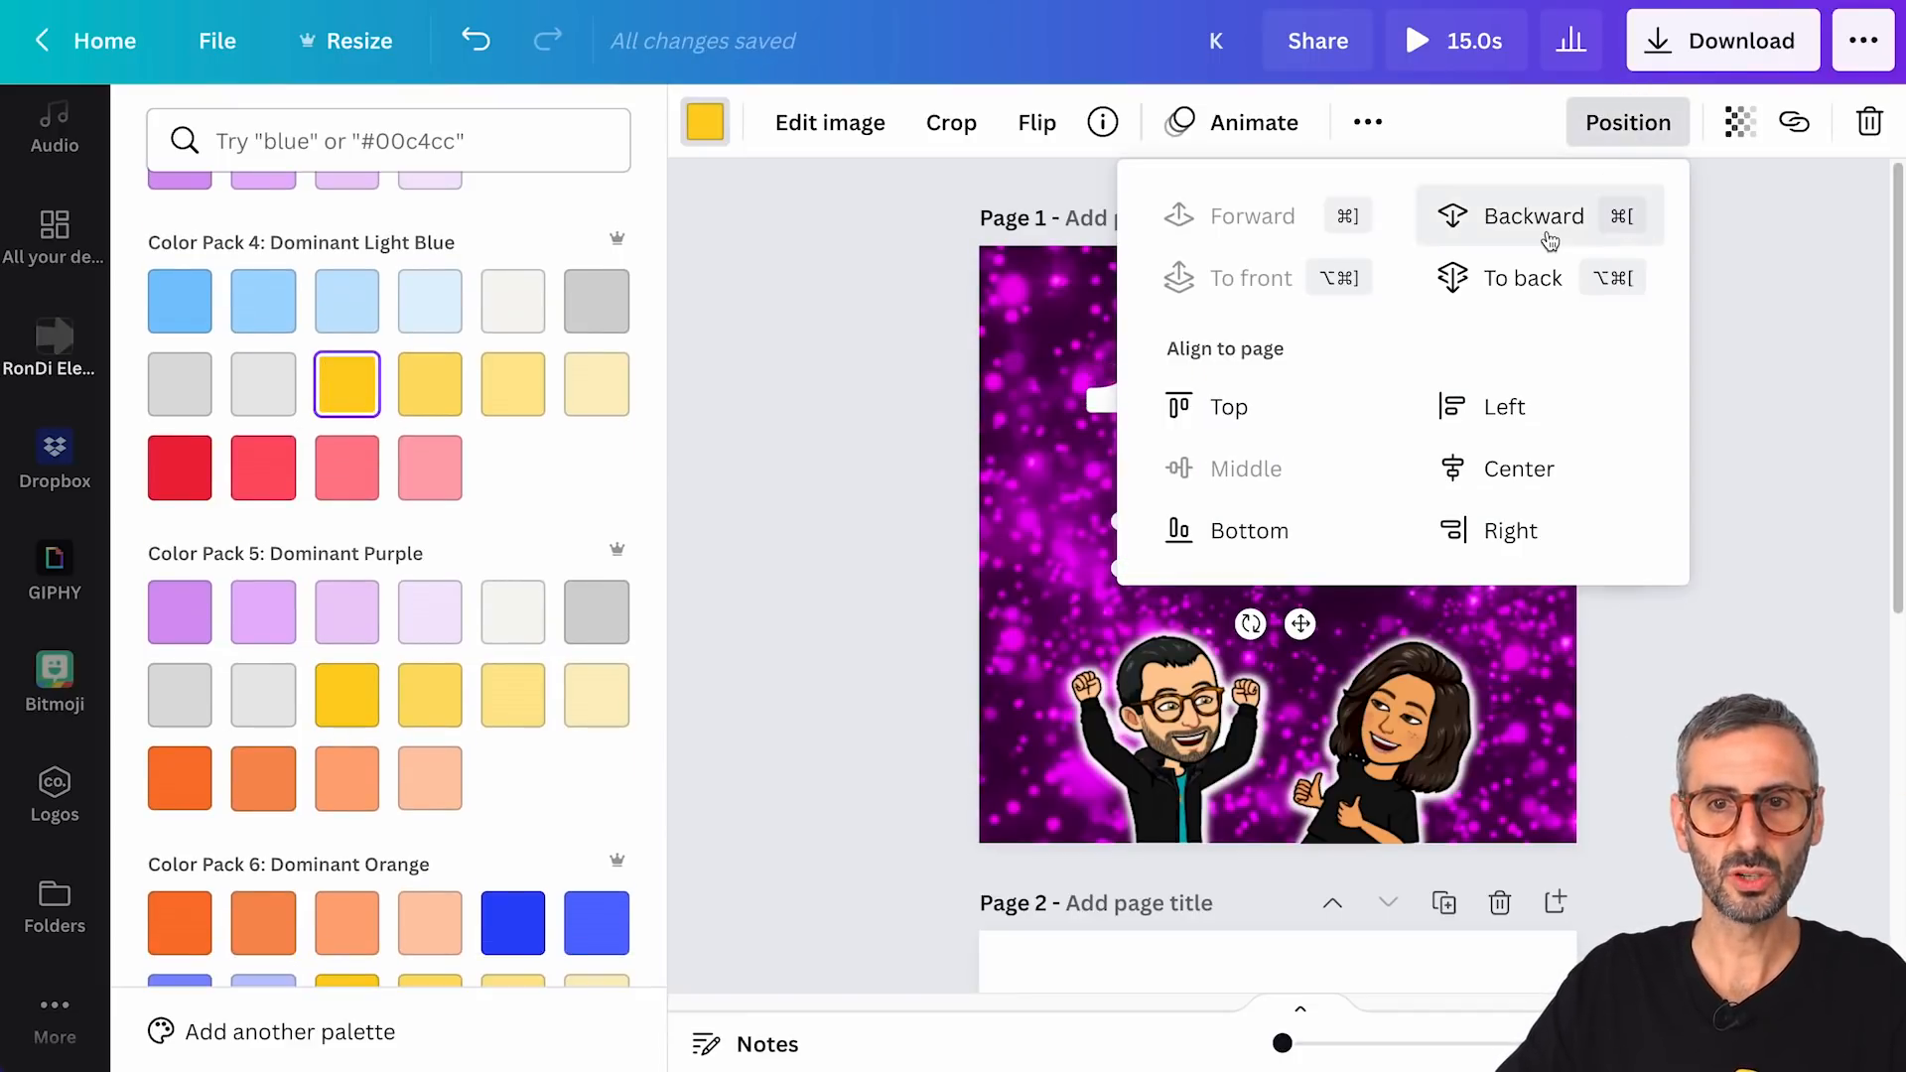
left_click(1348, 544)
double_click(1348, 544)
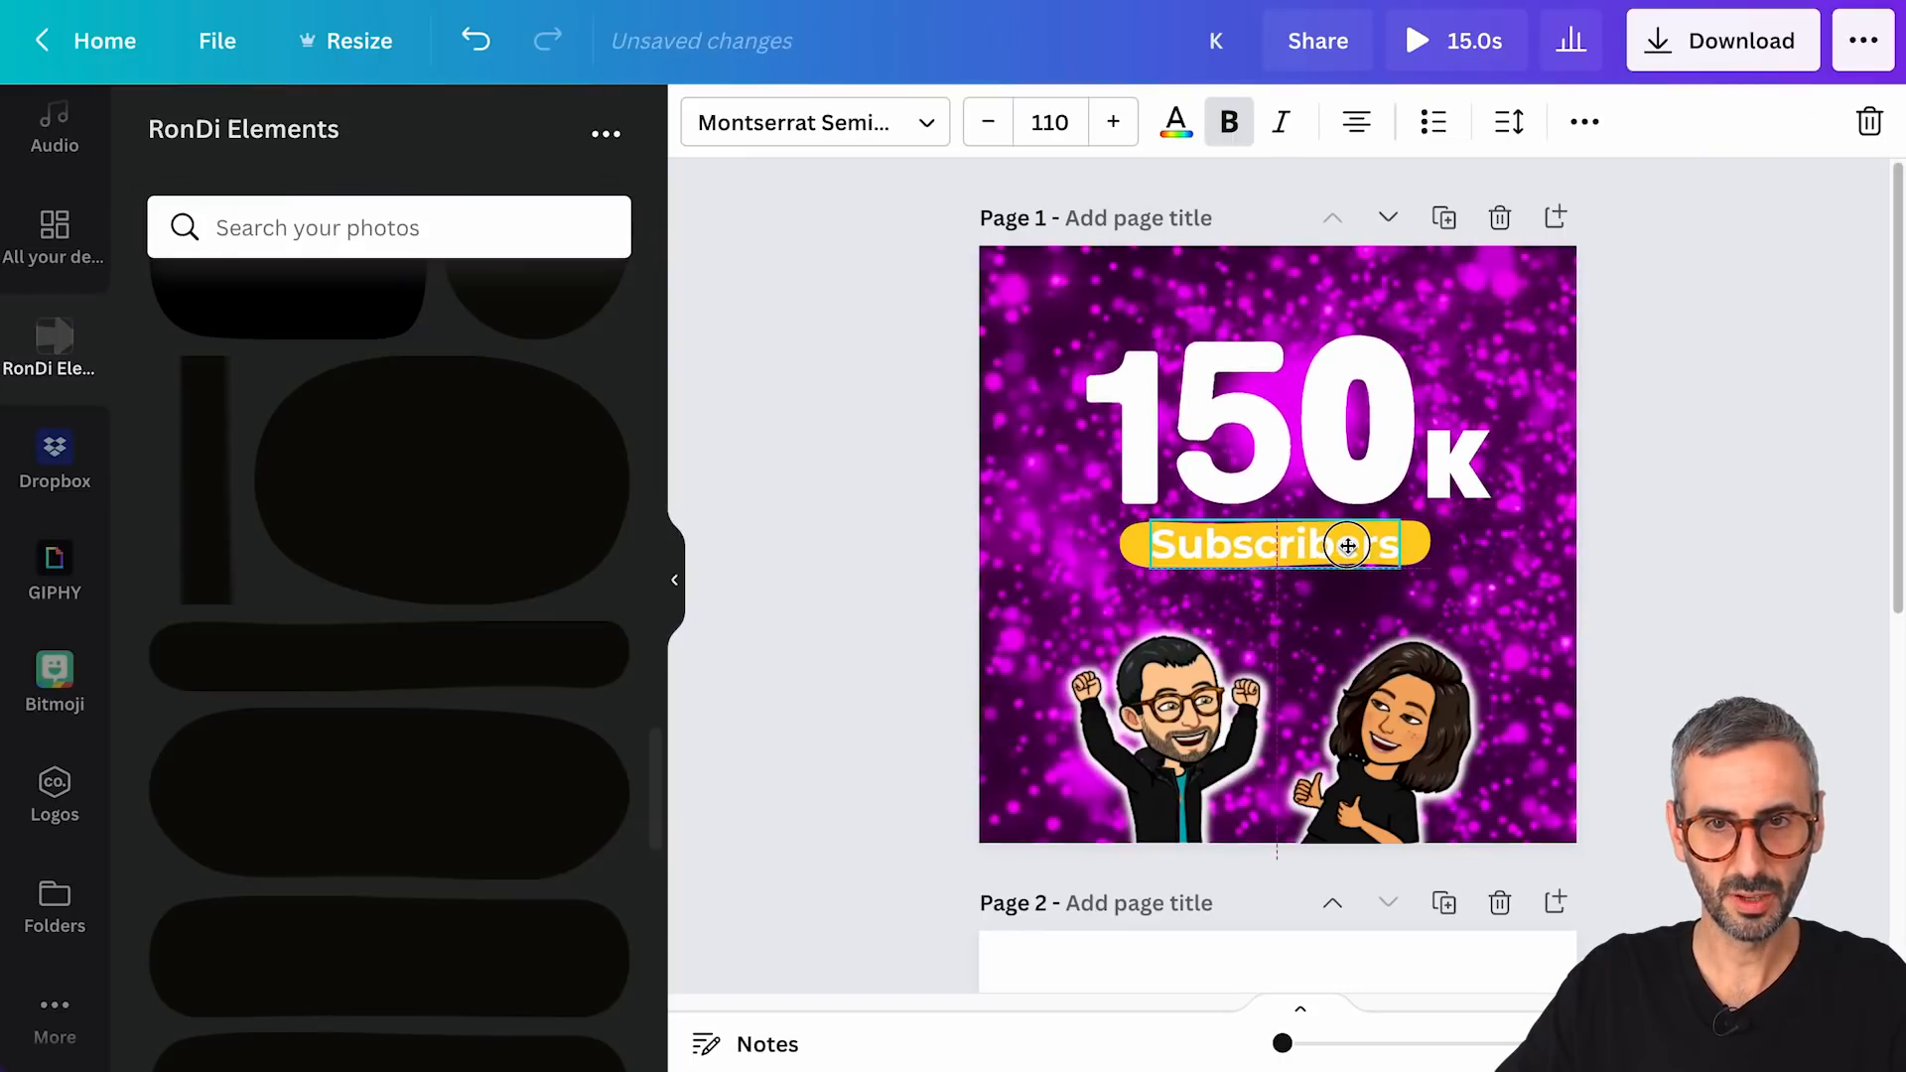
- Colour the "Subscribers" text black from the Black Accent palette and tilt it slightly to follow the bar
left_click(1175, 121)
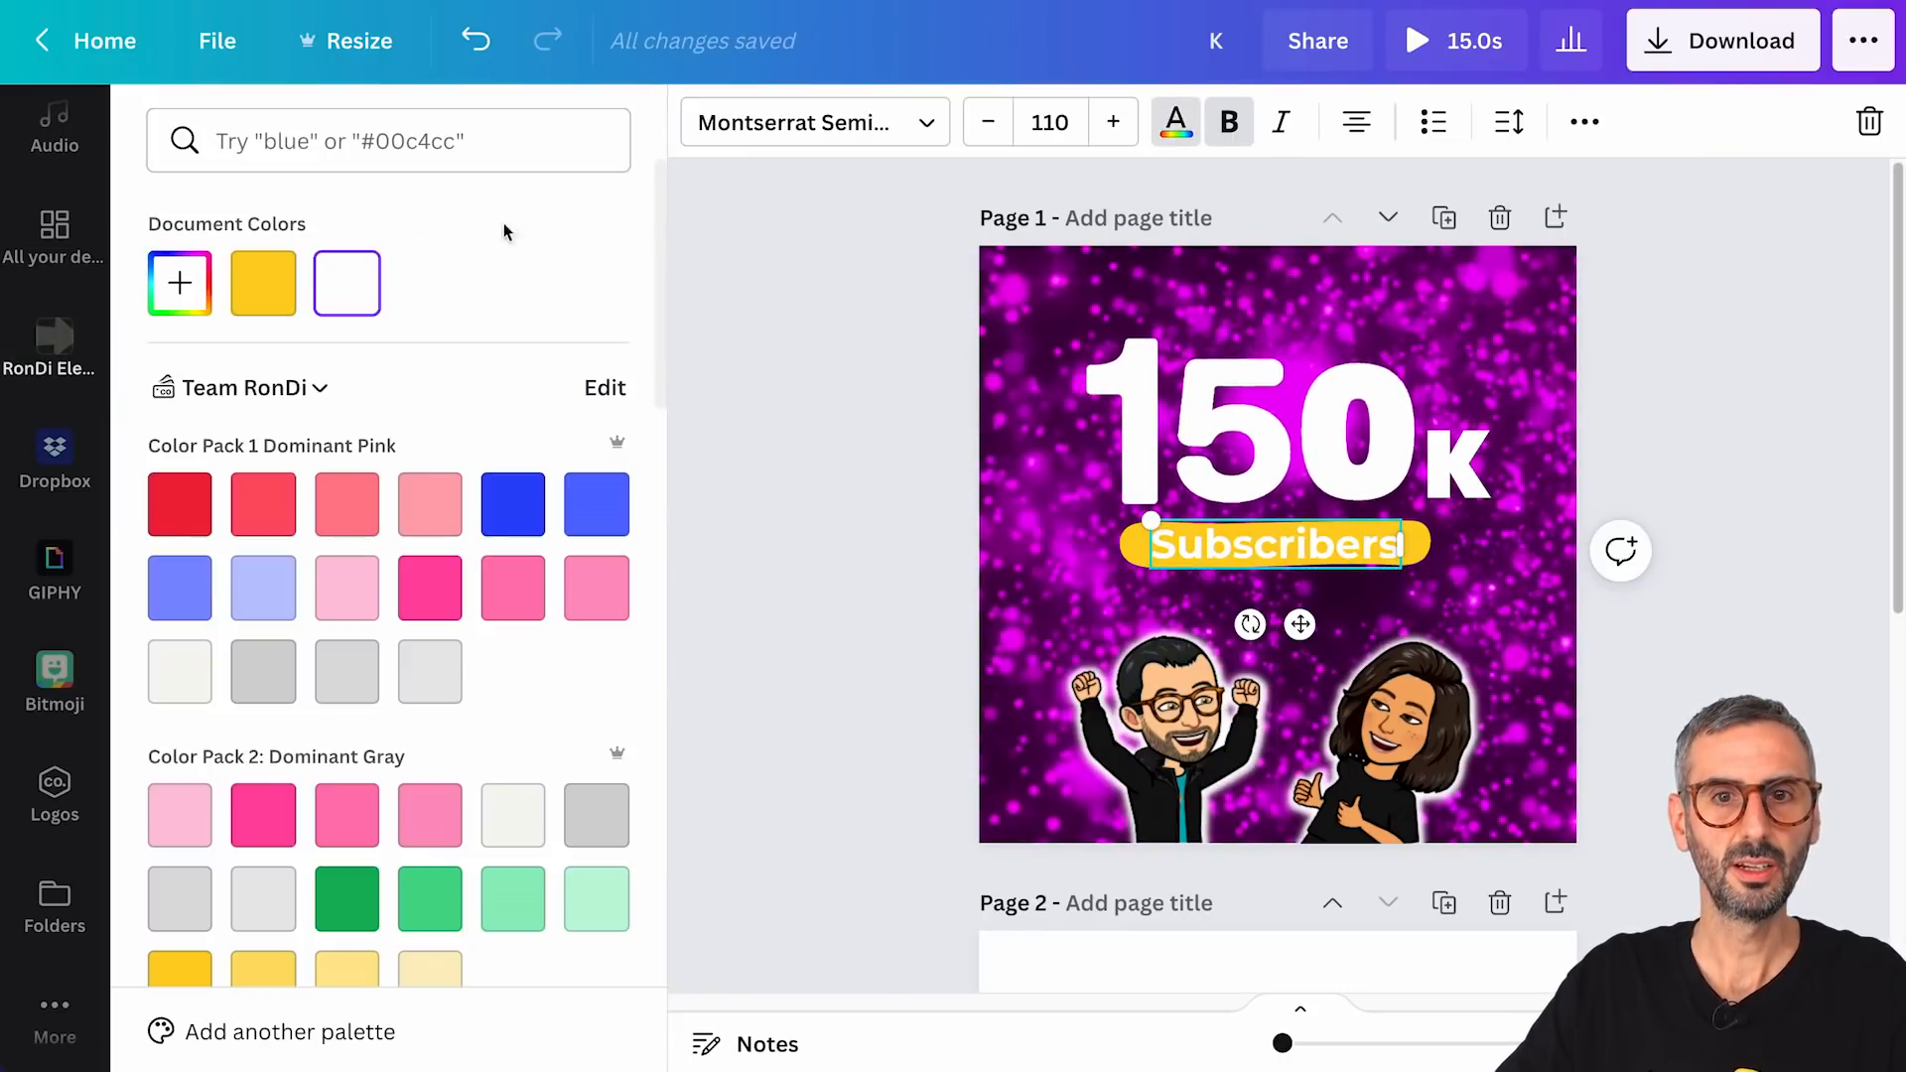
scroll(328, 465, "down", 5)
scroll(328, 465, "down", 10)
left_click(180, 887)
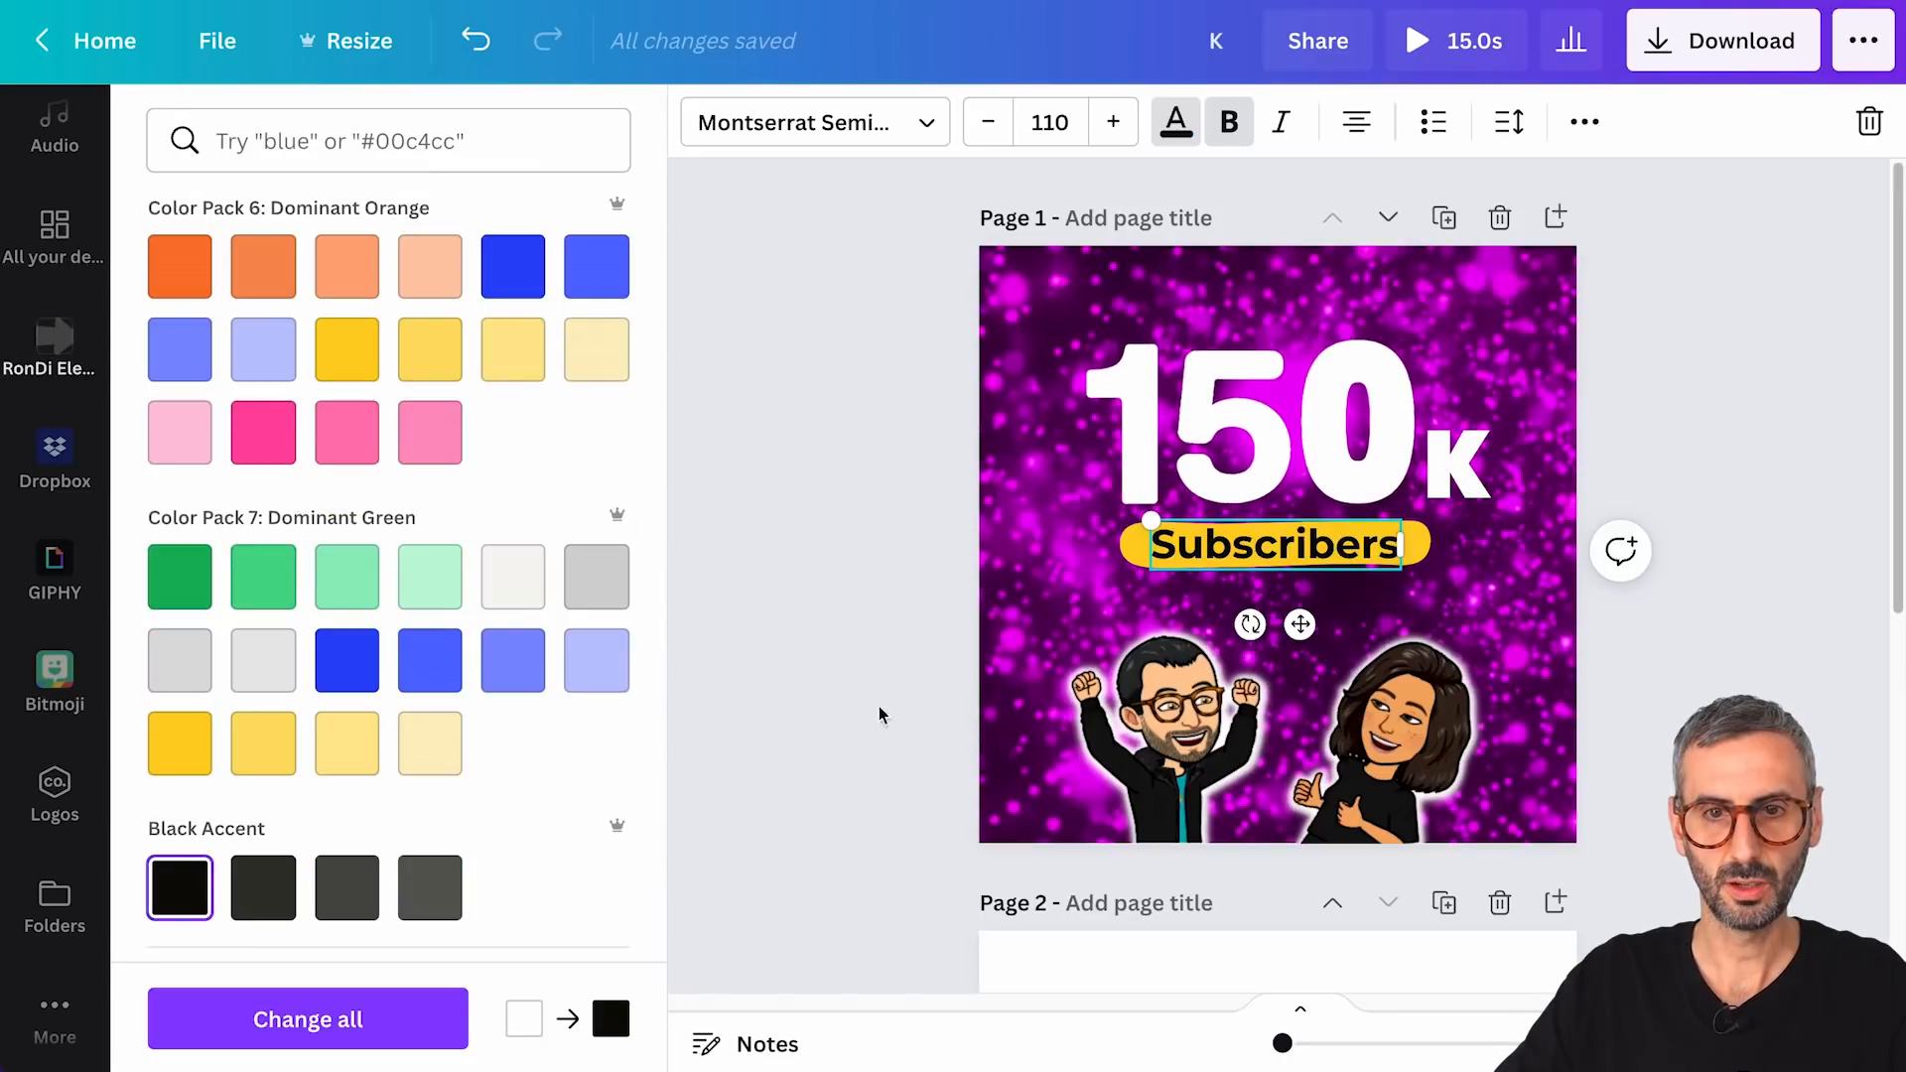
left_click_drag(1247, 623, 1245, 631)
left_click(1650, 727)
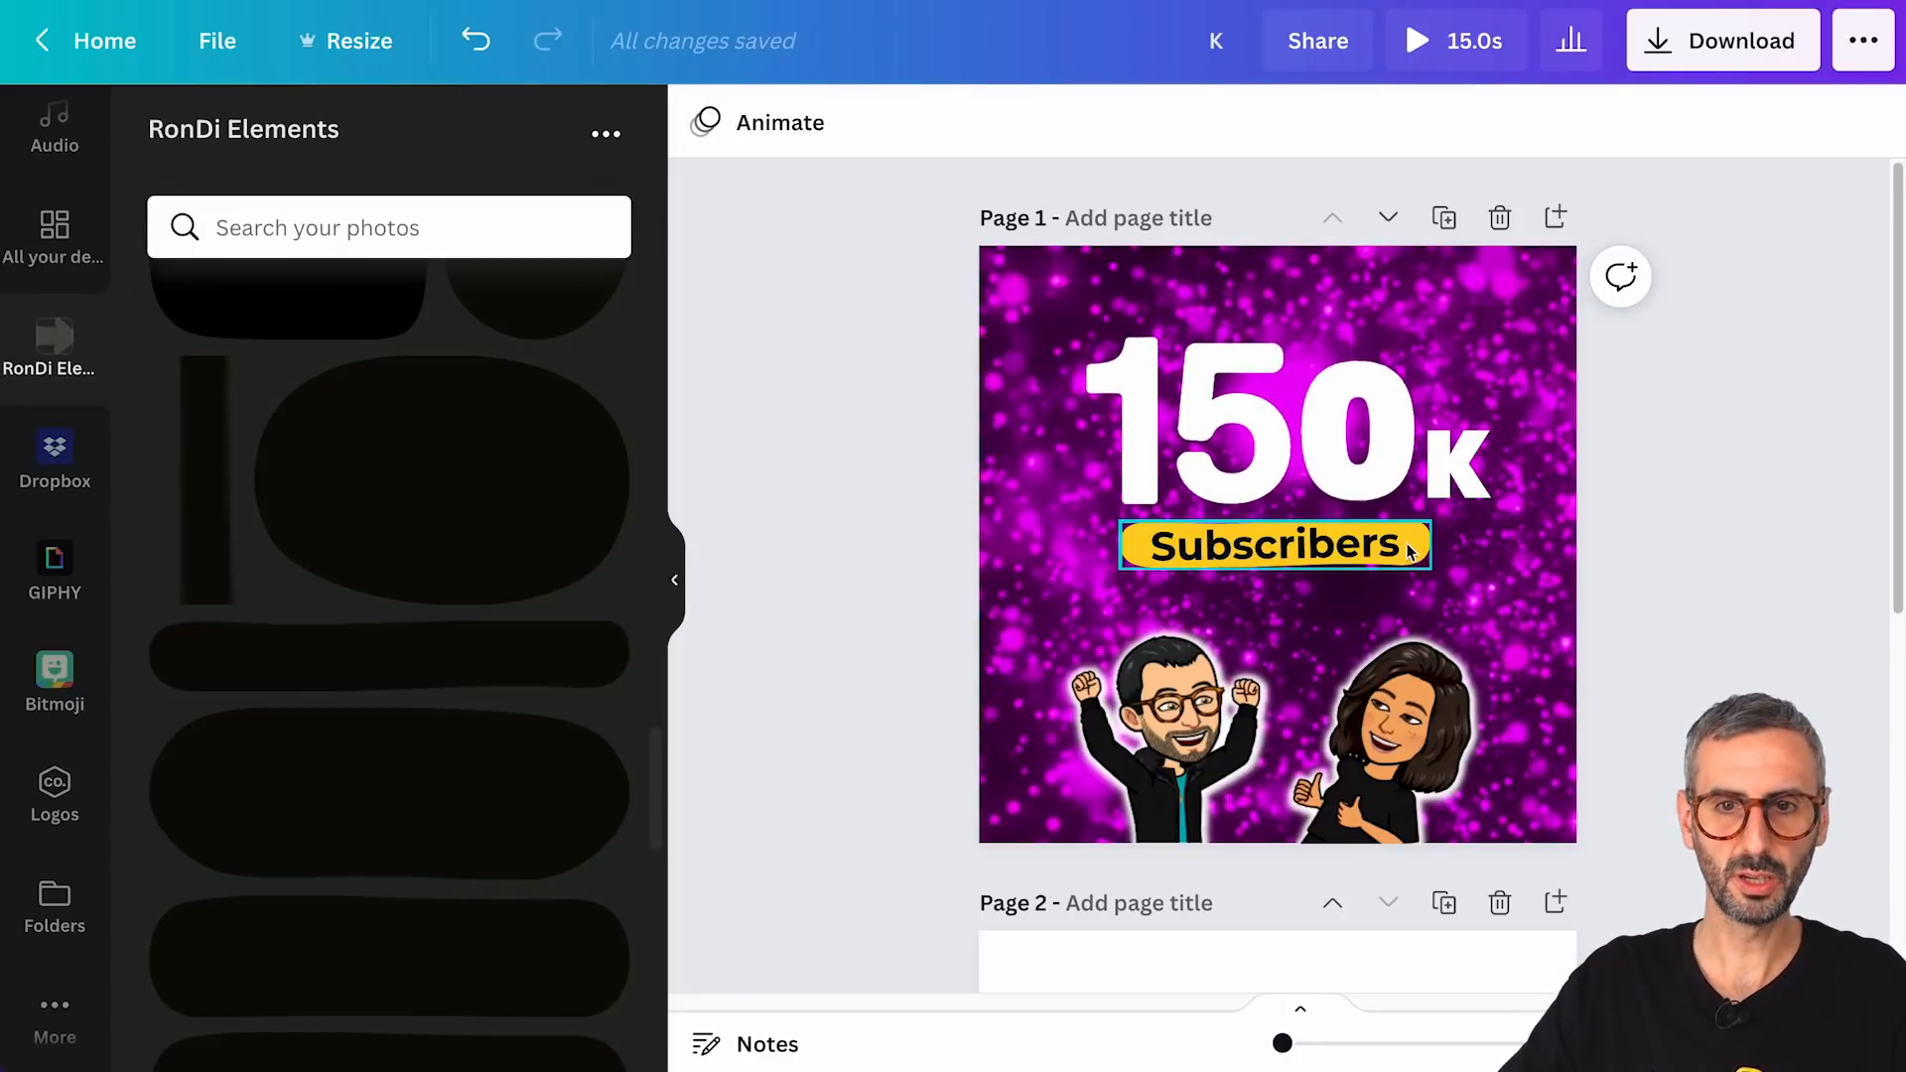
- Move the "Subscribers" text and its yellow bar together slightly down, away from the 150K
left_click(1368, 546)
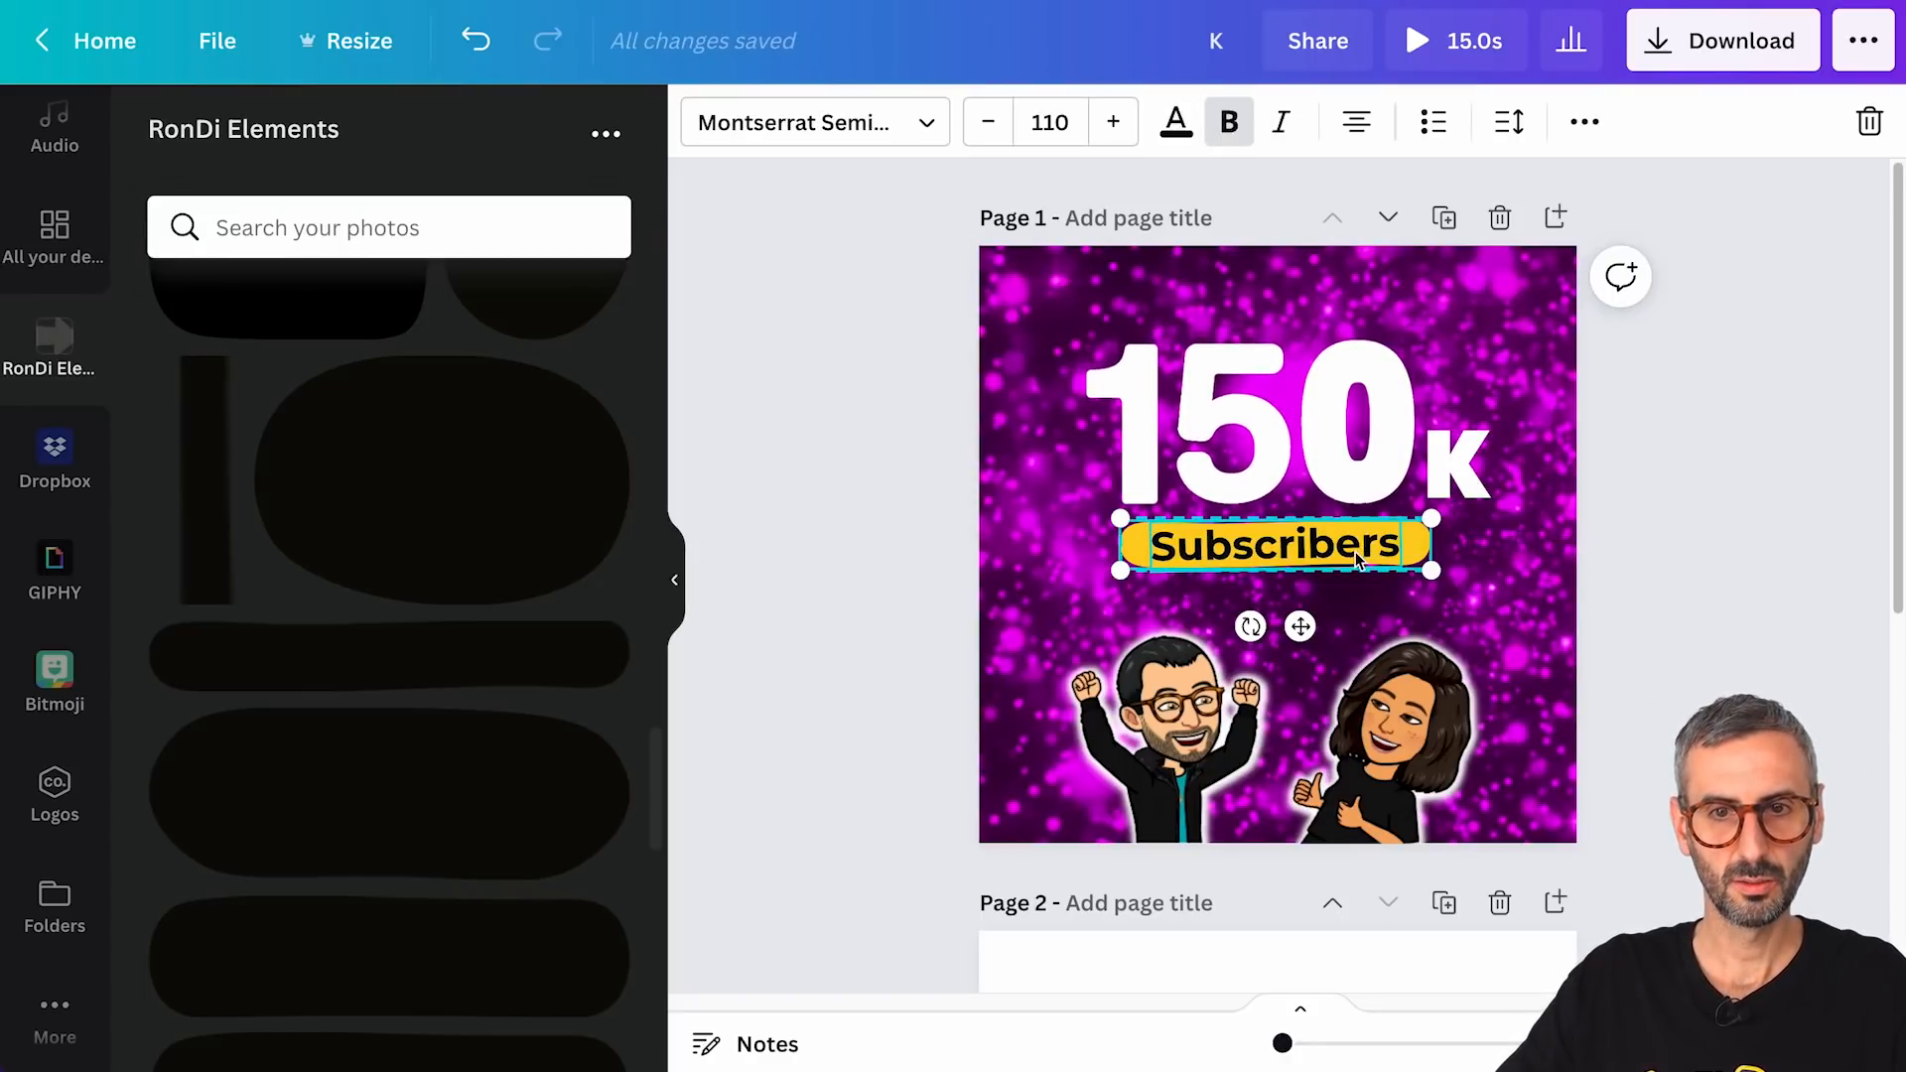
left_click_drag(1348, 551, 1347, 558)
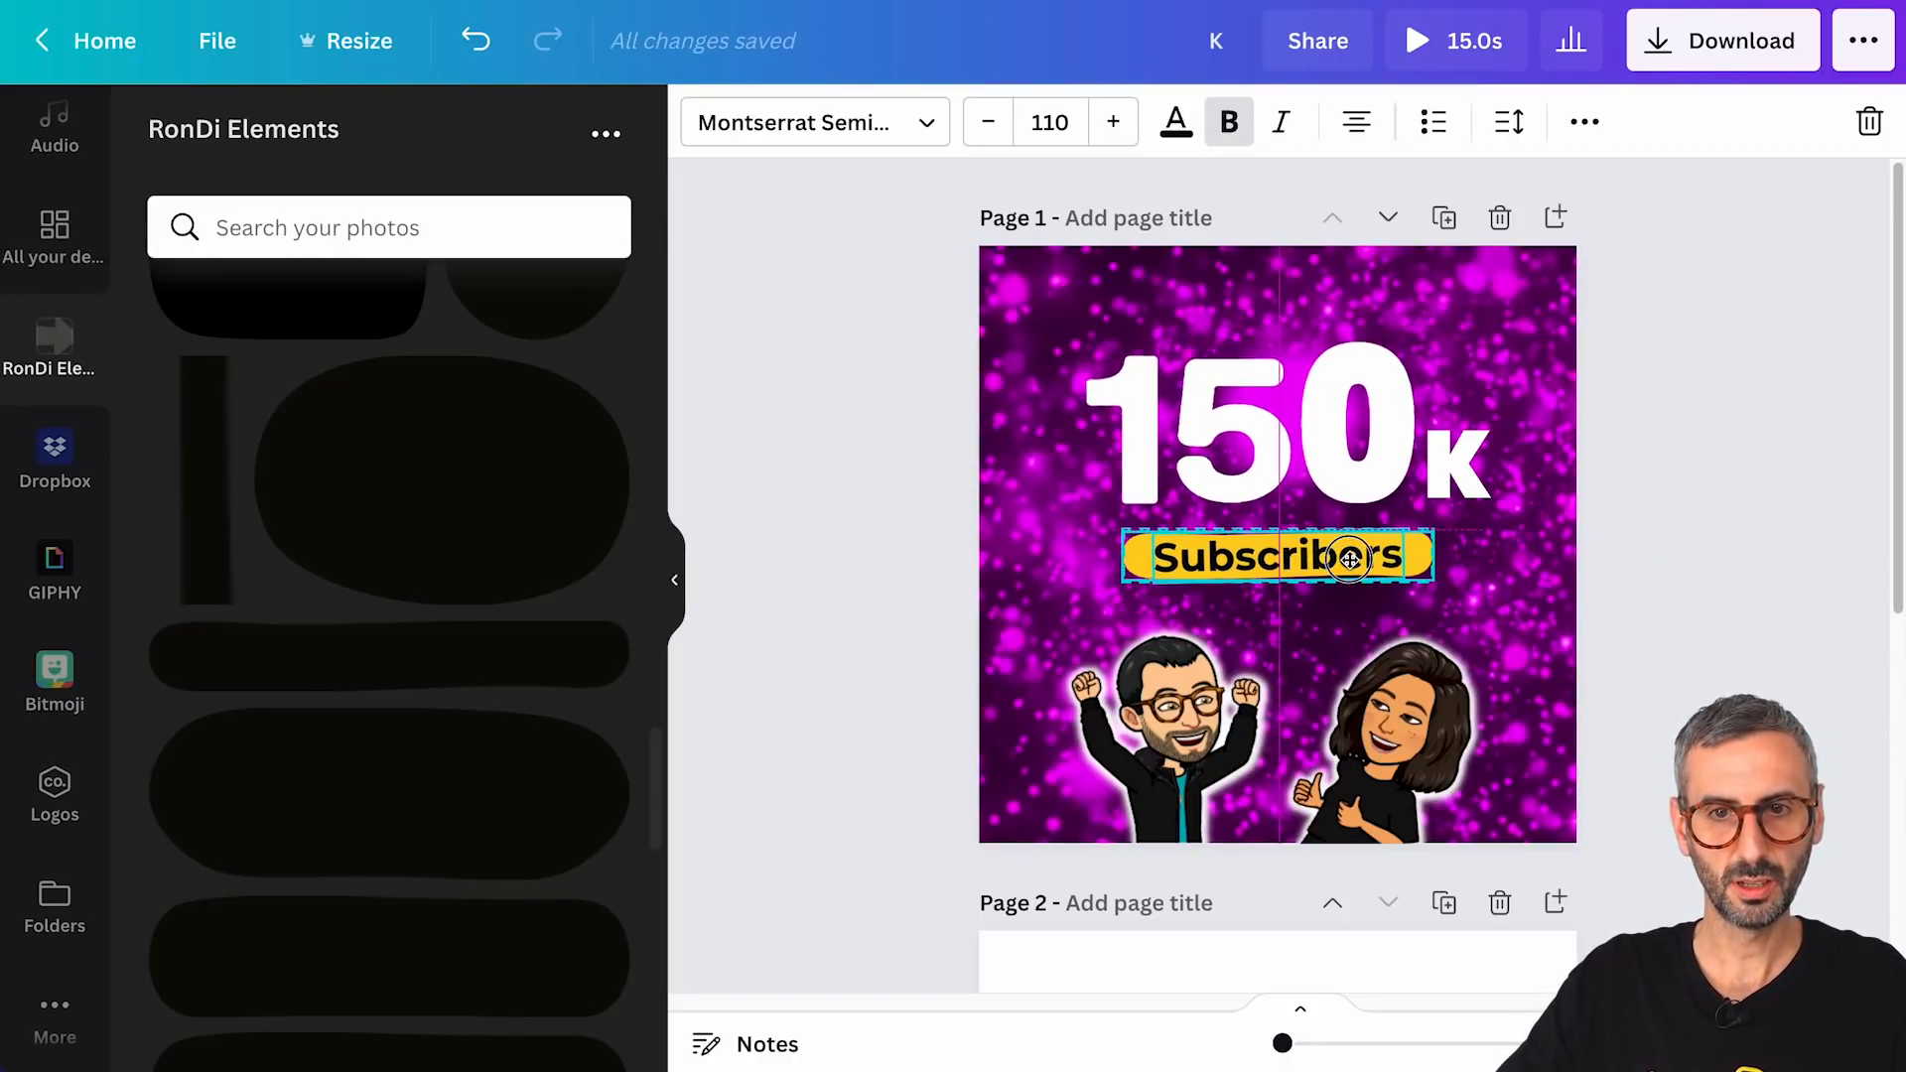
left_click(1610, 643)
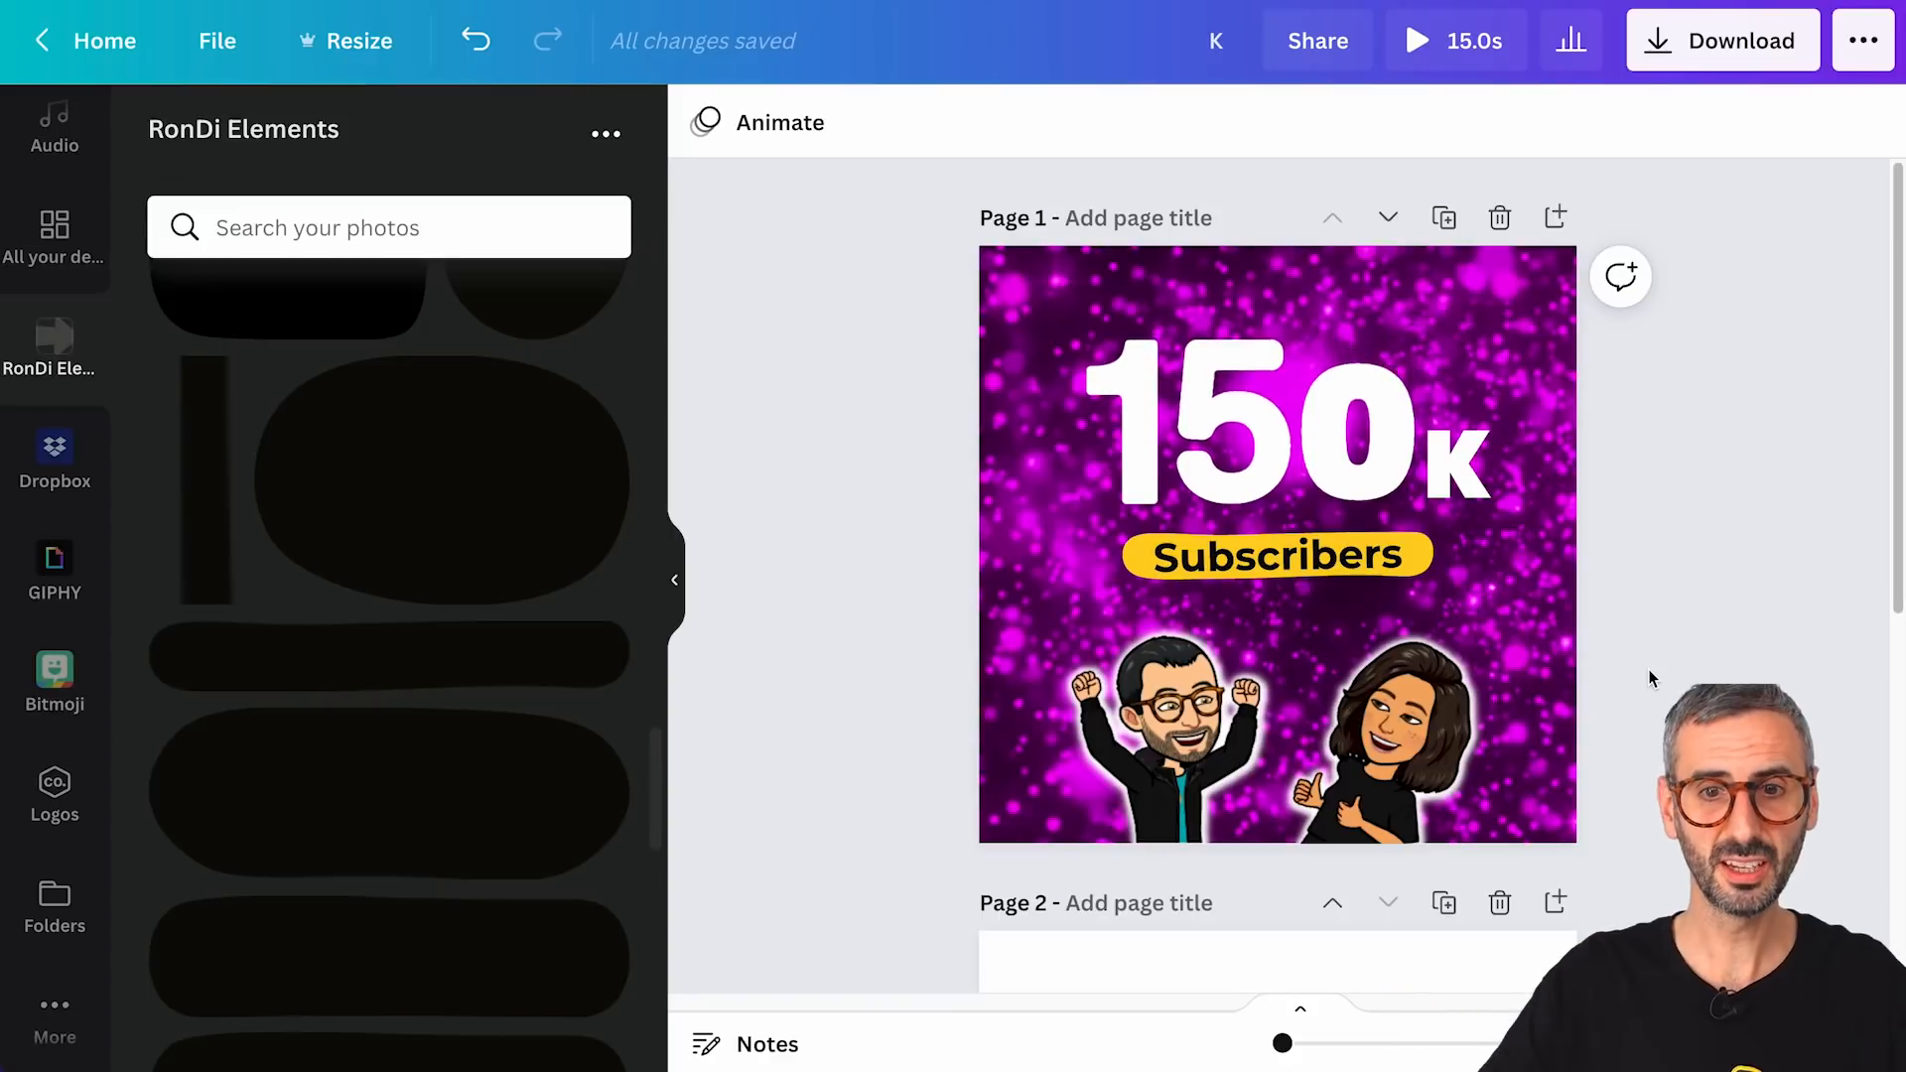
- Set the "Subscribers" text size to 105
left_click(1296, 564)
left_click(1046, 120)
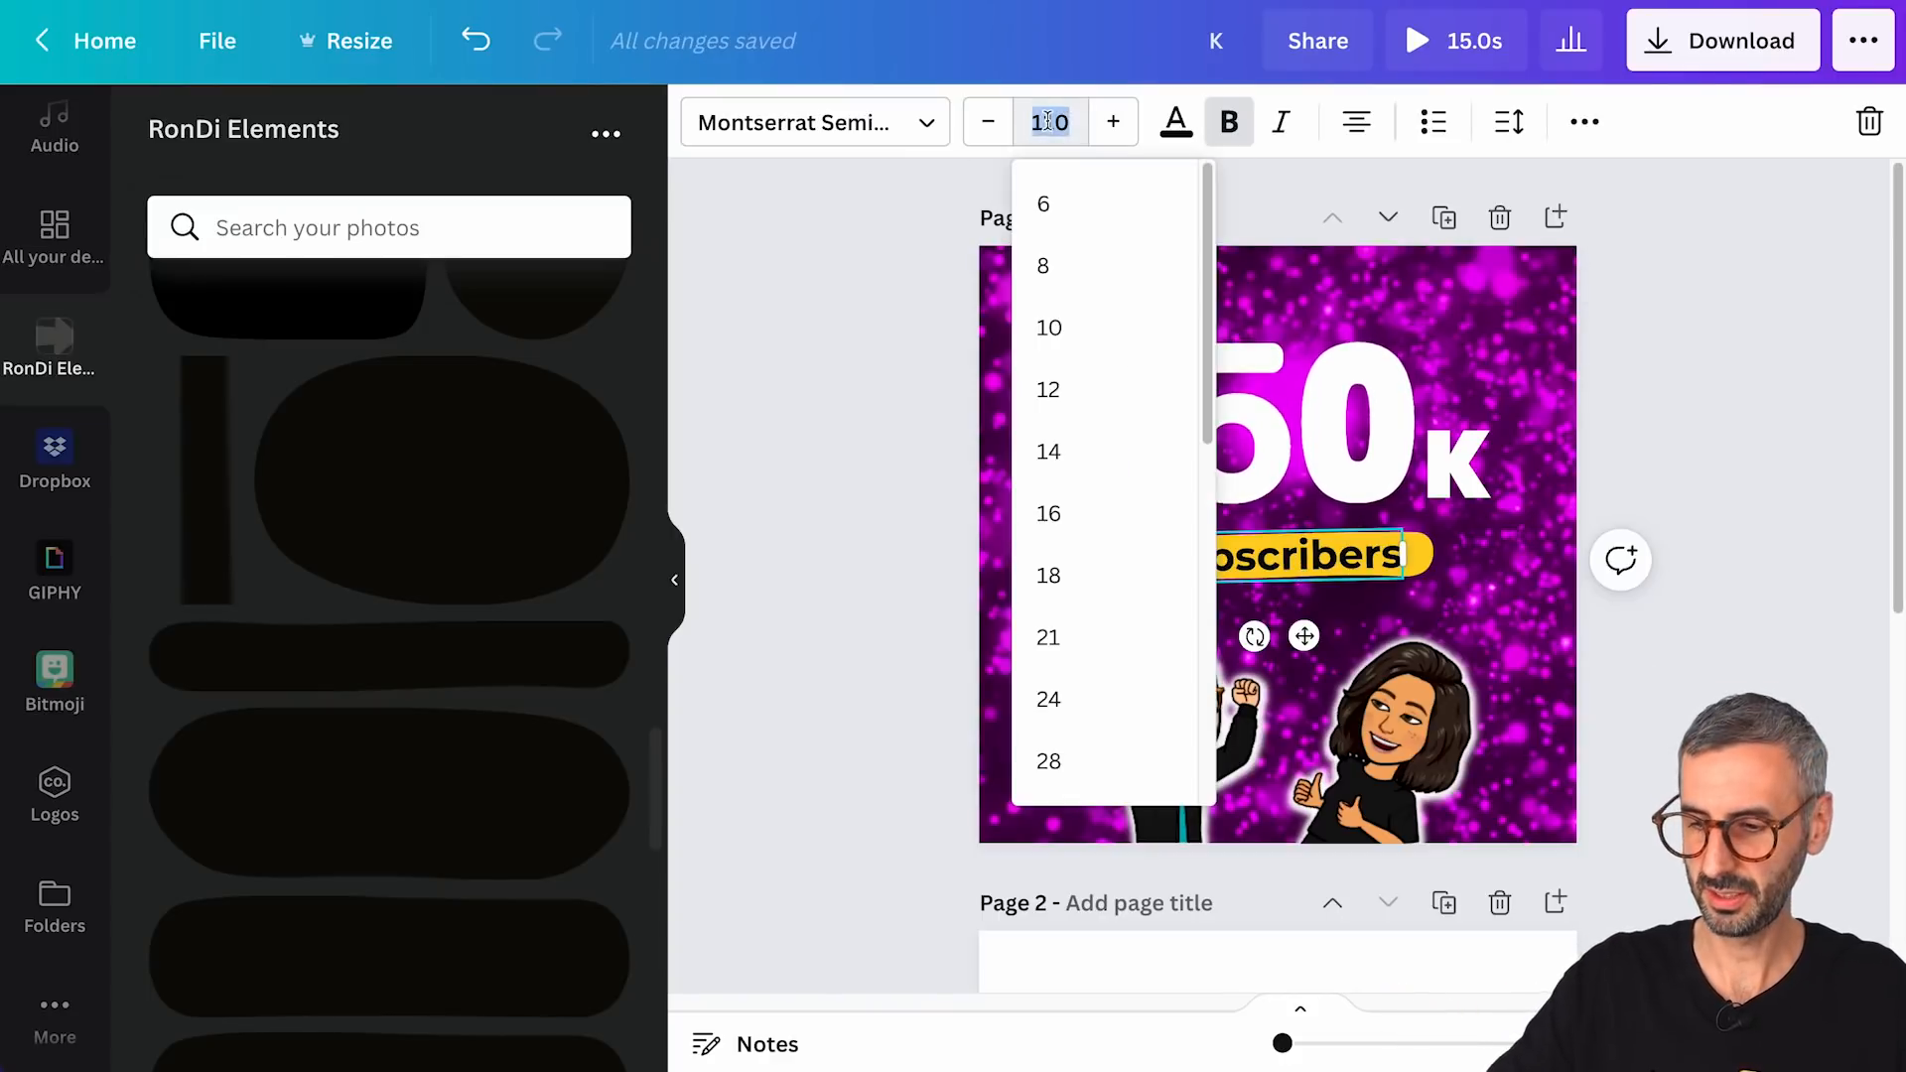
type("105")
key("Return")
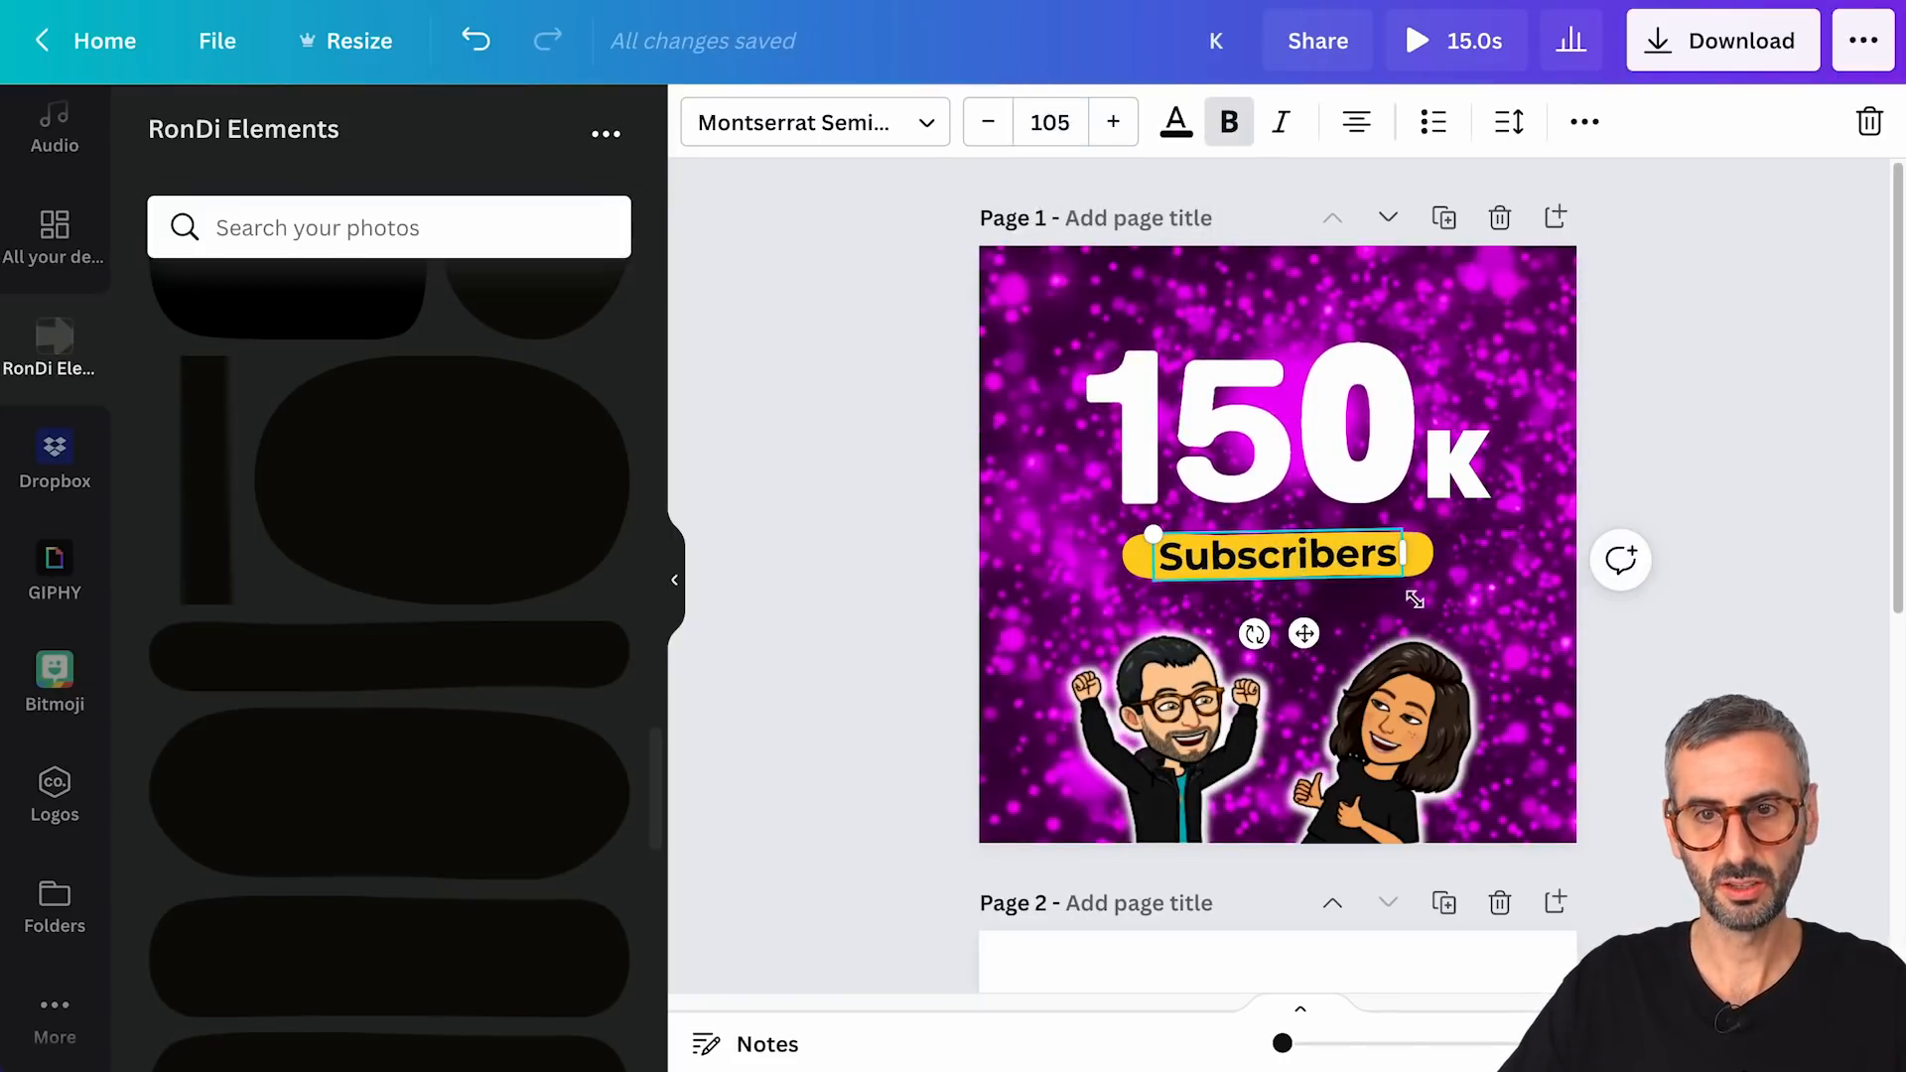
key("Escape")
- Open the text animations for "Subscribers" and preview styles such as Typewriter, Block and Breathe on it
left_click(1298, 562)
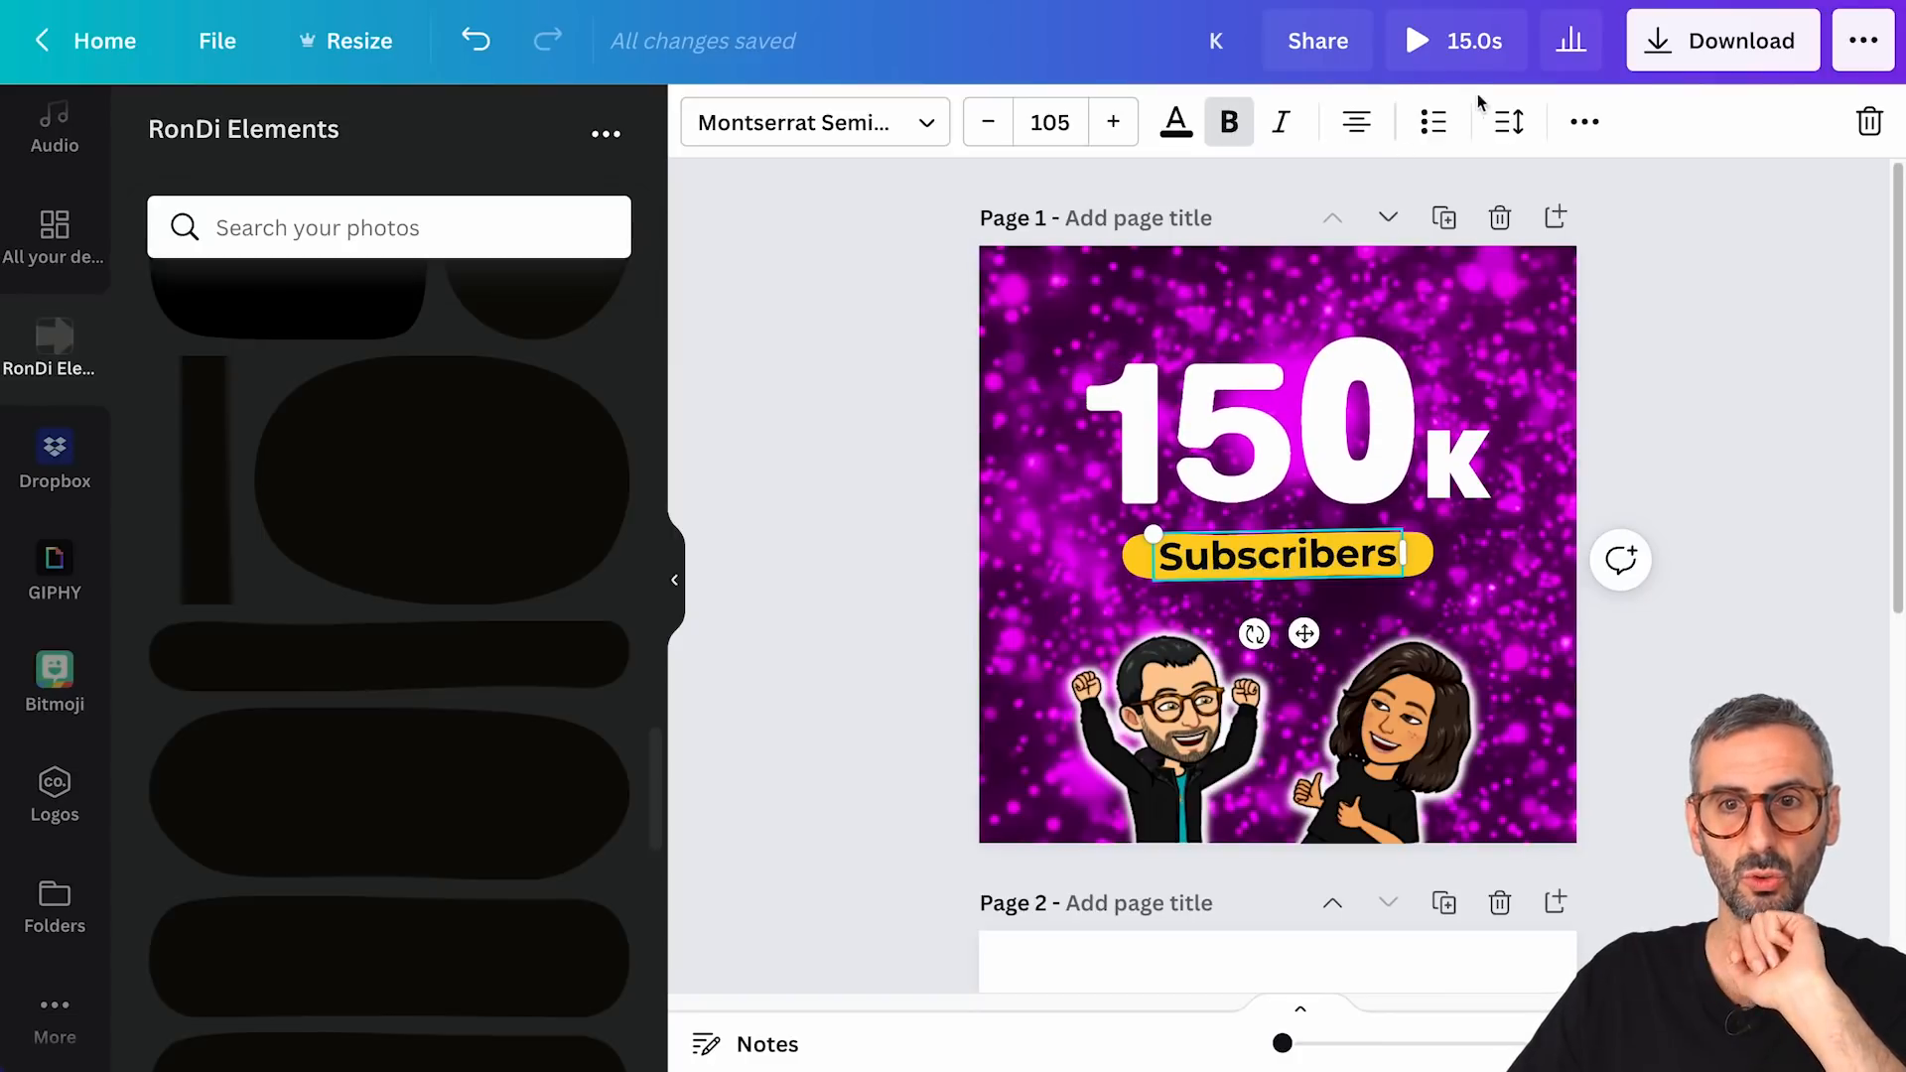
left_click(1581, 123)
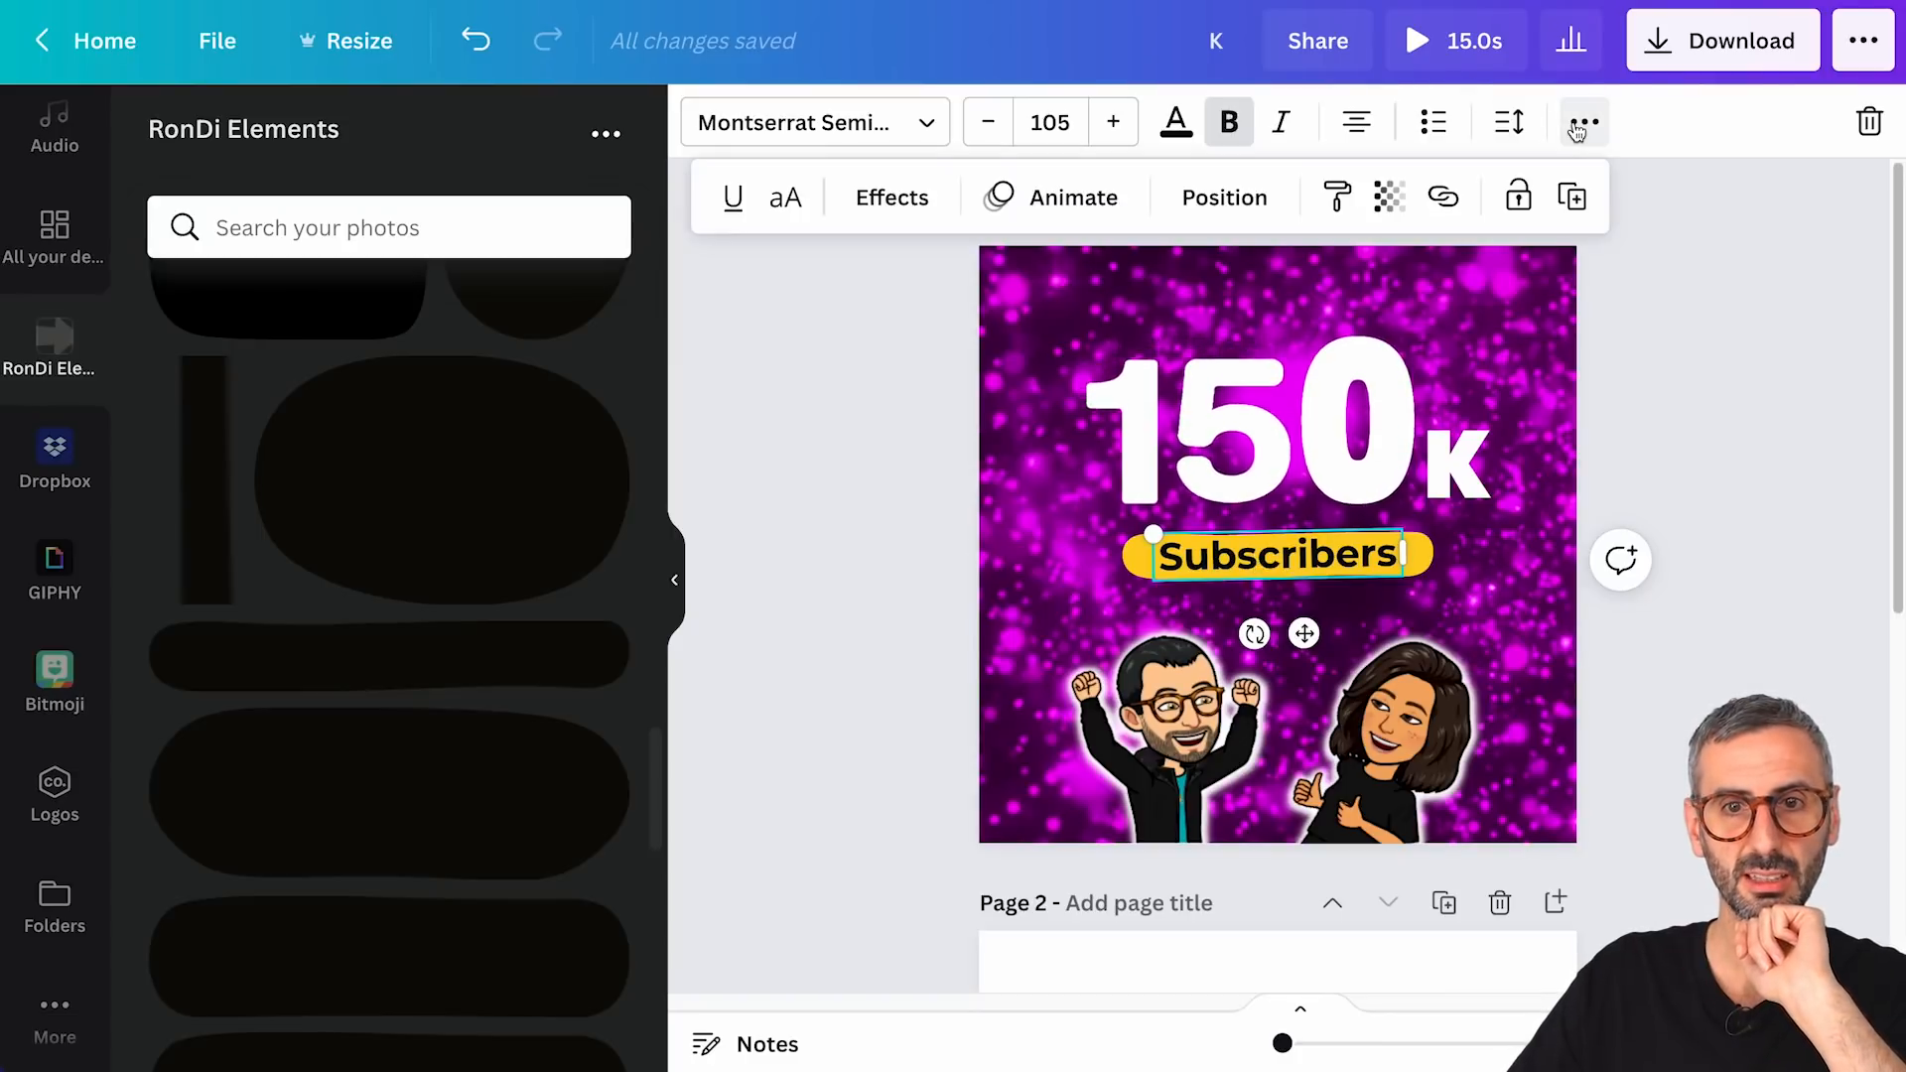
left_click(1082, 202)
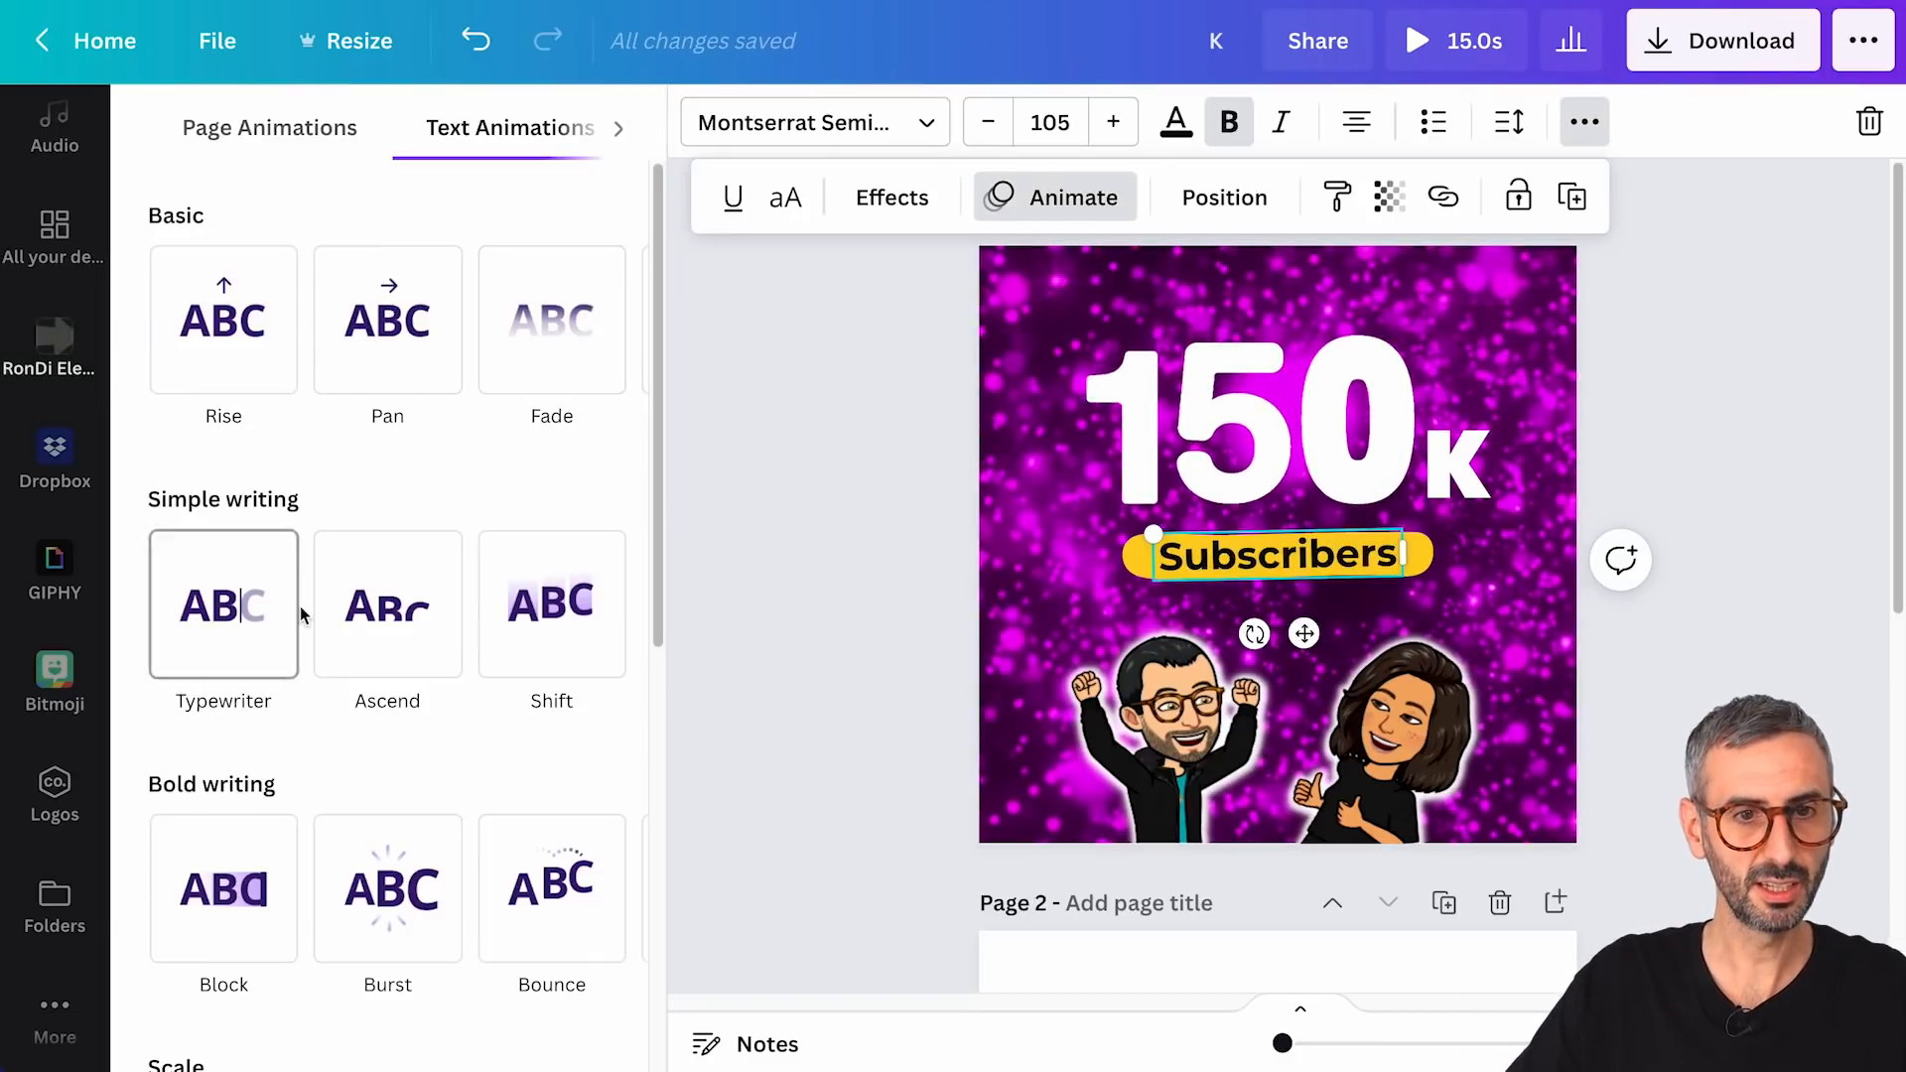
scroll(300, 607, "down", 1)
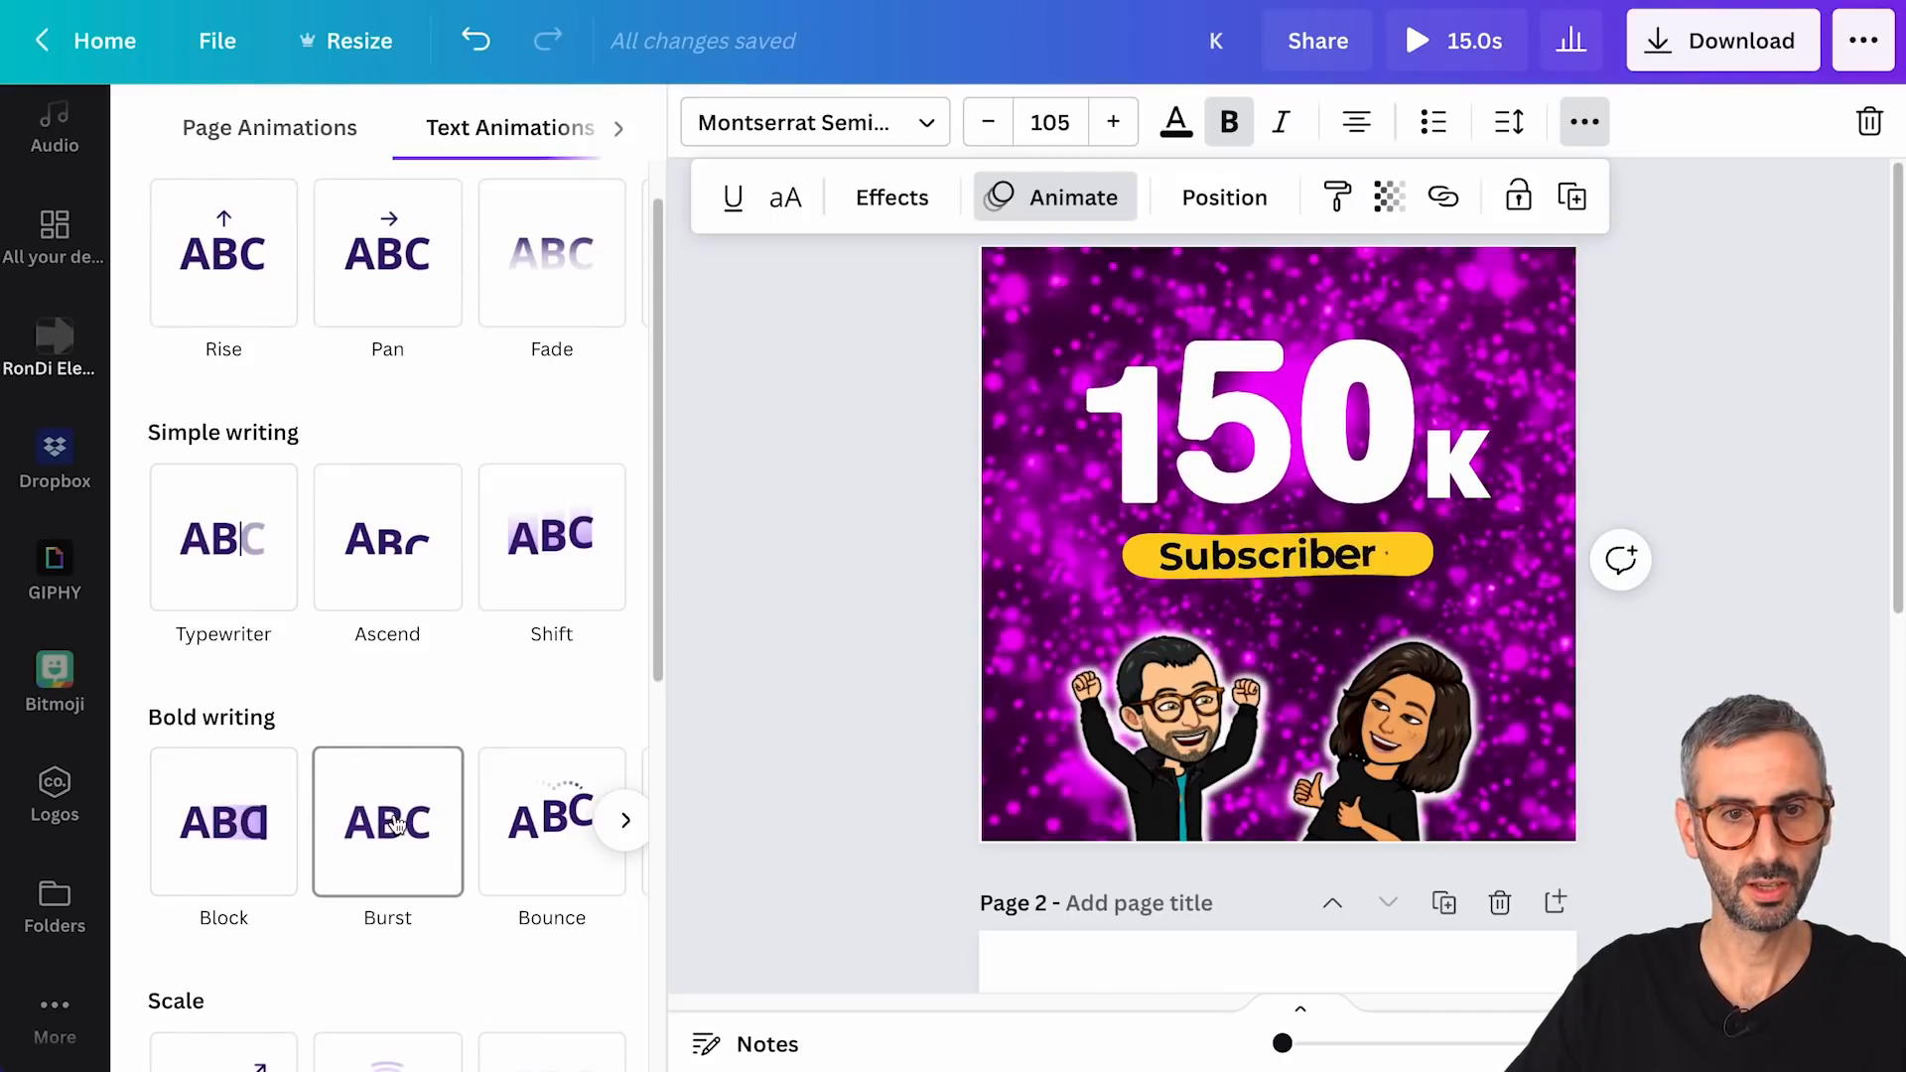
scroll(199, 715, "down", 3)
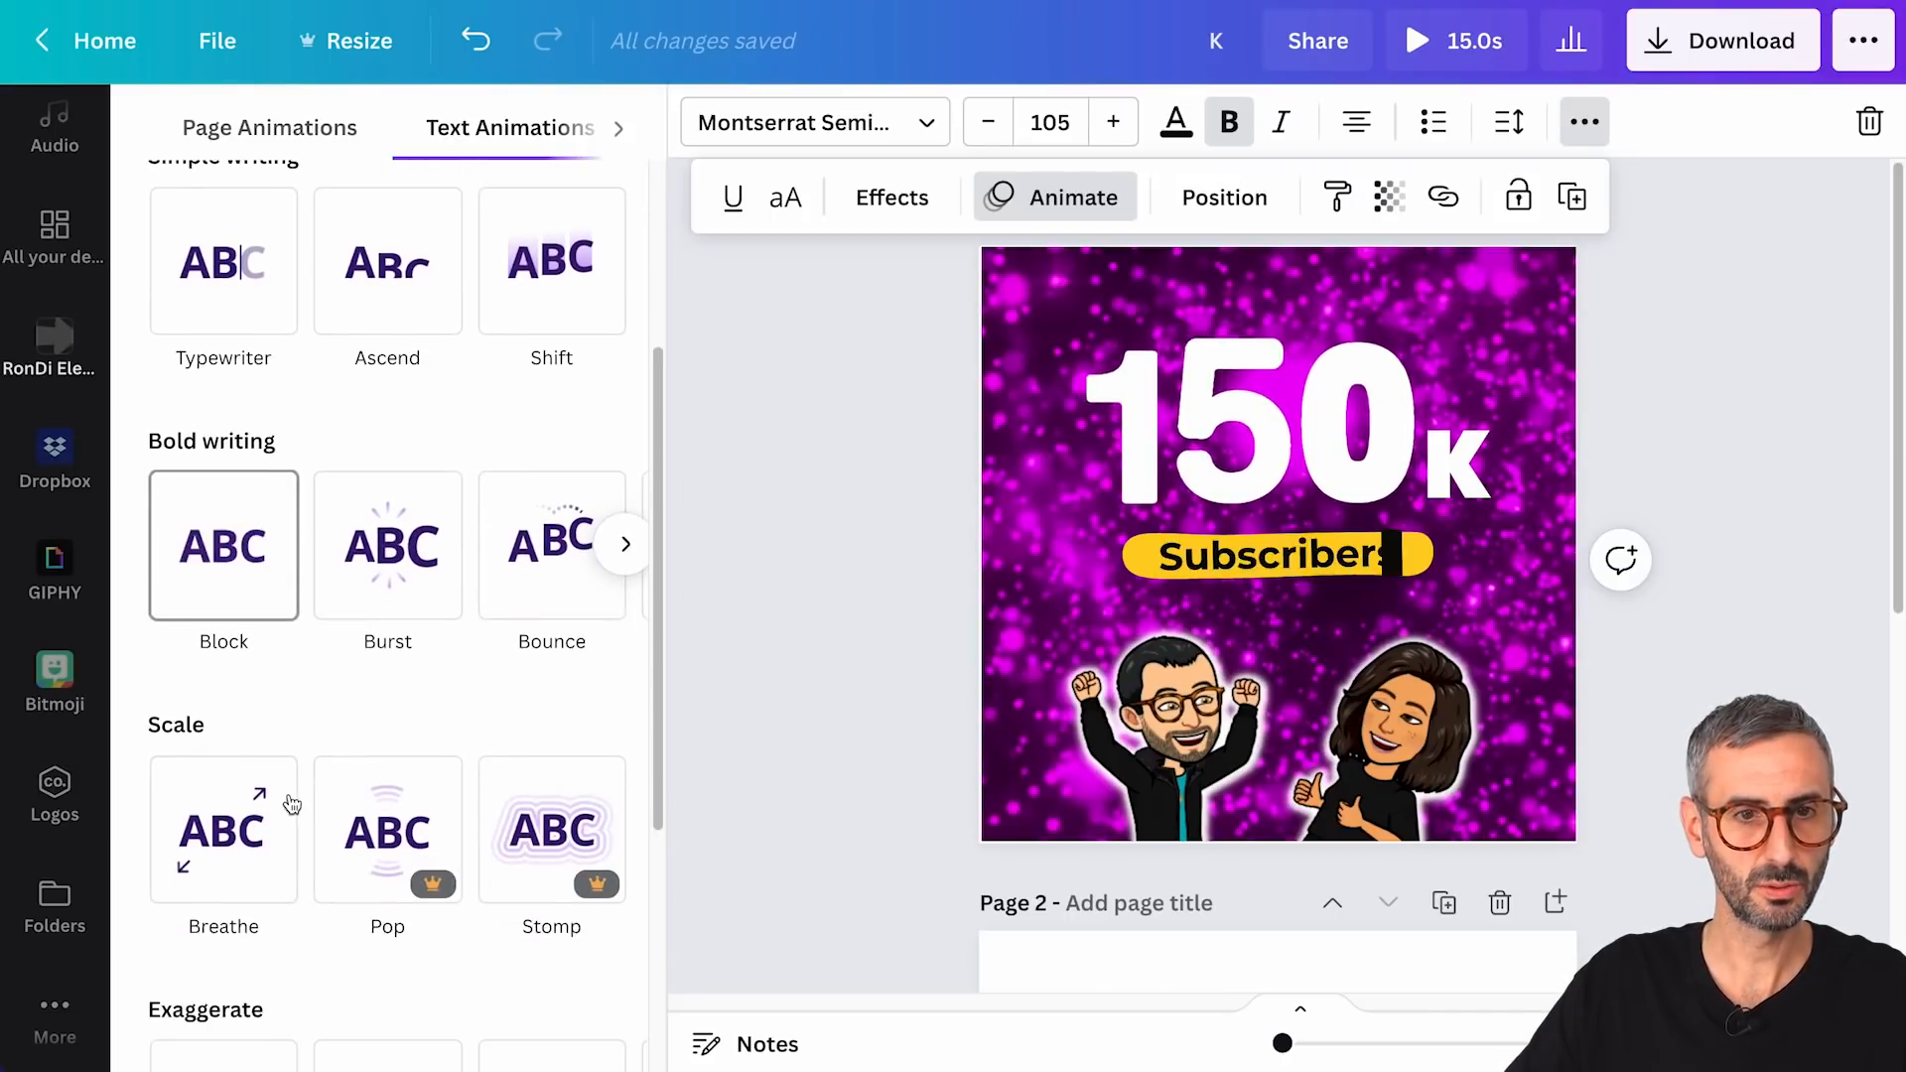
left_click(223, 268)
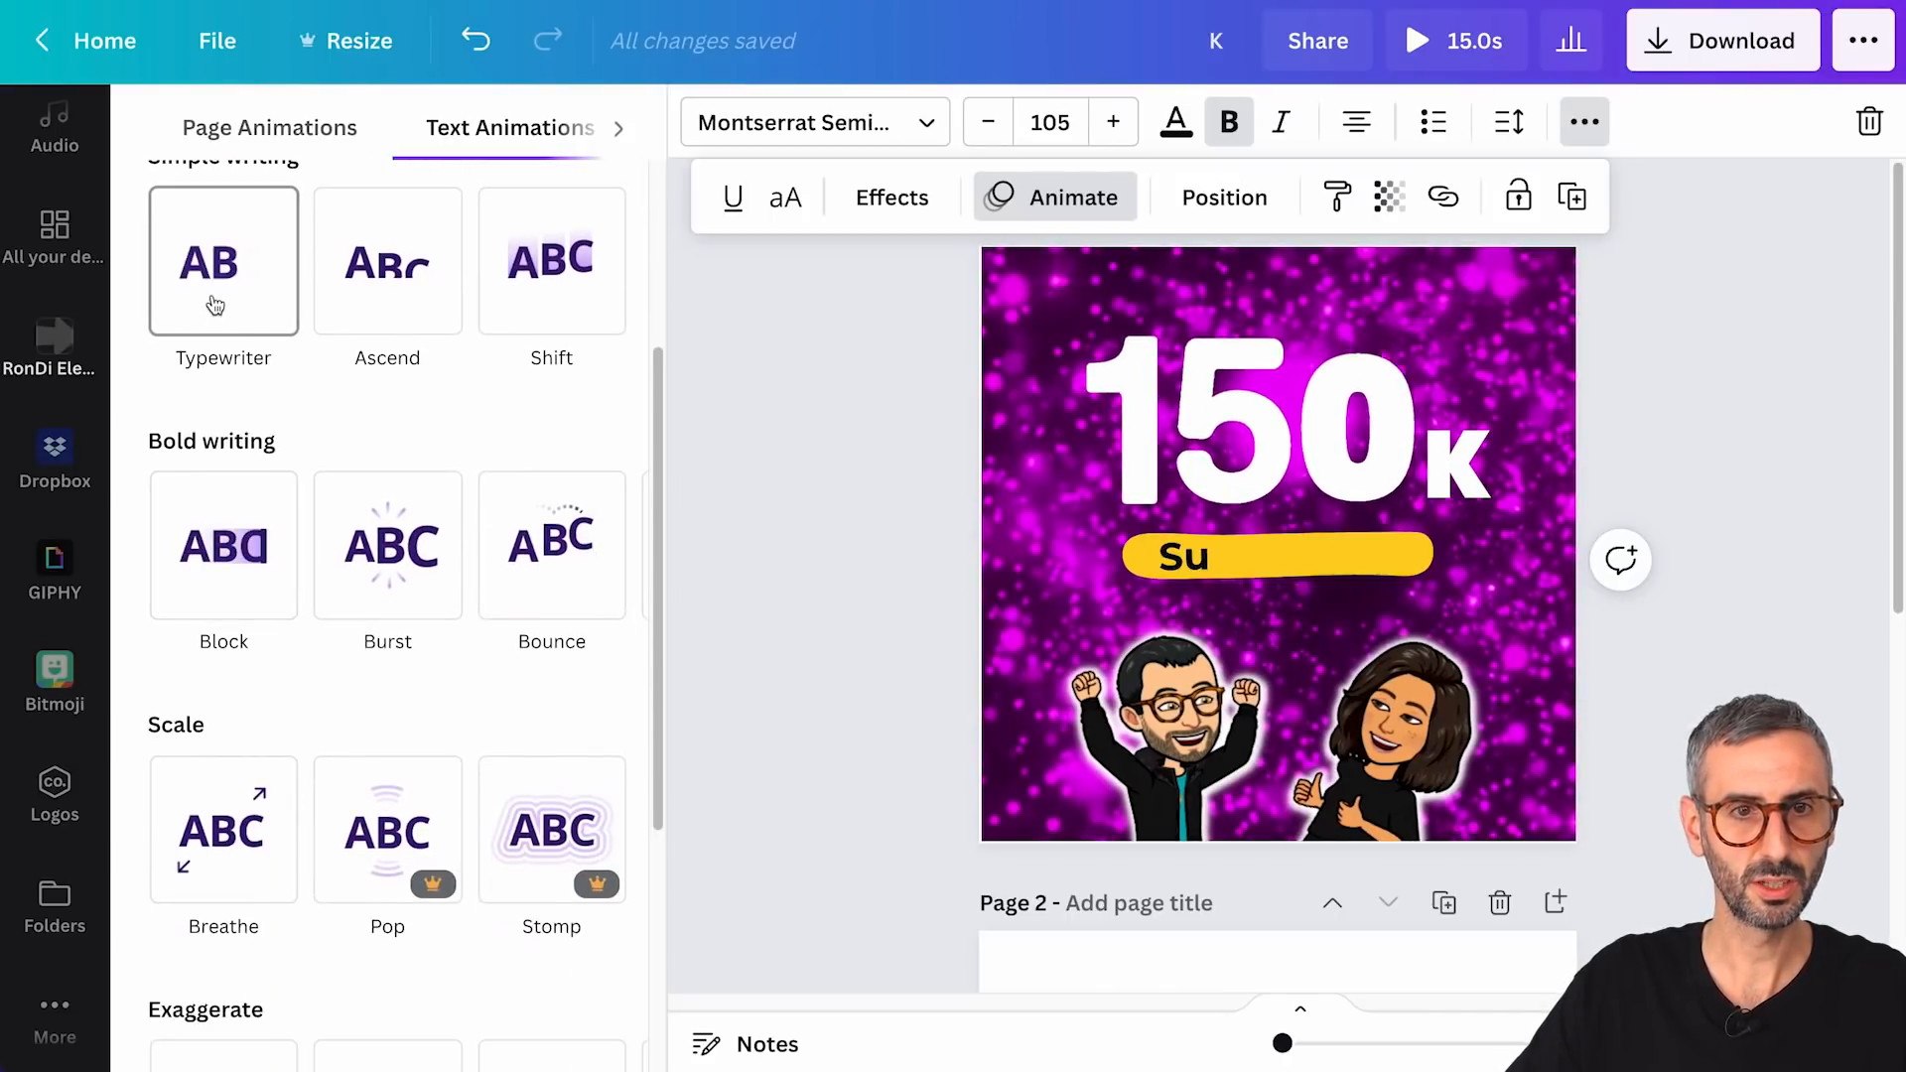
left_click(265, 492)
scroll(260, 605, "down", 1)
left_click(253, 794)
scroll(249, 853, "down", 2)
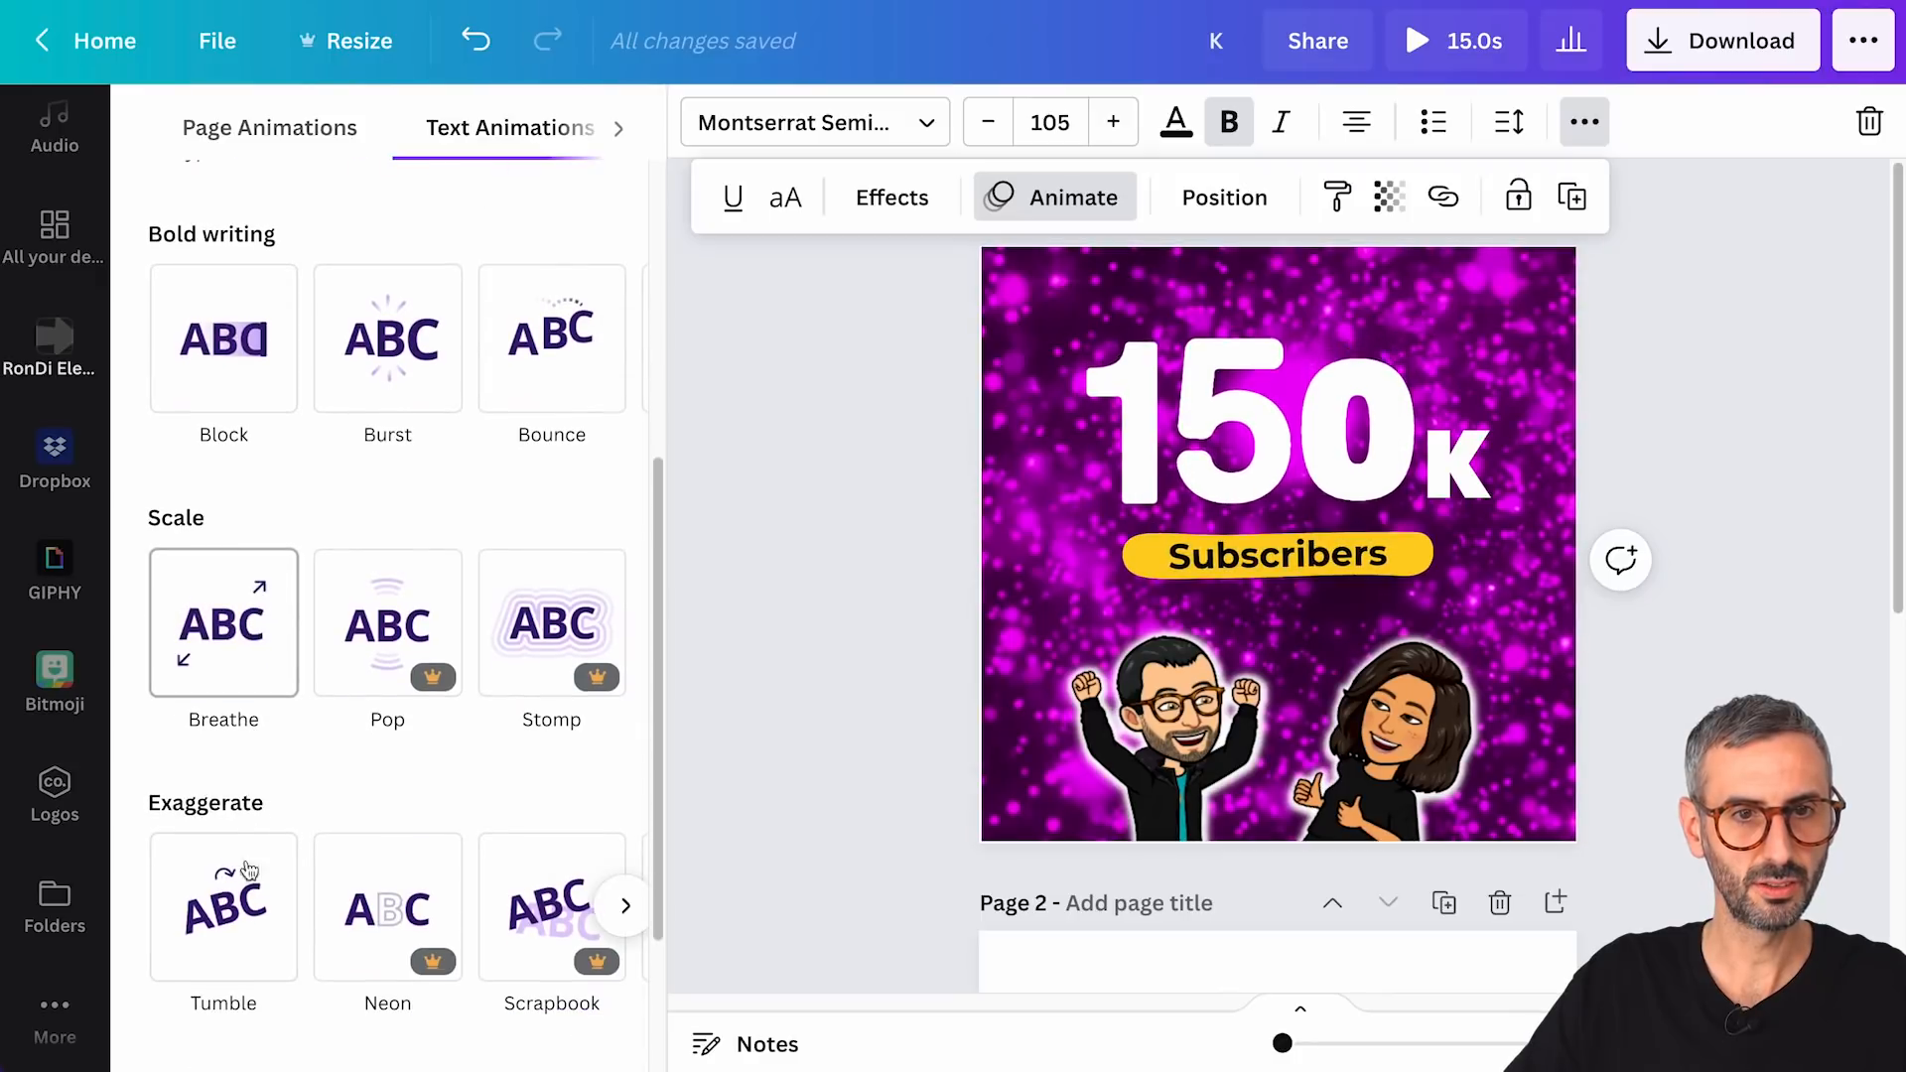
- Apply the Burst animation to the "Subscribers" text
scroll(249, 695, "up", 3)
scroll(252, 600, "up", 1)
left_click(382, 556)
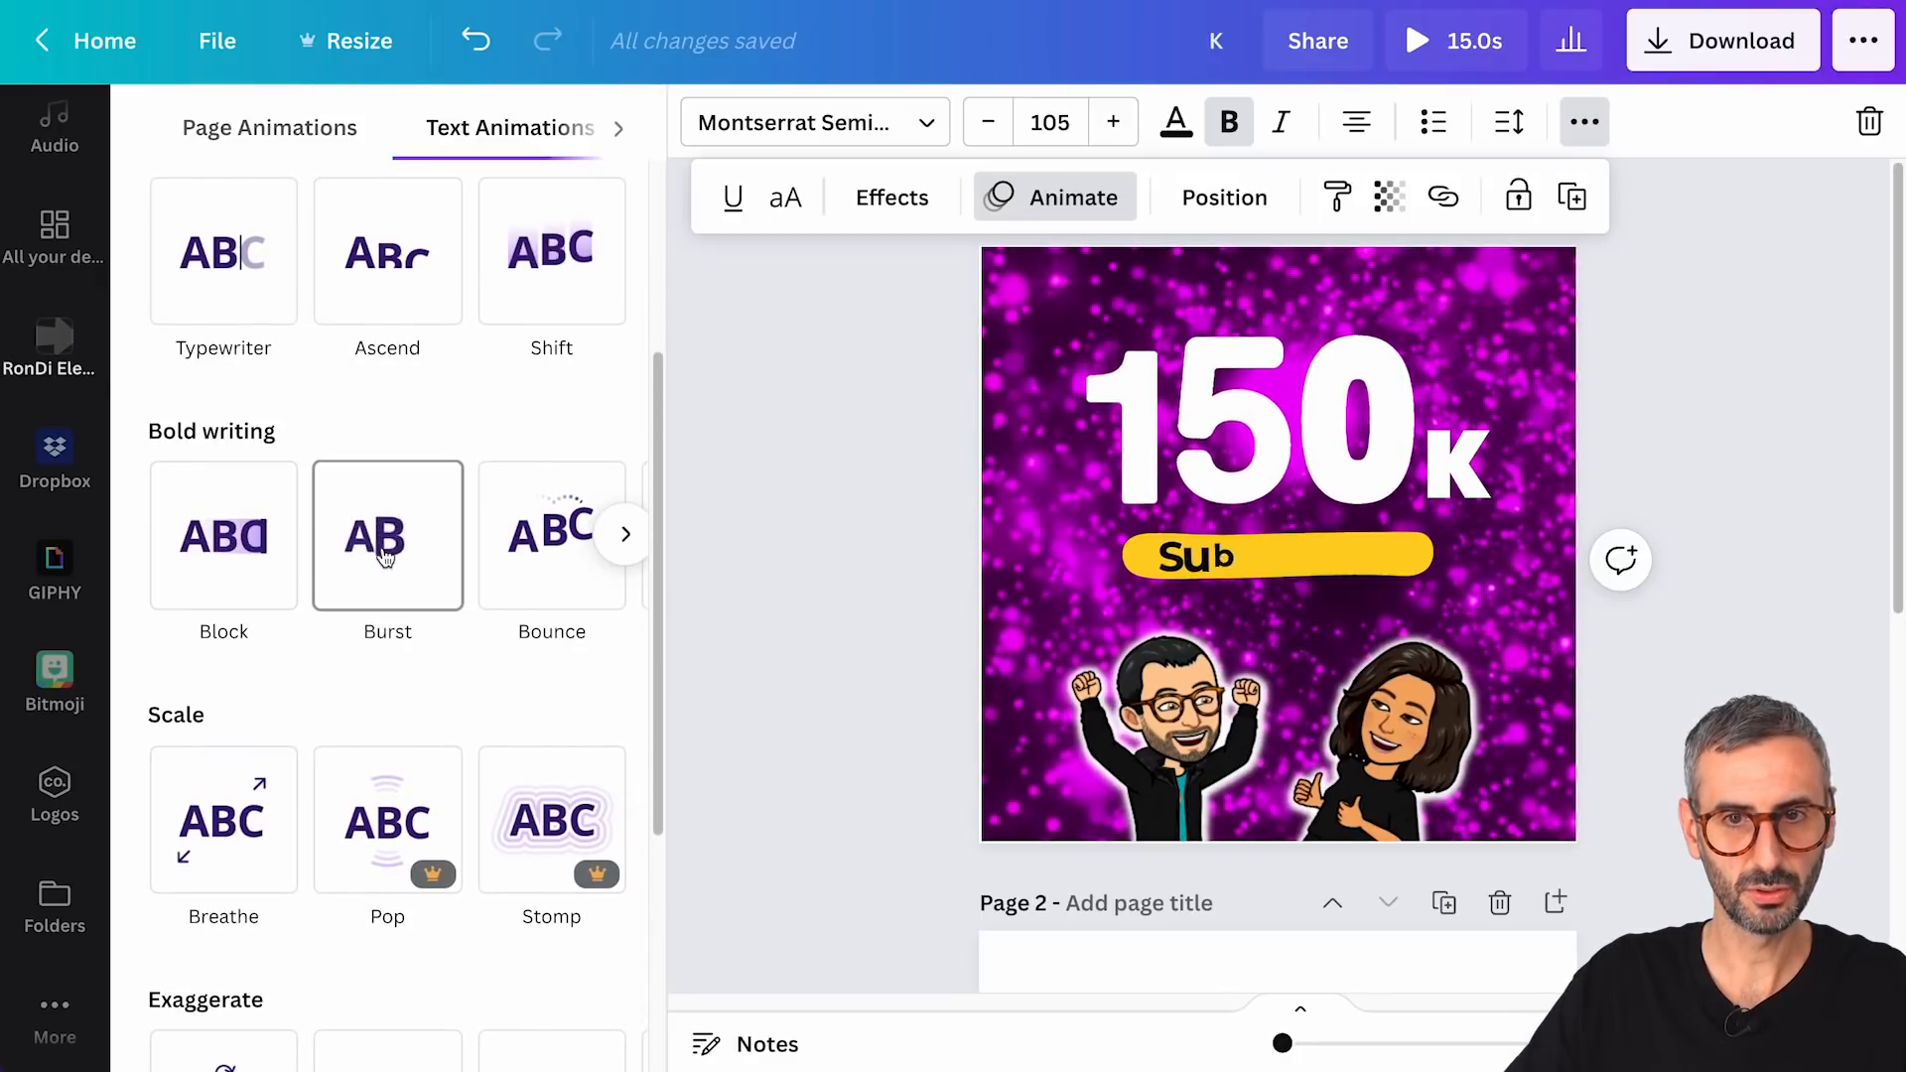
left_click(385, 556)
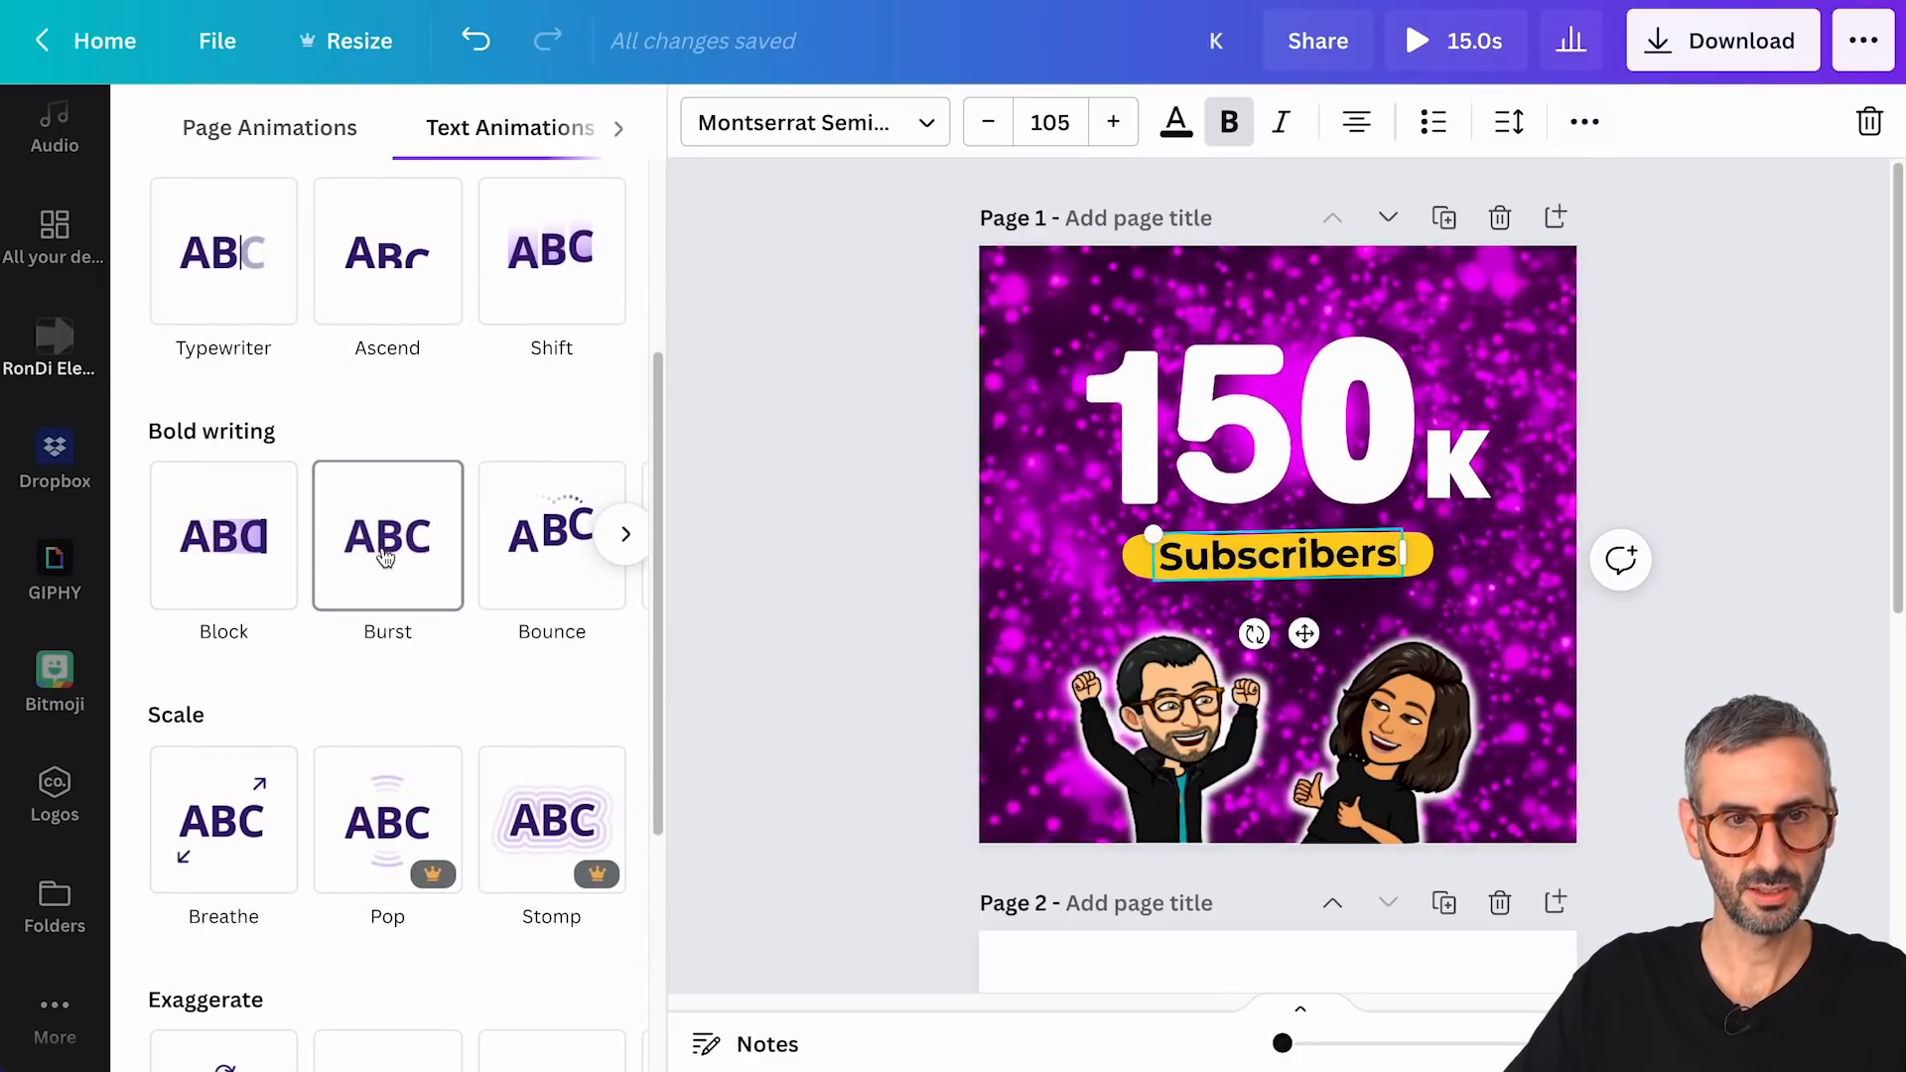
- Unlock the full-page background and trim its magenta particle video to 1.5 seconds
left_click(1463, 289)
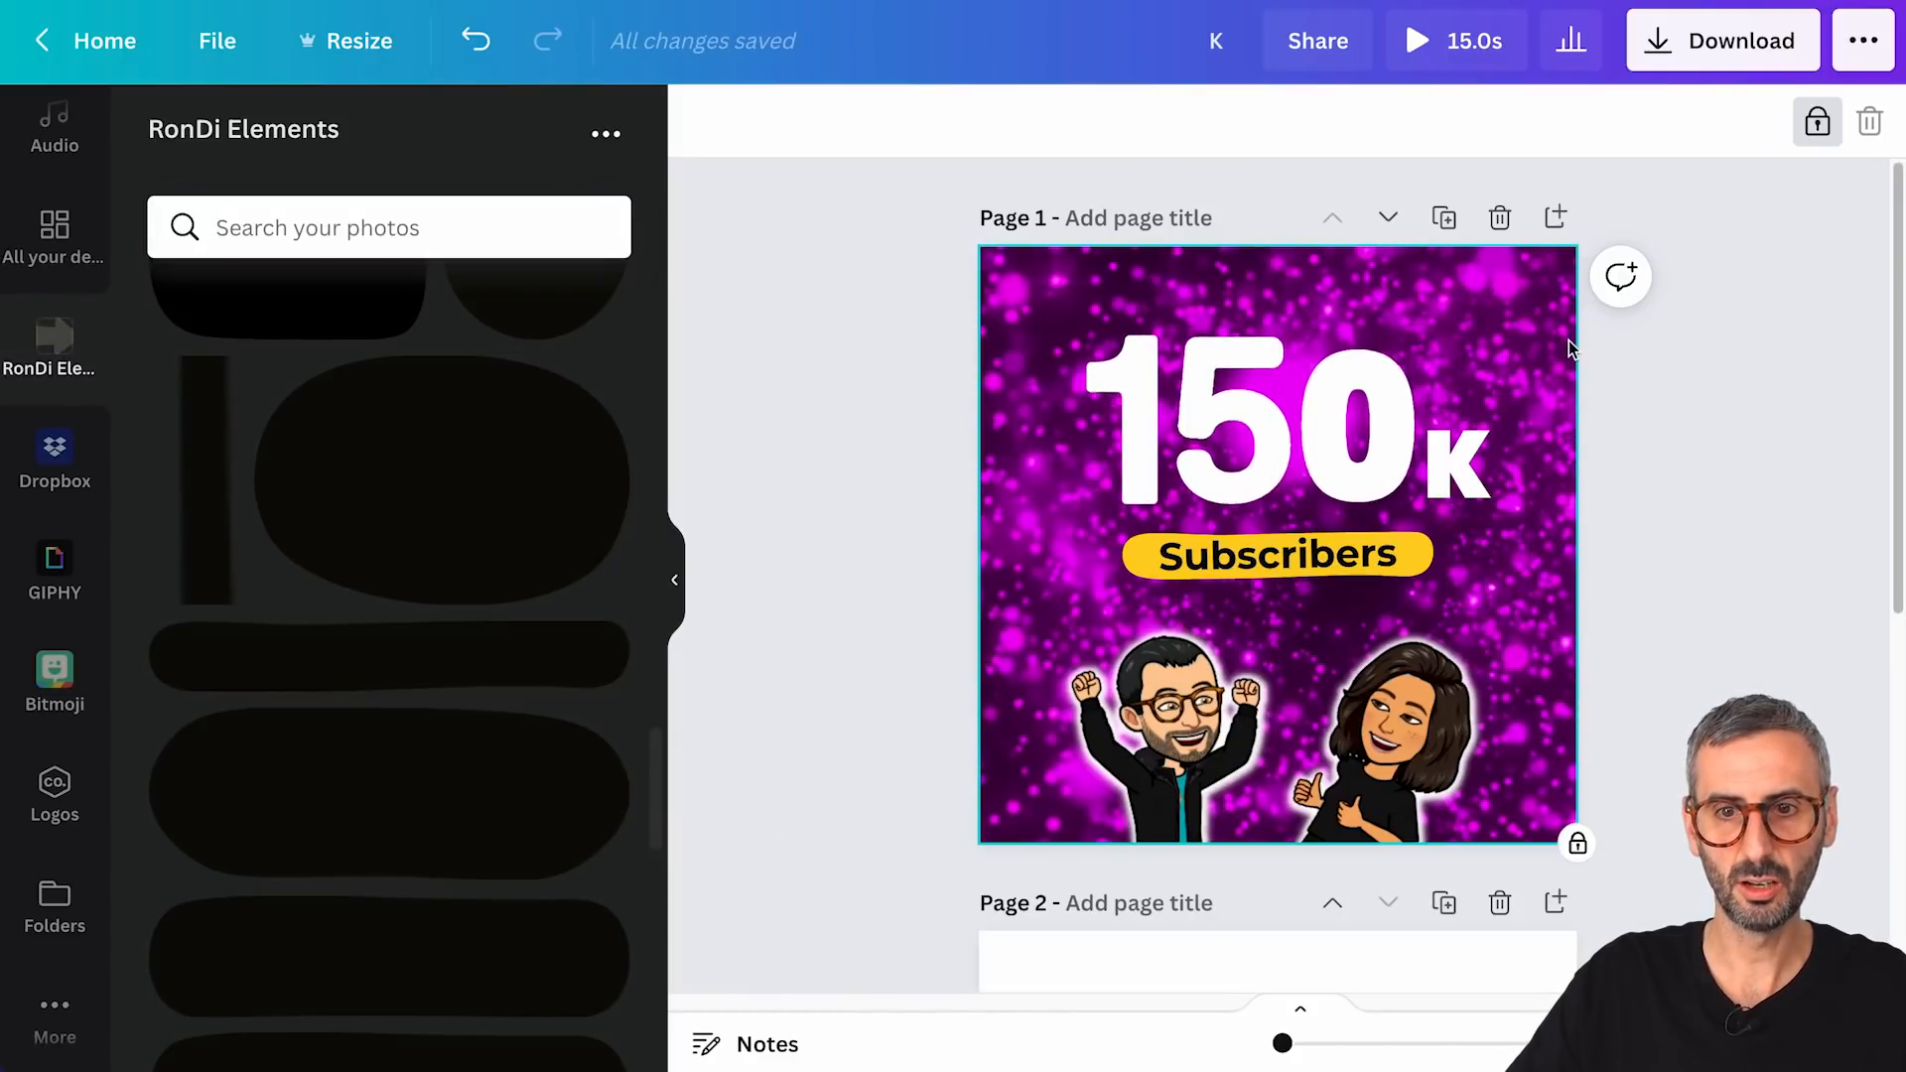
left_click(1813, 129)
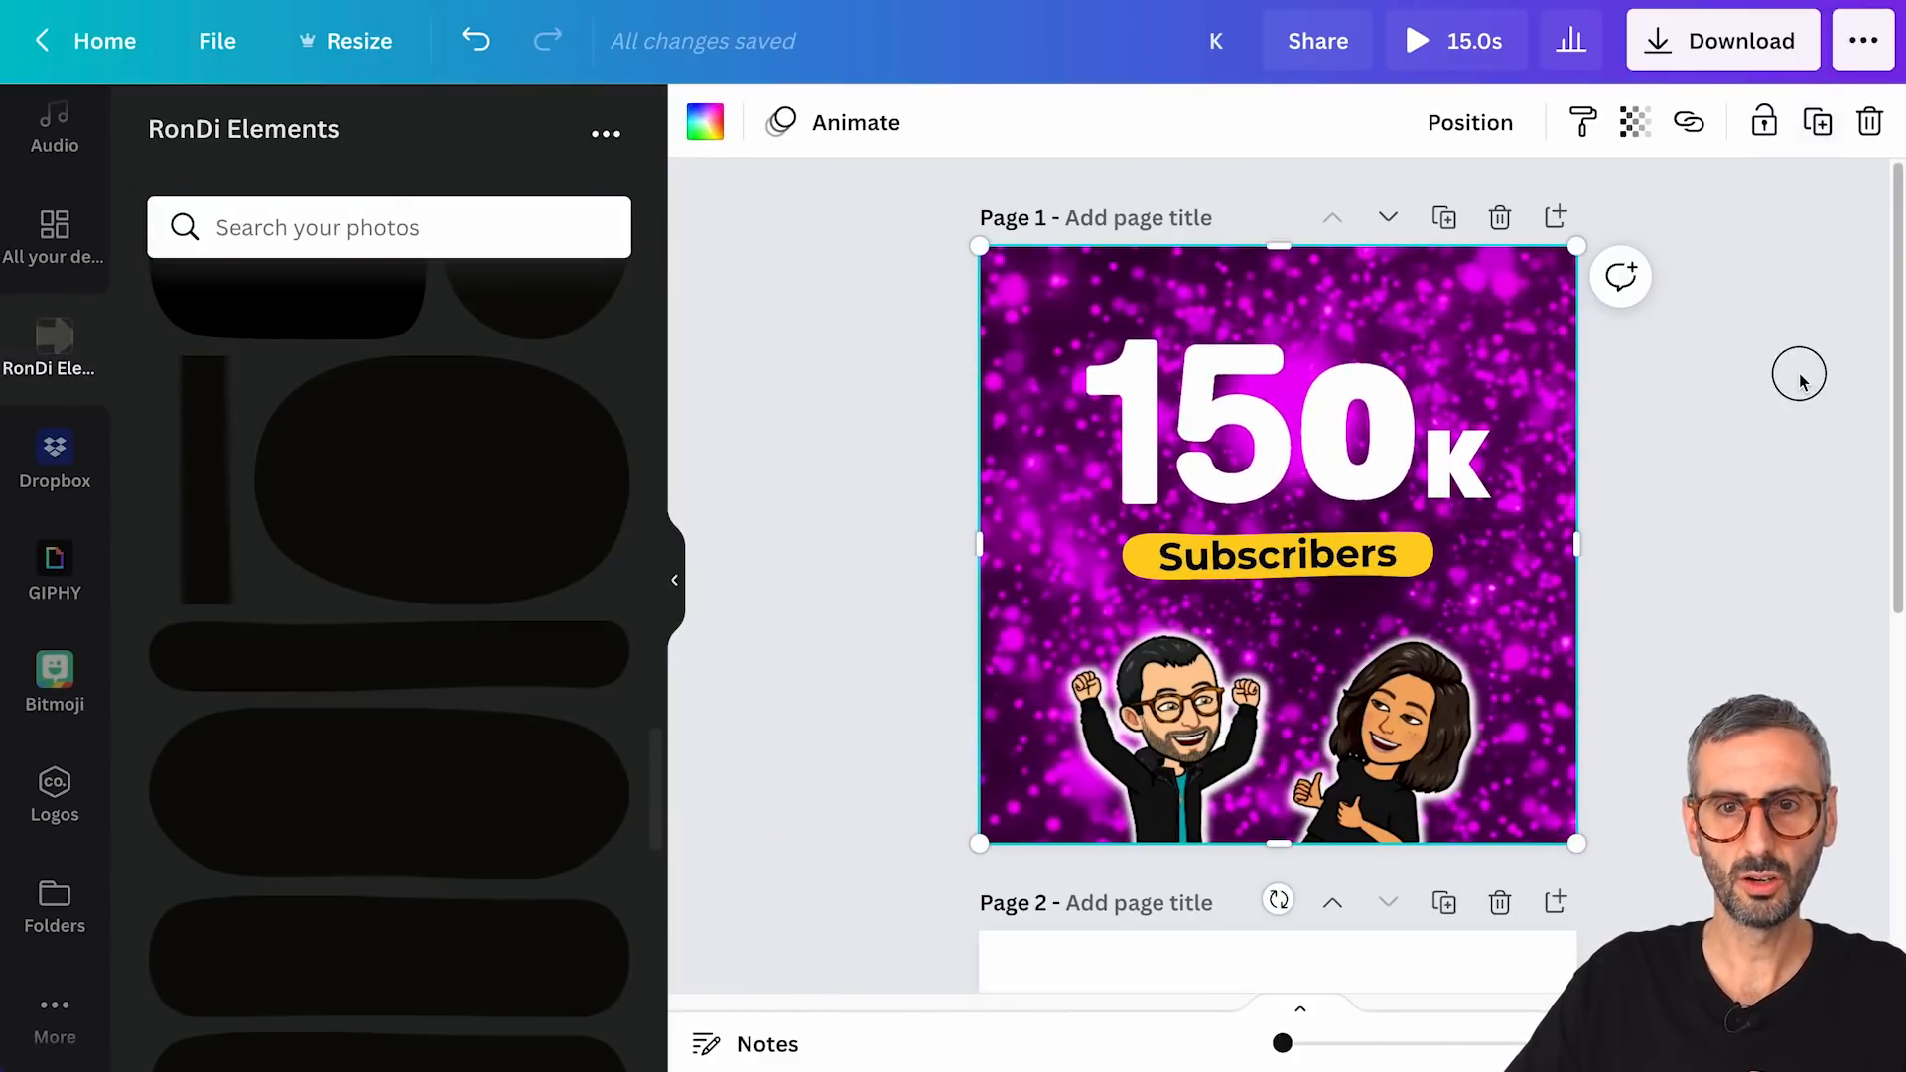
left_click(1387, 312)
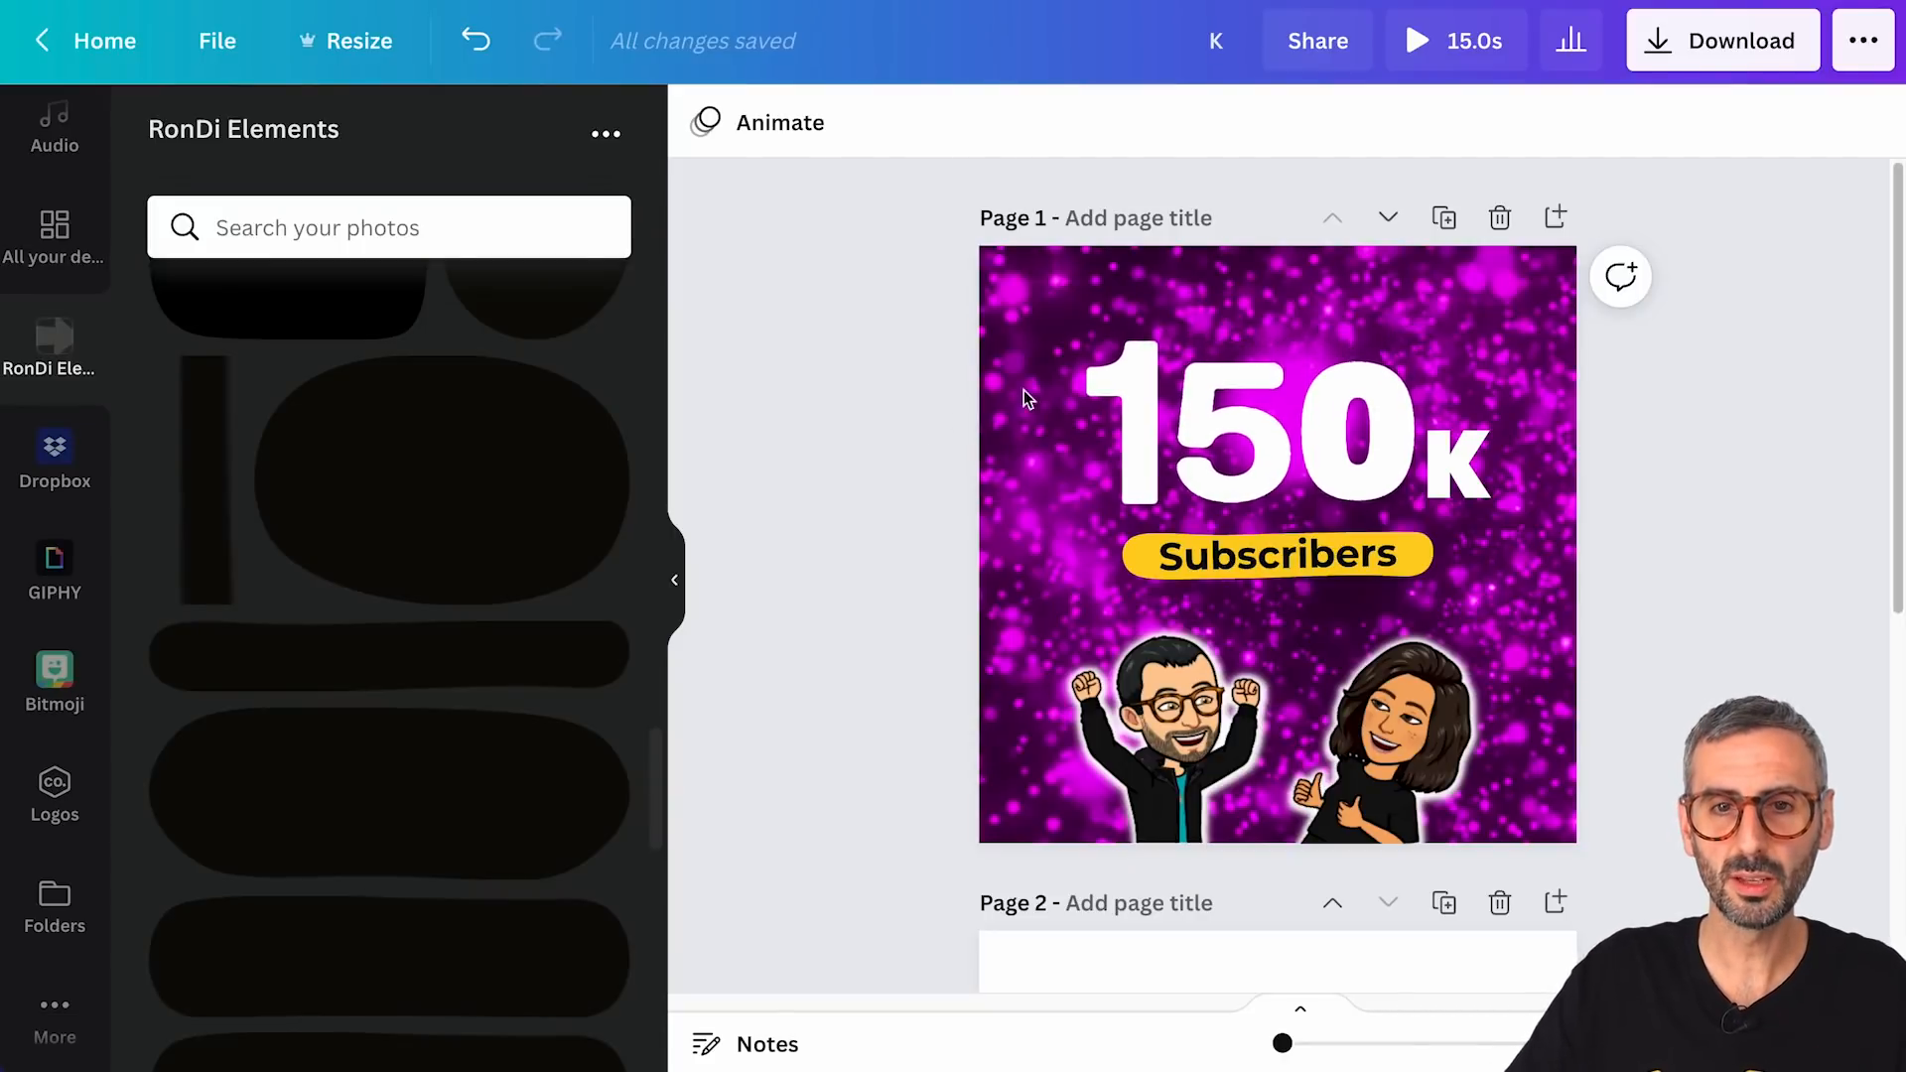
left_click(1213, 263)
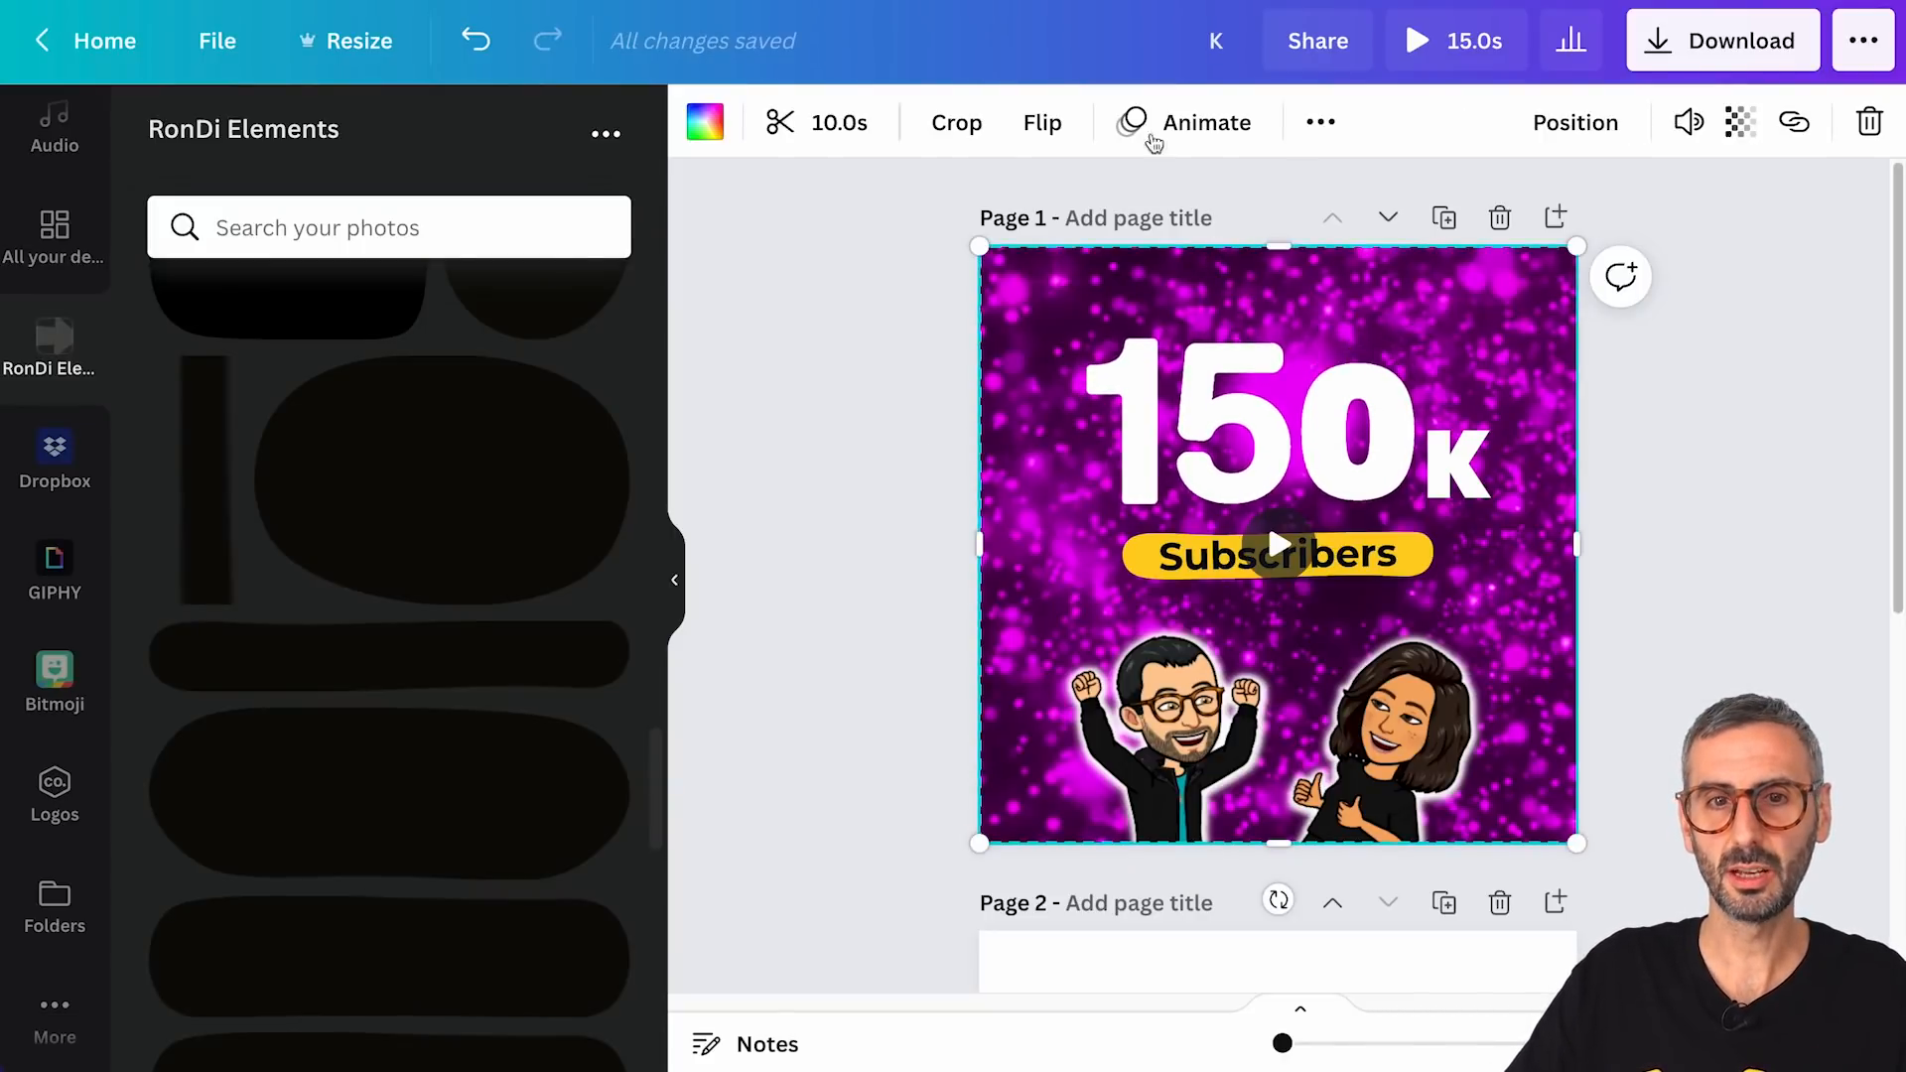
left_click(838, 124)
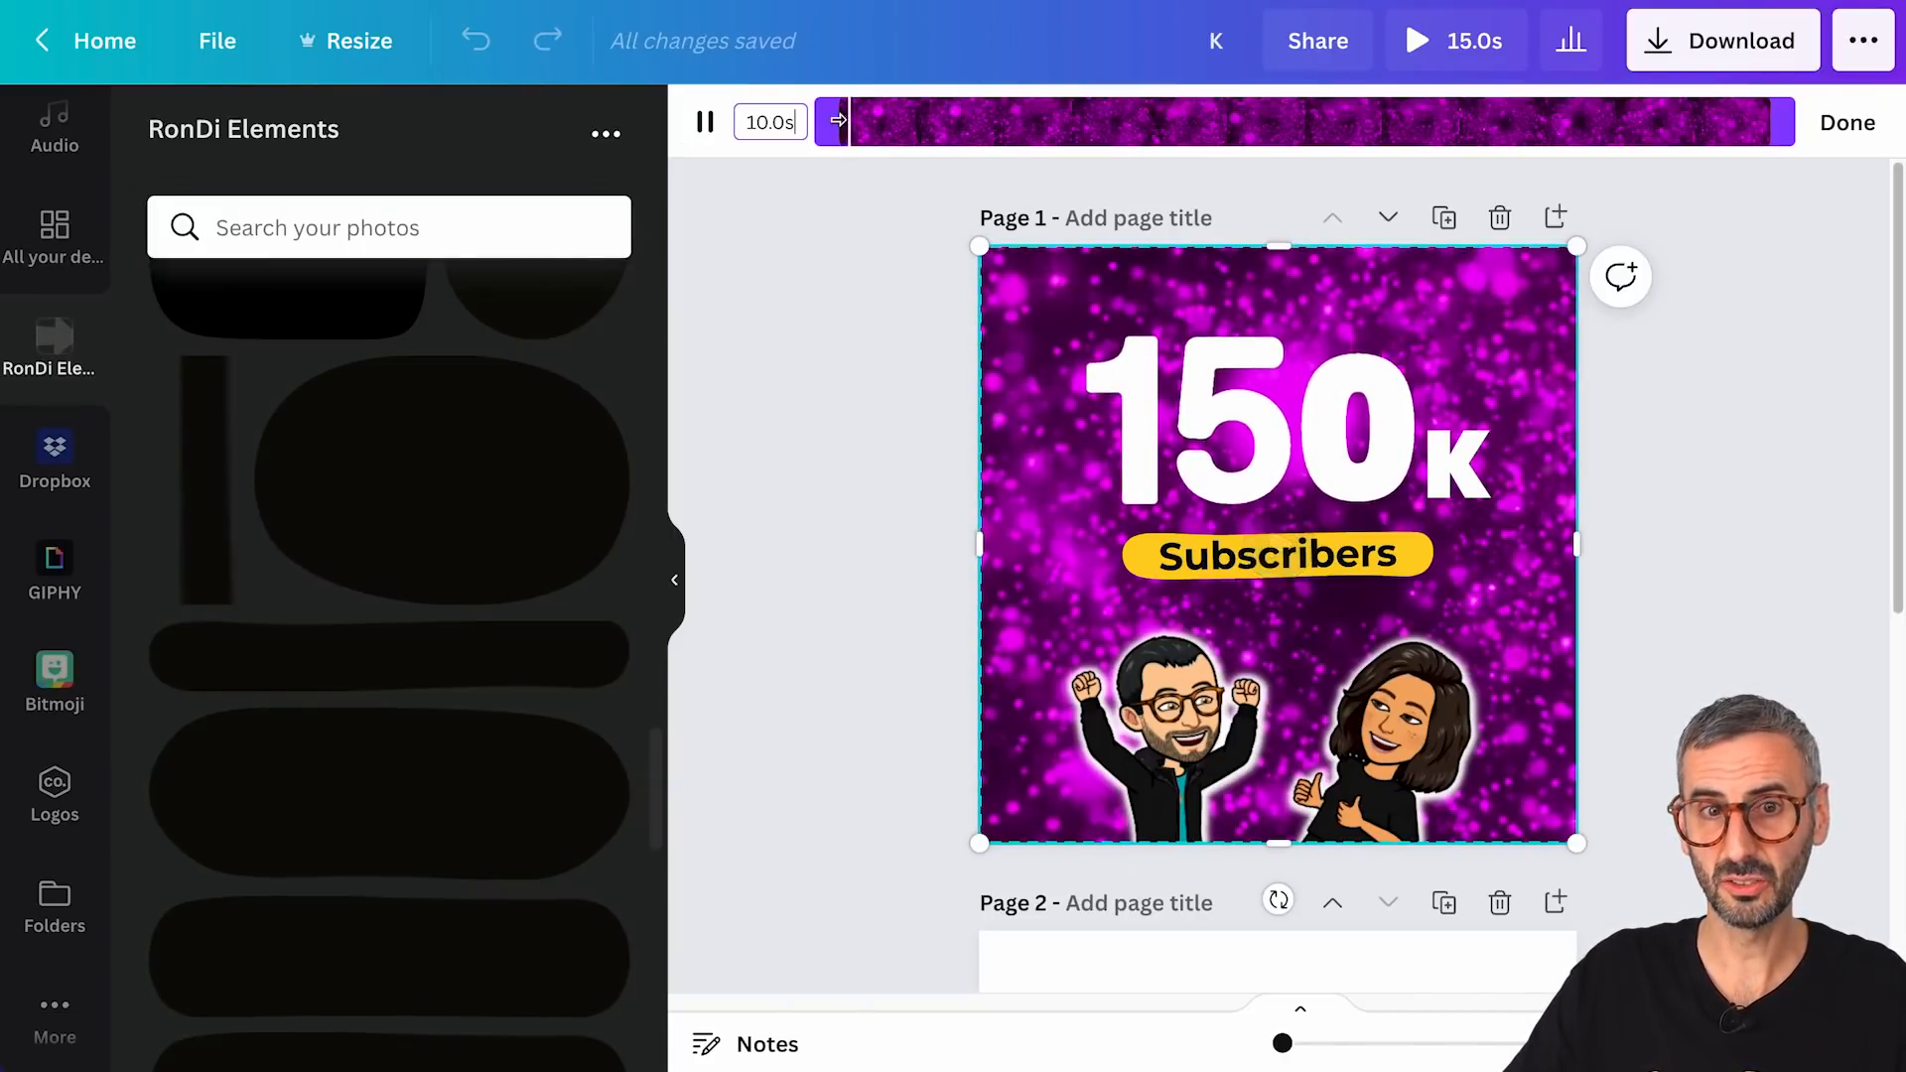
left_click_drag(1768, 112, 990, 98)
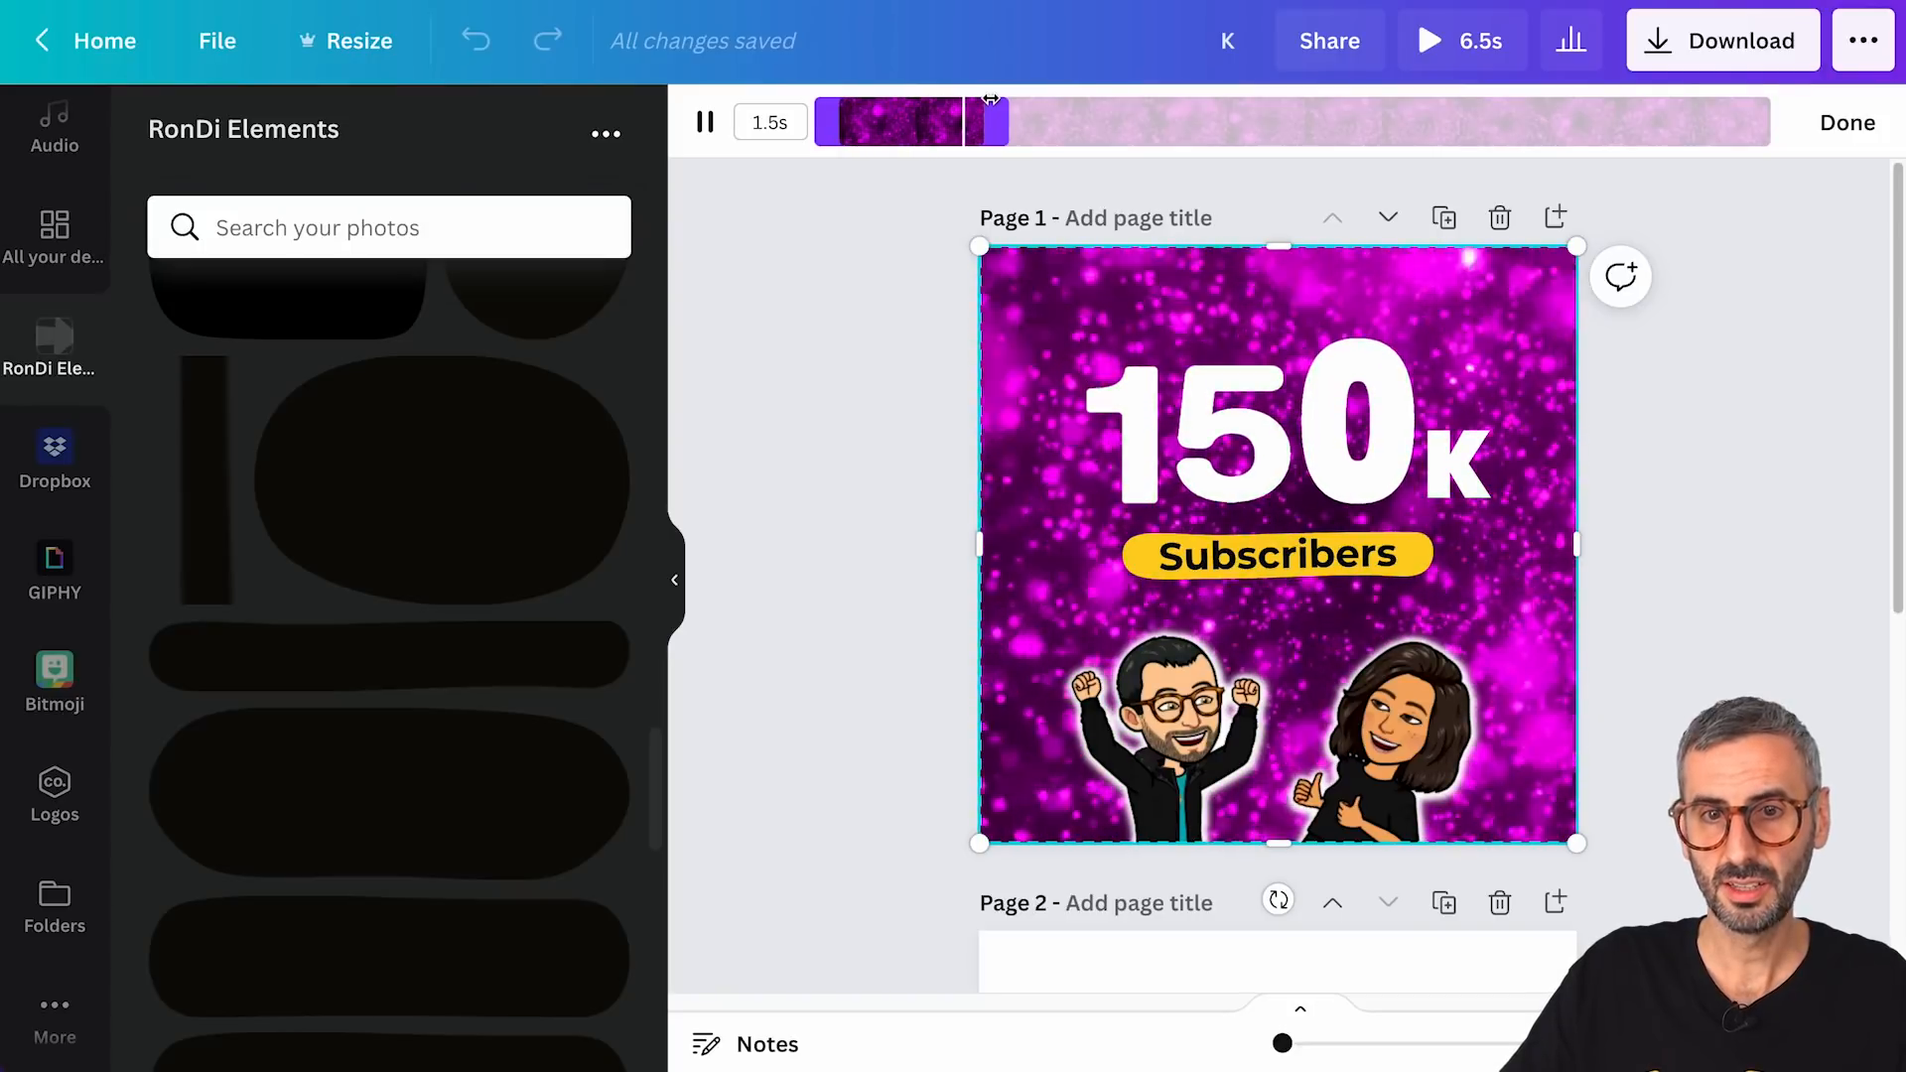
- Open the Burst animation settings of the "Subscribers" text for review
left_click(1331, 554)
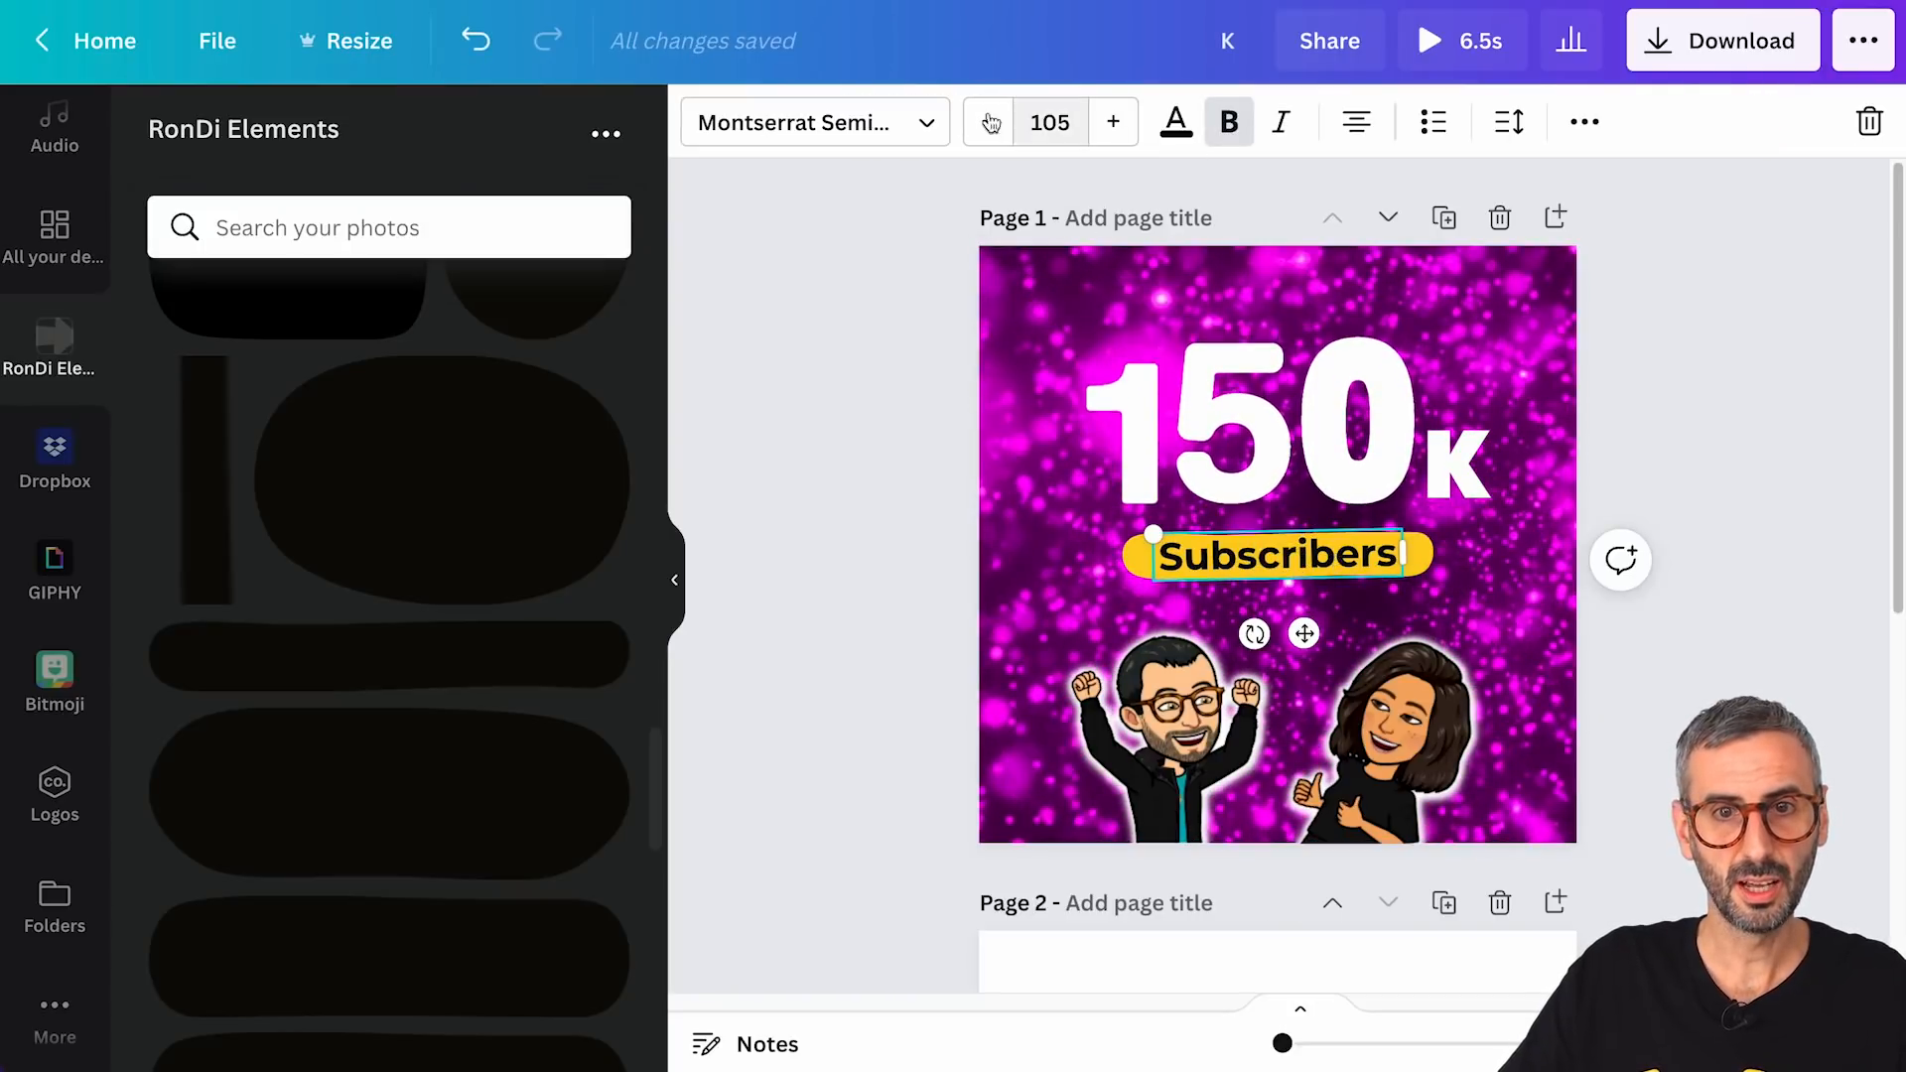
left_click(1598, 132)
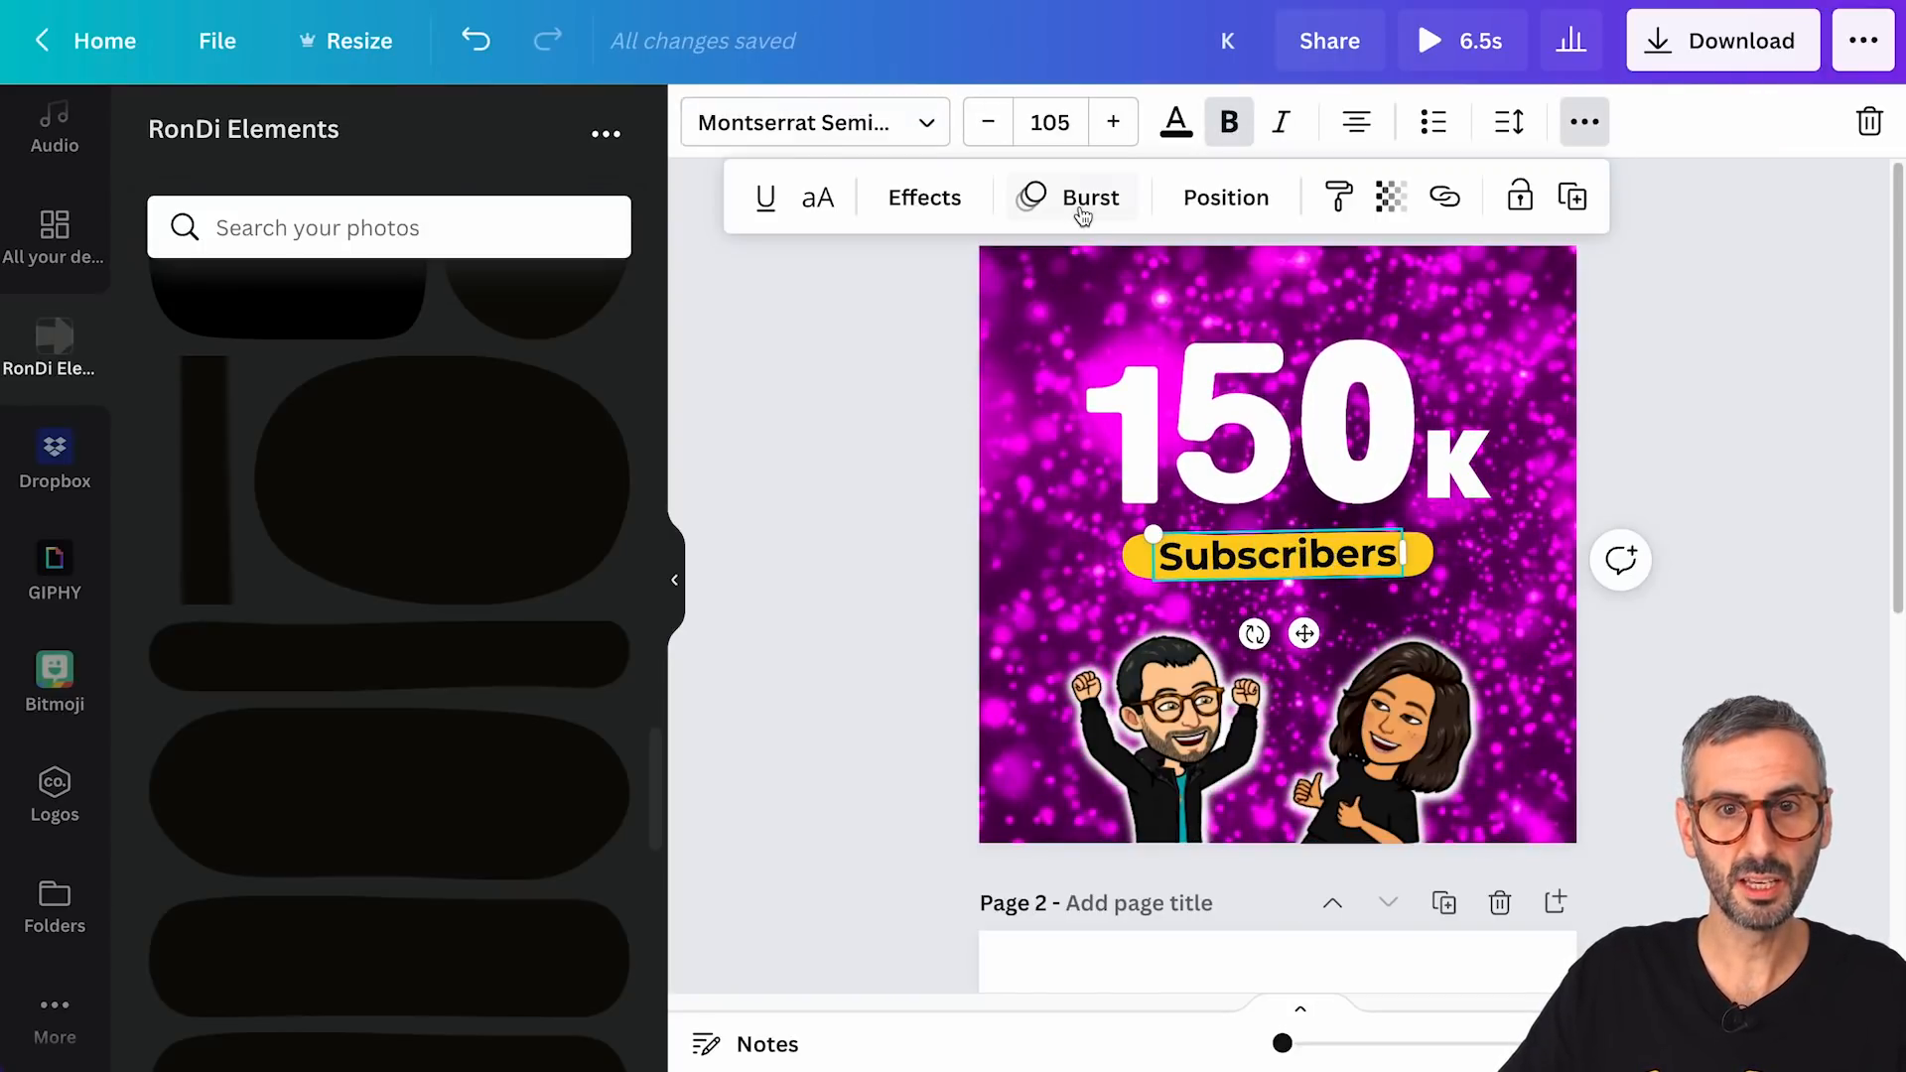
left_click(1080, 209)
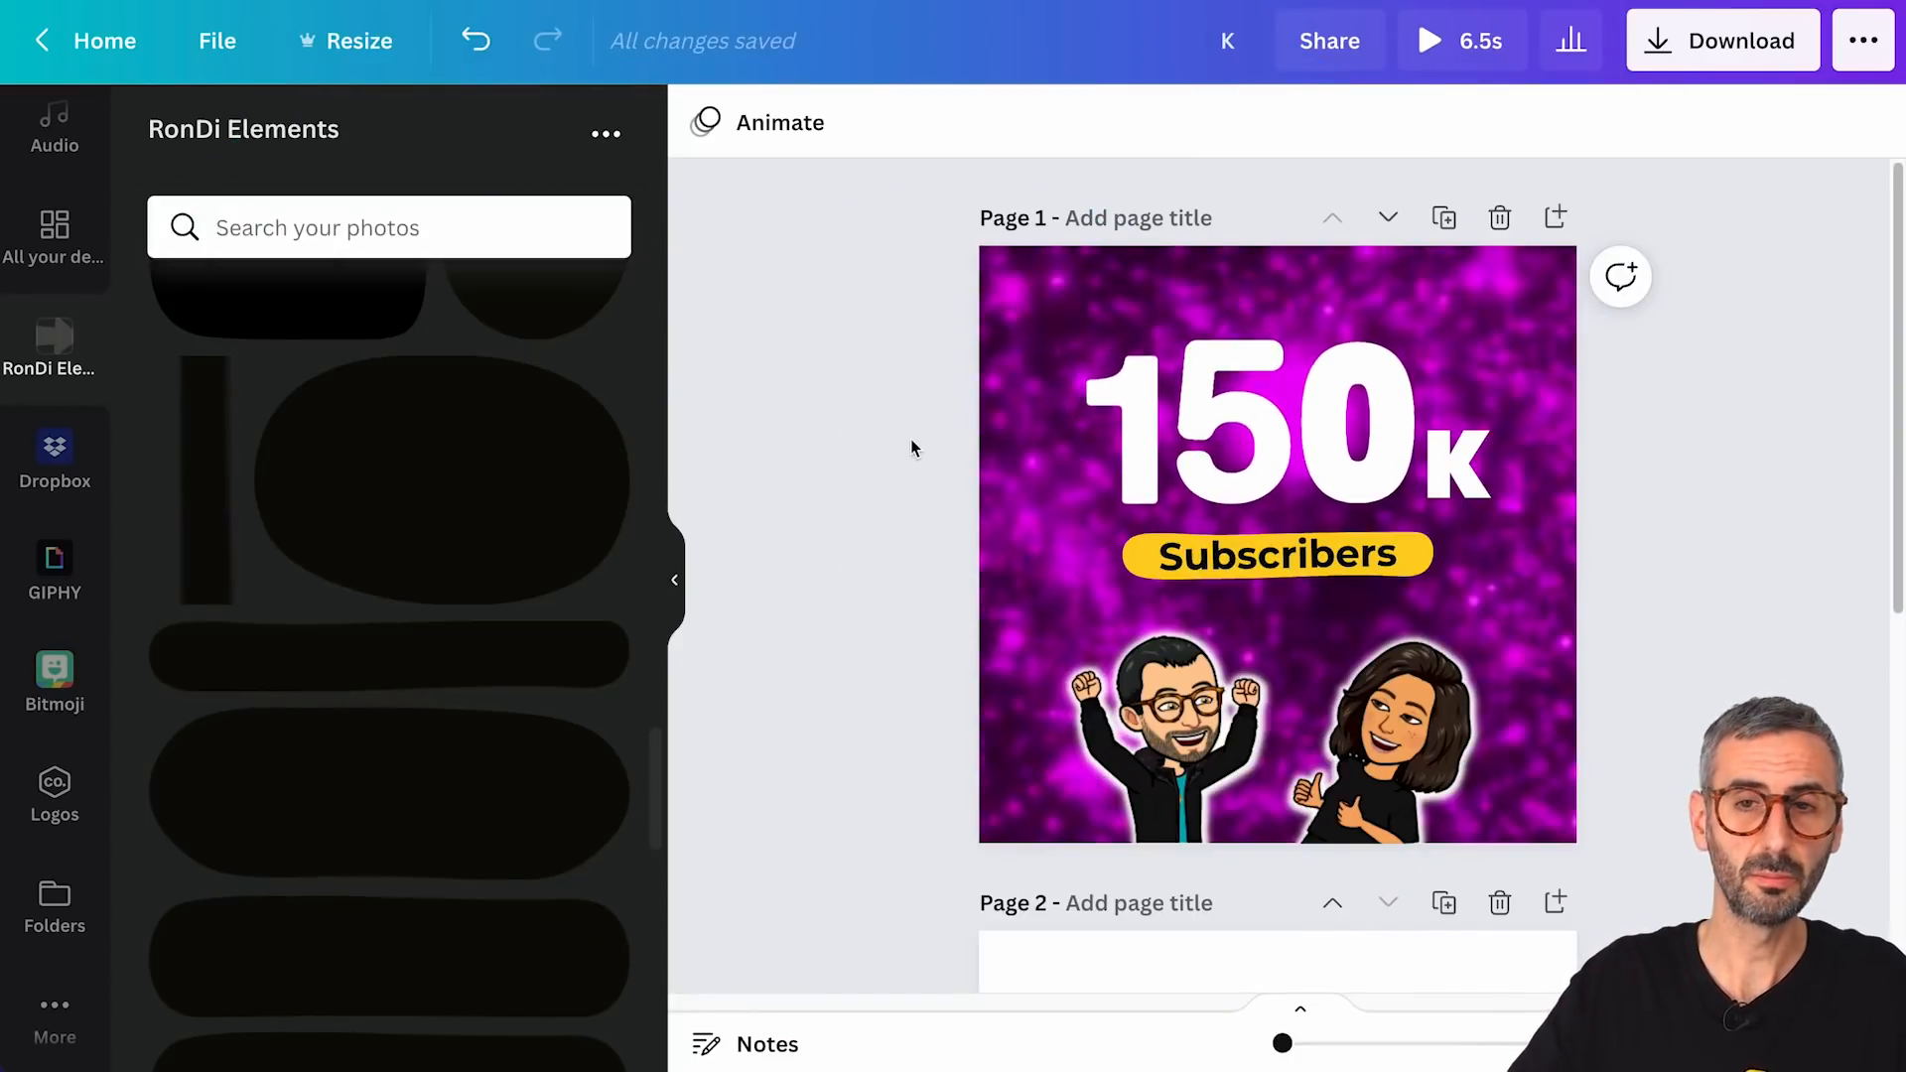
- Check the page selection for a GIF download and delete the blank second page
left_click(1663, 40)
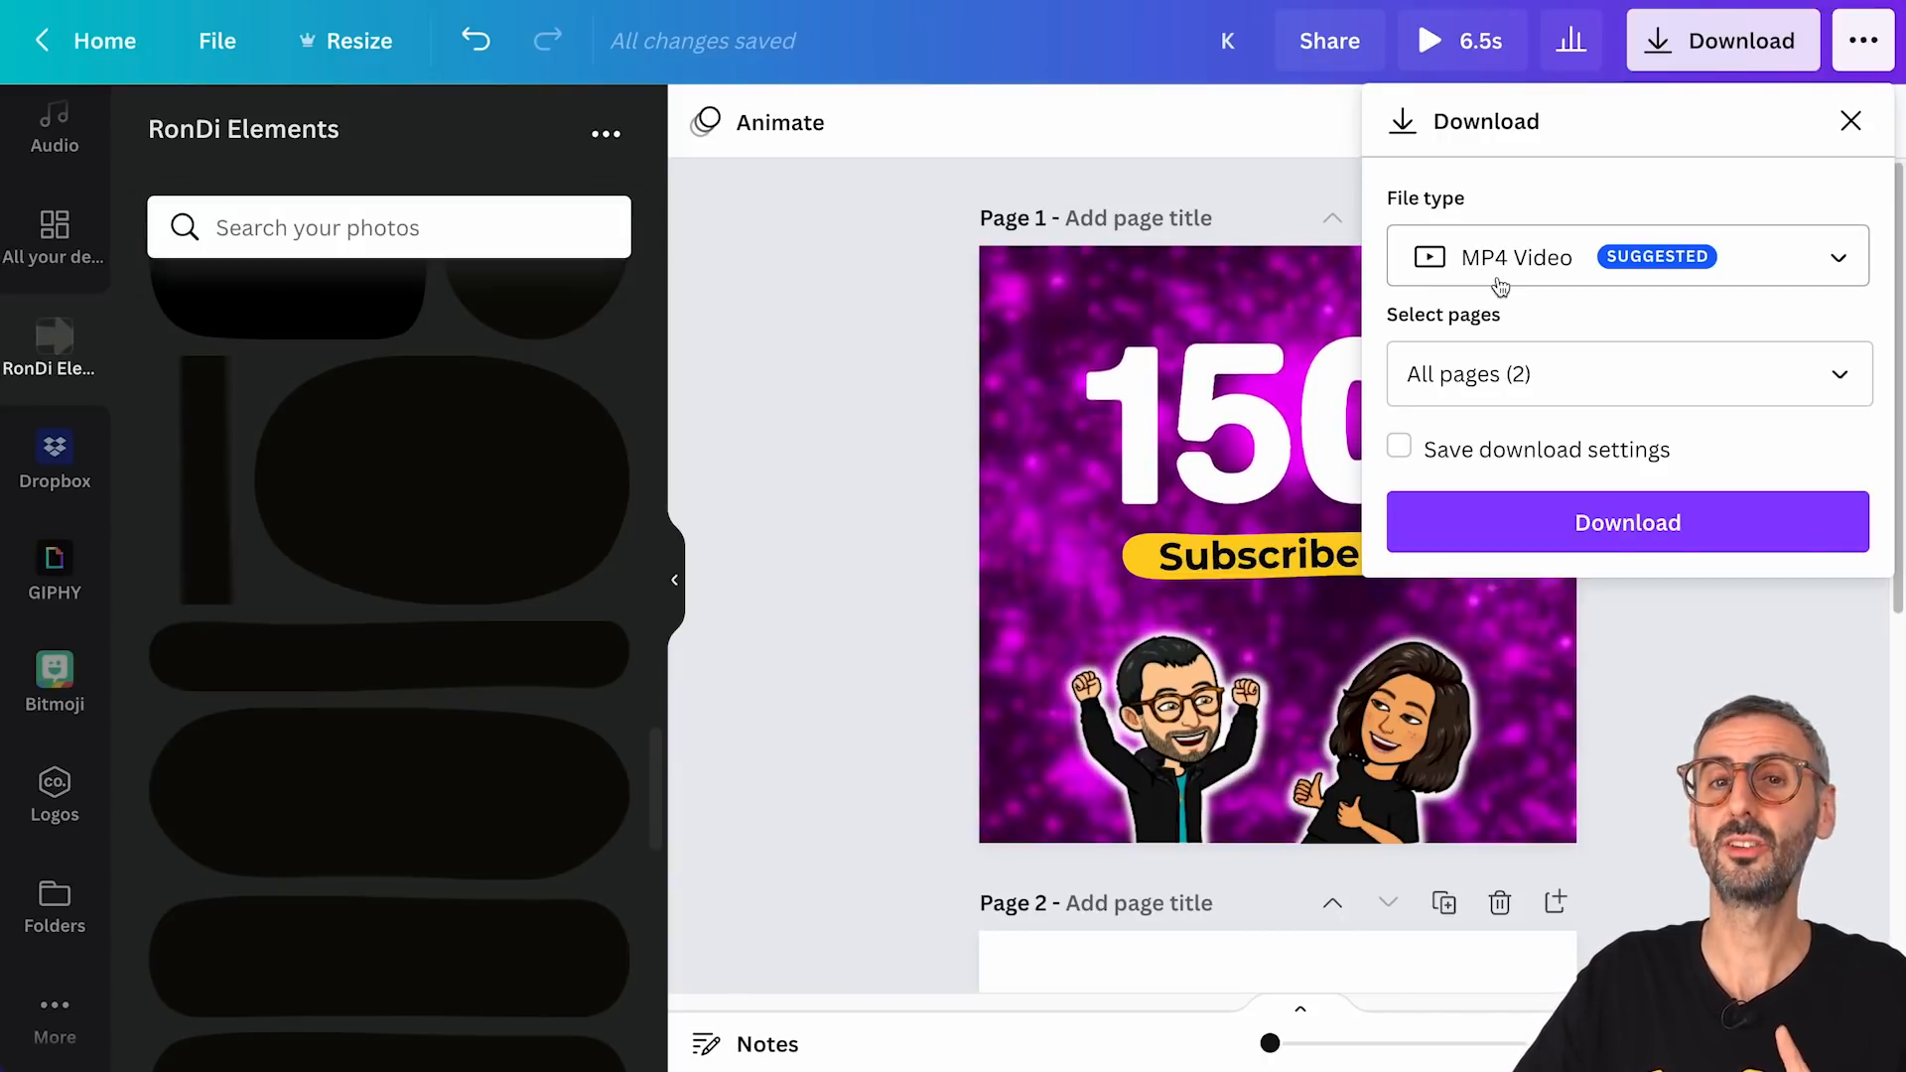
left_click(1494, 273)
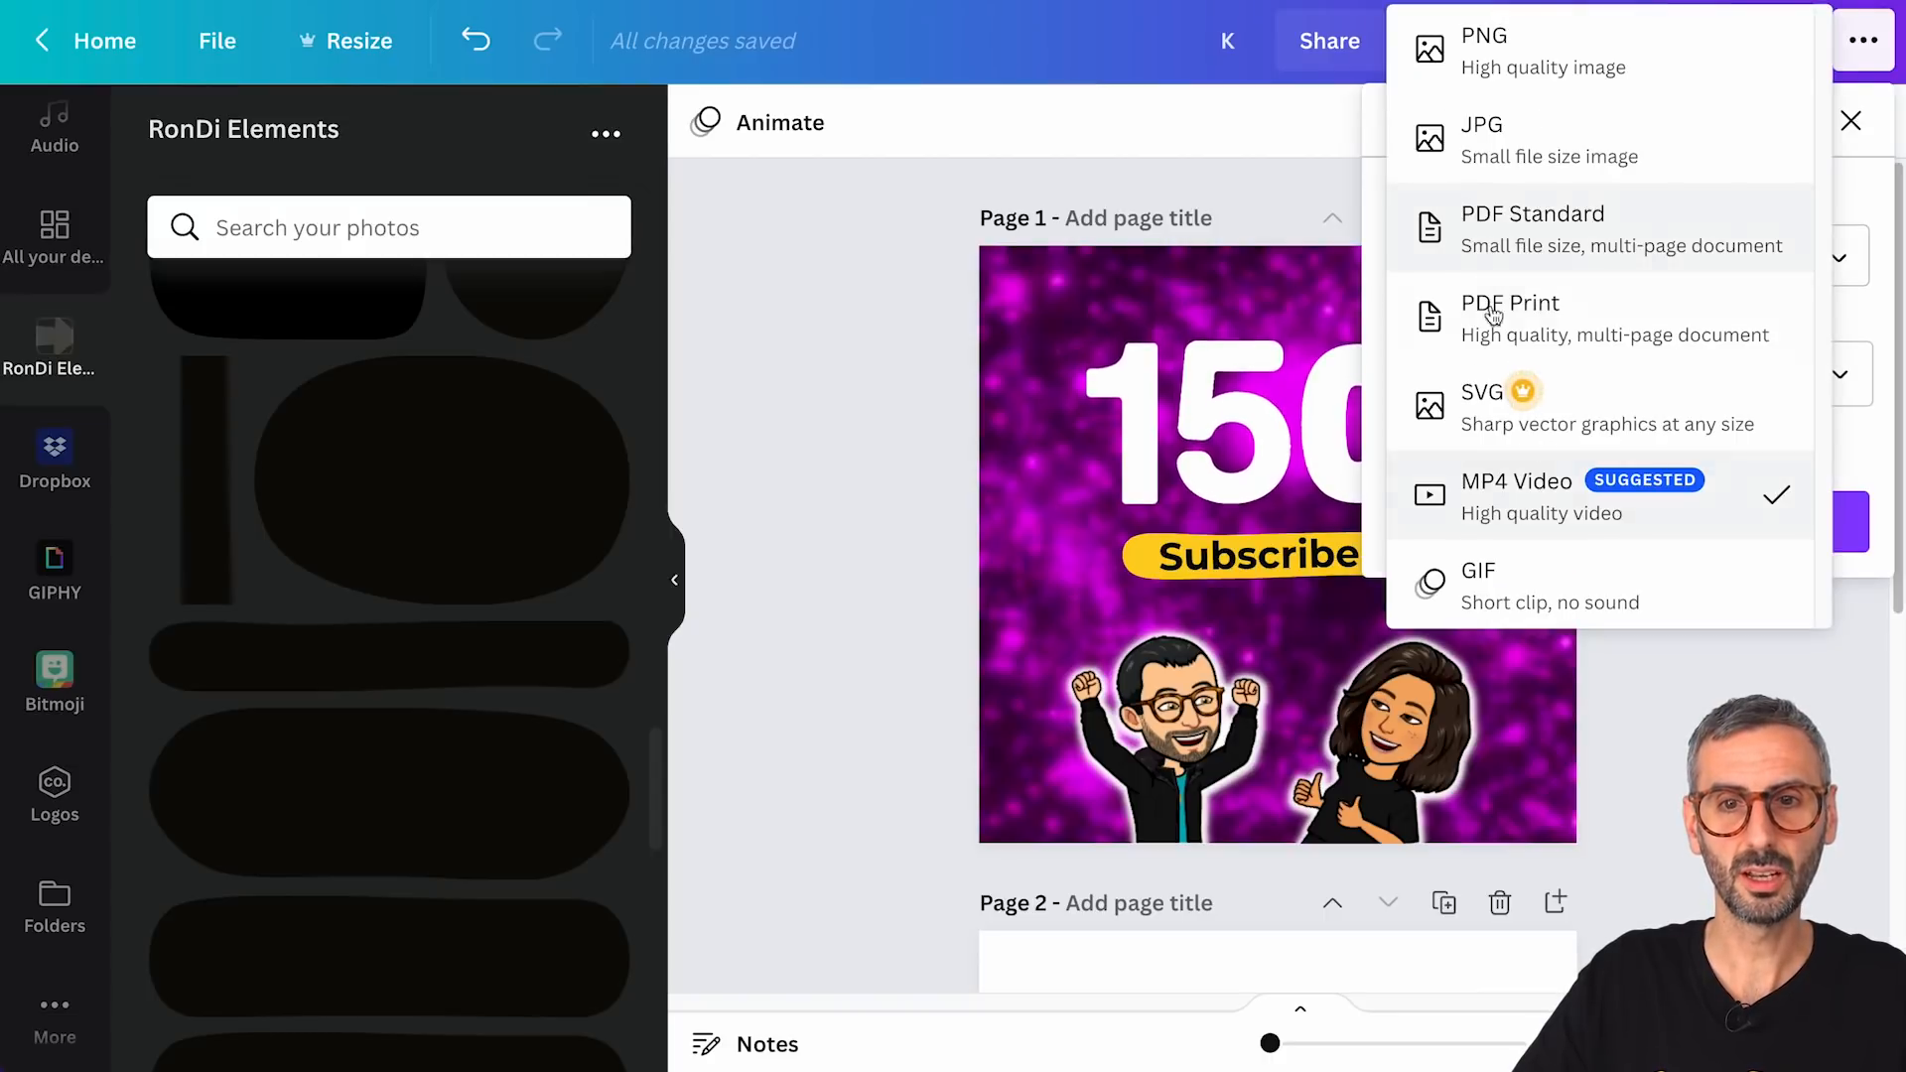
left_click(1492, 591)
left_click(1509, 375)
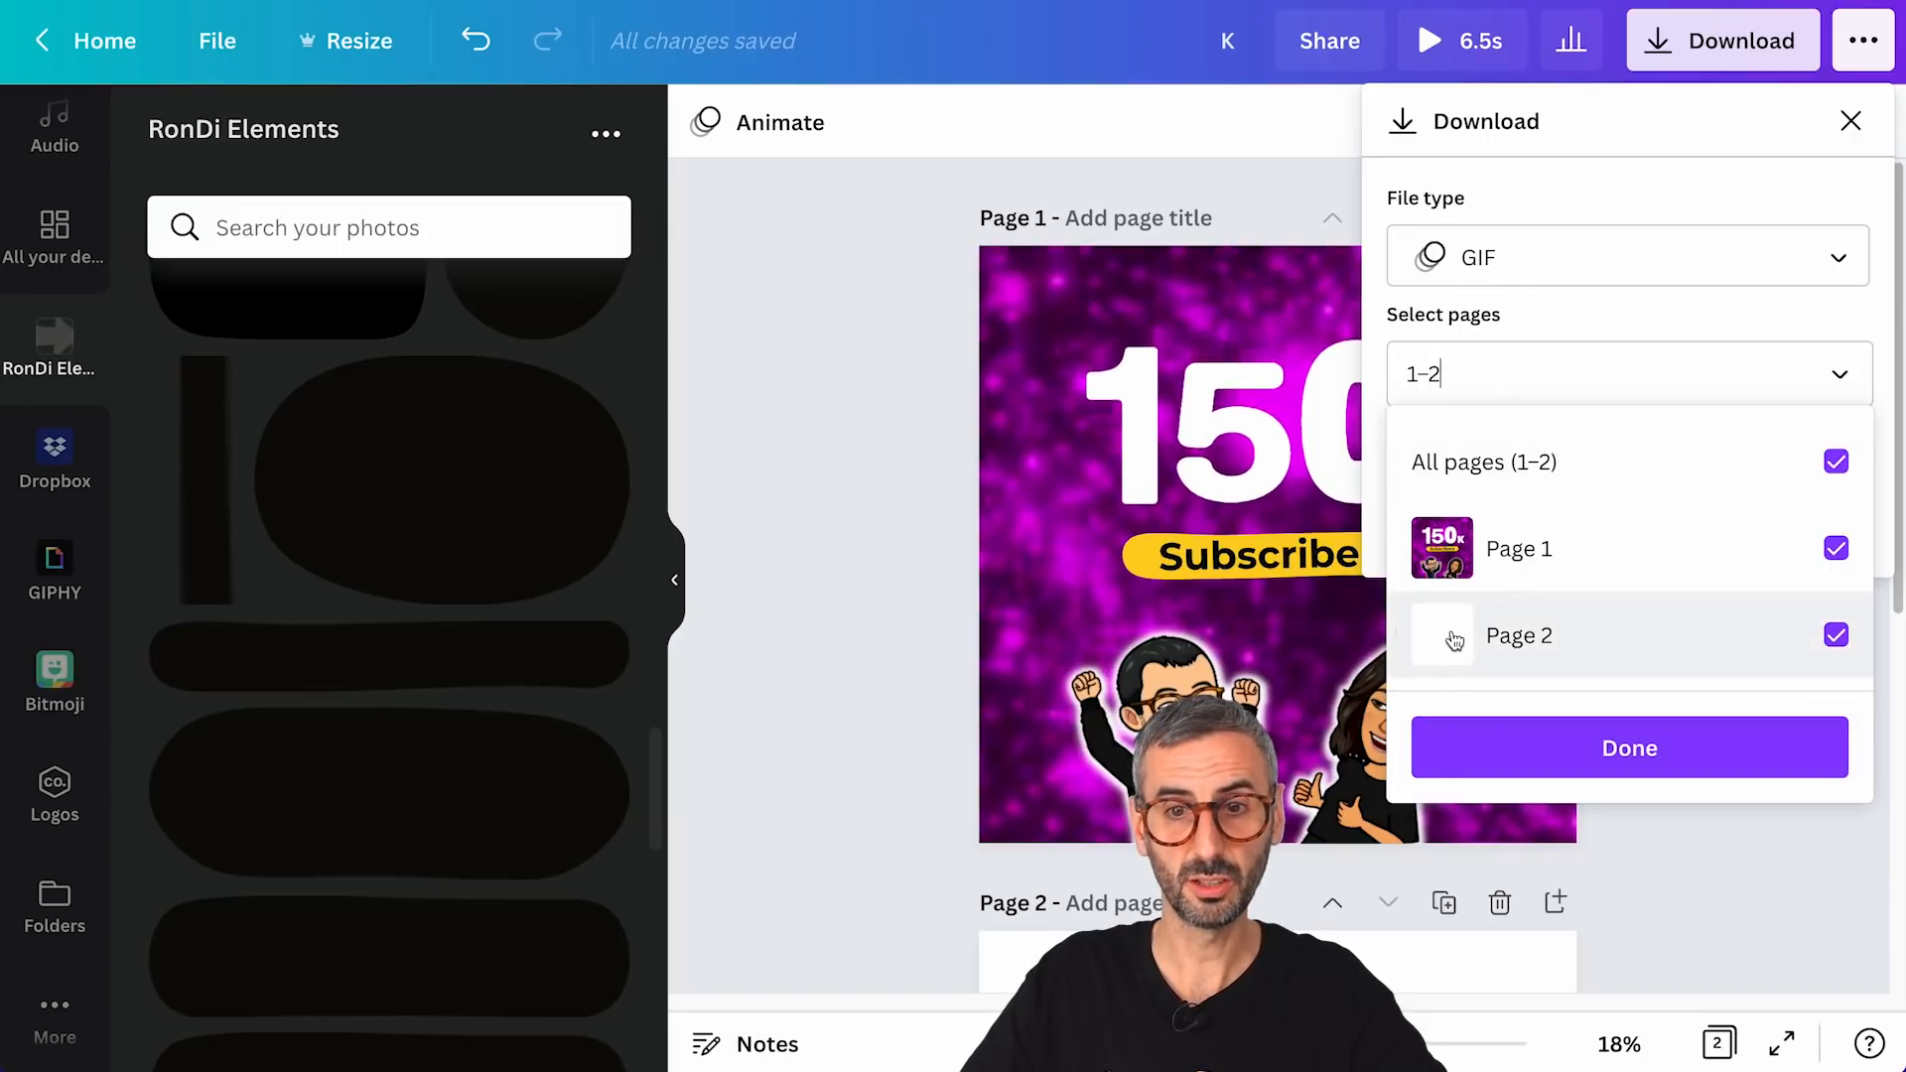
left_click(1588, 748)
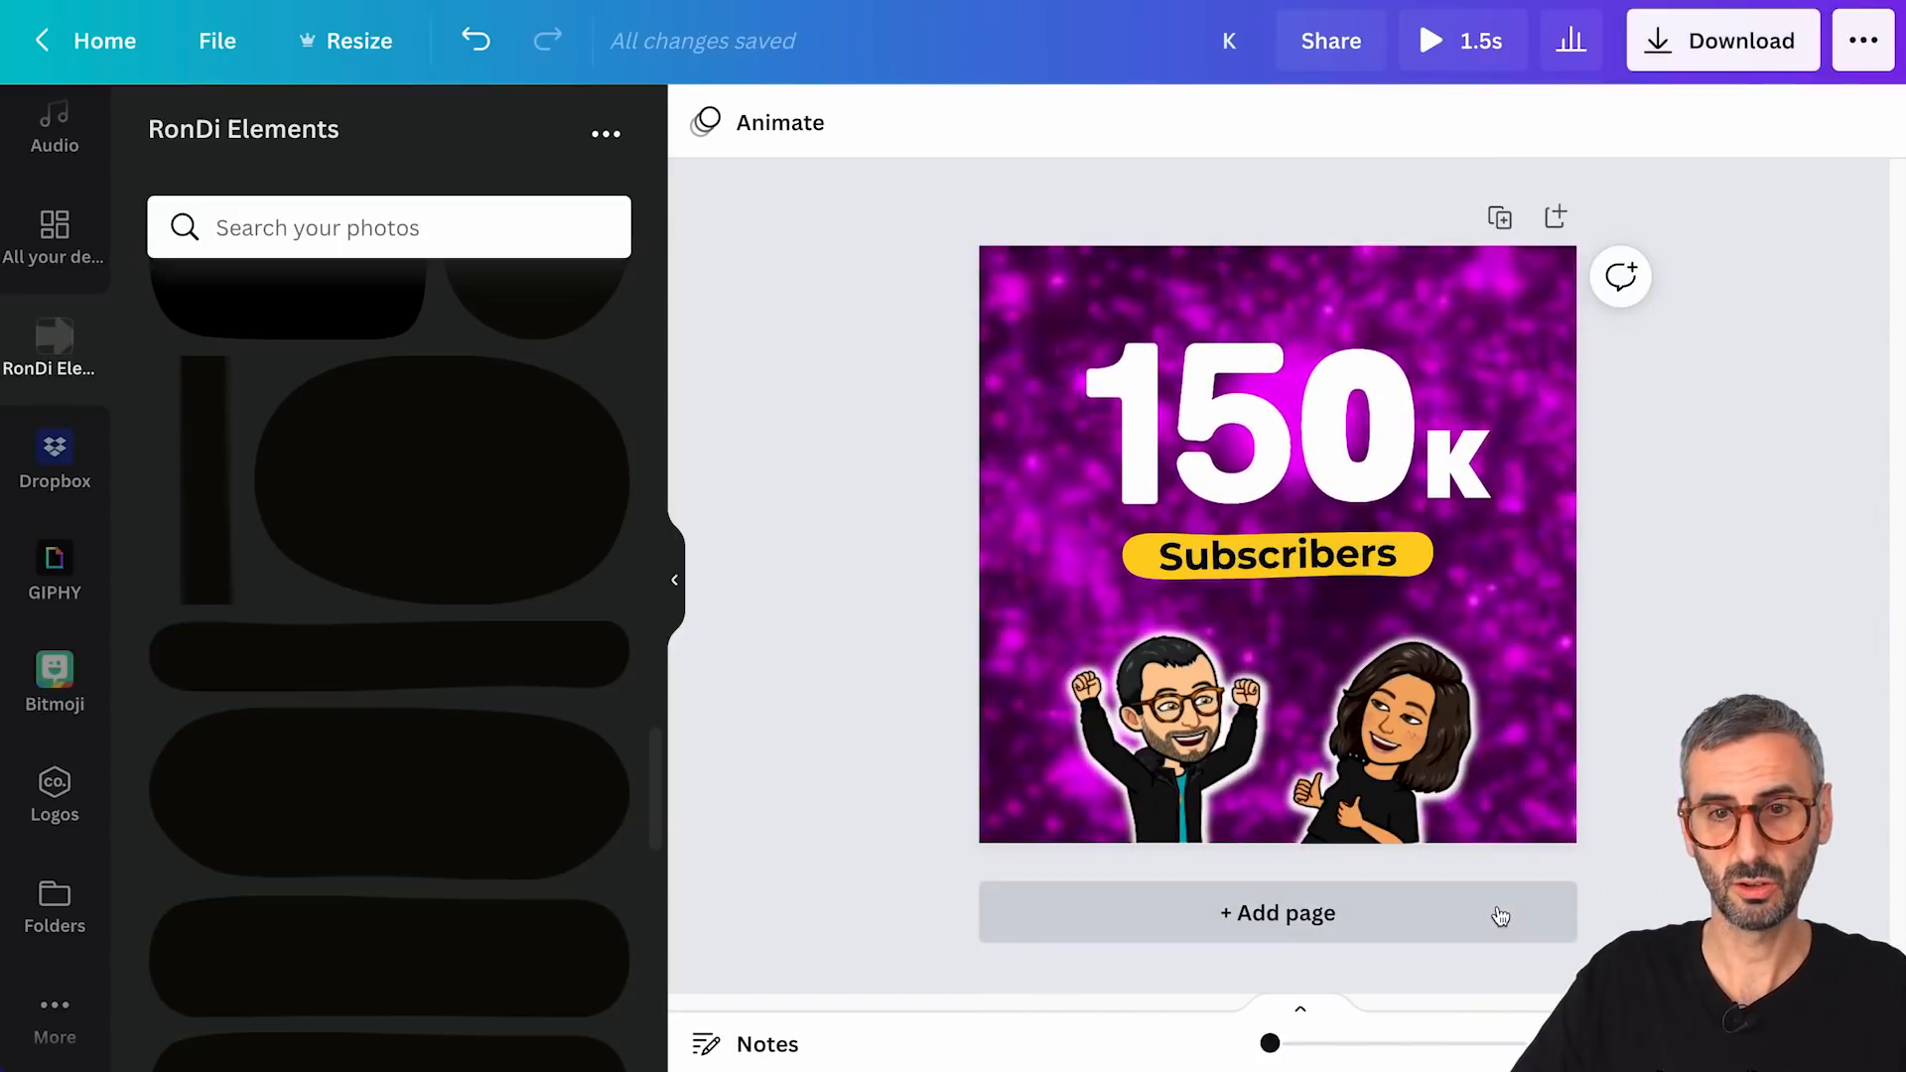
- Download the single-page design as a GIF and dismiss the Design School message
left_click(1652, 52)
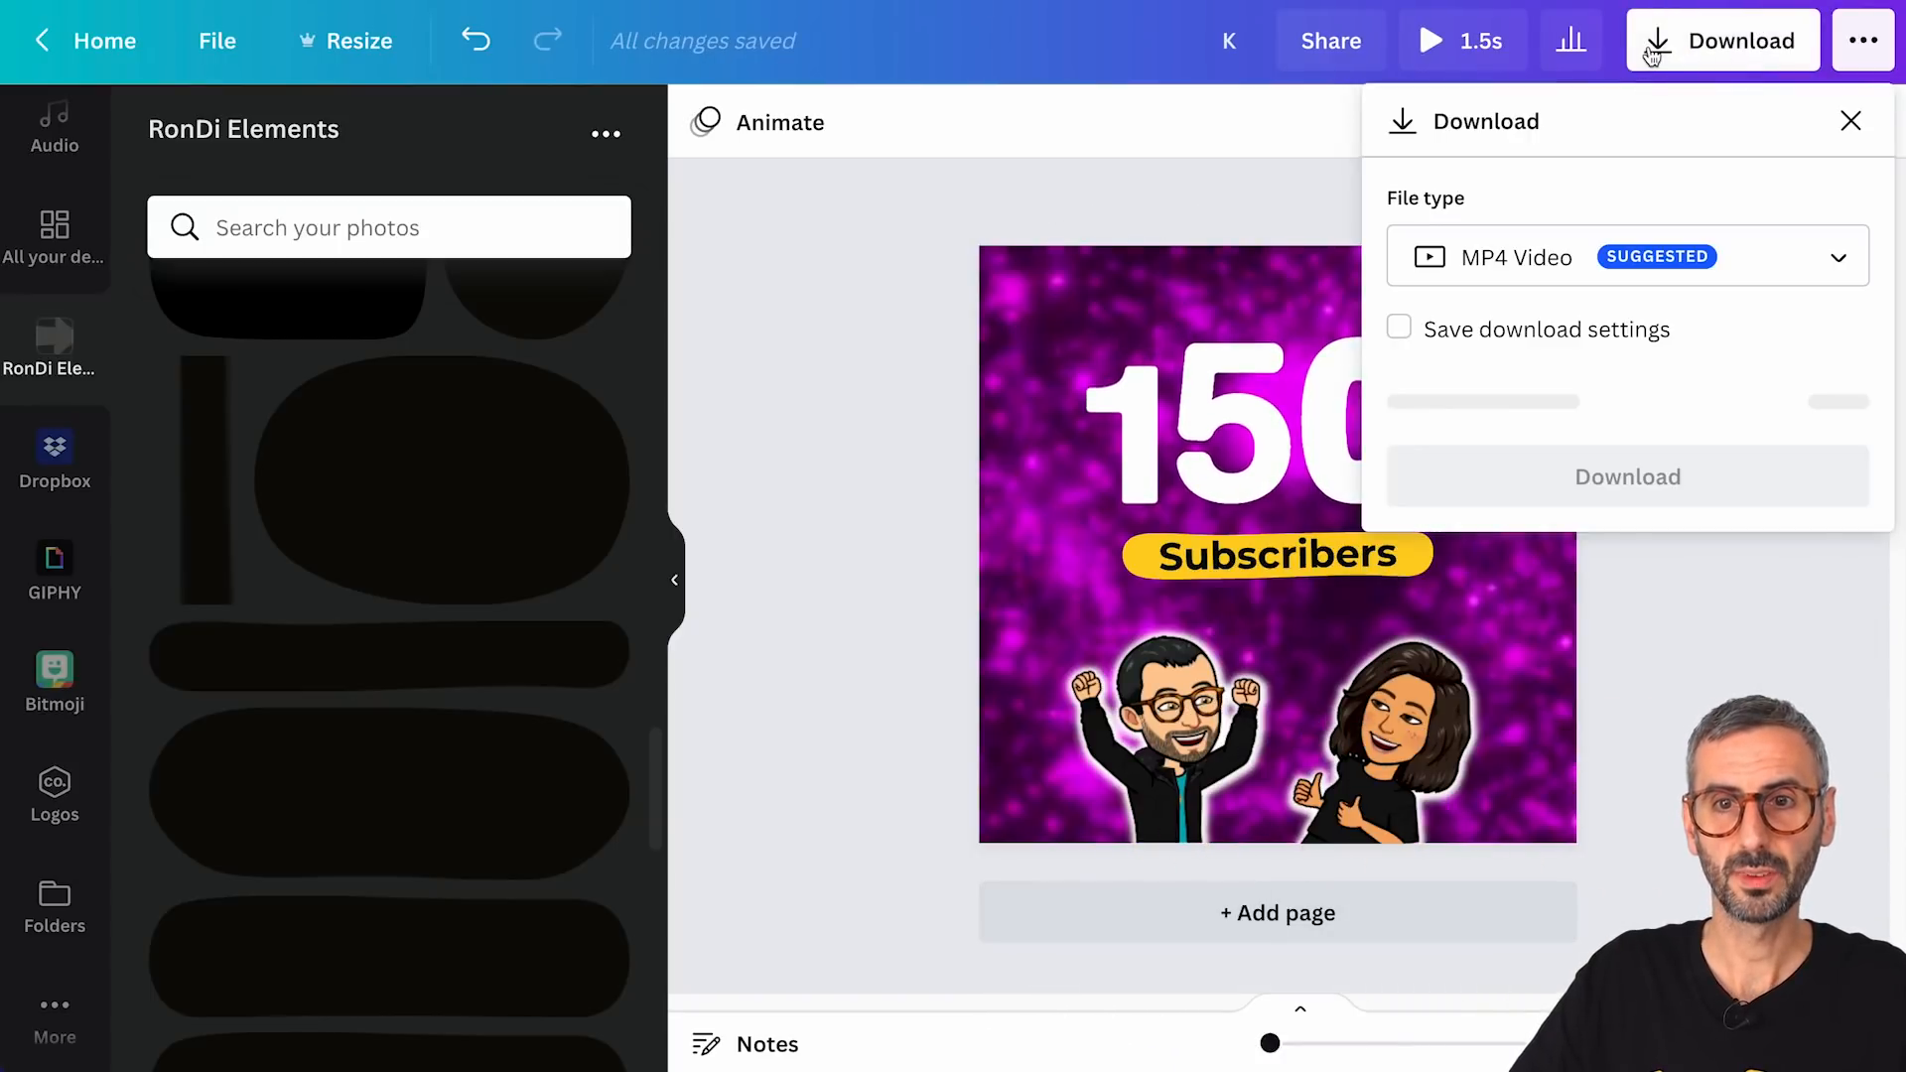
left_click(1481, 261)
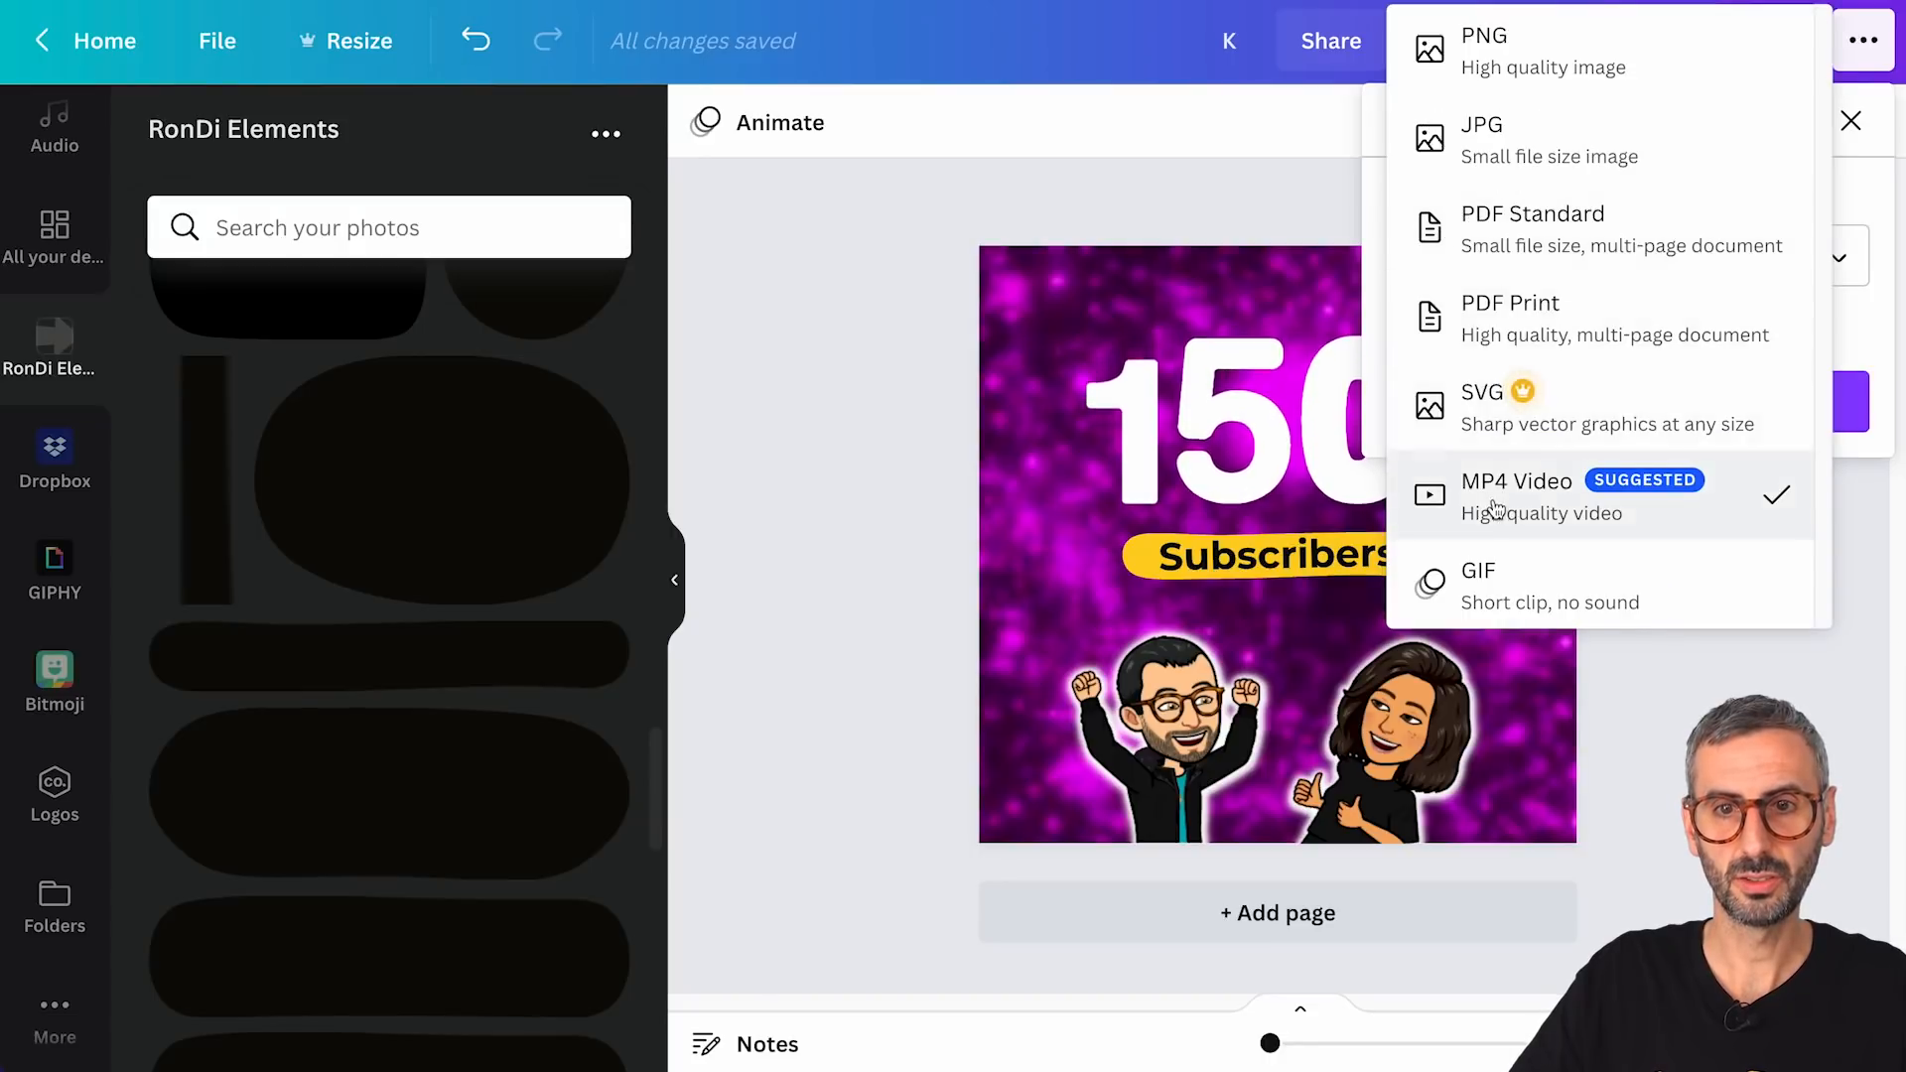
left_click(1389, 568)
left_click(1571, 399)
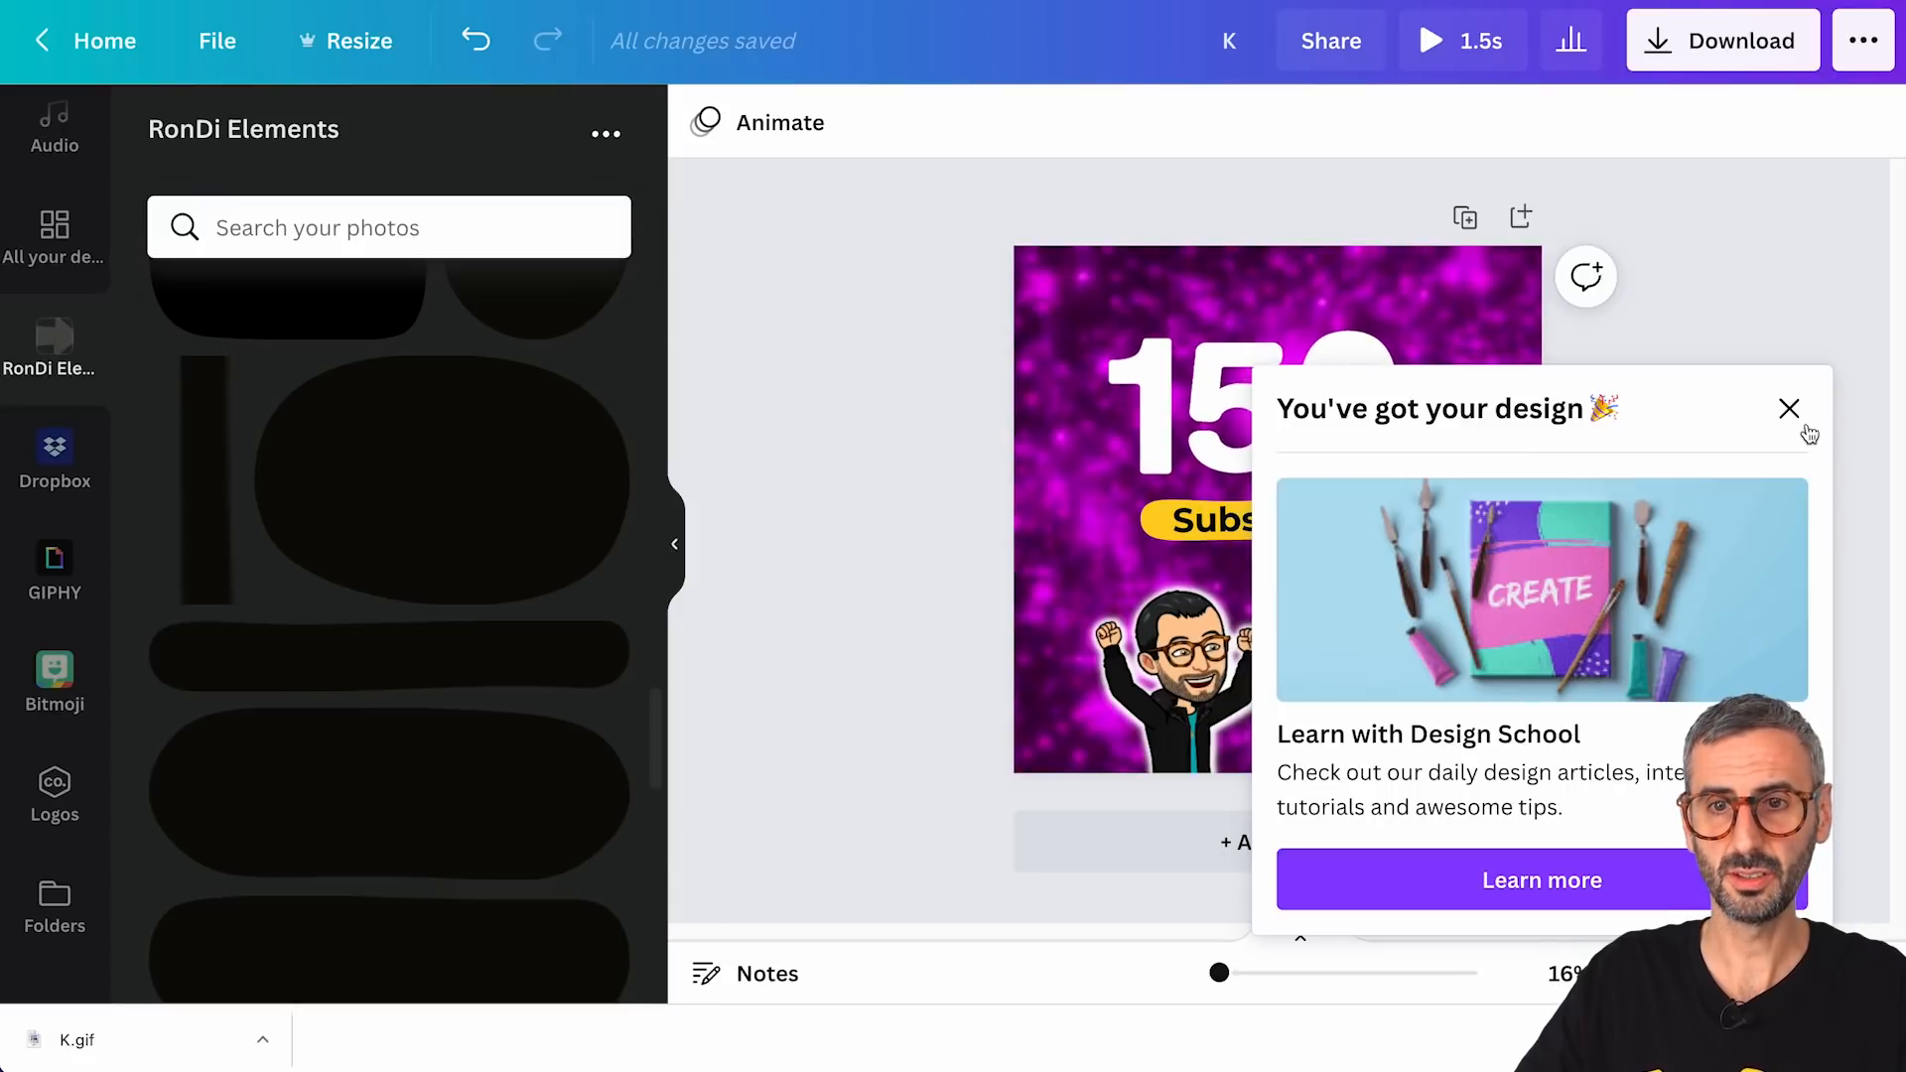
left_click(1789, 410)
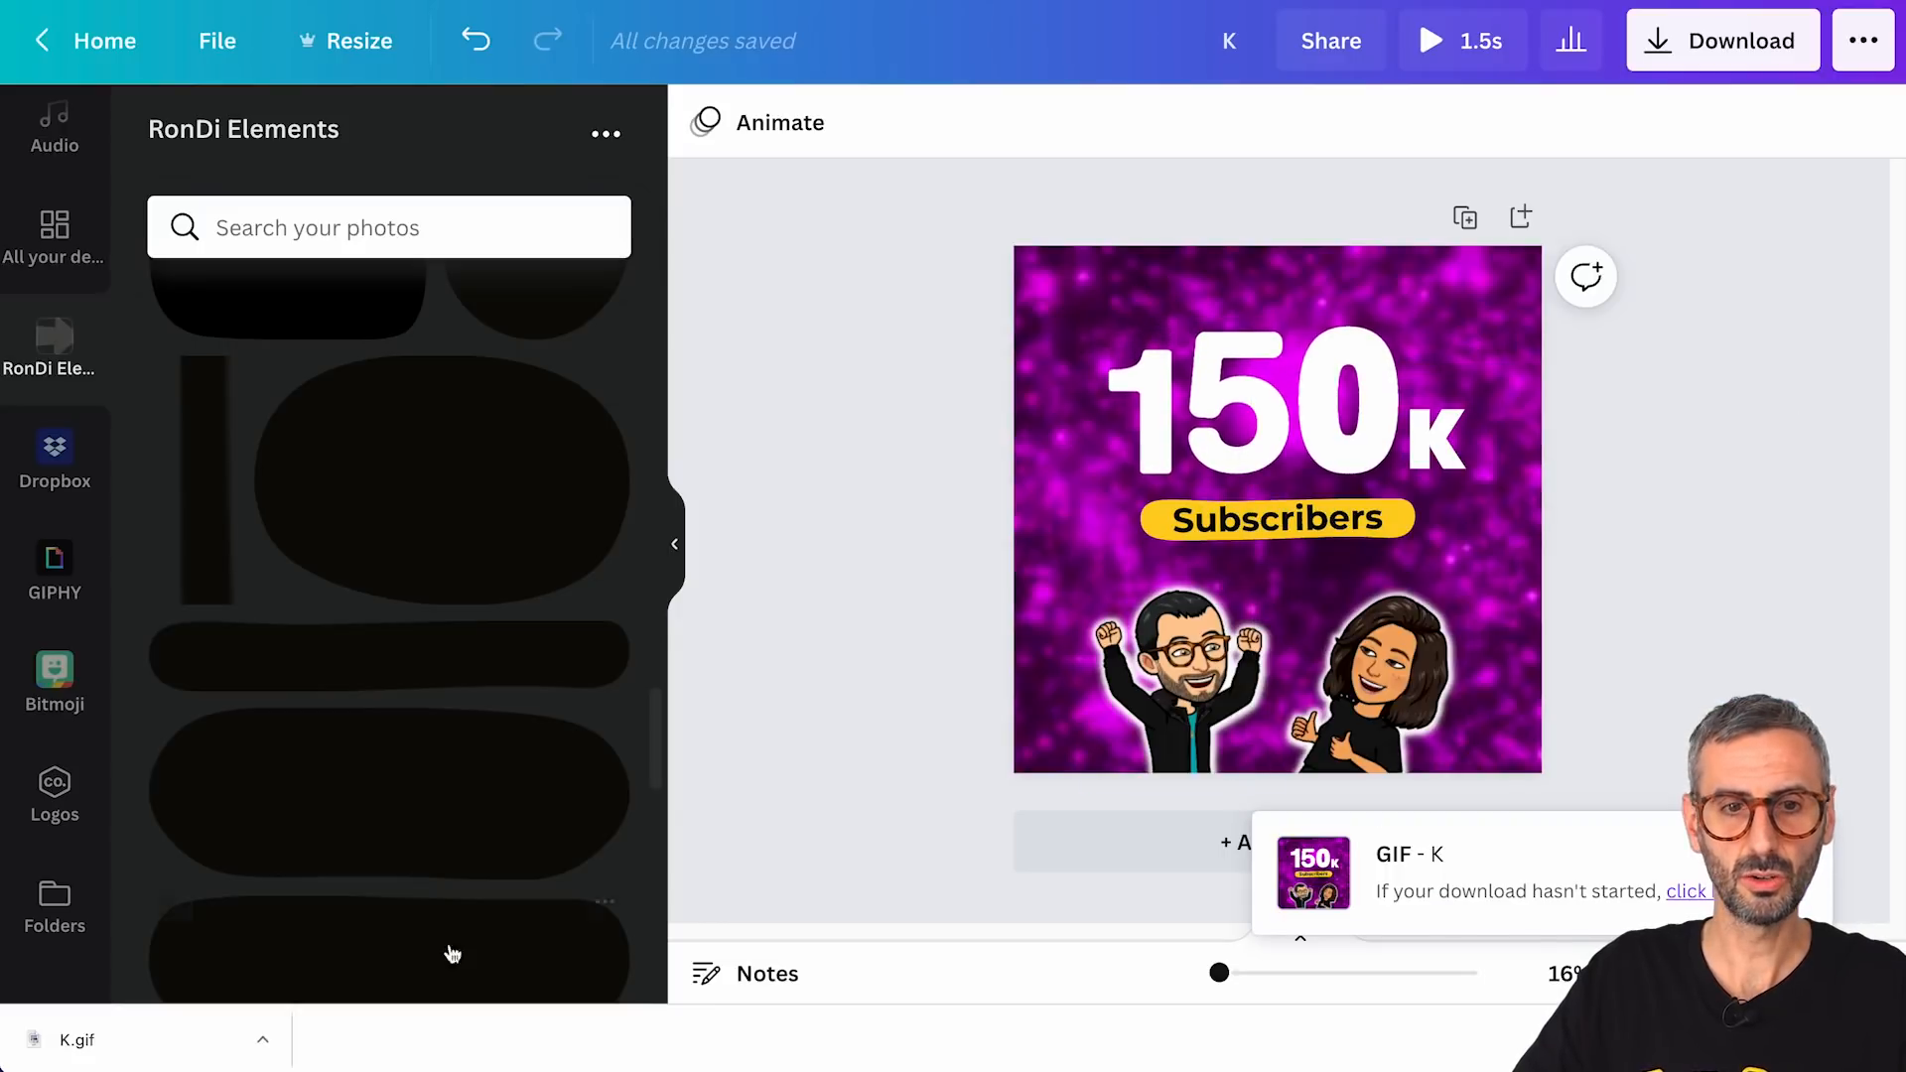
- Show the downloaded K.gif in the Finder Downloads folder and preview its animation
left_click(263, 1039)
left_click(321, 1060)
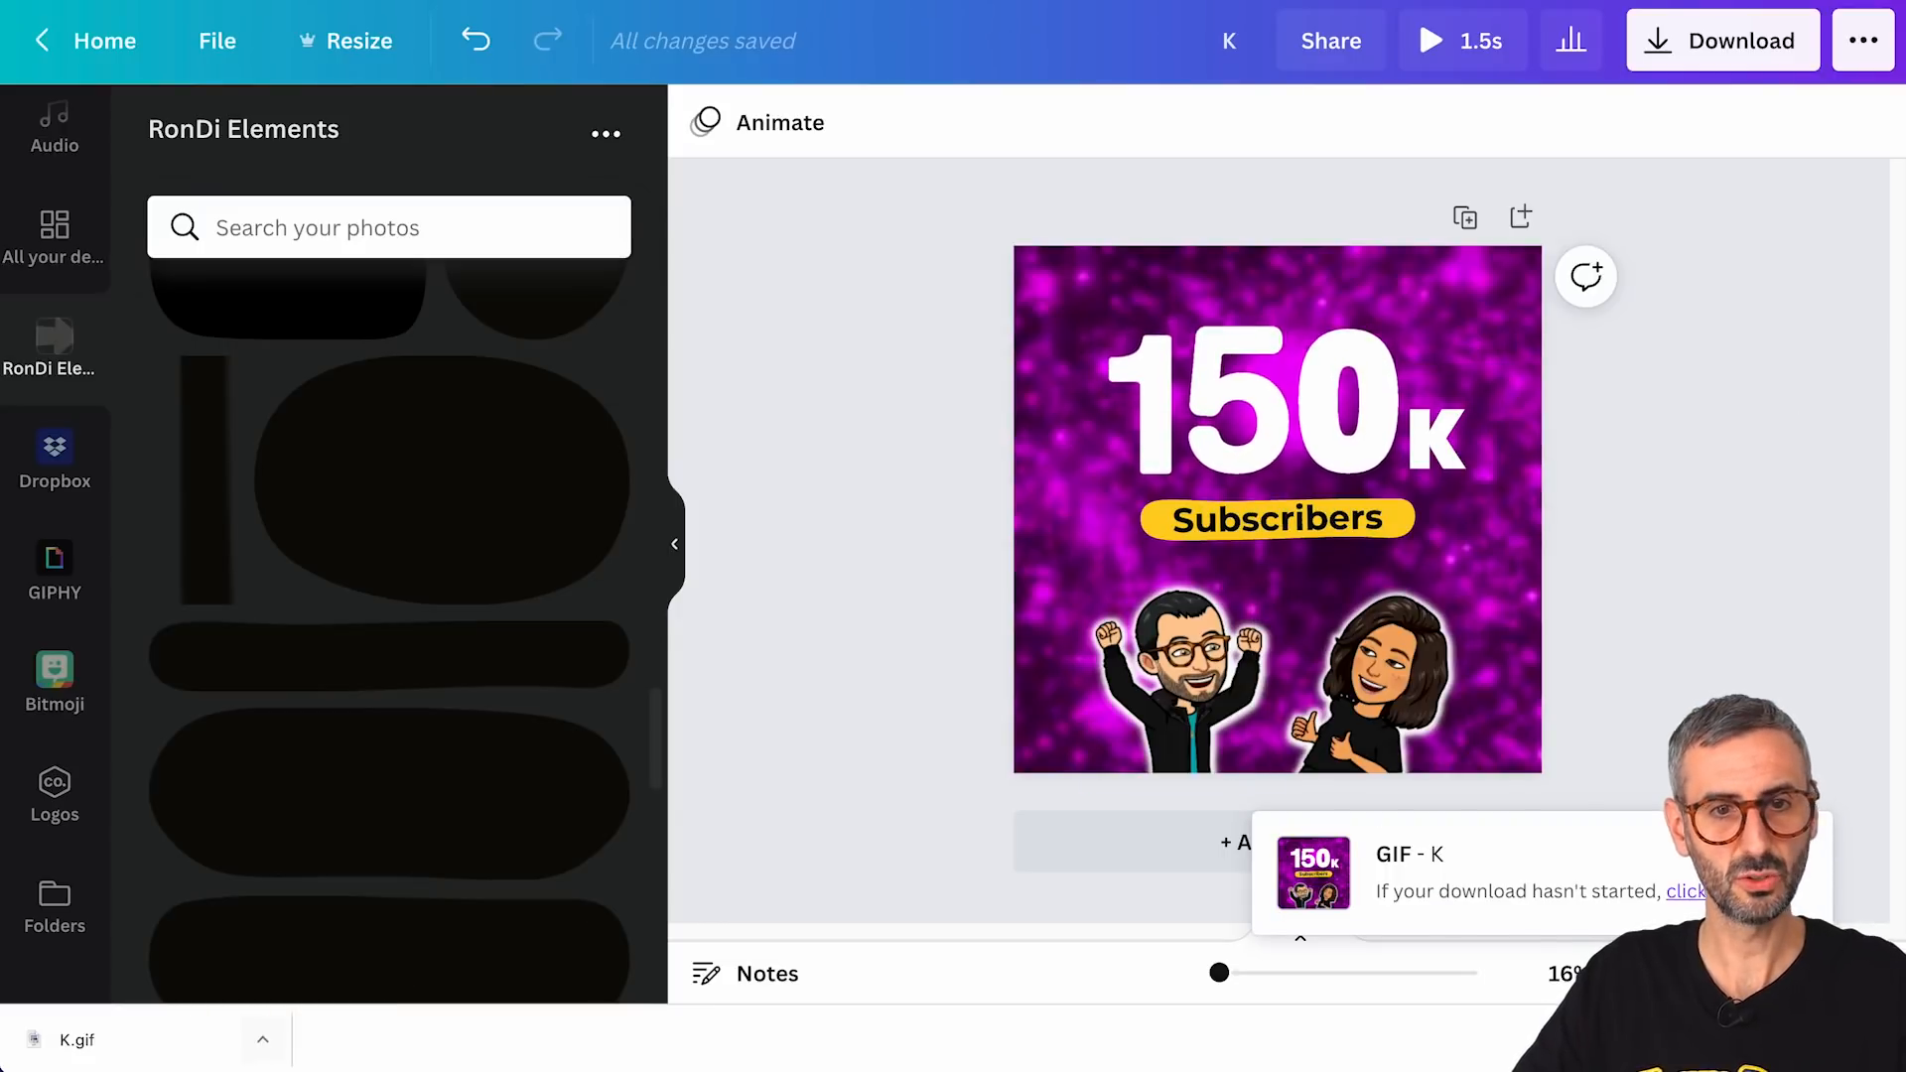
key("space")
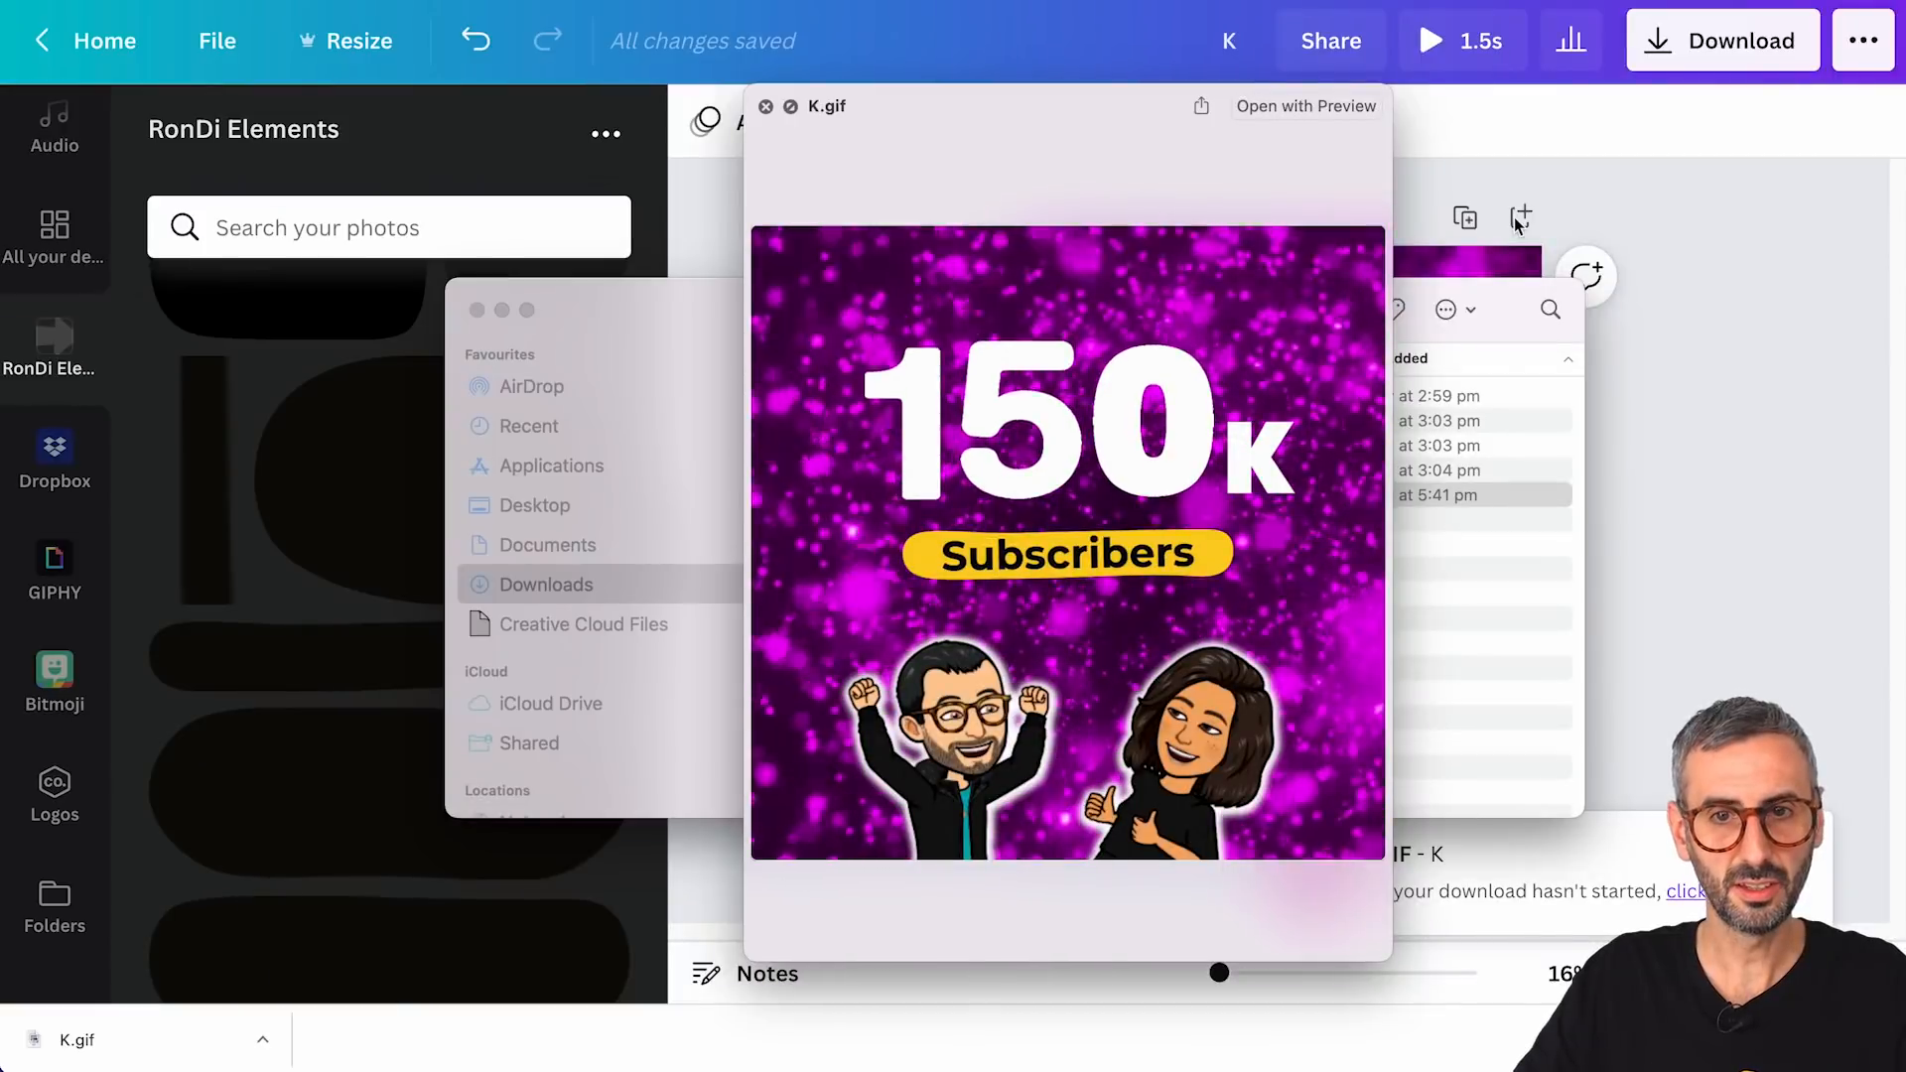